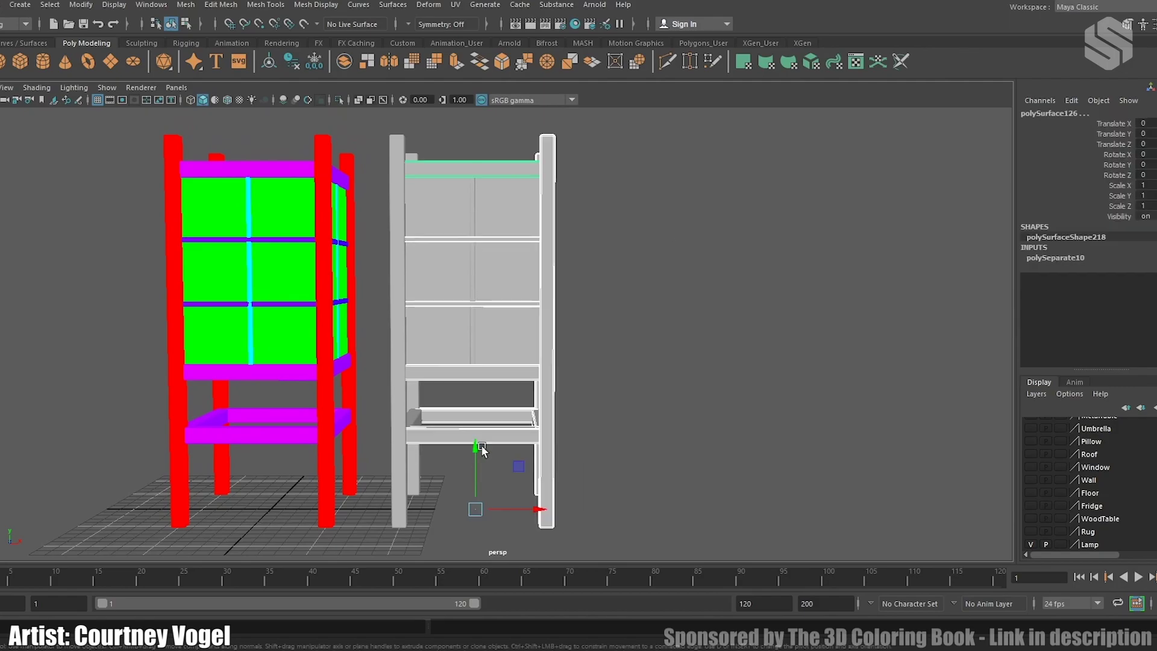
Step: Select the upper rail and the front corner post of the grey lamp to inspect them as separate pieces
click(519, 169)
click(562, 167)
click(550, 171)
alt+drag(642, 199, 652, 265)
scroll(654, 311, up, 3)
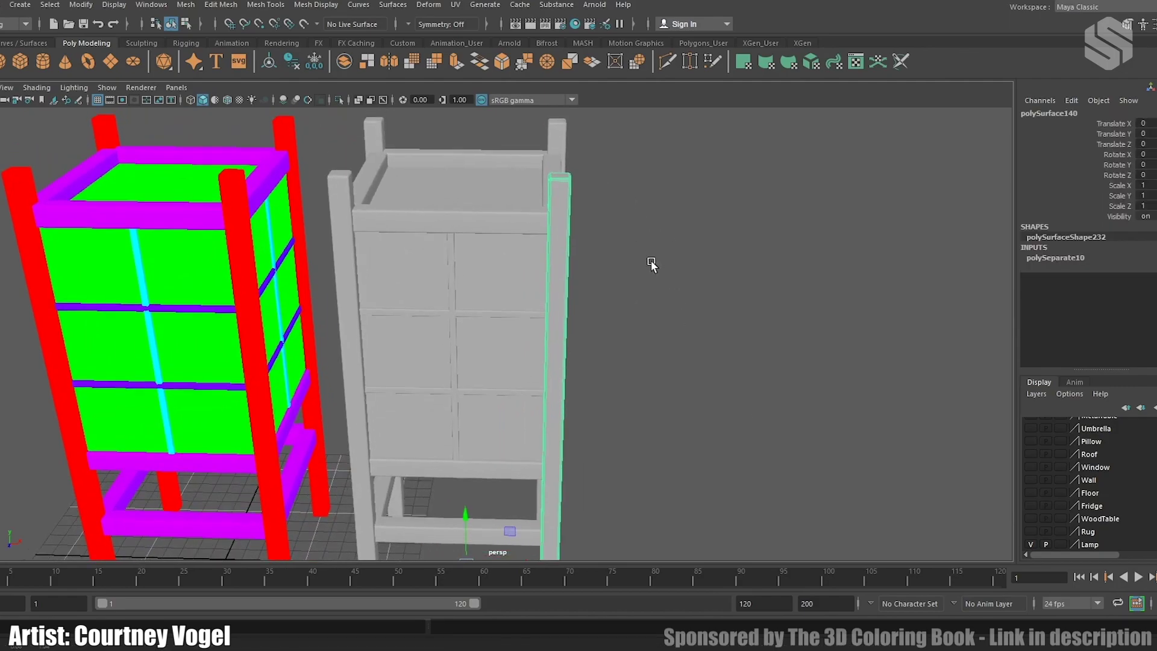
Step: Examine the top frame of the grey lamp up close, selecting individual rails and checking their bevels and corner joints
alt+right_drag(651, 261, 708, 365)
alt+drag(654, 323, 646, 345)
alt+middle_drag(423, 178, 411, 306)
click(346, 324)
alt+drag(346, 323, 441, 342)
alt+drag(657, 348, 573, 354)
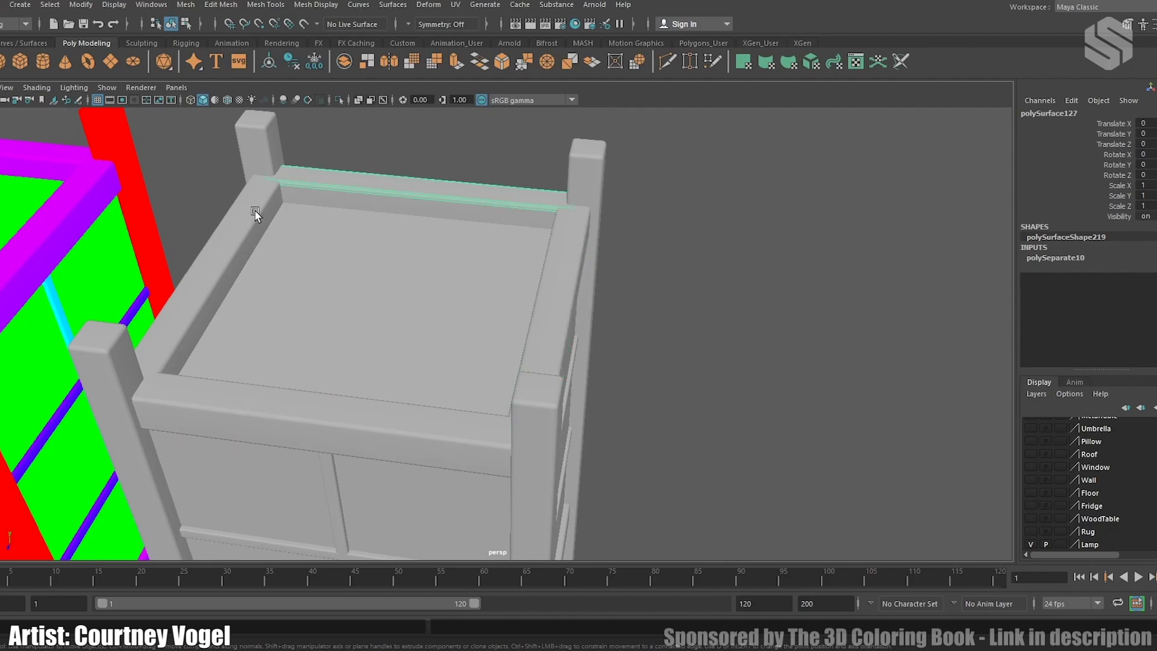
alt+drag(371, 291, 454, 374)
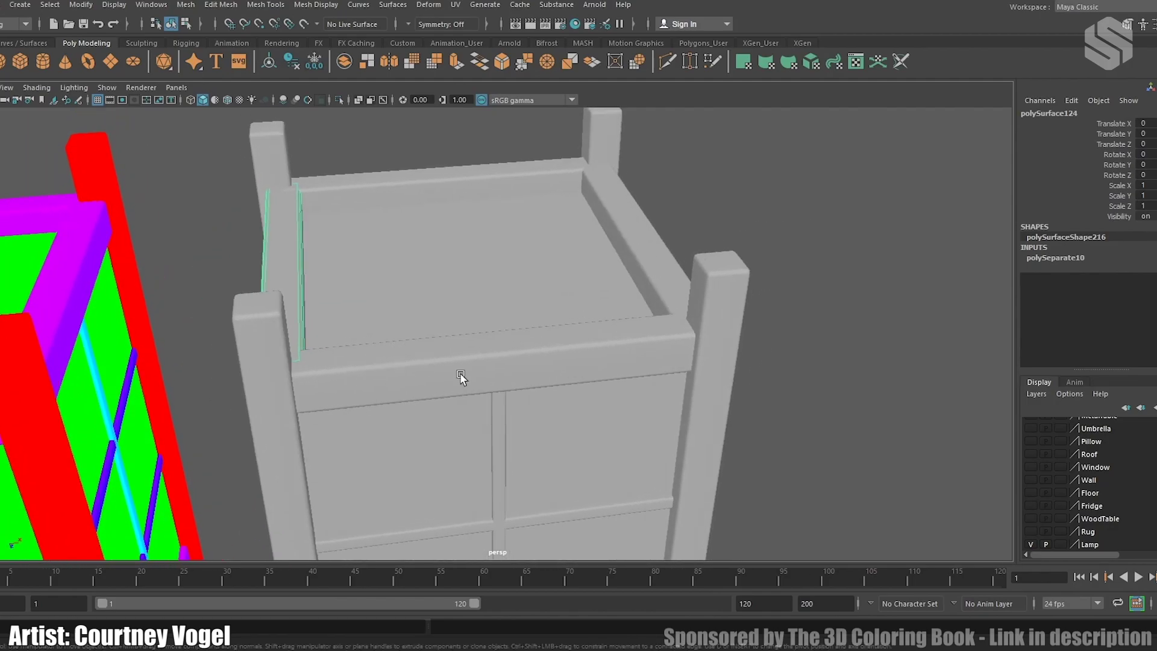
mouse_move(615, 338)
alt+mouse_down()
mouse_move(741, 378)
mouse_move(677, 367)
mouse_move(629, 336)
alt+mouse_up()
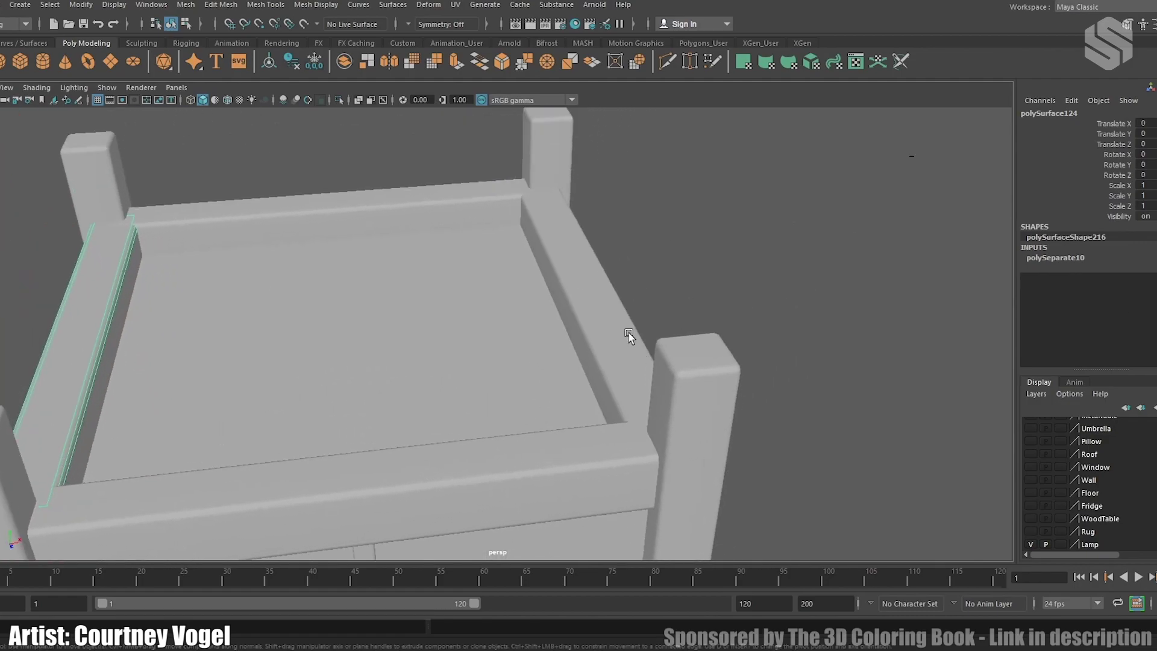
scroll(649, 322, up, 5)
alt+drag(689, 376, 589, 331)
click(685, 350)
alt+drag(685, 350, 414, 344)
alt+right_drag(413, 344, 463, 389)
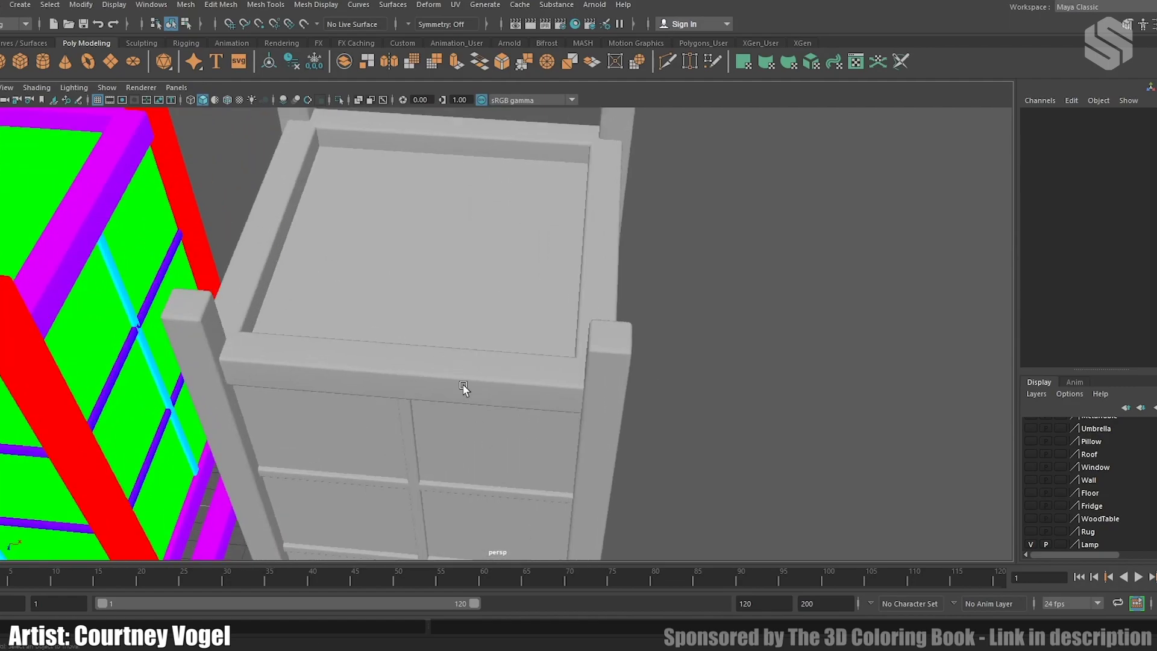
Step: Examine the full grey lamp and compare it with the colour-coded version from several angles
alt+drag(463, 389, 498, 325)
alt+right_drag(418, 341, 429, 367)
alt+drag(625, 351, 544, 344)
alt+right_drag(545, 345, 390, 344)
alt+drag(390, 344, 713, 328)
alt+drag(545, 344, 507, 327)
alt+right_drag(506, 328, 552, 379)
alt+drag(552, 378, 471, 304)
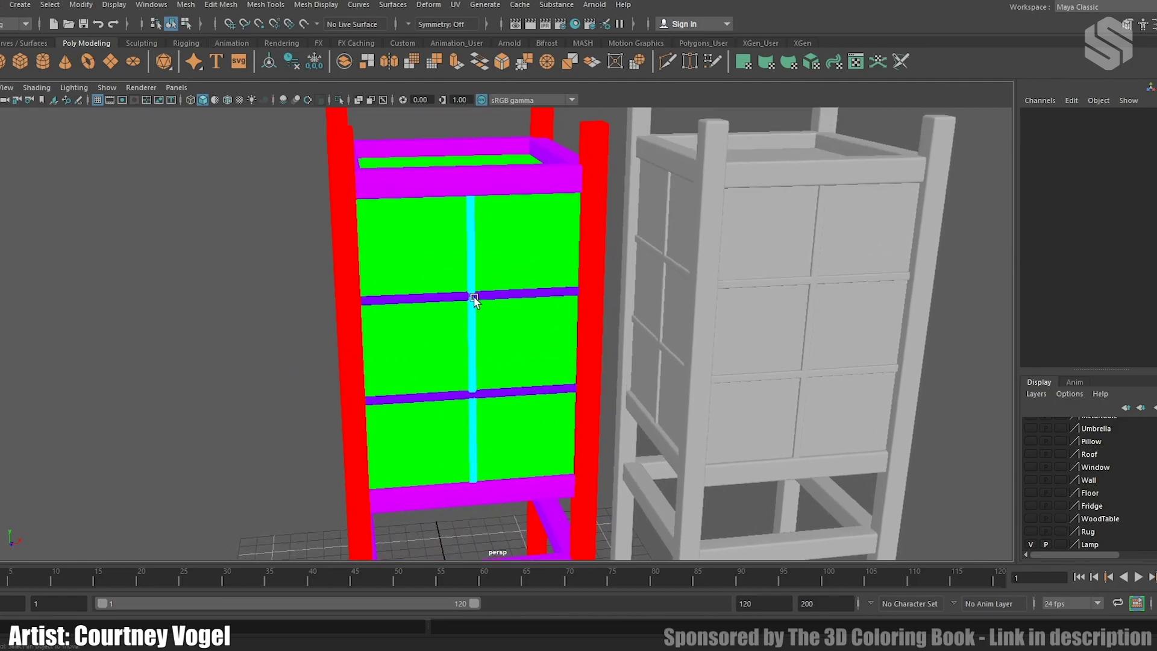
Step: Select the colour-coded lamp to inspect the whole mesh, and clear the selection
click(464, 260)
alt+drag(465, 261, 381, 255)
alt+right_drag(382, 256, 362, 247)
alt+drag(362, 247, 429, 273)
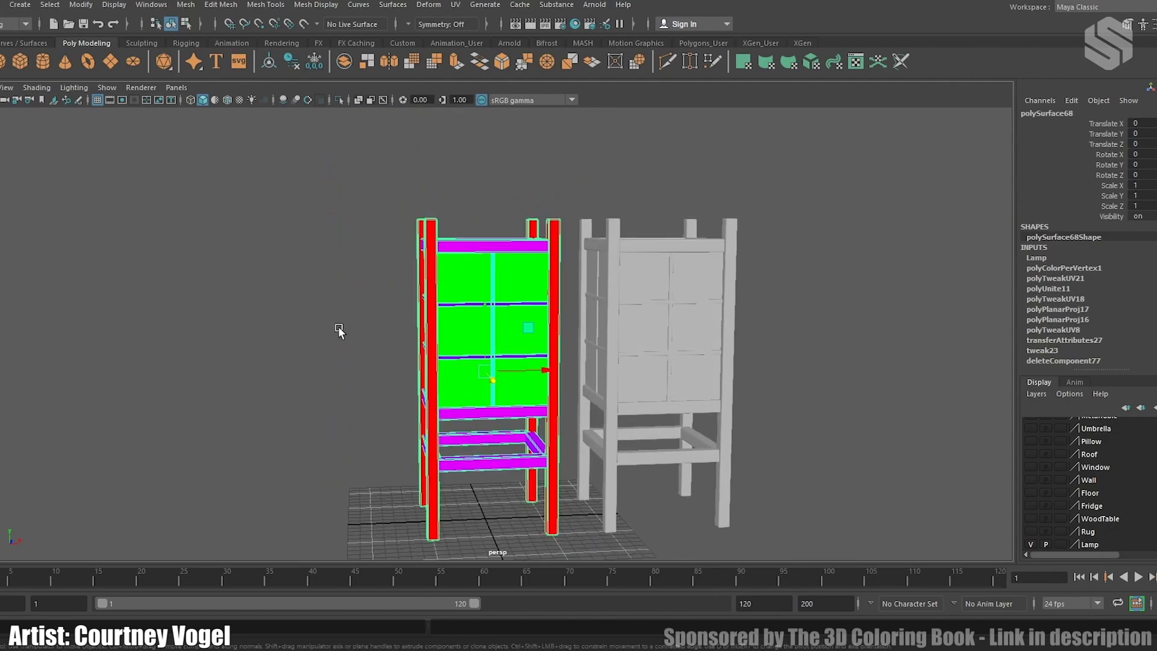
click(338, 330)
Step: Display only the WoodTable layer and examine the grey and colour-coded tables, including their legs, tops and lower shelves
alt+drag(481, 320, 498, 335)
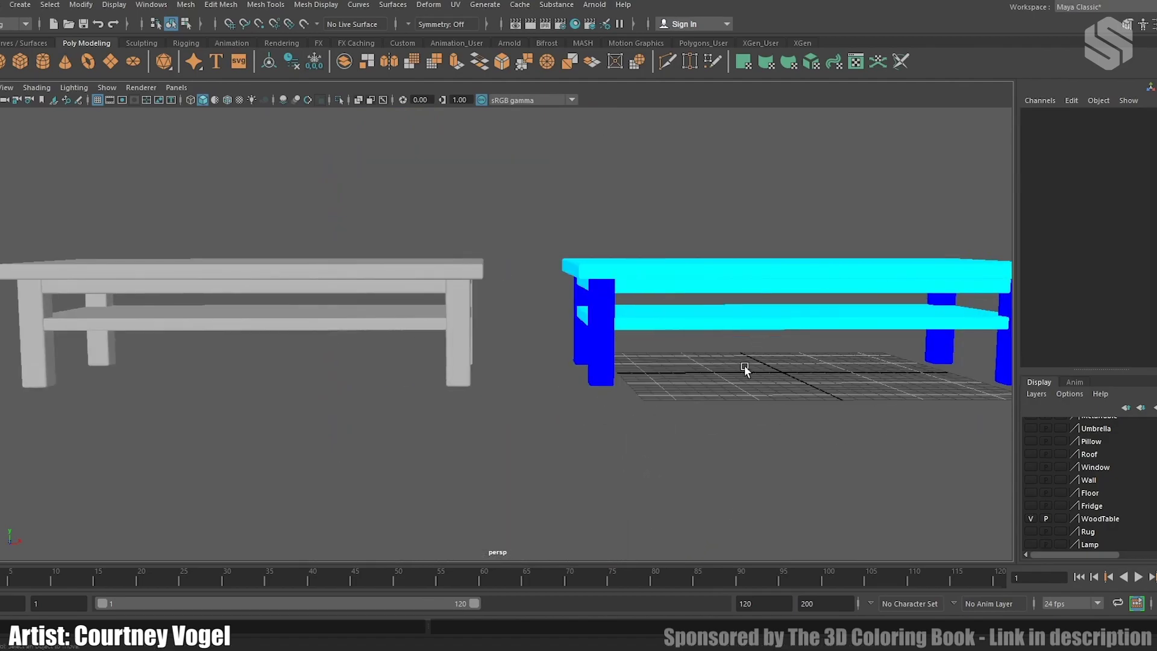
scroll(835, 336, down, 2)
alt+drag(450, 284, 514, 278)
scroll(478, 330, up, 6)
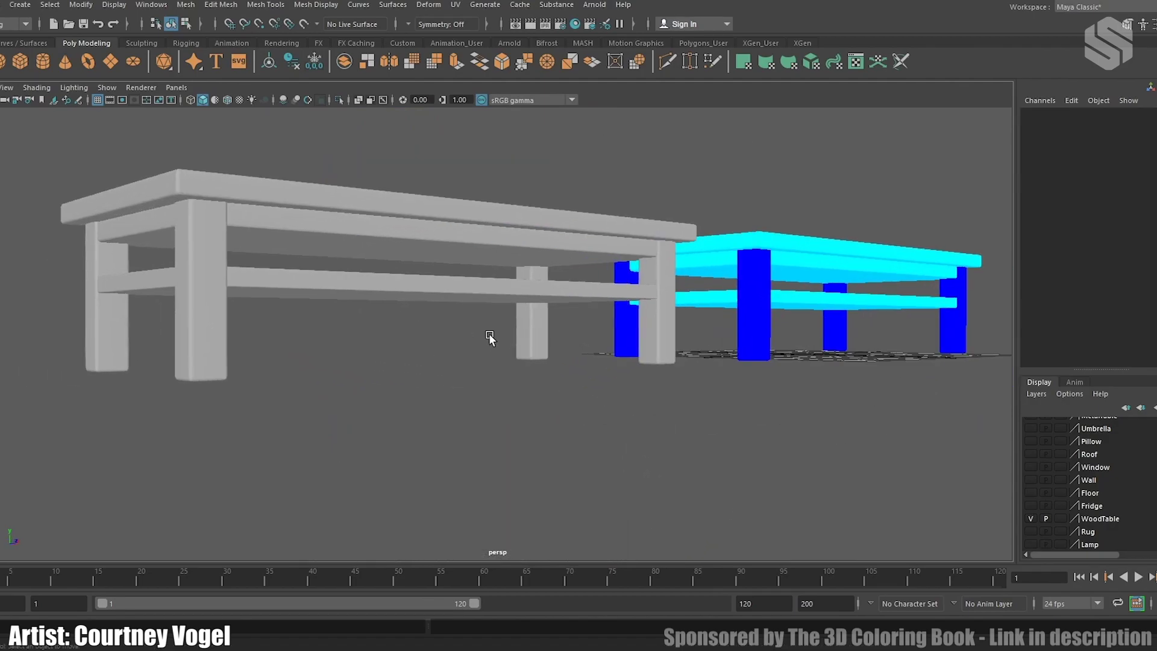
alt+drag(419, 289, 465, 316)
scroll(465, 315, down, 4)
click(400, 284)
click(204, 263)
click(366, 358)
scroll(406, 325, down, 3)
alt+drag(406, 325, 517, 354)
alt+drag(607, 386, 678, 327)
Step: Display only the Fridge layer and compare the grey fridge with the colour-coded one
scroll(639, 362, down, 3)
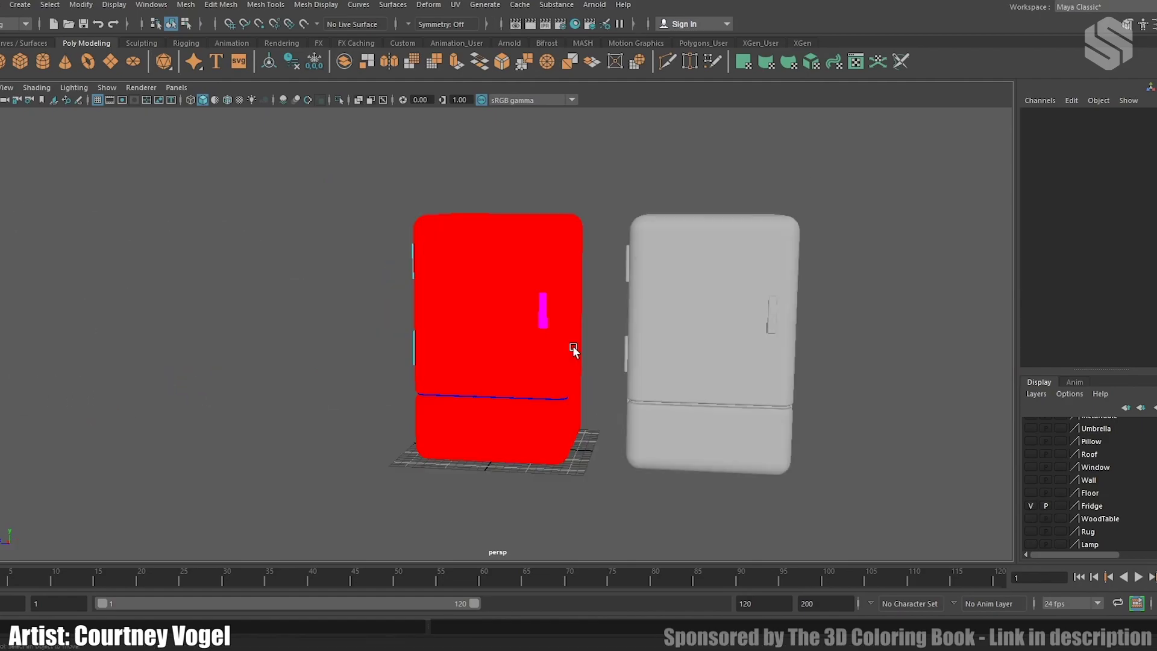
alt+drag(573, 348, 650, 323)
scroll(651, 323, up, 3)
alt+drag(759, 441, 597, 338)
scroll(545, 359, up, 5)
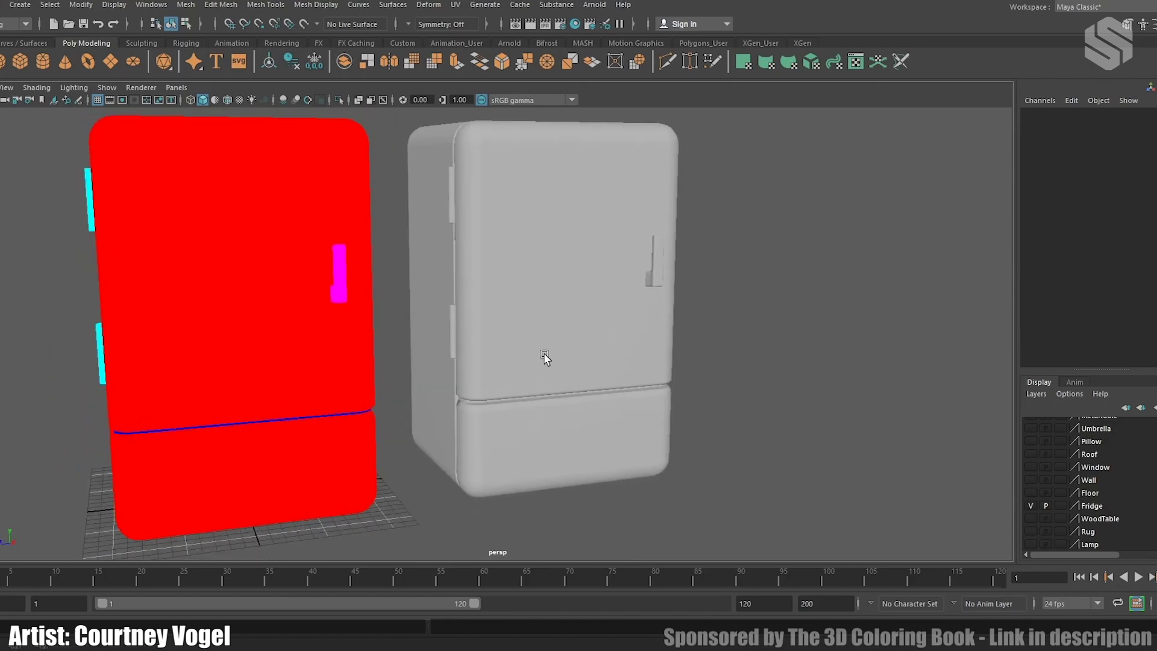
Step: Select the grey fridge's body and upper hinge to inspect its rounded corners, edge loops and separate parts
click(550, 452)
scroll(616, 420, up, 3)
alt+drag(616, 420, 432, 303)
alt+drag(436, 473, 566, 360)
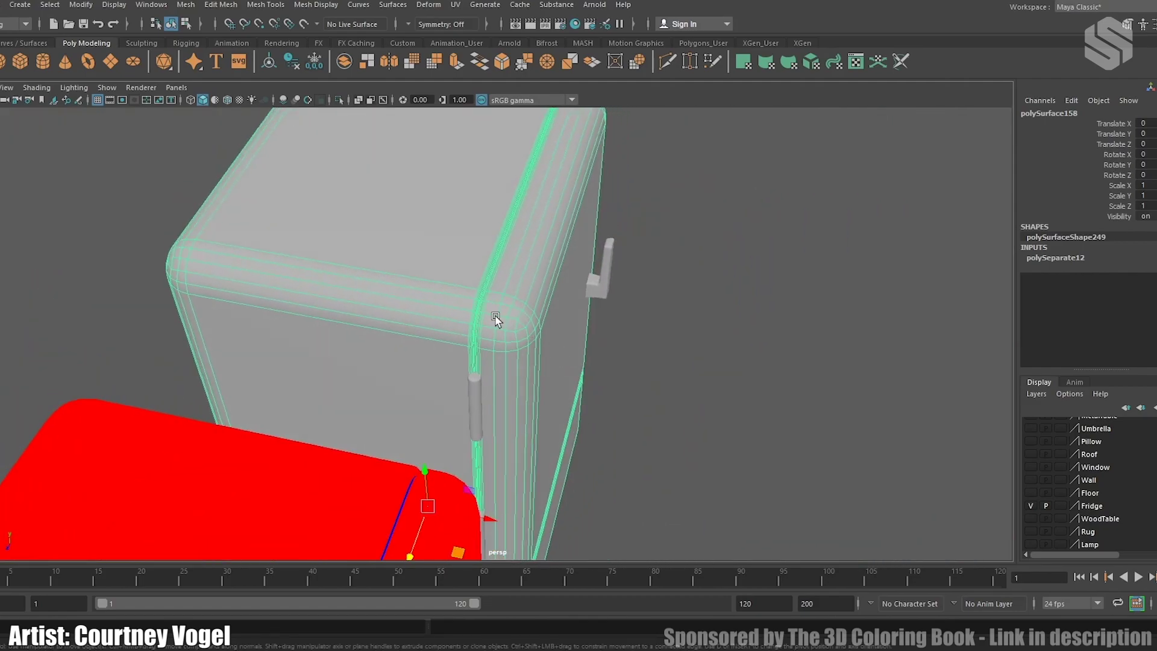
alt+right_drag(531, 278, 718, 388)
alt+drag(581, 376, 501, 289)
click(353, 185)
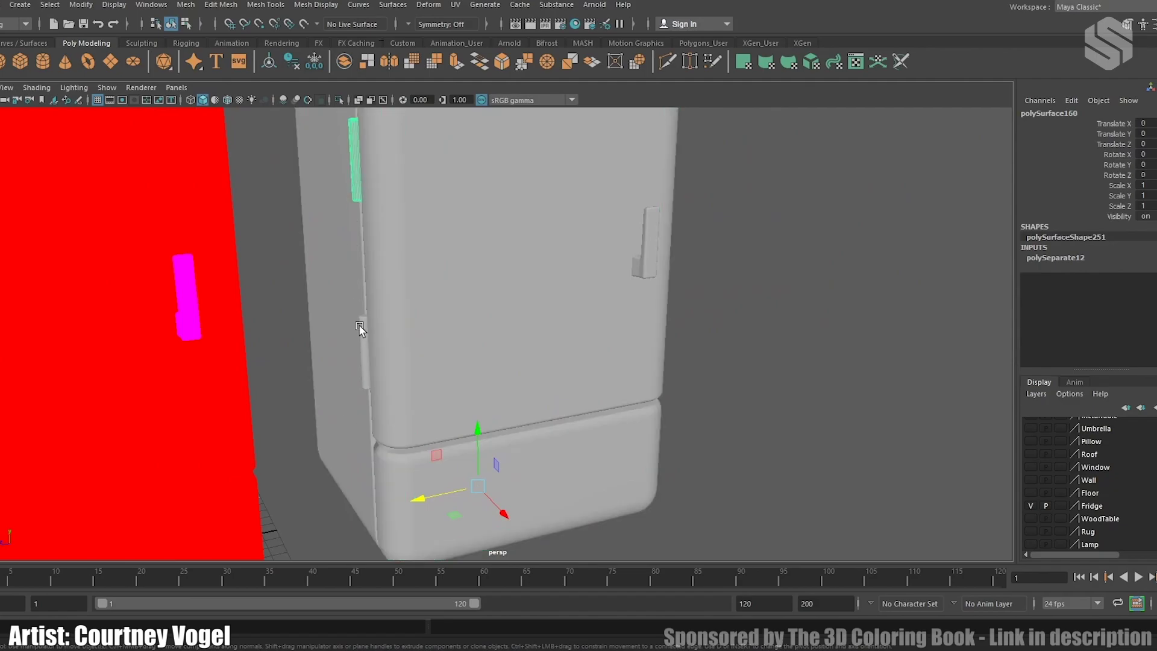
alt+drag(754, 191, 544, 263)
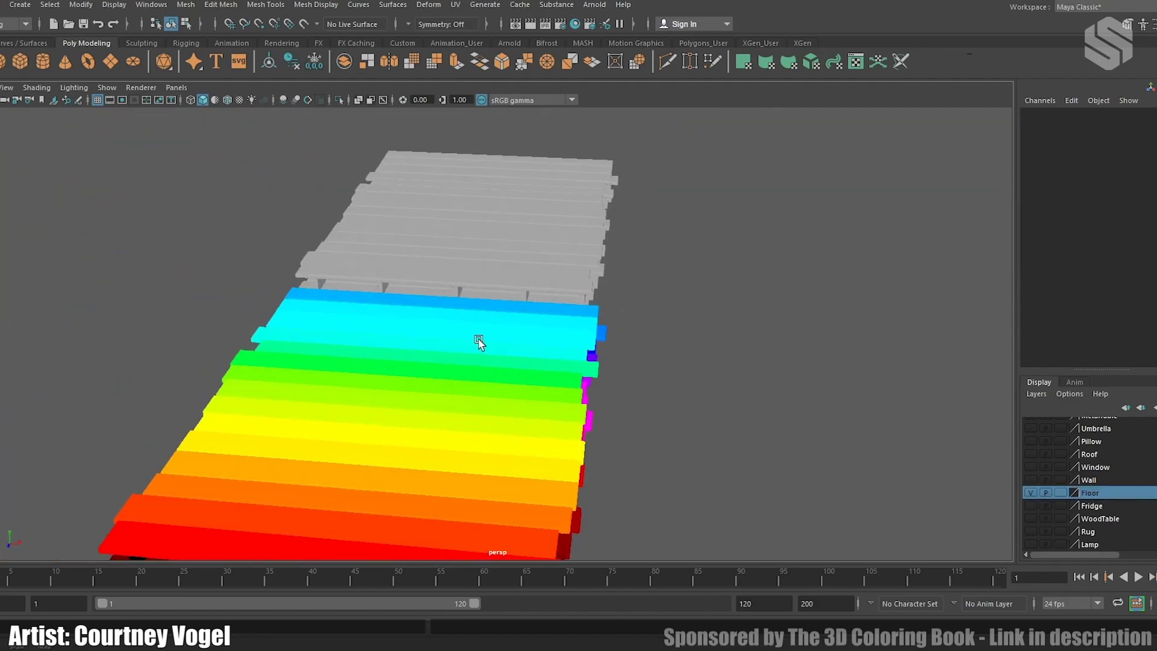
Step: Display only the Floor layer, select the colour-coded floor, and bring the grey floor into view
alt+drag(478, 338, 371, 414)
click(370, 415)
alt+middle_drag(618, 283, 410, 278)
alt+right_drag(410, 277, 550, 360)
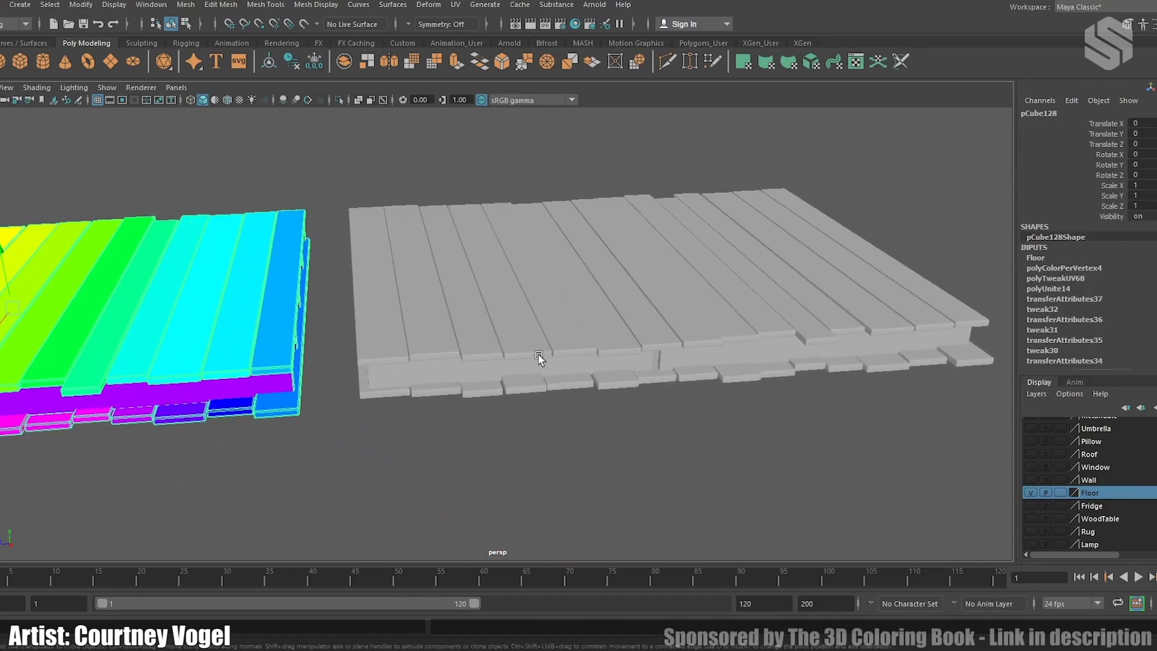
Step: Select individual planks of the grey floor and examine the plank layout from above and from the side
click(382, 326)
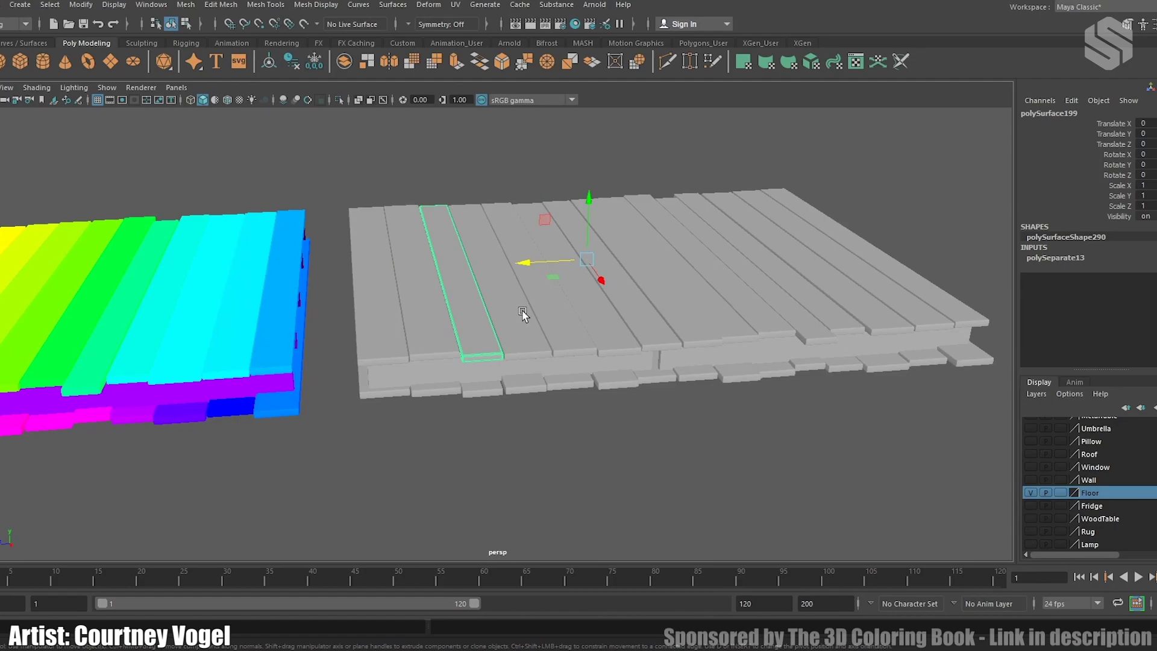
alt+drag(683, 296, 553, 357)
alt+drag(565, 427, 515, 382)
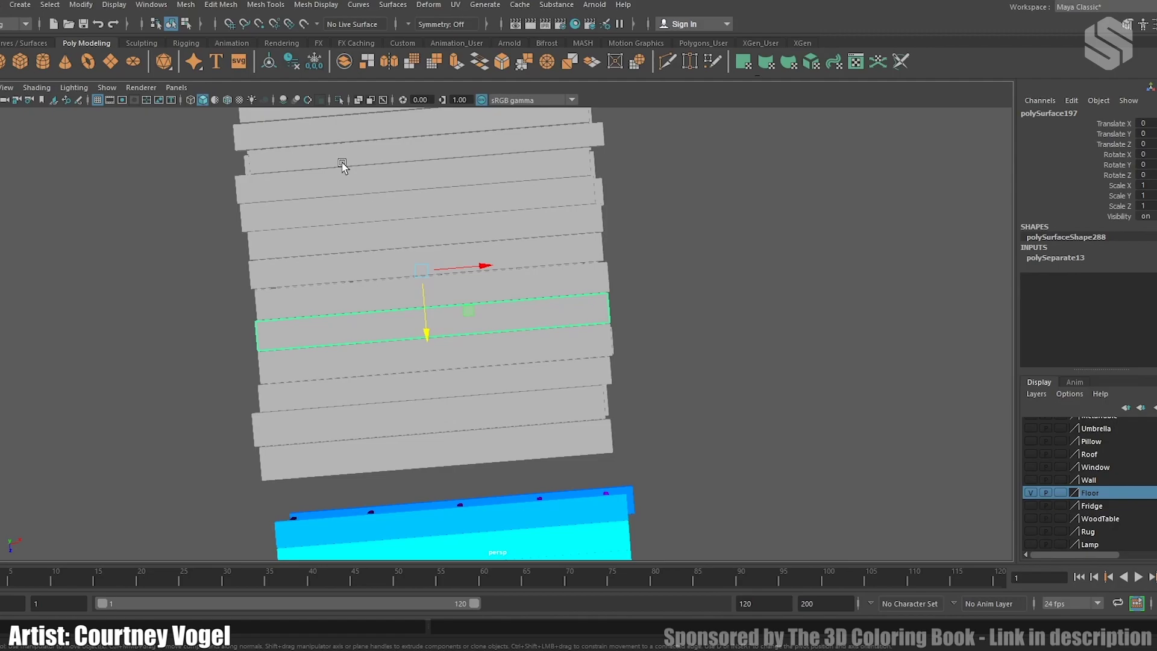
alt+drag(264, 375, 503, 350)
alt+drag(713, 372, 494, 401)
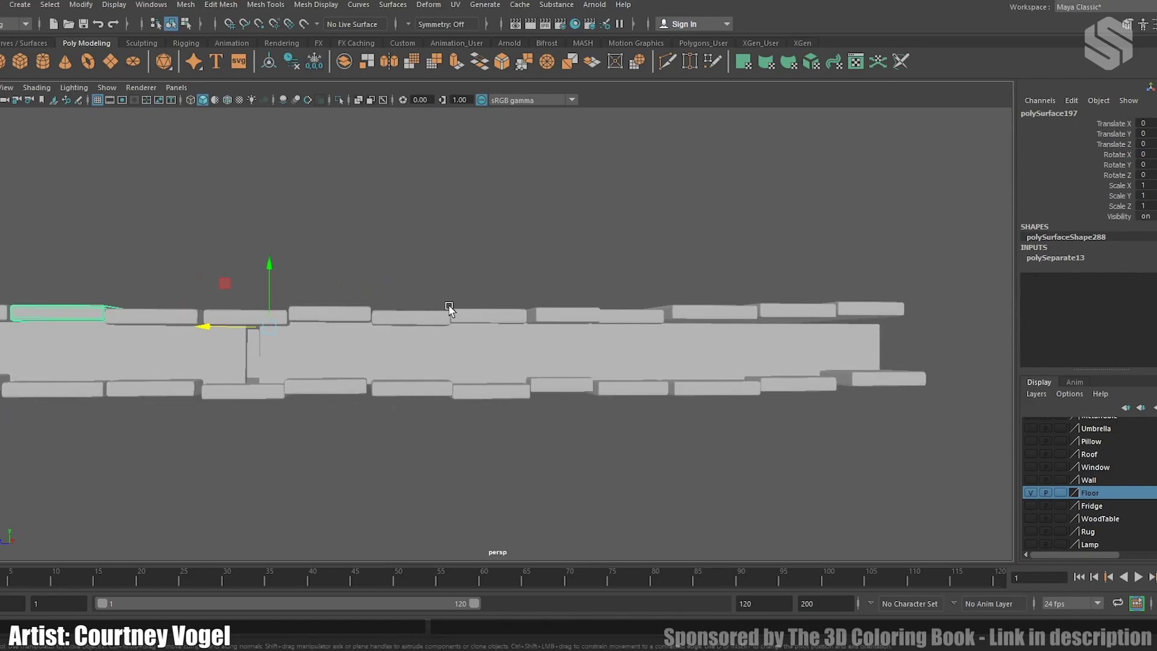
alt+drag(585, 325, 556, 335)
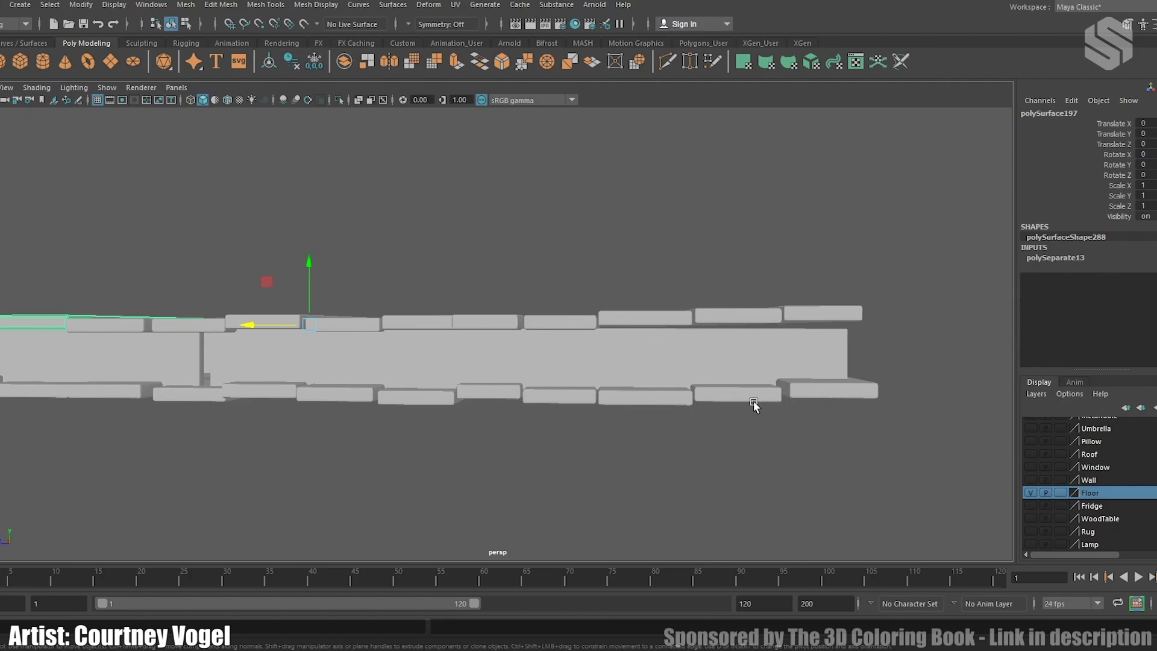
alt+drag(311, 367, 486, 320)
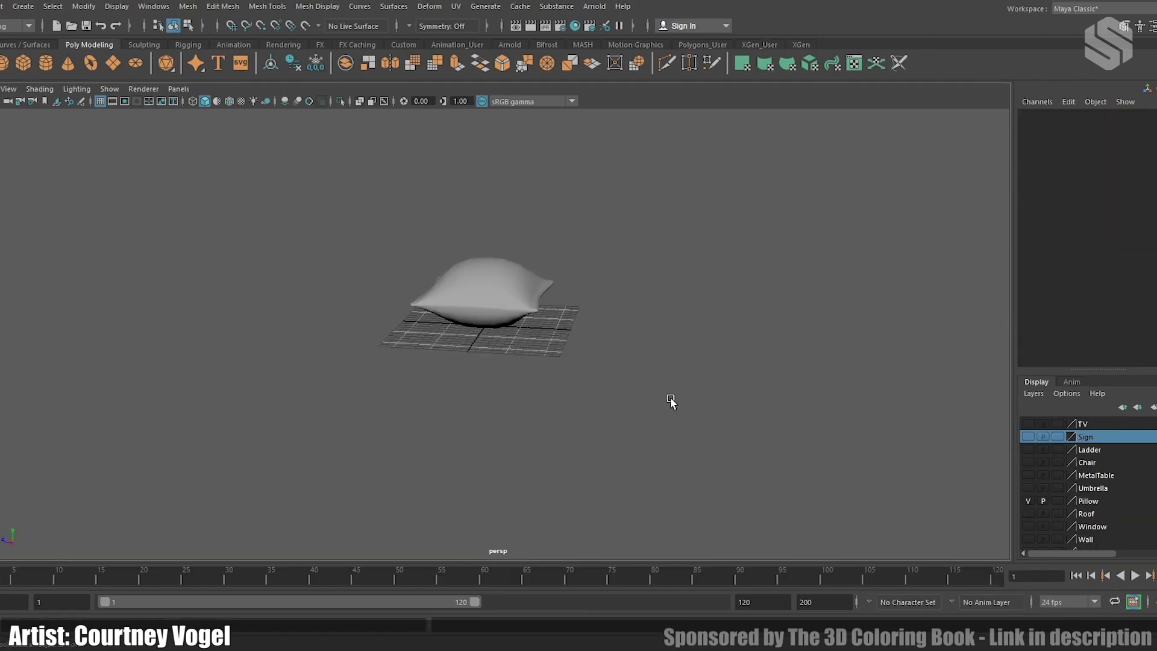
Step: Display only the Pillow layer and select the pillow to examine its wireframe
click(339, 308)
key(f)
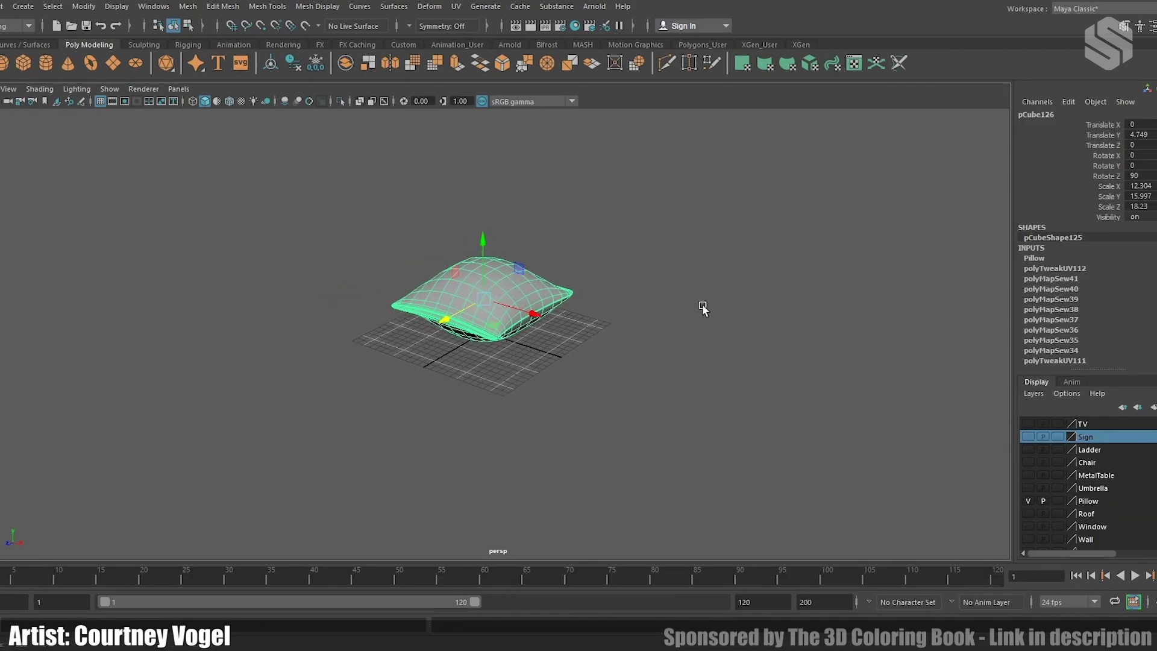
alt+drag(790, 474, 664, 289)
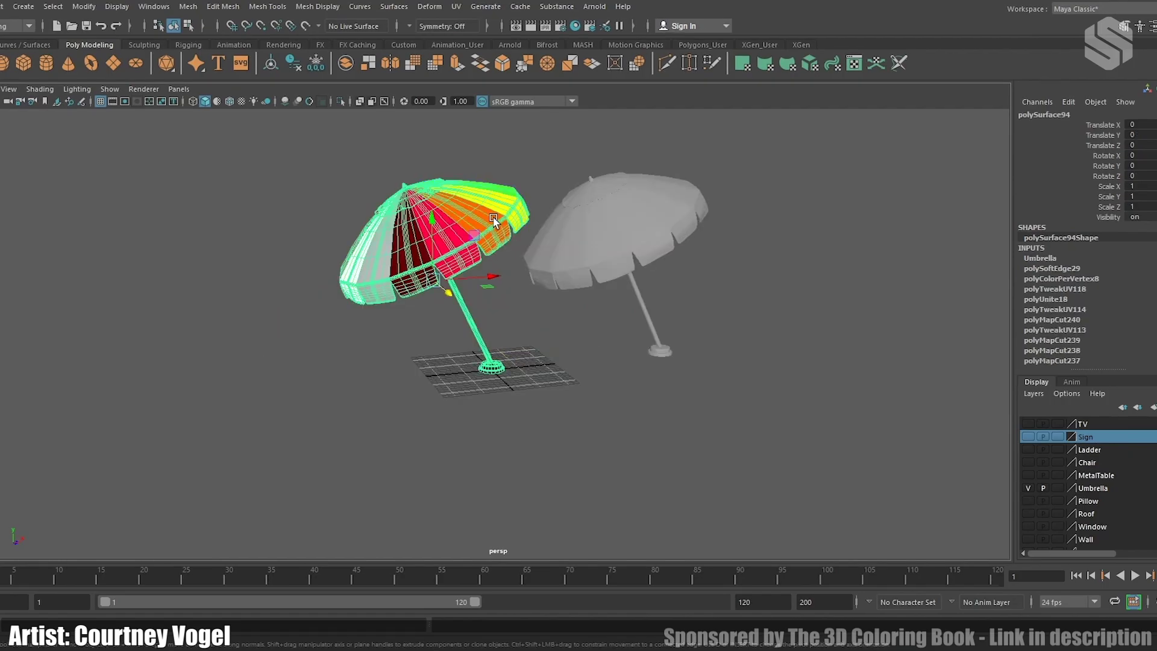
Step: Inspect the Umbrella layer's models, selecting the grey umbrella's canopy and base as separate pieces
alt+drag(656, 370, 382, 349)
click(488, 380)
click(519, 235)
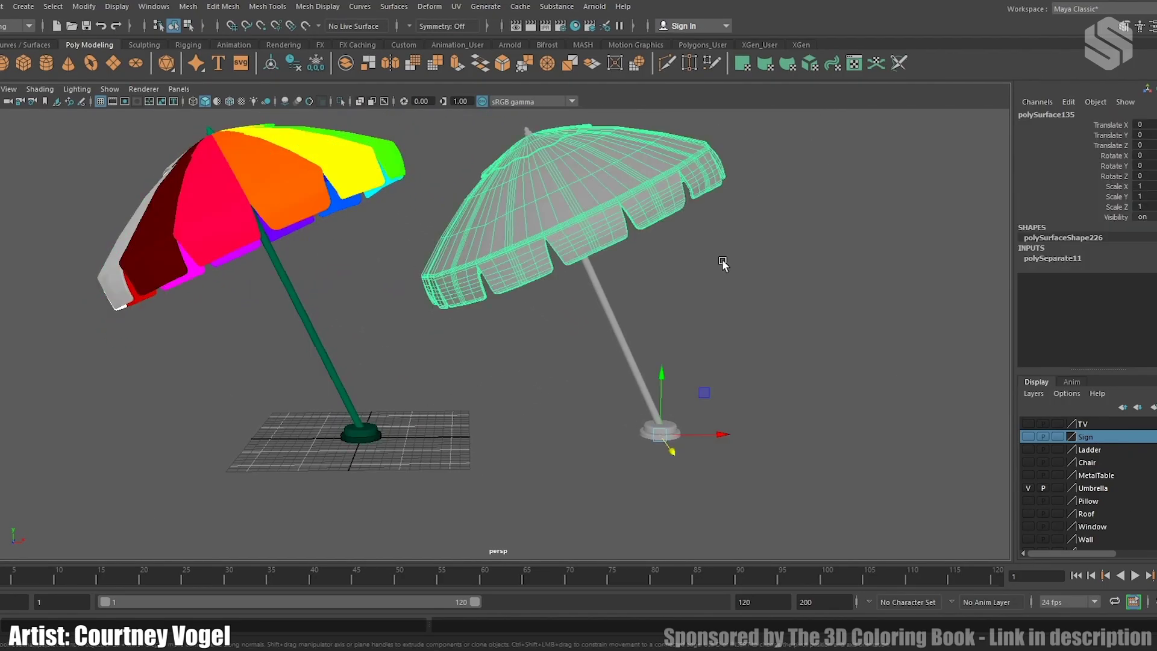
alt+drag(723, 258, 694, 253)
alt+middle_drag(695, 256, 582, 268)
click(469, 289)
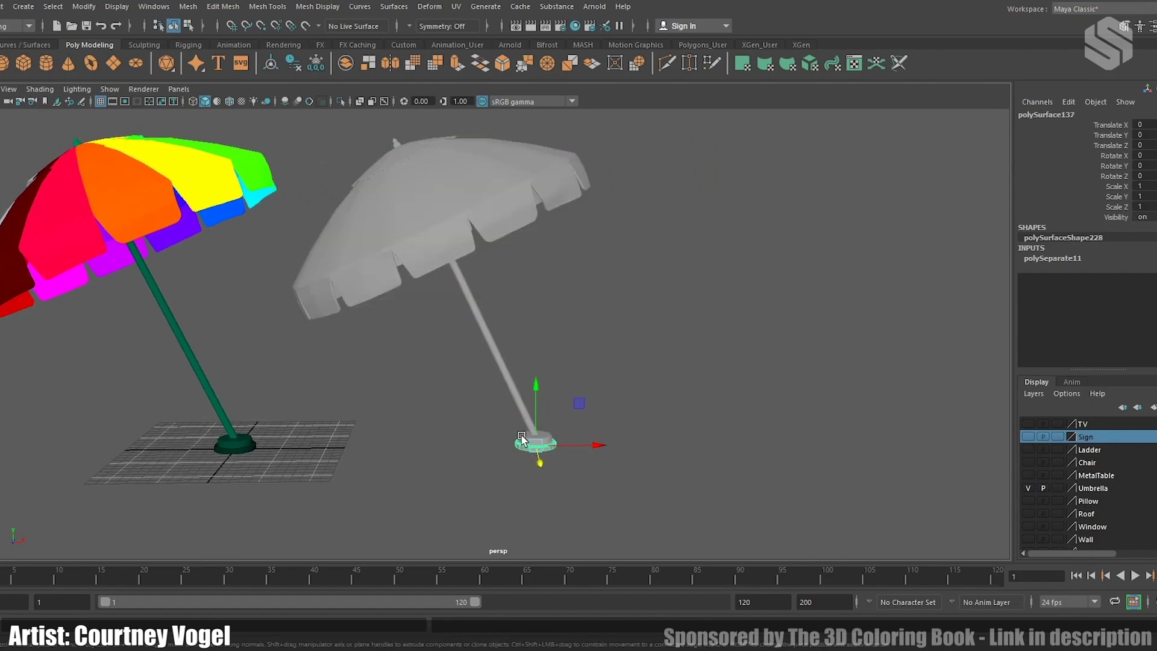
Step: Select the grey umbrella's canopy and examine its edge loops closely along the scalloped rim
click(394, 213)
alt+drag(394, 212, 450, 245)
scroll(380, 233, up, 5)
alt+drag(379, 233, 448, 355)
scroll(461, 342, up, 2)
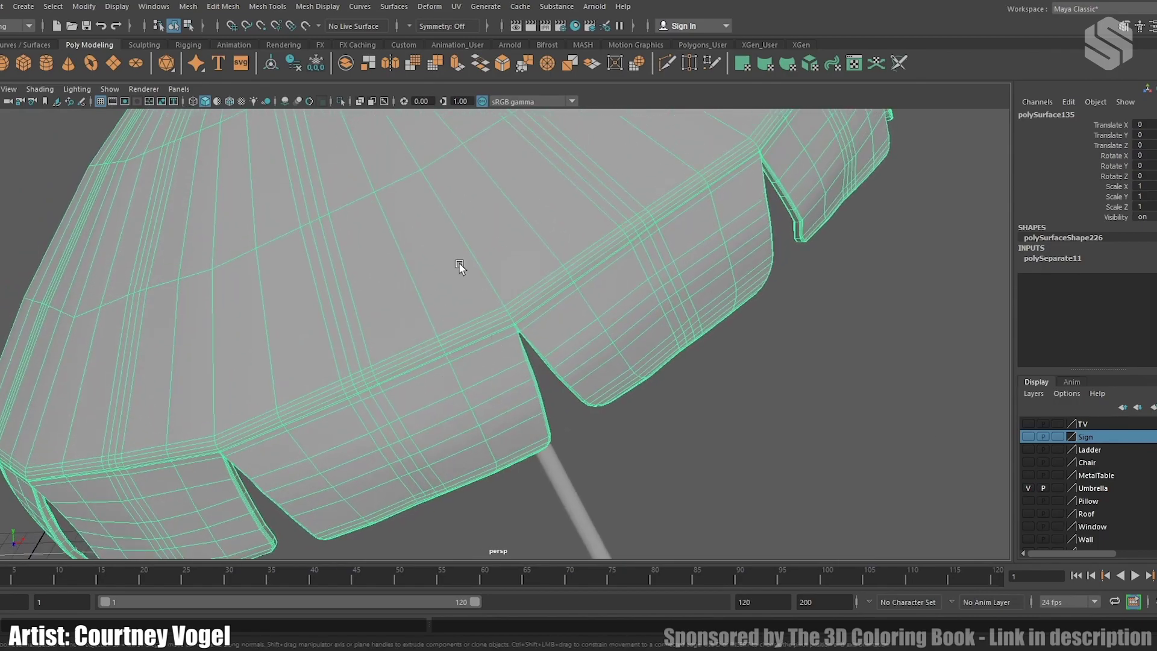
scroll(370, 211, down, 5)
alt+drag(369, 212, 473, 204)
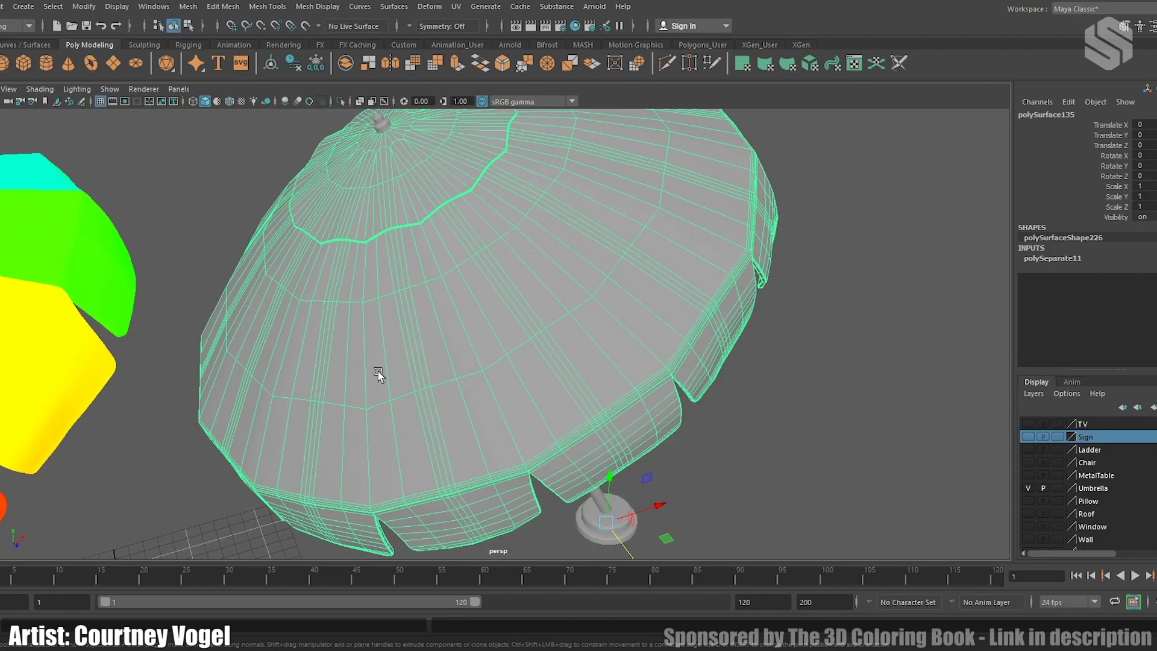
Step: Examine the grey canopy's wireframe from the other sides and review the whole umbrella
alt+drag(260, 469, 508, 406)
scroll(544, 405, up, 5)
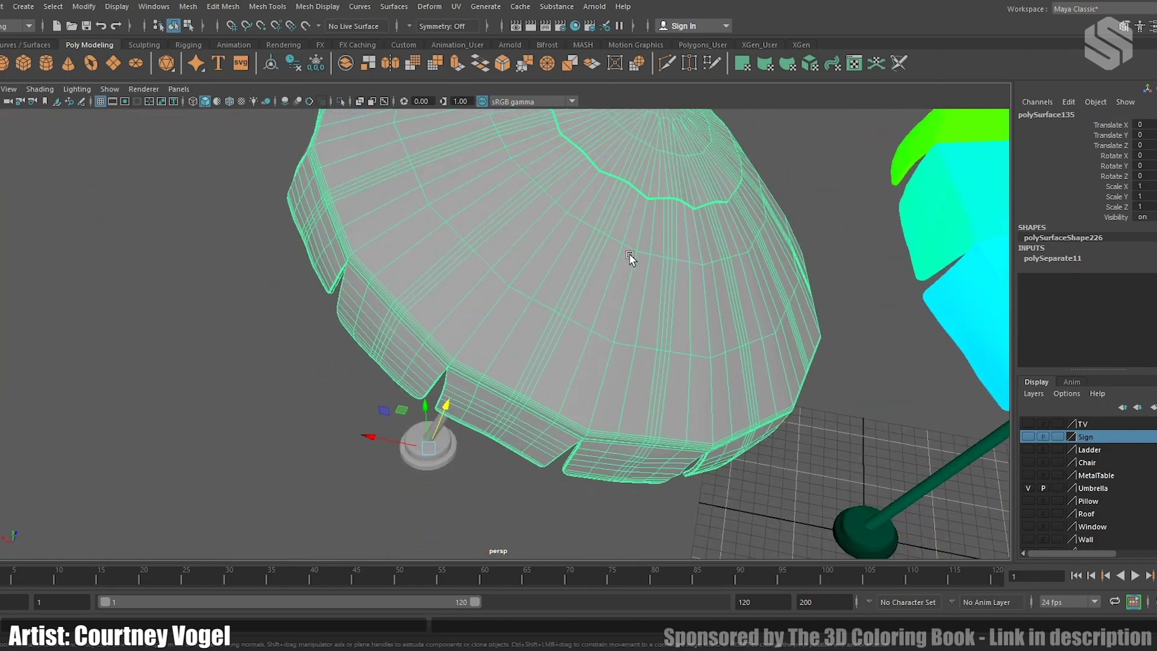
alt+drag(277, 381, 605, 357)
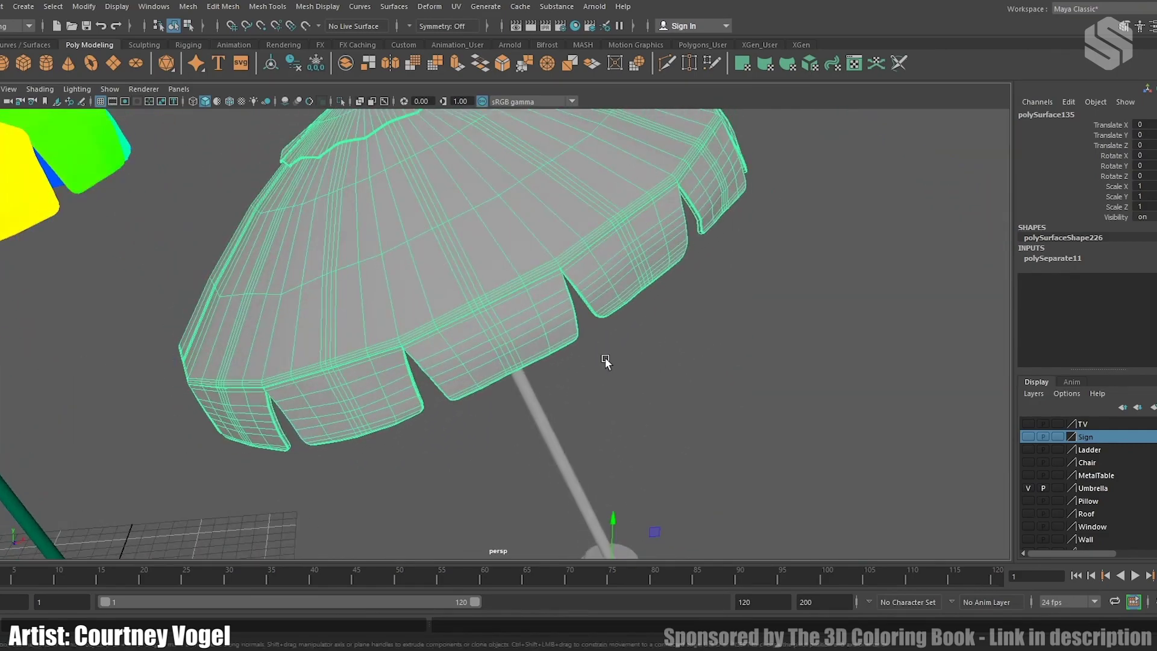
alt+middle_drag(606, 357, 577, 313)
alt+right_drag(576, 313, 413, 292)
alt+drag(414, 292, 418, 326)
alt+right_drag(499, 287, 551, 305)
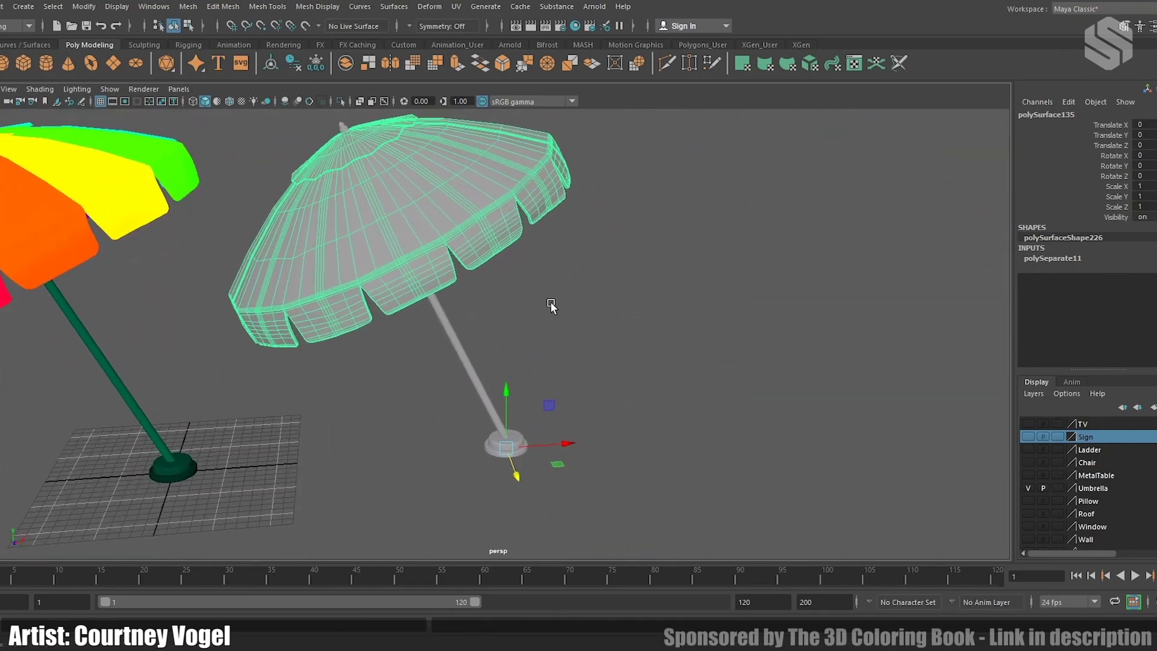
alt+middle_drag(551, 305, 500, 312)
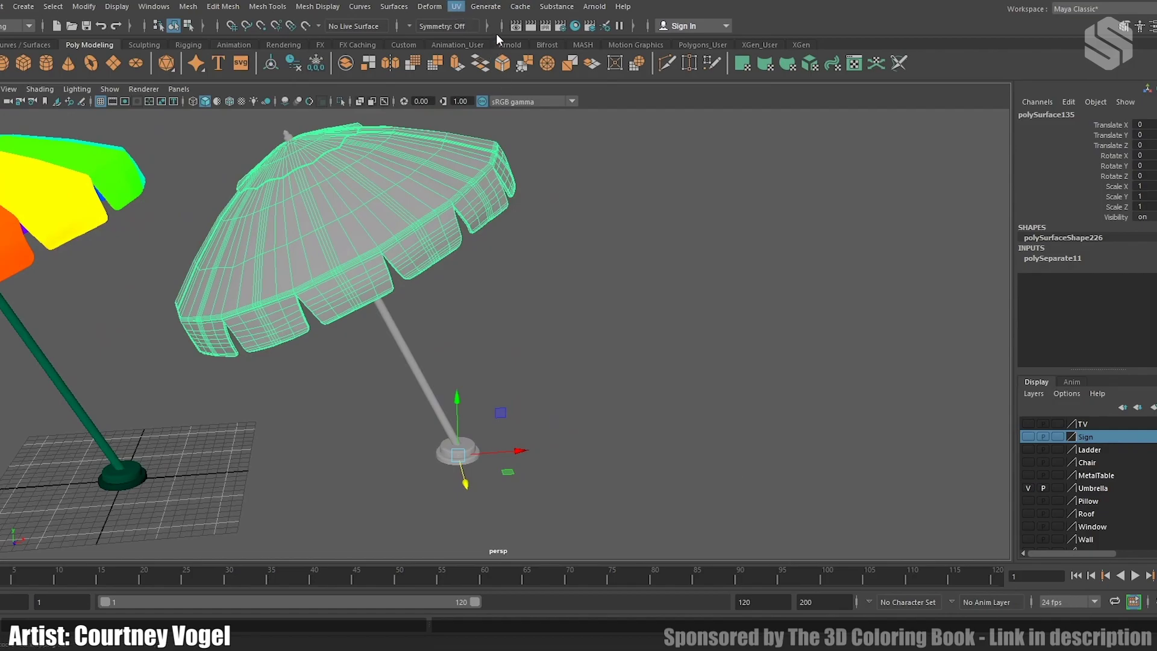
Step: Switch to the TableWood graph in Substance Designer, rotate the wood preview cube, and enlarge the graph area
drag(424, 348, 426, 351)
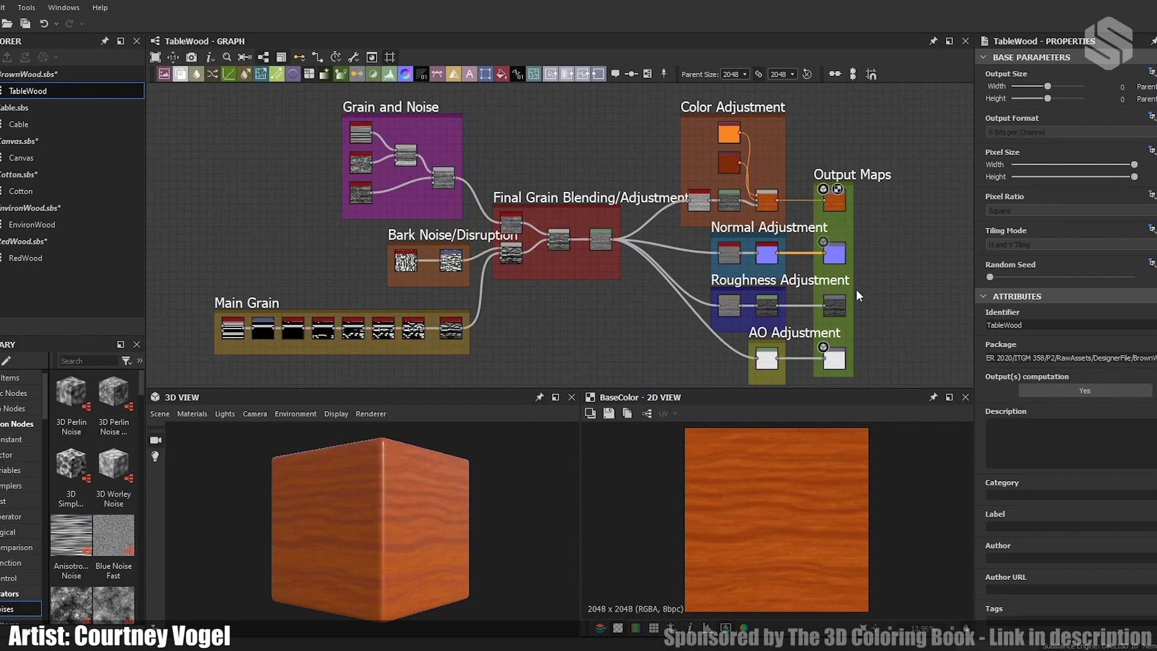
mouse_move(442, 489)
mouse_down()
mouse_move(336, 472)
mouse_move(533, 473)
mouse_move(431, 489)
mouse_move(547, 508)
mouse_move(709, 505)
mouse_move(399, 504)
mouse_move(416, 509)
mouse_move(436, 476)
mouse_up()
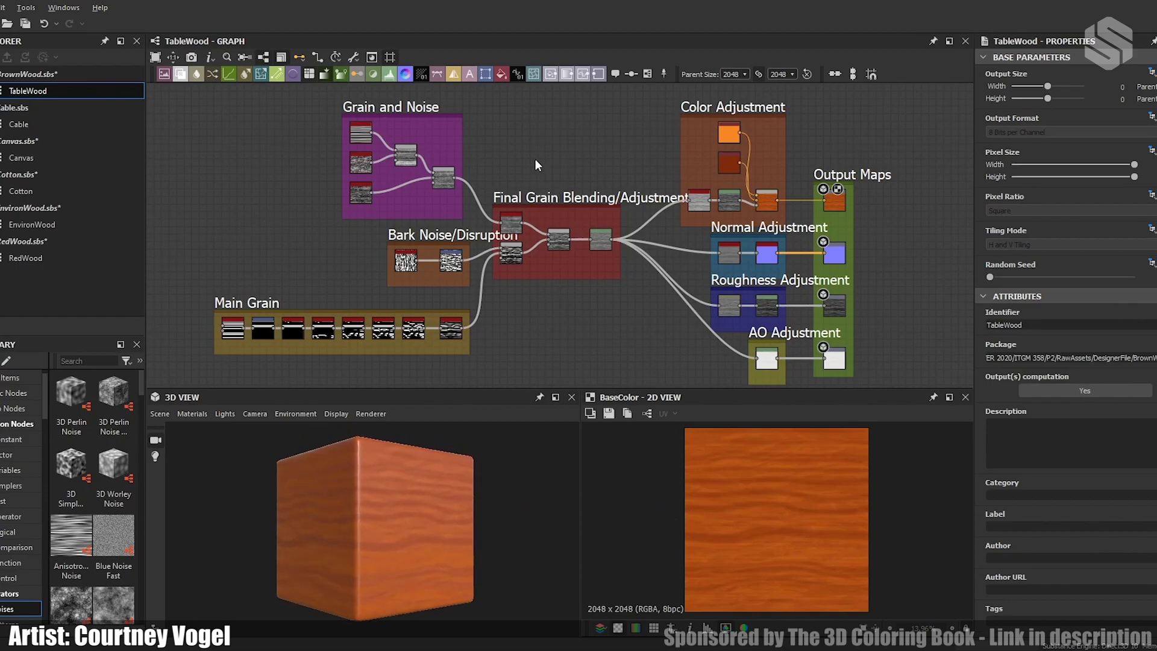
middle_drag(537, 165, 565, 185)
drag(510, 389, 507, 408)
Step: Preview the Anisotropic Noise node in the Grain and Noise frame and examine the Final Grain Blending/Adjustment frame
middle_drag(520, 367, 645, 224)
scroll(780, 212, up, 6)
middle_drag(586, 202, 541, 208)
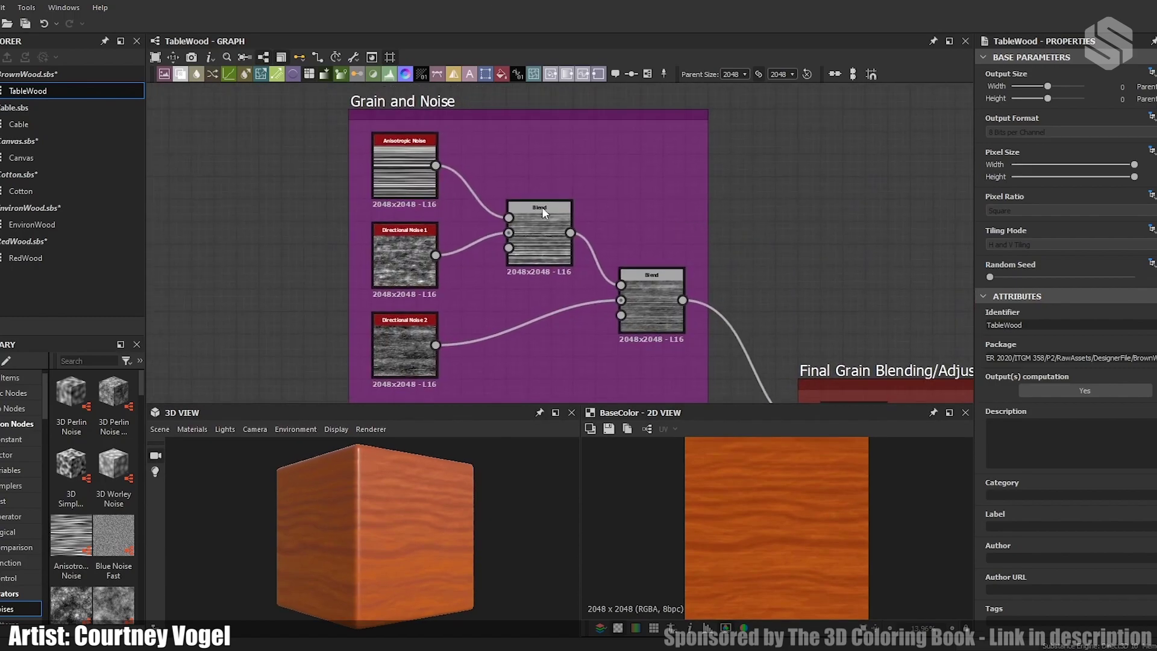
double_click(383, 150)
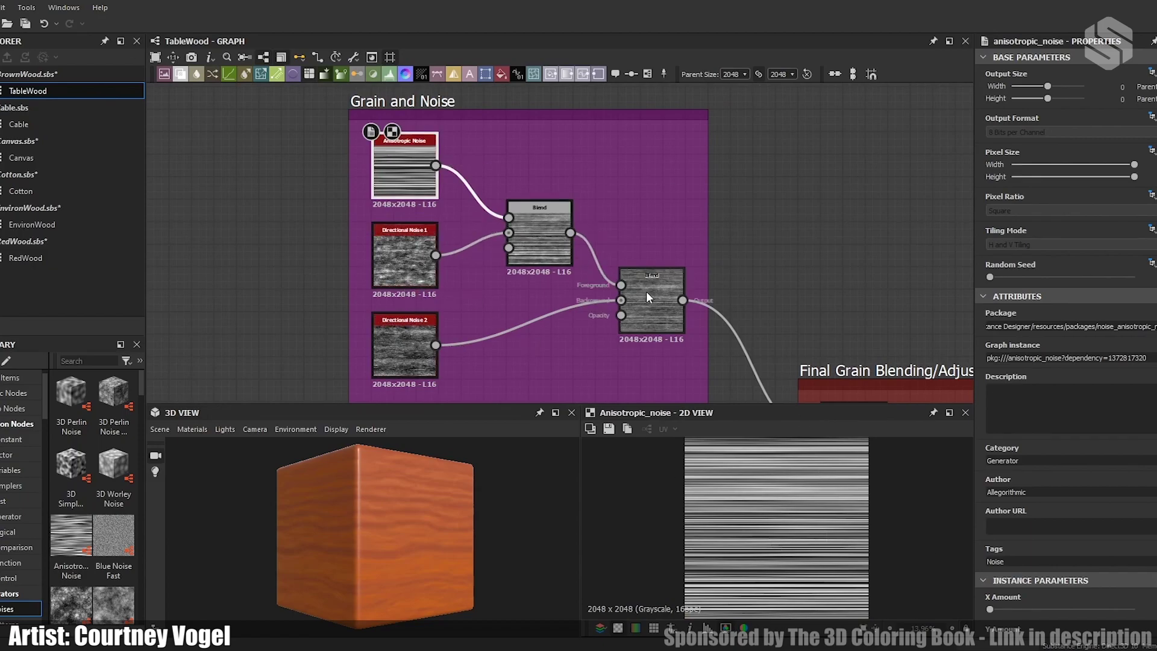
middle_drag(840, 282, 728, 222)
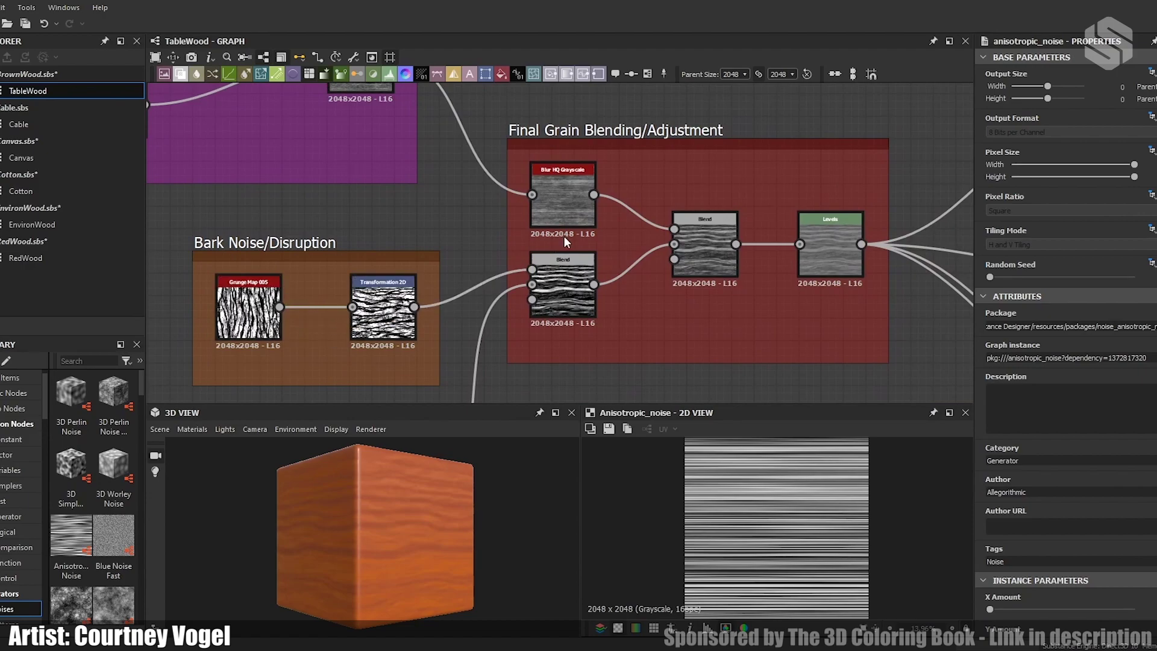
Step: Preview the Swirl Grayscale nodes and the final Blur HQ Grayscale node in the Main Grain frame
scroll(577, 309, down, 5)
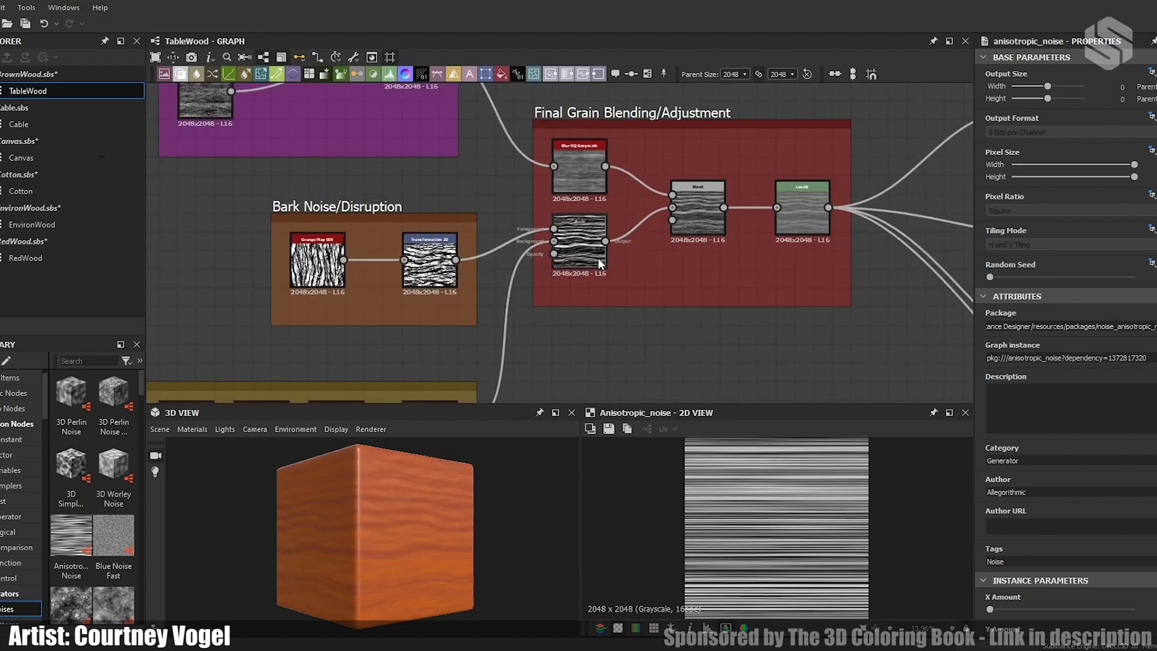
middle_drag(559, 334, 862, 197)
middle_drag(605, 316, 729, 314)
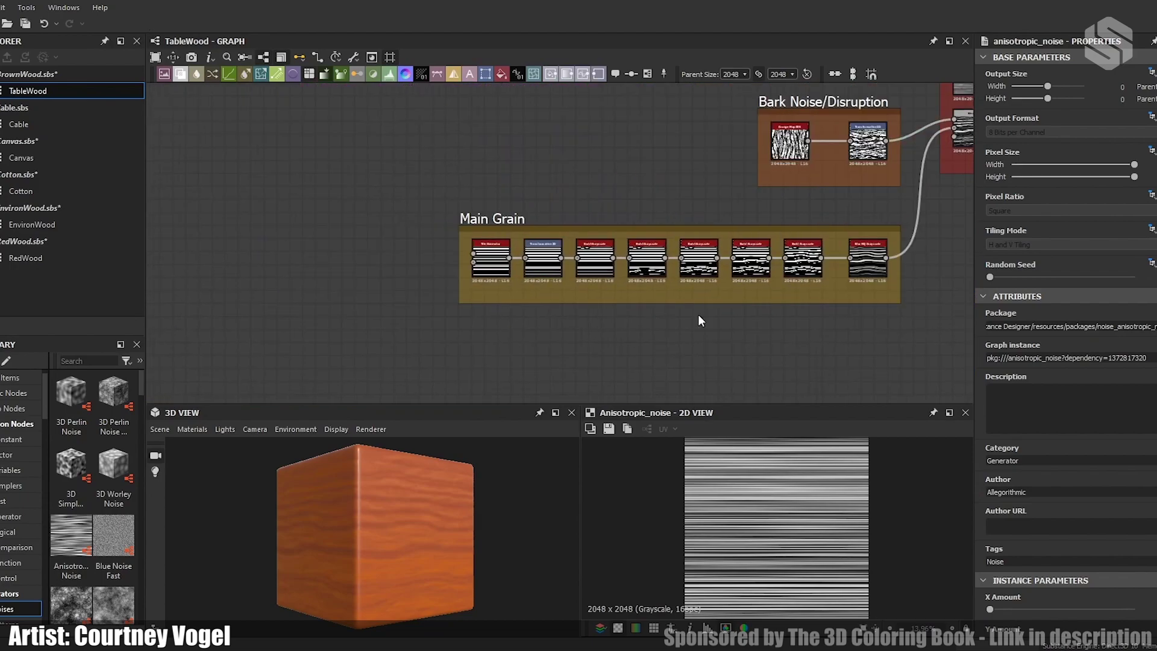
scroll(869, 317, up, 2)
middle_drag(885, 288, 814, 326)
middle_drag(697, 324, 776, 322)
scroll(819, 324, up, 1)
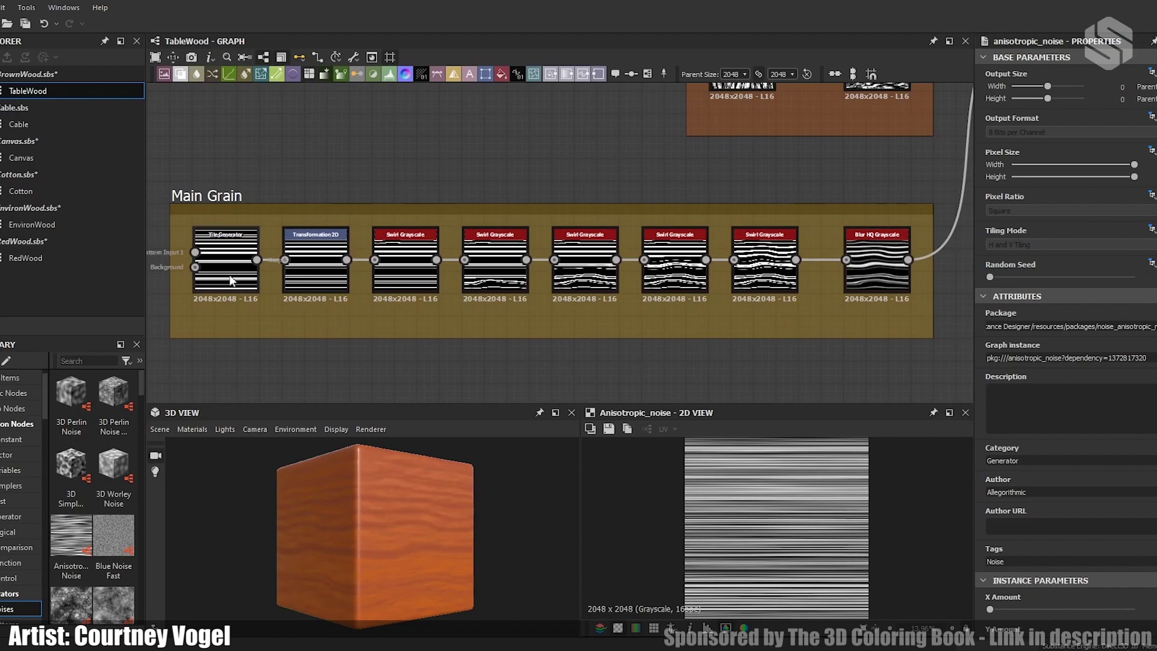
double_click(494, 271)
mouse_move(740, 597)
mouse_down()
mouse_move(786, 576)
mouse_move(742, 602)
mouse_up()
double_click(590, 277)
double_click(672, 276)
double_click(754, 274)
double_click(876, 271)
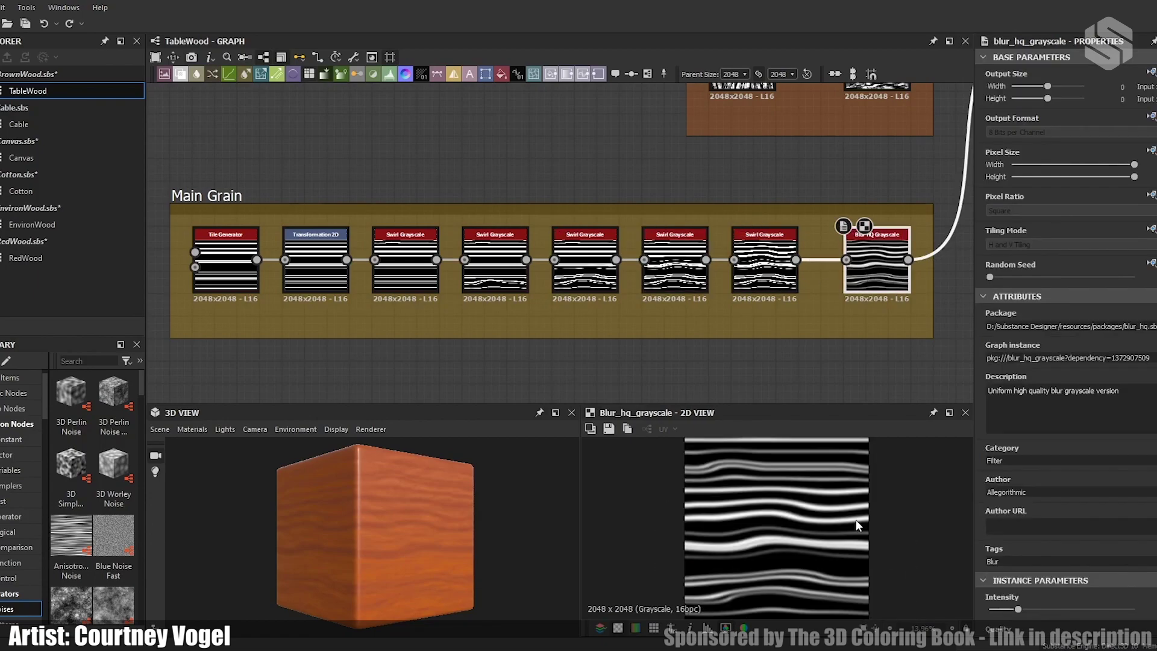
Step: Preview the two Blend nodes and the Levels node in the Final Grain Blending/Adjustment frame
middle_drag(876, 305, 486, 351)
middle_drag(624, 210, 457, 301)
double_click(457, 301)
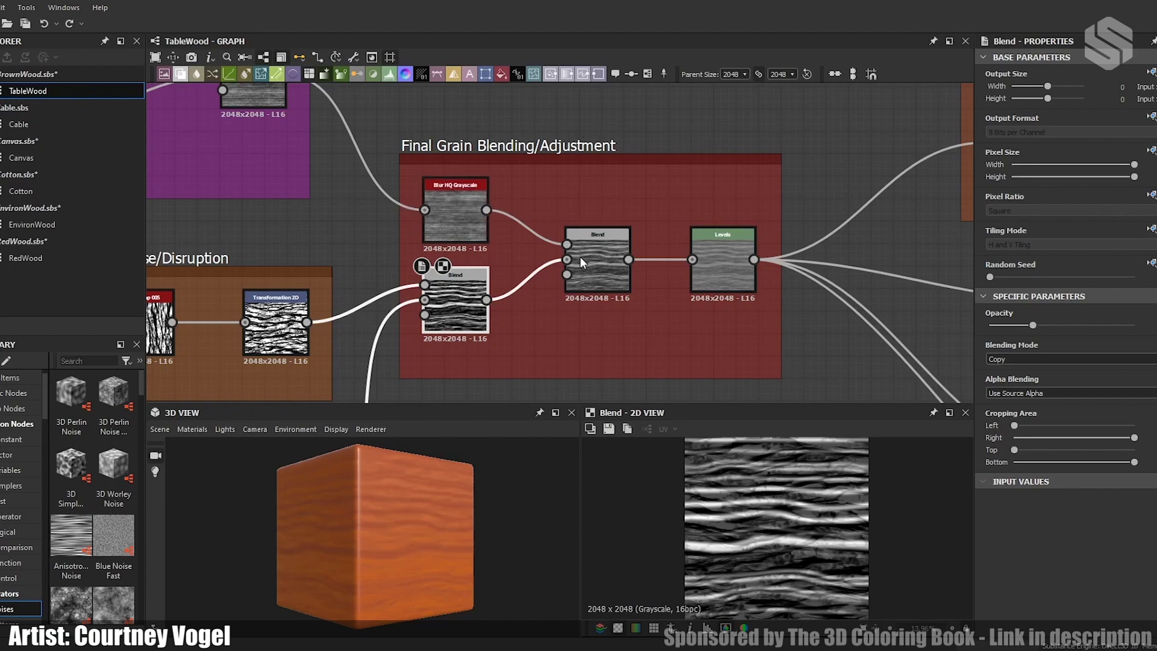
drag(618, 265, 611, 260)
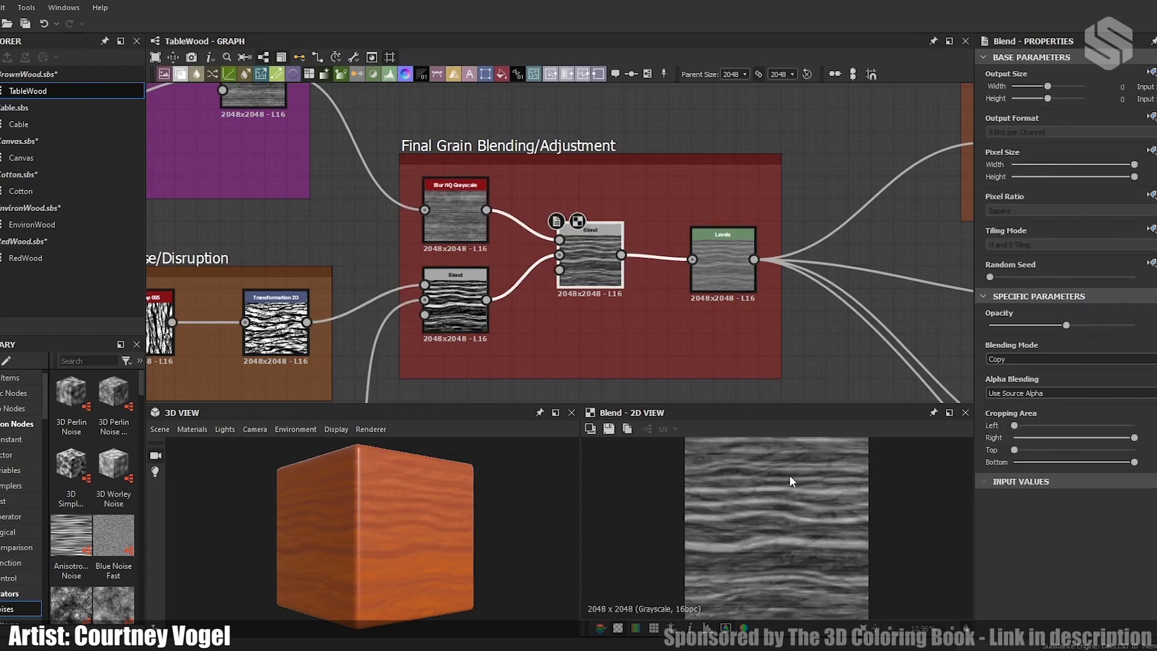
click(723, 263)
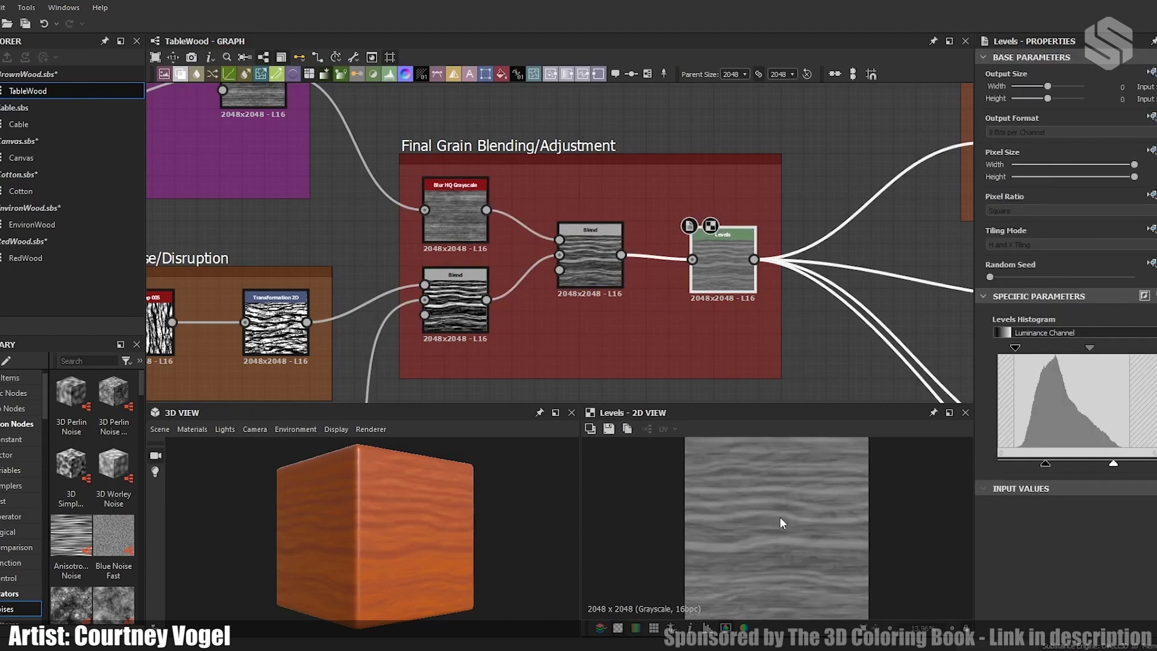
Step: Preview the Invert Grayscale and Blend nodes in the Color Adjustment frame and examine the connected BaseColor output
middle_drag(762, 409, 531, 307)
middle_drag(661, 223, 577, 339)
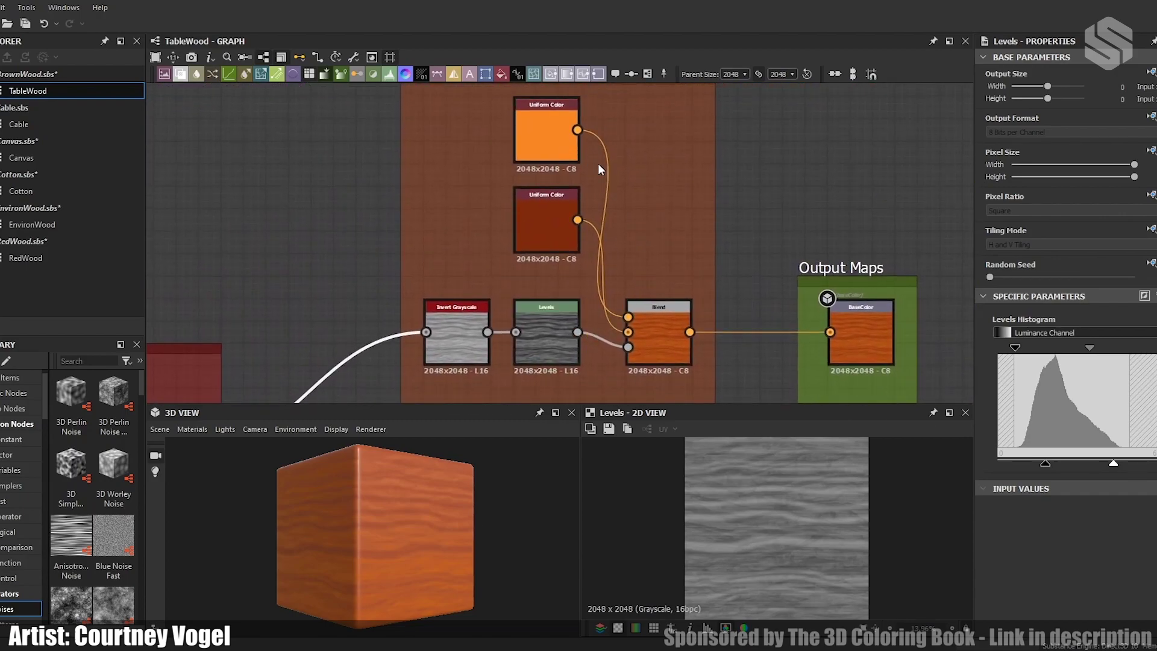
scroll(693, 215, down, 3)
middle_drag(694, 217, 694, 232)
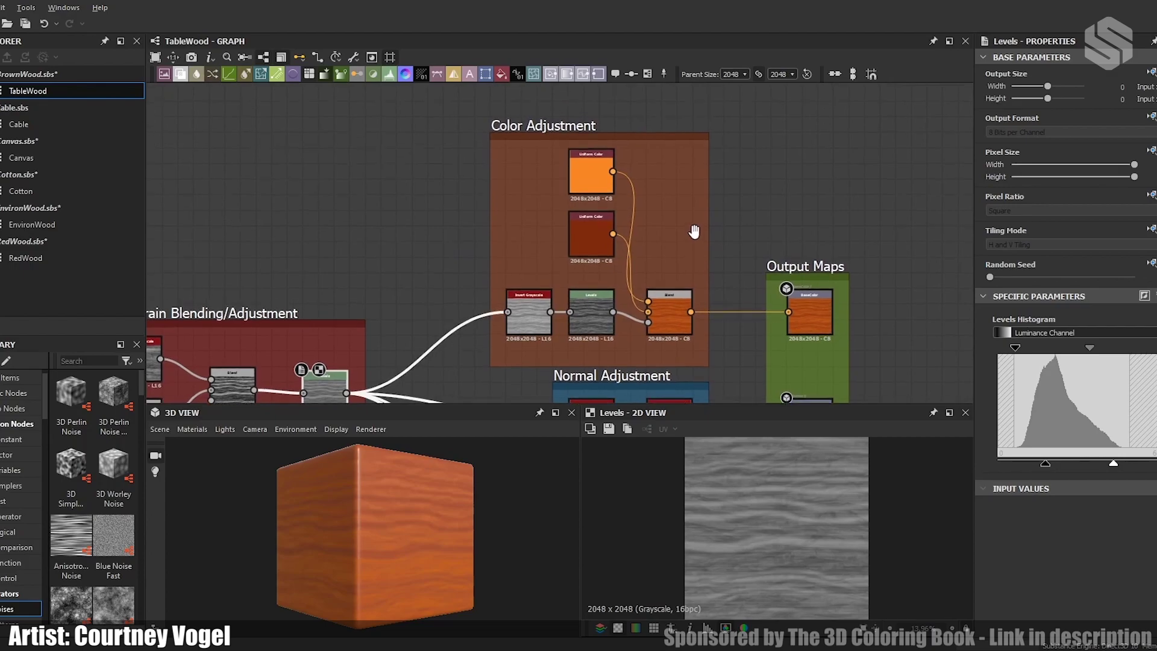
scroll(644, 275, up, 3)
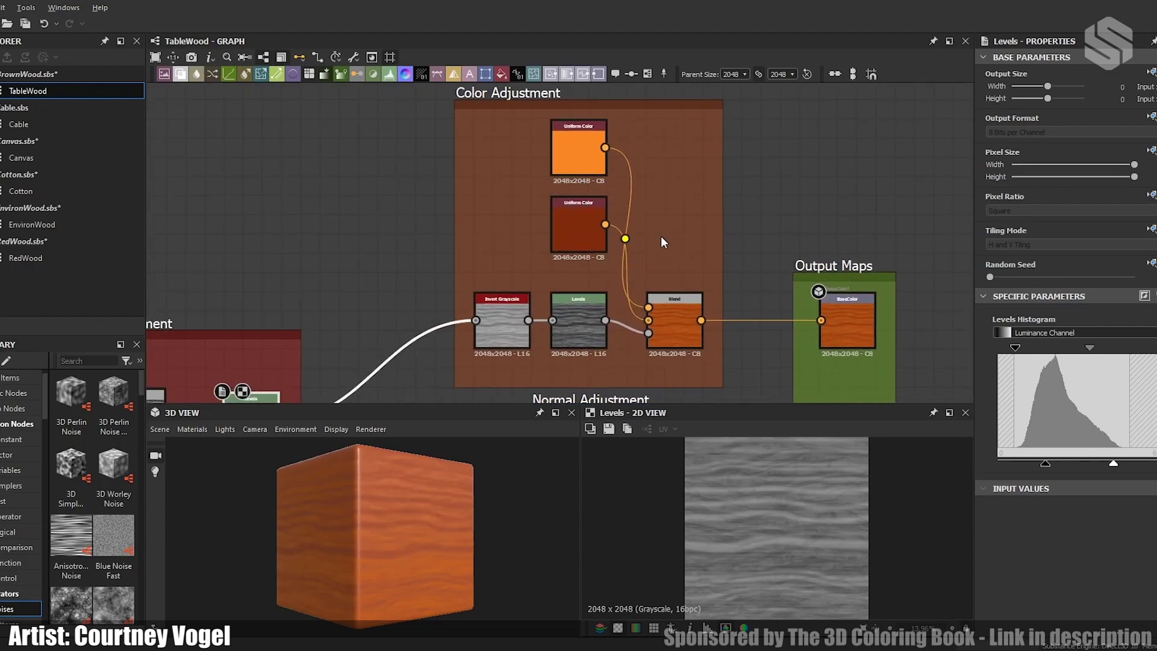
double_click(497, 329)
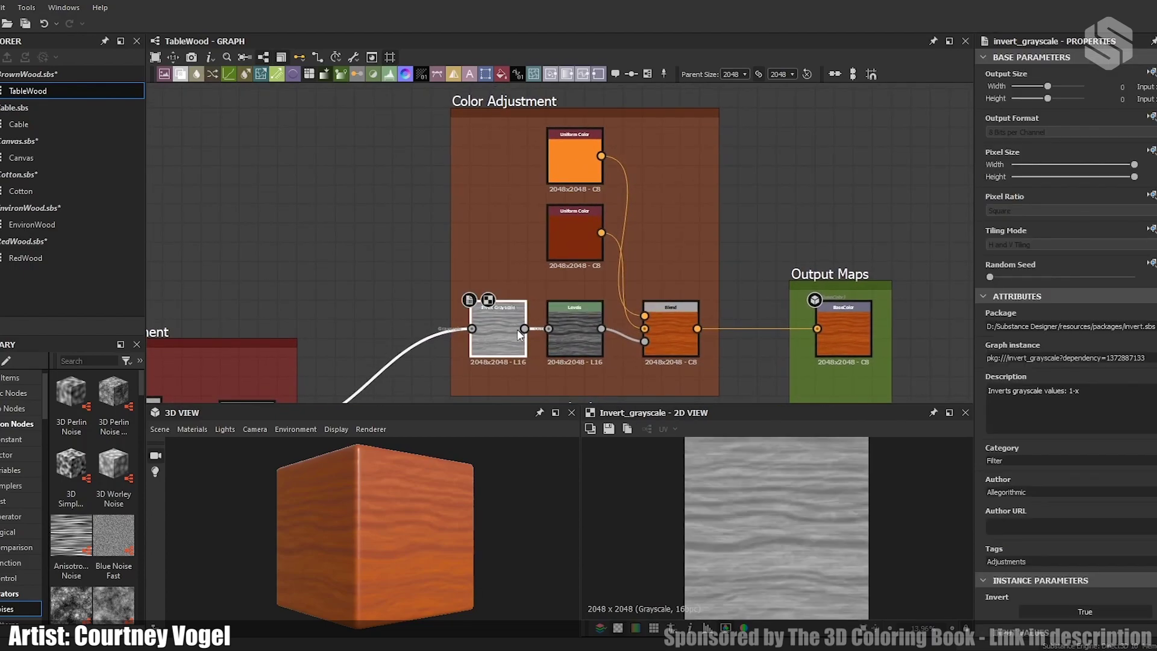
double_click(682, 330)
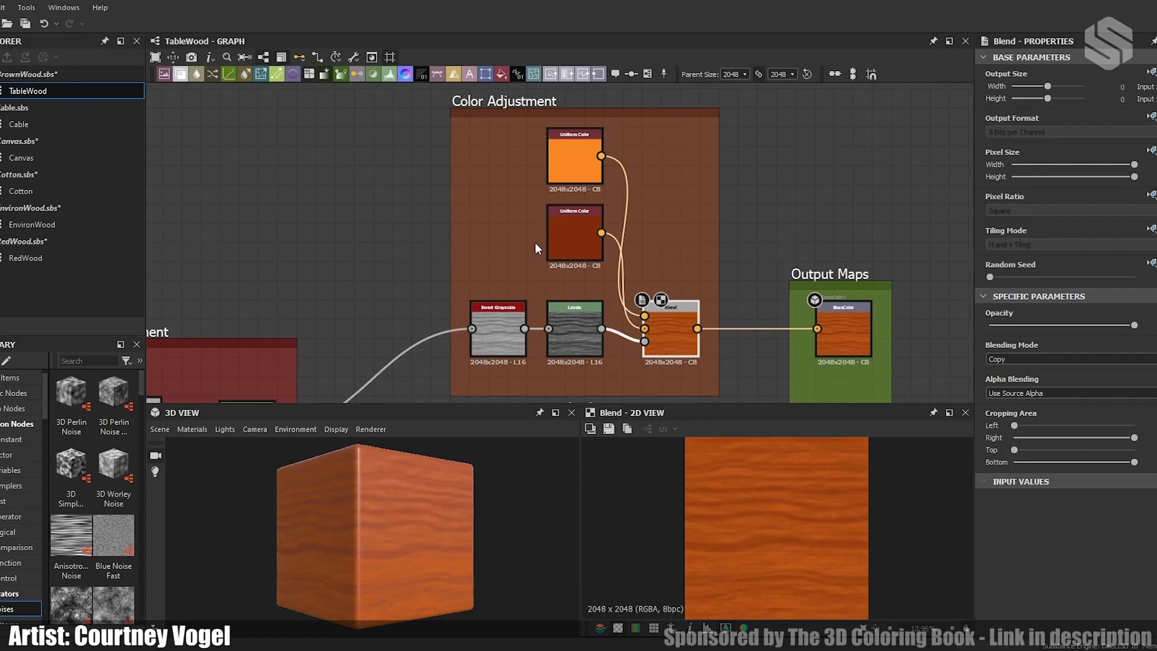
middle_drag(829, 327, 748, 179)
middle_drag(618, 229, 514, 276)
scroll(727, 179, up, 3)
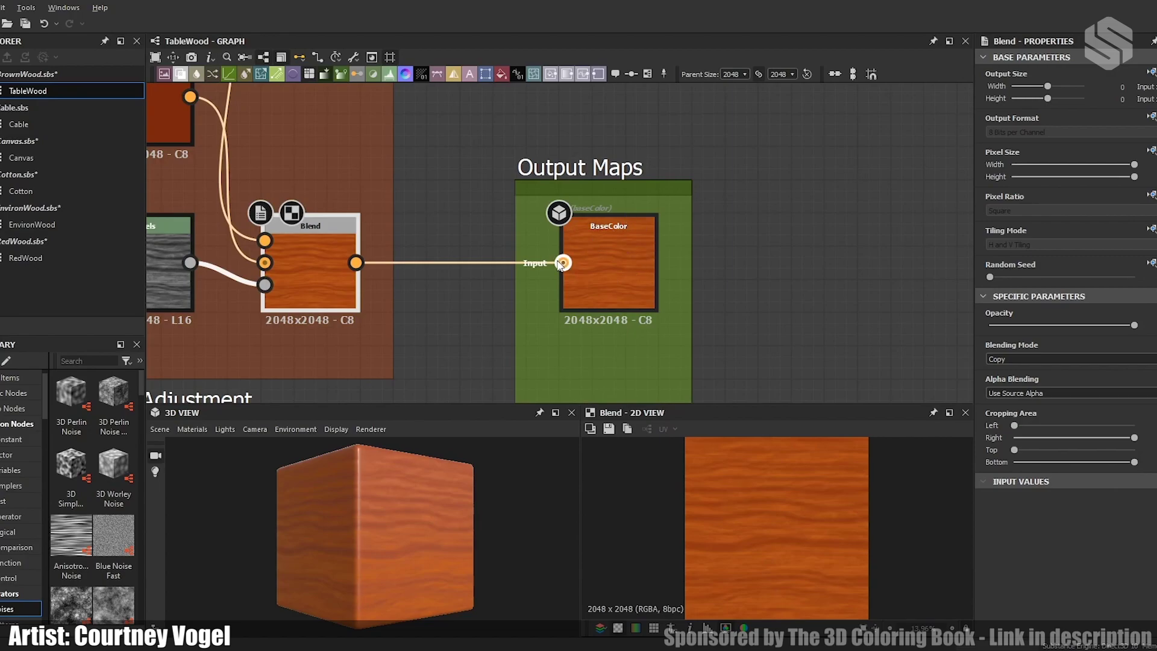
Step: Preview the Normal Adjustment frame's Blur HQ Grayscale node, the Normal output, and the Height to Normal node
scroll(435, 252, down, 4)
middle_drag(412, 281, 596, 148)
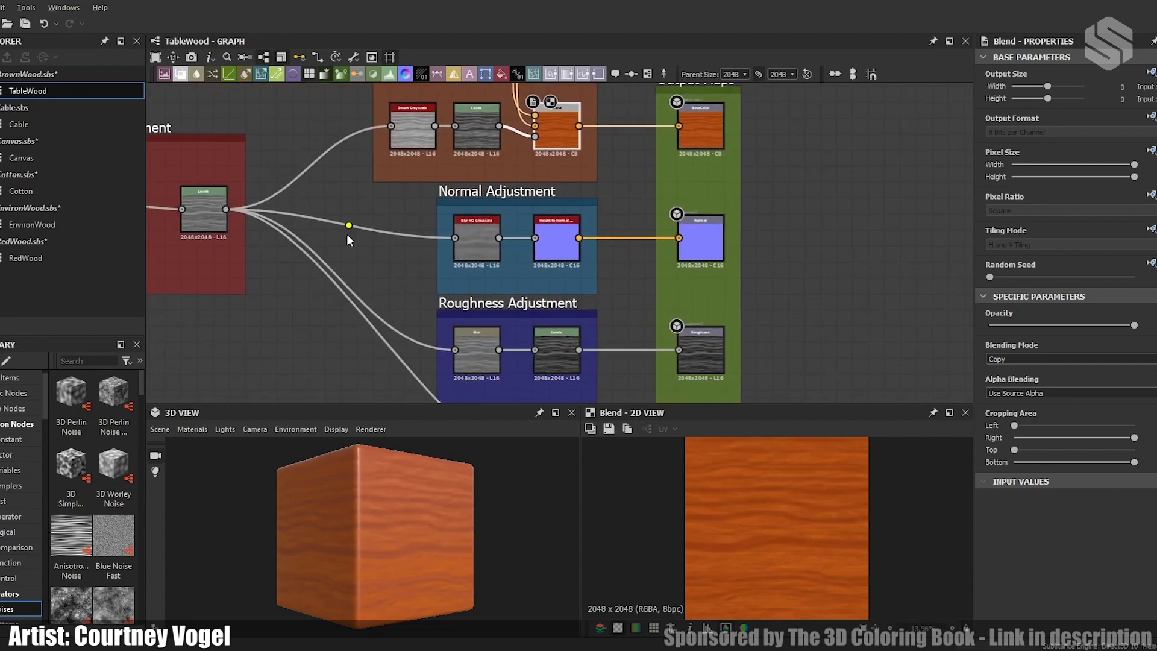
middle_drag(348, 240, 405, 200)
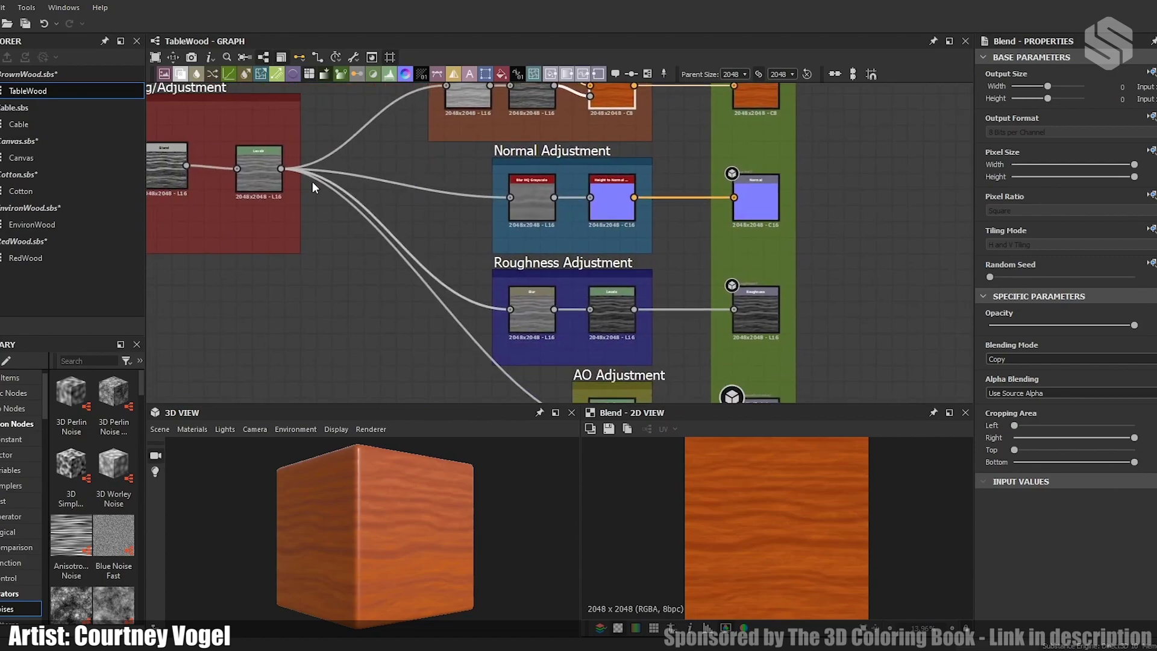
scroll(521, 205, up, 2)
click(519, 193)
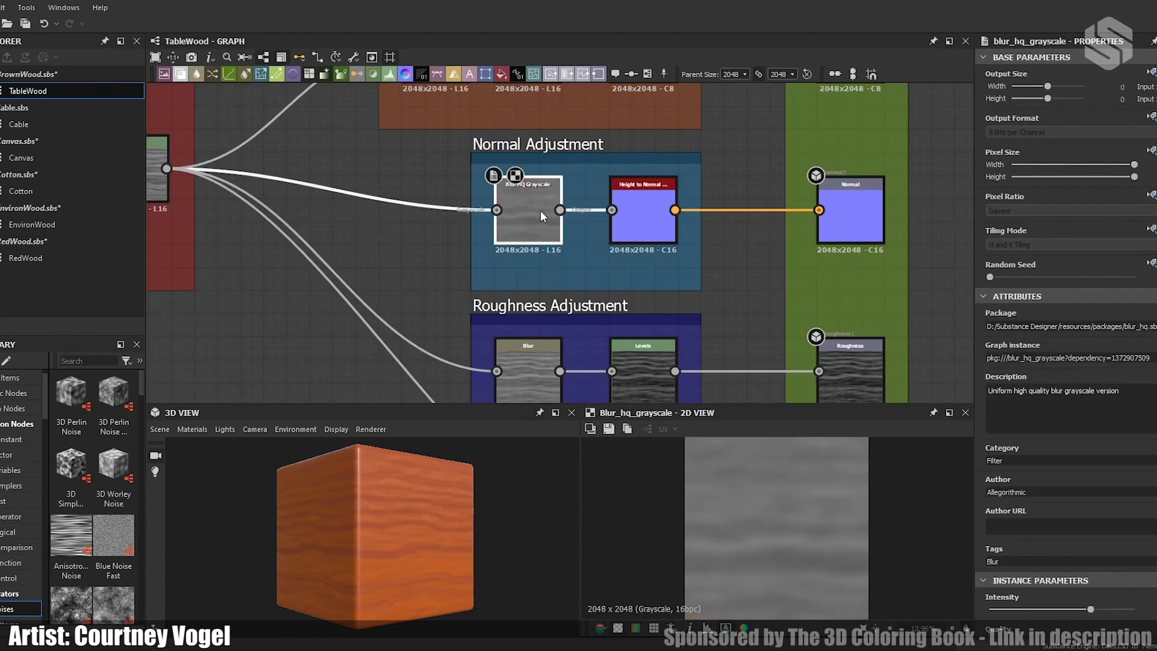
click(849, 214)
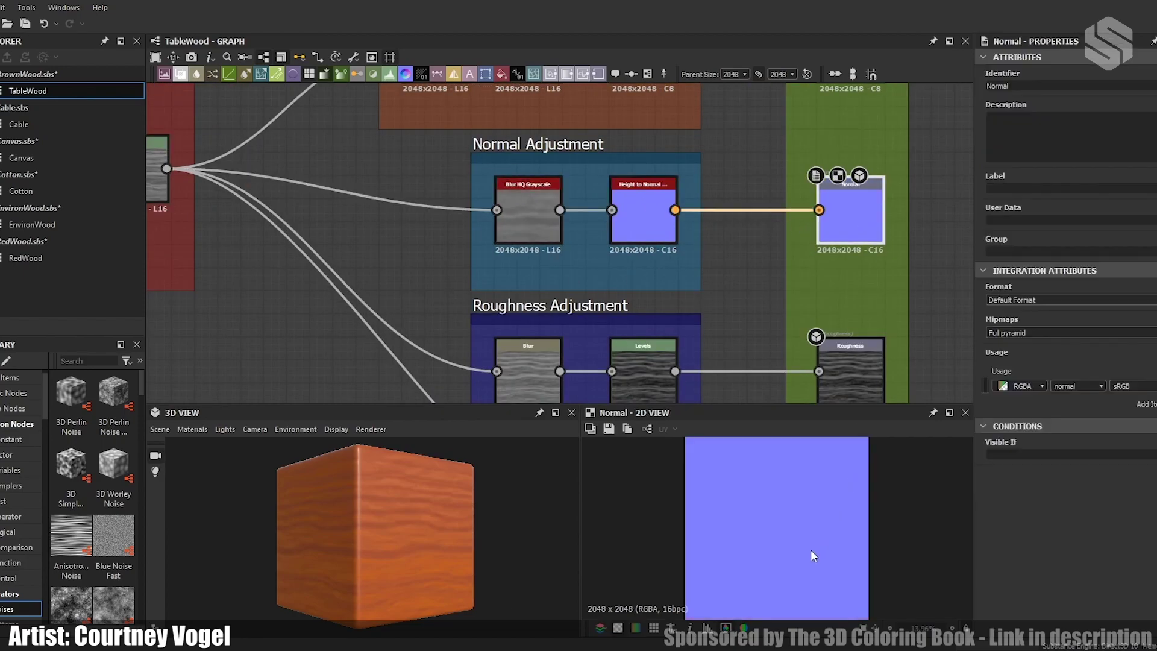
click(638, 222)
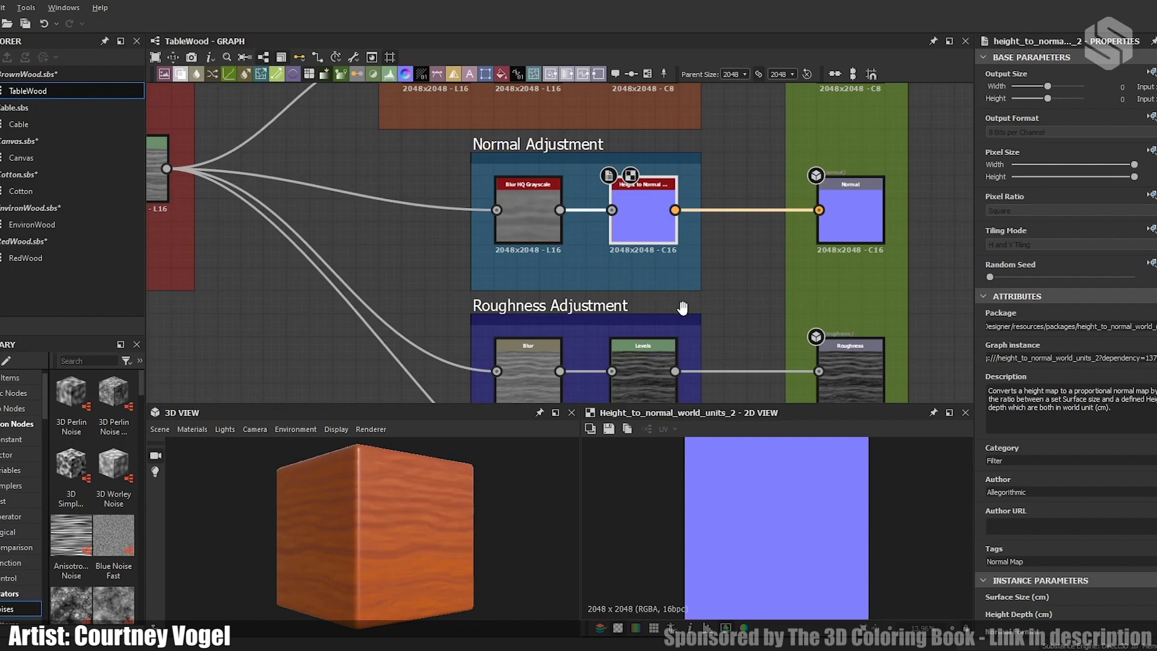
Step: Preview the Roughness Adjustment frame's Blur and Levels nodes and the AO Adjustment frame's Levels node
middle_drag(683, 308, 709, 176)
click(545, 239)
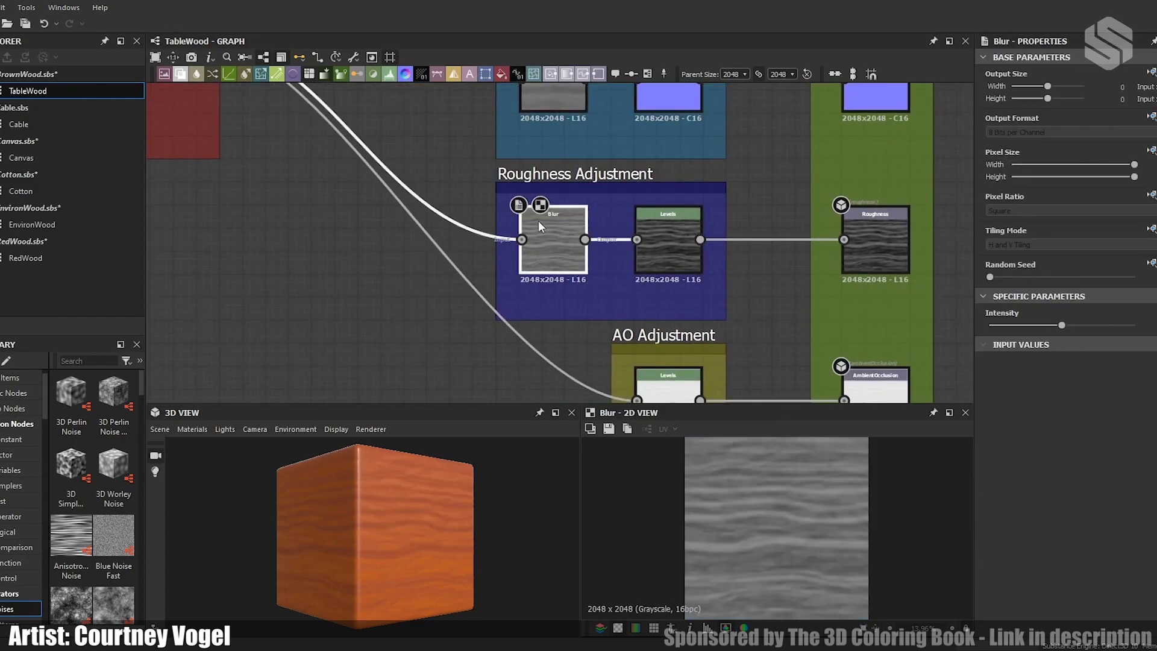
click(664, 229)
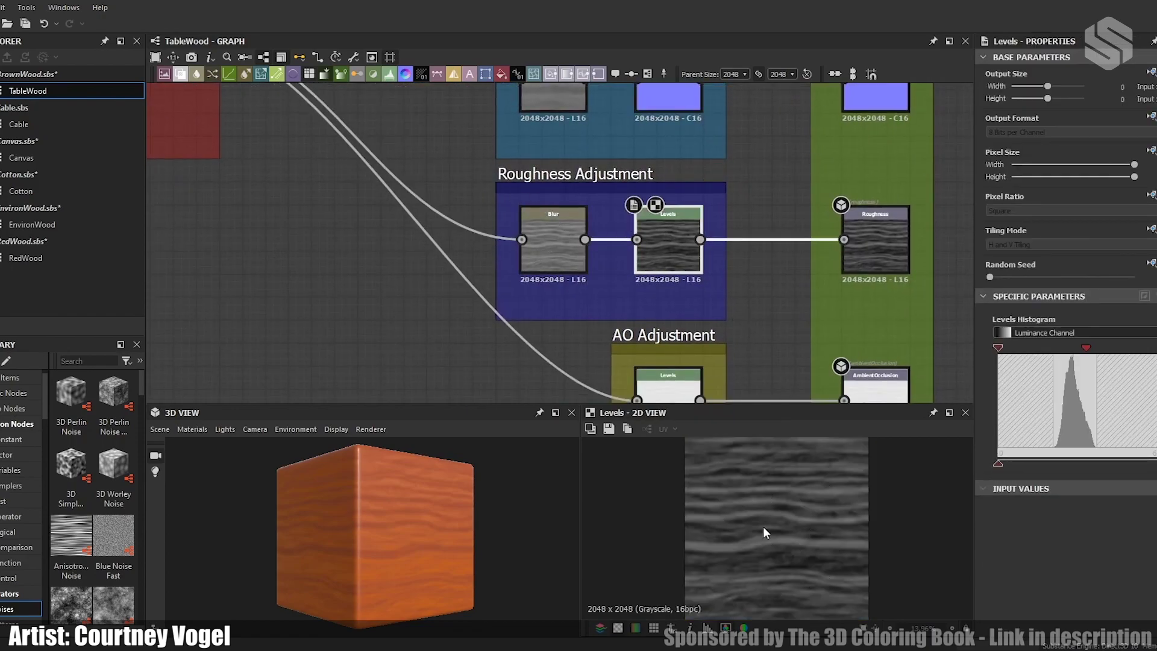
middle_drag(836, 285, 573, 170)
click(497, 255)
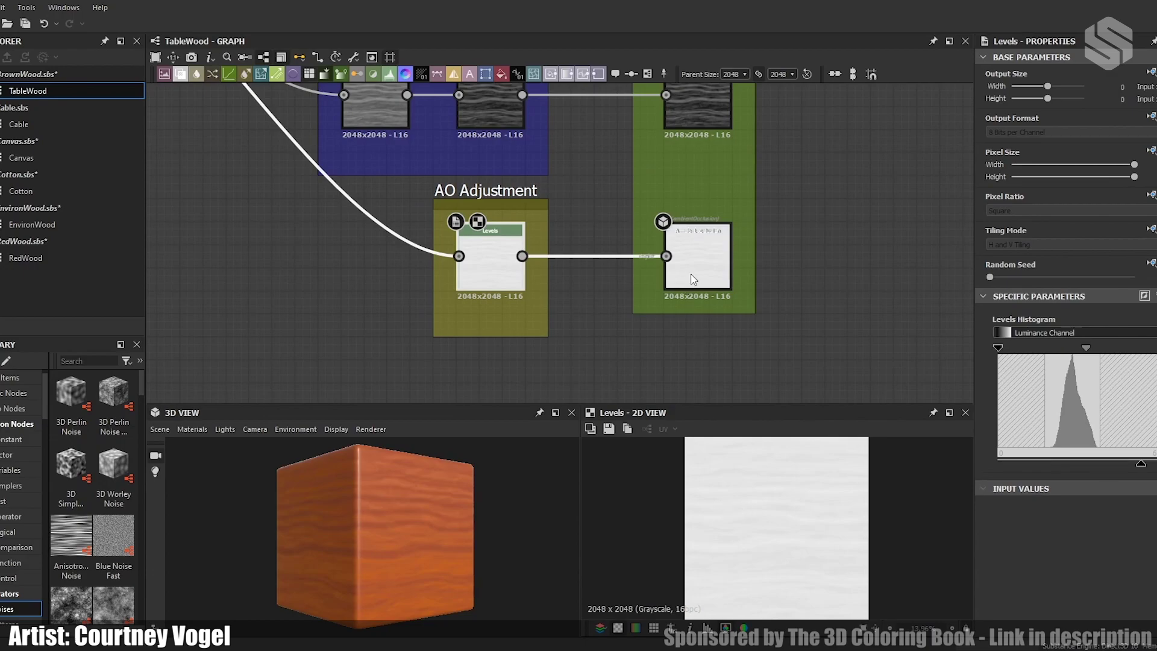
scroll(666, 204, down, 5)
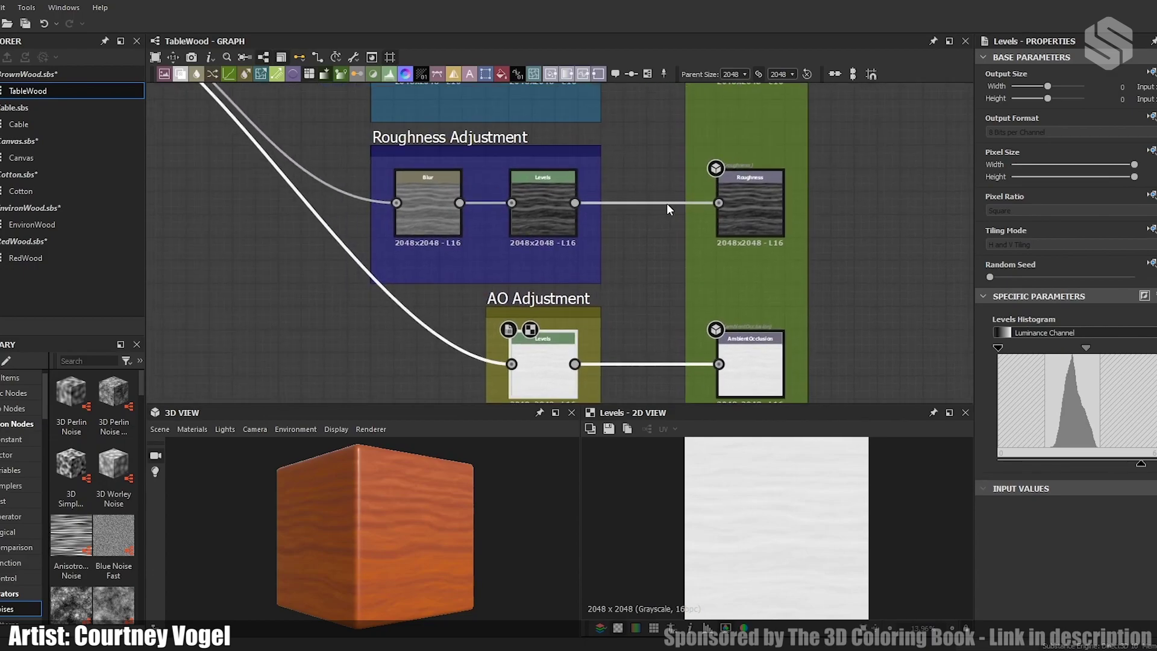
scroll(643, 204, down, 3)
middle_drag(455, 206, 527, 235)
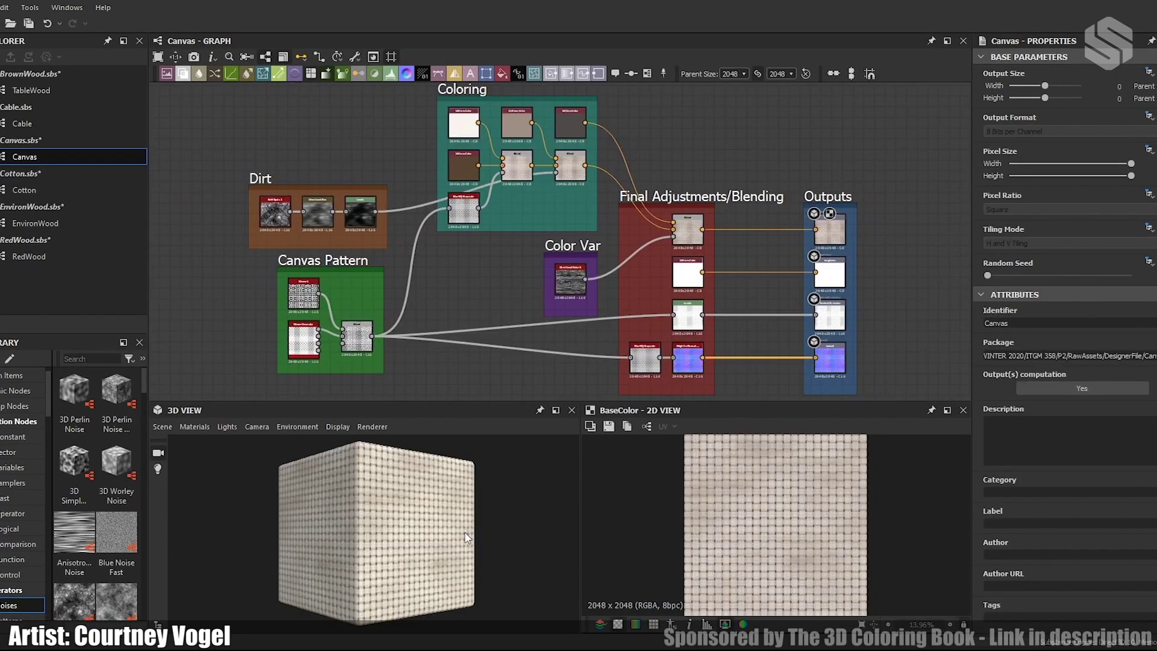
Step: Rotate the Canvas material's preview cube and examine its woven surface up close
mouse_move(448, 537)
mouse_down()
mouse_move(301, 536)
mouse_move(477, 596)
mouse_move(497, 622)
mouse_move(520, 603)
mouse_move(492, 551)
mouse_move(413, 535)
mouse_move(581, 519)
mouse_move(377, 552)
mouse_up()
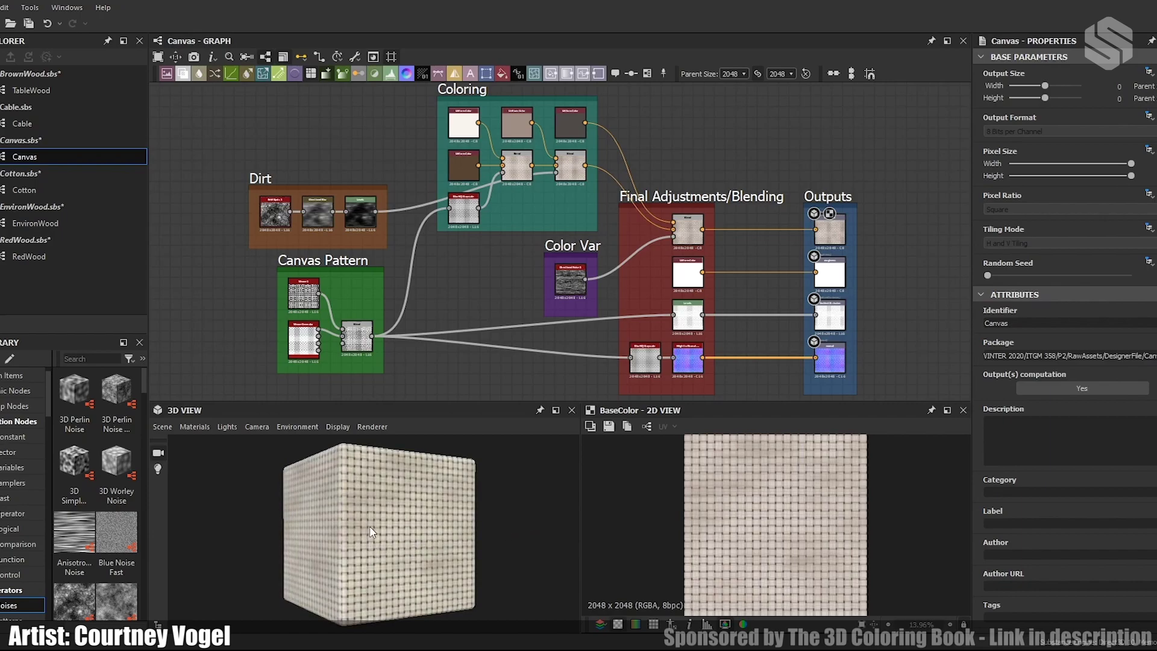
scroll(370, 532, up, 6)
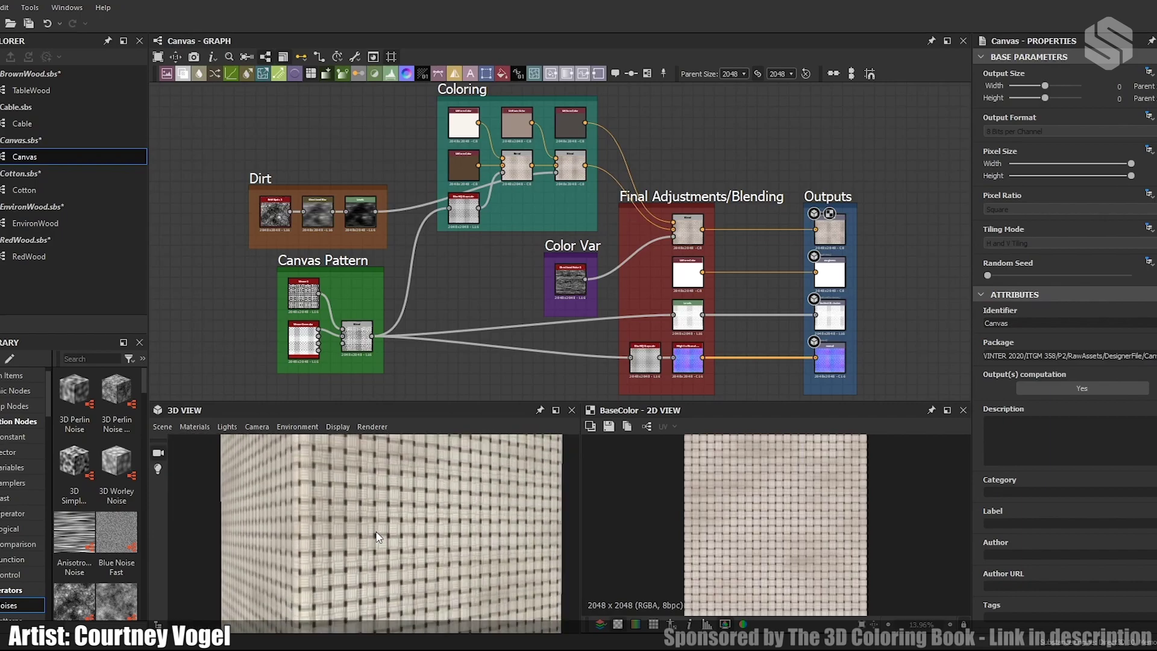
drag(376, 537, 456, 523)
scroll(446, 520, up, 3)
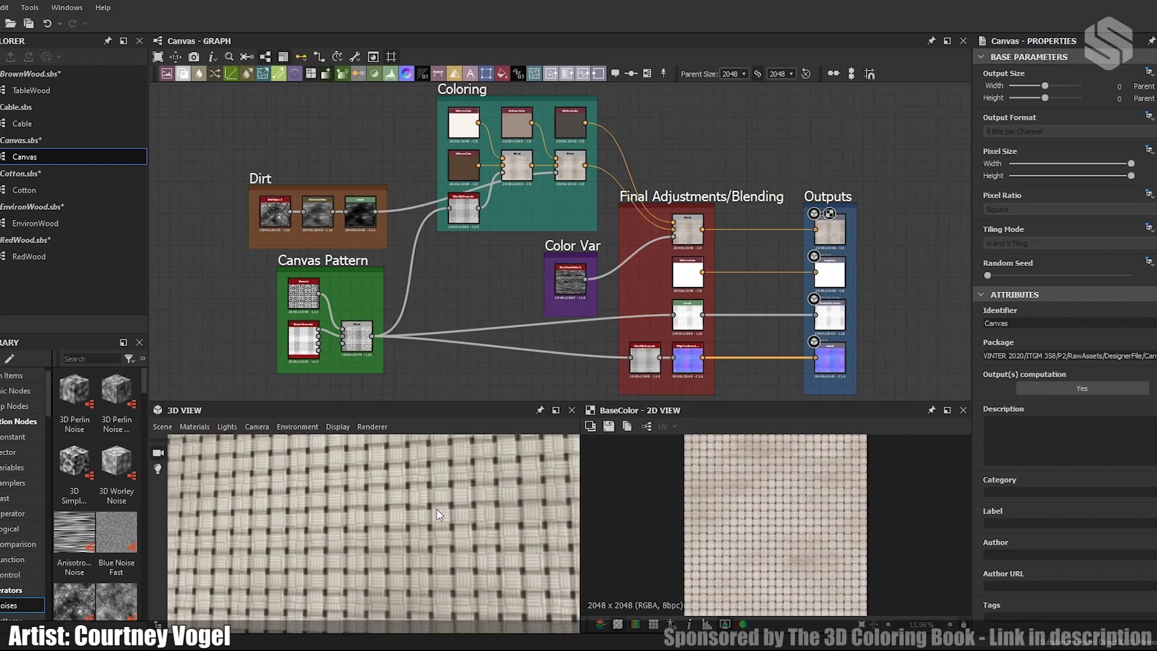
scroll(434, 517, down, 6)
drag(396, 535, 383, 531)
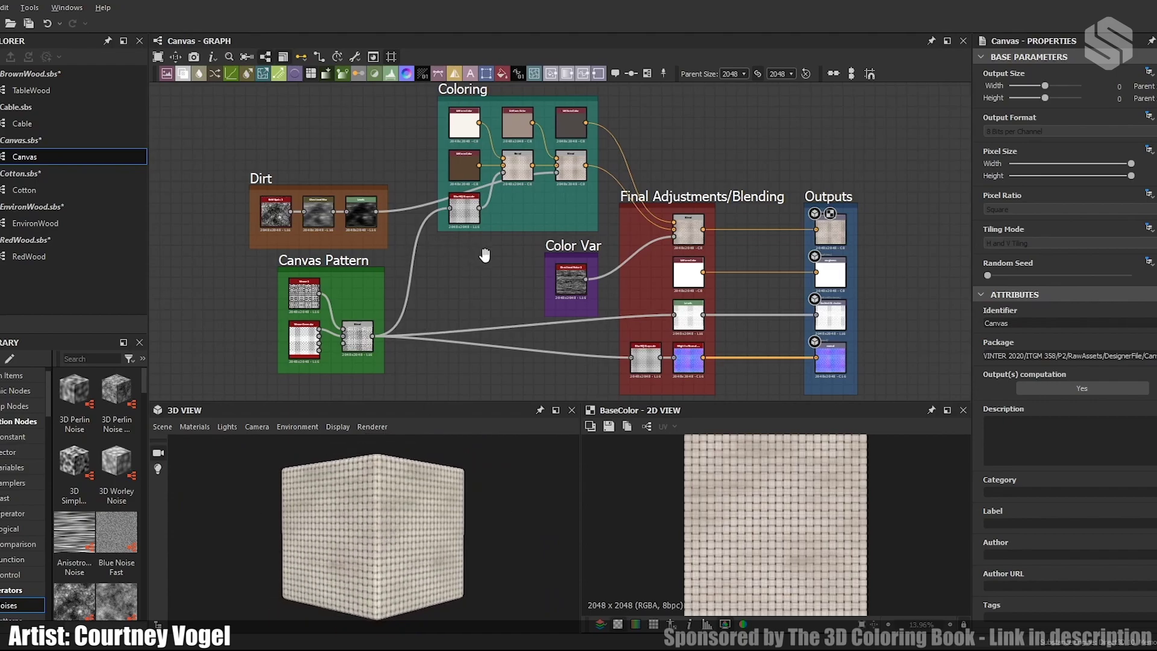
Step: Preview the Weave 1 node in the Canvas Pattern frame, examine its texture closely, and enlarge the preview area
middle_drag(479, 253, 524, 267)
middle_drag(274, 206, 422, 244)
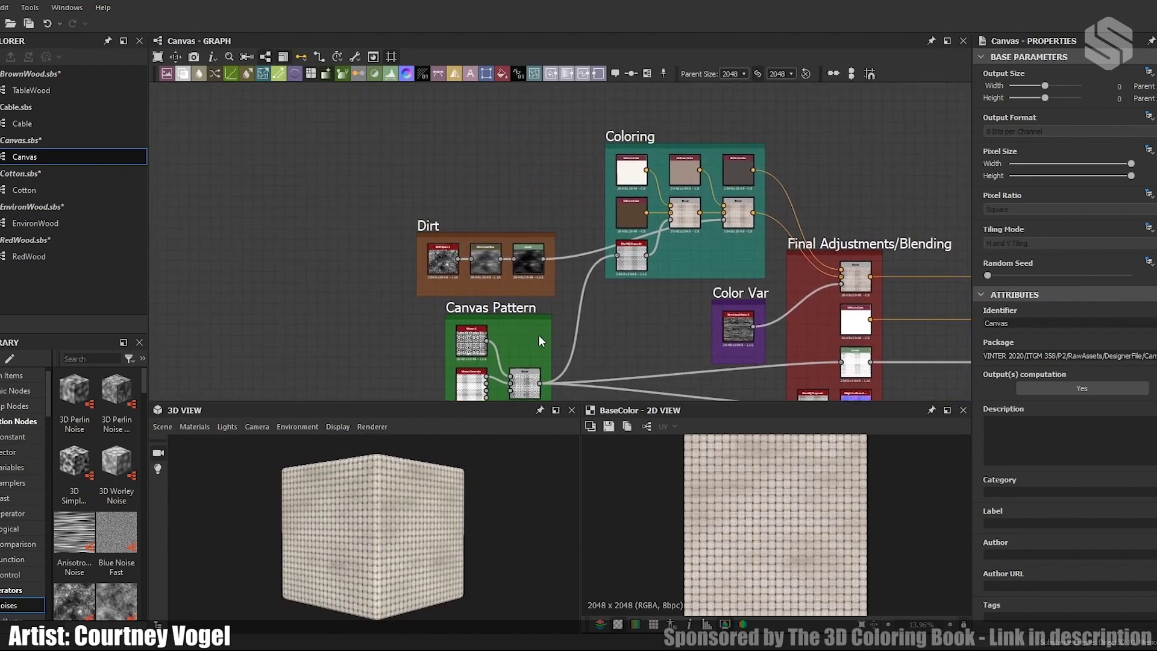
middle_drag(538, 339, 609, 216)
scroll(531, 319, up, 4)
double_click(503, 214)
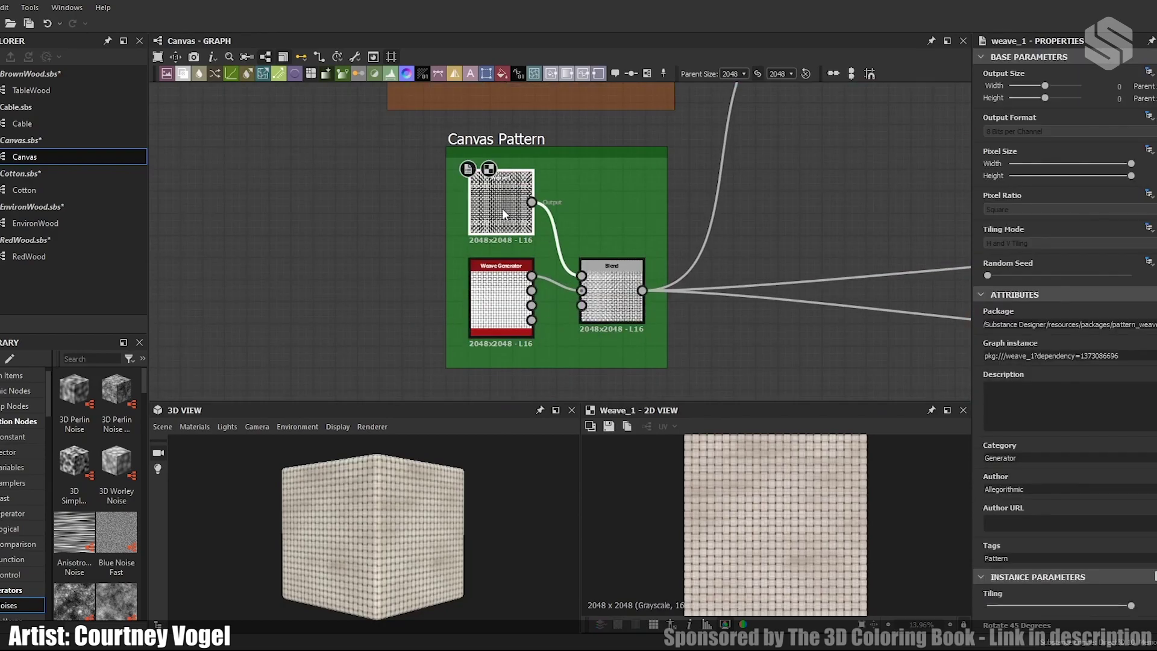
scroll(814, 558, up, 2)
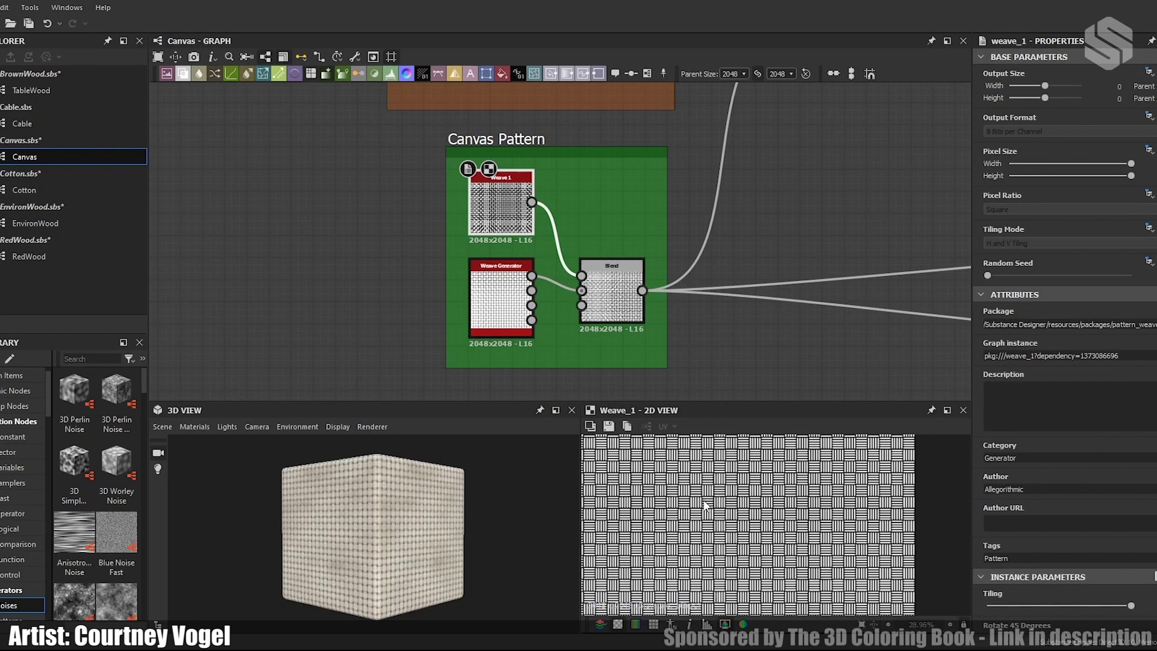
scroll(759, 520, down, 2)
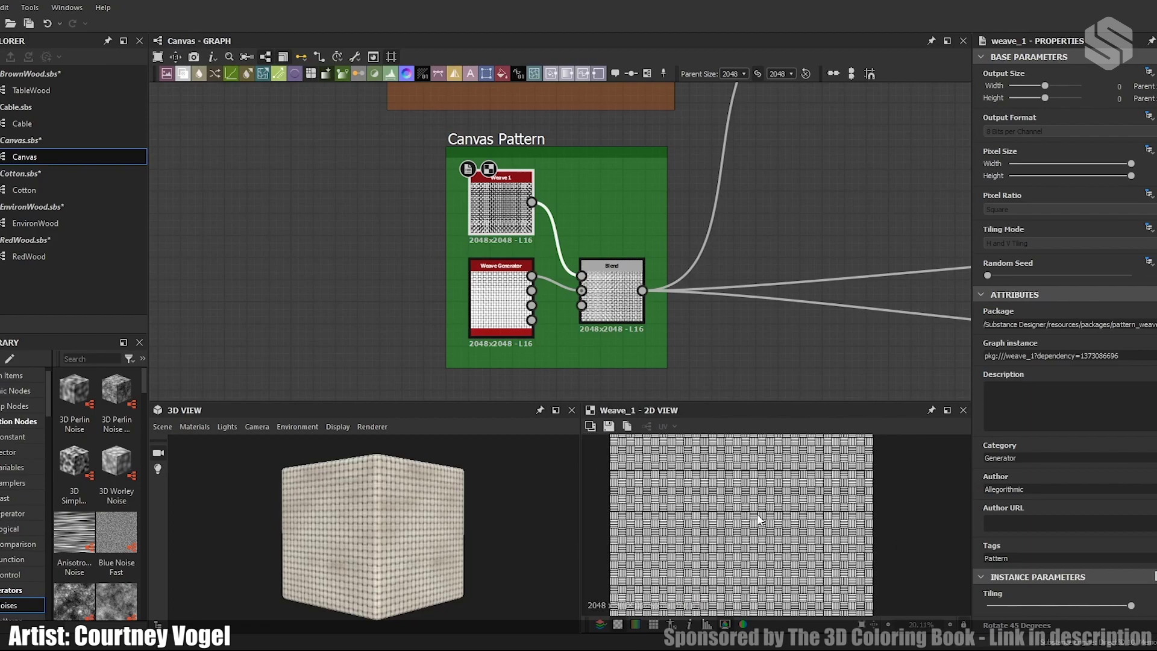
drag(641, 401, 645, 381)
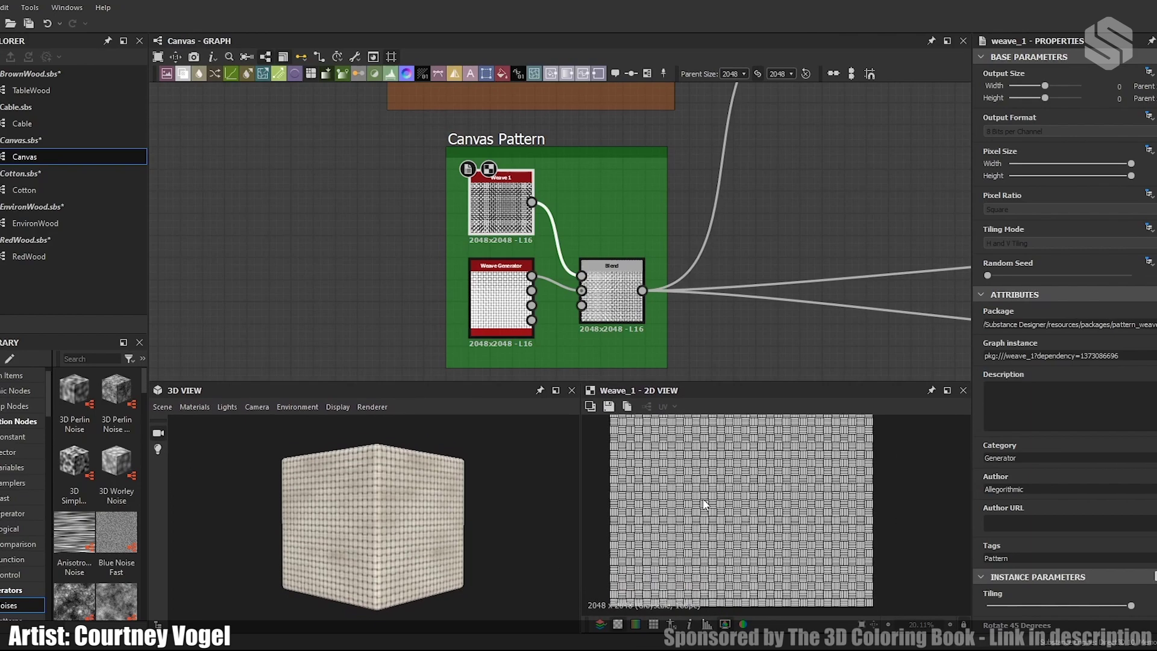
scroll(721, 469, down, 1)
scroll(739, 490, down, 1)
Step: Preview the Weave Generator and Blend nodes in the Canvas Pattern frame and examine their patterns closely
click(508, 319)
double_click(508, 319)
scroll(805, 528, up, 4)
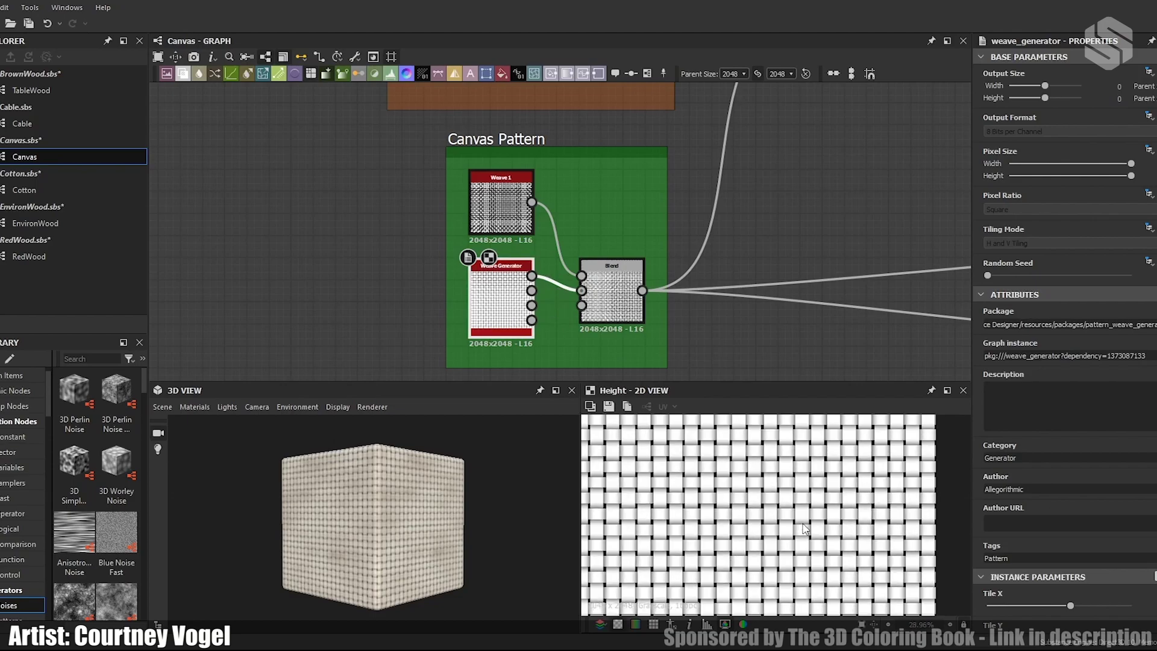
scroll(727, 540, down, 3)
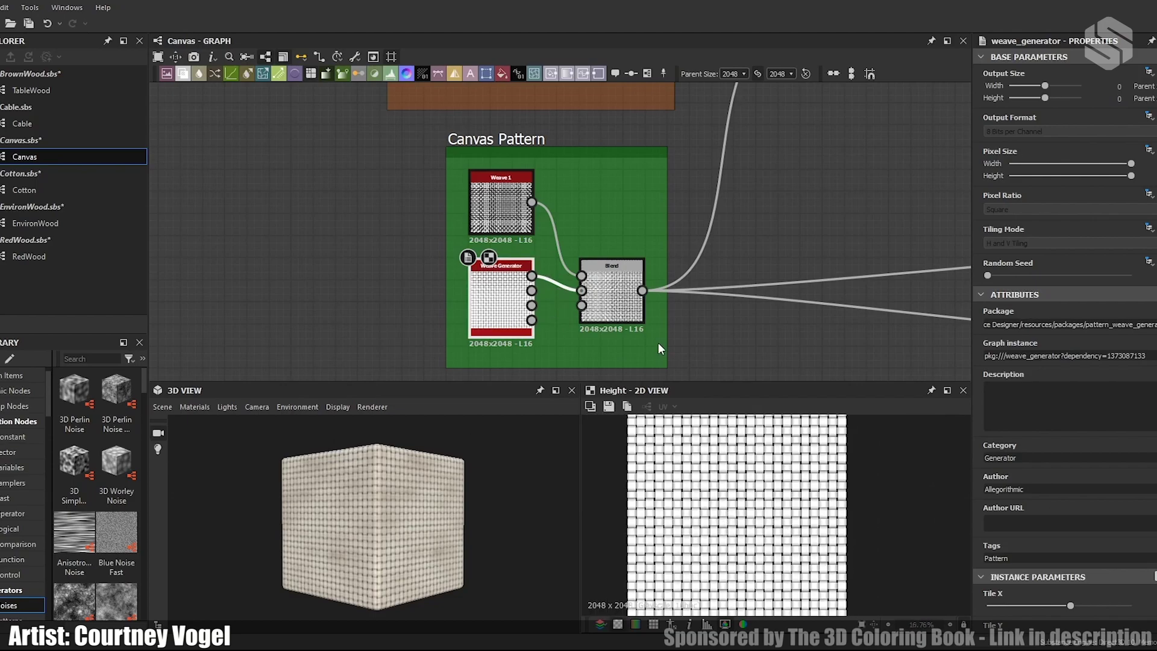
double_click(612, 295)
scroll(765, 511, up, 4)
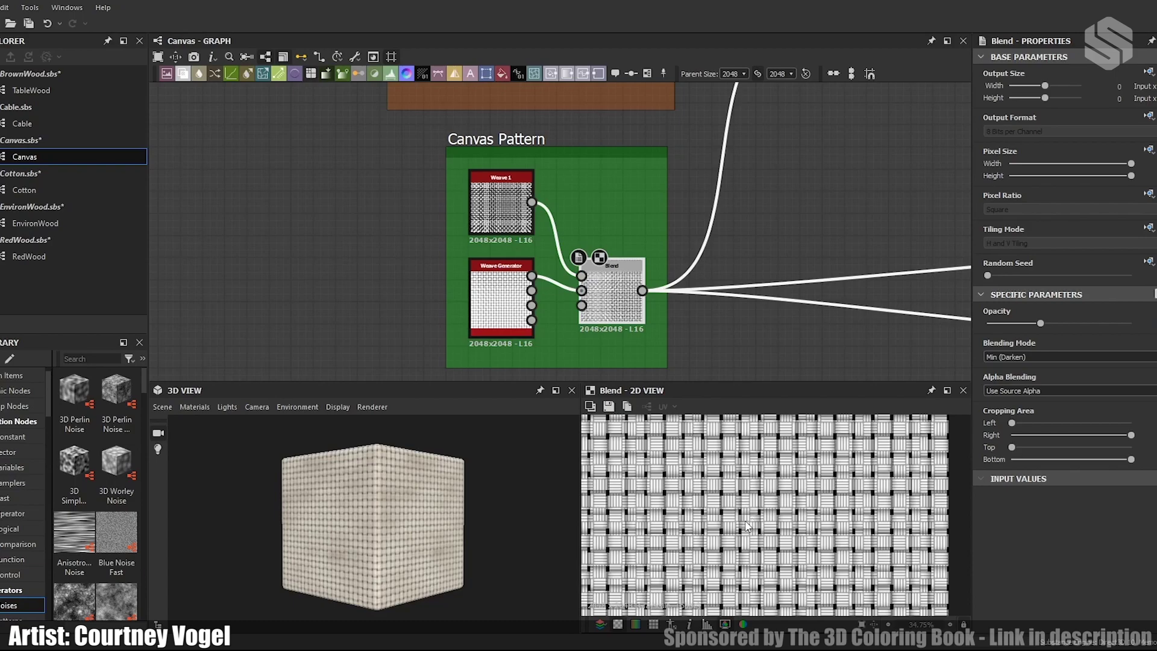
Step: Examine the Dirt frame's BnW Spots 1, Directional Blur and Levels chain and select its Levels node
scroll(709, 507, down, 5)
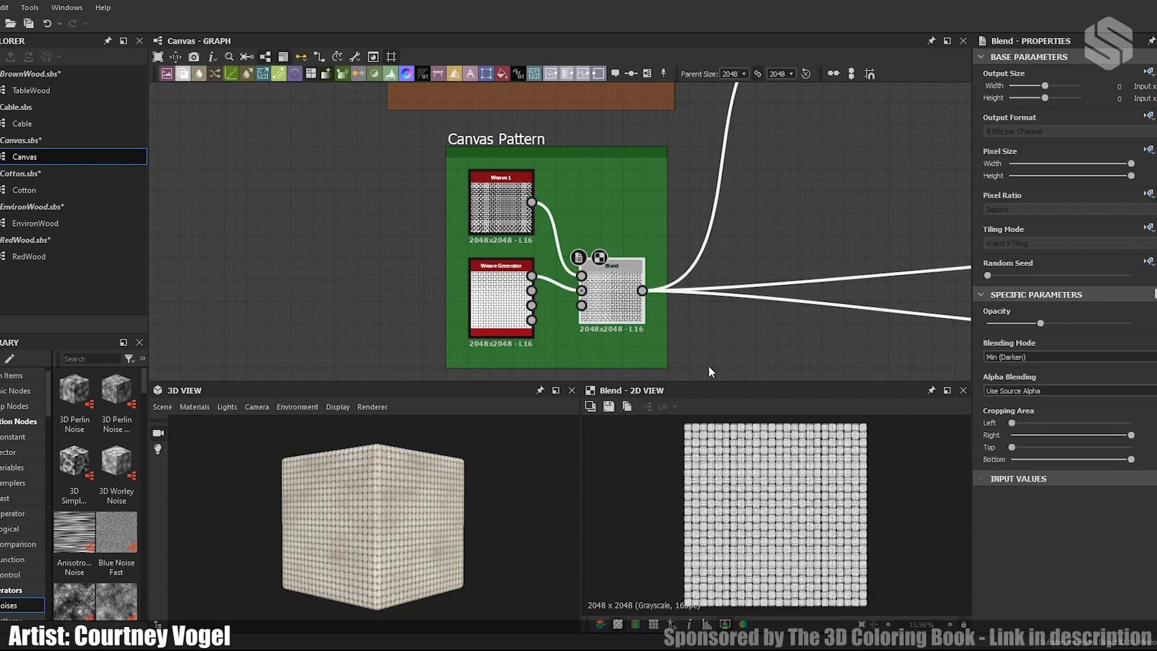
middle_drag(808, 204, 491, 244)
scroll(491, 244, up, 3)
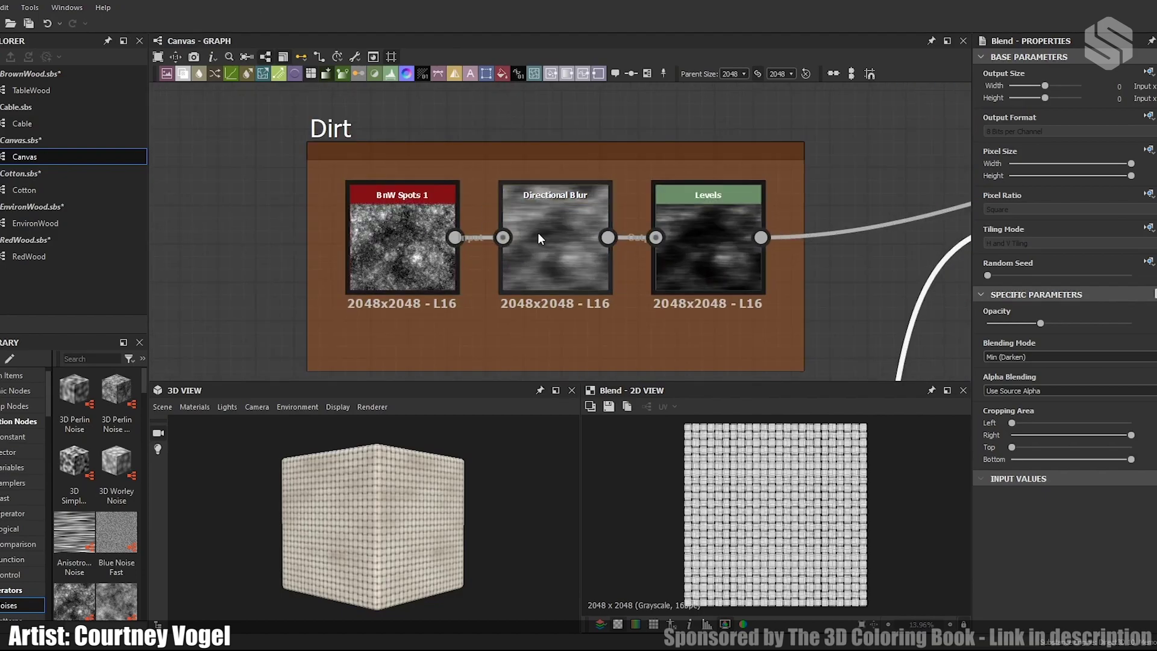
click(717, 236)
Step: Preview the Blur HQ Grayscale node in the Coloring frame and examine its weave pattern closely
middle_drag(892, 259, 534, 276)
middle_drag(708, 244, 674, 307)
click(567, 295)
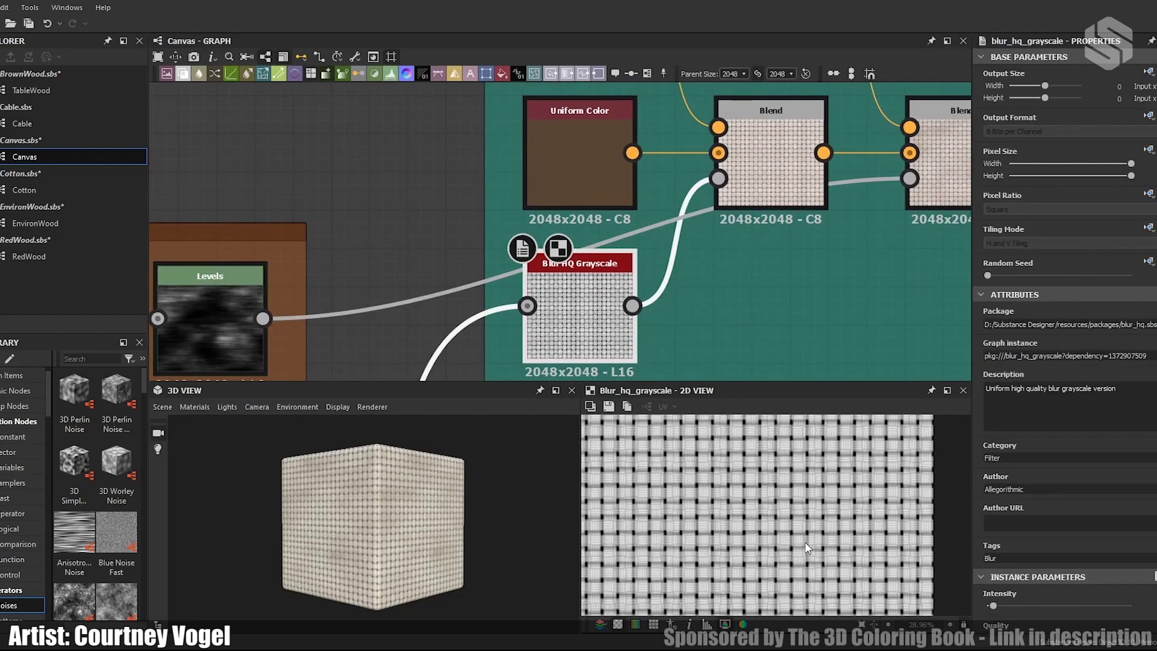
scroll(732, 485, up, 4)
scroll(734, 482, down, 9)
scroll(735, 475, up, 1)
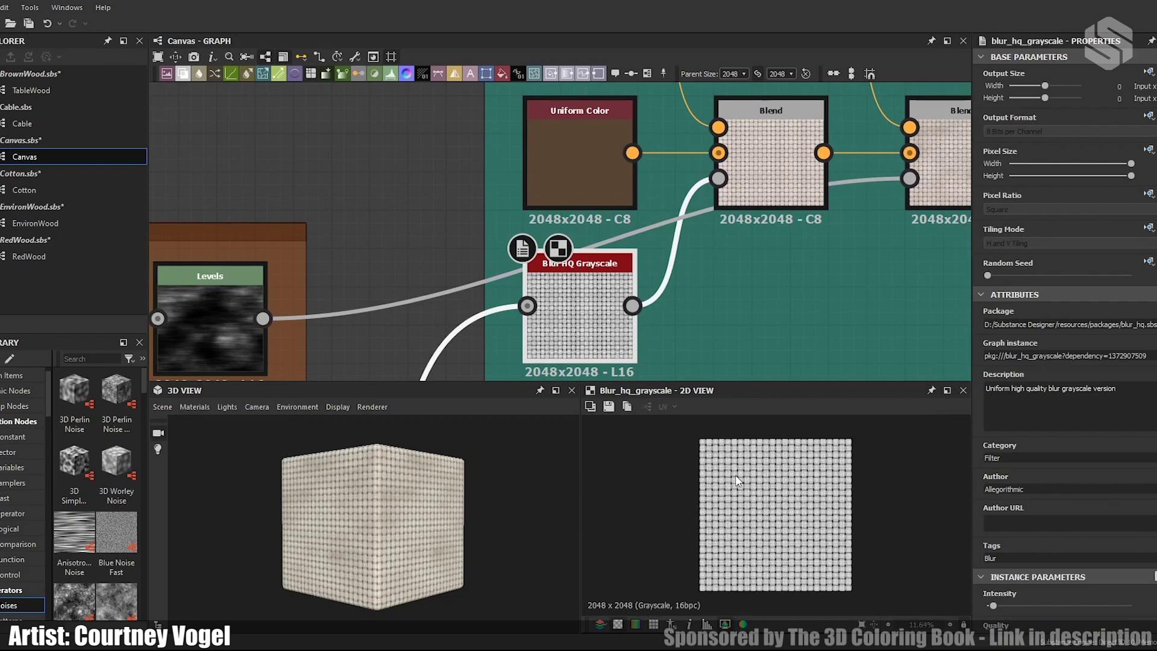
Step: Trace the connection from the Dirt frame's Levels output into the Coloring frame
middle_drag(904, 123, 682, 236)
scroll(727, 259, down, 3)
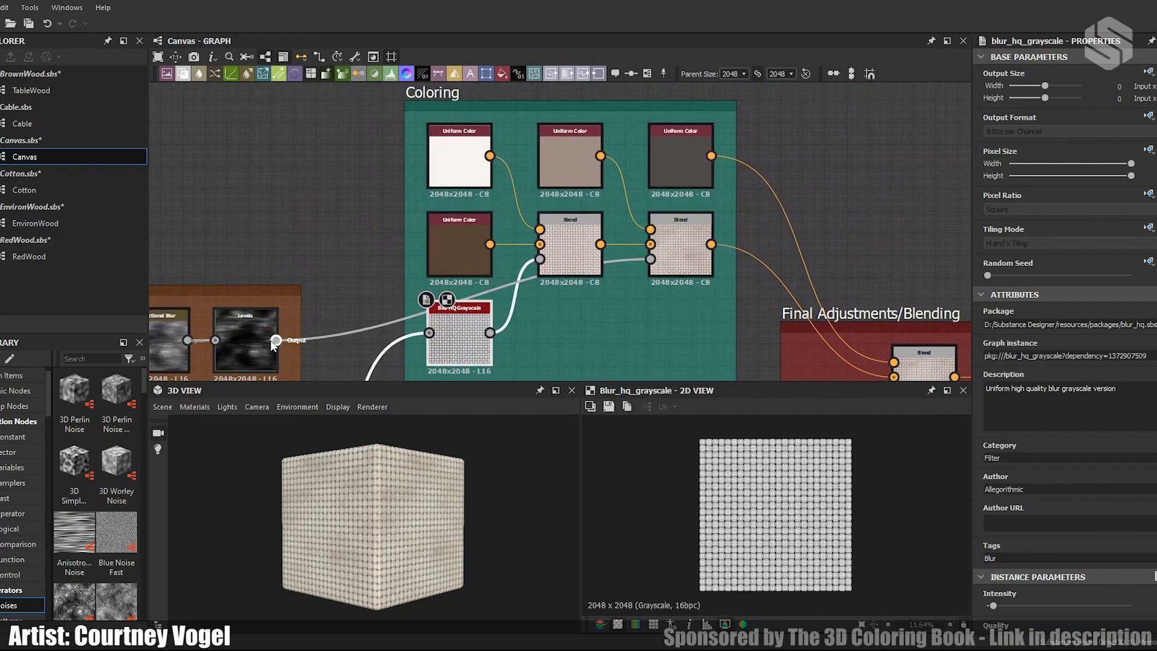
drag(275, 340, 537, 276)
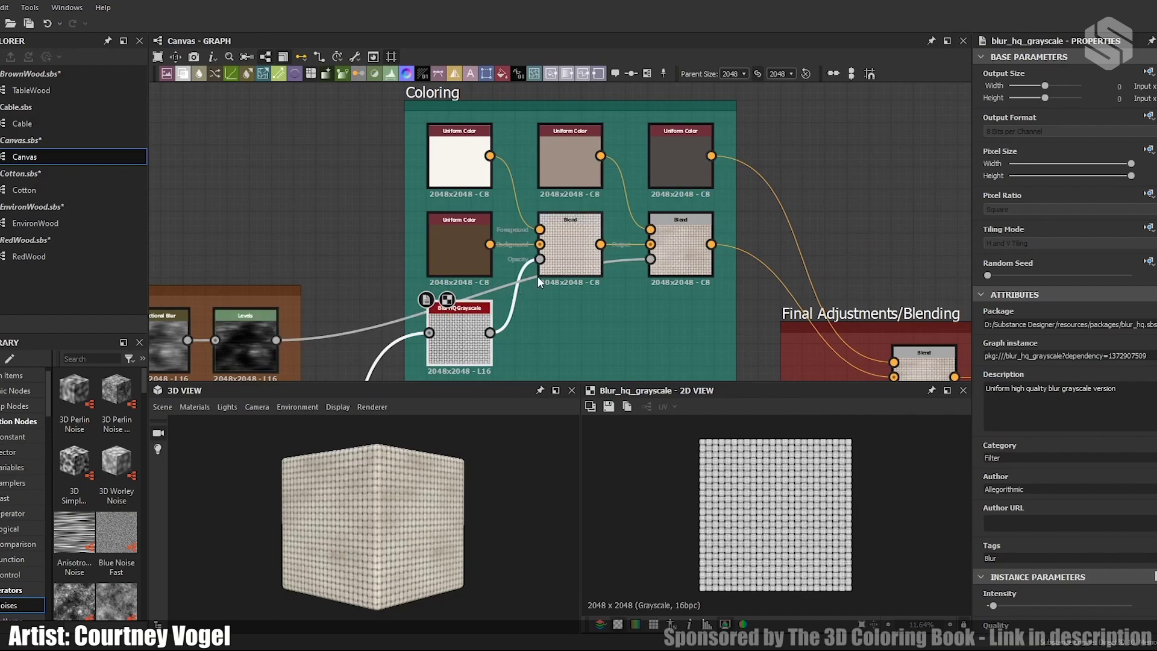
click(312, 340)
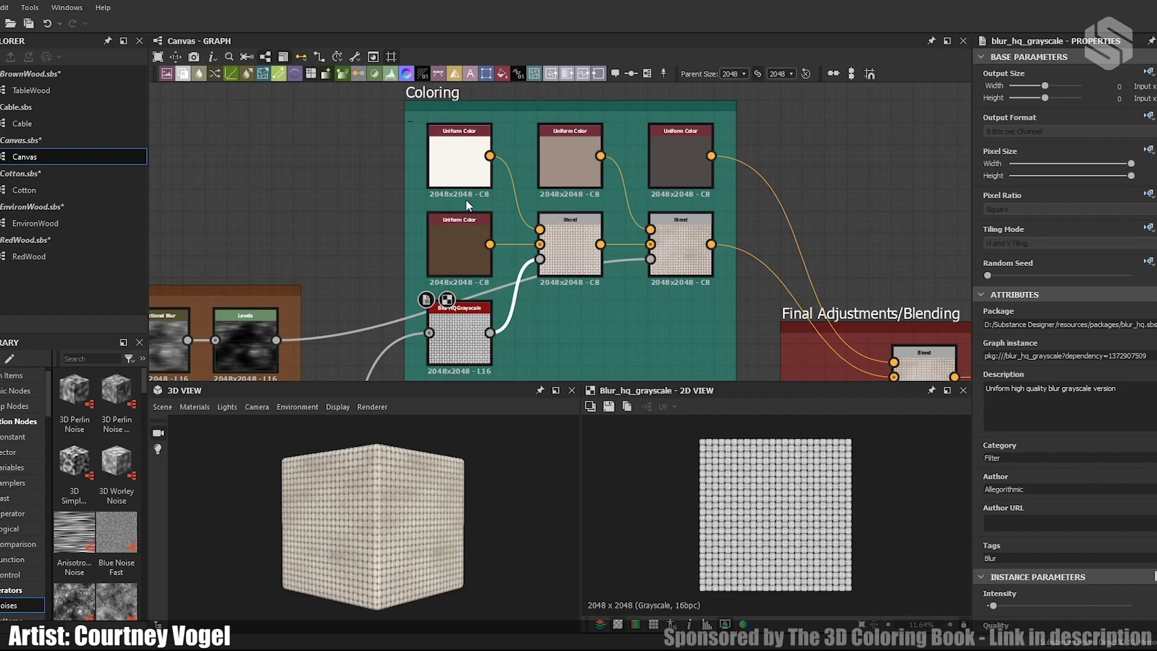
Step: Preview the Coloring frame's first Blend node up close and inspect its off-white and brown Uniform Color inputs
click(457, 162)
click(576, 234)
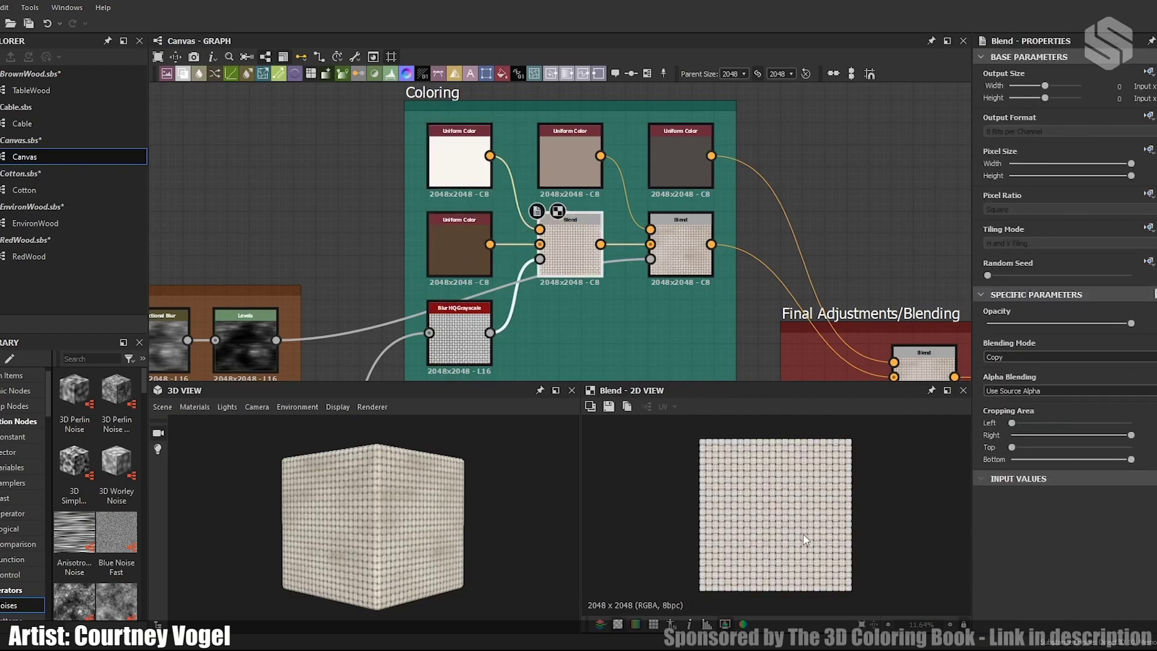
scroll(768, 523, up, 5)
click(458, 158)
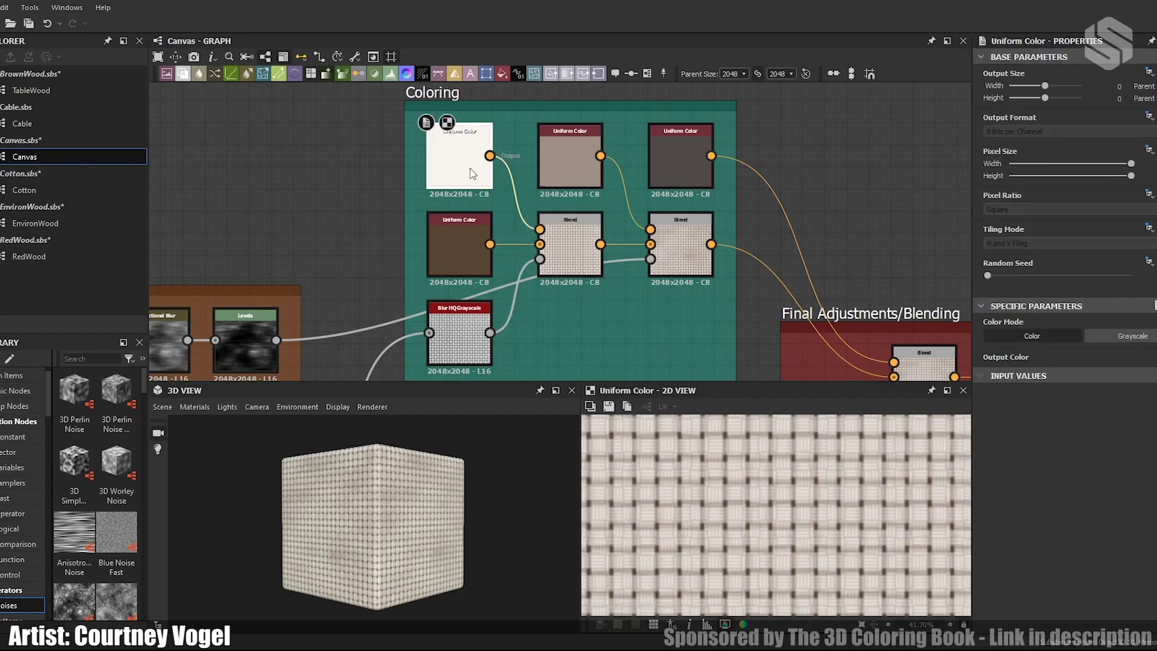
click(576, 218)
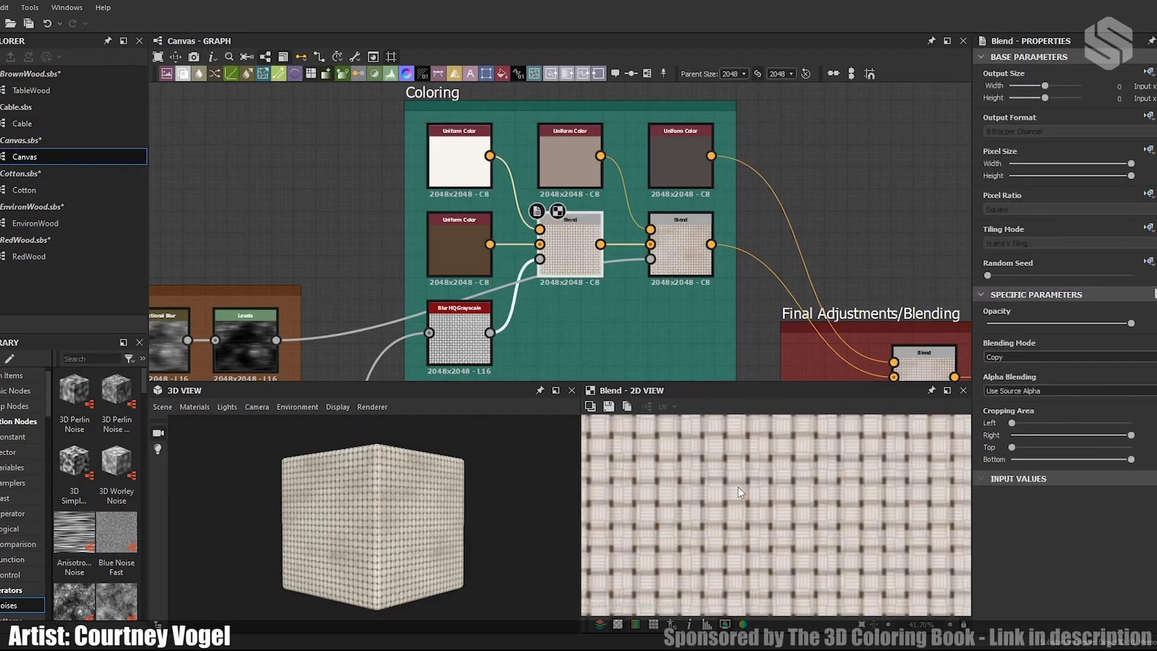
click(486, 266)
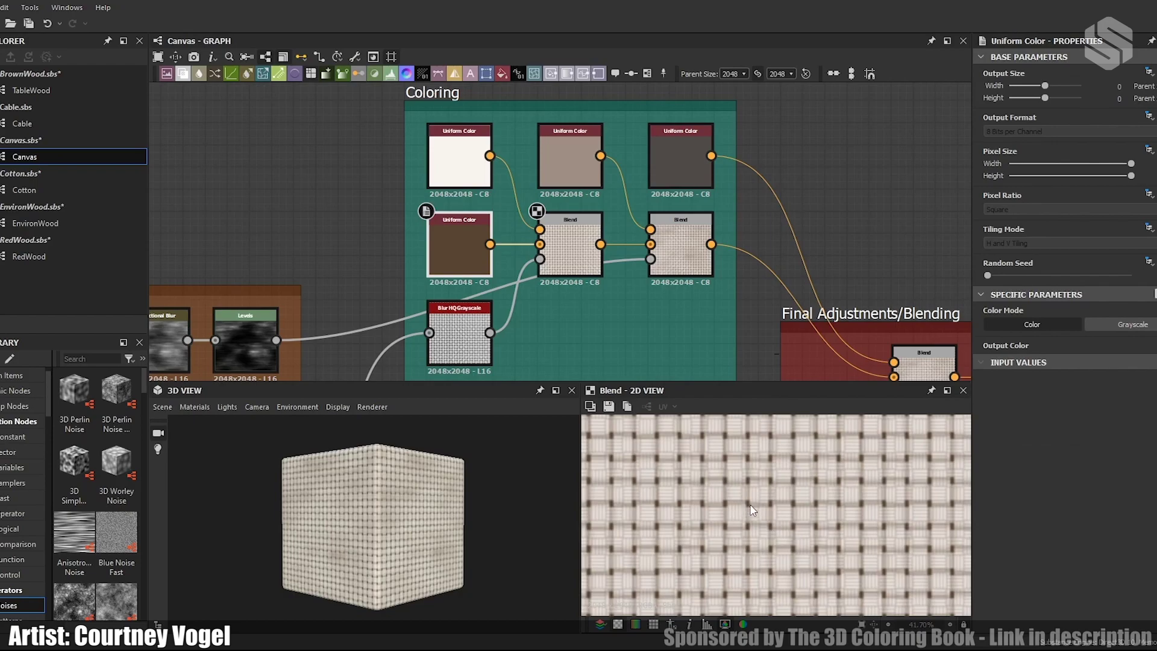
Step: Preview the Coloring frame's second Blend node and inspect the taupe Uniform Color, Blur HQ Grayscale and Dirt Levels nodes
click(704, 233)
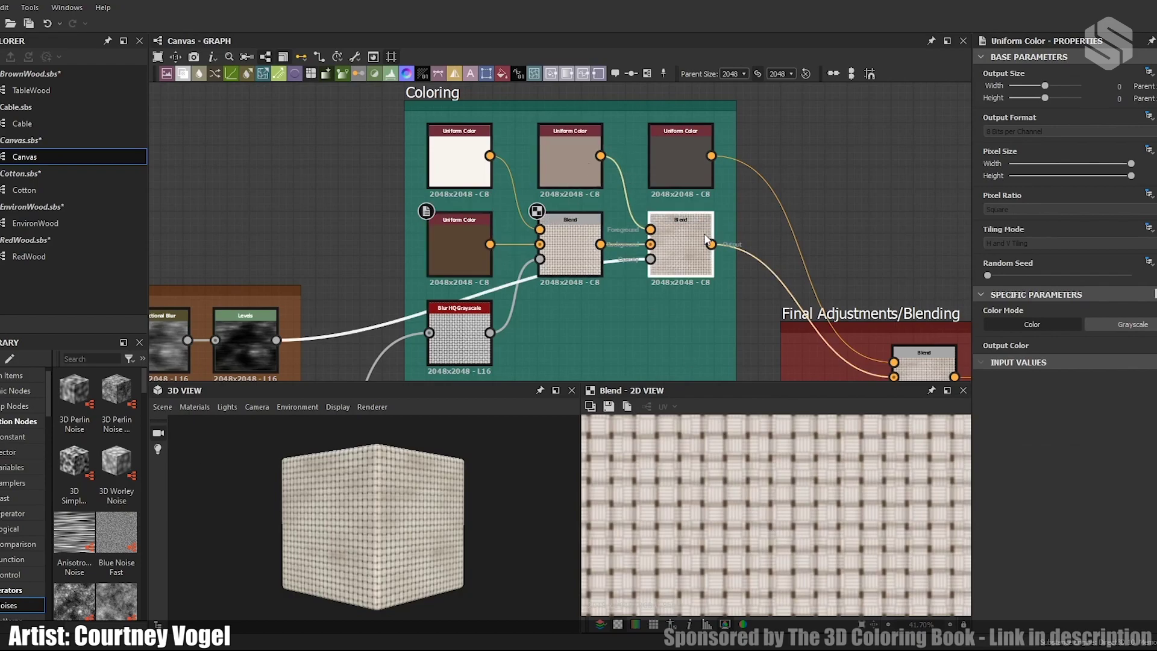
scroll(770, 545, down, 5)
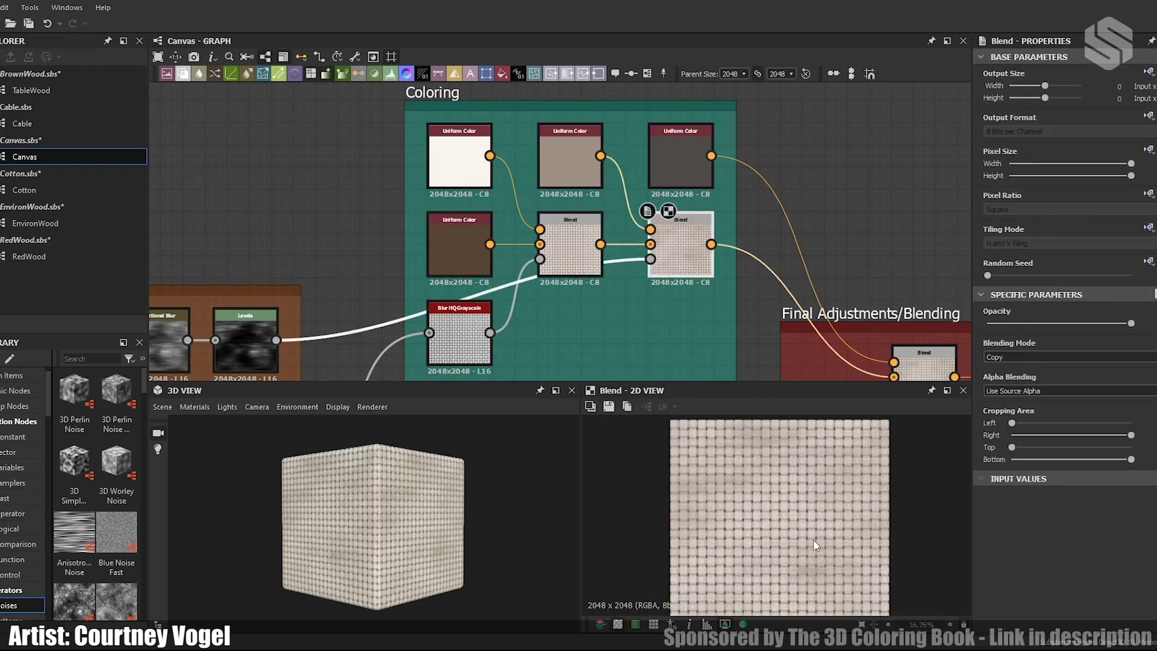
click(576, 150)
click(460, 335)
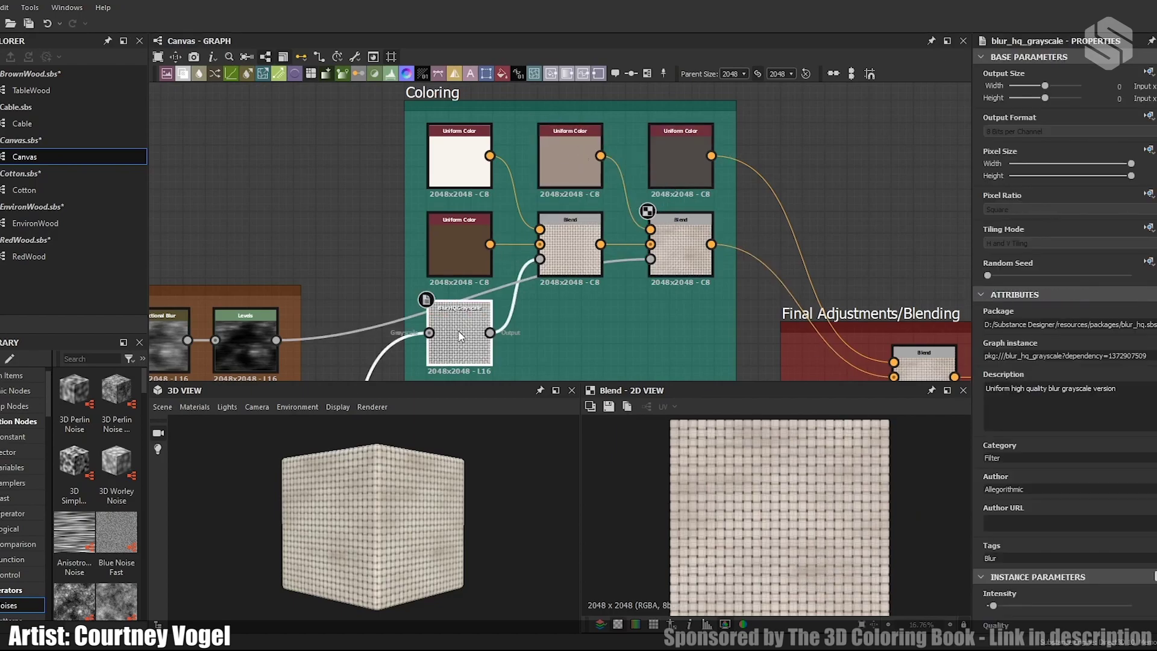
click(255, 327)
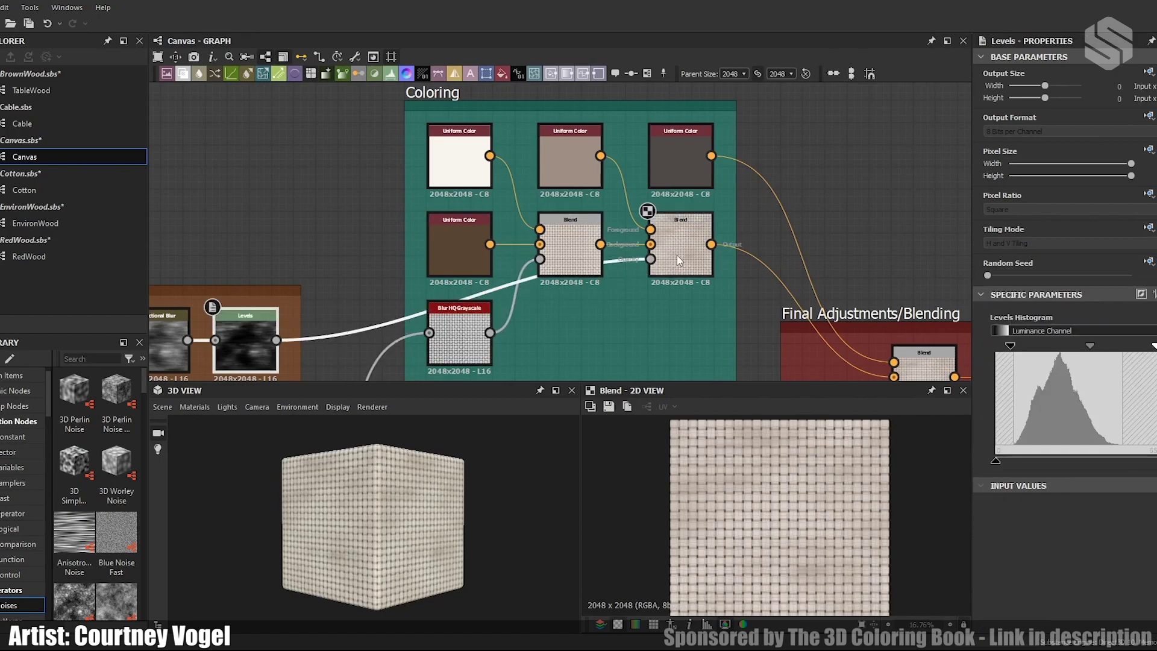
Step: Preview the Blend node in the Final Adjustments/Blending frame and examine its Color Var input
middle_drag(951, 217, 654, 164)
click(650, 318)
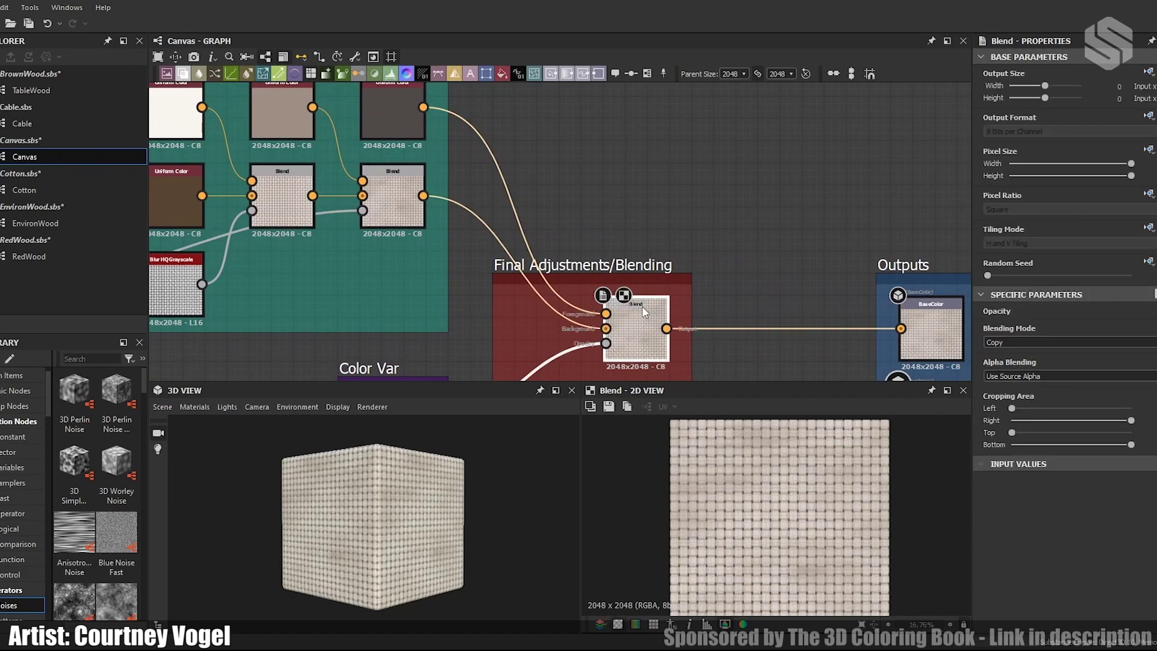
middle_drag(600, 250, 538, 264)
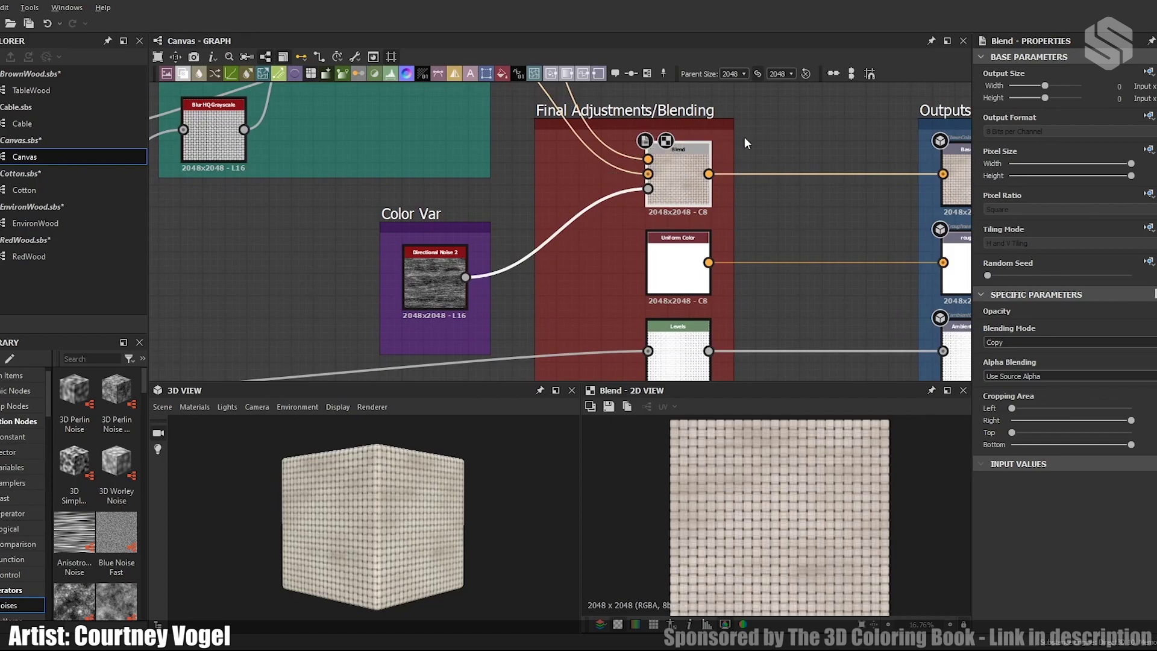
middle_drag(760, 142, 763, 223)
middle_drag(695, 125, 711, 185)
middle_drag(769, 280, 811, 202)
Step: Trace the normal and ambient occlusion chains back to the Canvas Pattern Blend node and preview that node
scroll(589, 237, down, 4)
middle_drag(538, 302, 644, 187)
middle_drag(497, 242, 283, 279)
scroll(530, 288, up, 3)
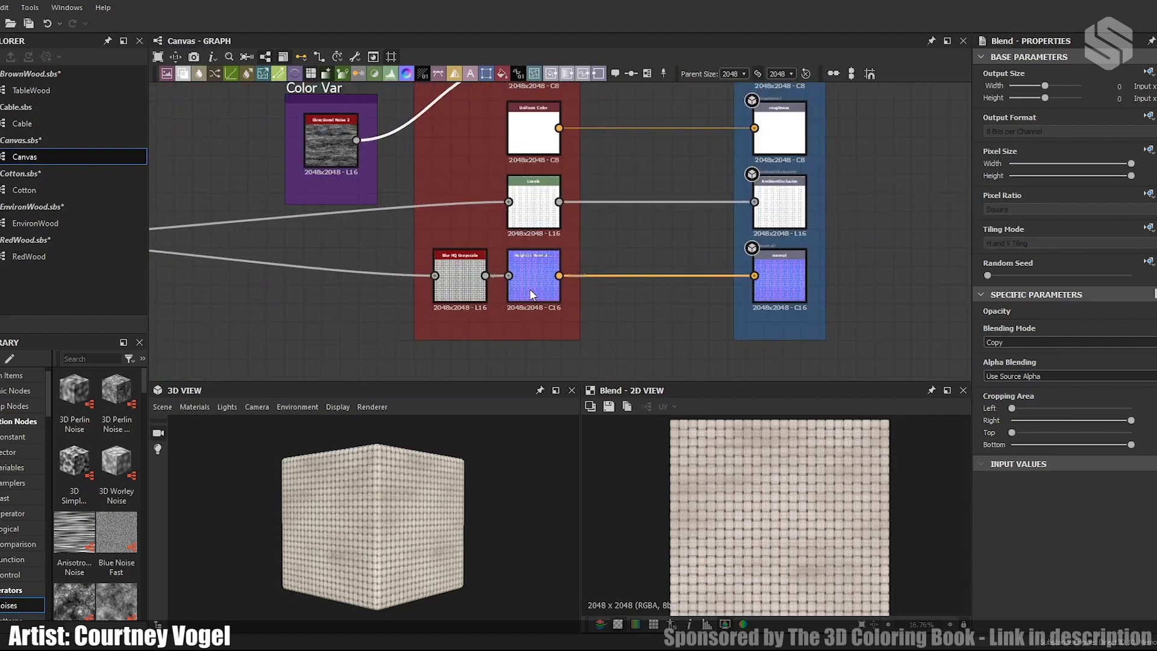
scroll(530, 288, up, 1)
middle_drag(355, 256, 740, 267)
click(277, 239)
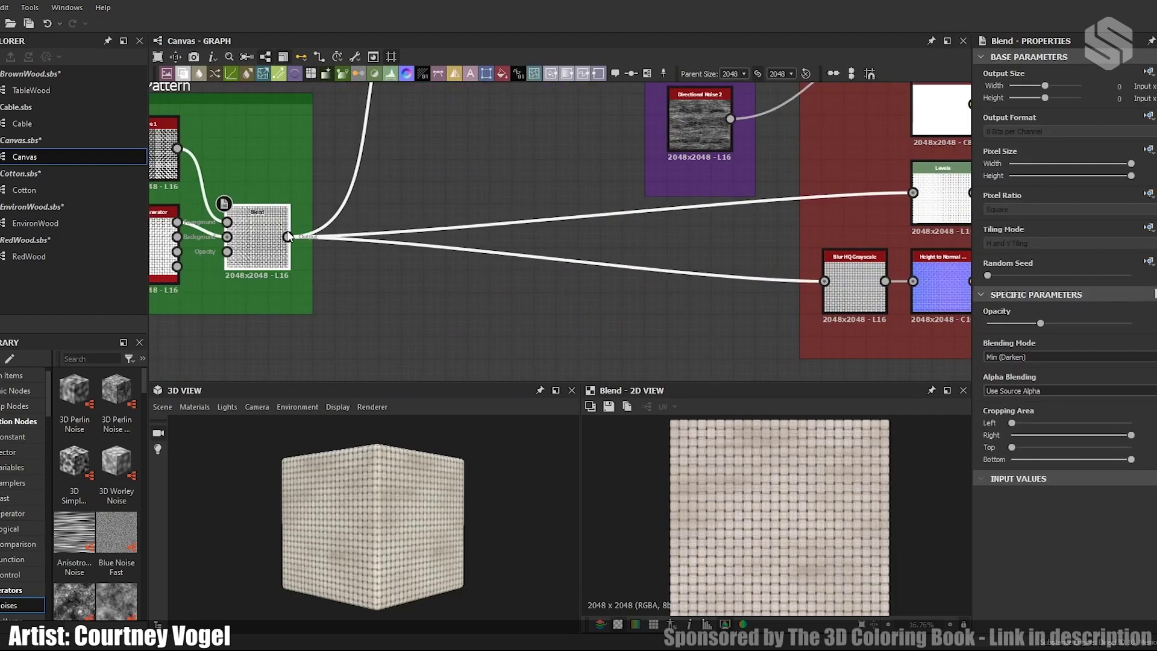
double_click(272, 243)
Step: Preview the Final Adjustments frame's Levels, Blur HQ Grayscale and Height to Normal nodes, and inspect the normal output's properties
middle_drag(801, 219, 314, 251)
click(556, 249)
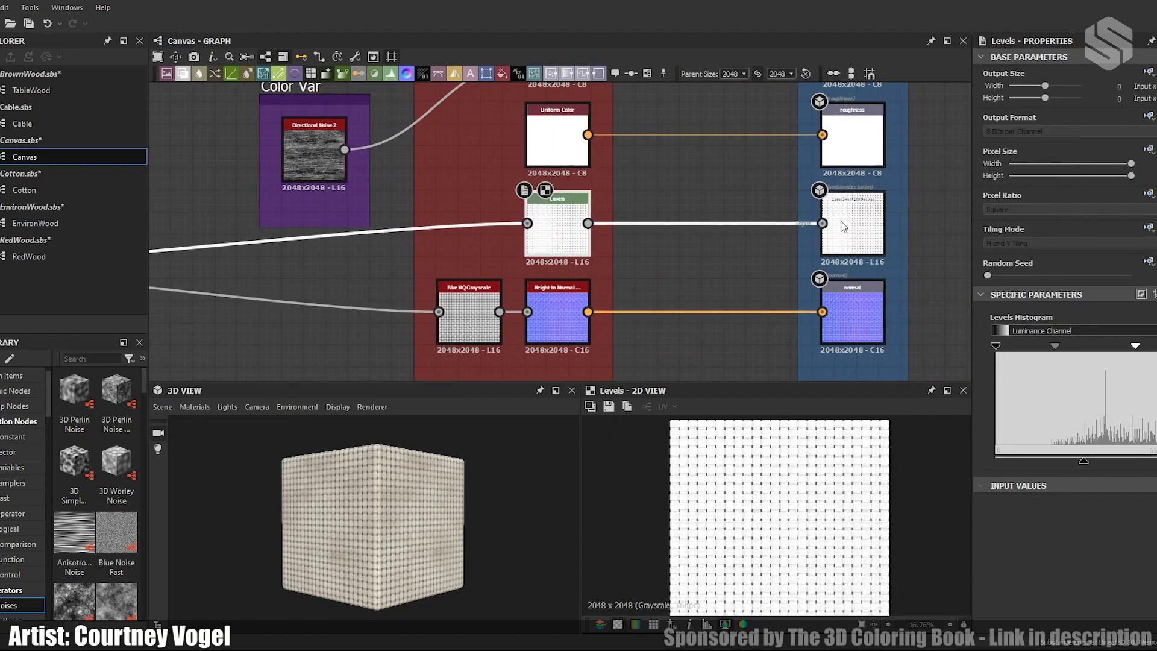
click(464, 316)
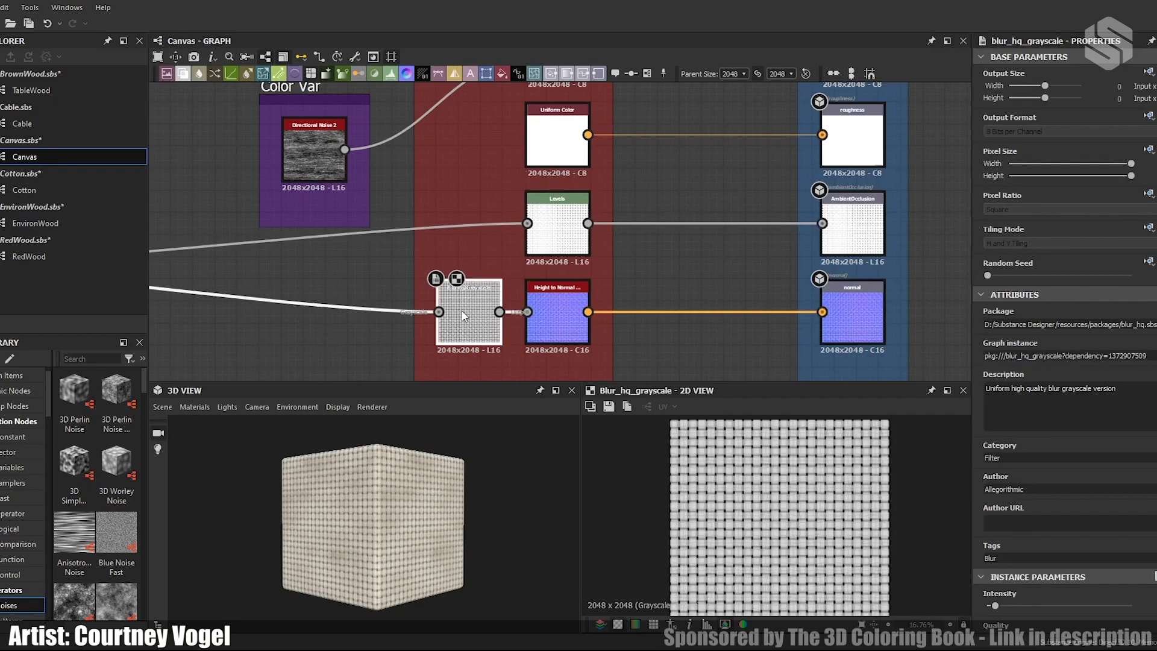
click(563, 317)
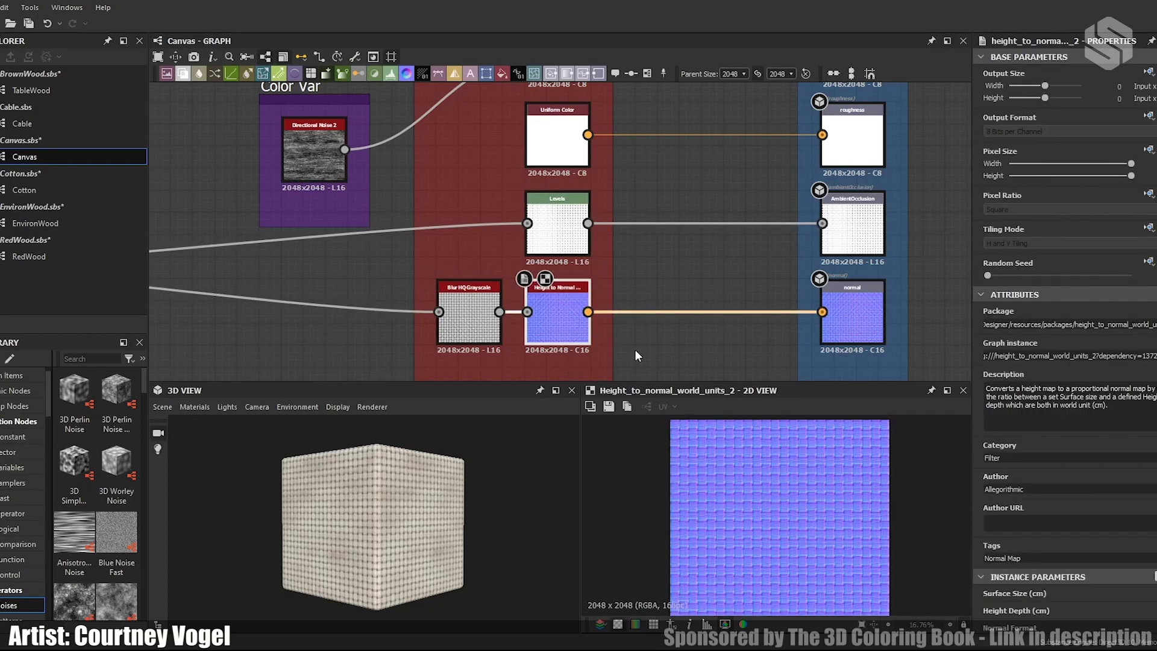
click(855, 339)
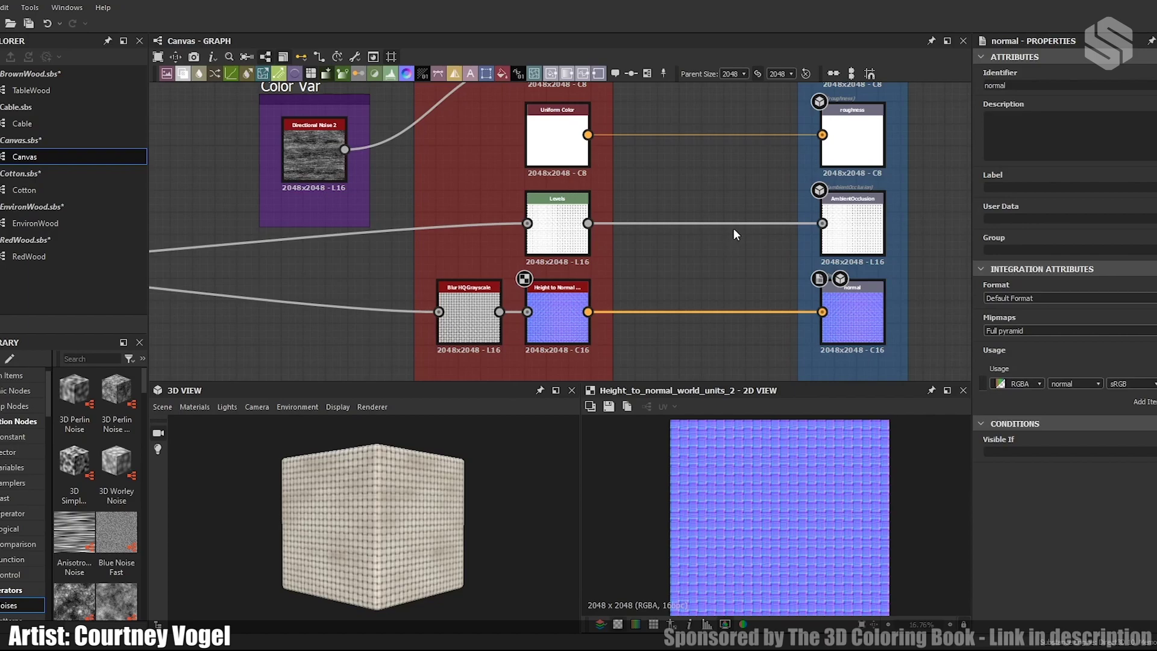
Step: Review the whole Canvas graph, and open the Cotton material graph with its outputs previewed
scroll(733, 230, down, 5)
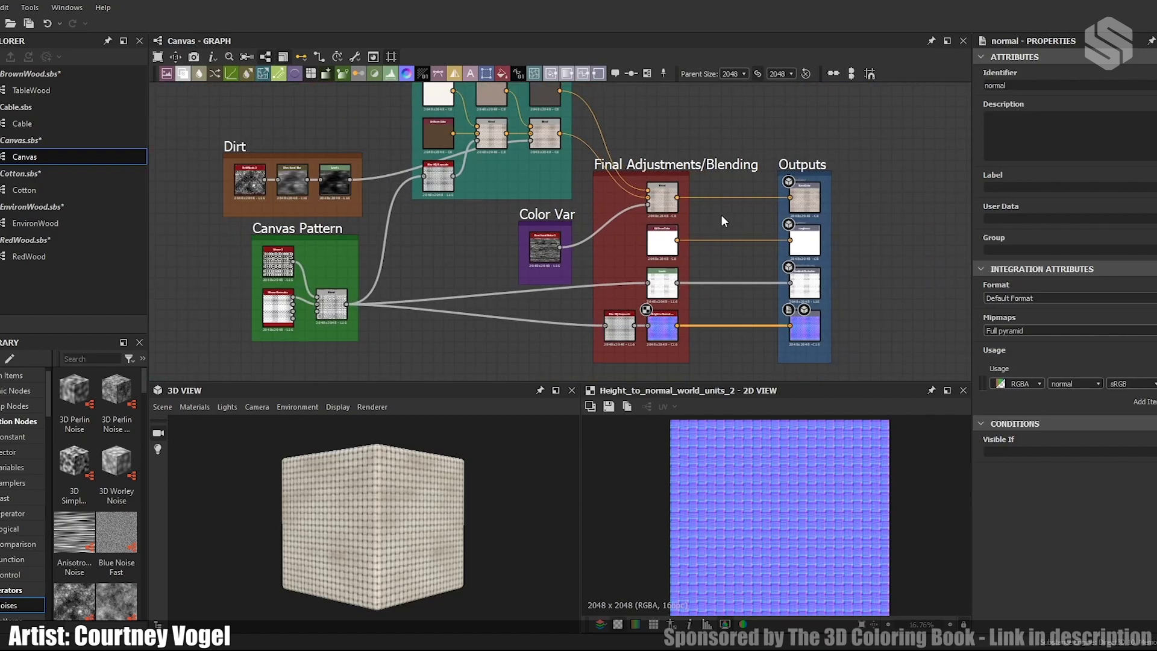
scroll(721, 214, down, 1)
middle_drag(649, 179, 664, 200)
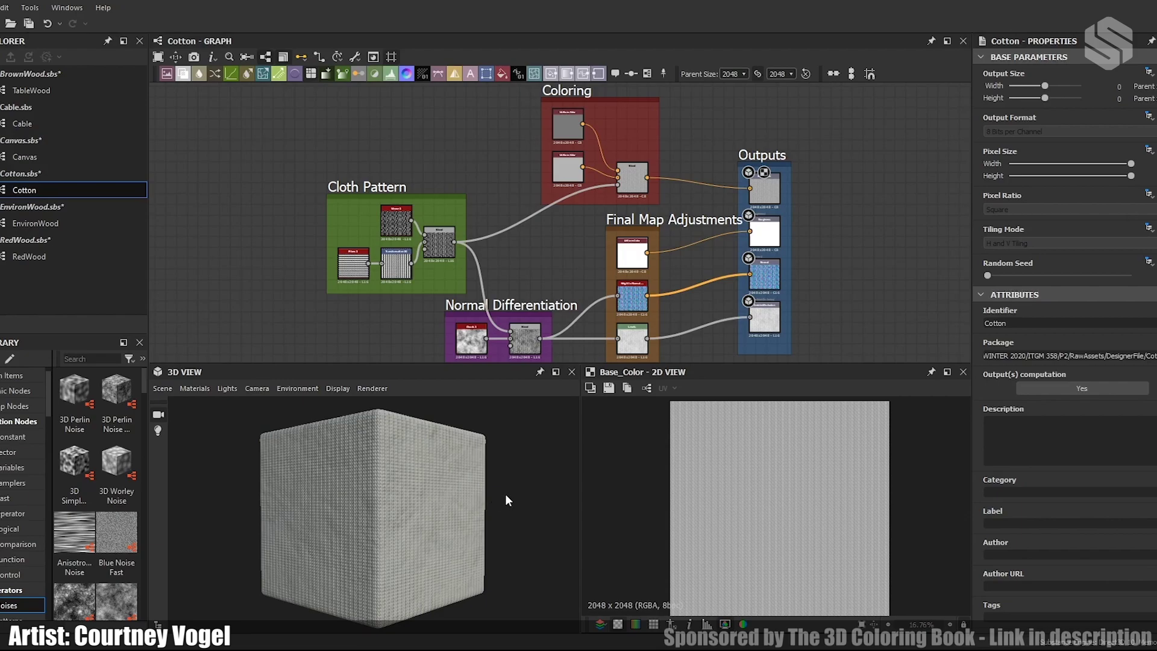
Step: Rotate the Cotton material's preview cube, examine its fabric surface up close and shift the environment lighting
drag(505, 494, 444, 513)
scroll(431, 502, up, 10)
scroll(453, 509, down, 10)
scroll(451, 512, down, 2)
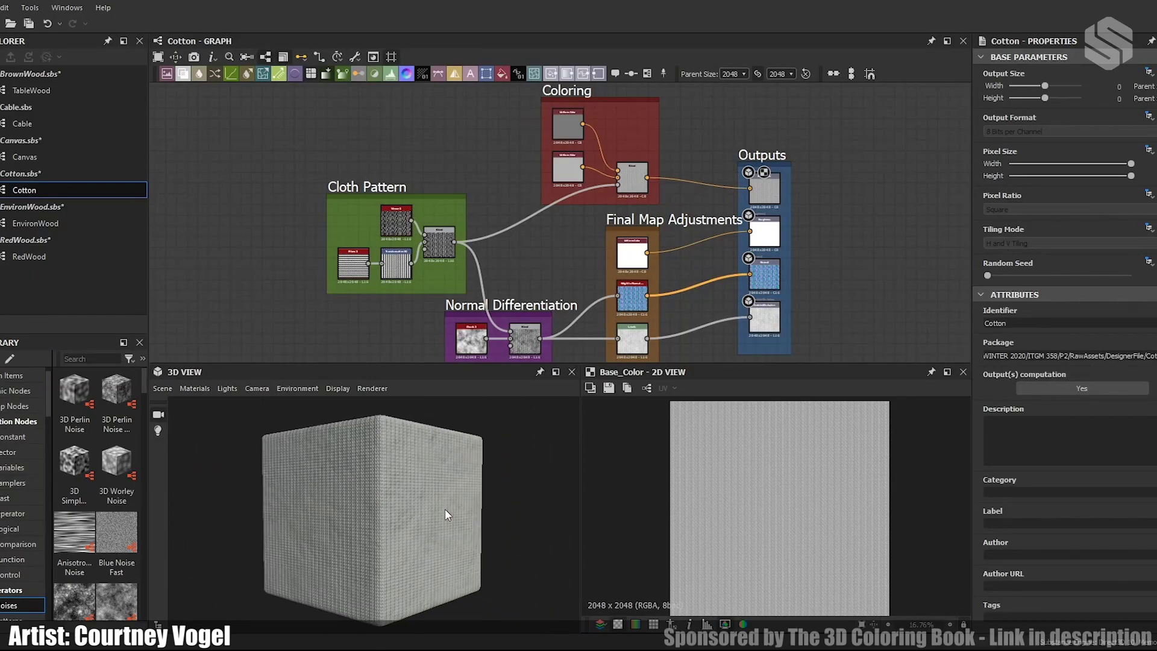
mouse_move(446, 511)
shift+right_down()
mouse_move(613, 512)
mouse_move(407, 522)
mouse_move(460, 525)
shift+right_up()
drag(460, 526, 489, 521)
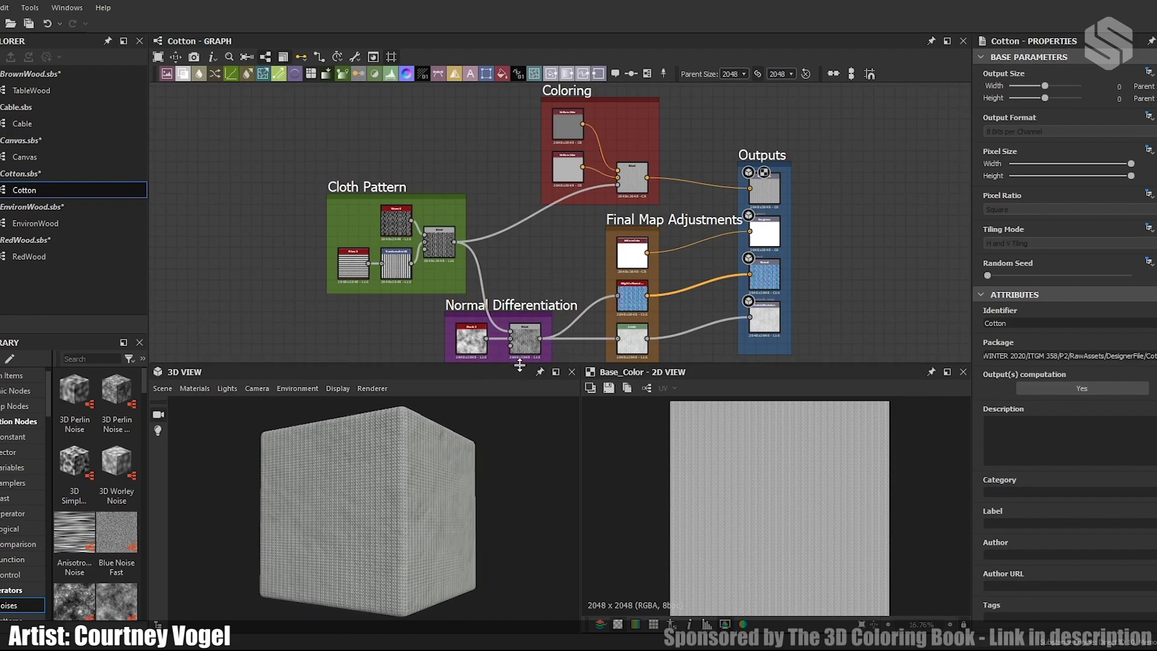
Step: Enlarge the graph area and preview the Fibers 2 node in the Cloth Pattern frame up close
drag(519, 366, 515, 387)
middle_drag(386, 211, 476, 214)
scroll(455, 216, up, 5)
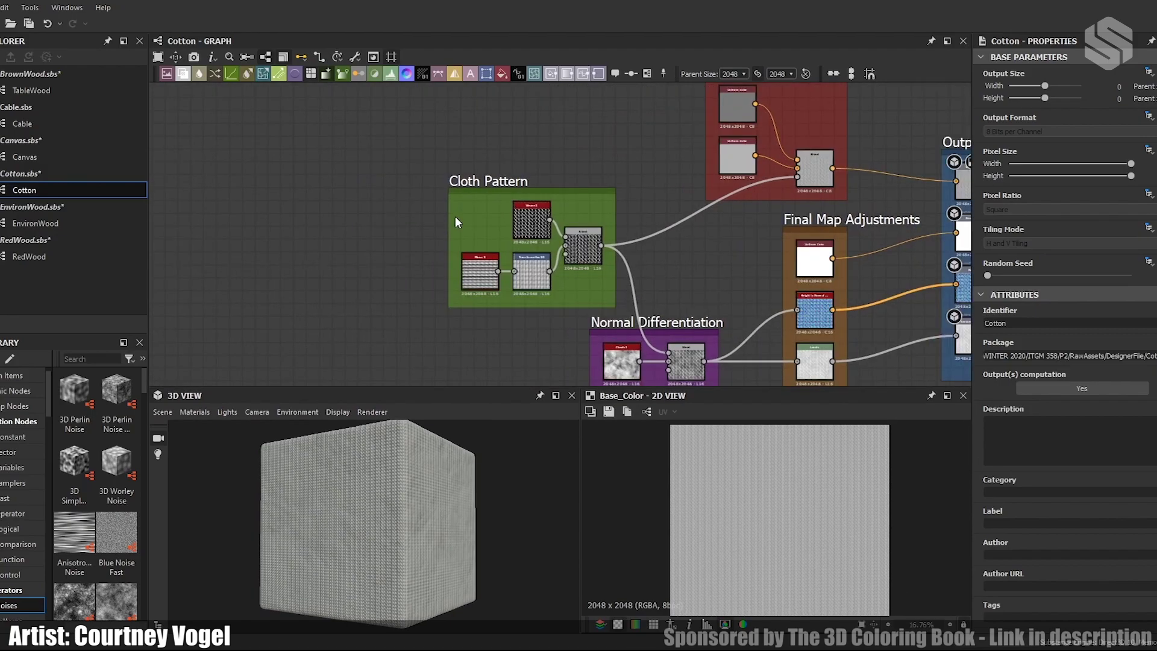
double_click(500, 308)
scroll(821, 524, up, 4)
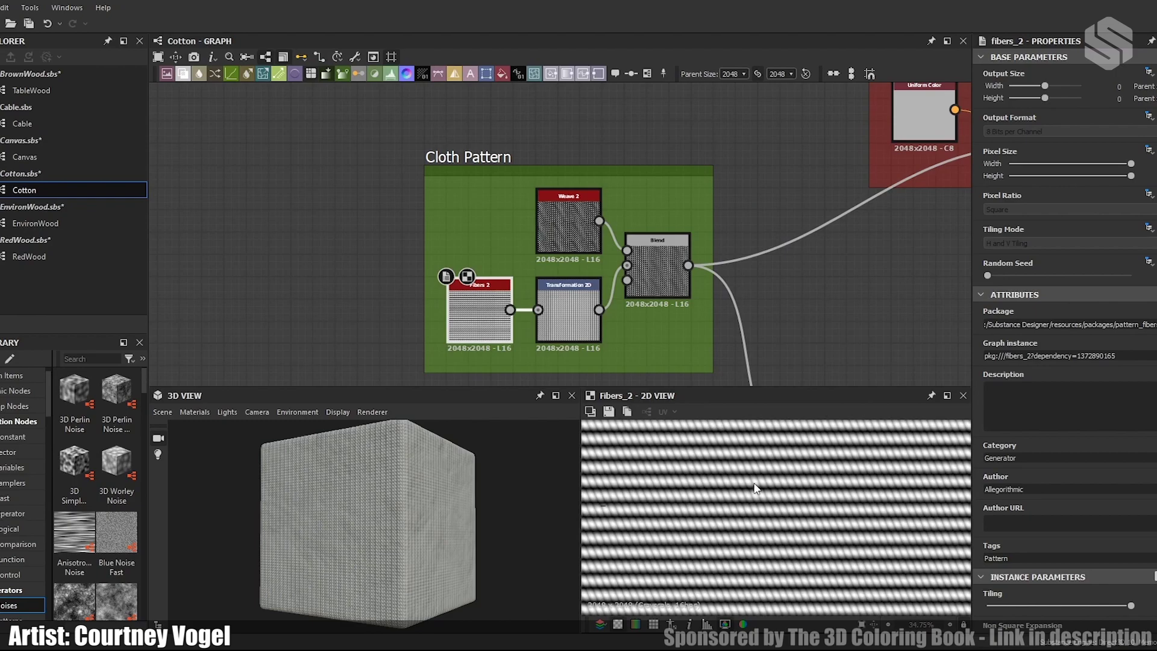
scroll(756, 488, down, 5)
Step: Preview the Cloth Pattern frame's Transformation 2D and Weave 2 nodes and examine their patterns closely
double_click(594, 332)
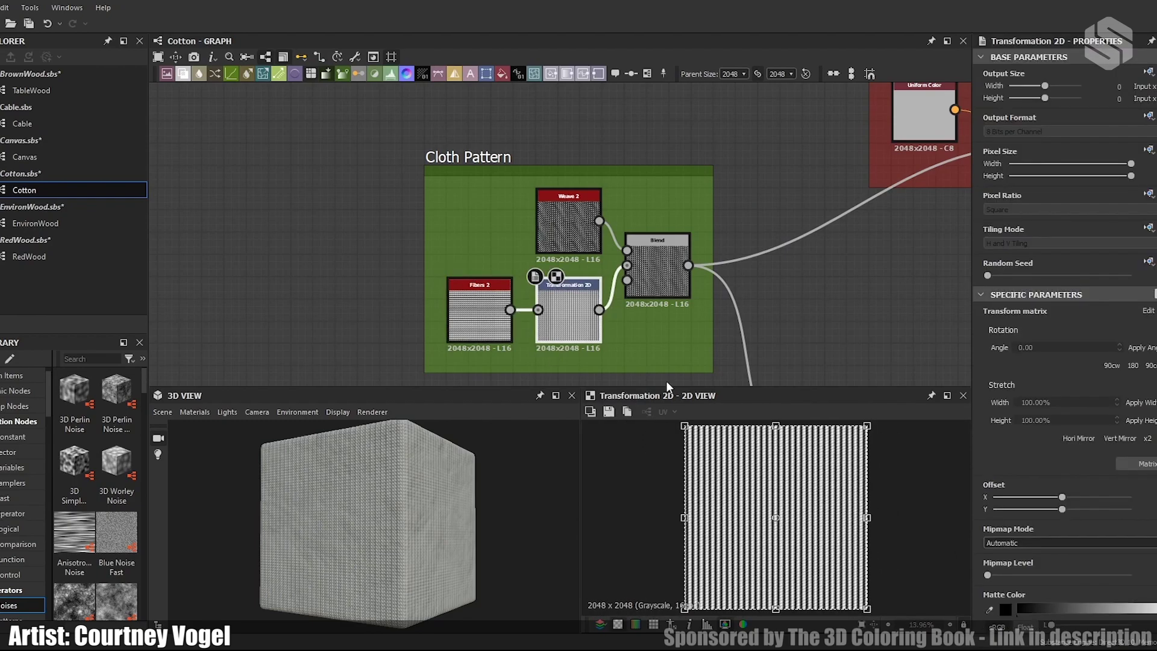
scroll(814, 519, up, 3)
scroll(812, 514, down, 3)
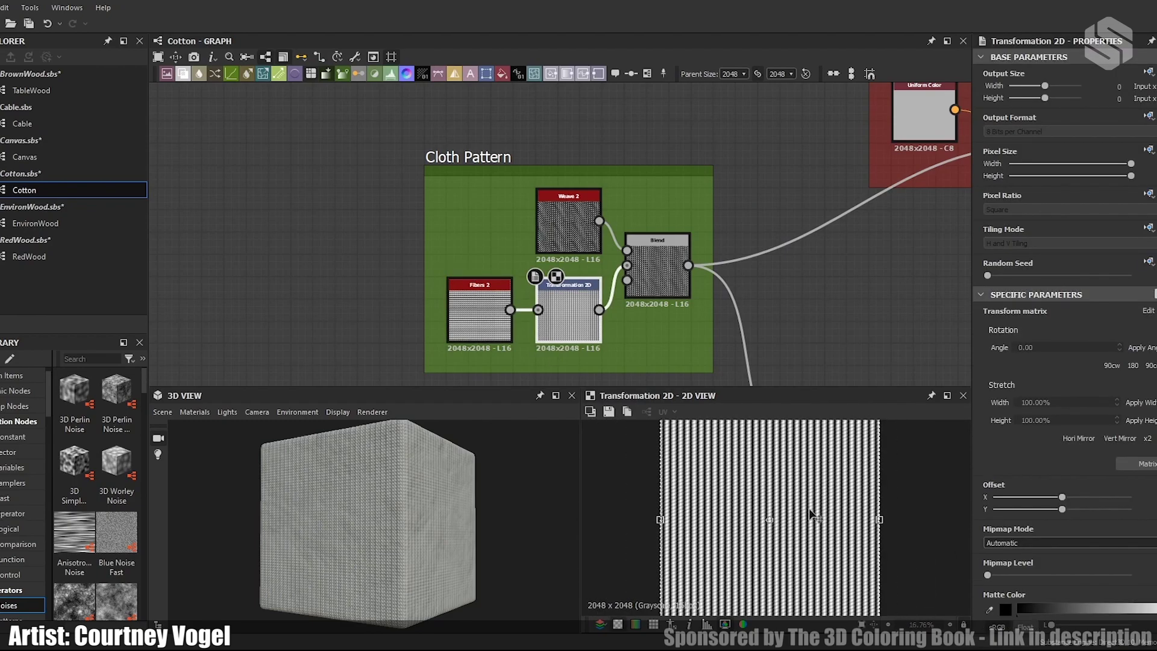
double_click(582, 235)
scroll(784, 522, up, 4)
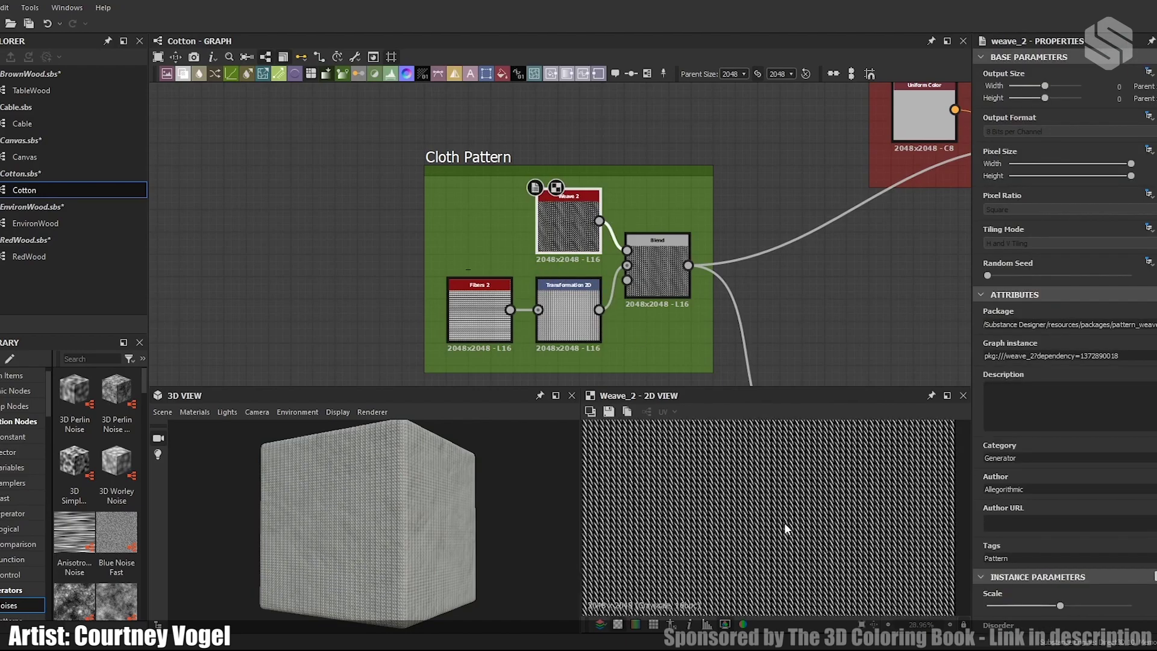
scroll(745, 491, down, 4)
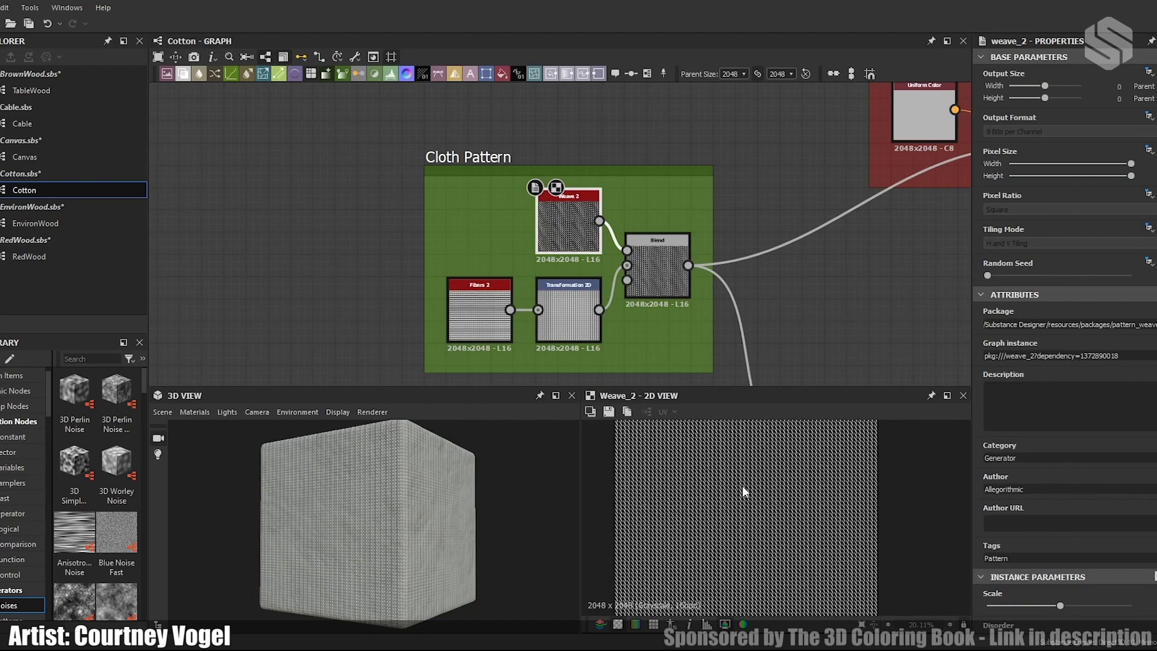
Step: Preview the Cloth Pattern frame's Blend node and examine the combined cloth pattern closely
double_click(664, 288)
scroll(772, 534, up, 5)
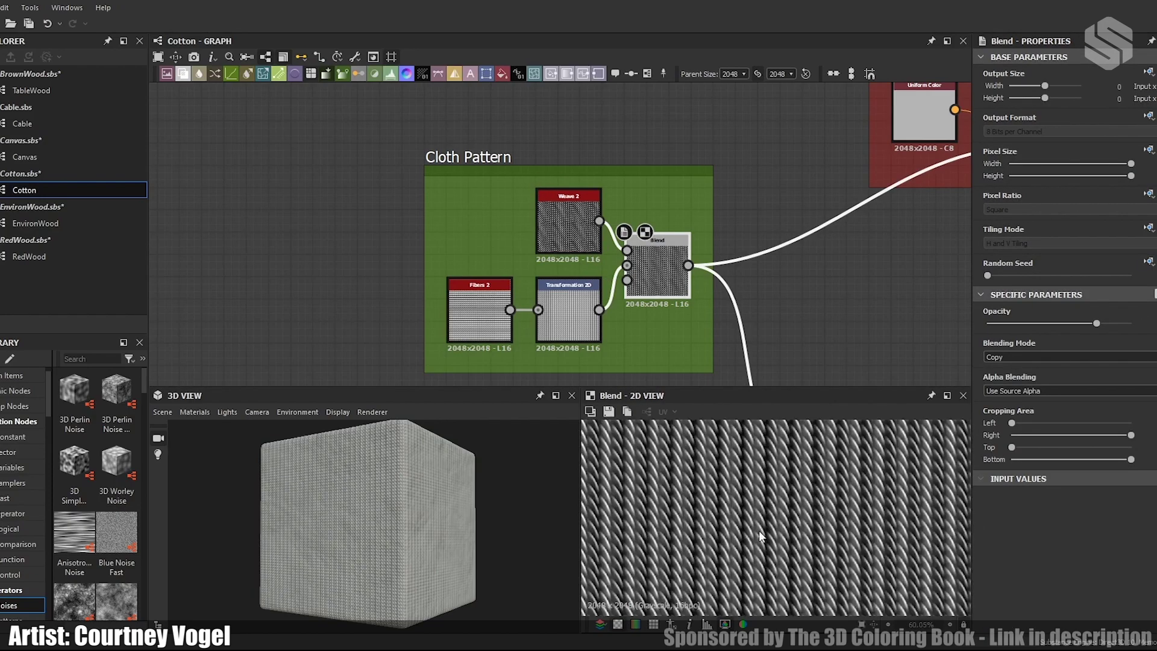
scroll(778, 506, down, 5)
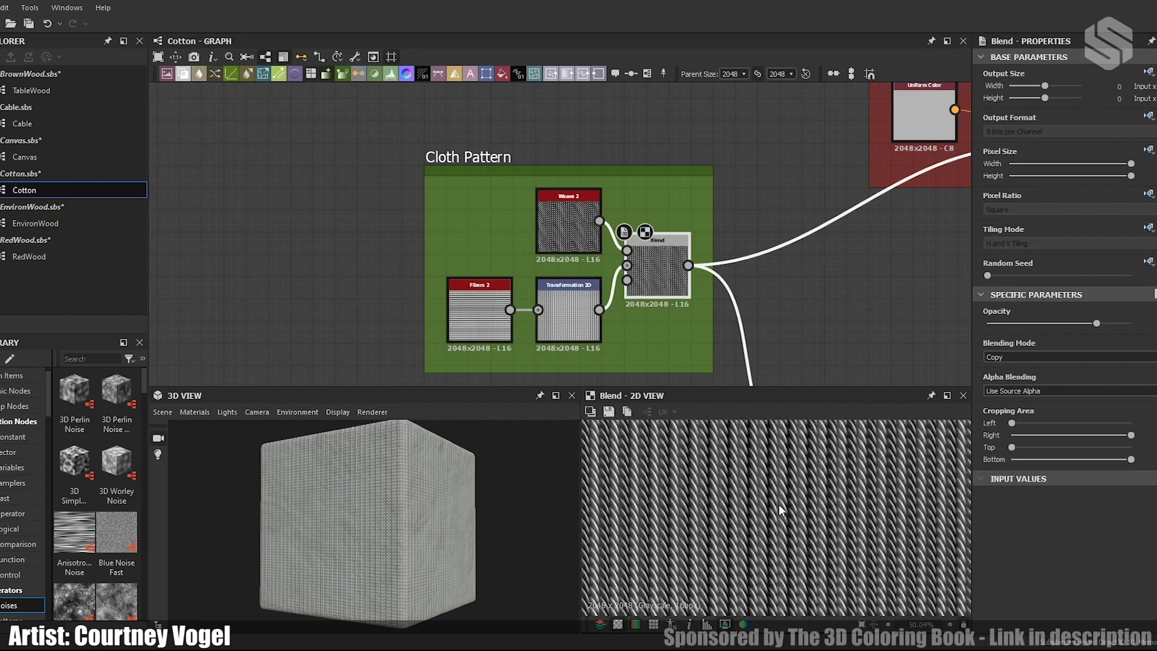
Step: Preview the Coloring frame's Blend node in the Cotton graph and examine its colored weave up close
scroll(765, 334, down, 2)
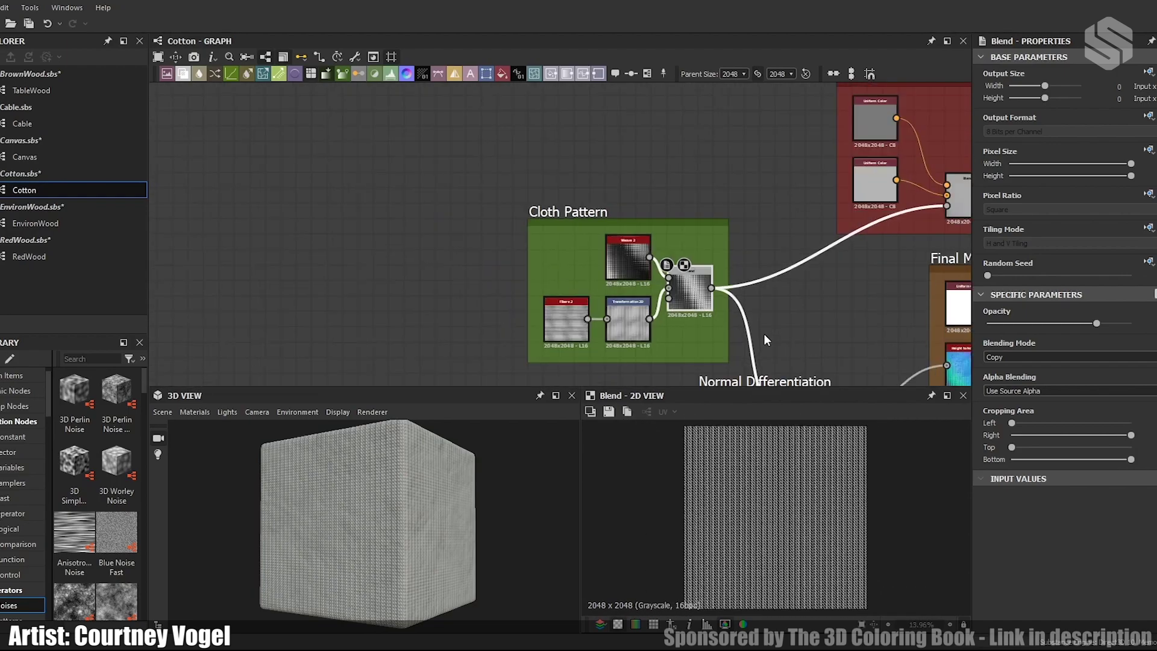
middle_drag(842, 287, 532, 303)
middle_drag(749, 236, 716, 290)
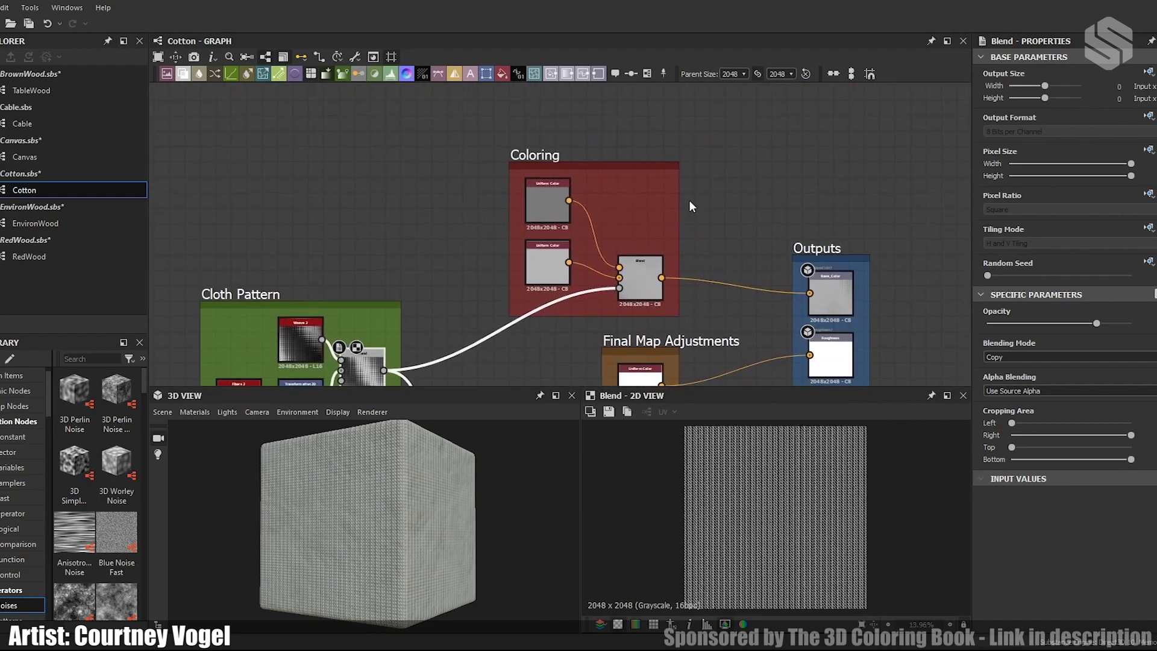
scroll(693, 199, up, 2)
middle_drag(719, 238, 751, 195)
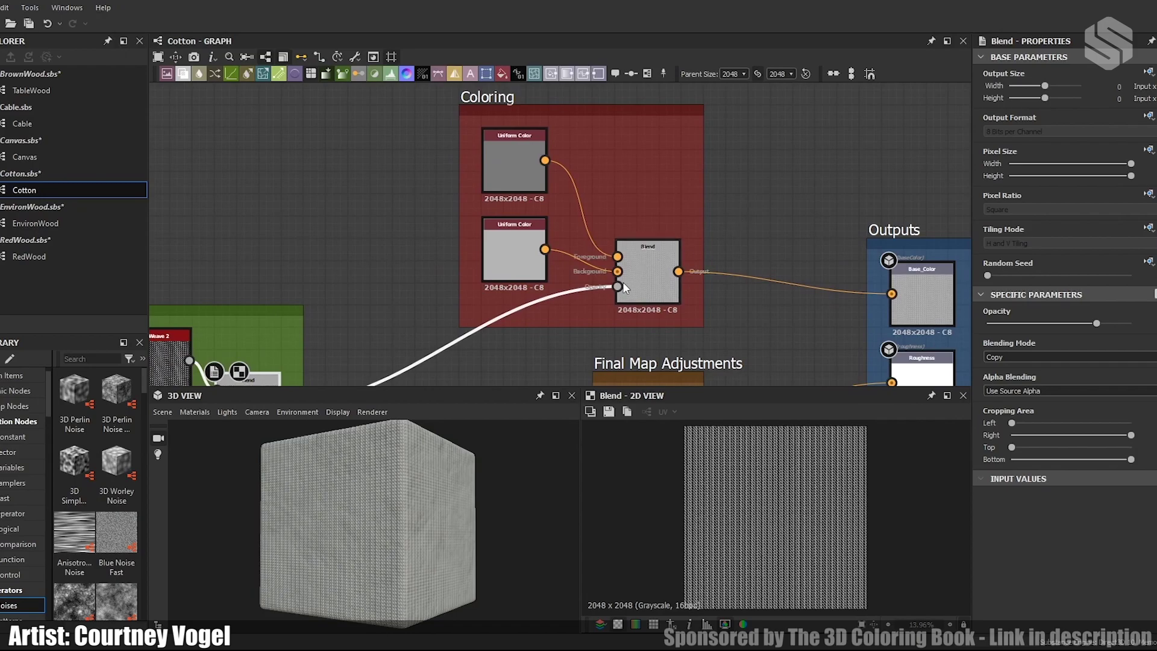
middle_drag(494, 328, 542, 244)
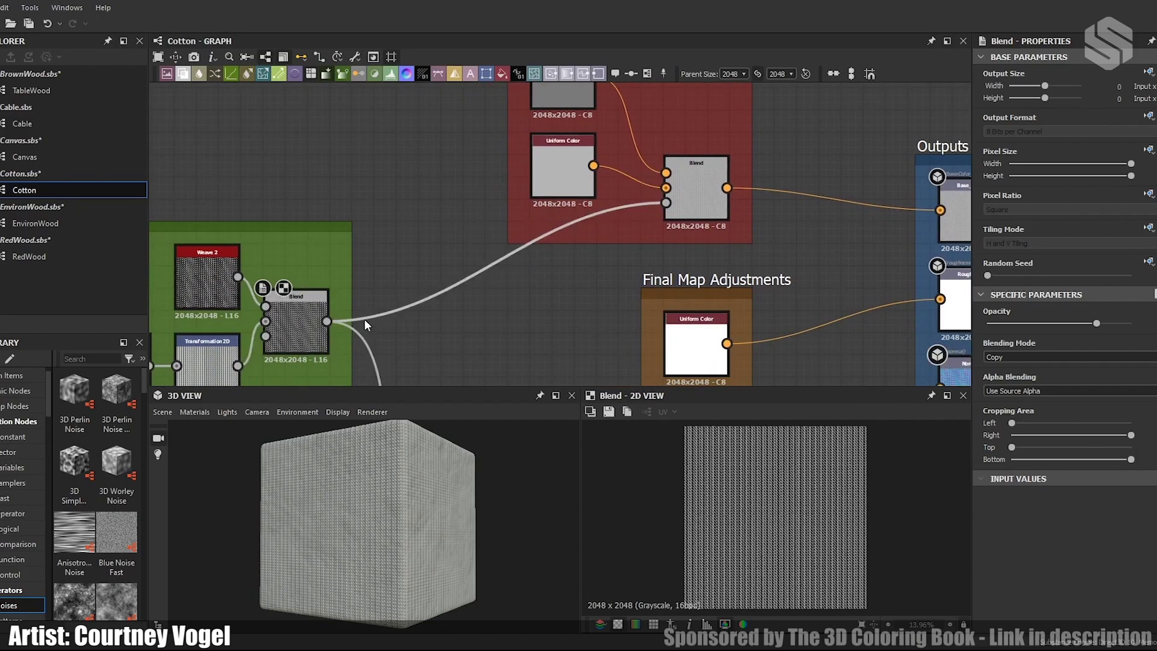
middle_drag(674, 194, 616, 336)
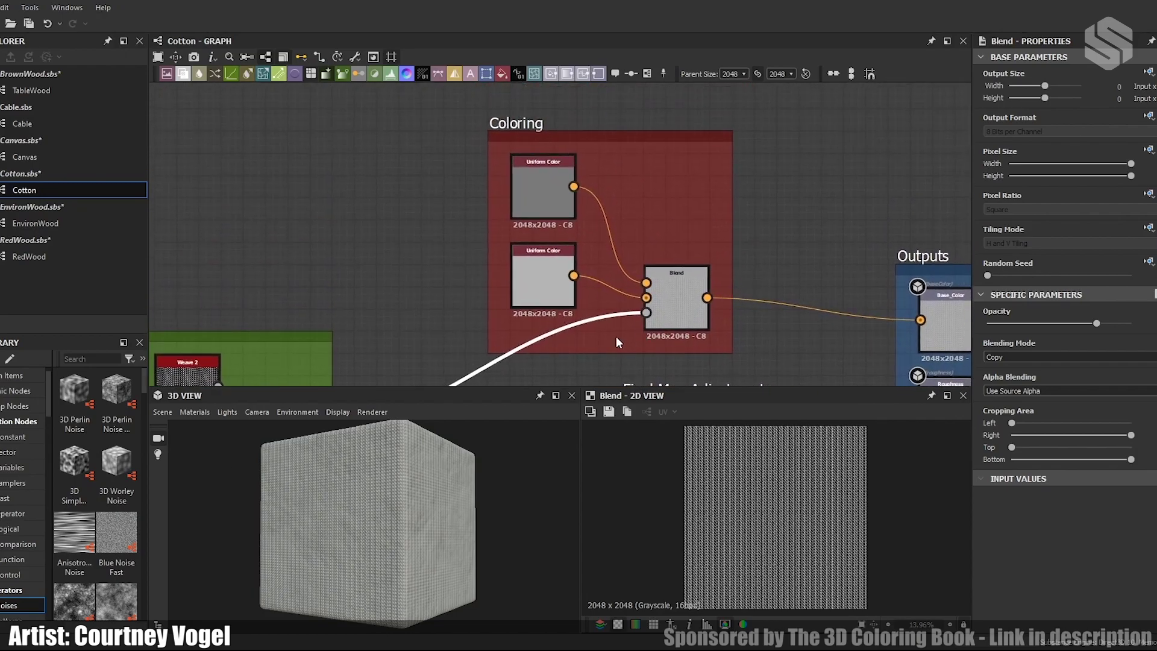
drag(644, 312, 646, 313)
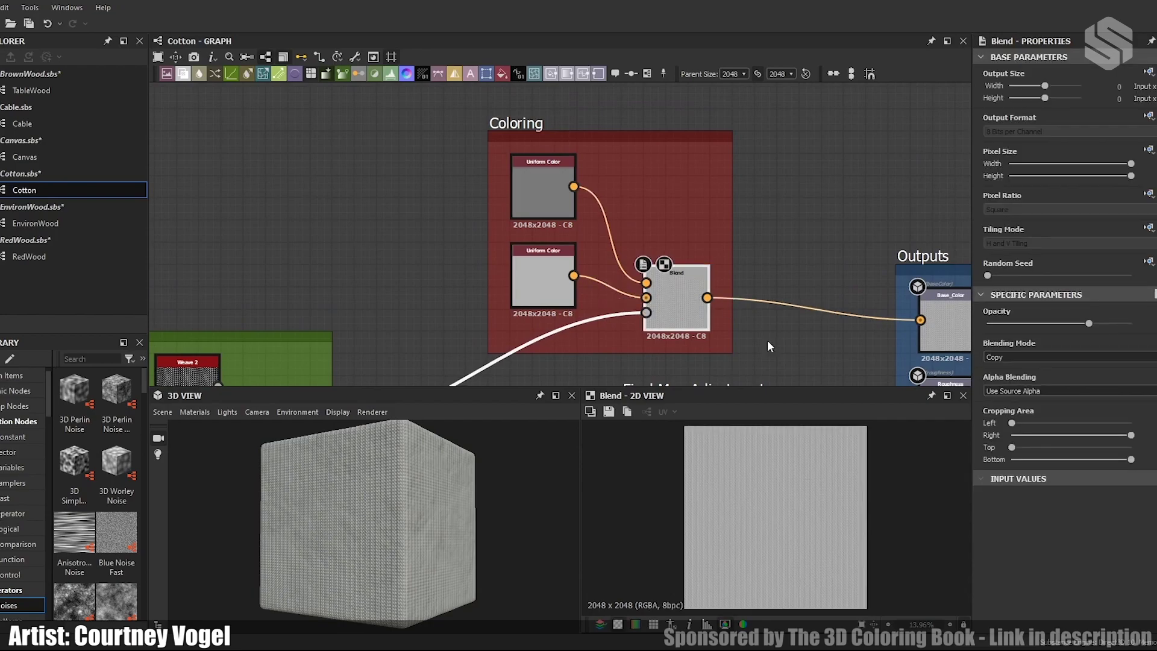
scroll(786, 523, up, 3)
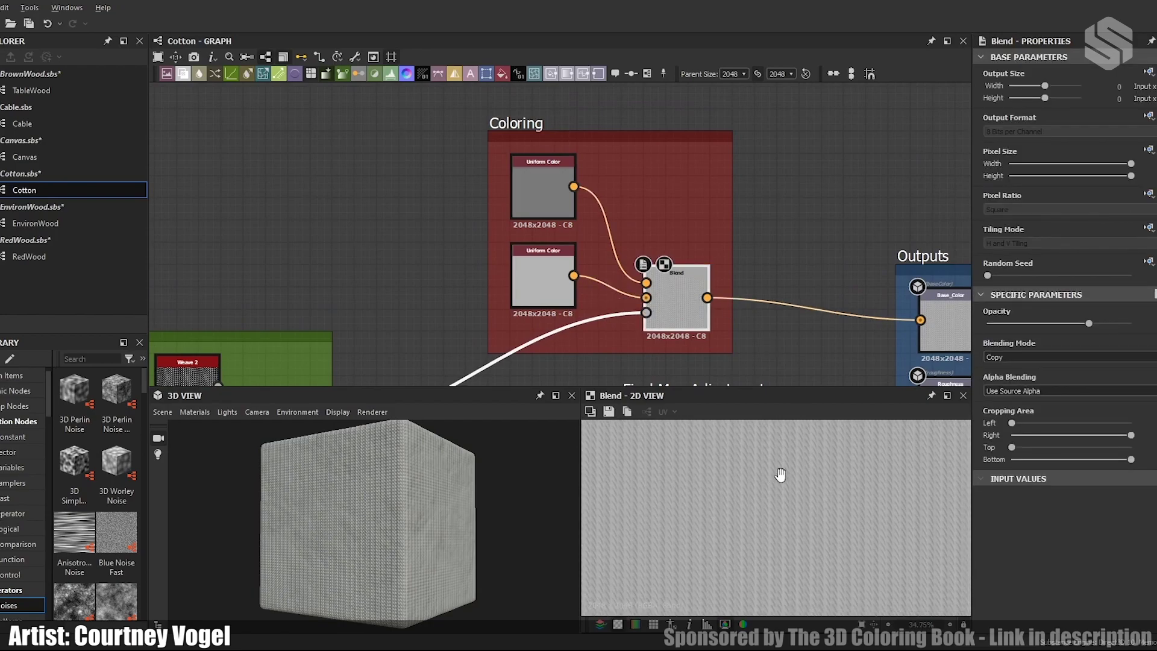
scroll(791, 509, down, 3)
scroll(767, 503, down, 1)
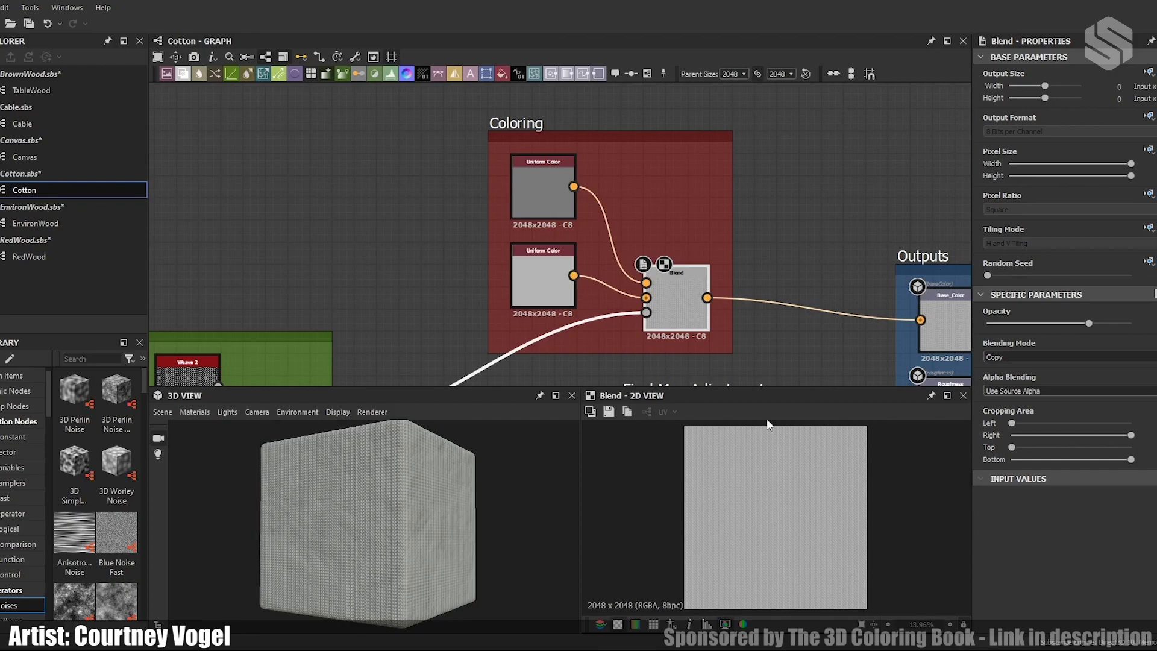
Step: Preview the Normal Differentiation frame's Clouds 2 and Blend nodes
middle_drag(797, 344, 745, 200)
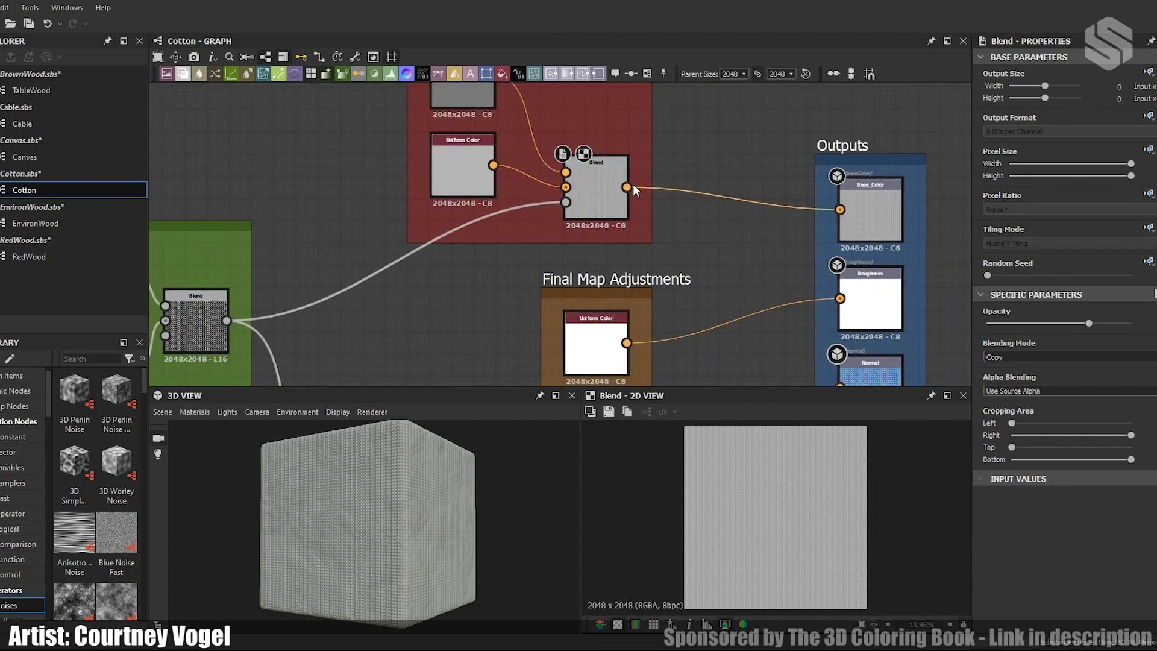
click(742, 198)
middle_drag(714, 269, 712, 151)
middle_drag(691, 317, 829, 150)
middle_drag(592, 280, 695, 276)
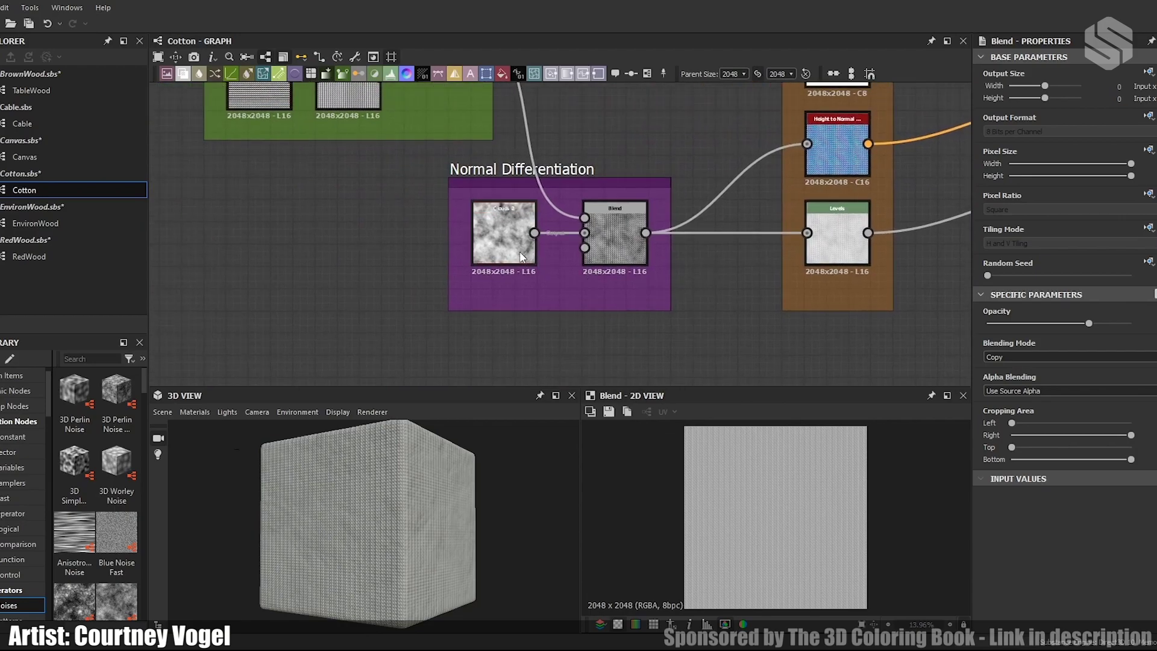
scroll(521, 257, up, 4)
click(455, 206)
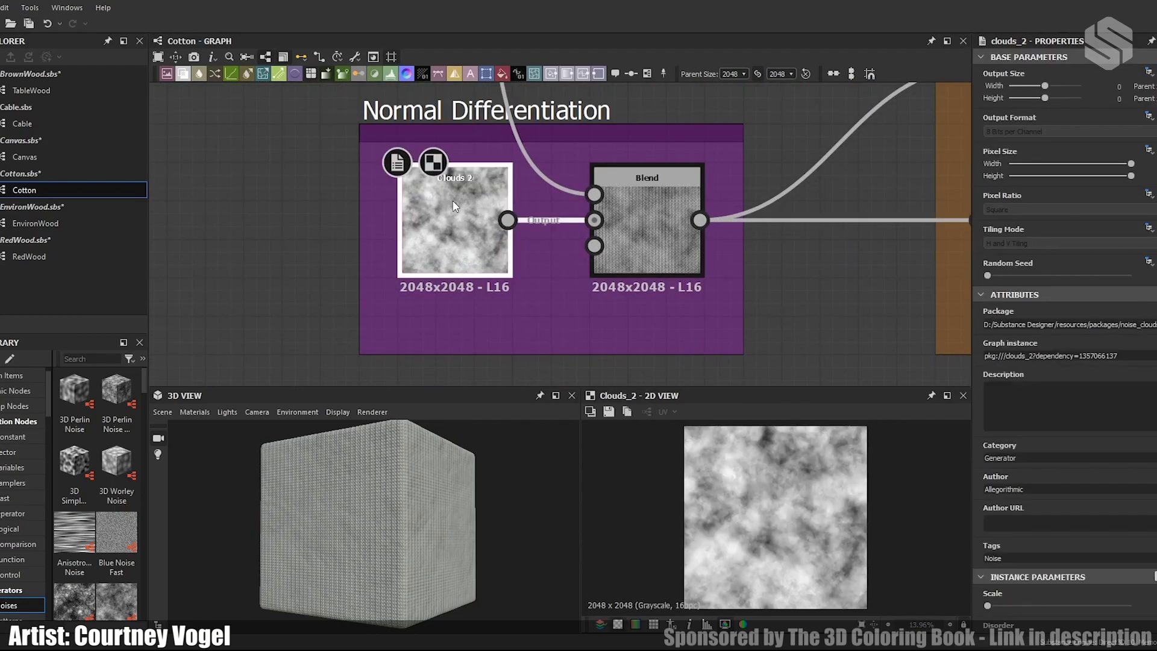
click(632, 224)
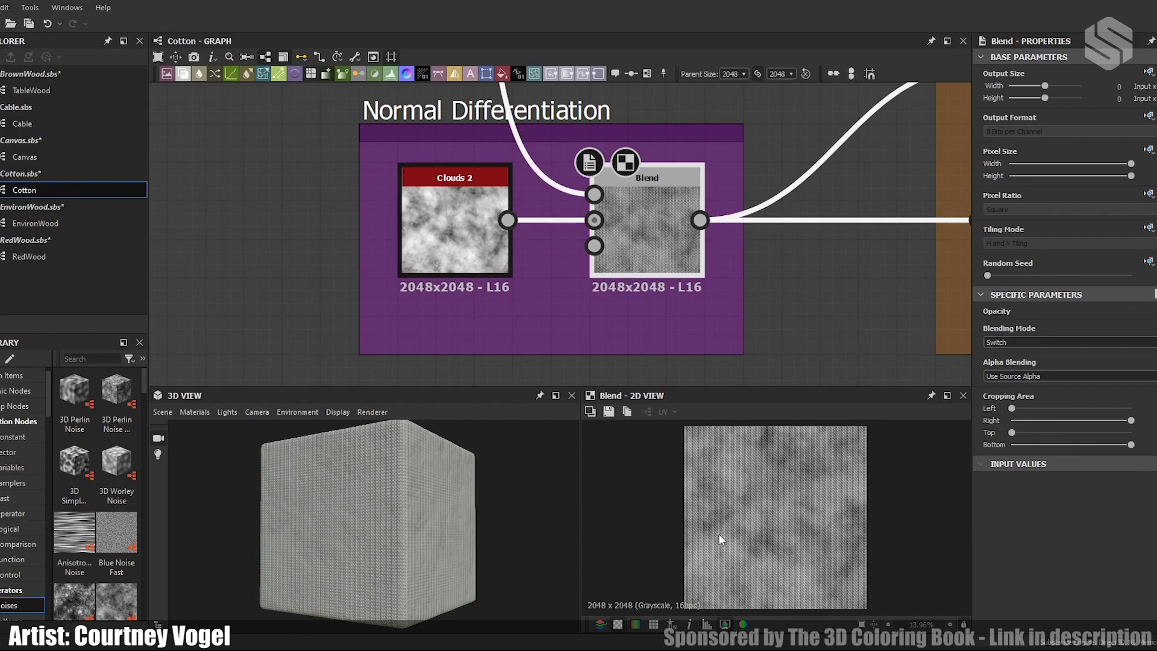
Step: Preview the Final Map Adjustments frame's Levels node, and review the complete Cotton graph through to its outputs
scroll(793, 248, down, 4)
middle_drag(793, 247, 454, 296)
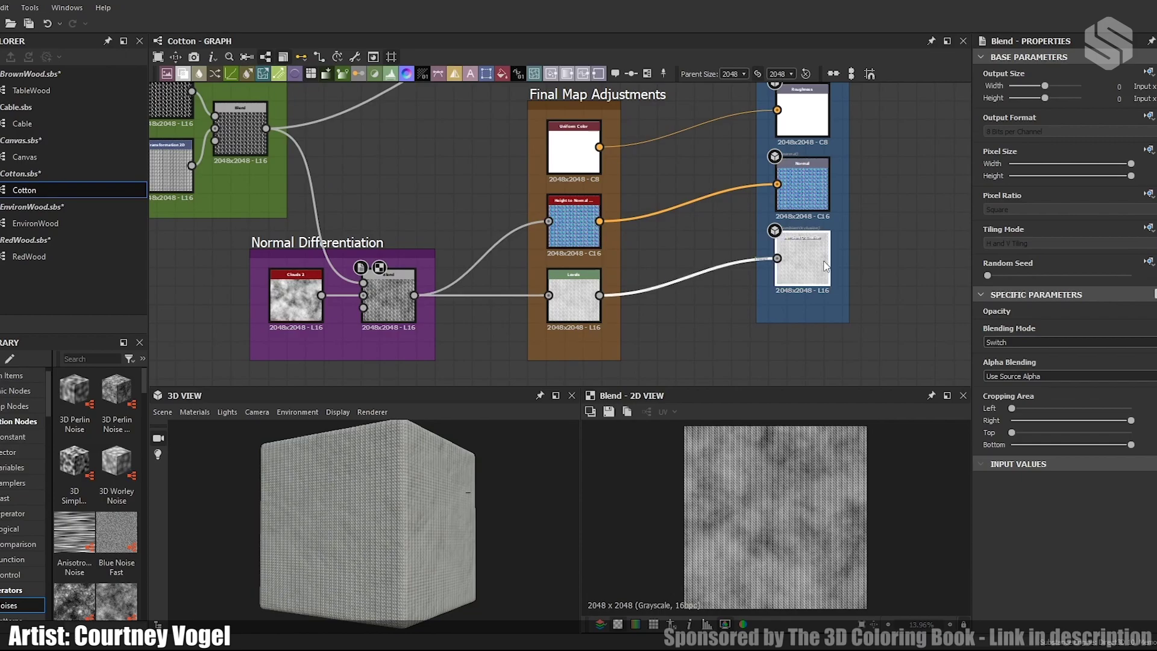
click(580, 309)
double_click(581, 312)
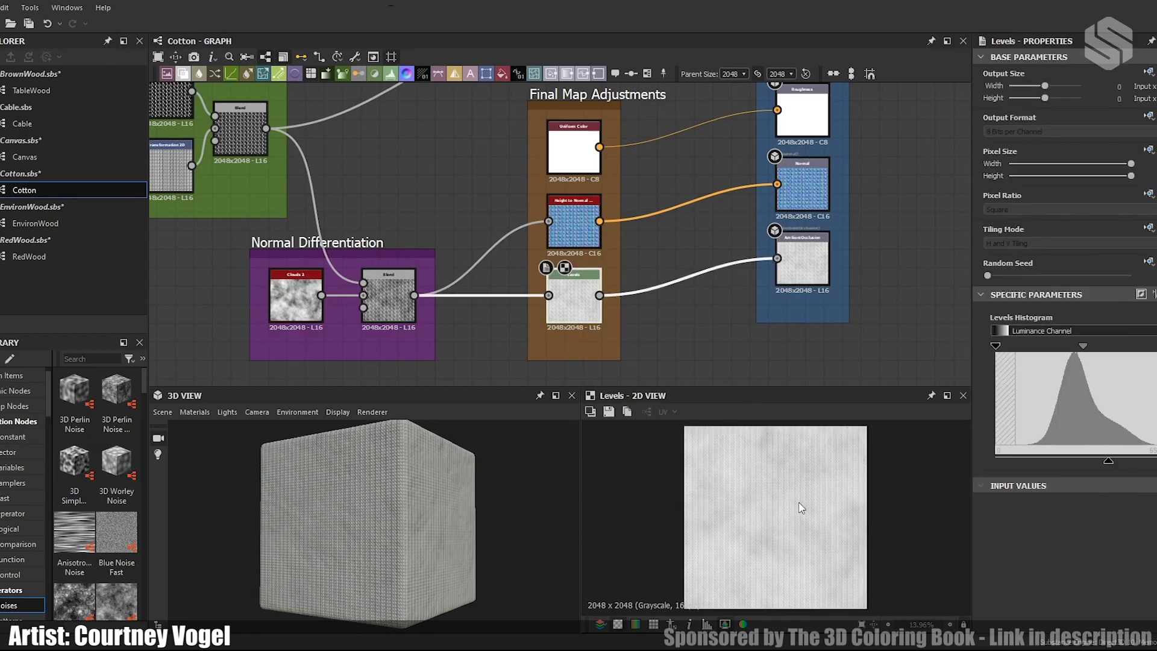
click(678, 232)
middle_drag(698, 164, 543, 223)
scroll(783, 194, down, 4)
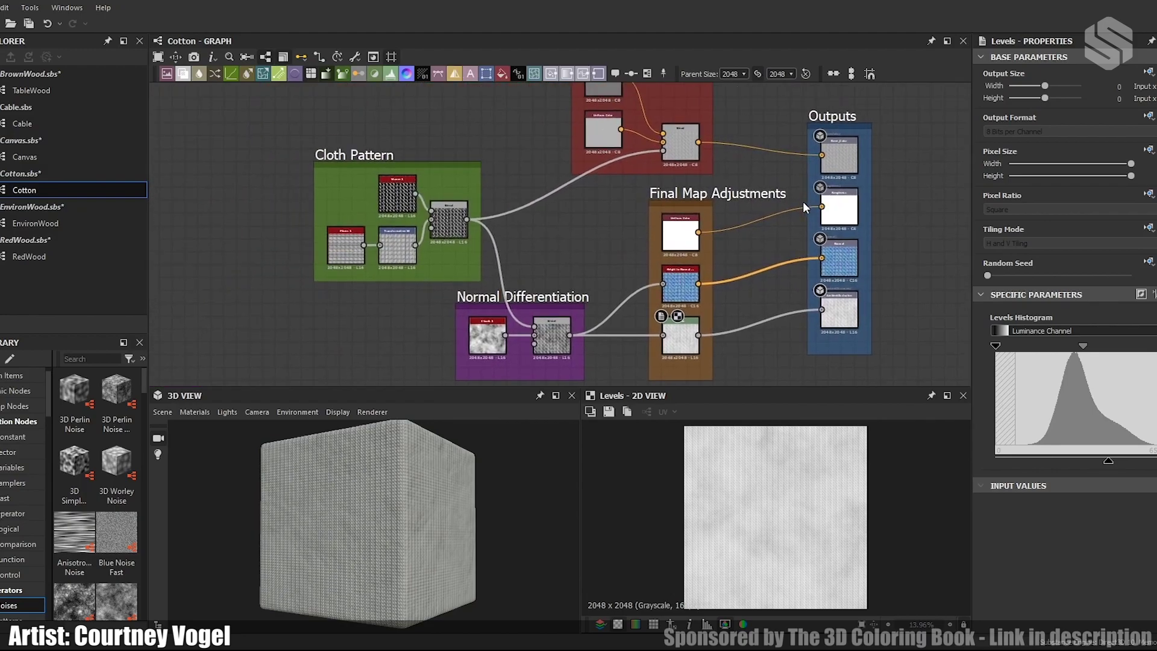
middle_drag(800, 205, 699, 209)
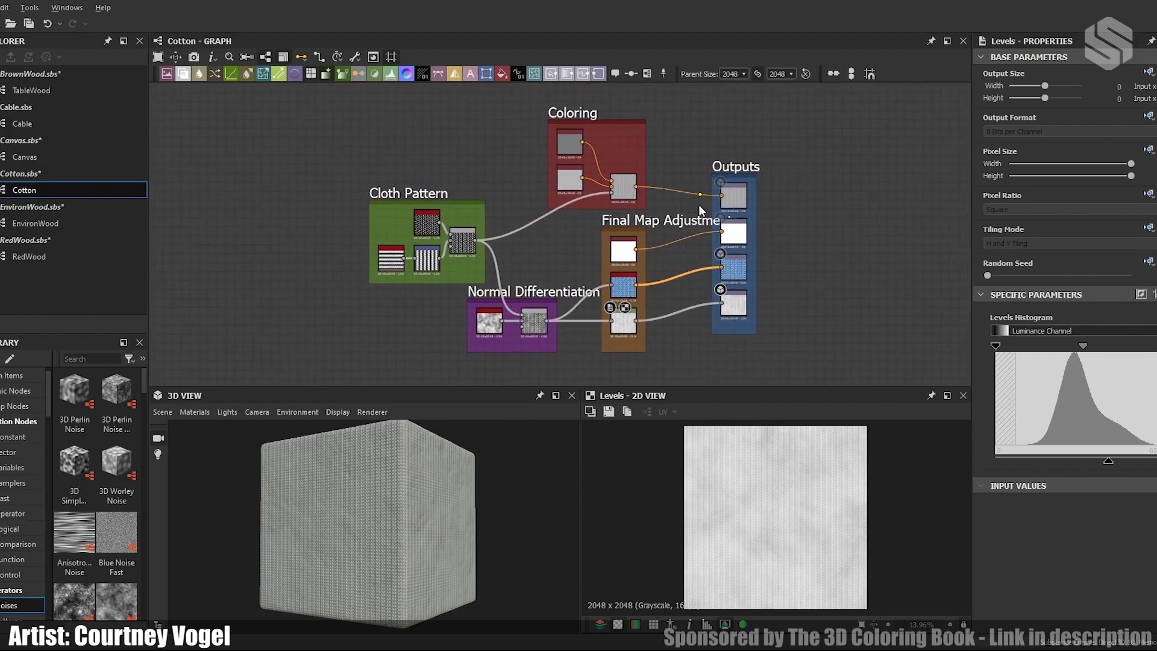
Step: Open the EnvironWood graph, examine its wood surface on the preview cube and shift the environment lighting
double_click(106, 222)
mouse_move(399, 498)
mouse_down()
mouse_move(331, 501)
mouse_move(417, 501)
mouse_move(153, 497)
mouse_move(421, 494)
mouse_move(277, 500)
mouse_move(334, 515)
mouse_move(383, 494)
mouse_move(295, 479)
mouse_up()
scroll(373, 489, up, 6)
scroll(317, 473, down, 5)
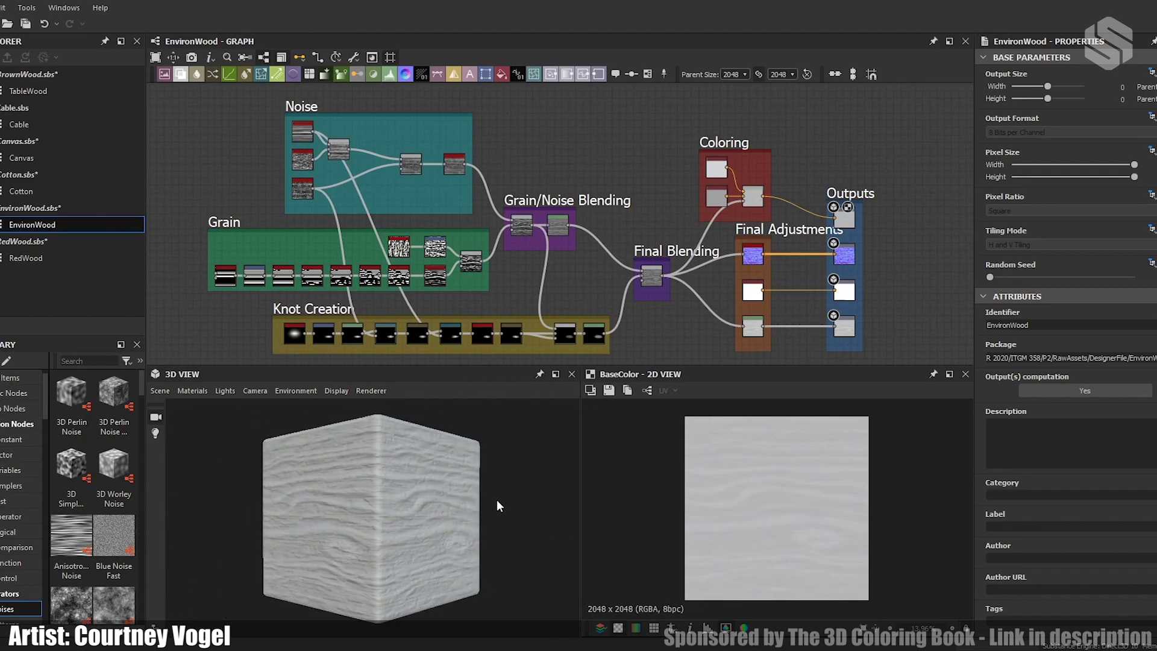
mouse_move(516, 494)
shift+right_down()
mouse_move(671, 499)
mouse_move(489, 493)
shift+right_up()
Step: Enlarge the graph area and preview the Noise frame's Anisotropic Noise and Directional Noise 1 nodes and the Blend node combining them
middle_drag(405, 218, 537, 283)
scroll(504, 208, up, 4)
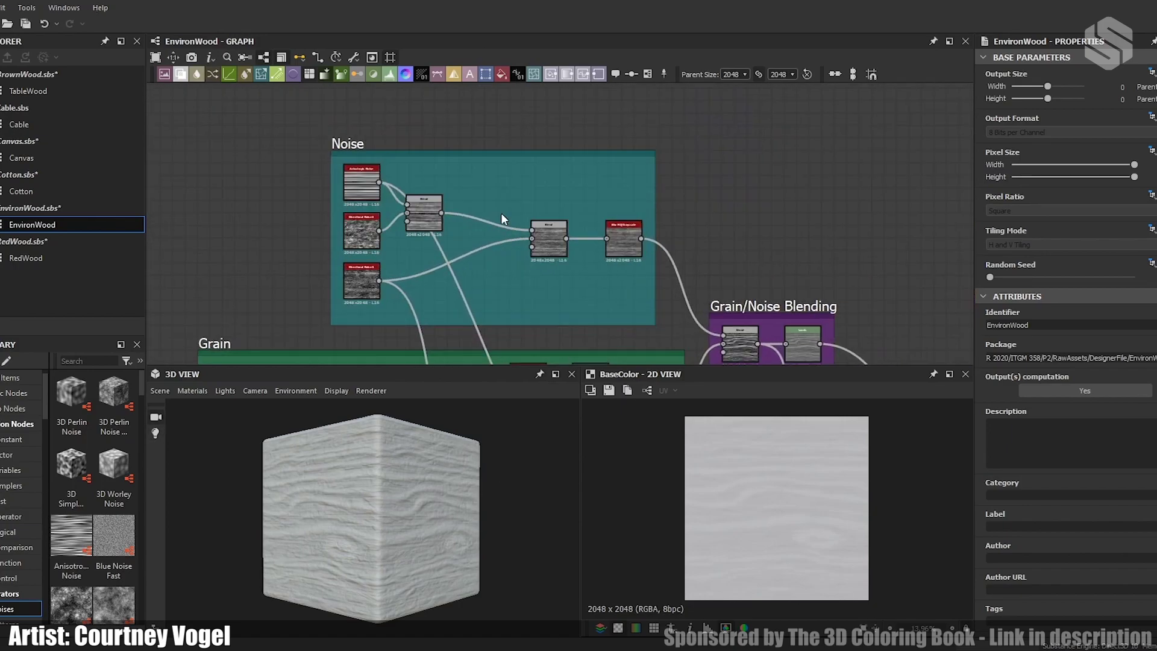
scroll(494, 217, up, 2)
middle_drag(447, 223, 493, 284)
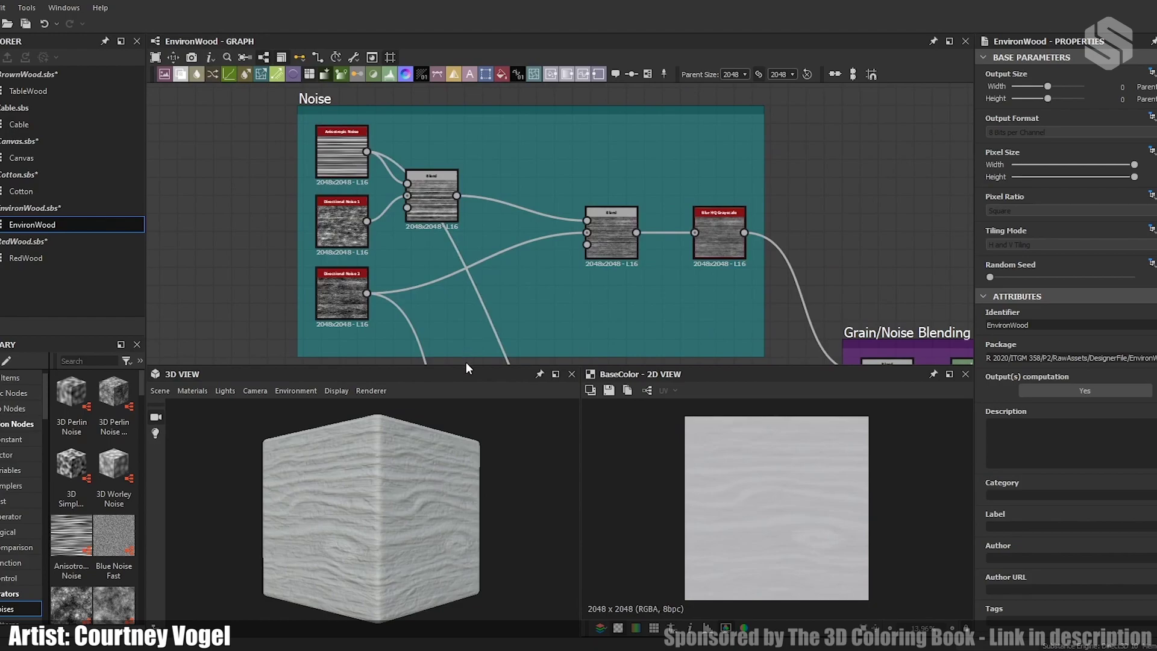
drag(465, 366, 466, 446)
middle_drag(522, 259, 508, 314)
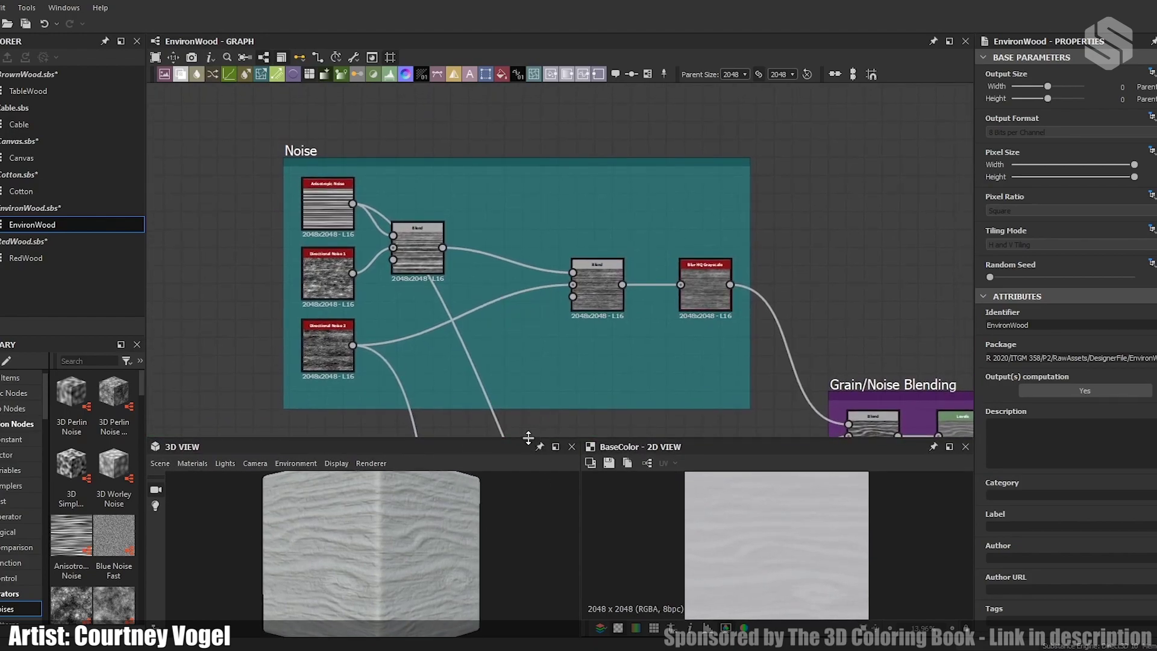
drag(528, 439, 551, 408)
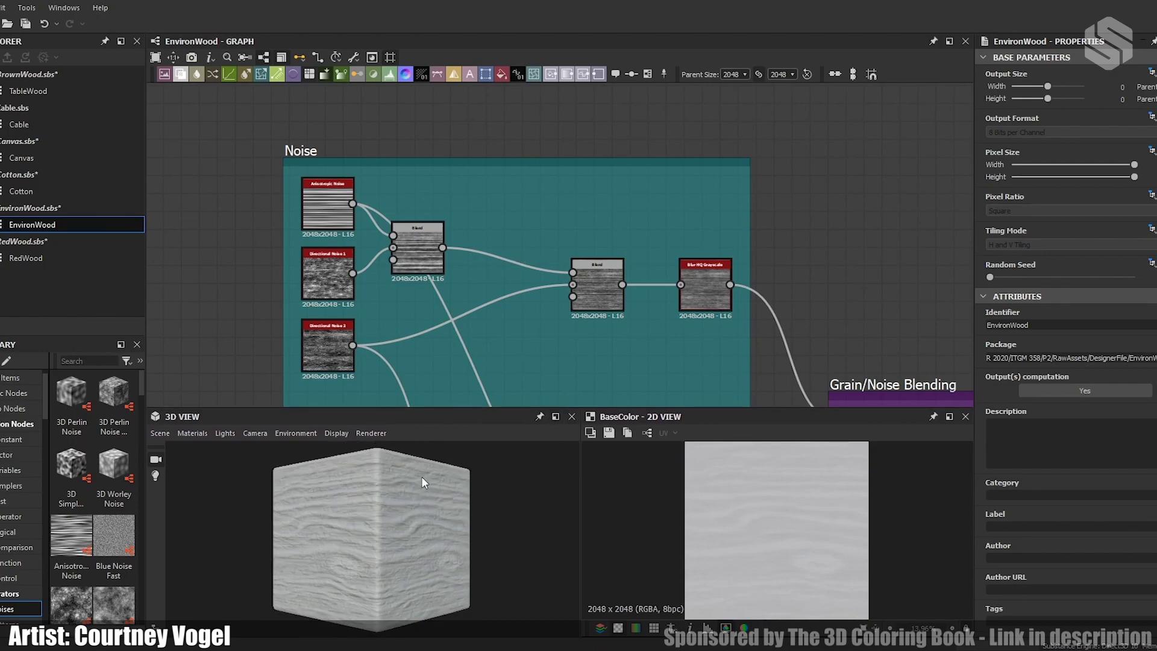
middle_drag(511, 285, 472, 240)
click(291, 154)
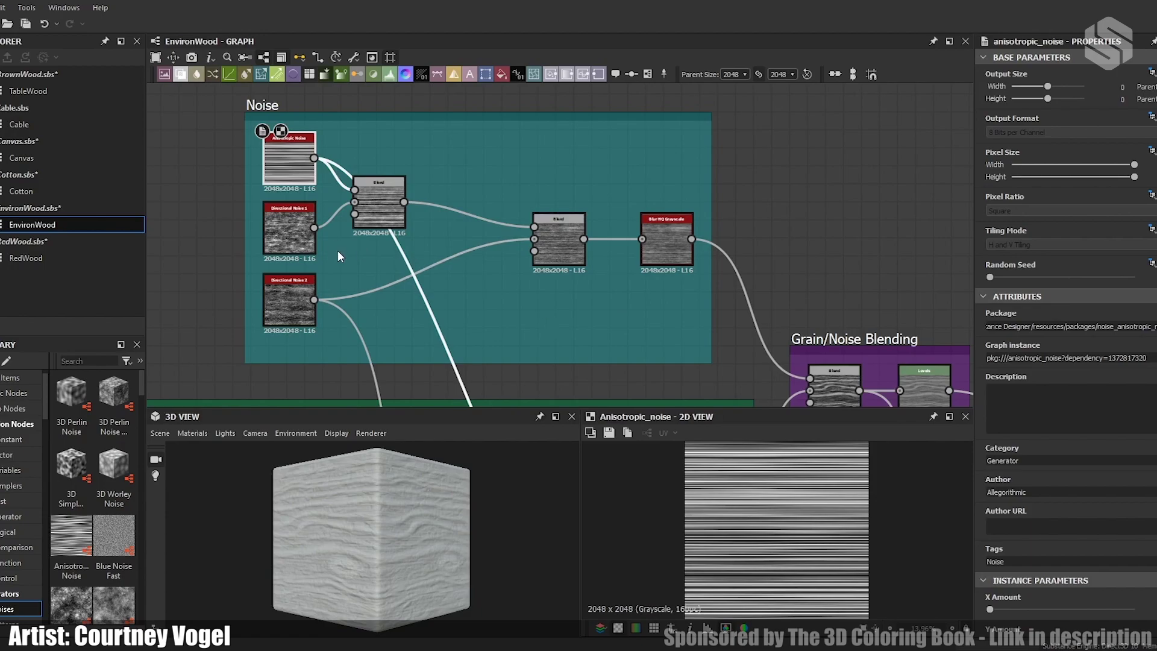
click(284, 234)
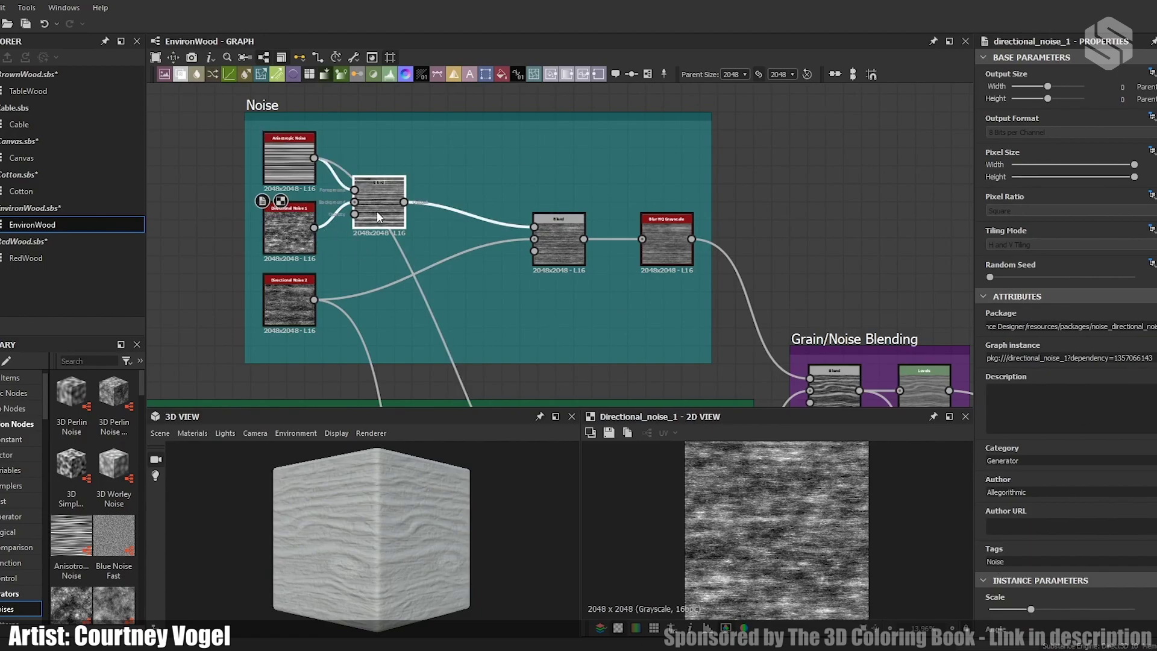
click(377, 212)
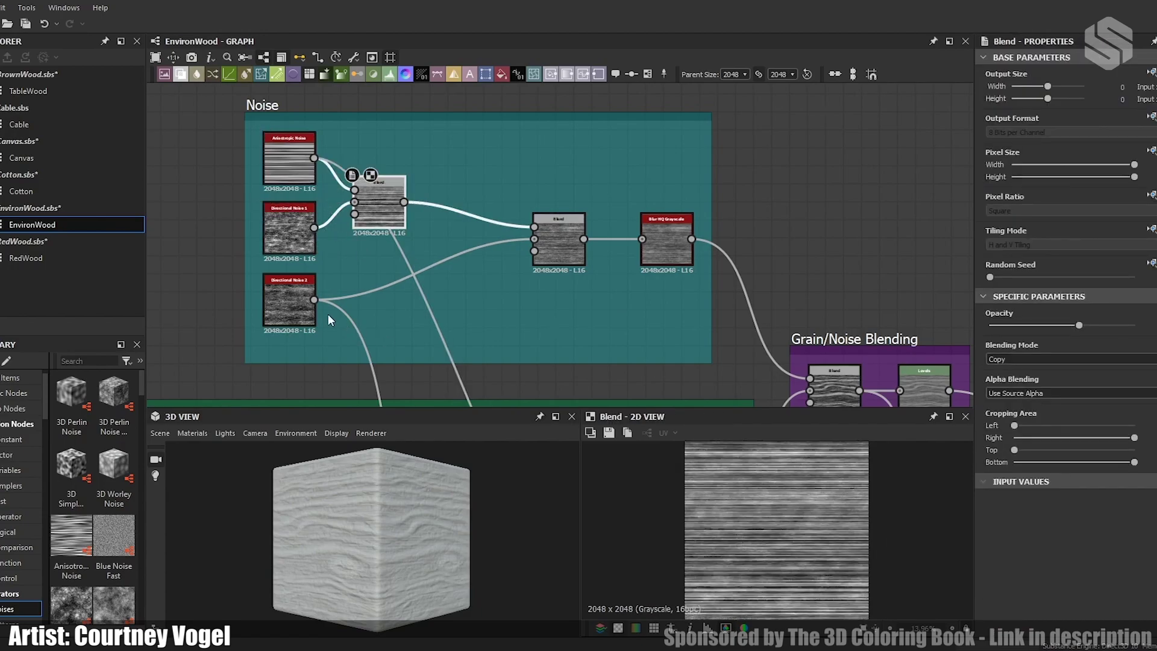
Step: Preview the Noise frame's Directional Noise 2, second Blend and Blur HQ Grayscale nodes
click(277, 291)
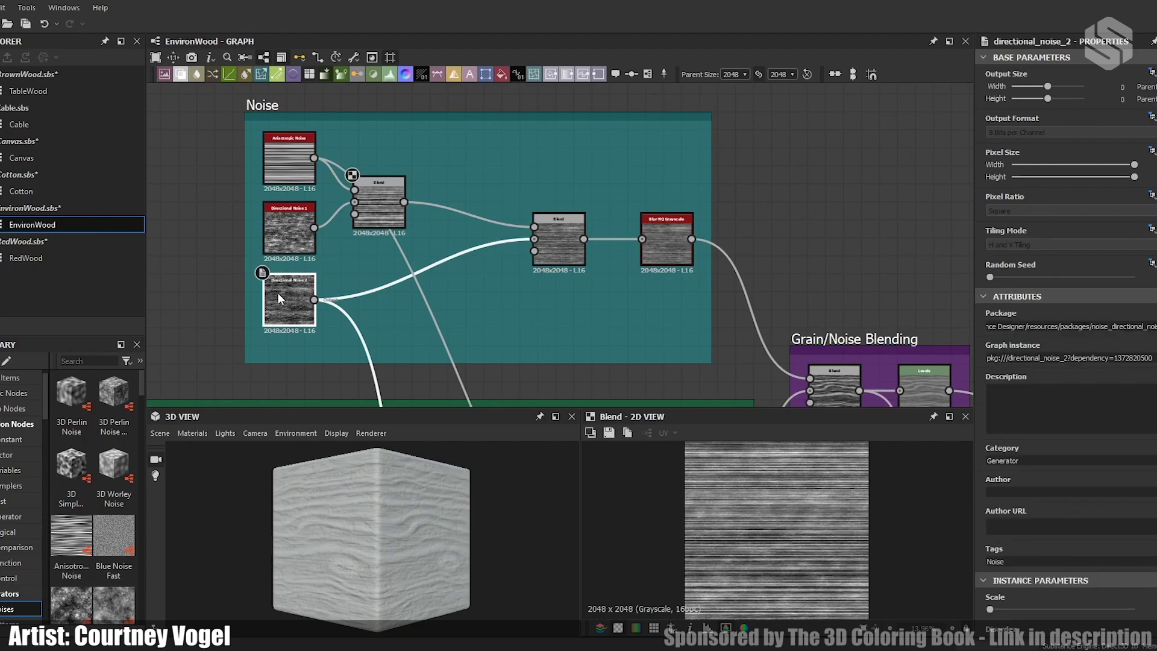
double_click(277, 292)
double_click(570, 226)
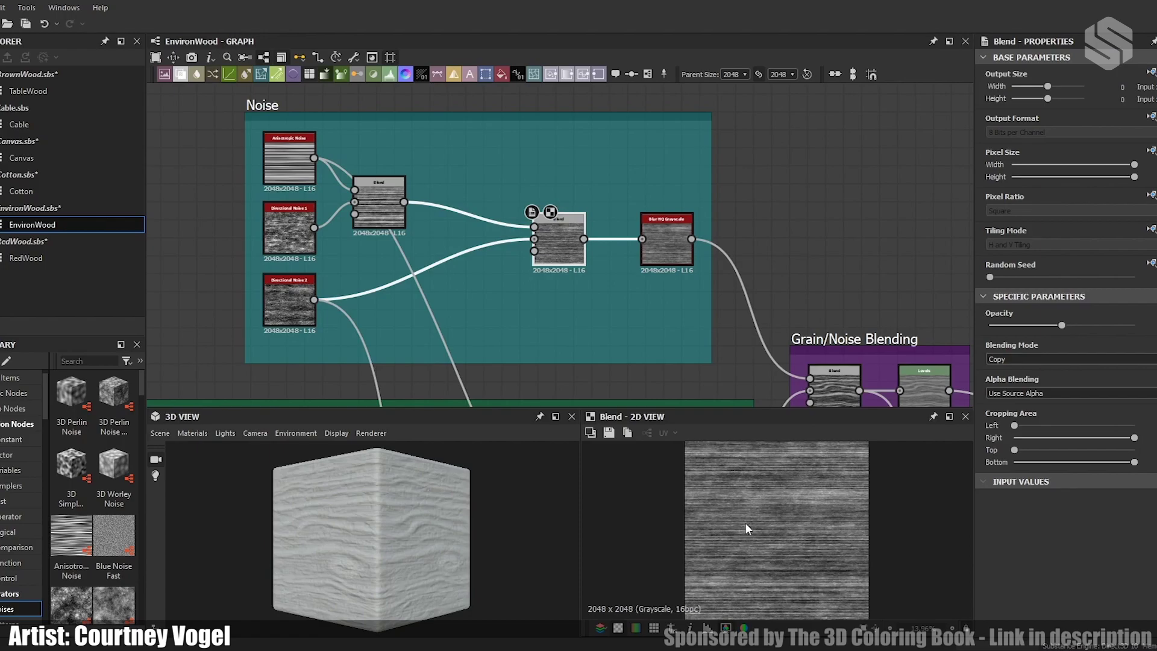
double_click(672, 265)
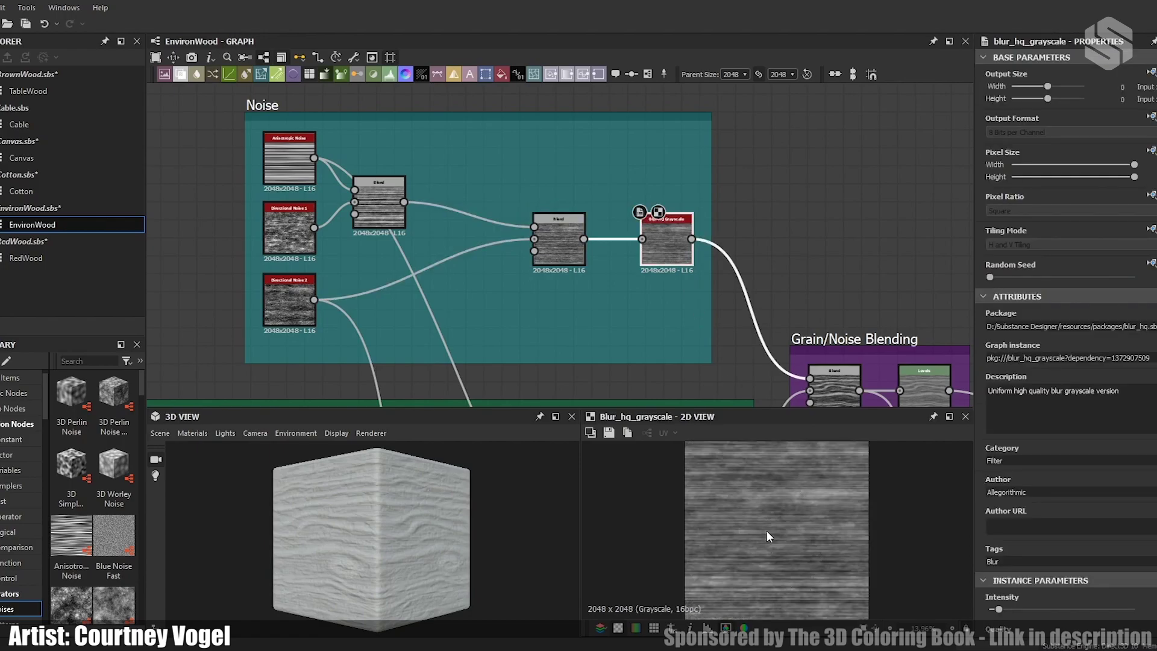
Step: Preview successive Swirl Grayscale nodes in the Grain frame to examine how they distort the grain lines
middle_drag(813, 266, 587, 214)
mouse_move(563, 280)
middle_down()
mouse_move(781, 162)
mouse_move(934, 161)
middle_up()
mouse_move(349, 182)
middle_down()
mouse_move(395, 193)
mouse_move(368, 202)
middle_up()
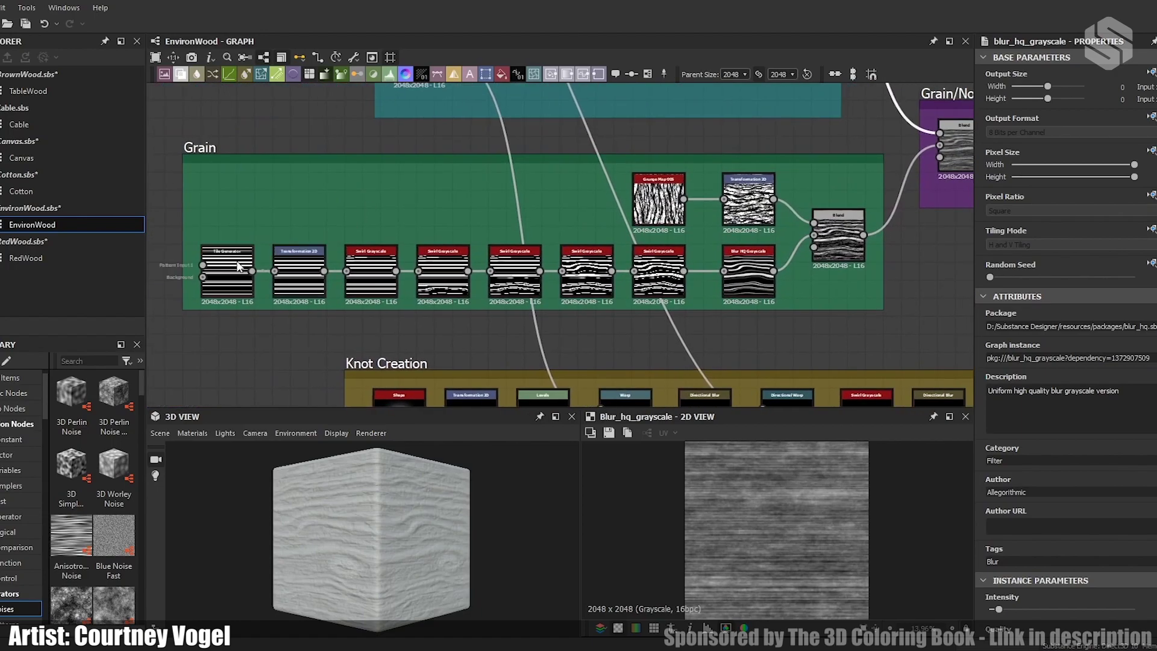
double_click(439, 269)
double_click(587, 272)
drag(780, 513, 783, 516)
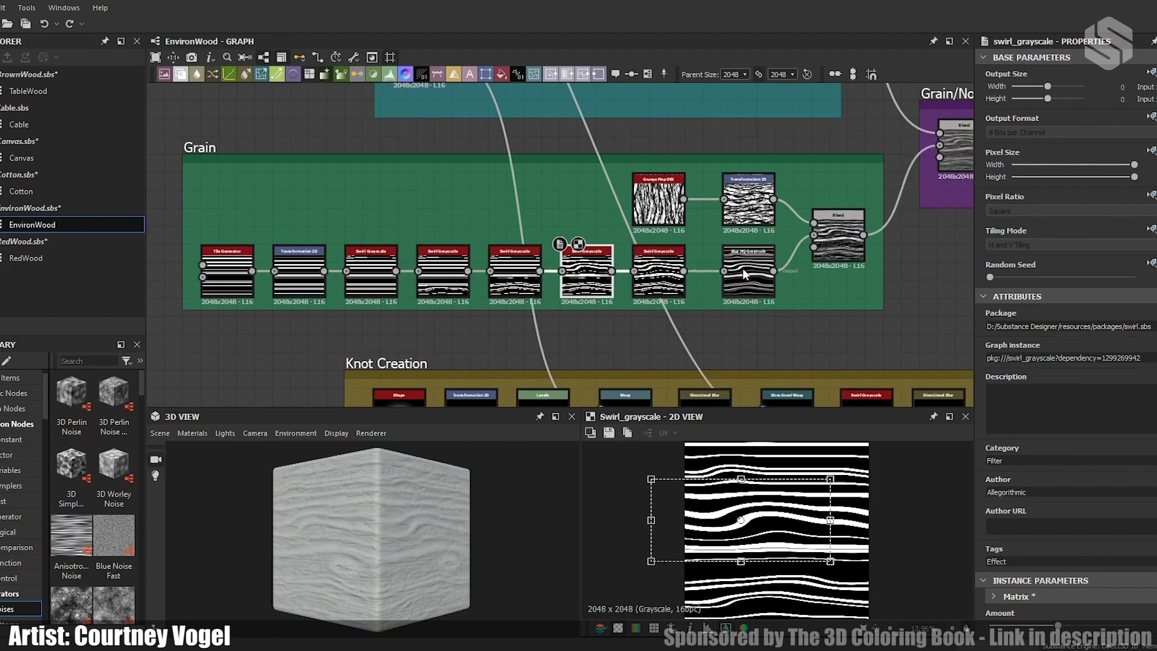
Step: Preview the Grain frame's Grunge Map 005, Transformation 2D and Blend nodes
middle_drag(887, 217, 647, 268)
click(418, 253)
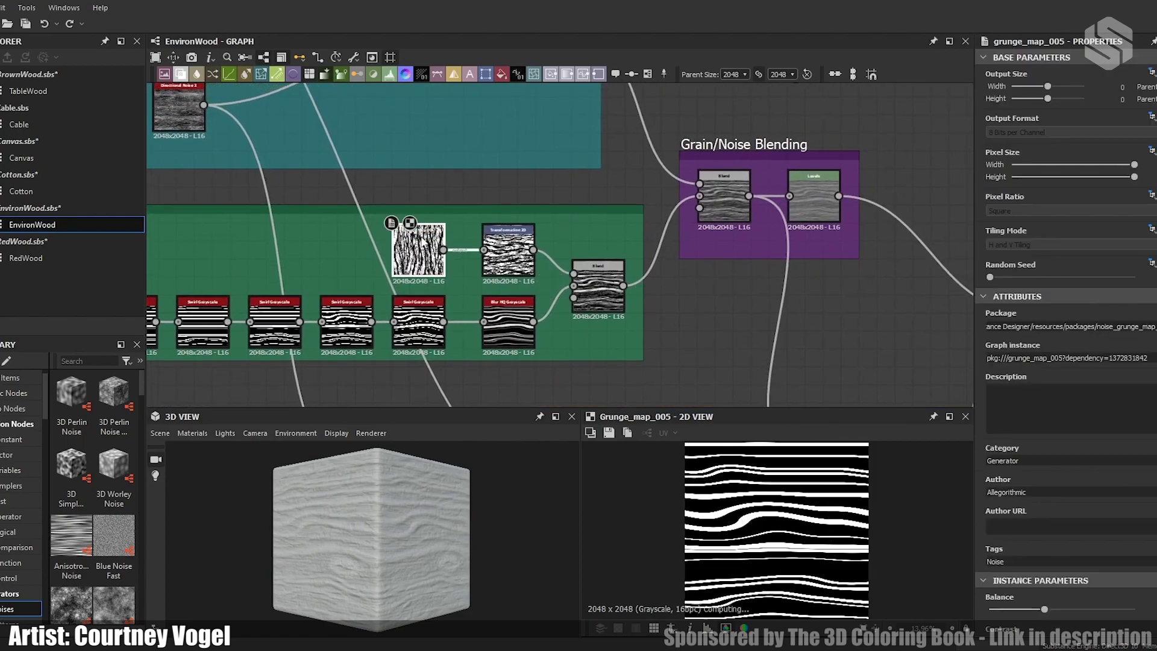
click(510, 243)
click(597, 290)
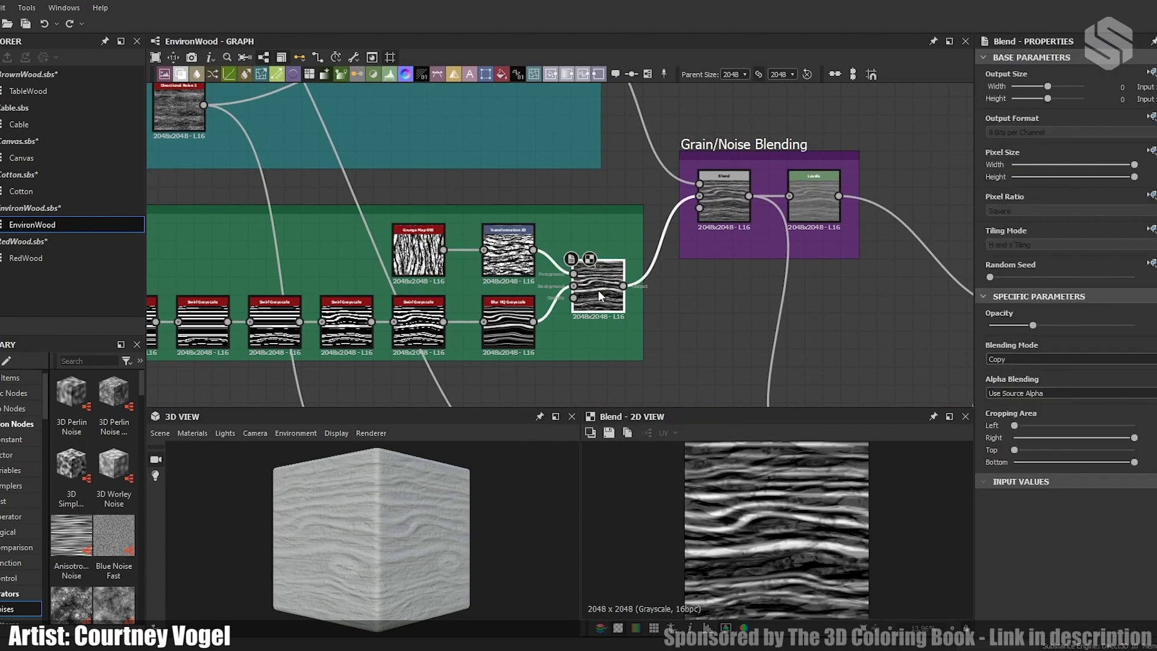
Step: Preview the Blend and Levels nodes in the Grain/Noise Blending frame and follow their connection to Final Blending
middle_drag(682, 170, 690, 102)
click(537, 323)
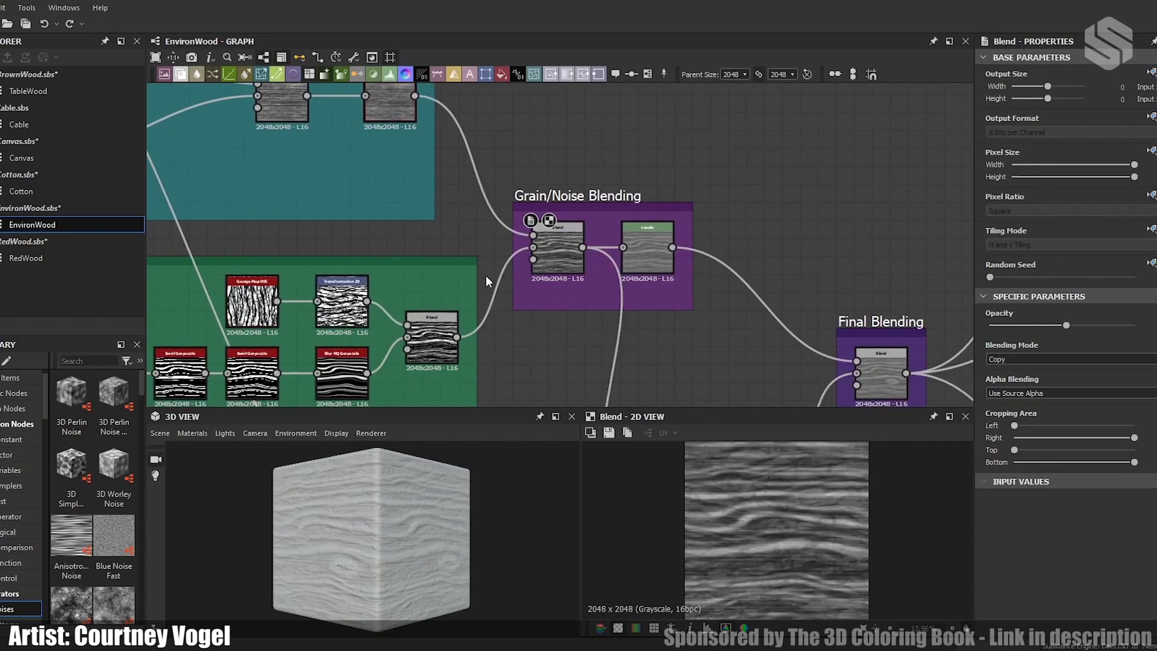
middle_drag(554, 167, 556, 184)
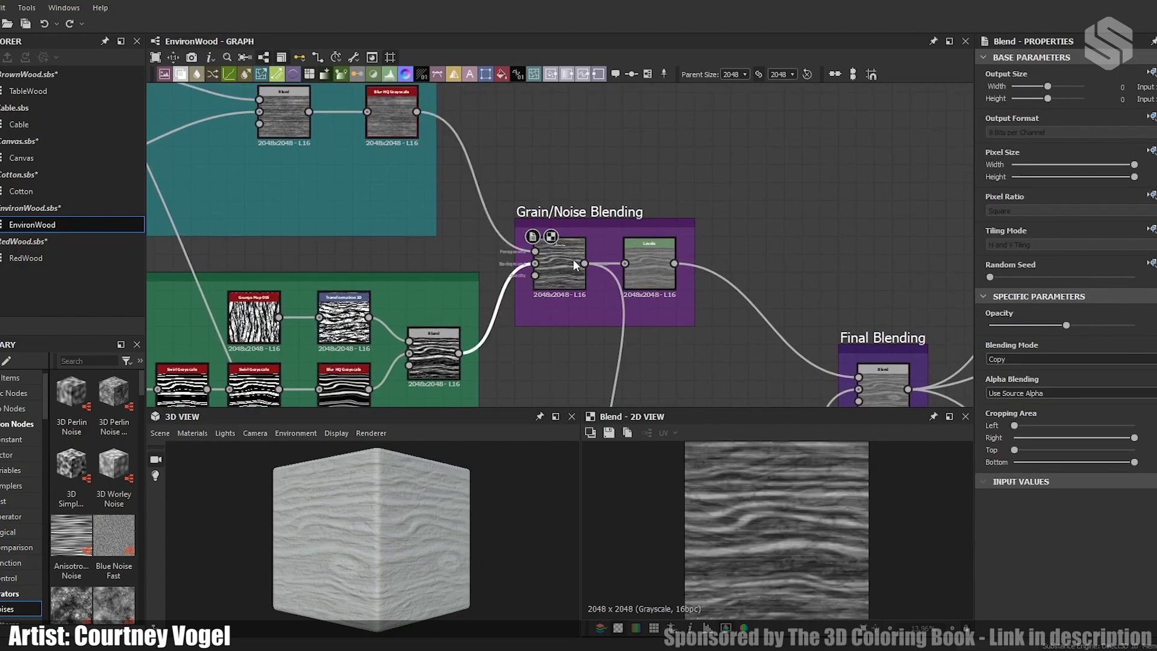
click(655, 263)
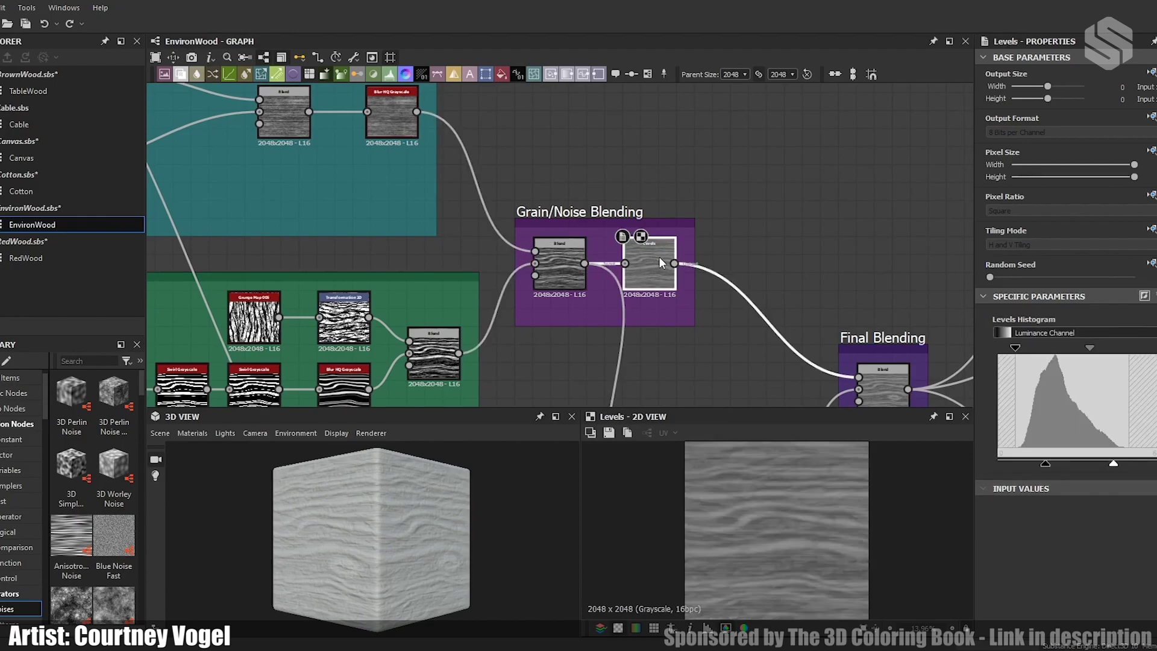
middle_drag(807, 328, 669, 205)
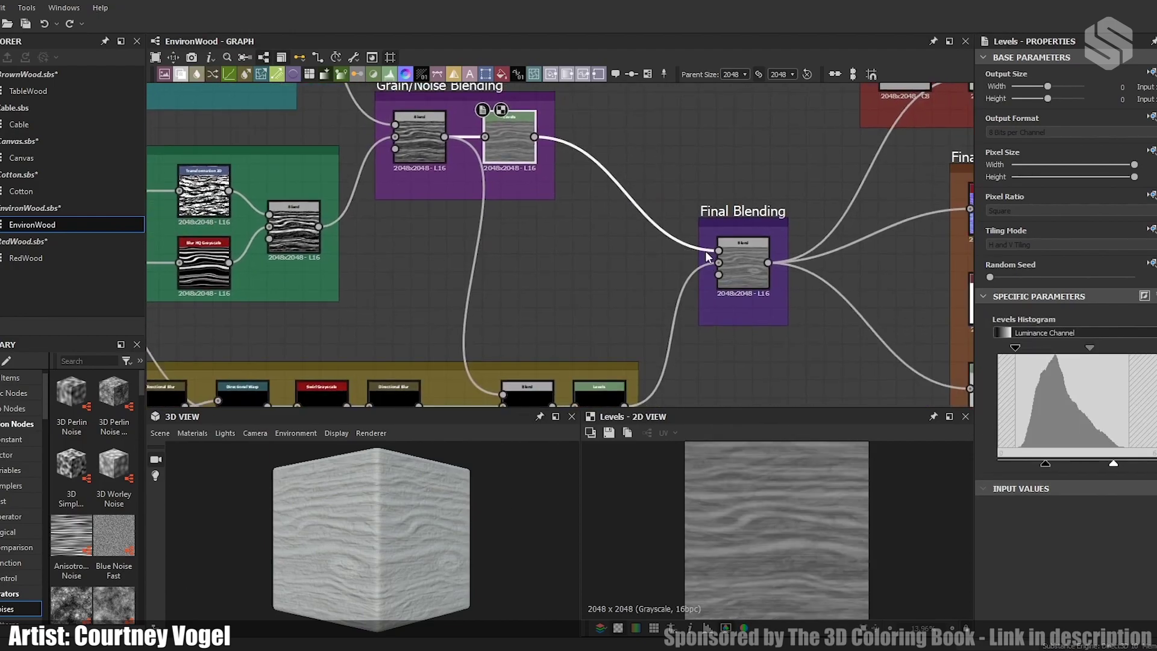
Step: Preview the Shape and Transformation 2D nodes at the start of the Knot Creation frame
mouse_move(435, 288)
middle_down()
mouse_move(607, 187)
mouse_move(812, 139)
middle_up()
middle_drag(341, 242, 402, 227)
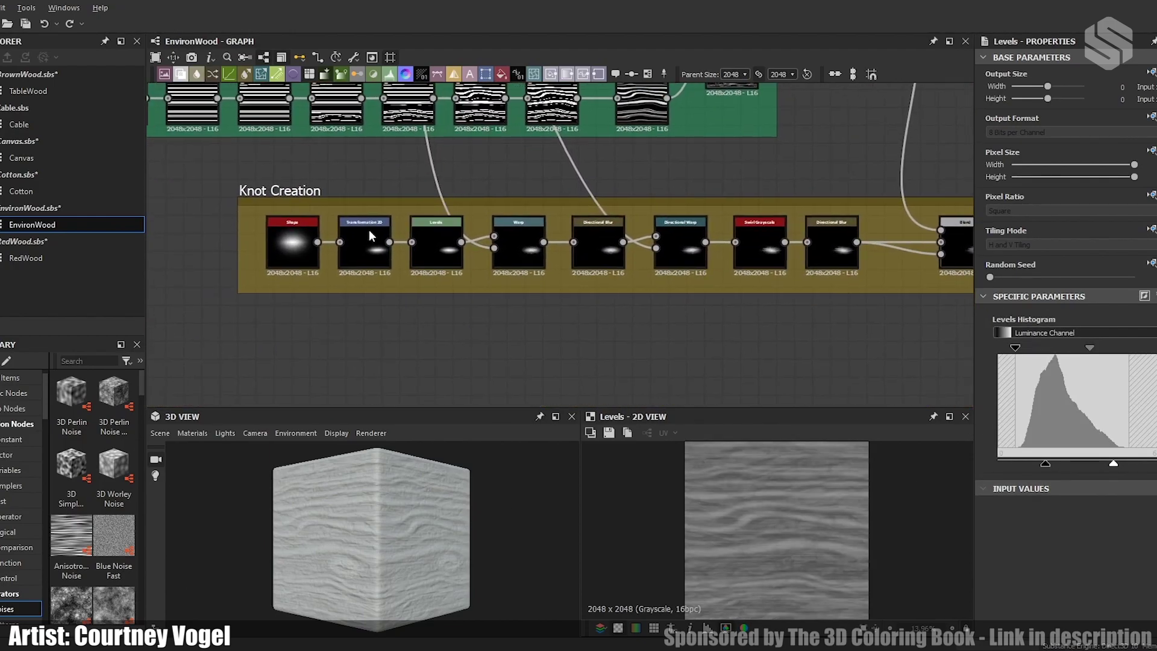
click(293, 252)
click(364, 247)
drag(826, 534, 827, 497)
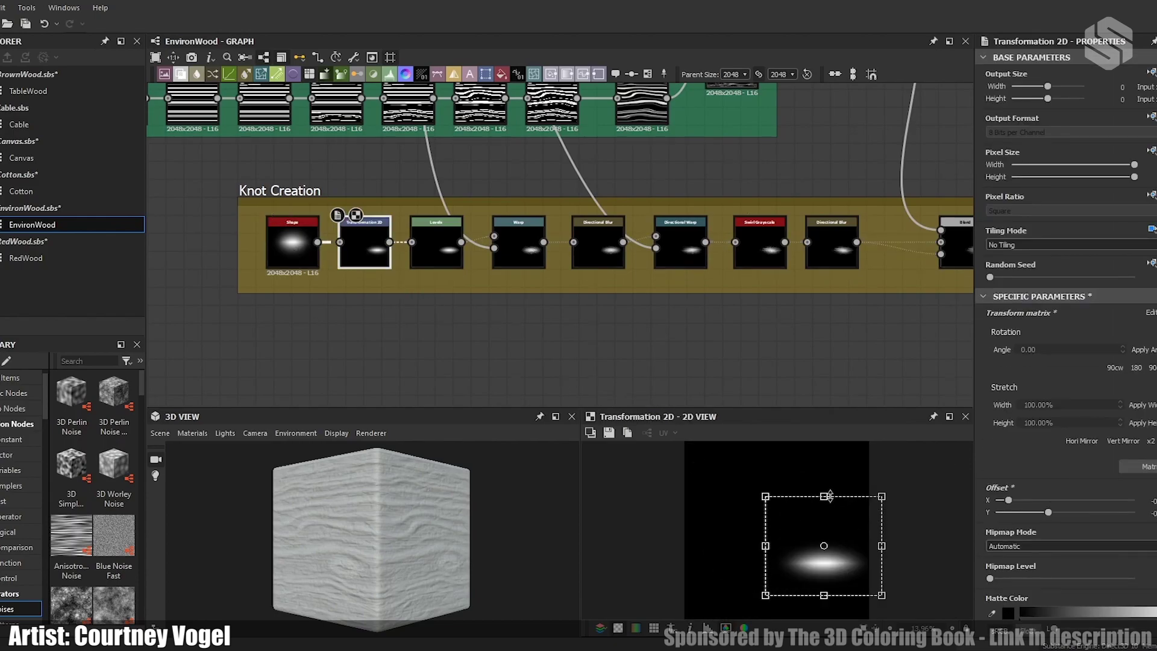
key(ctrl+z)
click(527, 330)
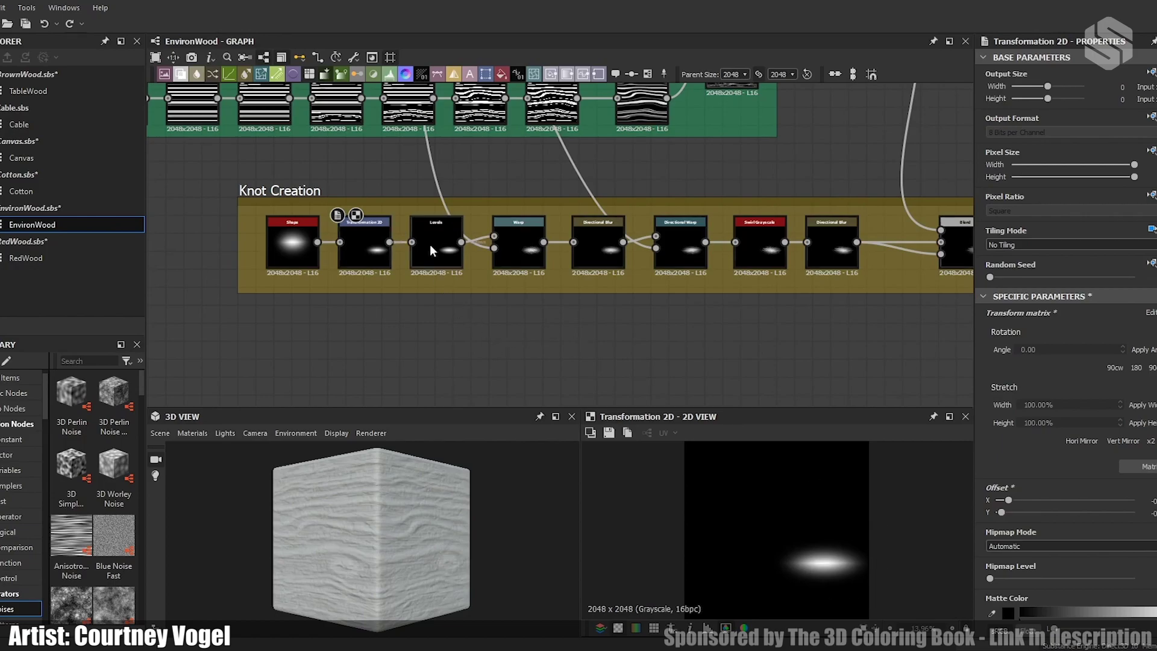
Step: Preview the Knot Creation frame's Levels and Warp nodes and trace the Warp node's incoming connection
click(429, 242)
click(528, 249)
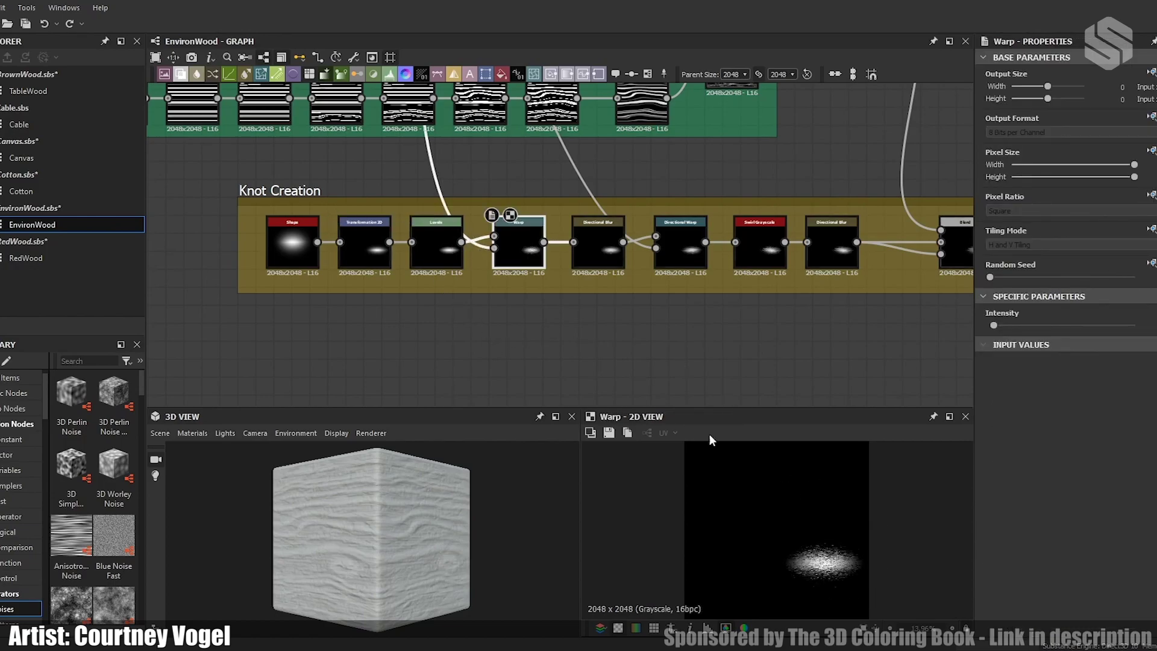
middle_drag(435, 107, 374, 165)
middle_drag(362, 103, 472, 277)
middle_drag(541, 302, 329, 27)
Step: Preview the Knot Creation frame's first Directional Blur, Directional Warp and Swirl Grayscale nodes, tracing the Directional Warp's incoming connection
click(471, 302)
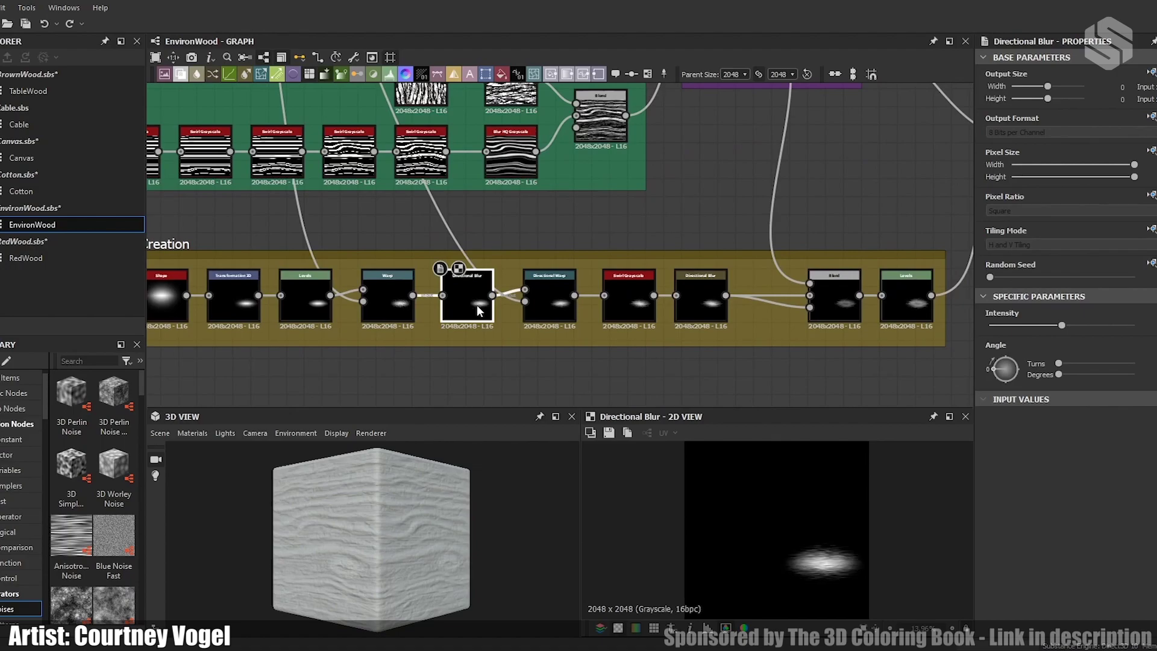
click(548, 295)
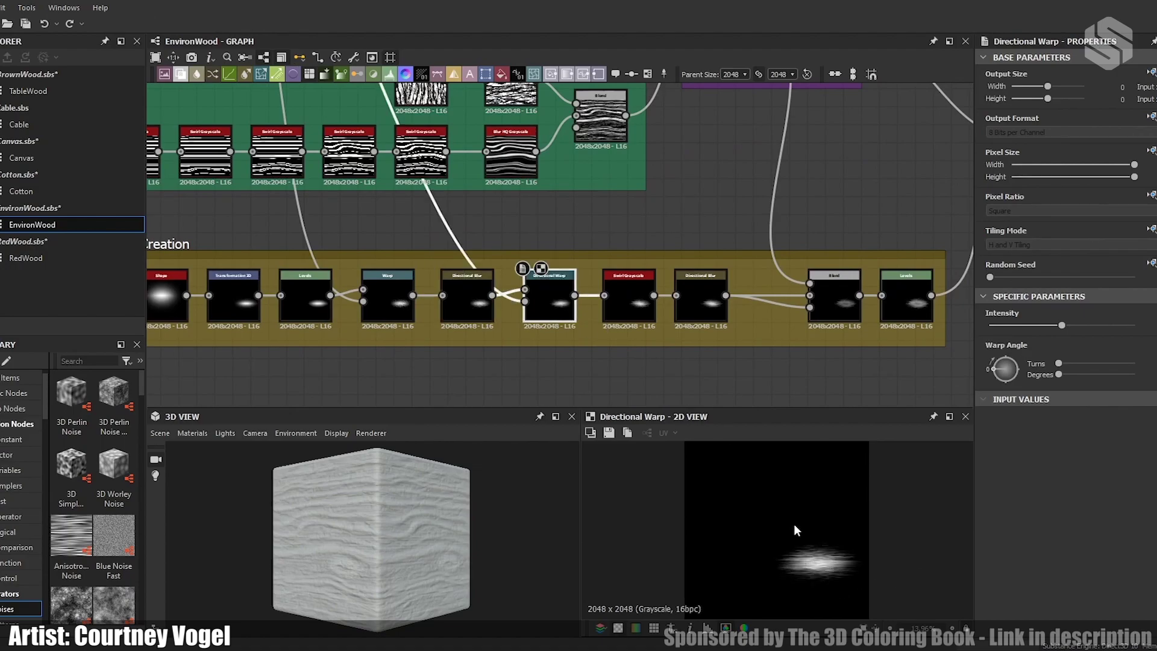
middle_drag(516, 218, 548, 147)
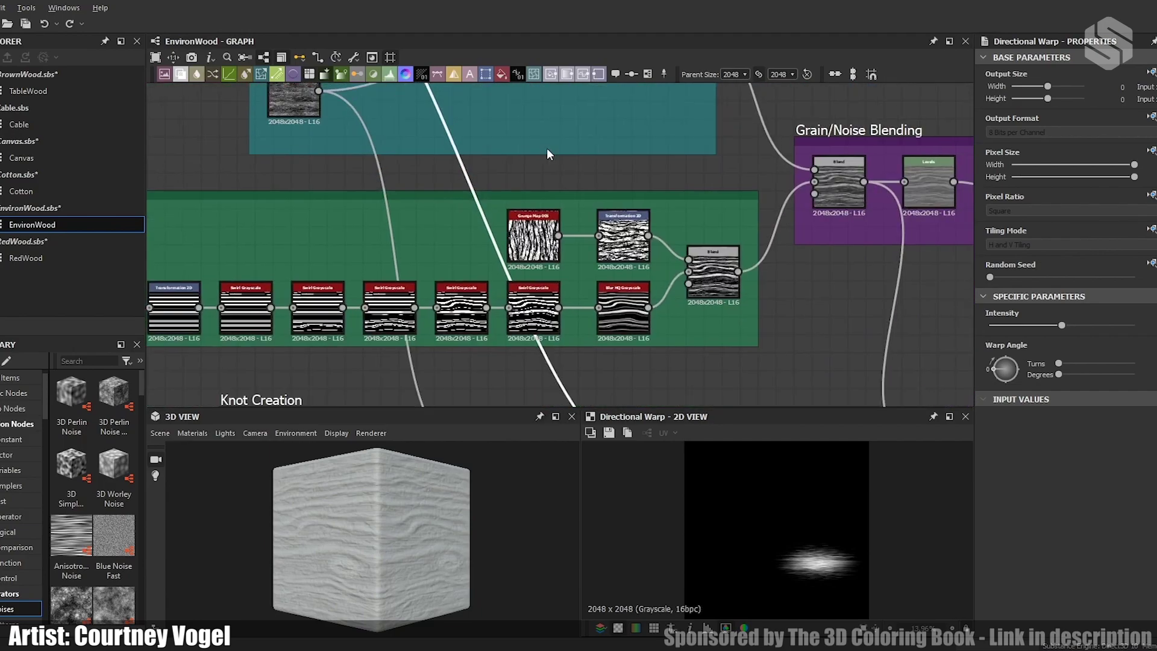
middle_drag(769, 346, 555, 121)
middle_drag(614, 233, 531, 283)
double_click(446, 271)
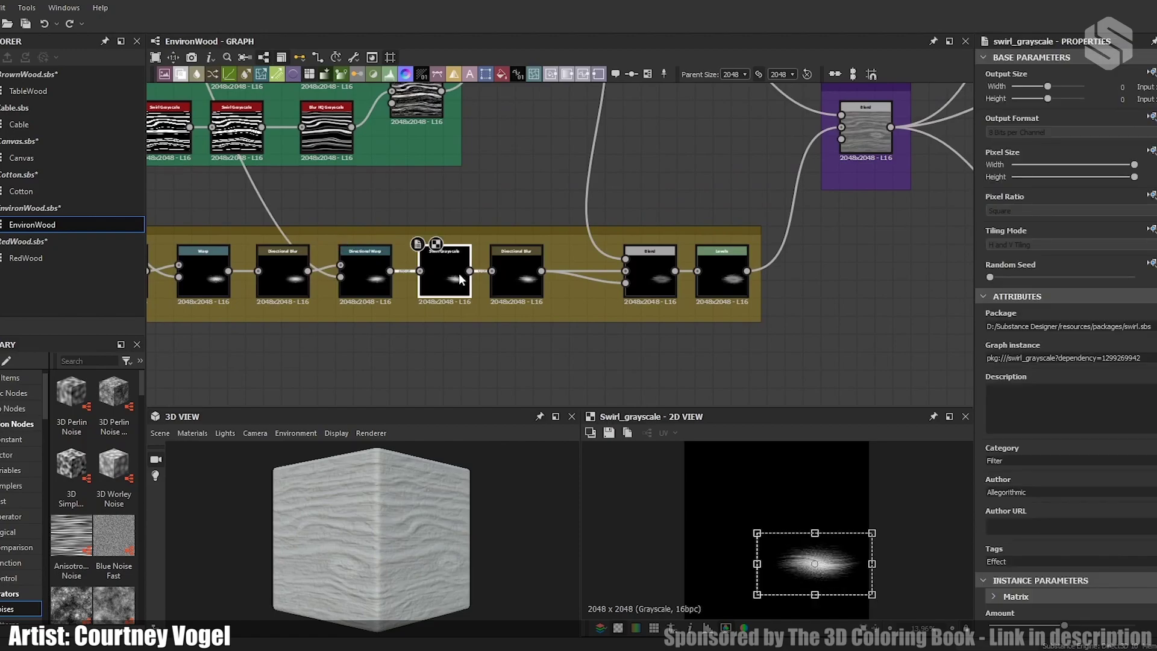
mouse_move(837, 564)
mouse_down()
mouse_move(825, 574)
mouse_move(844, 556)
mouse_move(844, 575)
mouse_up()
key(ctrl+z)
click(529, 305)
Step: Preview the Directional Blur, Blend and Levels nodes that finish the Knot Creation frame
double_click(519, 269)
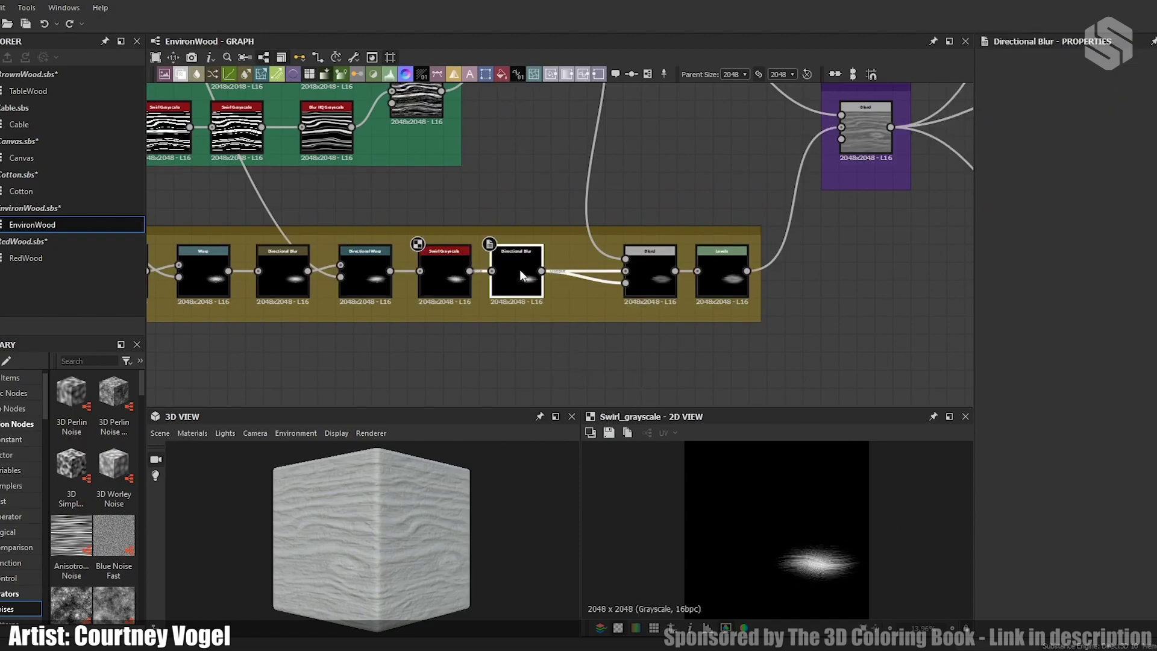
double_click(651, 282)
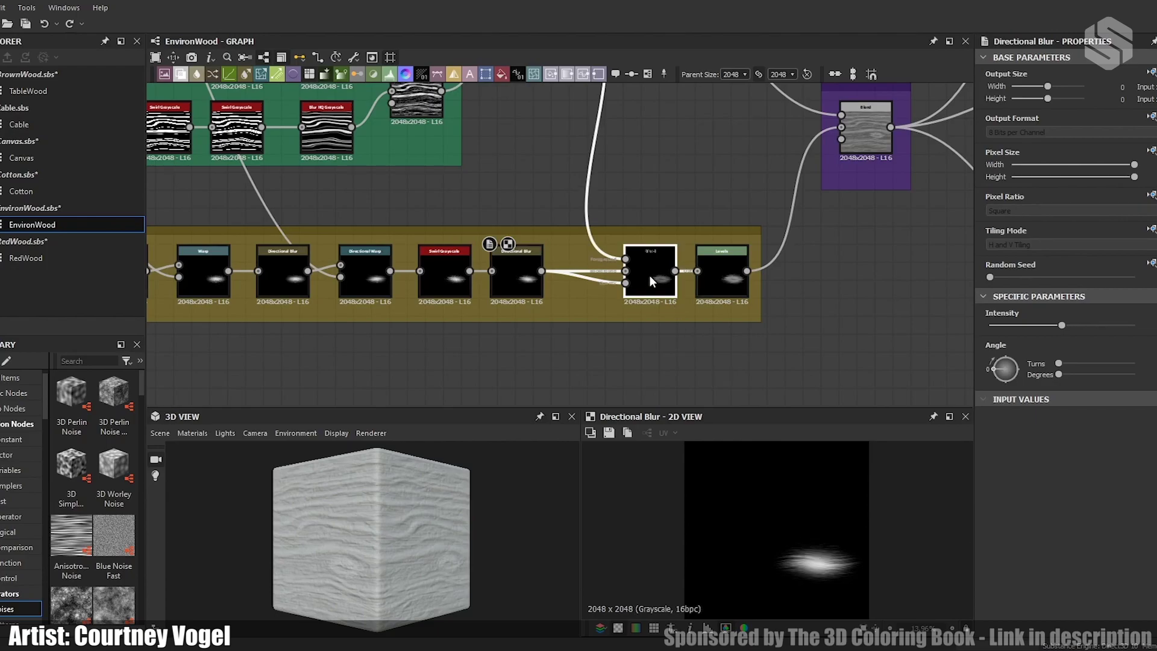
middle_drag(706, 208, 610, 270)
double_click(617, 328)
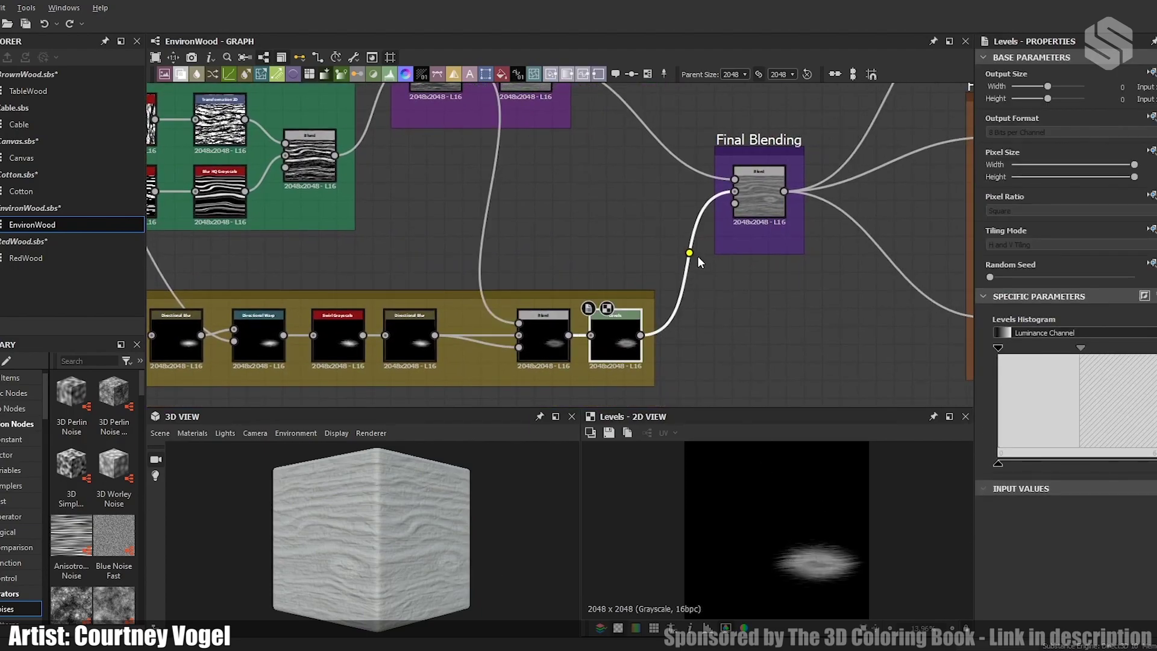
Step: Preview the Final Blending frame's Blend node and check the knot Levels node that feeds it
middle_drag(707, 260, 549, 342)
double_click(600, 271)
middle_drag(544, 301, 543, 275)
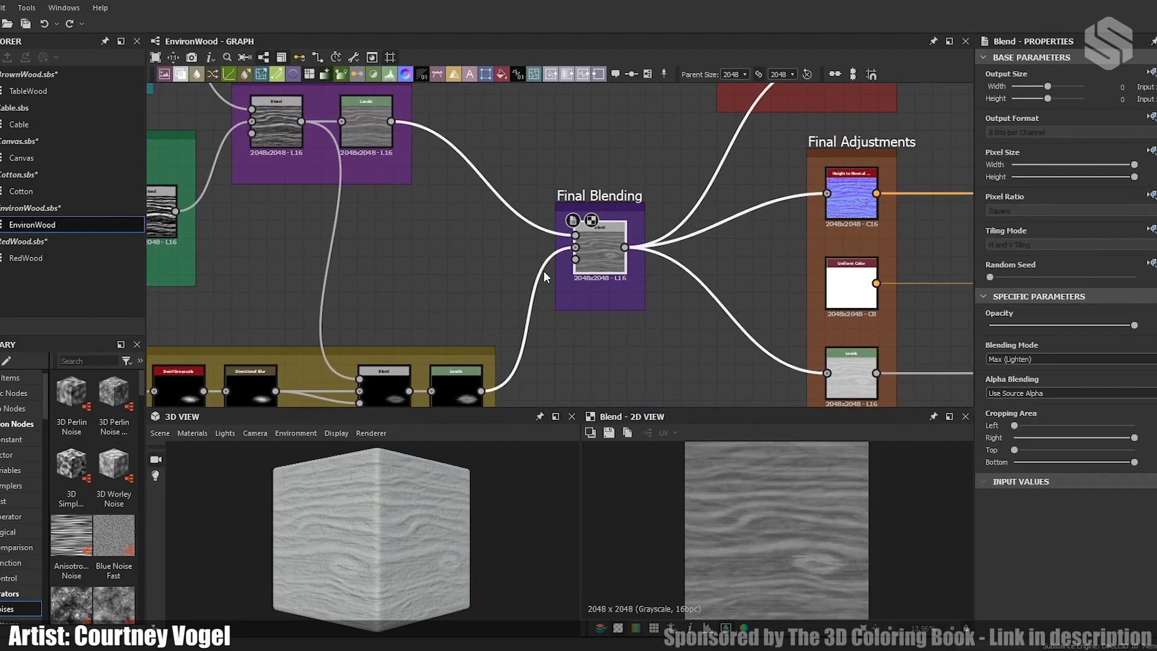
scroll(530, 268, down, 1)
click(479, 386)
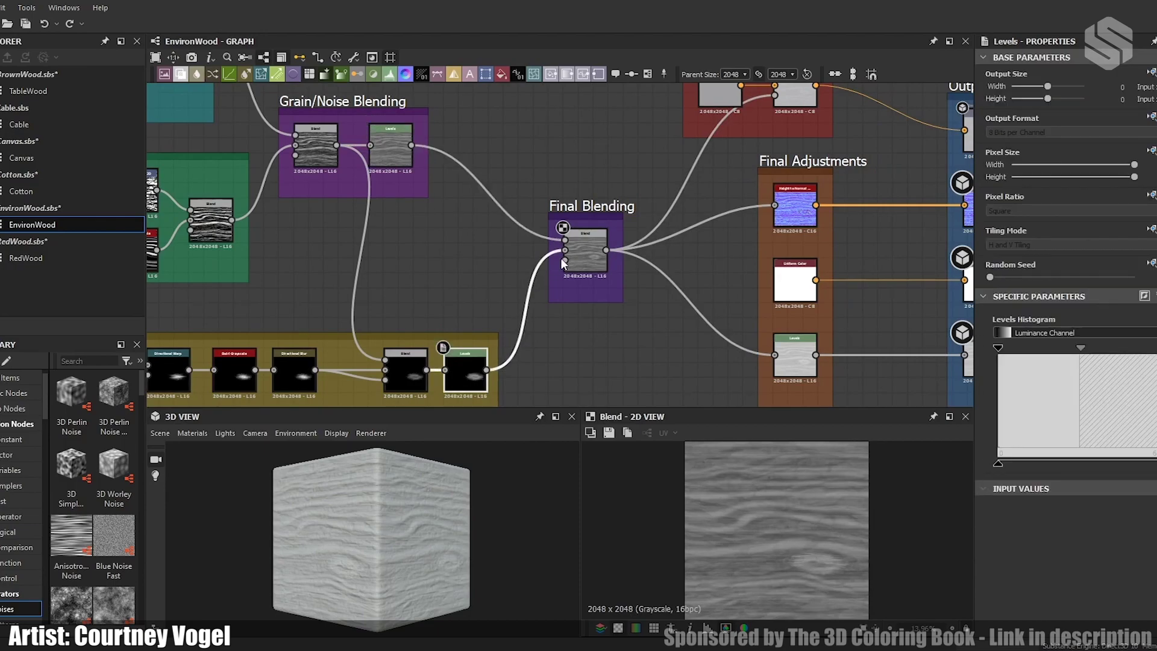
click(585, 259)
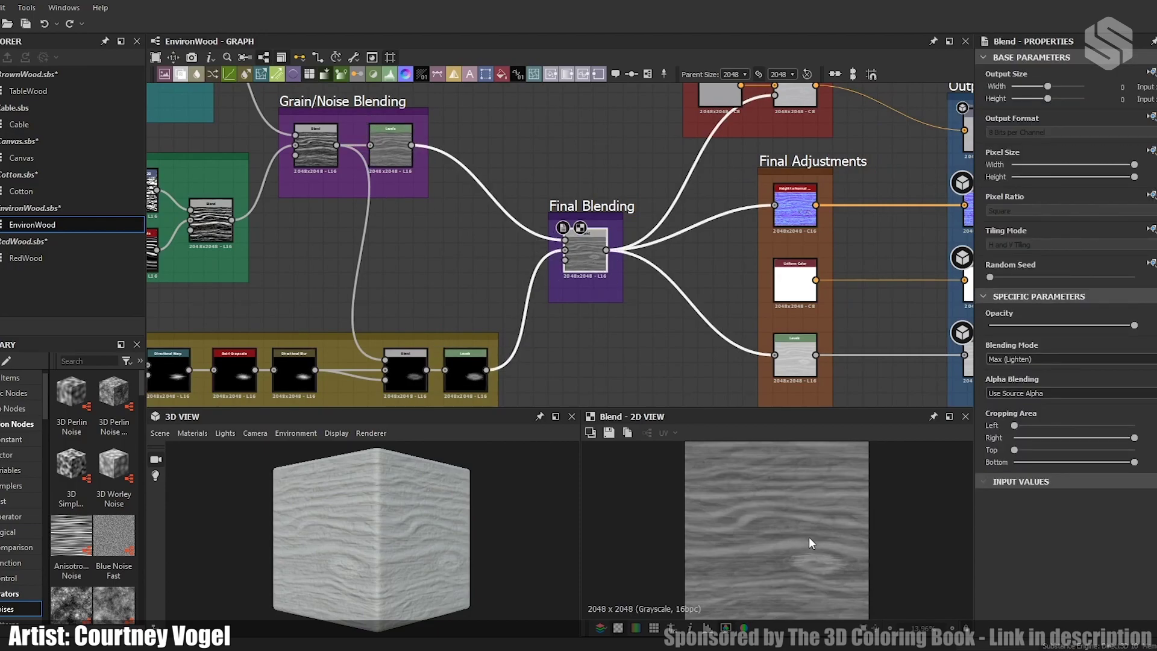
Step: Preview the Coloring frame's Blend node, which mixes the two Uniform Color nodes
middle_drag(743, 228, 446, 225)
middle_drag(460, 163, 346, 268)
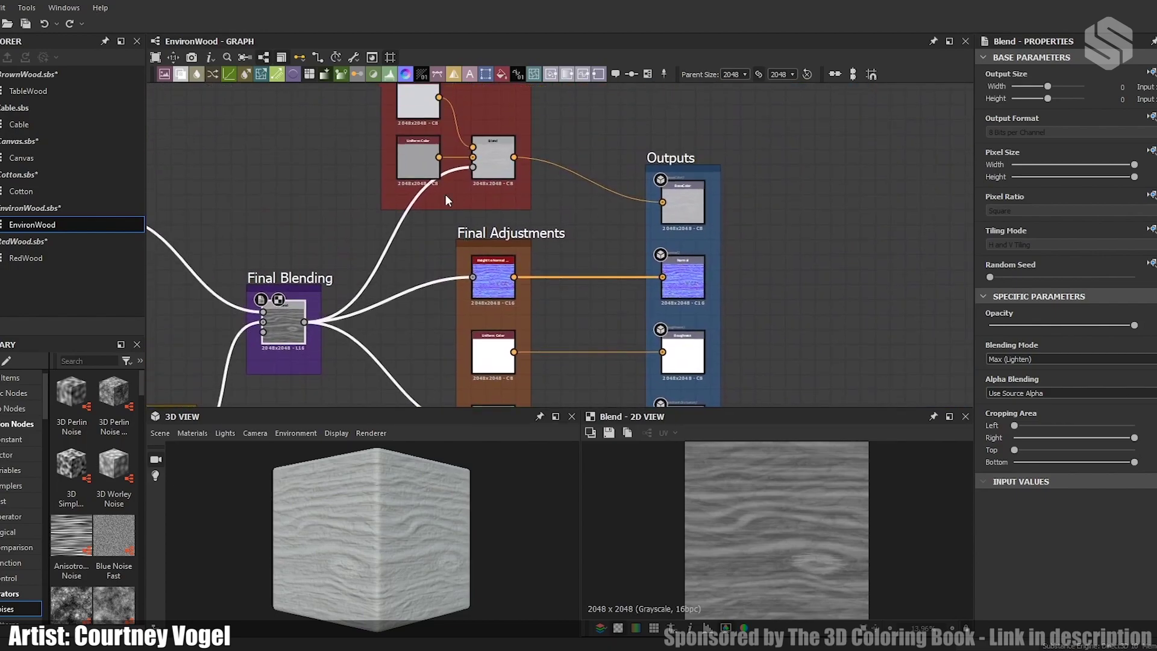
middle_drag(498, 154, 567, 231)
scroll(528, 146, up, 2)
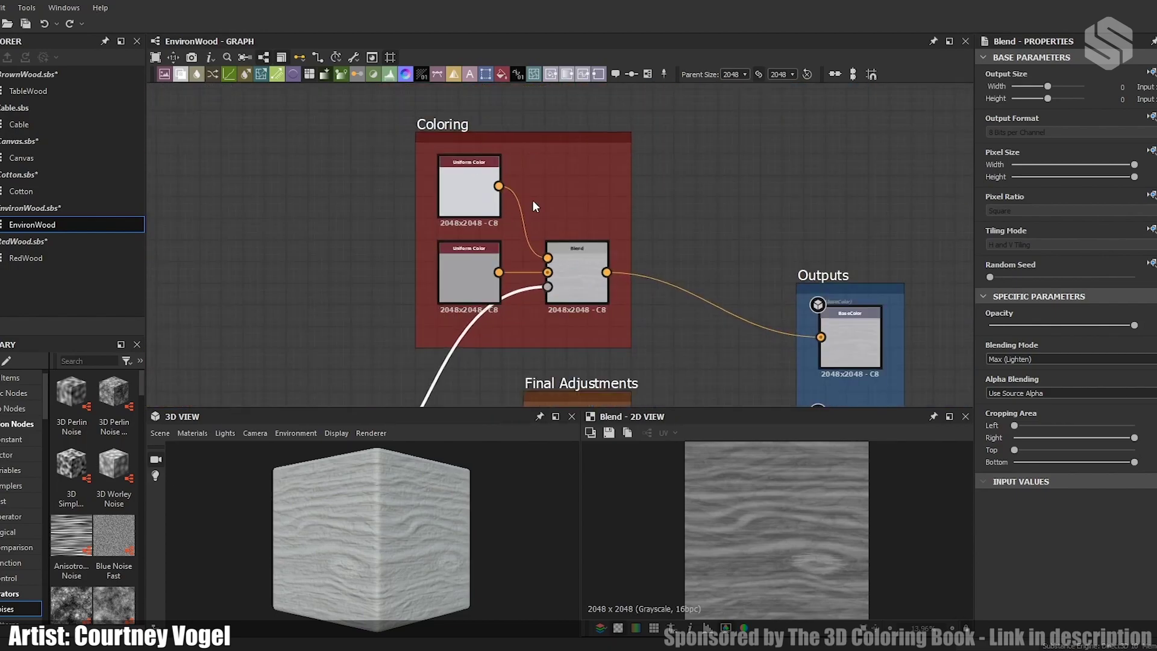
click(584, 286)
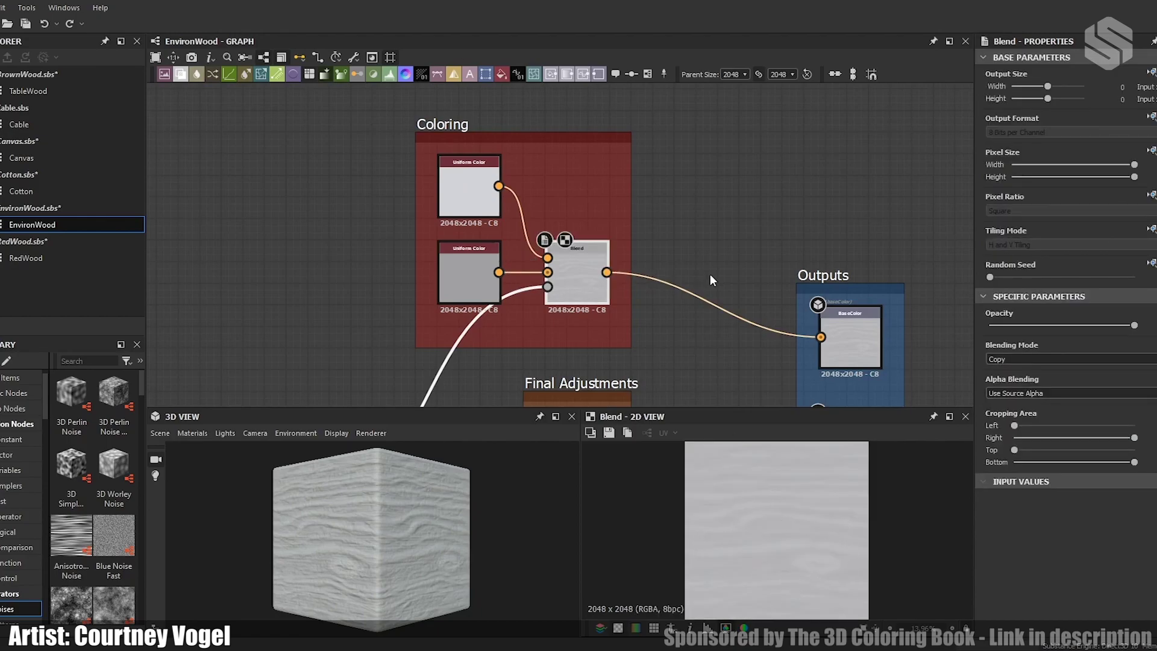
Step: Preview the Final Adjustments frame's Levels and Height to Normal nodes and the AmbientOcclusion output
middle_drag(696, 306, 614, 251)
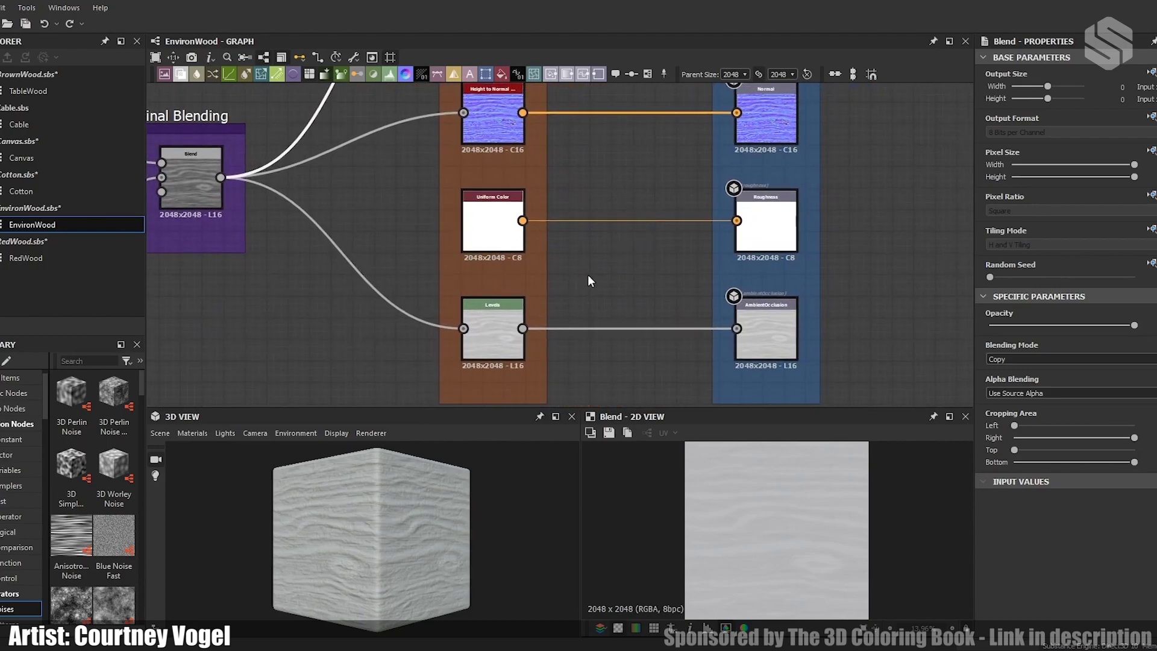
click(485, 338)
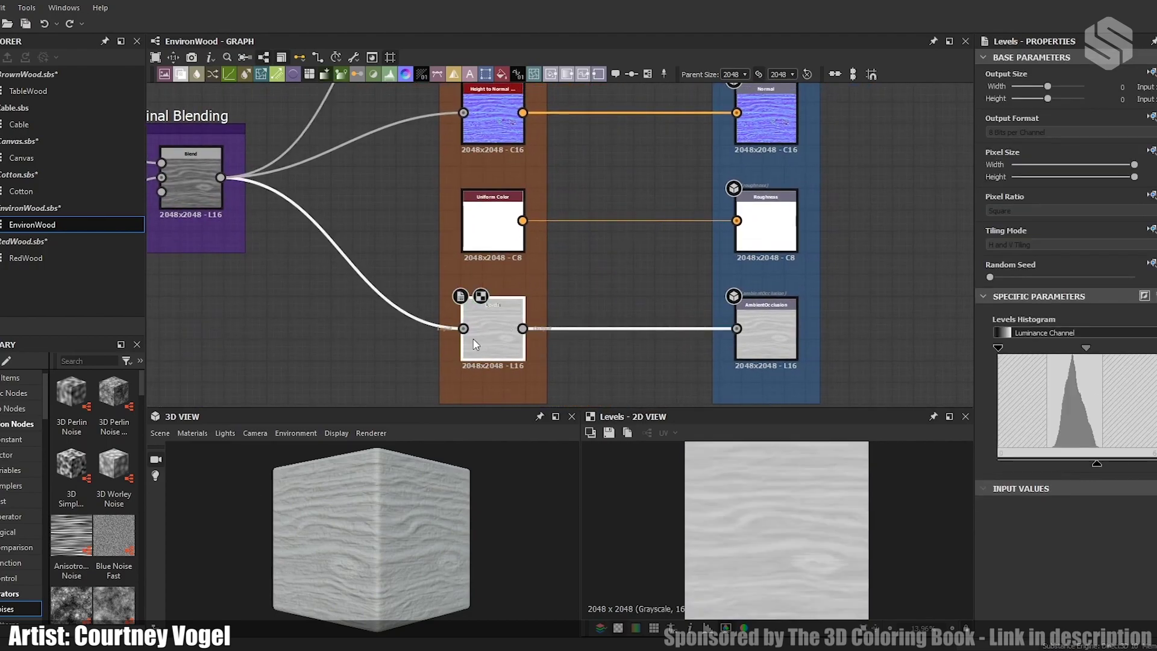
click(772, 324)
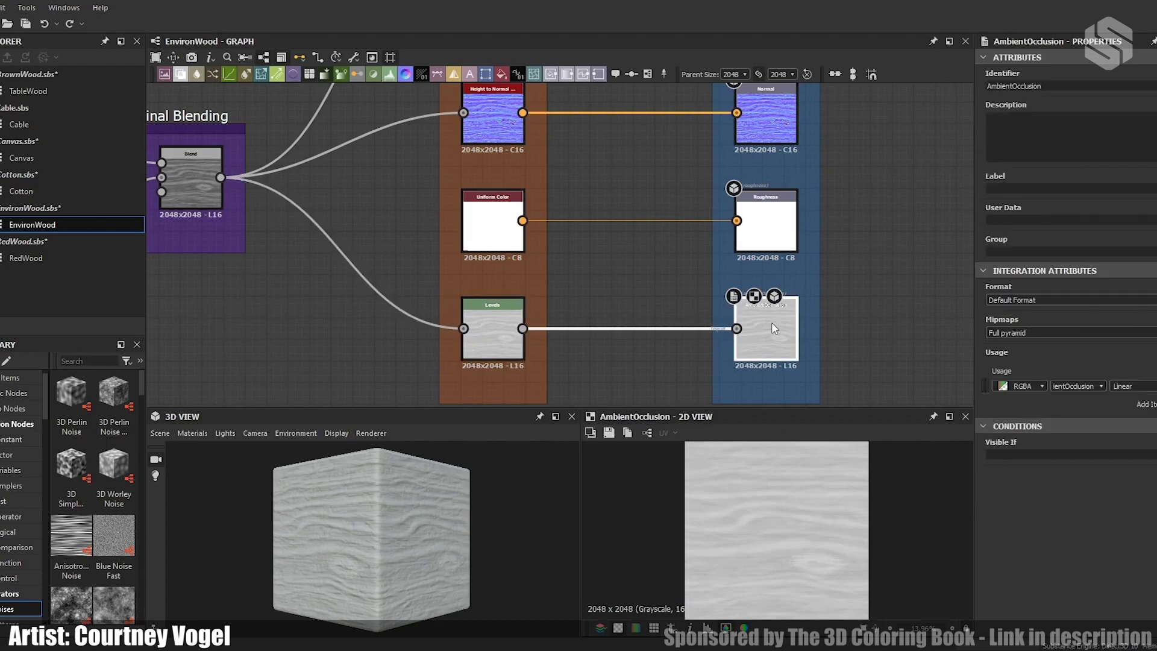
middle_drag(638, 159, 731, 250)
click(573, 202)
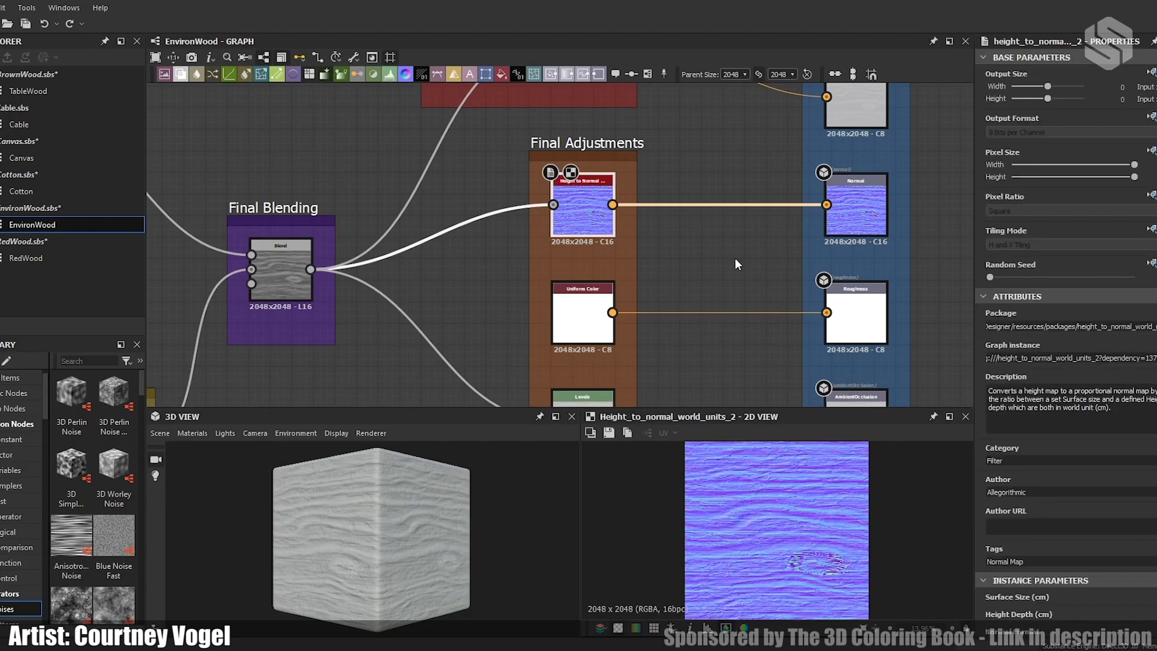
Step: Look over the whole EnvironWood graph and open the RedWood graph
scroll(705, 235, down, 6)
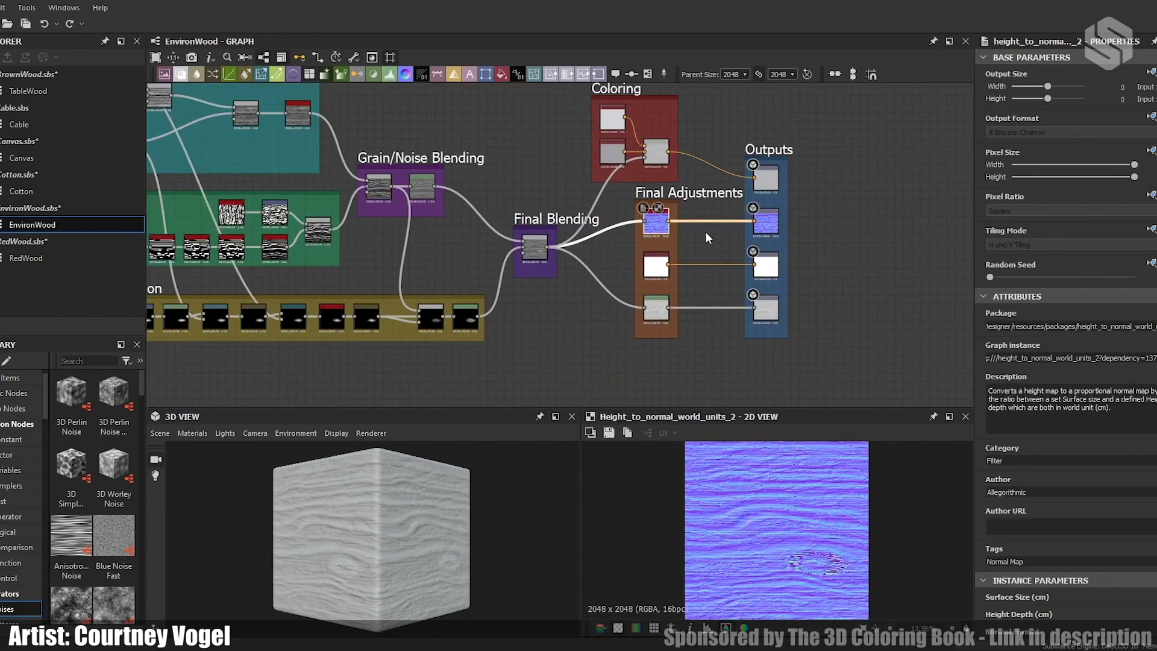
scroll(706, 235, down, 3)
middle_drag(502, 171, 602, 195)
scroll(564, 211, up, 2)
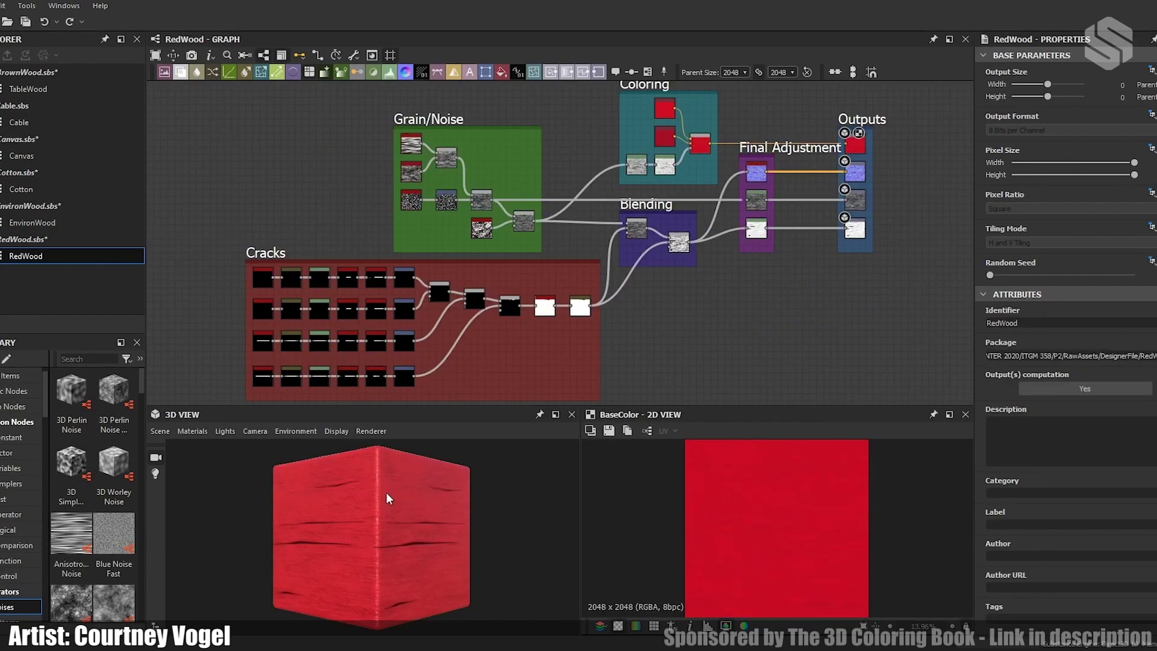
Step: Inspect the RedWood material's grain and cracks up close on the cube in the 3D view
drag(386, 493, 494, 489)
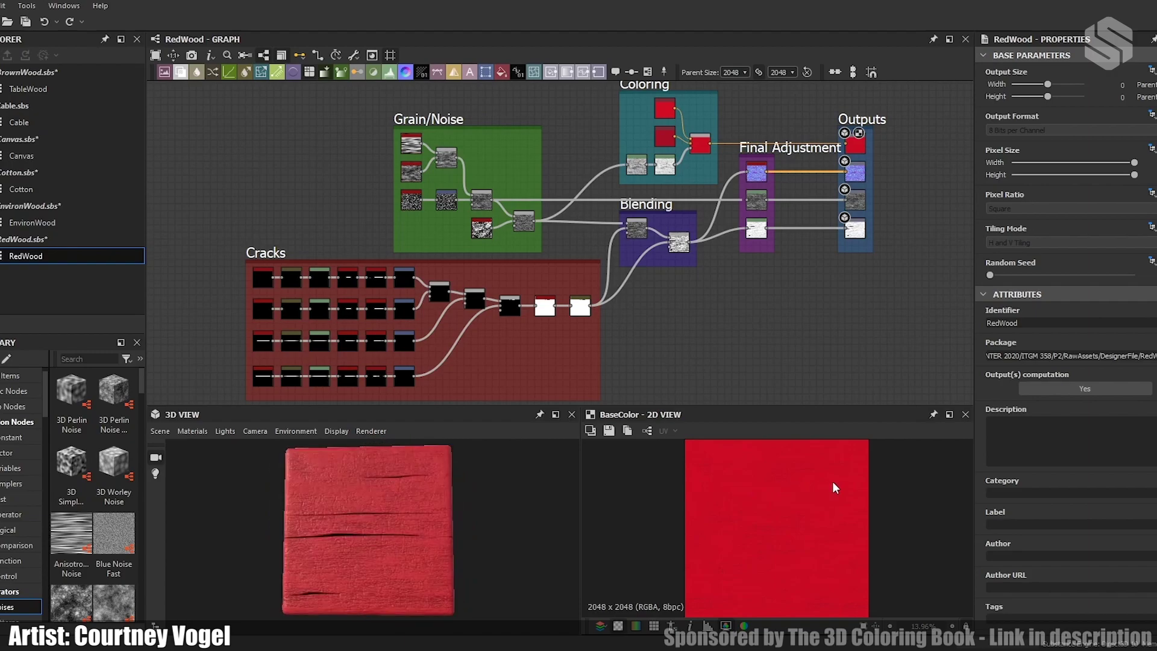
scroll(457, 506, up, 6)
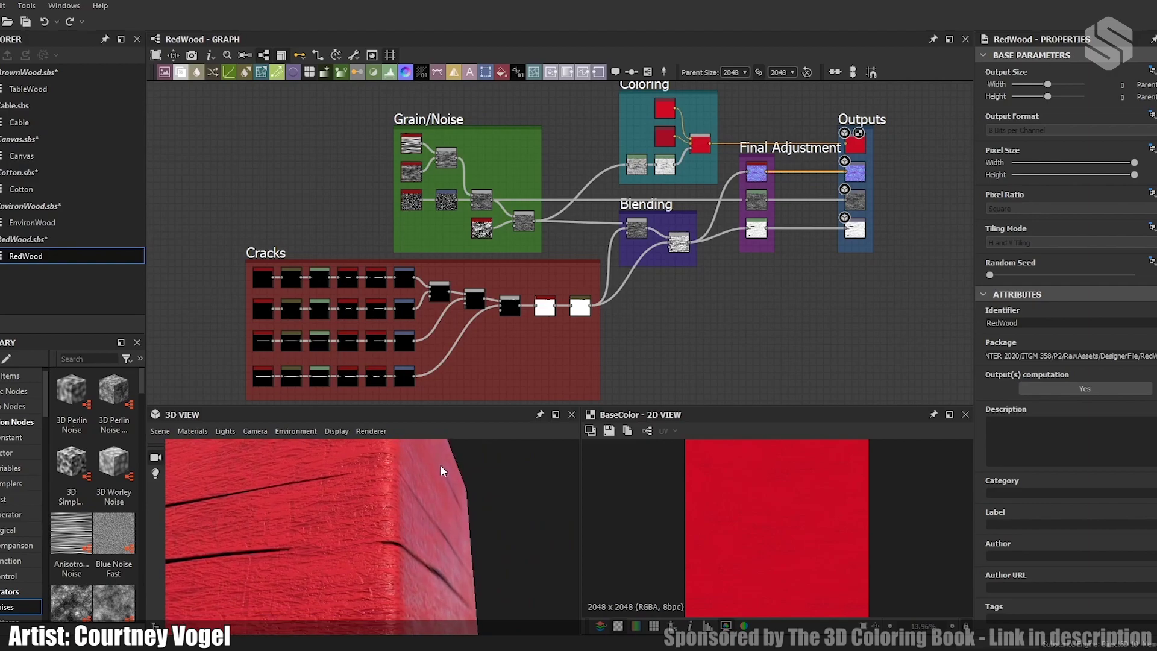
drag(459, 408, 458, 383)
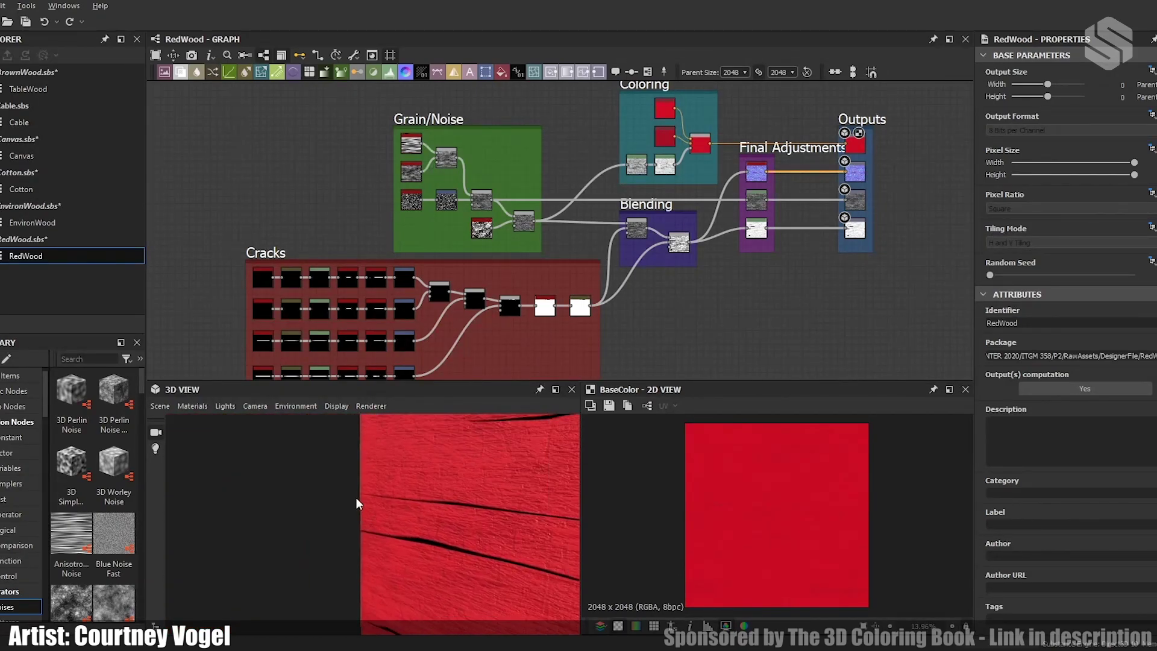
Step: Examine the RedWood cube from other angles and under rotated environment lighting, and restore the graph area's height
ctrl+shift+drag(391, 493, 427, 505)
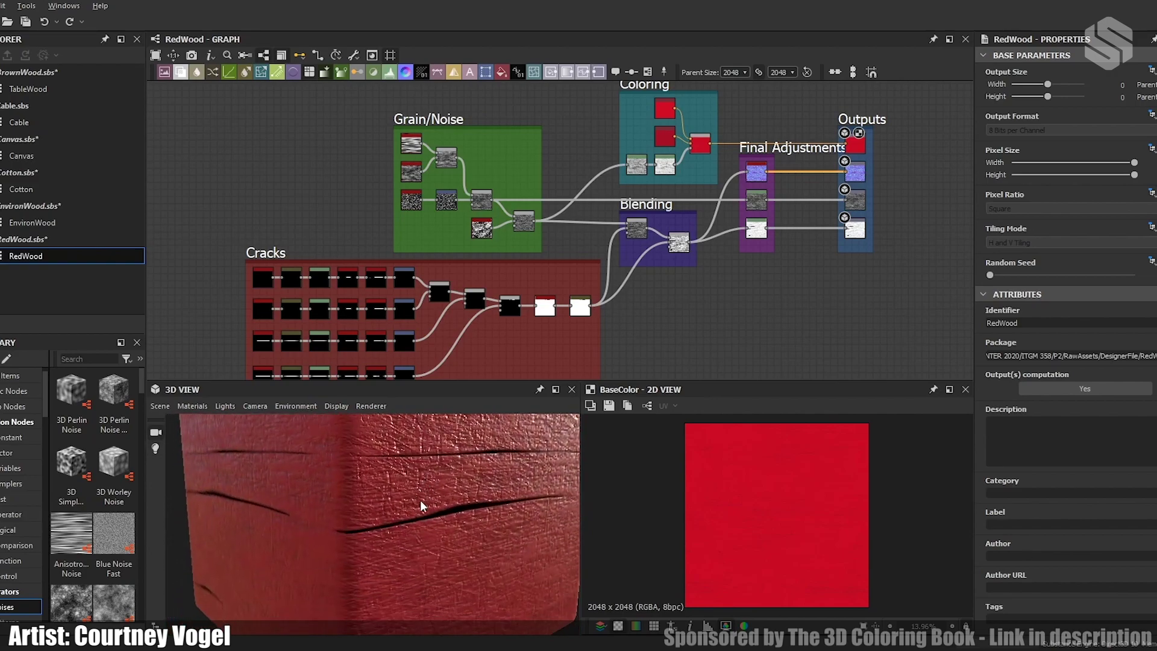
drag(443, 469, 436, 572)
scroll(434, 566, down, 3)
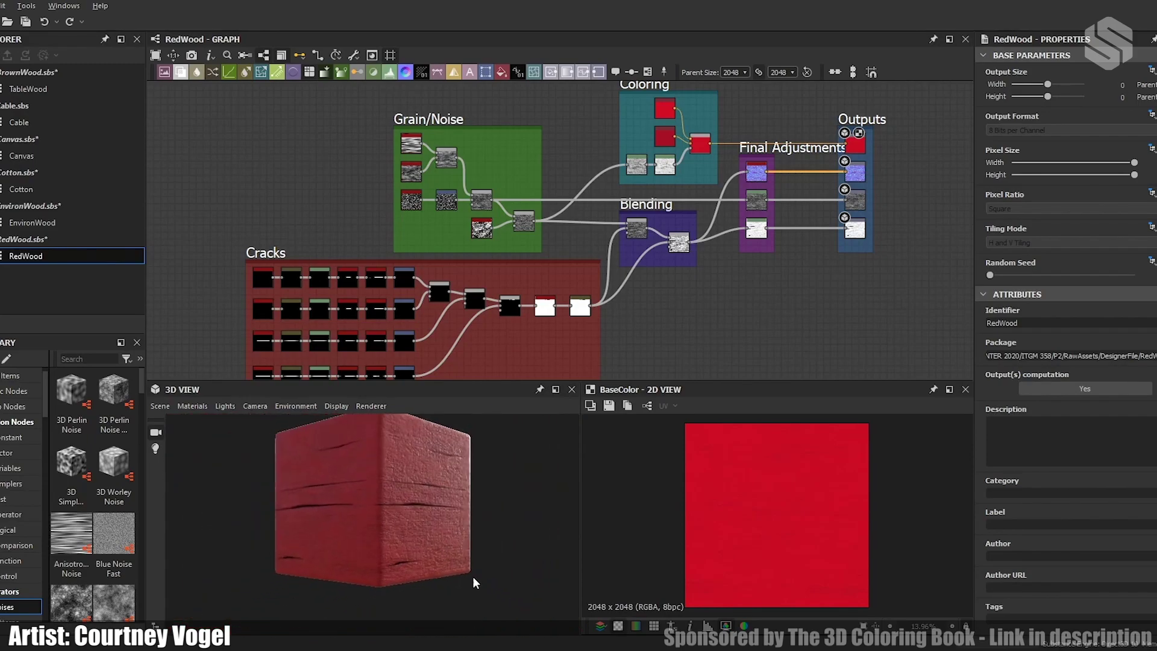
mouse_move(440, 522)
mouse_down()
mouse_move(534, 526)
mouse_move(521, 527)
mouse_up()
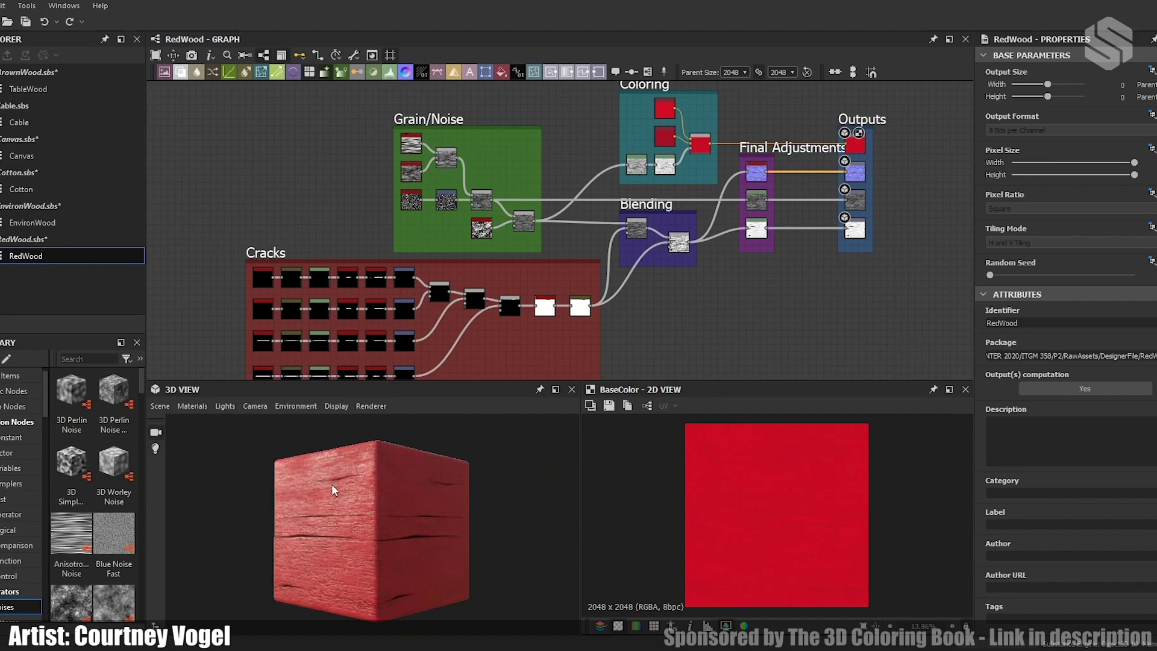
shift+drag(408, 511, 481, 520)
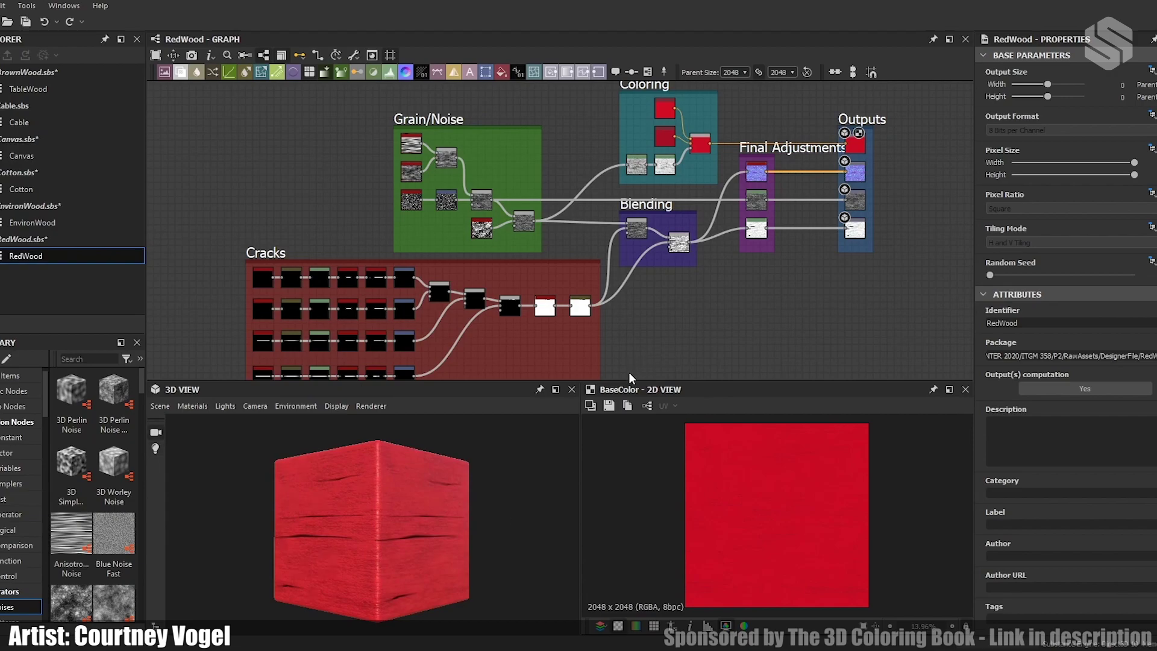
drag(628, 379, 628, 404)
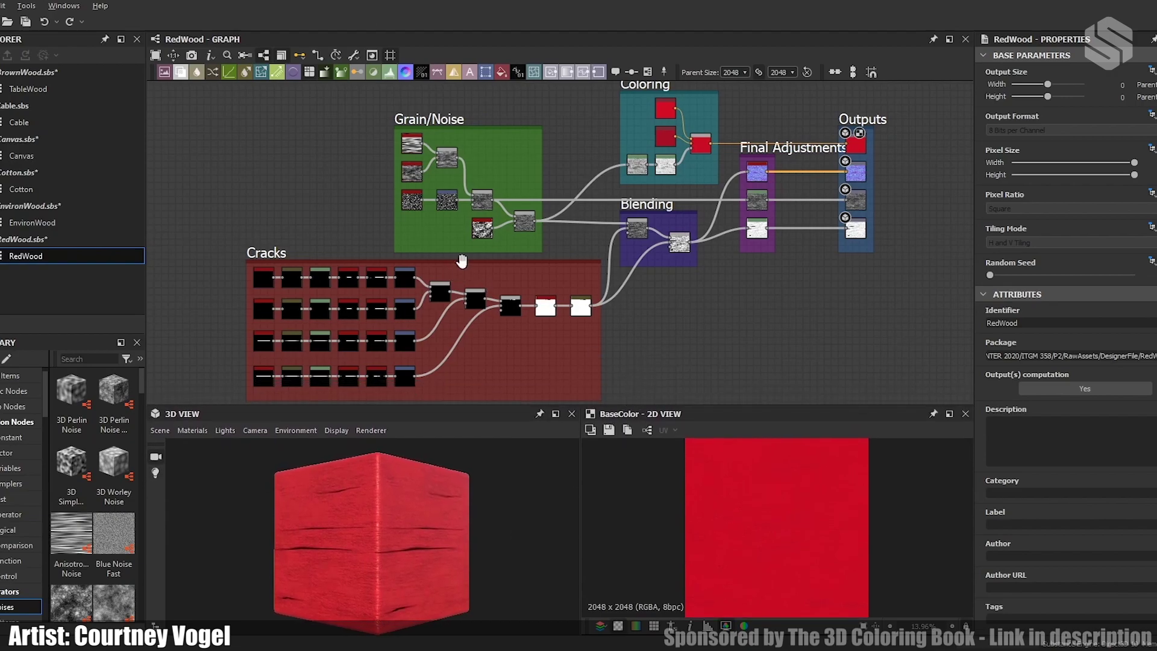
Step: Preview the Grain/Noise frame's Anisotropic Noise and Directional Noise 1 nodes and the Blend node combining them
middle_drag(482, 242, 624, 186)
middle_drag(659, 134, 624, 202)
scroll(628, 289, up, 5)
scroll(627, 300, up, 2)
double_click(378, 137)
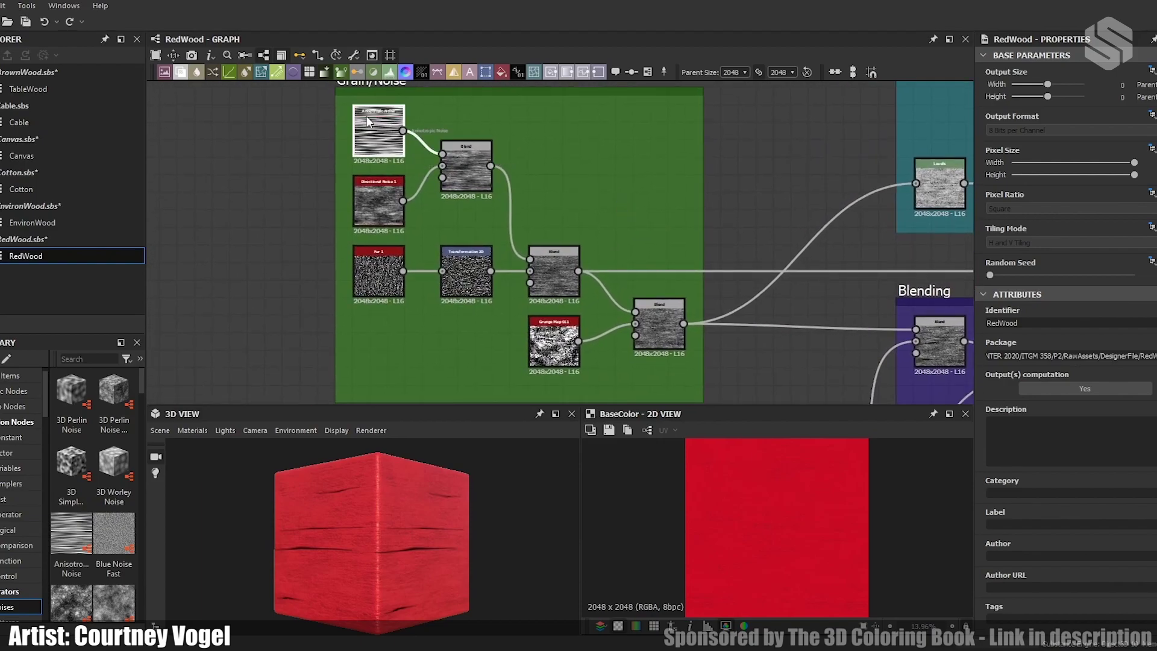
double_click(378, 205)
double_click(472, 174)
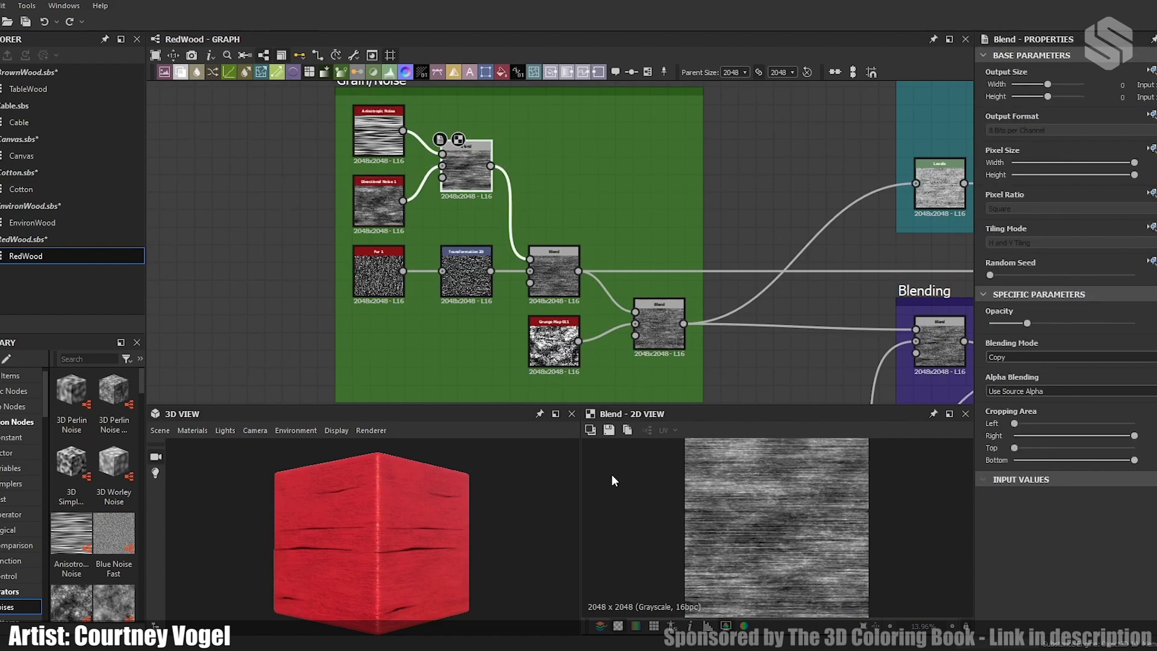
Step: Preview the Grain/Noise frame's Fur 1 node and its connected Transformation 2D node
double_click(370, 268)
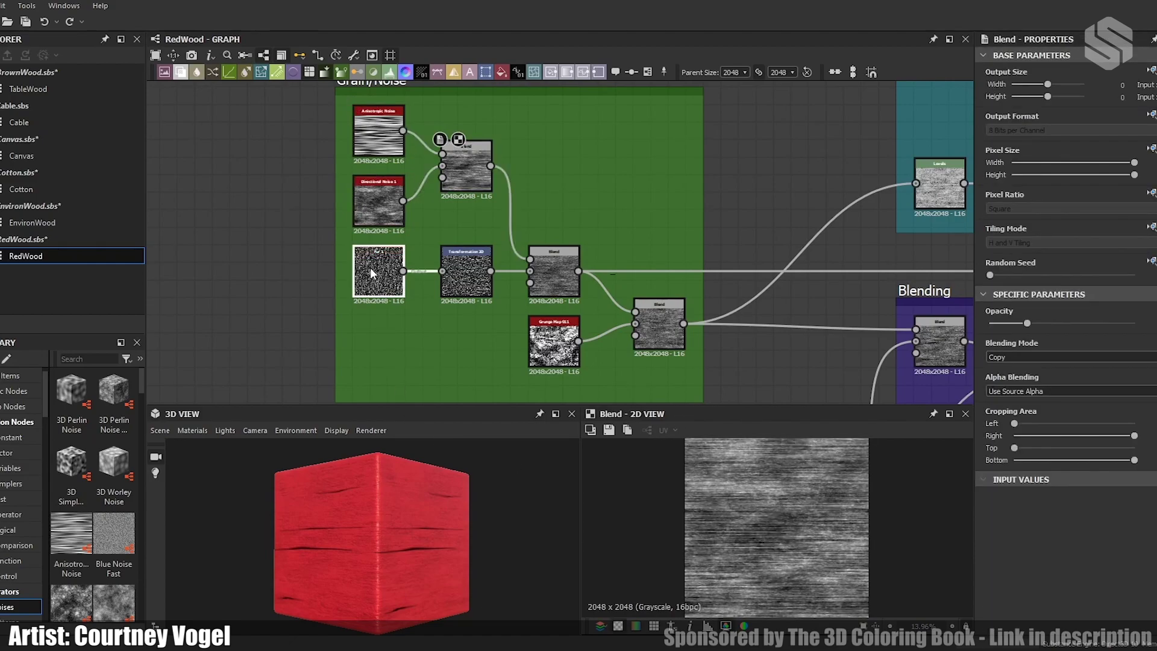
double_click(466, 272)
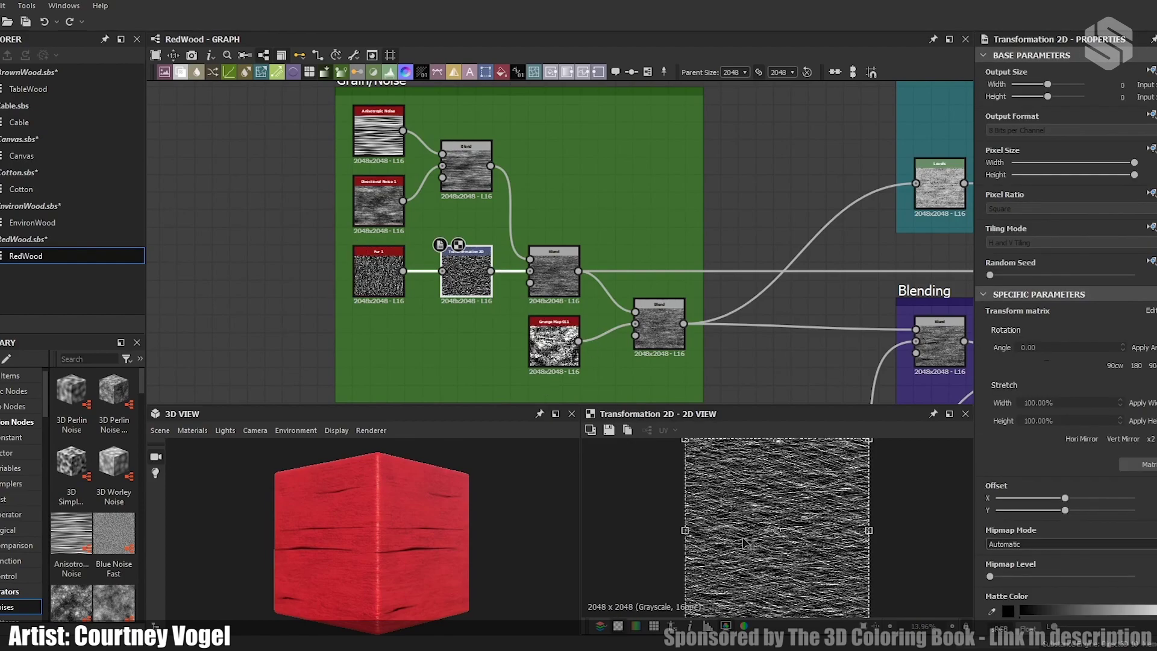
Step: Preview the Grain/Noise frame's Grunge Map 011 node and the final Blend node that combines it with the blended noise
click(559, 277)
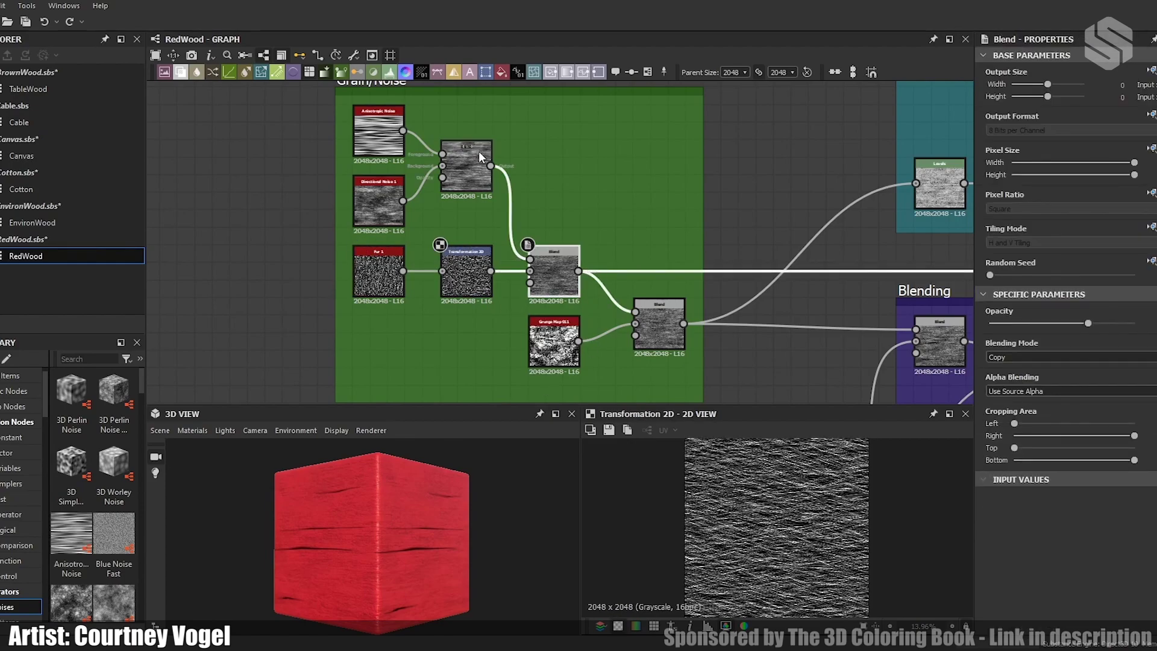
double_click(554, 342)
middle_drag(654, 321, 510, 284)
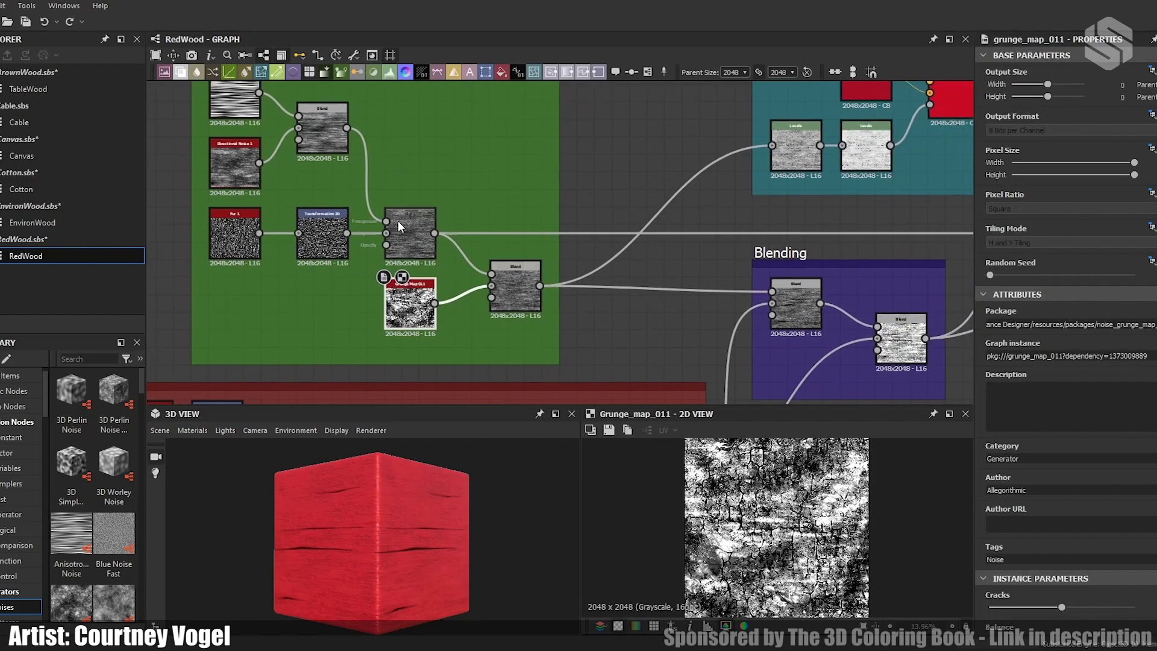
double_click(523, 276)
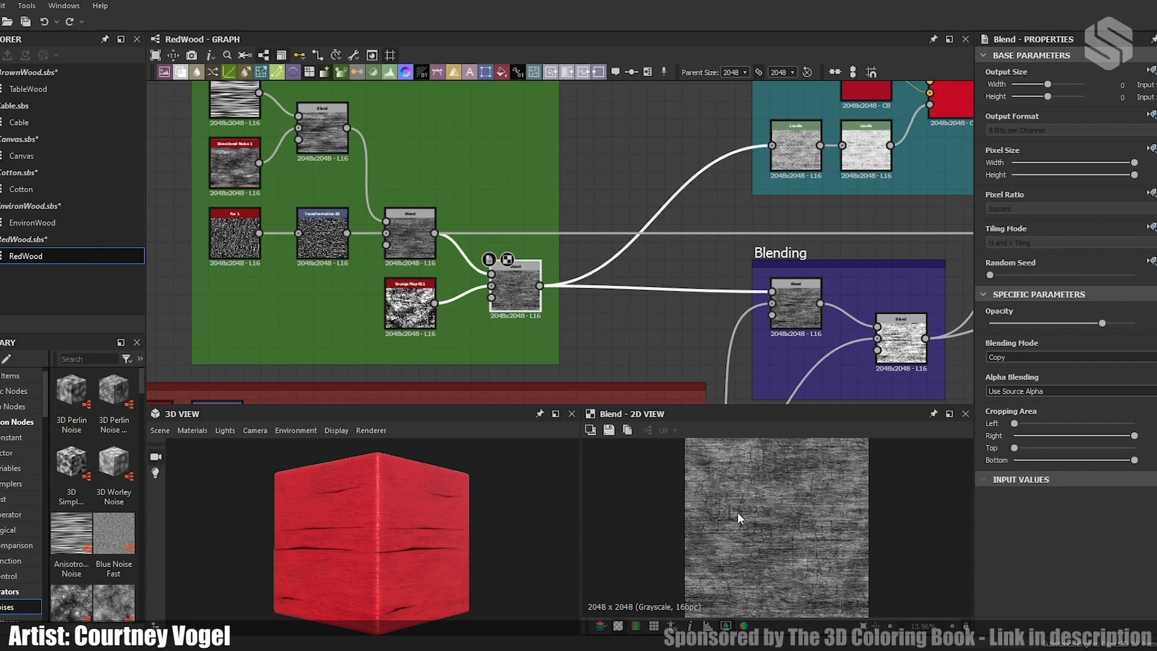
Step: Preview the Coloring frame's two Levels nodes and the Blend node that mixes the two red uniform colors
middle_drag(703, 190, 494, 295)
double_click(494, 294)
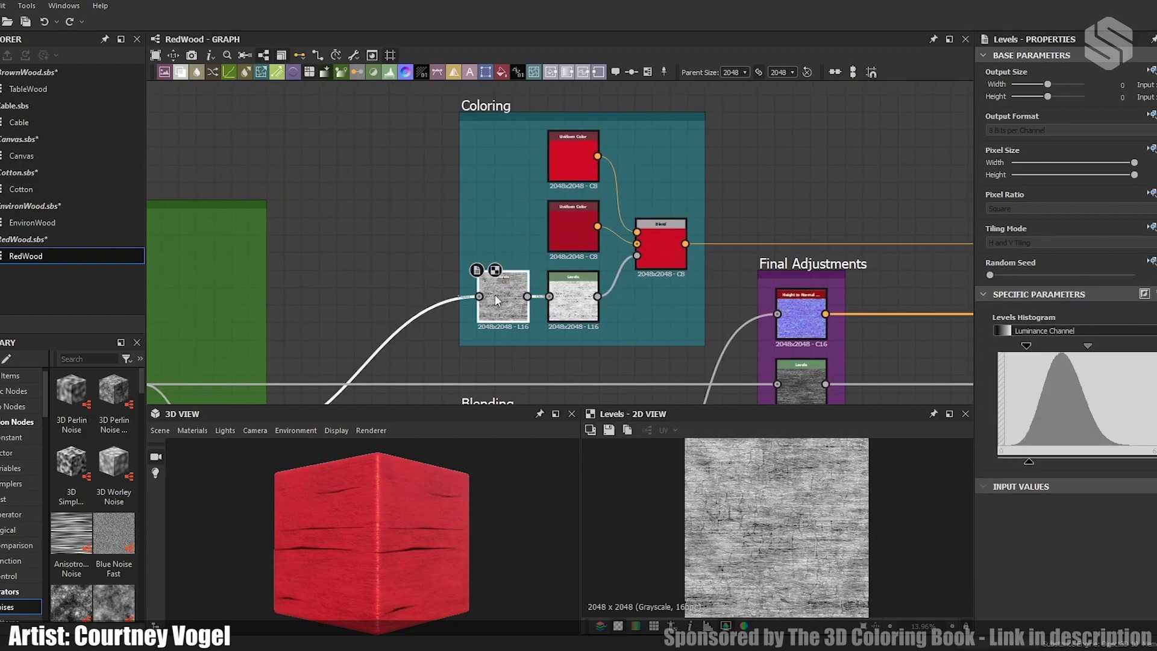
double_click(573, 293)
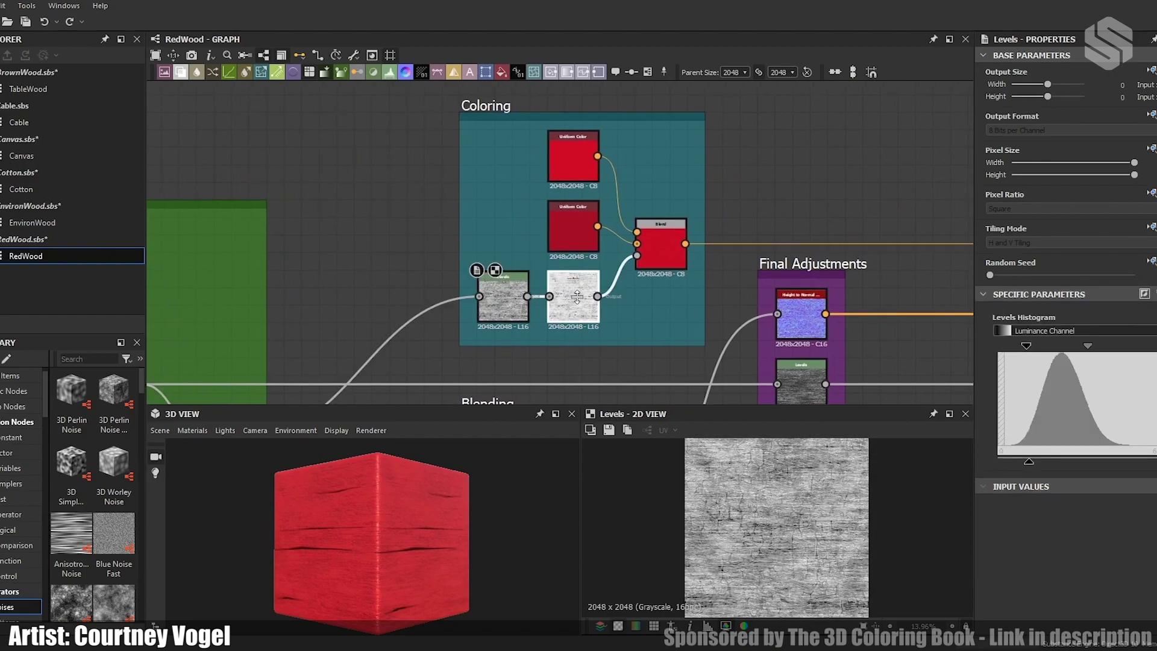
double_click(660, 256)
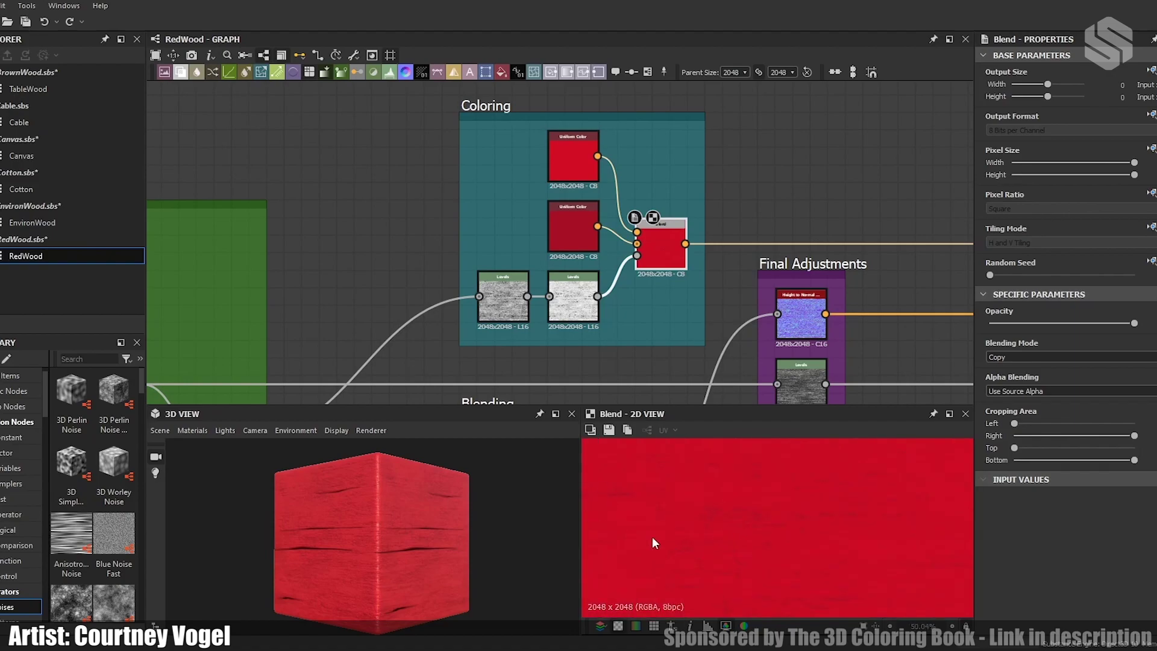
scroll(882, 513, down, 5)
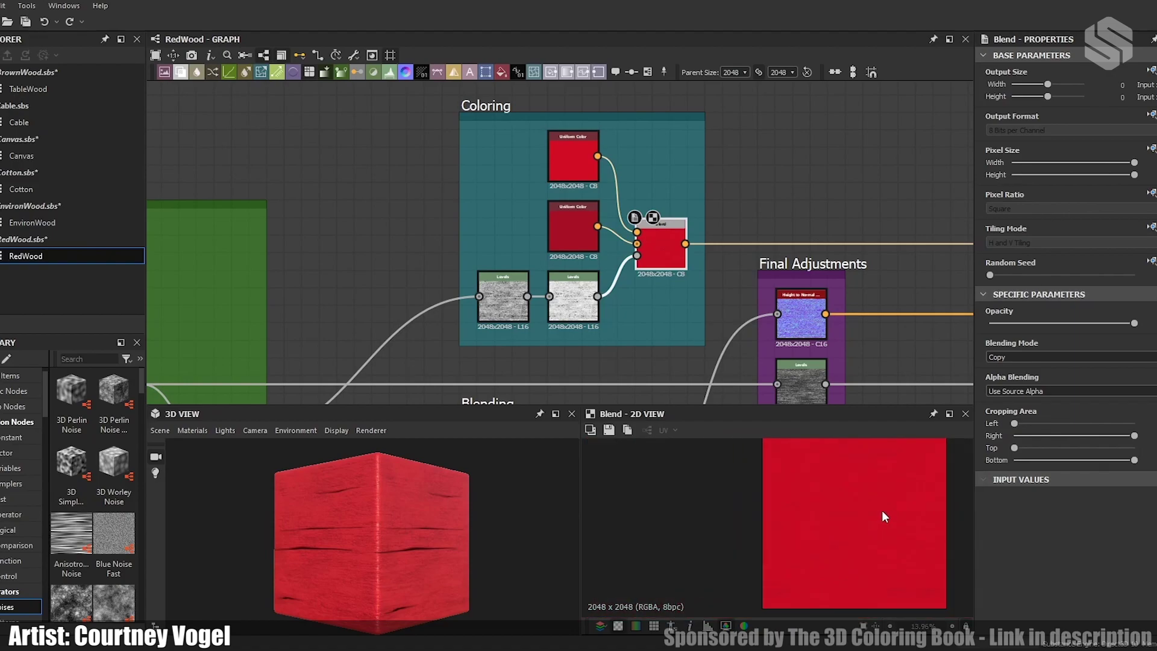
Step: Preview the Shape, Directional Blur and Levels nodes in the first row of the Cracks frame
middle_drag(745, 286, 692, 202)
click(366, 187)
middle_drag(366, 186, 603, 175)
scroll(591, 170, down, 3)
click(428, 118)
double_click(381, 124)
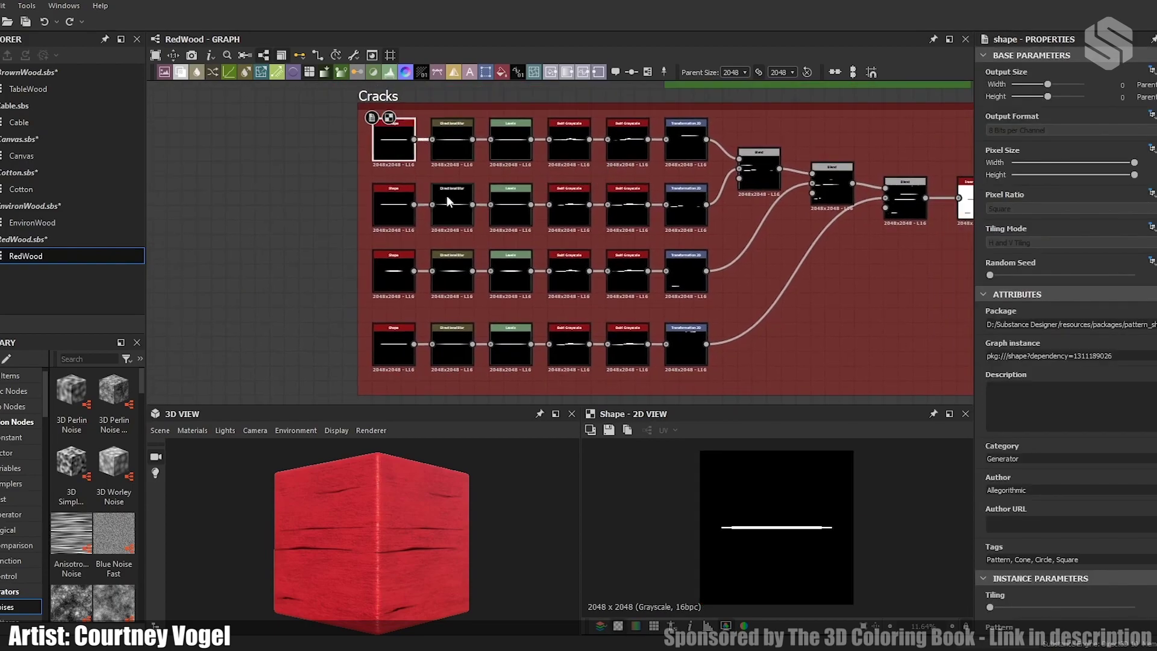
double_click(461, 141)
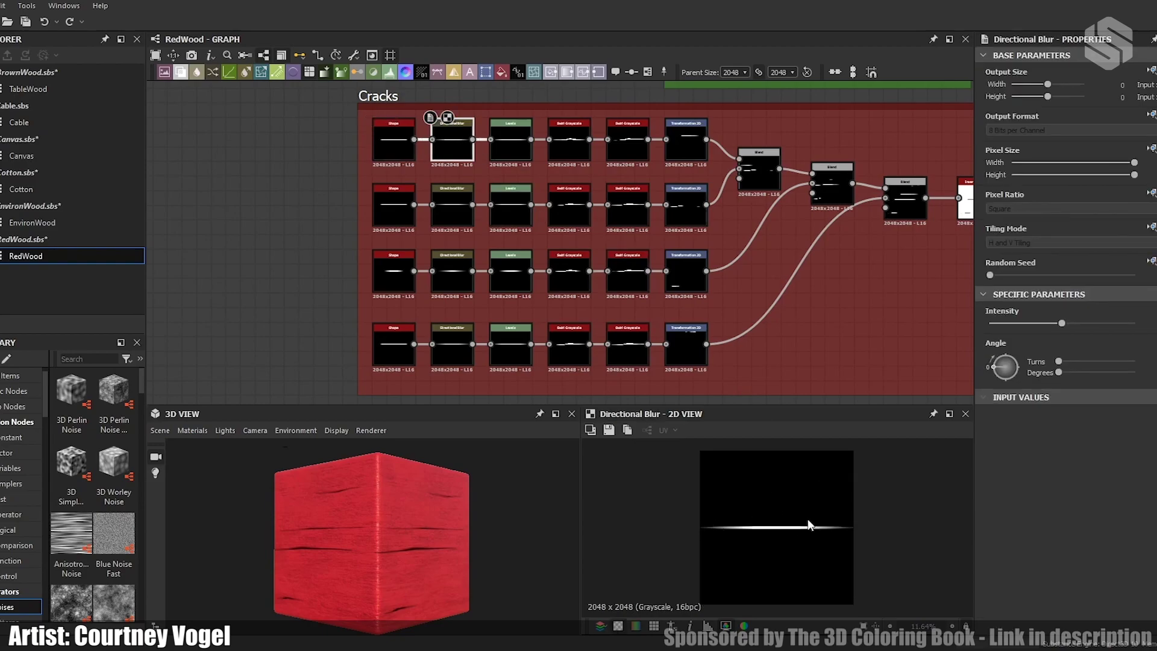
double_click(514, 150)
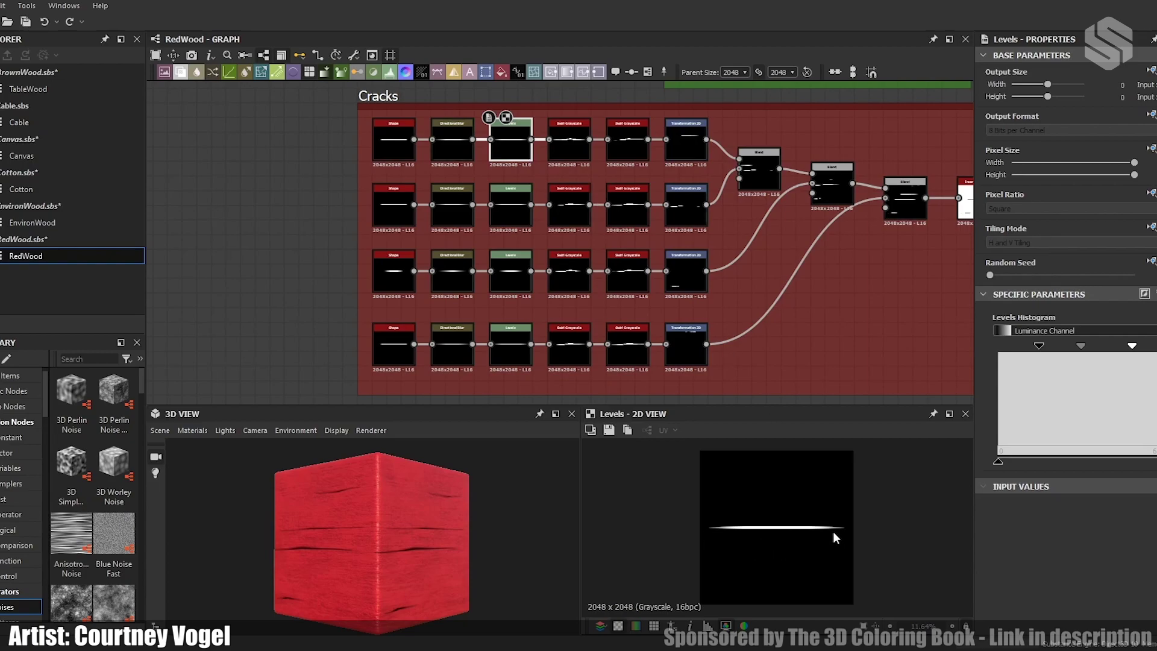
Step: Preview the first crack row's Swirl Grayscale nodes and its Transformation 2D node
double_click(578, 124)
drag(804, 540, 773, 543)
click(622, 144)
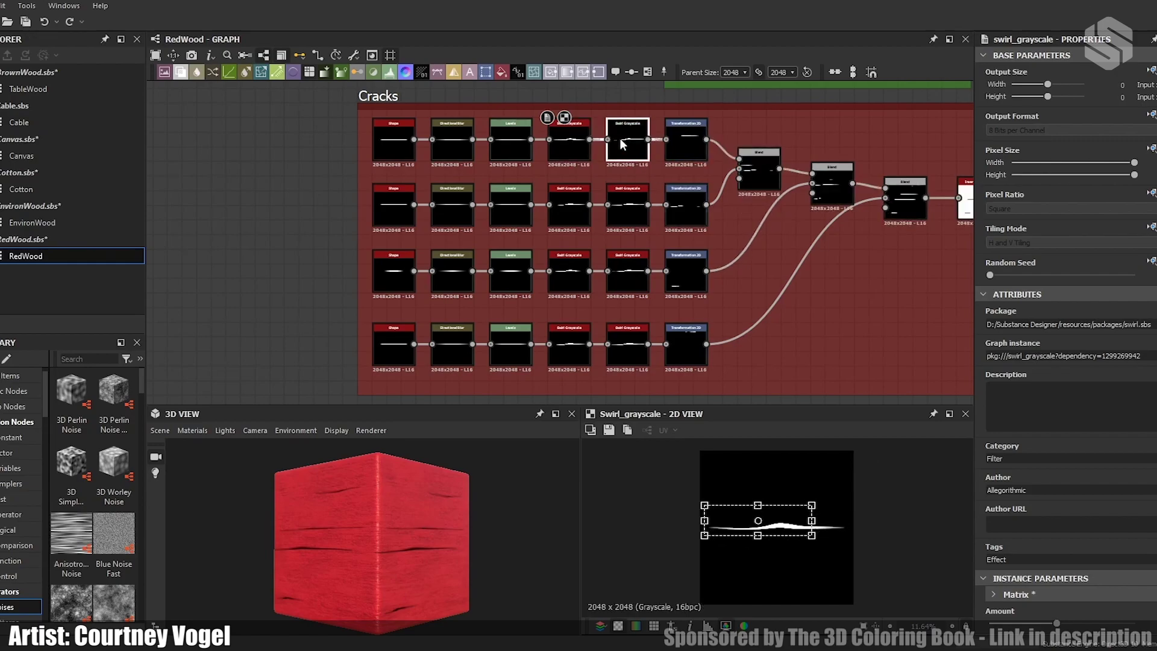
double_click(686, 139)
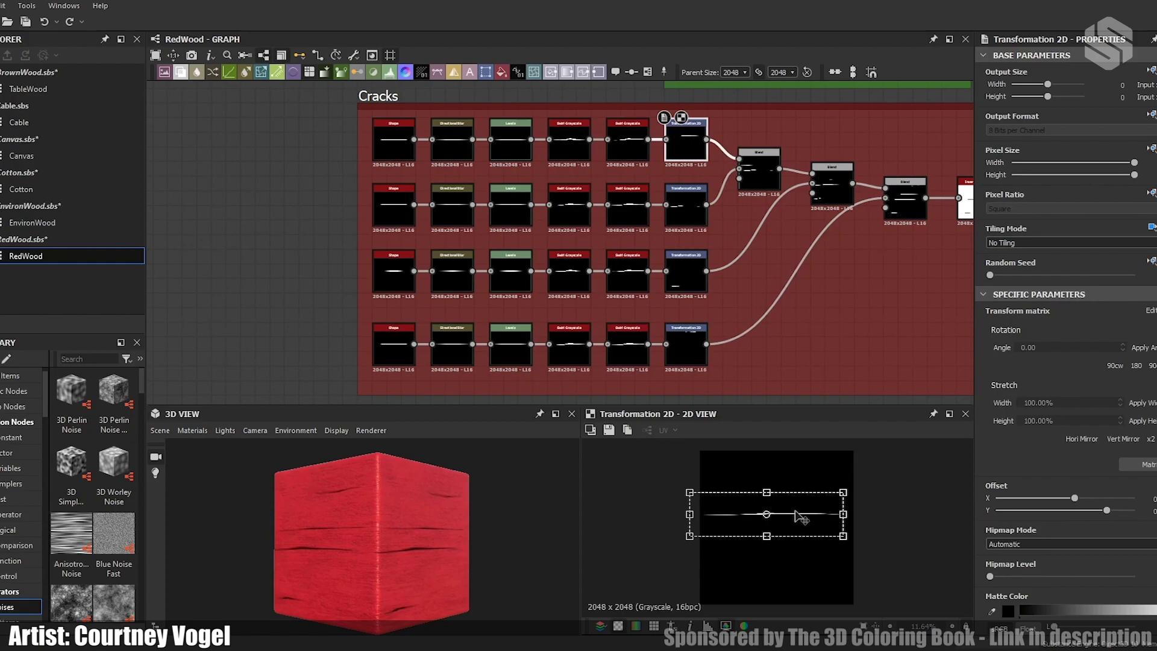
Step: Preview the remaining crack rows' Transformation 2D nodes and the three Blend nodes that merge all the cracks
double_click(691, 204)
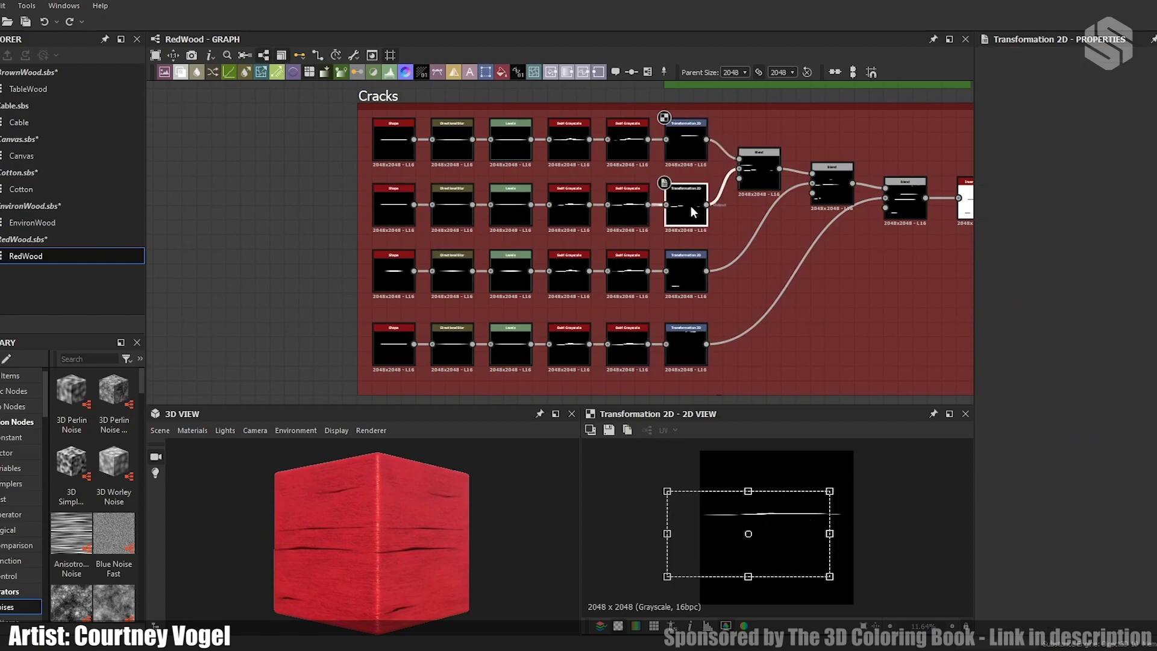
click(697, 267)
click(685, 358)
click(753, 172)
middle_drag(731, 160, 549, 175)
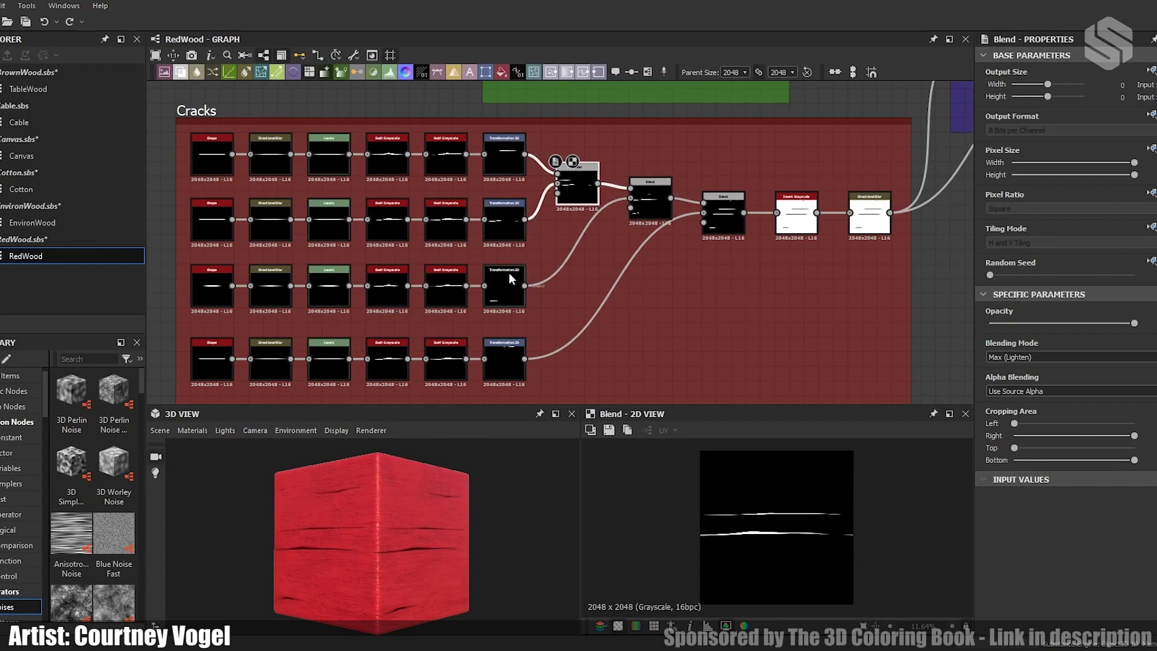
click(657, 197)
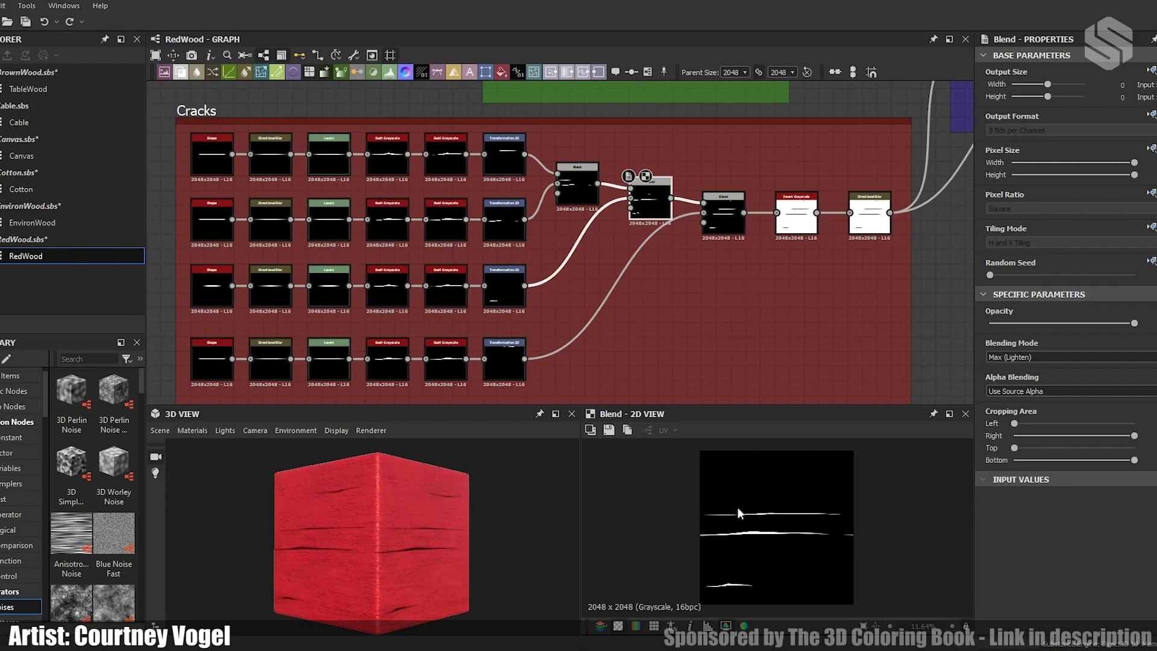
click(499, 362)
click(723, 211)
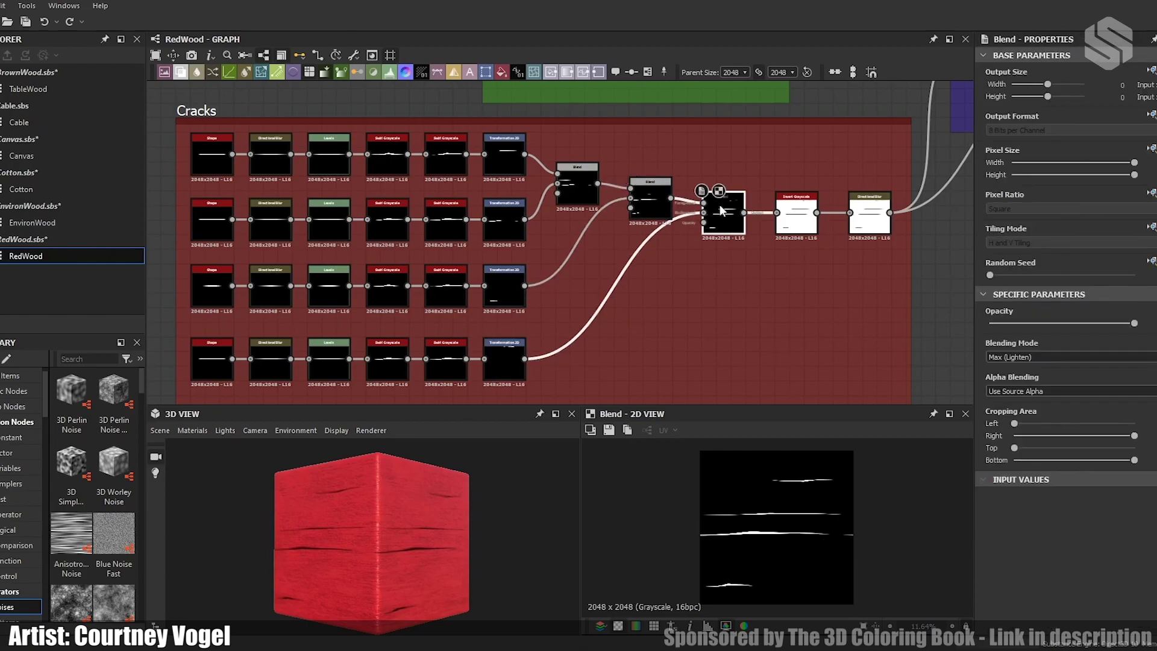
Step: Preview the Invert Grayscale and Directional Blur nodes that finish the merged cracks
middle_drag(825, 254, 563, 249)
click(533, 212)
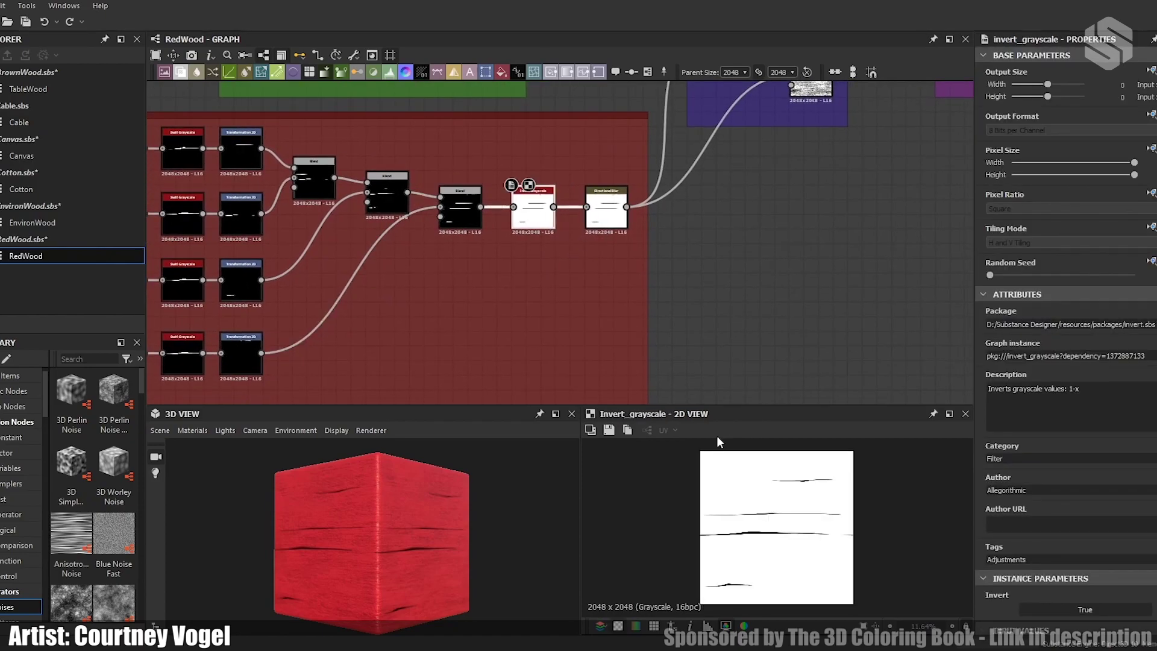
click(607, 208)
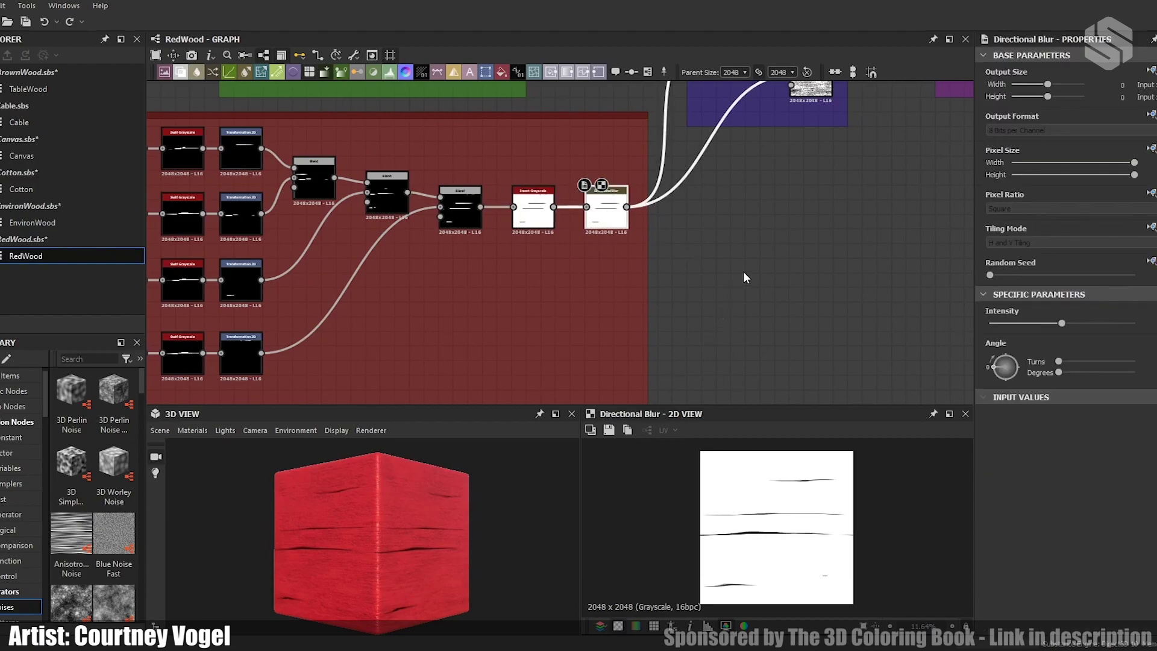
Step: Preview the Blending frame's Multiply and Add Sub Blend nodes, examining how the cracks combine with the grain up close
middle_drag(728, 294, 519, 329)
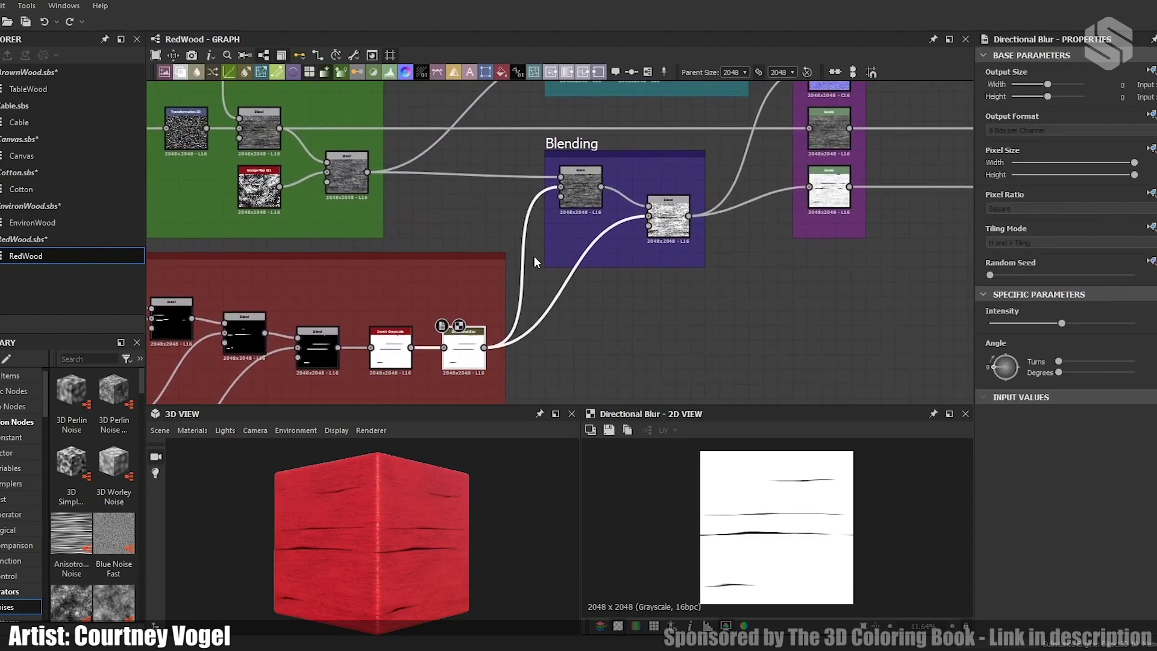
click(580, 187)
scroll(760, 534, up, 5)
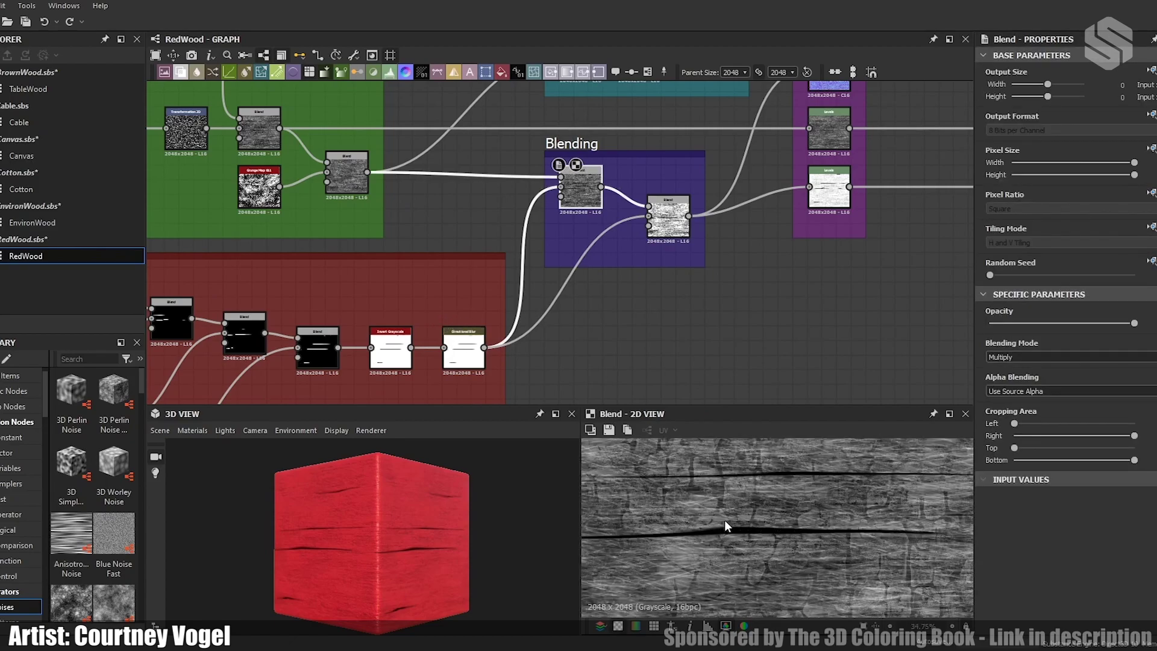
scroll(884, 536, down, 3)
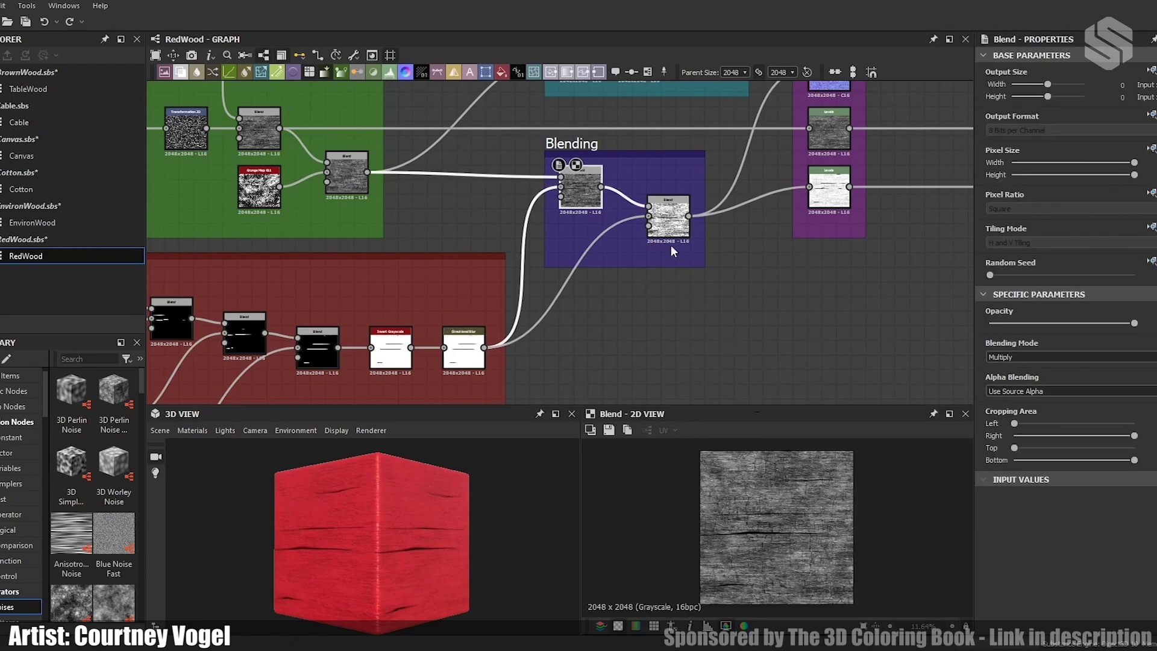
double_click(669, 217)
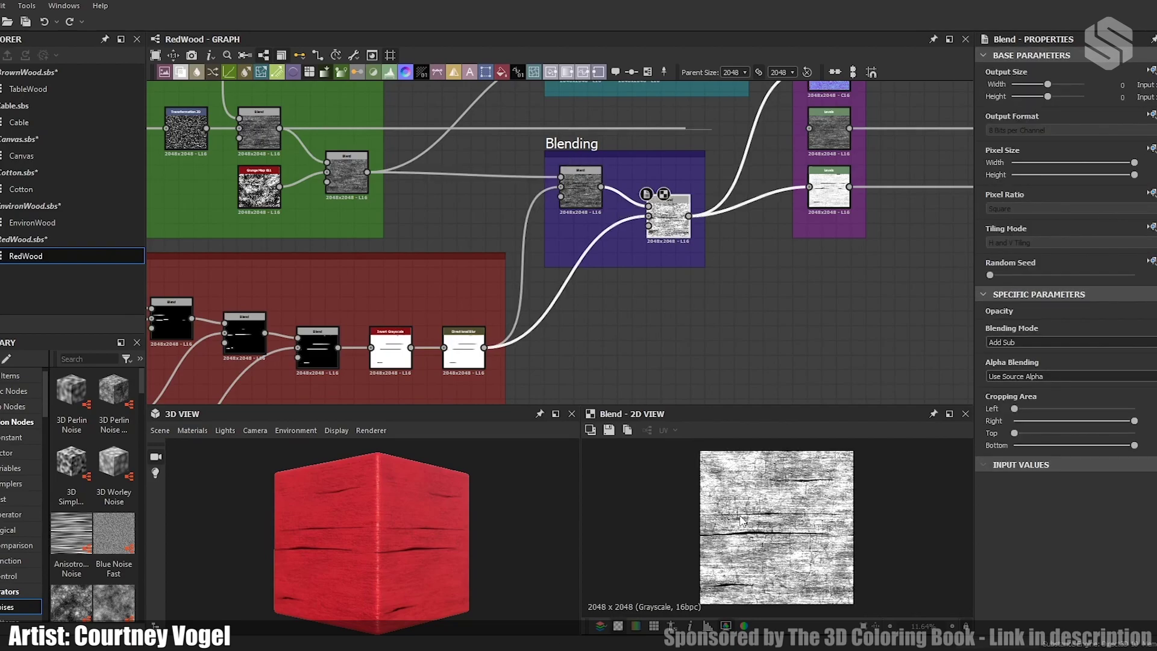
scroll(741, 519, up, 2)
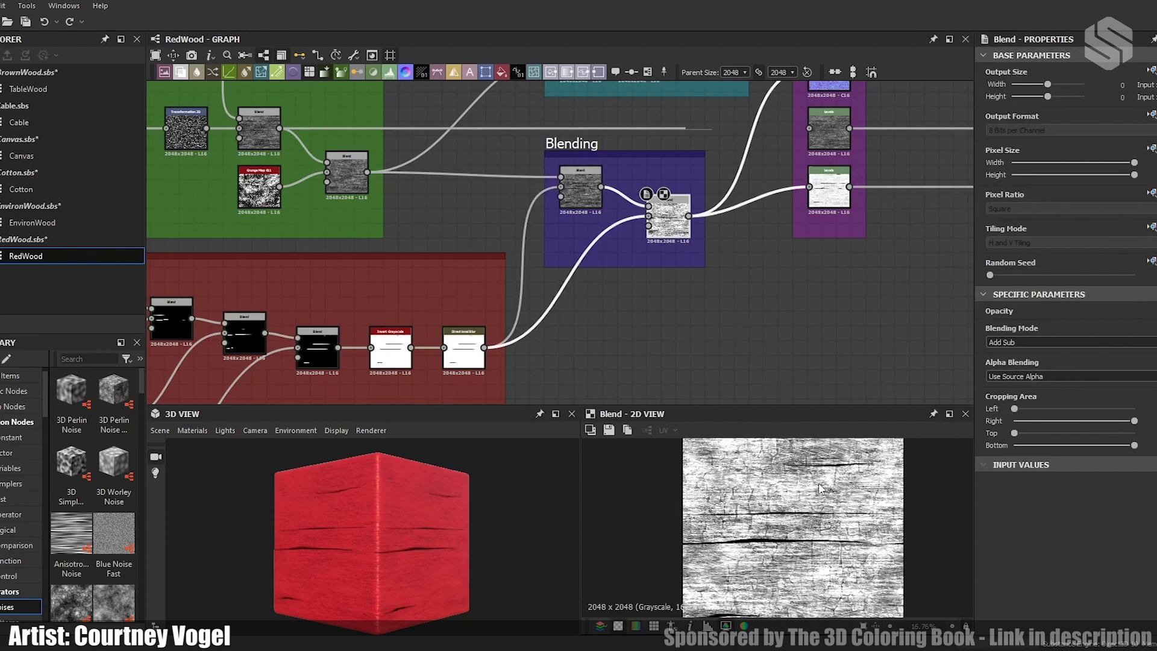
scroll(802, 459, down, 2)
Step: Preview the Final Adjustments frame's Levels node feeding ambient occlusion and its Height to Normal World Units node
middle_drag(793, 299, 587, 402)
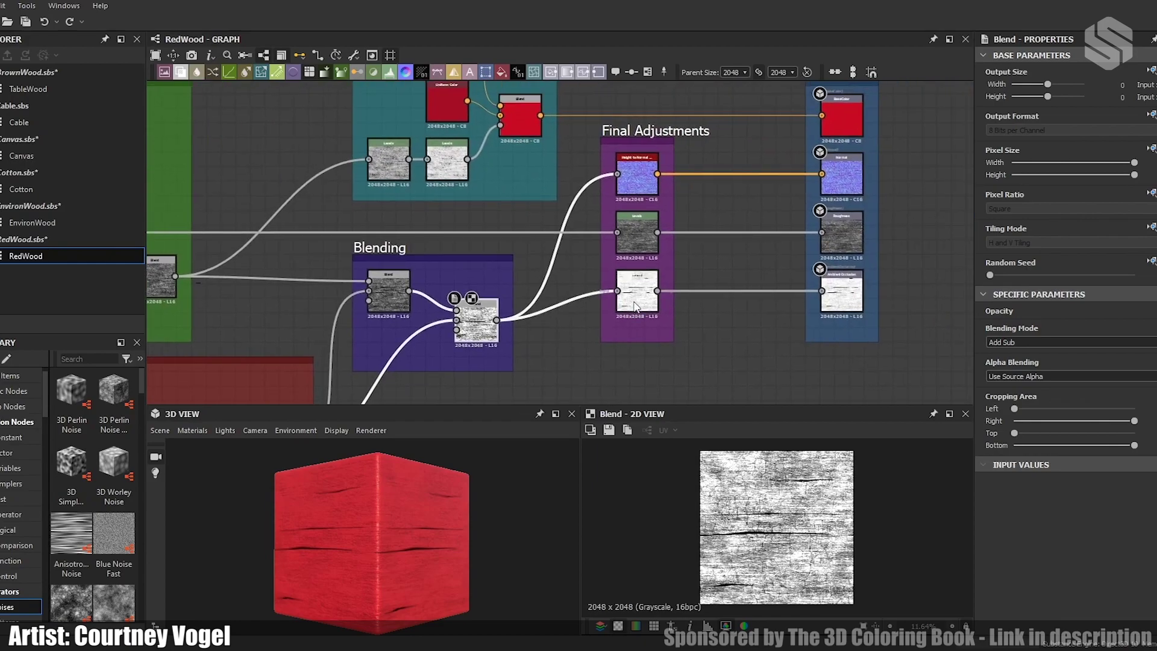
double_click(637, 292)
scroll(747, 517, up, 3)
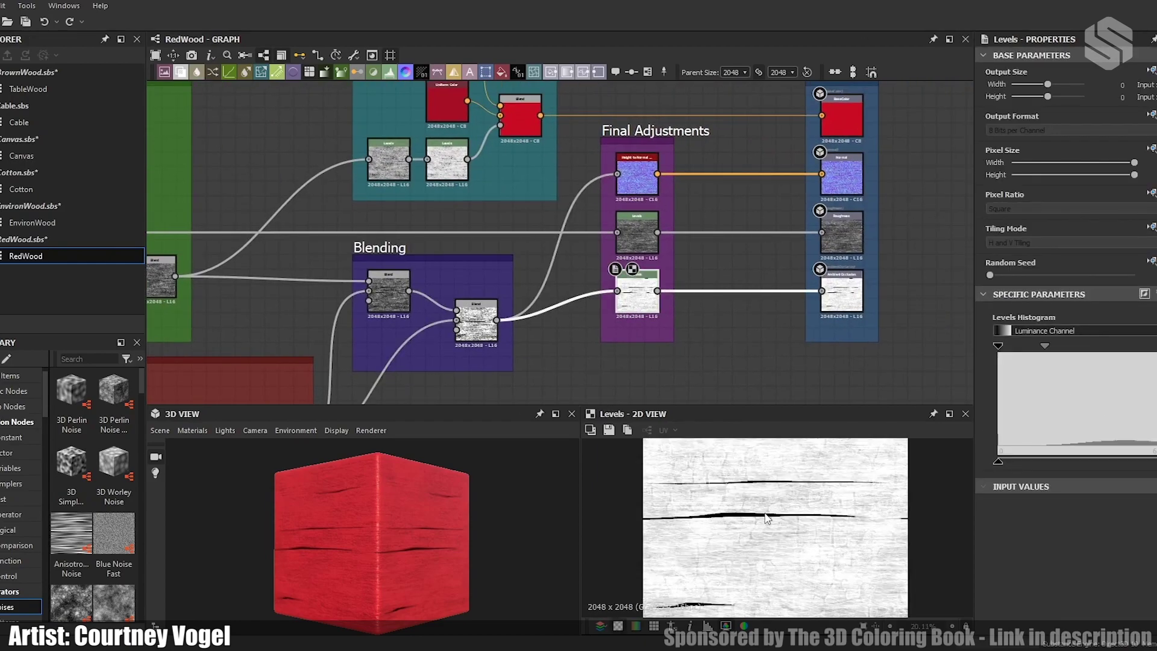
scroll(766, 511, down, 2)
double_click(638, 175)
scroll(775, 554, up, 1)
scroll(753, 570, down, 3)
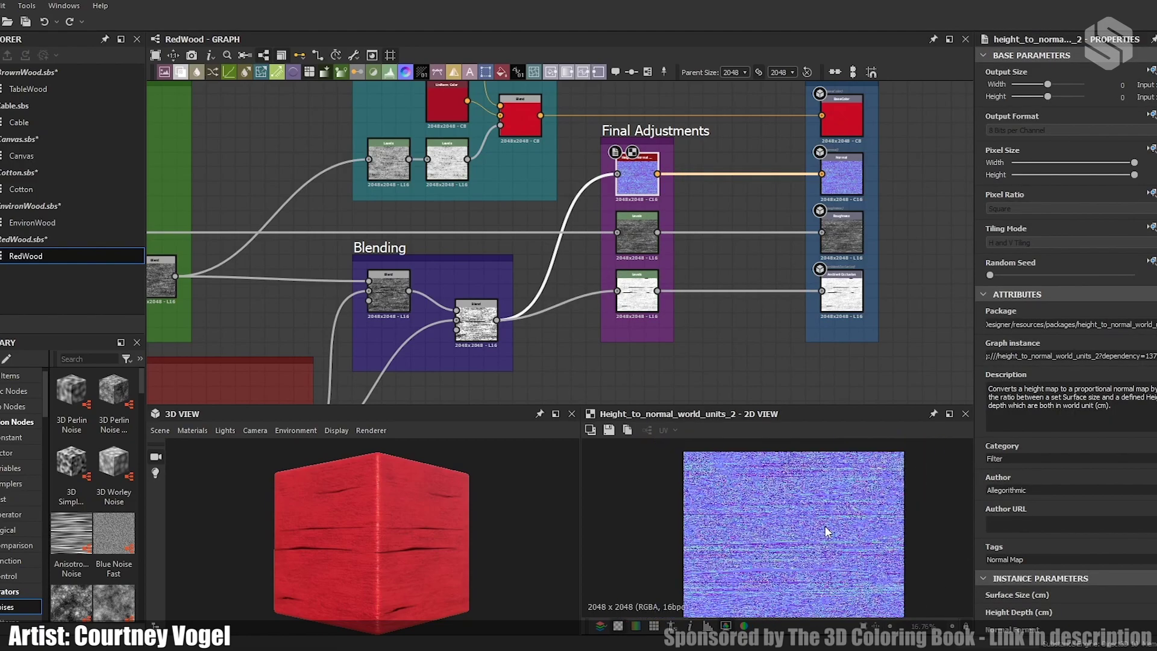
Step: Preview the Levels node feeding the Roughness output and trace its connection back to the Grain/Noise frame's Blend node
middle_drag(754, 224, 585, 259)
double_click(477, 257)
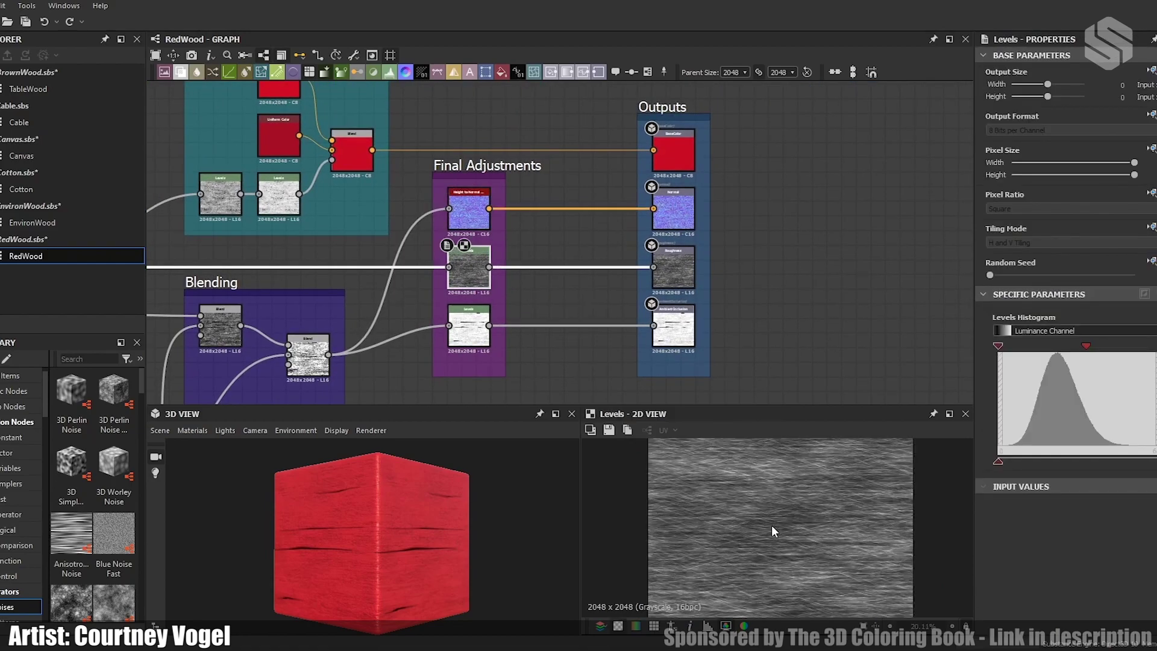
middle_drag(615, 173, 531, 263)
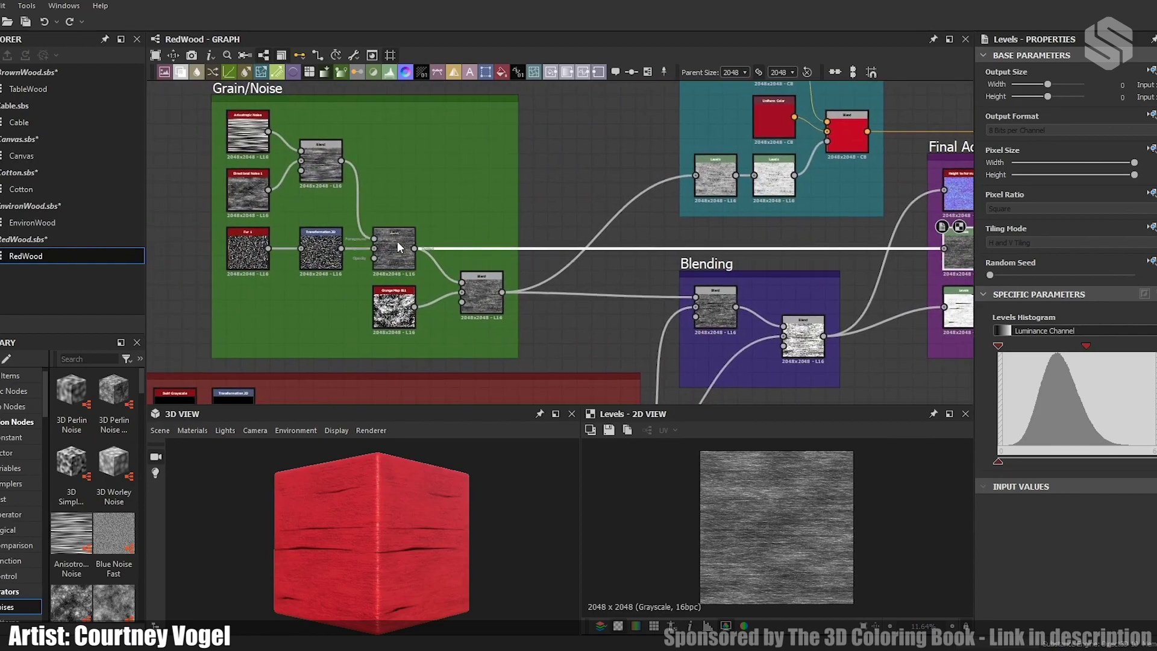
middle_drag(389, 242, 202, 248)
middle_drag(789, 252, 401, 278)
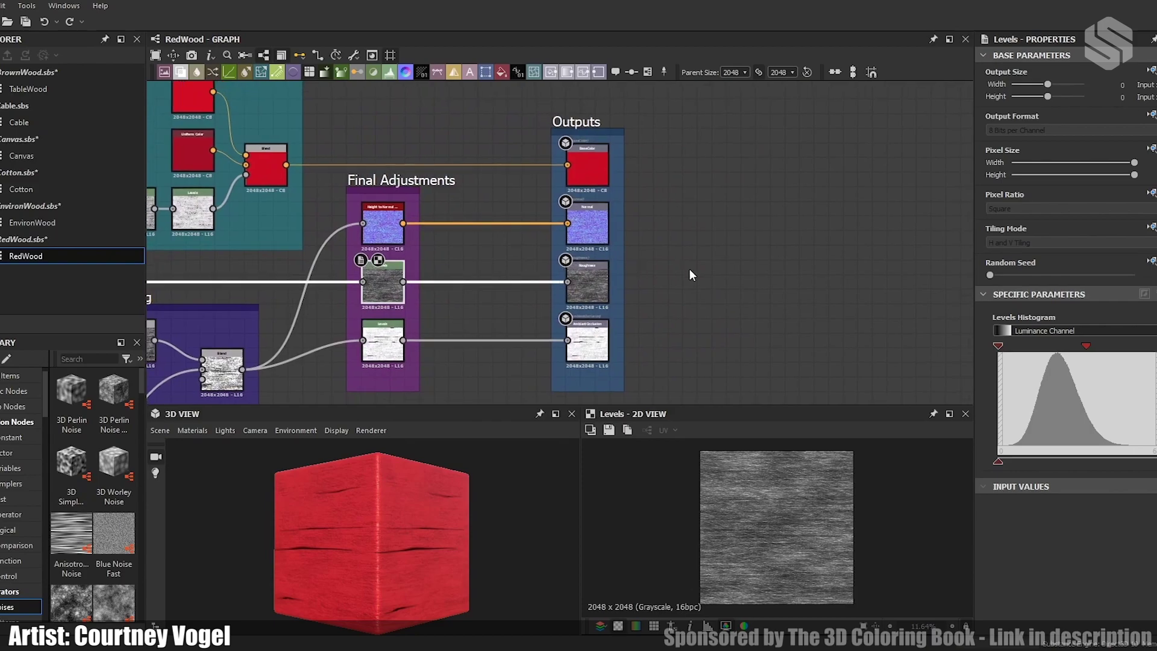
Step: View the Outputs frame and review the layout of the whole RedWood graph
middle_drag(690, 271, 584, 229)
key(f)
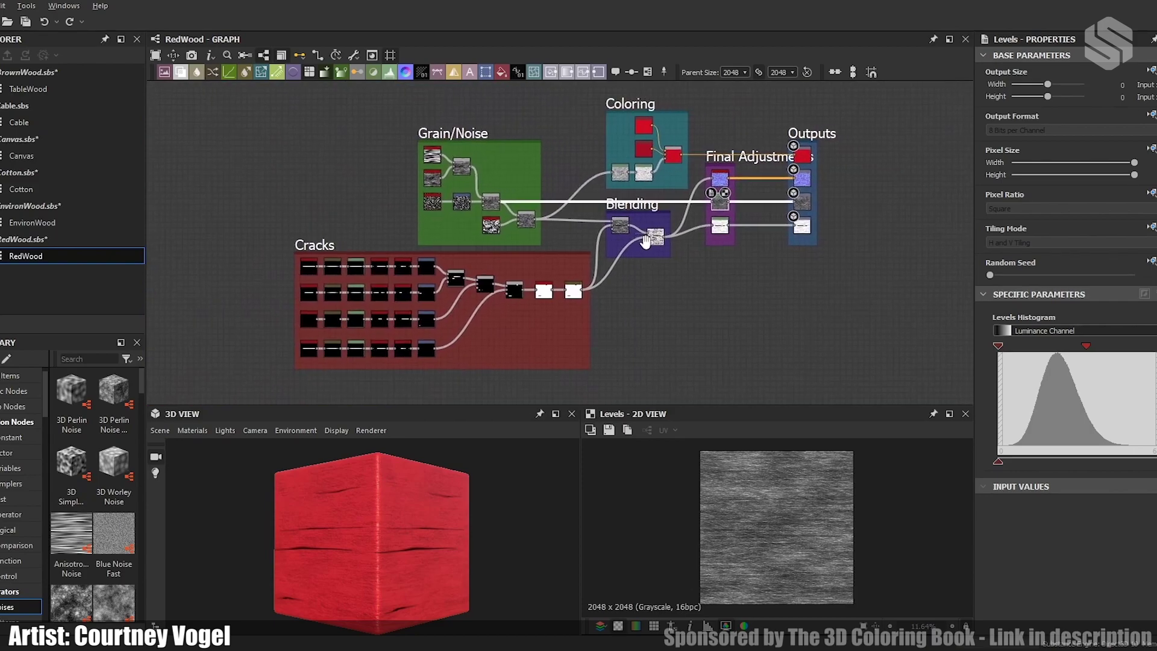
scroll(650, 241, up, 2)
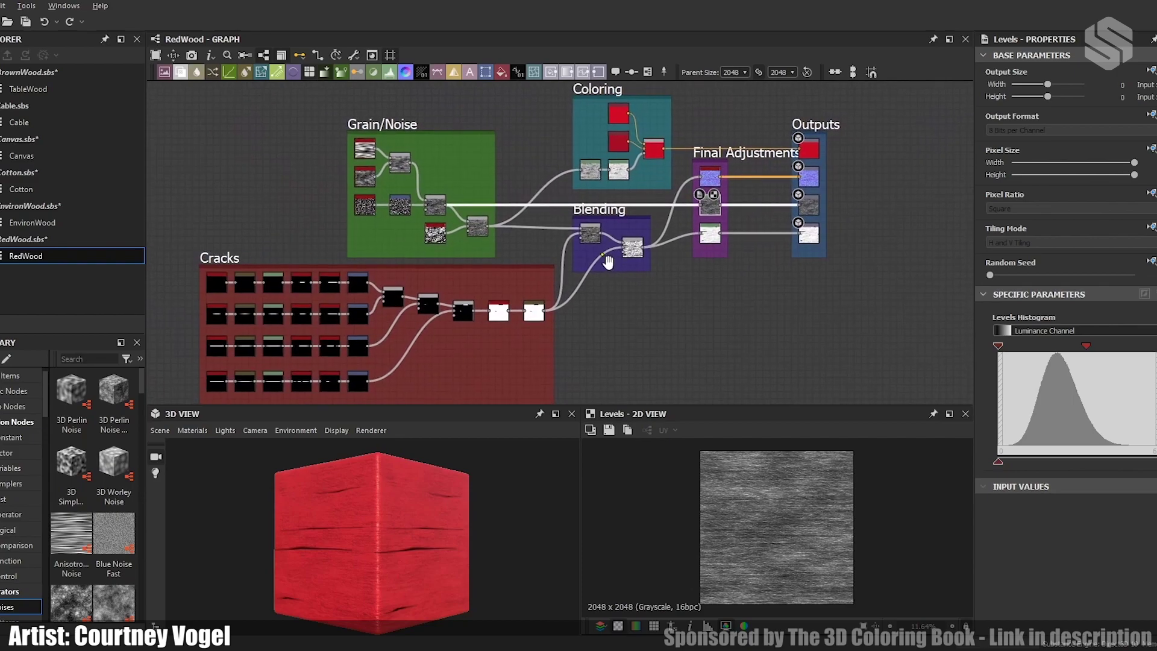
middle_drag(608, 261, 622, 268)
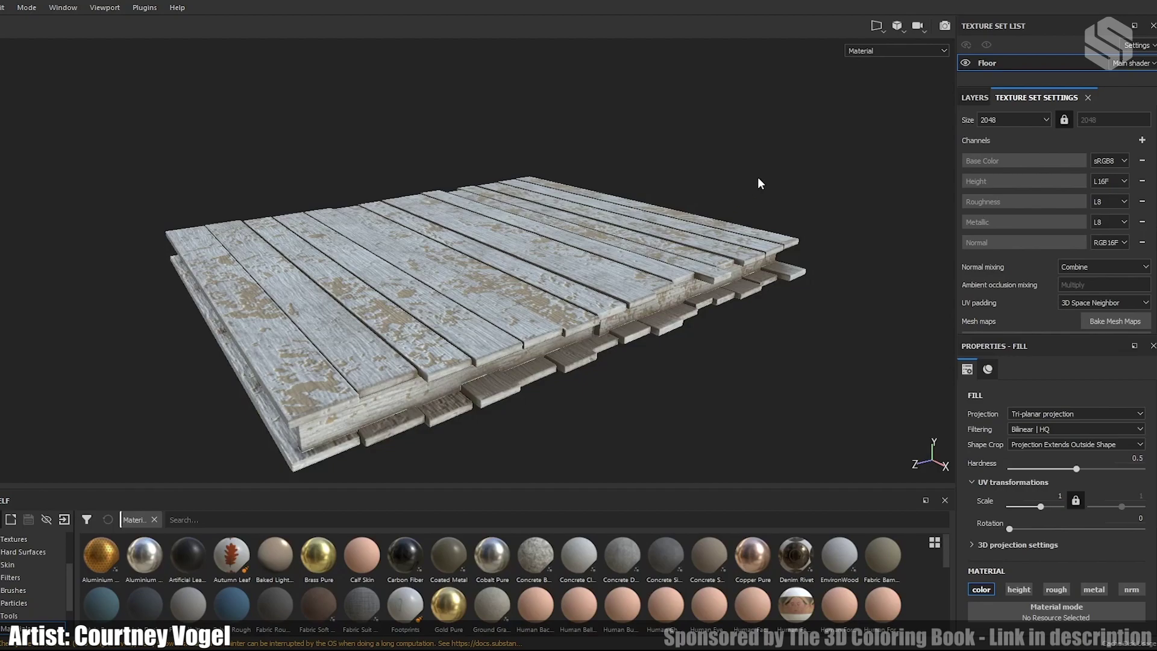
Step: In Substance Painter, orbit the Floor model slightly and regroup Layers with Texture Set Settings so the Floor's layer stack shows in front
mouse_move(756, 176)
alt+mouse_down()
mouse_move(728, 179)
mouse_move(758, 179)
alt+mouse_up()
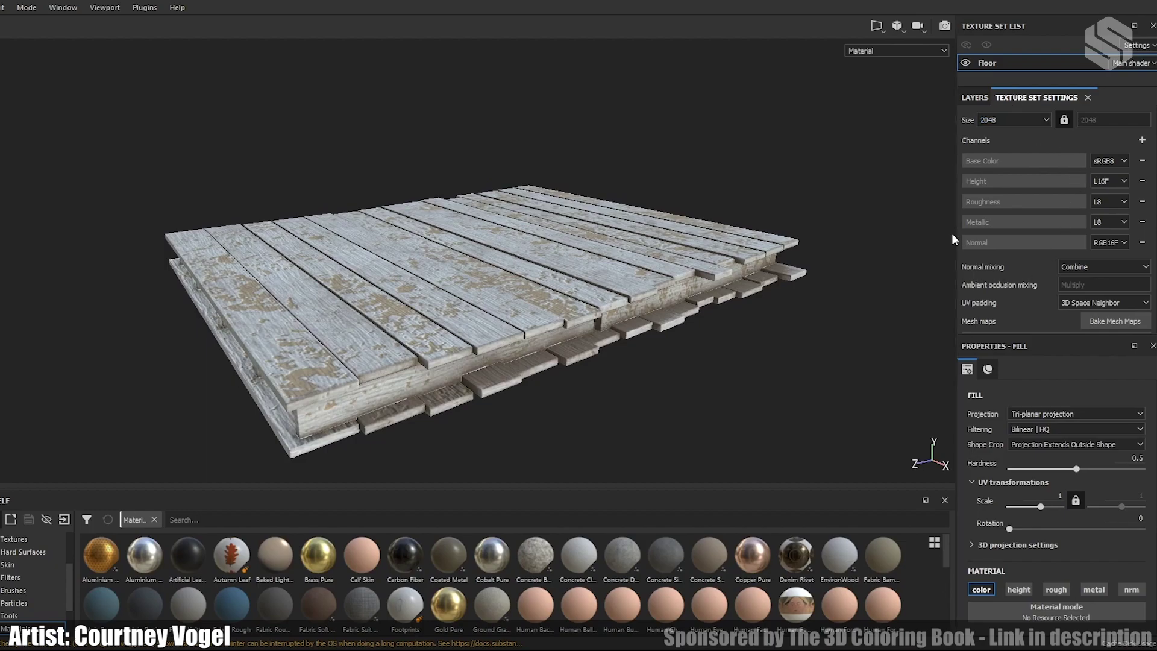
mouse_move(1049, 98)
mouse_down()
mouse_move(1010, 100)
mouse_move(1033, 97)
mouse_up()
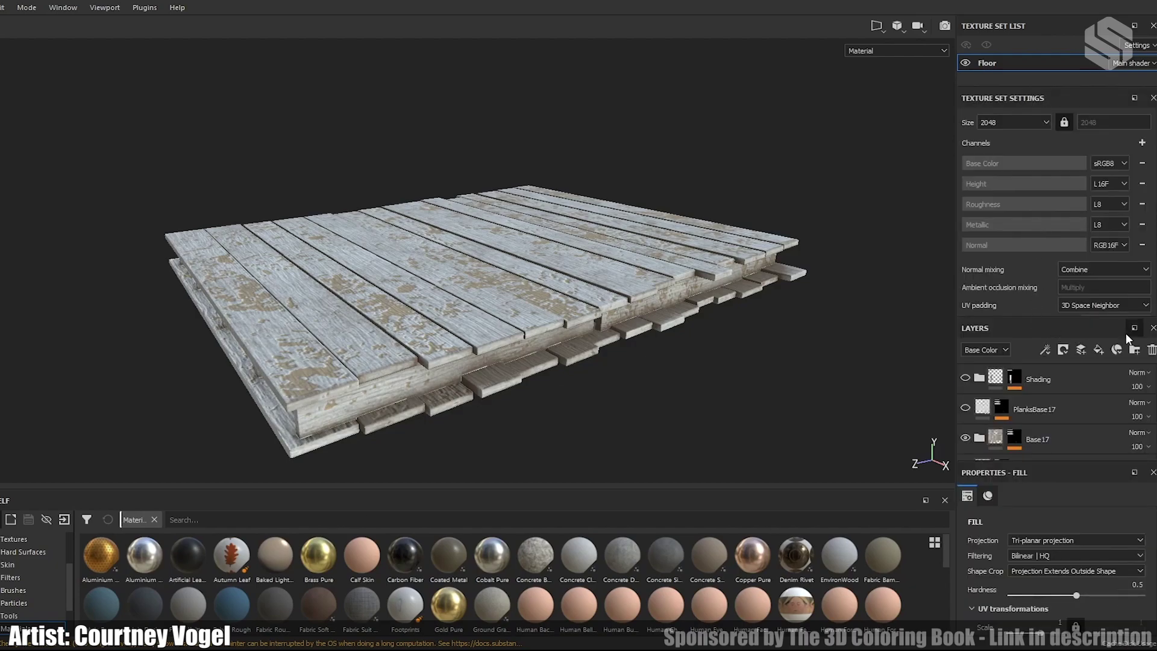
drag(1001, 326, 1010, 177)
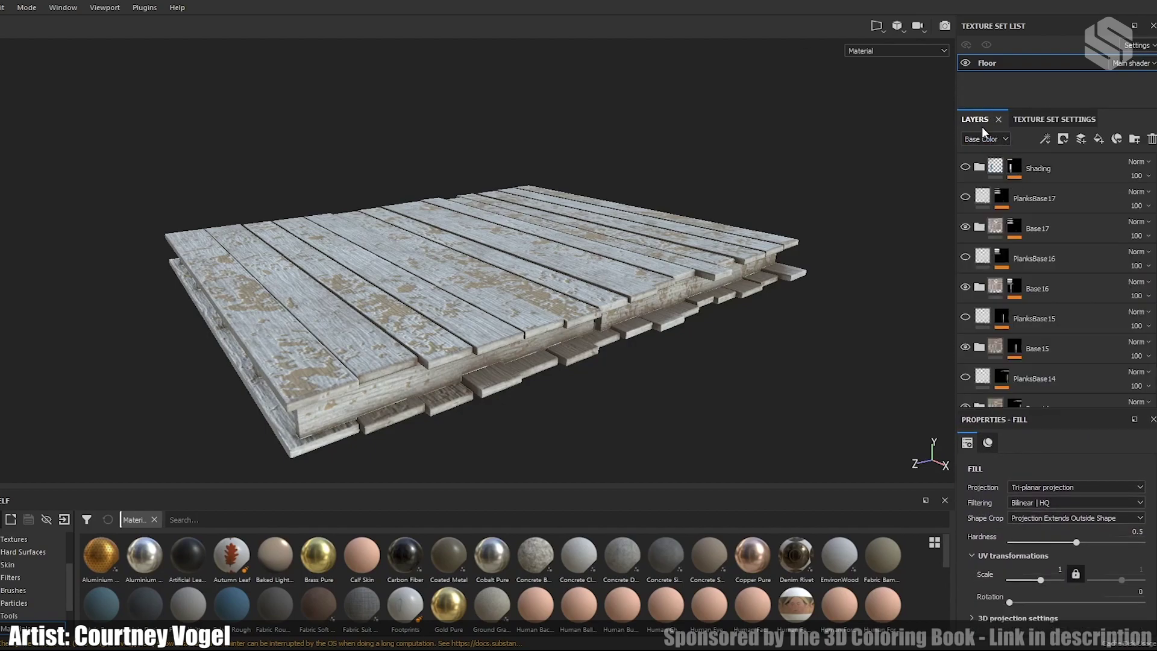
Step: Show the Floor's texture set settings and review its channels and the list of baked mesh maps
click(1028, 117)
alt+drag(680, 291, 627, 291)
alt+drag(511, 302, 553, 292)
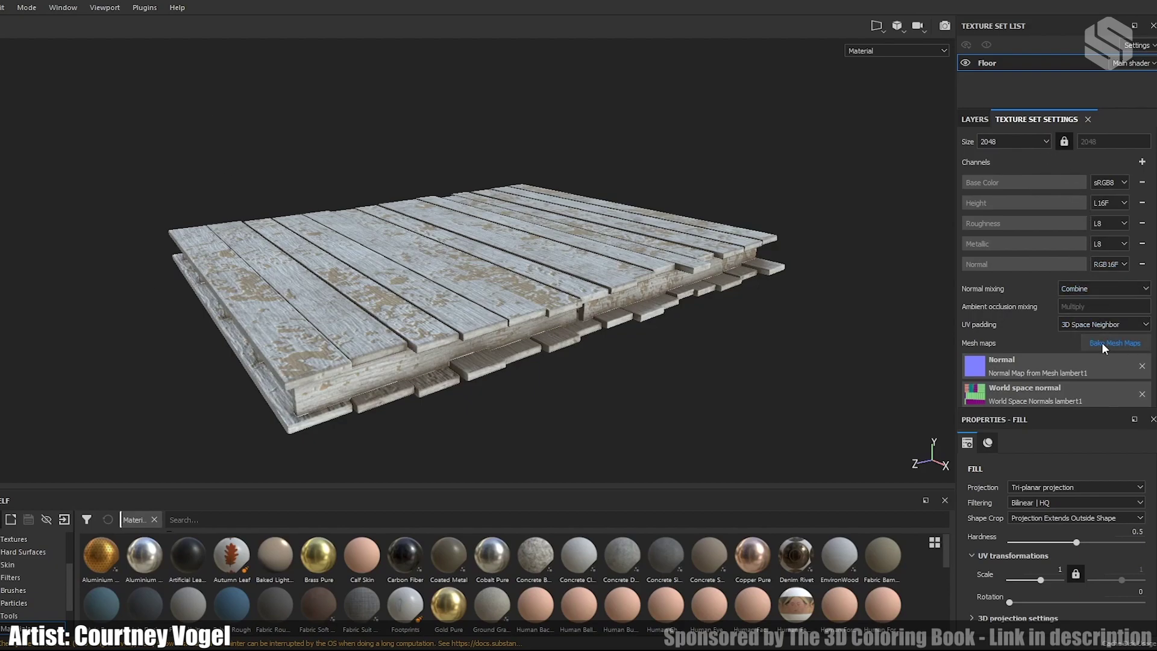
click(1131, 346)
scroll(1116, 247, down, 3)
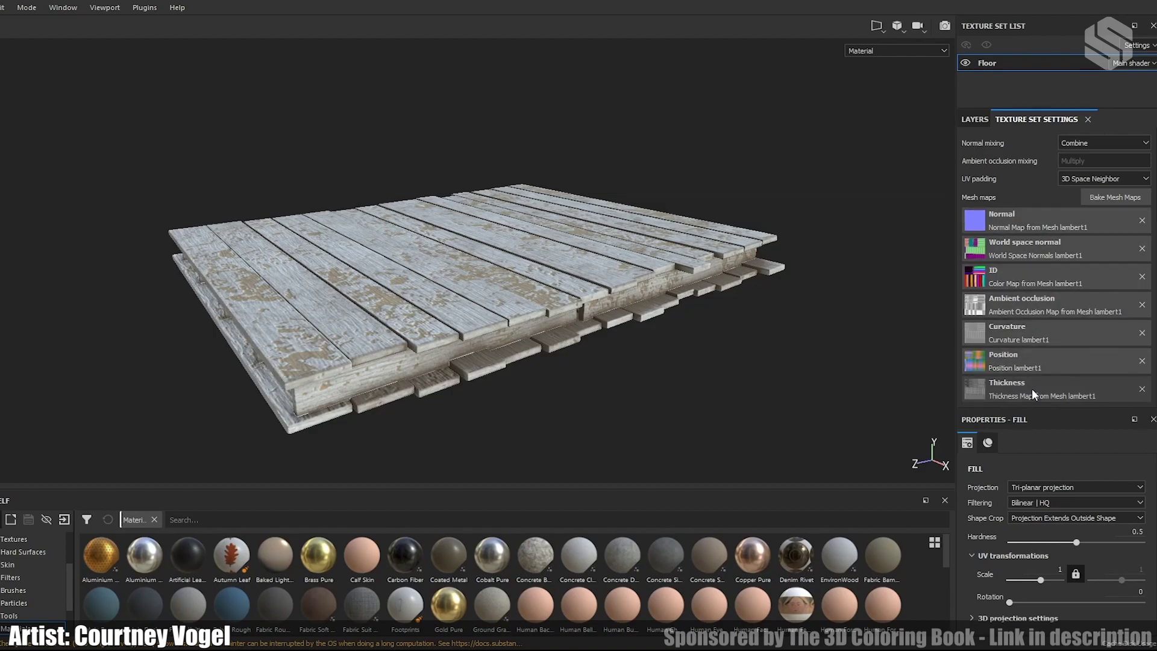
Step: Remove the ambient occlusion mesh map and the curvature mesh map one at a time, undoing each removal
click(1142, 306)
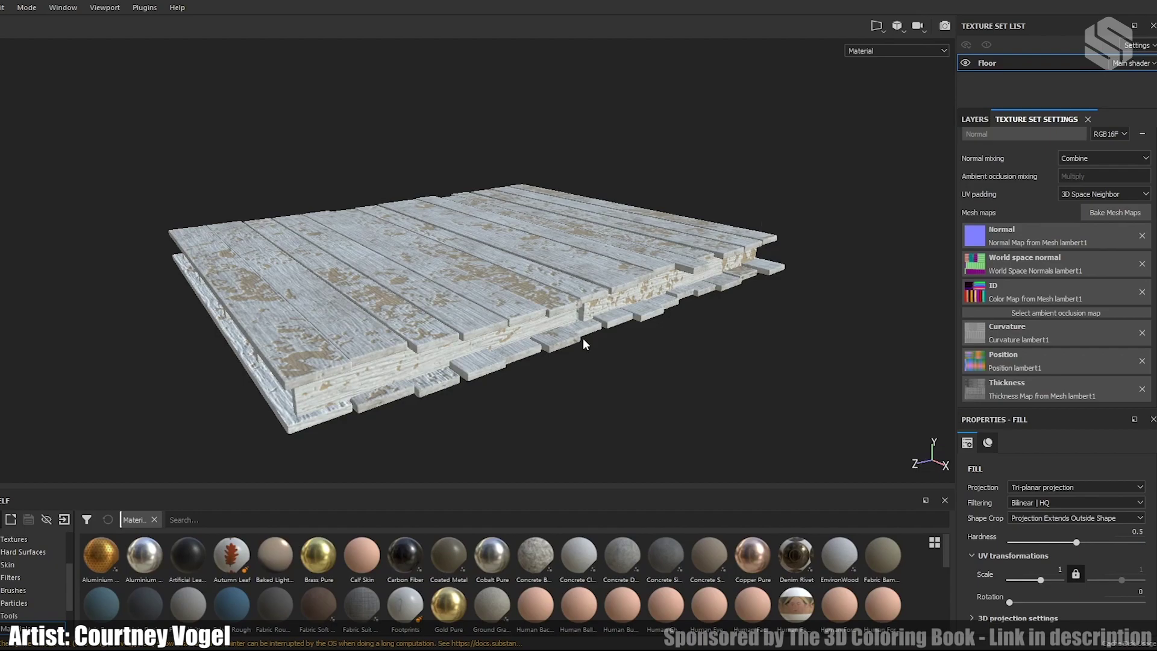
key(ctrl+z)
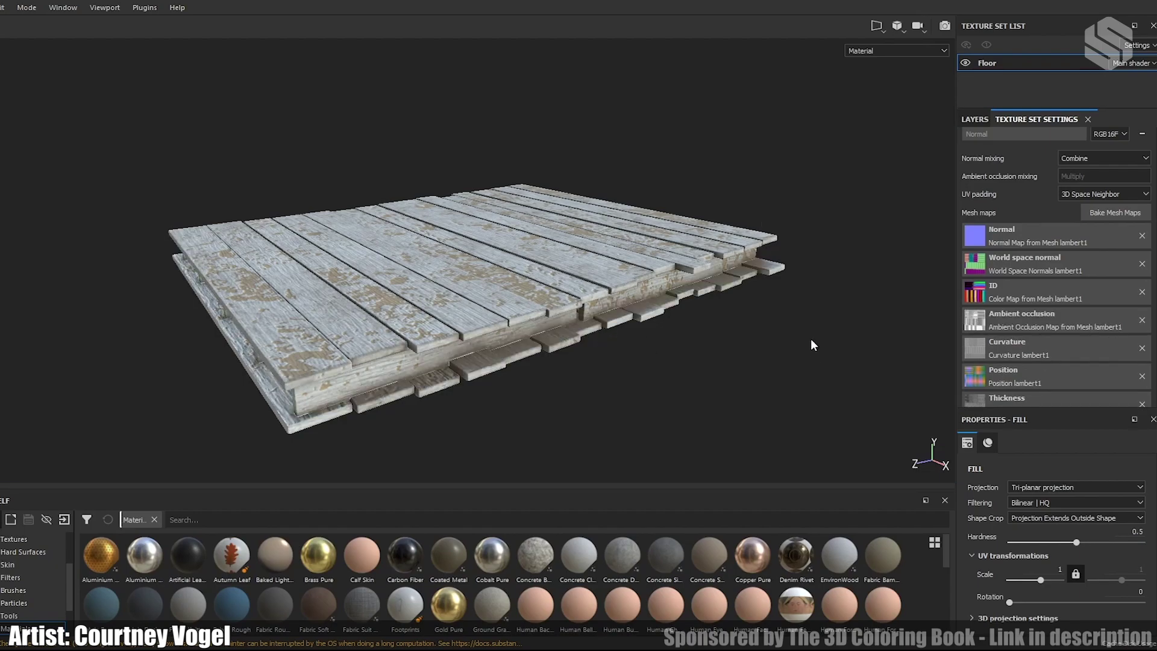
scroll(1000, 341, down, 1)
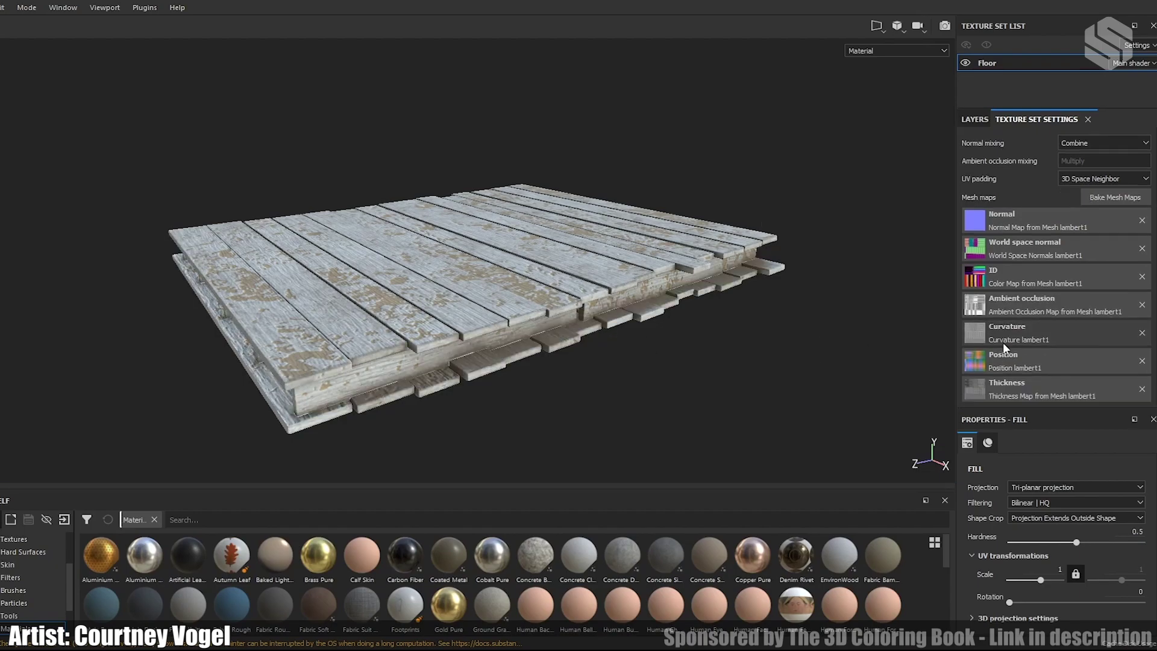
click(1142, 333)
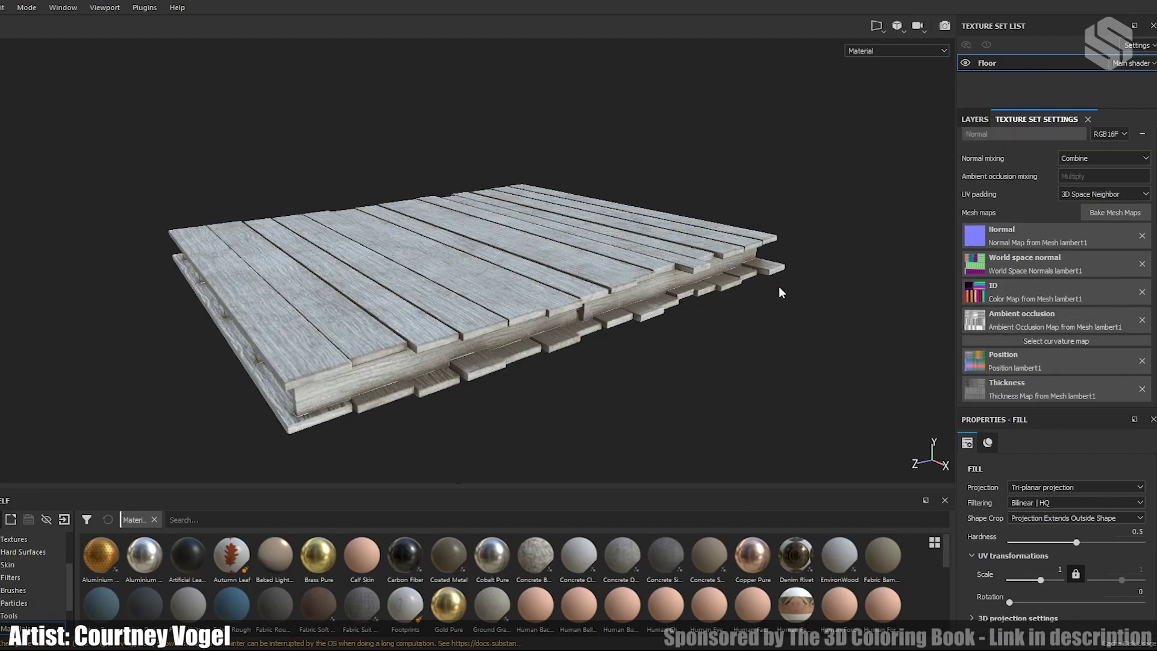
key(ctrl+z)
mouse_move(690, 252)
alt+mouse_down()
mouse_move(692, 343)
mouse_move(746, 302)
mouse_move(662, 277)
mouse_move(678, 263)
alt+mouse_up()
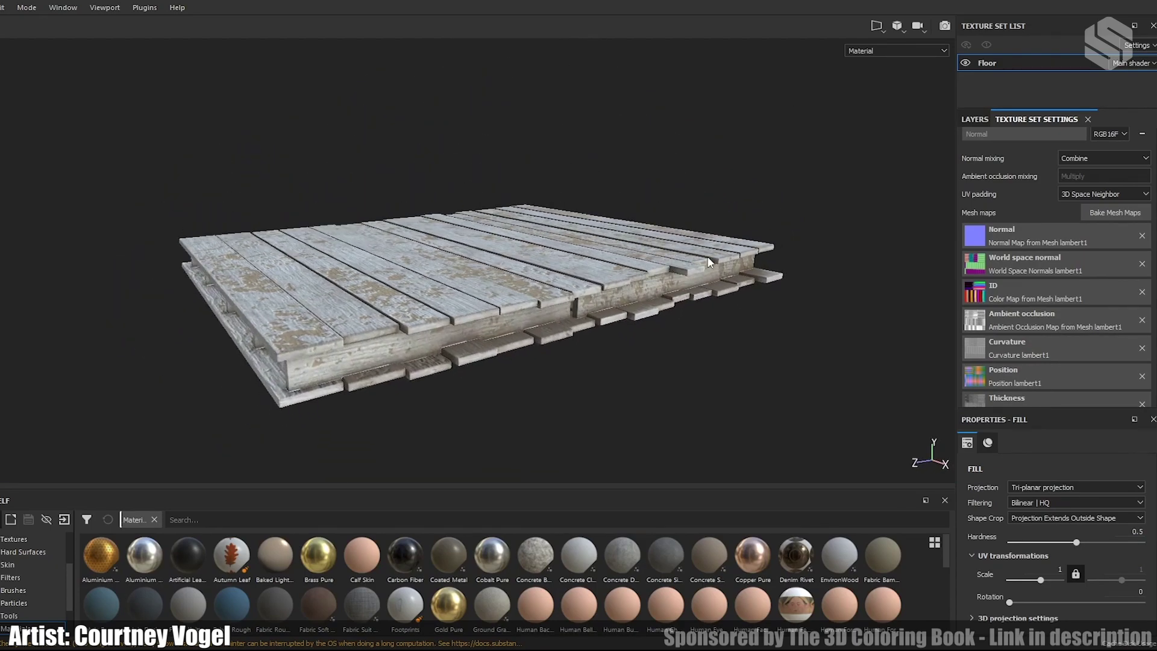
Step: Return to the Floor's layer stack, look through the plank groups and expand the Base4 group to list its layers
click(967, 119)
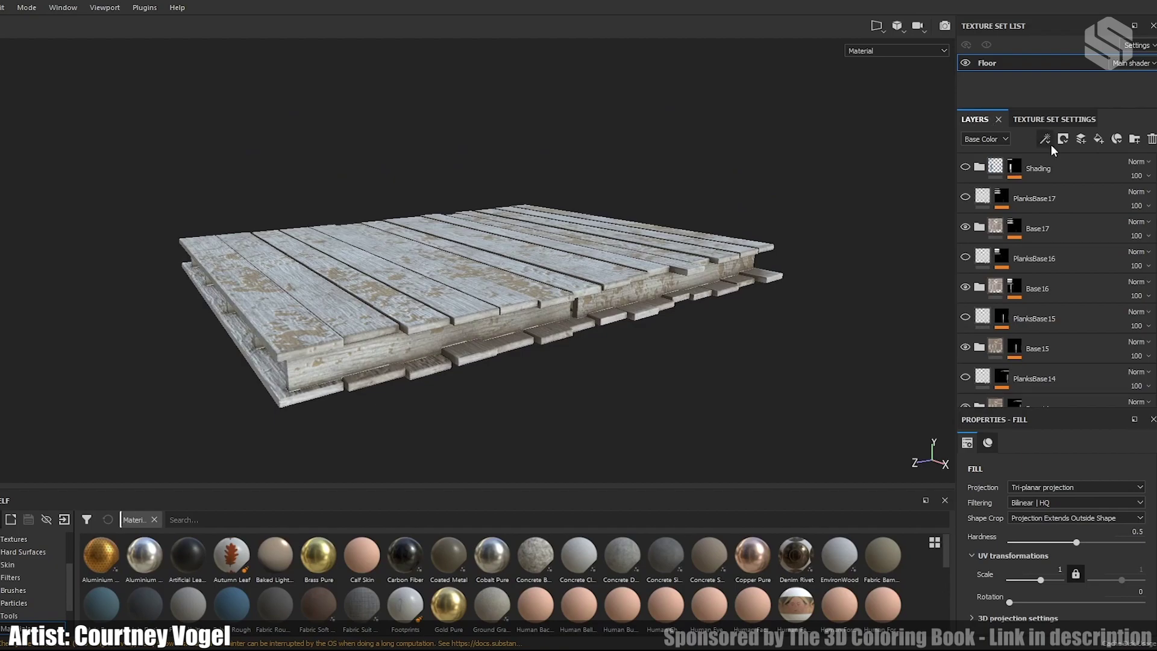
scroll(1058, 258, up, 1)
scroll(1059, 262, down, 10)
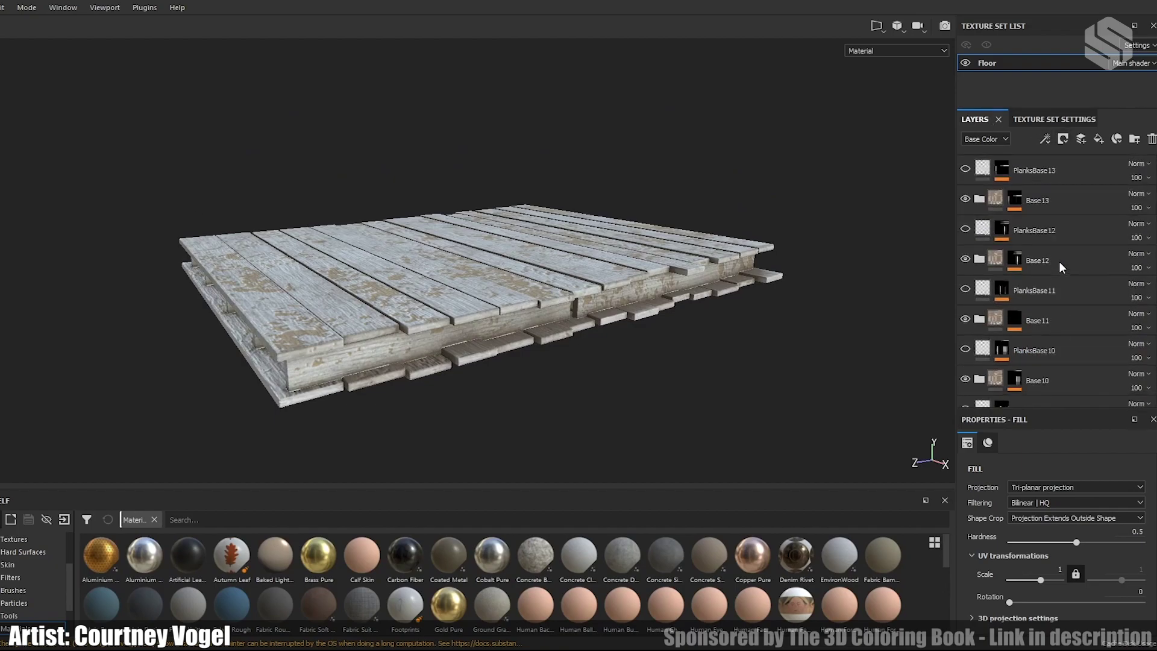
scroll(1058, 265, down, 1)
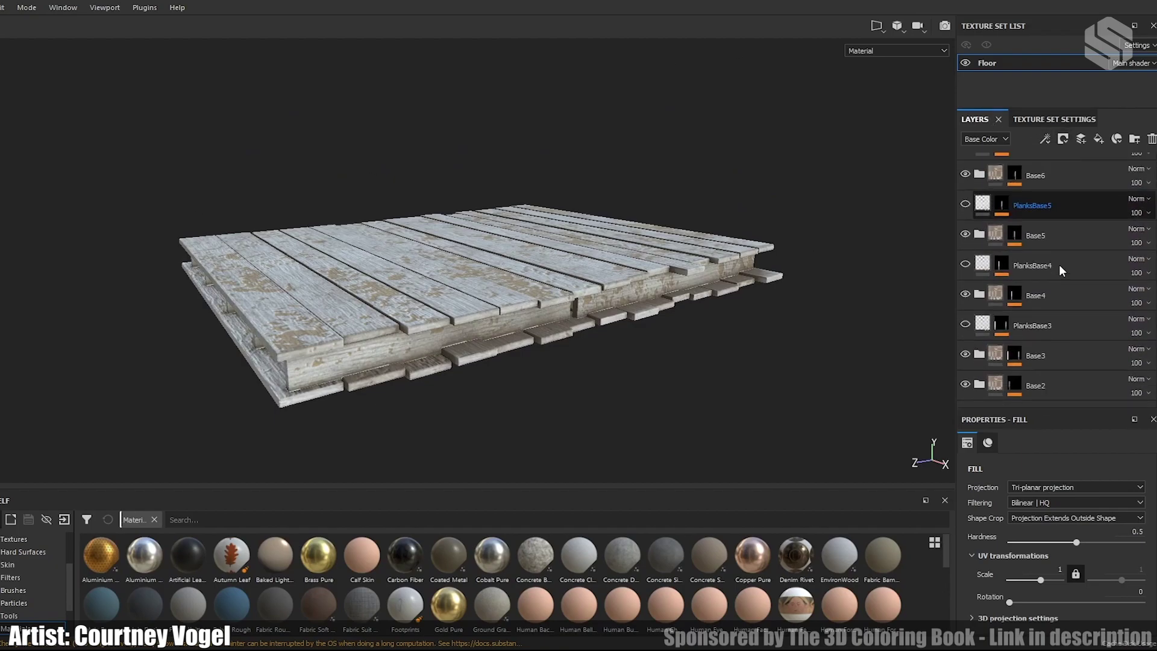
click(980, 355)
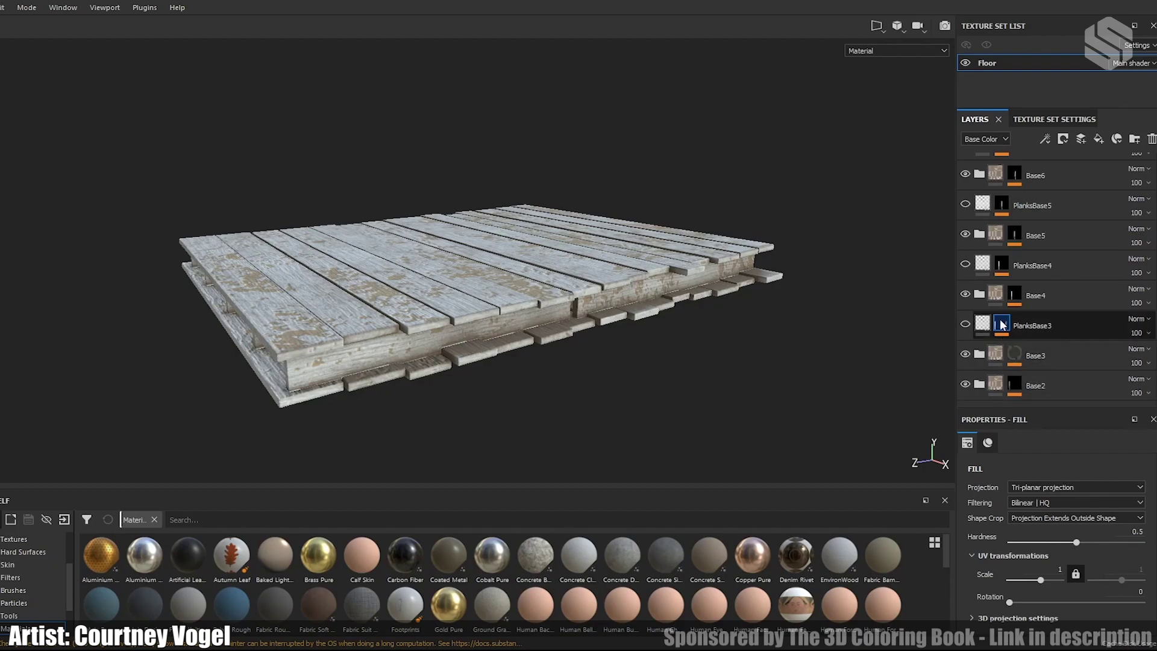
click(980, 295)
scroll(982, 294, down, 1)
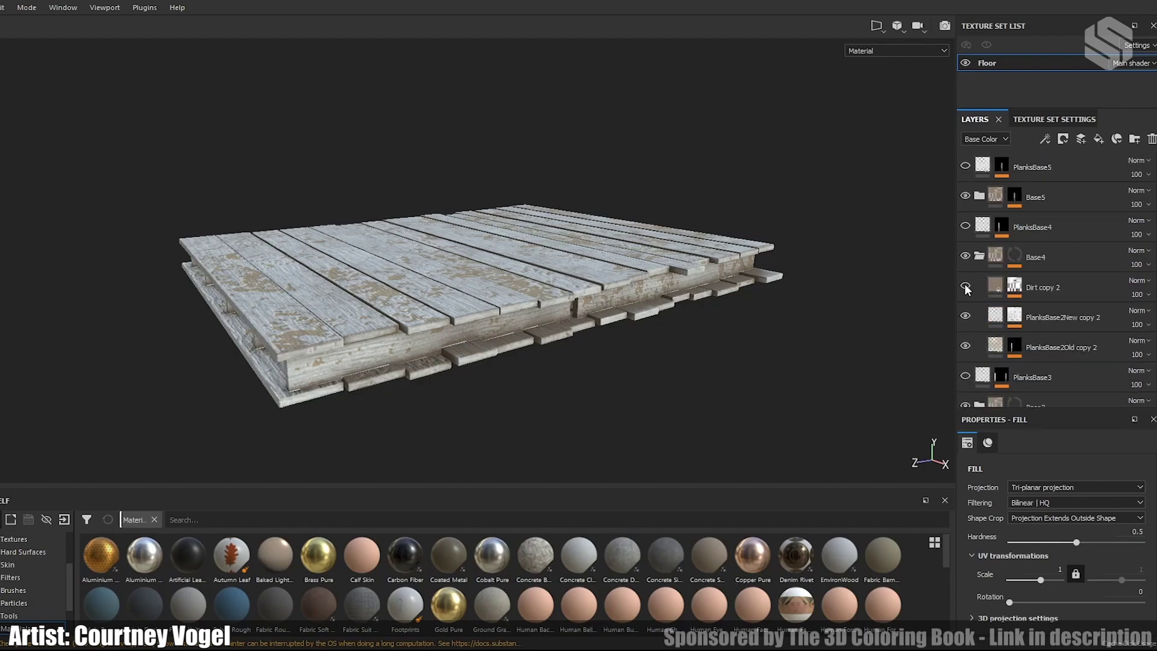
Step: Collapse the Base4 group and compare the Base5 group hidden and shown on its plank up close
scroll(863, 294, up, 5)
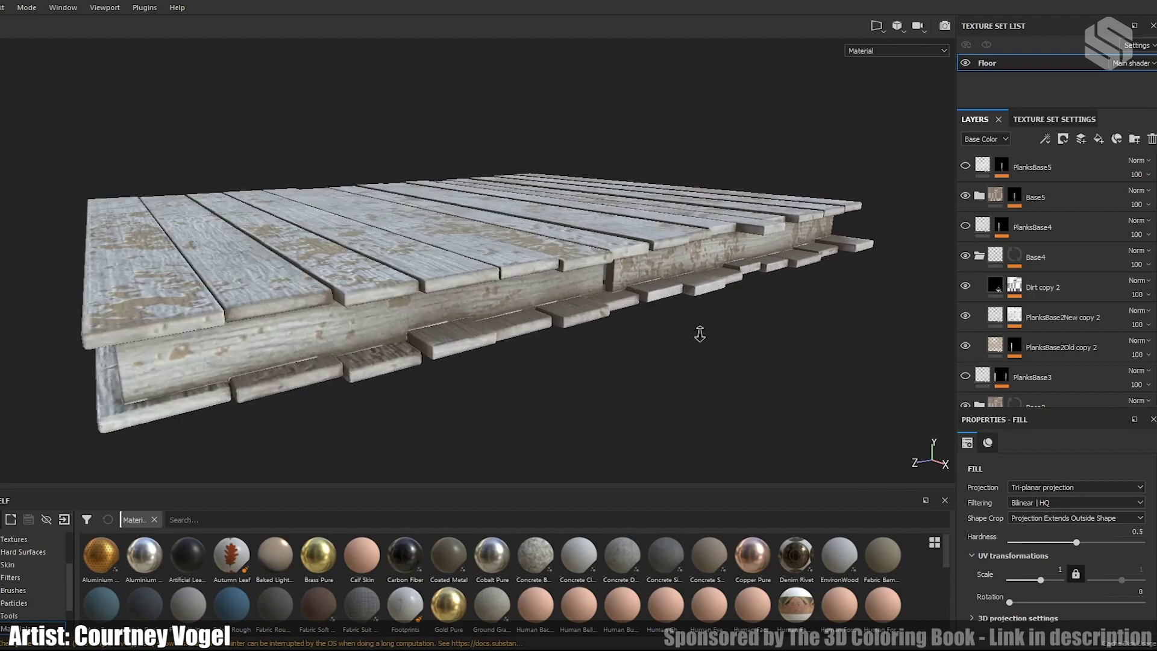
alt+drag(702, 269, 566, 285)
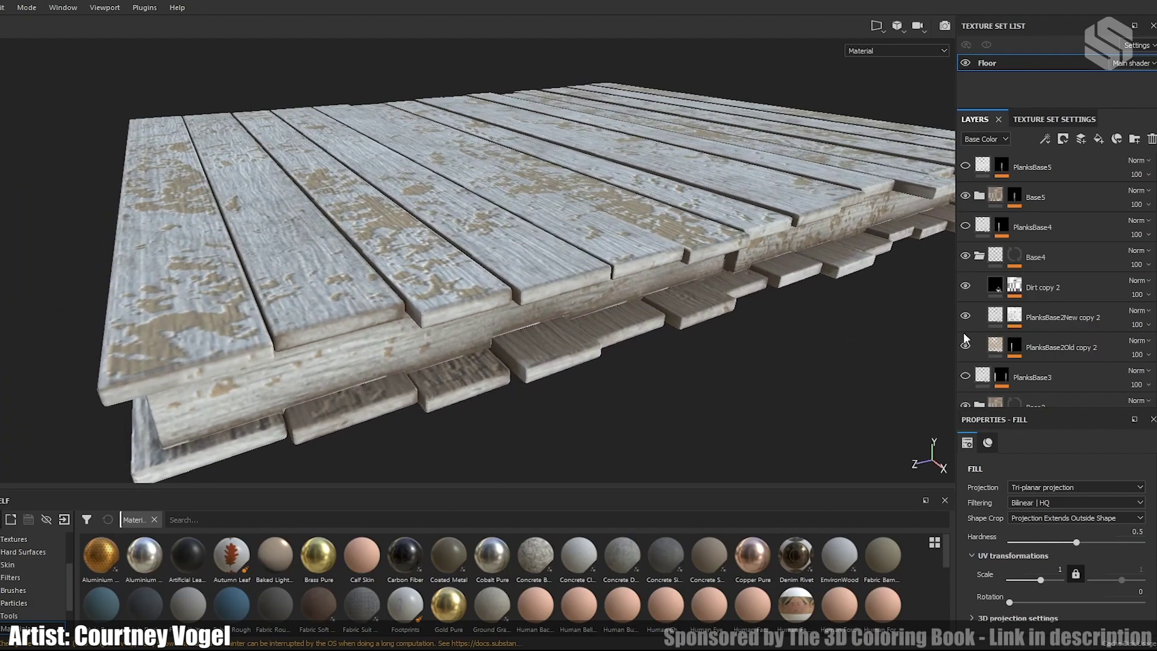
click(965, 196)
click(965, 196)
click(977, 229)
click(979, 255)
click(965, 233)
click(965, 234)
alt+drag(693, 338, 558, 191)
alt+right_drag(558, 191, 663, 338)
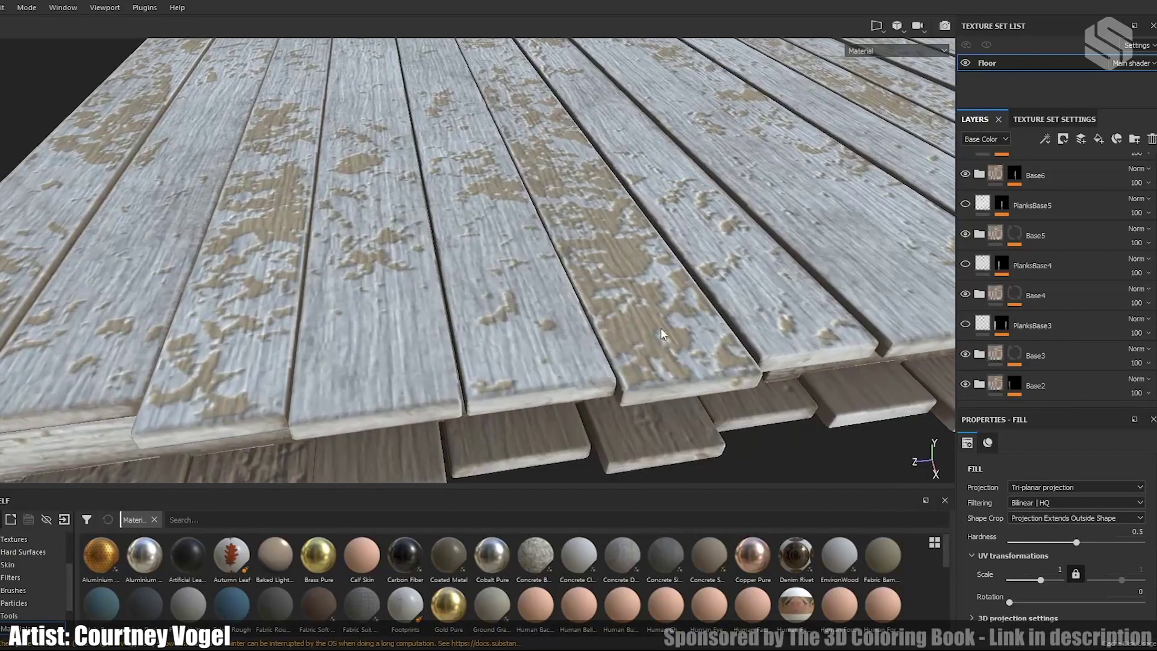
Step: Expand the Base5 group and hide its Dirt copy 3 and PlanksBase2New copy 3 layers
click(979, 234)
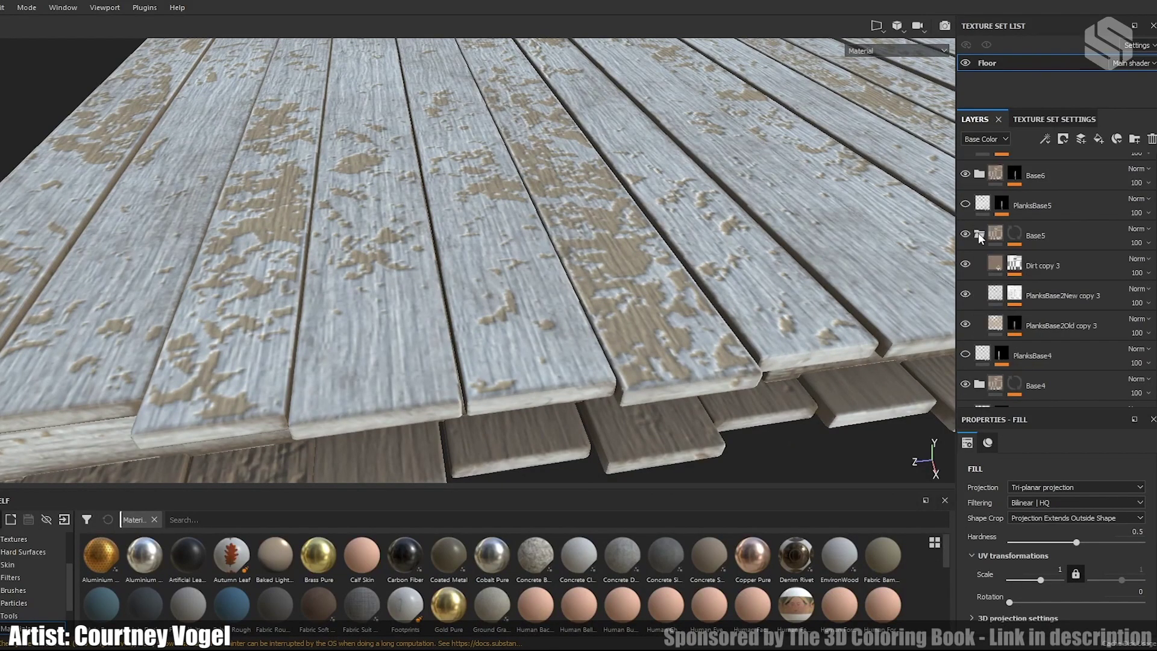
click(966, 265)
click(965, 294)
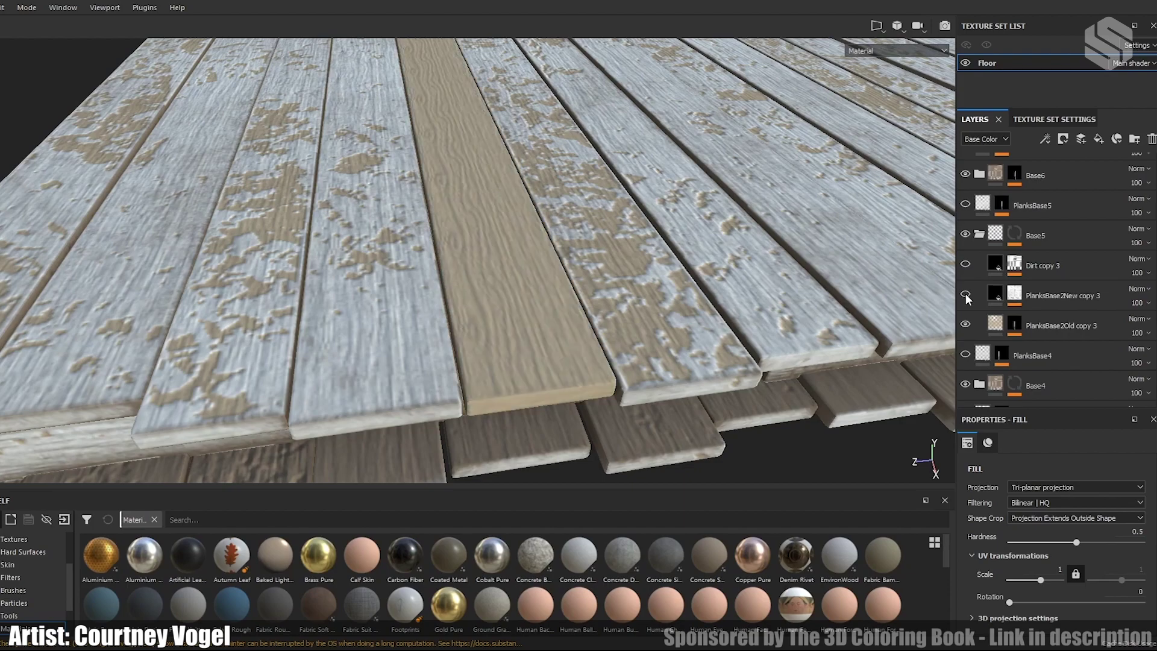
Step: Select the PlanksBase2Old copy 3 layer and review the EnvironWood material's channels and parameters in its enlarged fill properties
click(1068, 321)
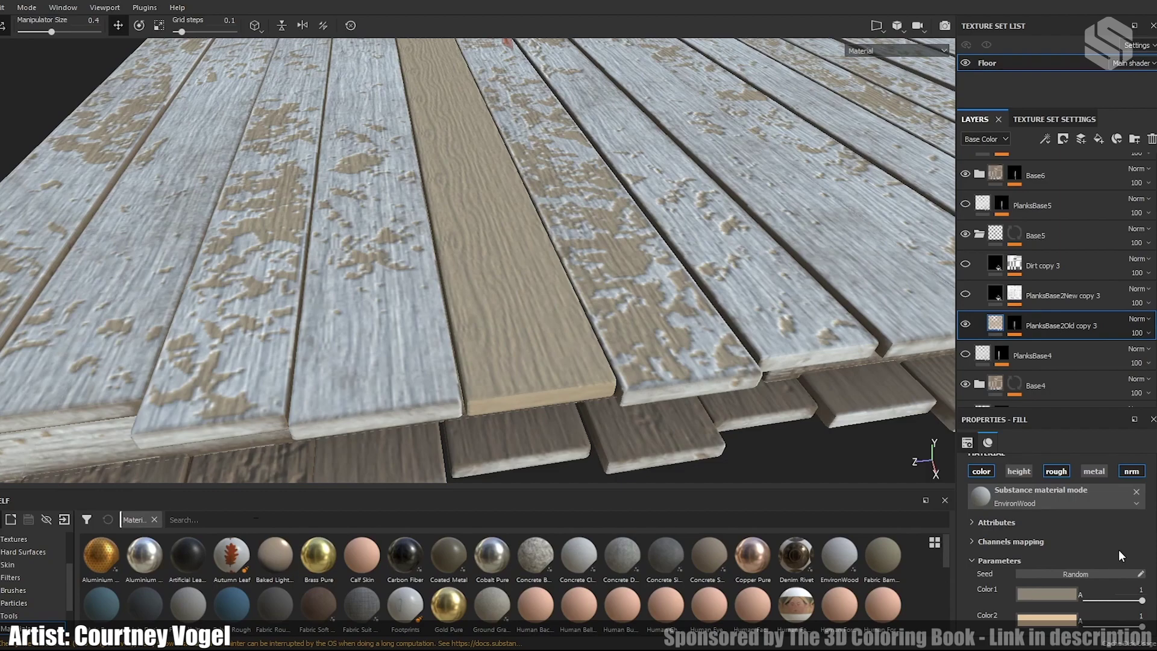
scroll(1119, 549, down, 2)
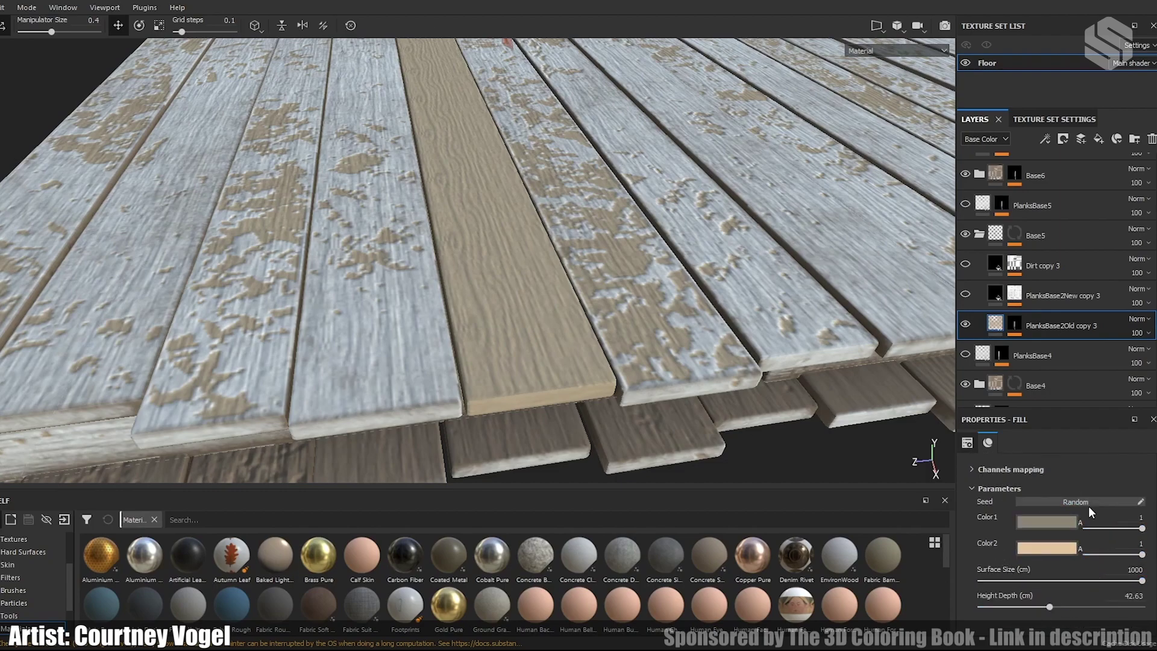
drag(1082, 408, 1083, 382)
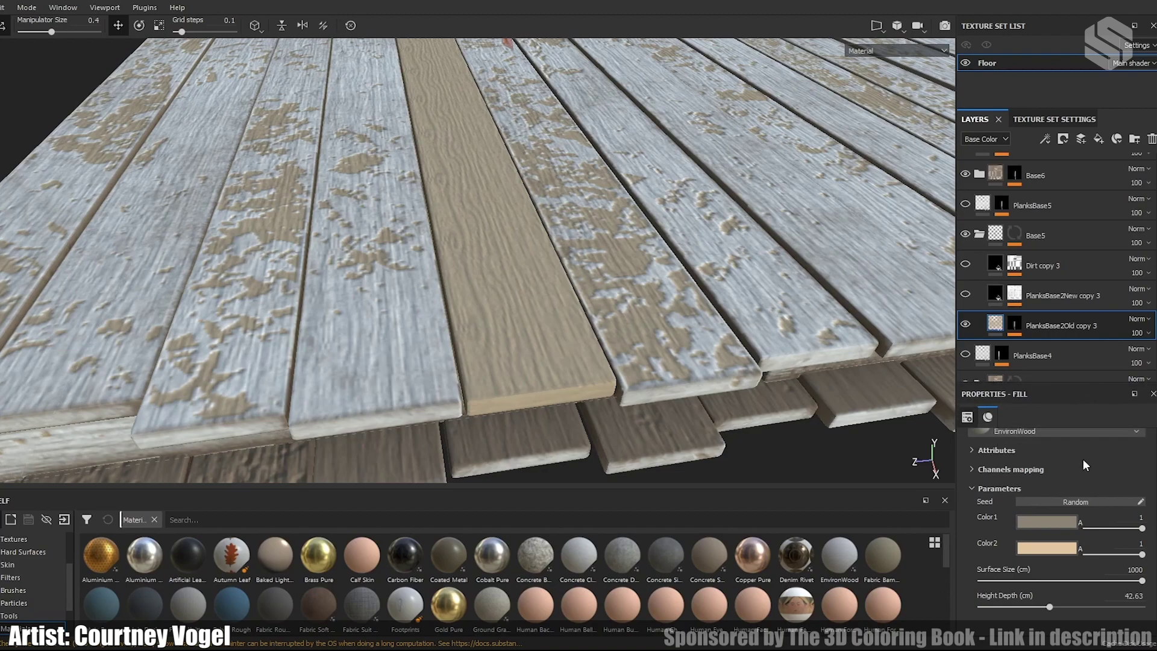
scroll(1051, 591, up, 2)
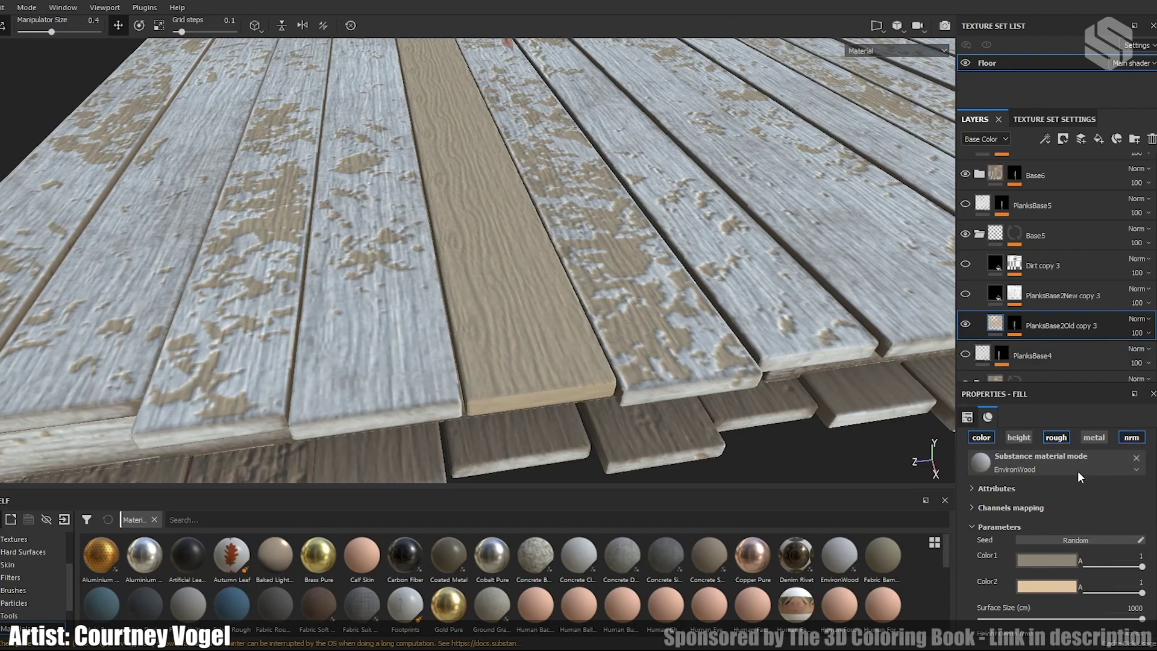
Step: List the shelf's Project resources and assign the EnvironWood material to the PlanksBase2Old copy 3 fill
scroll(21, 567, up, 3)
click(11, 552)
drag(231, 555, 1027, 469)
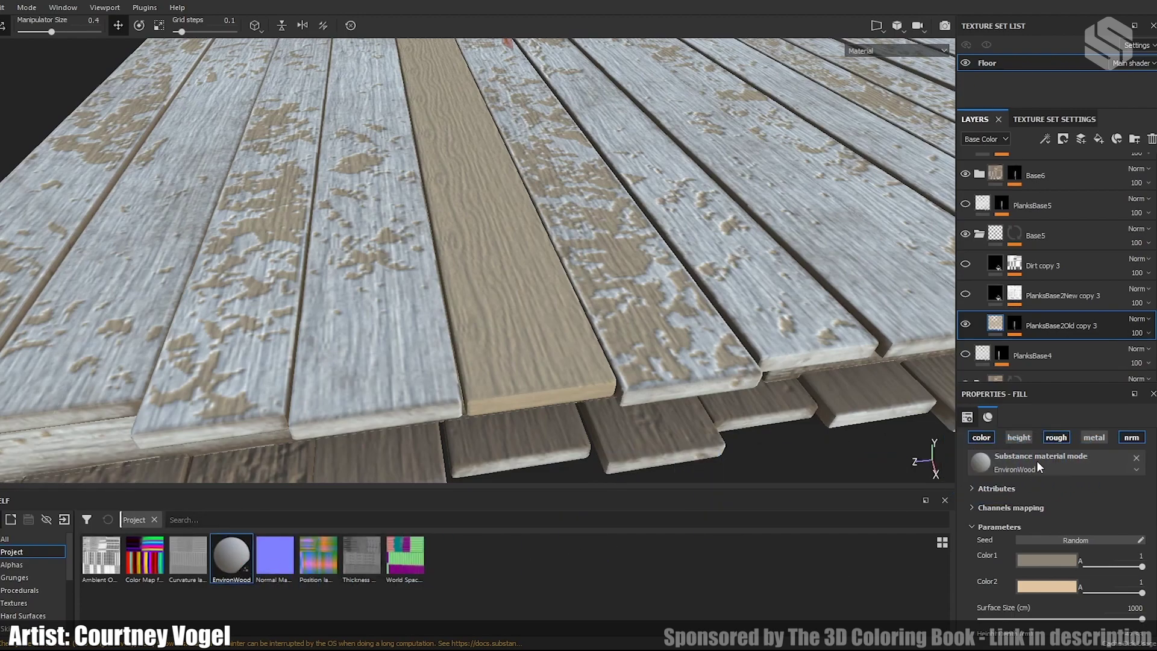
Step: Increase the EnvironWood Height Depth on PlanksBase2Old copy 3 and go back to the fill's projection and UV scale settings
scroll(1050, 540, down, 1)
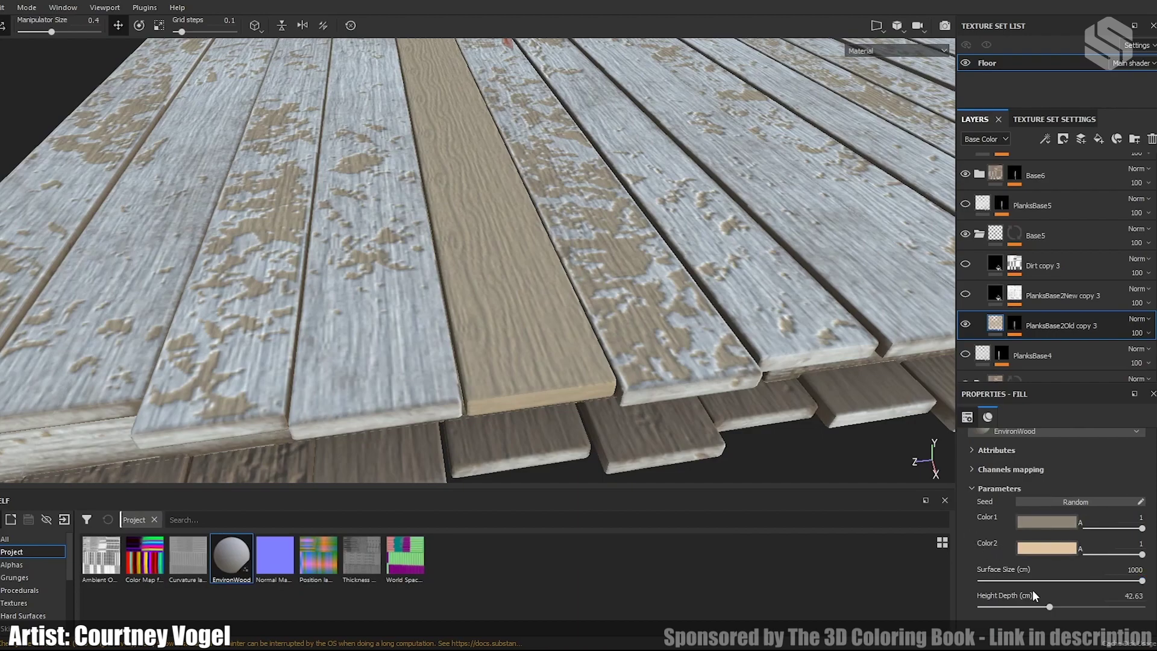
drag(1050, 607, 1126, 599)
scroll(1092, 547, up, 3)
scroll(1090, 542, up, 2)
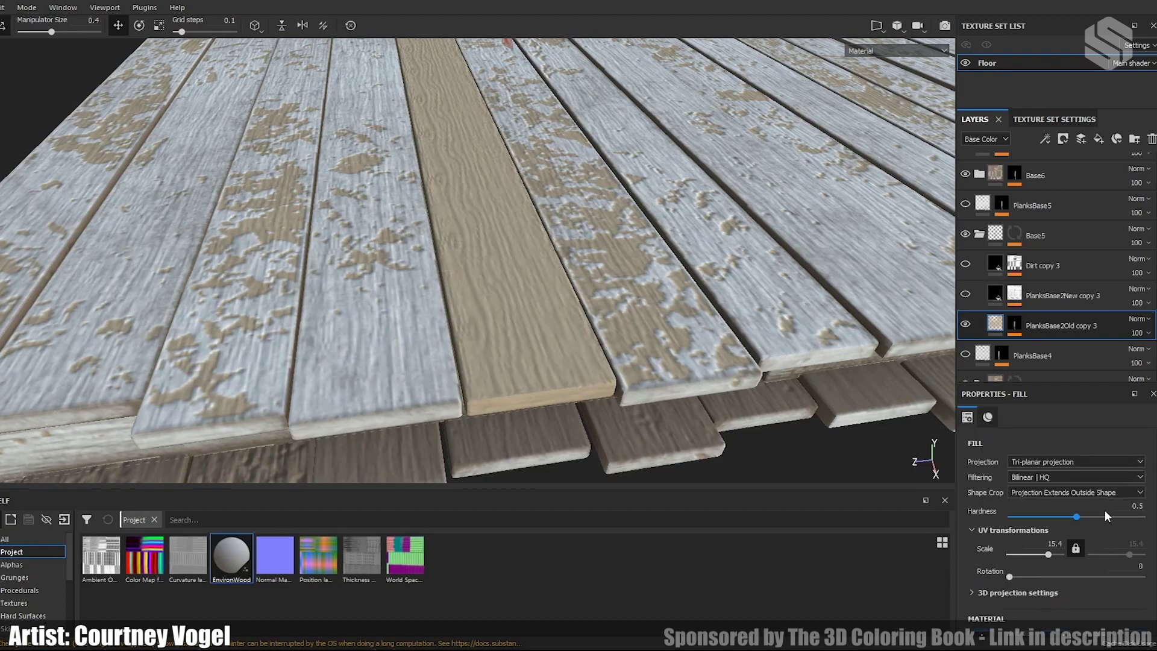
Step: Show and select the PlanksBase2New copy 3 layer, try a greater Height Depth on its EnvironWood fill and undo it
click(965, 295)
click(1051, 285)
scroll(1097, 473, down, 3)
scroll(1097, 472, down, 1)
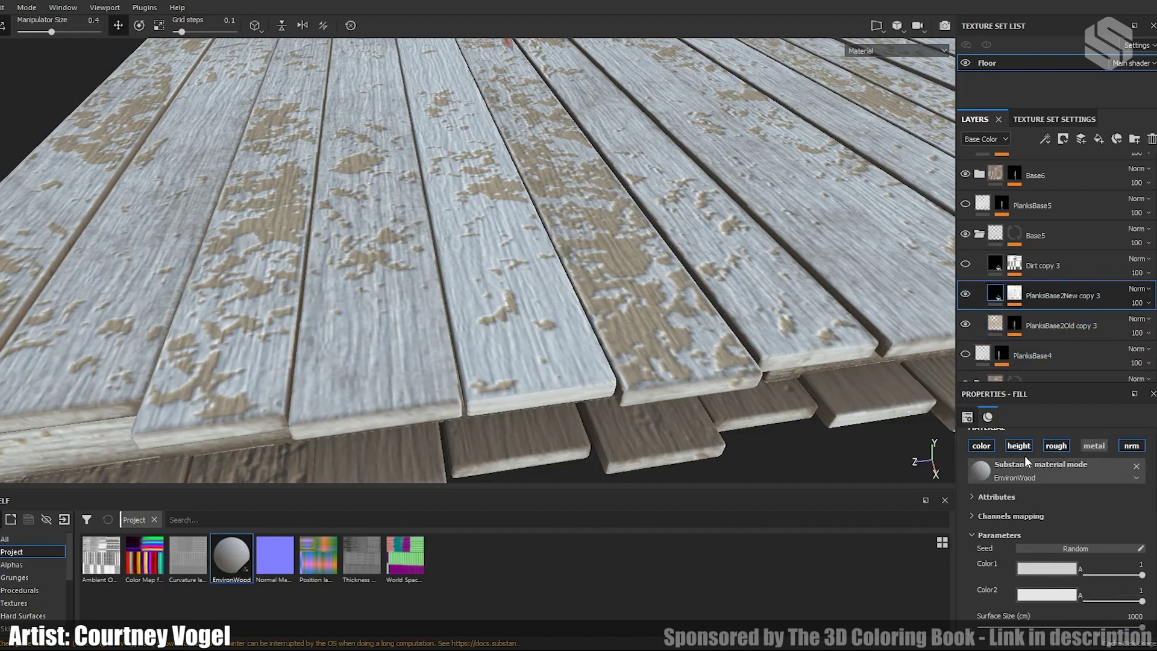
scroll(1090, 483, down, 1)
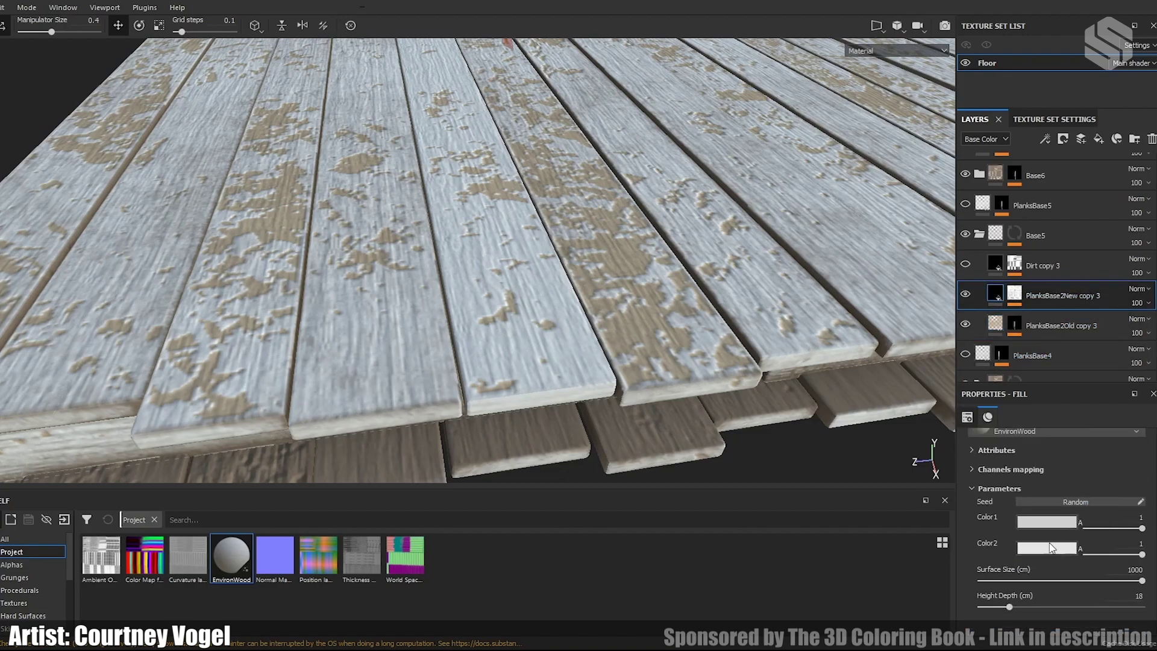
drag(1010, 607, 1037, 607)
key(ctrl+z)
Step: Expand the mask effects of PlanksBase2New copy 3 and PlanksBase2Old copy 3 and select the latter's Color selection effect
click(1017, 294)
click(1017, 294)
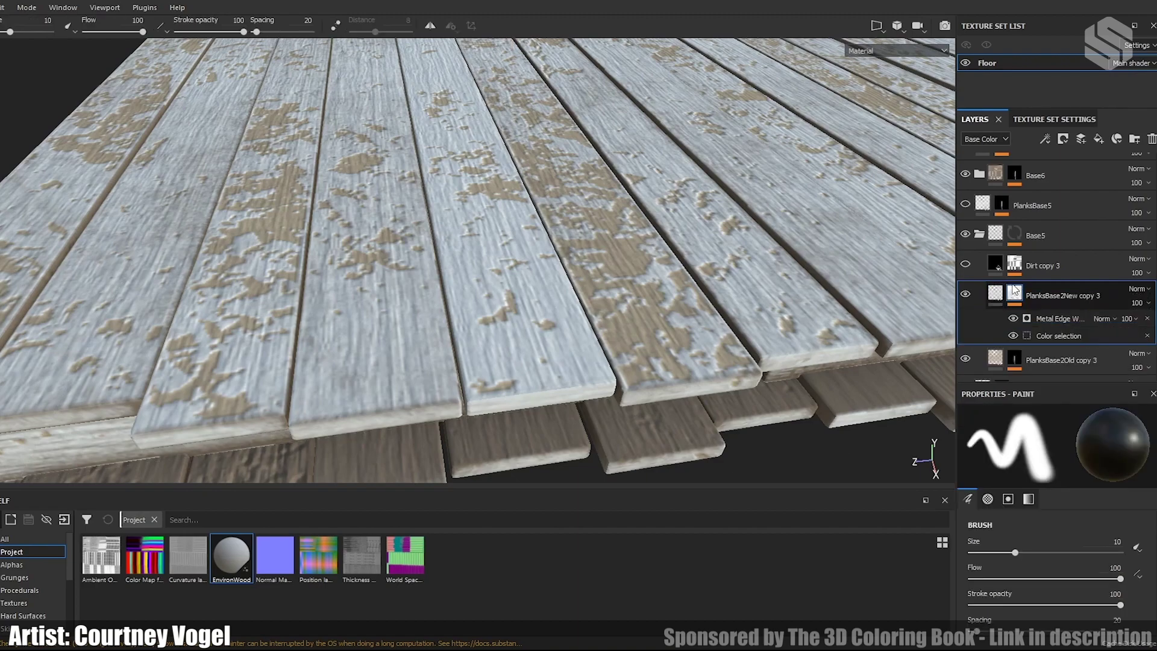
click(1061, 354)
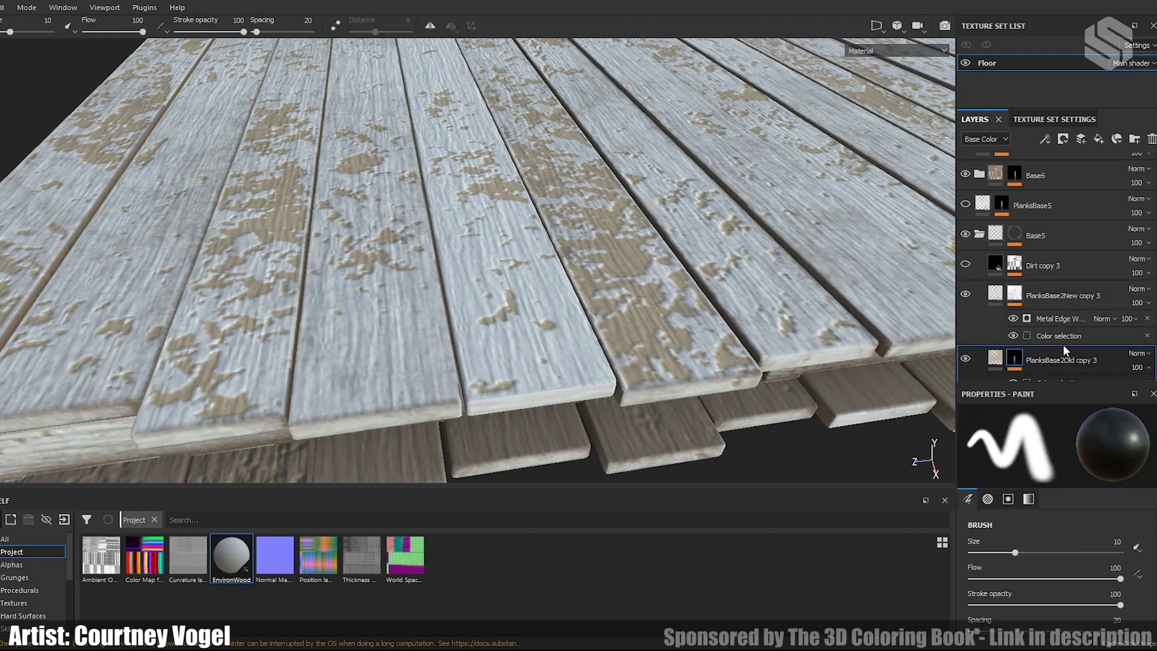
scroll(1063, 345, down, 1)
click(1053, 343)
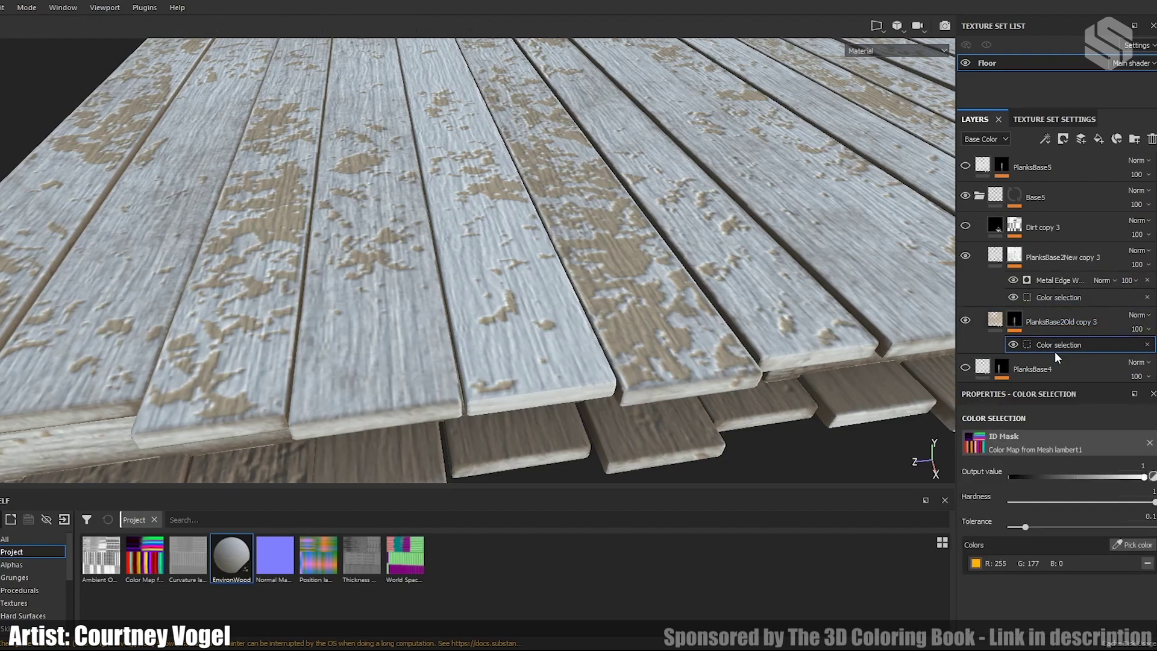
Step: Try adding the green plank's ID colour, R 108, G 255, B 0, to the Color selection twice, removing it each time
click(1118, 546)
alt+right_drag(821, 385, 819, 352)
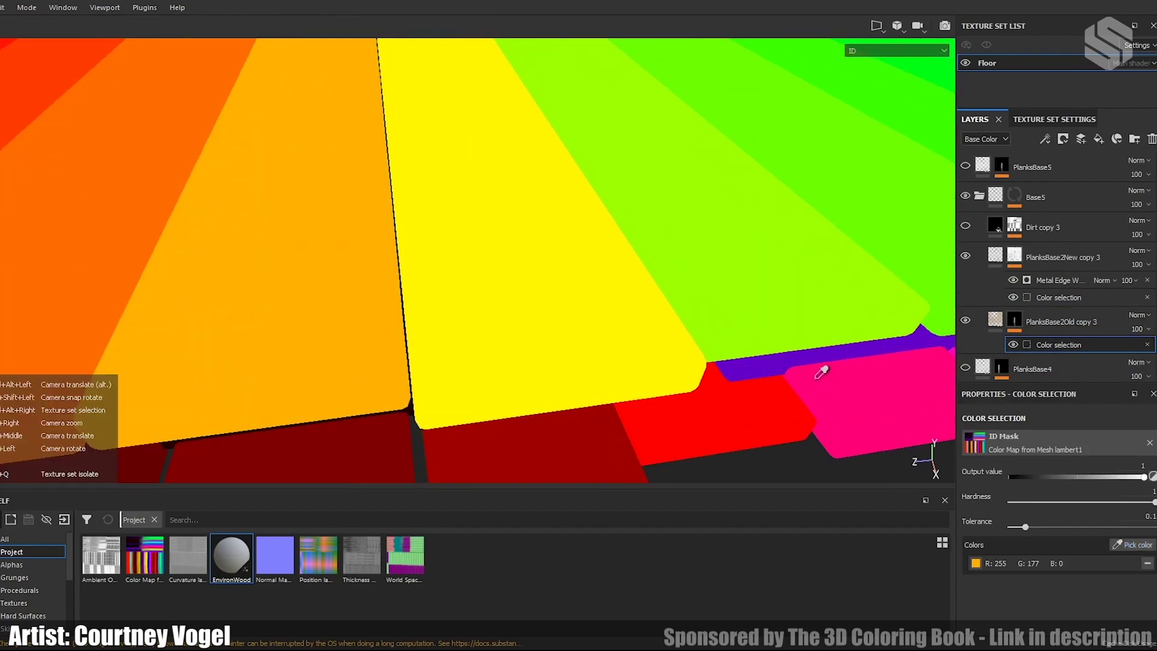
click(824, 344)
alt+drag(820, 357, 700, 396)
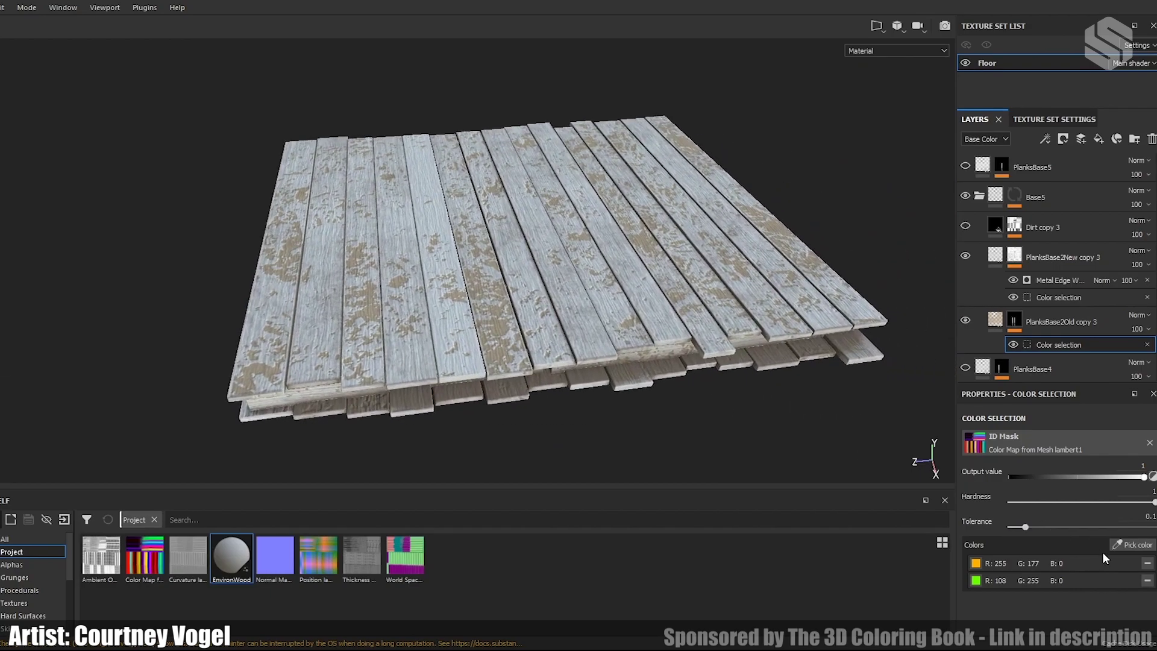
click(1147, 580)
click(1133, 544)
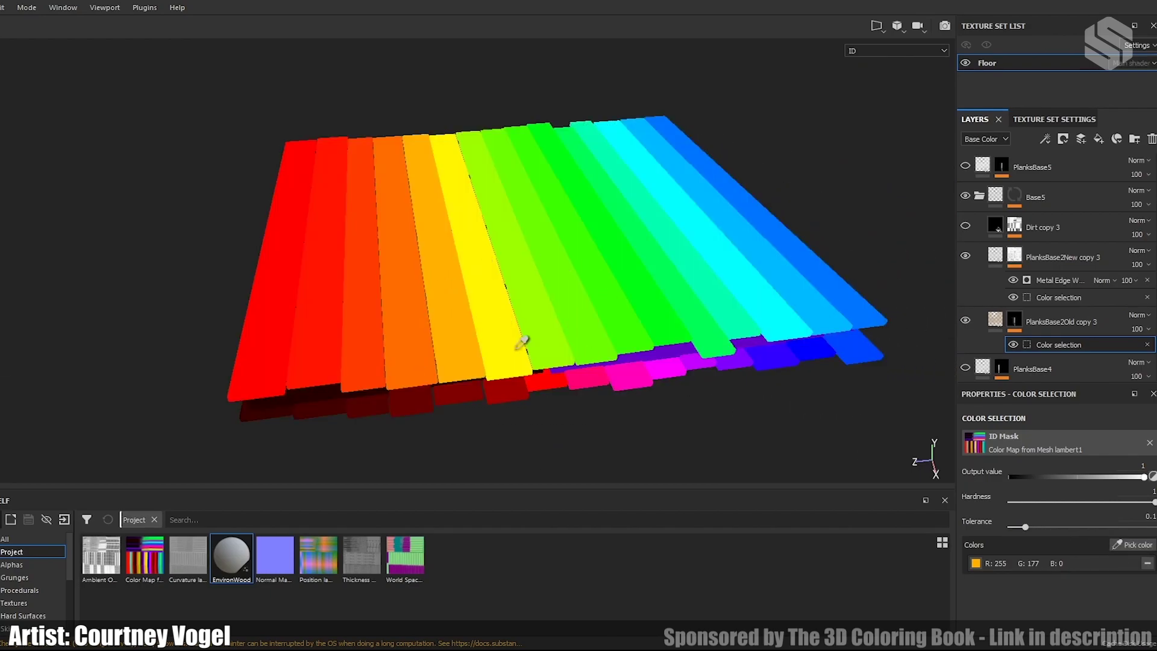
click(595, 338)
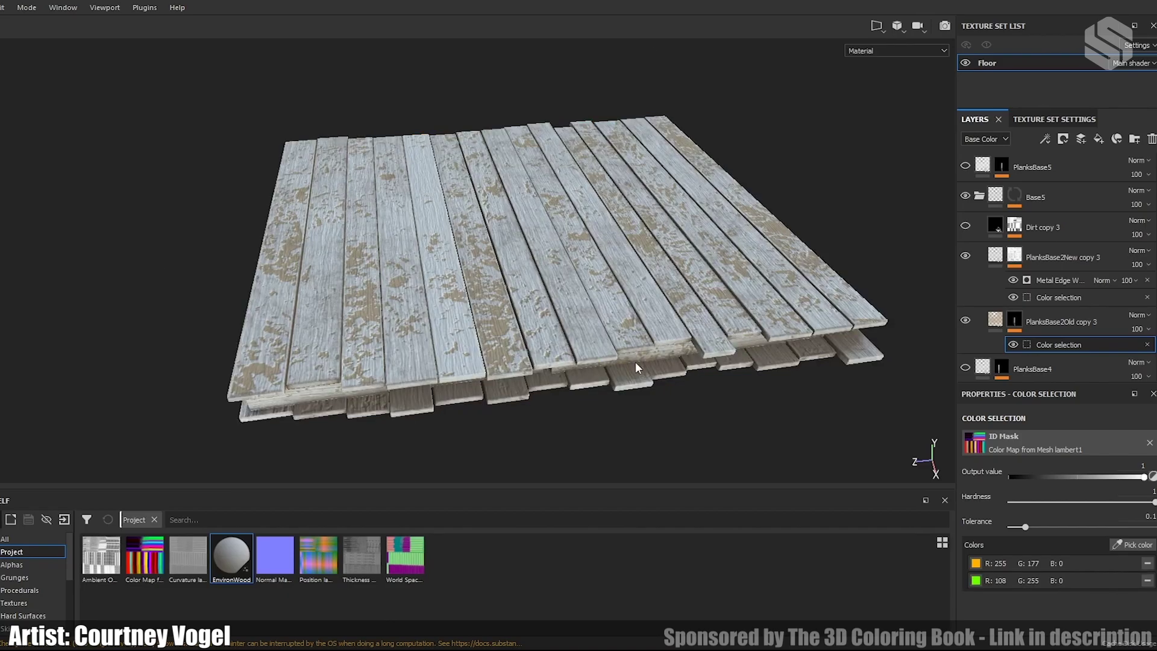
click(1147, 580)
Step: Examine the Base5 plank's peeling paint and the exposed wood layer beneath it up close
scroll(547, 295, up, 10)
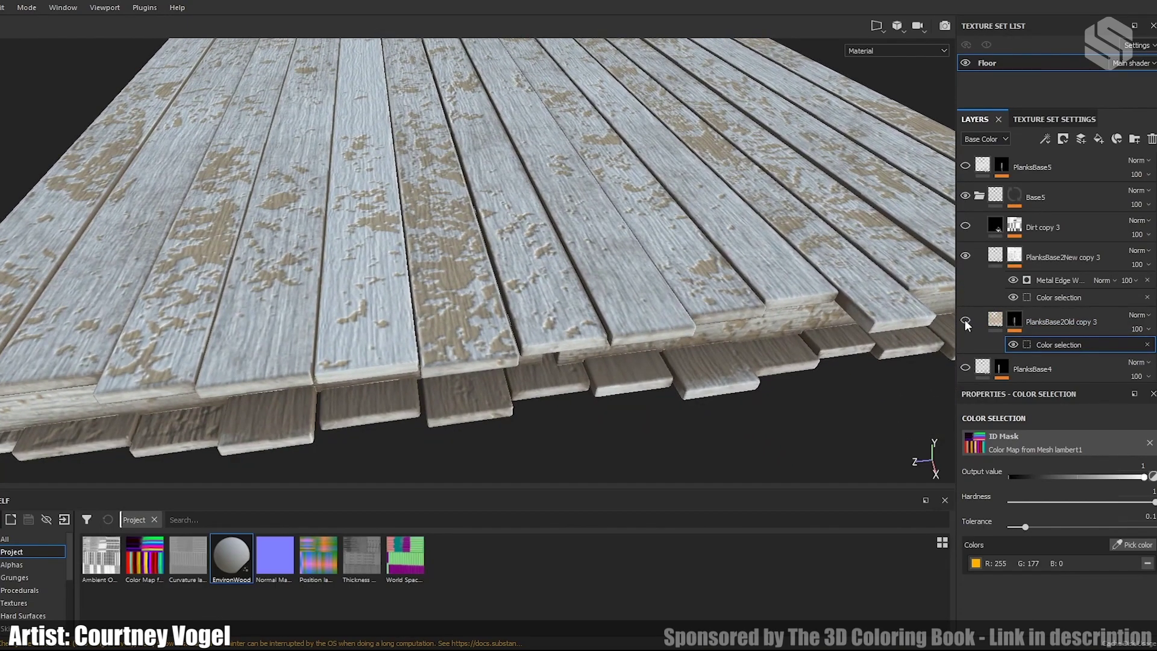
alt+middle_drag(410, 280, 605, 254)
alt+right_drag(605, 255, 731, 347)
alt+middle_drag(732, 347, 621, 331)
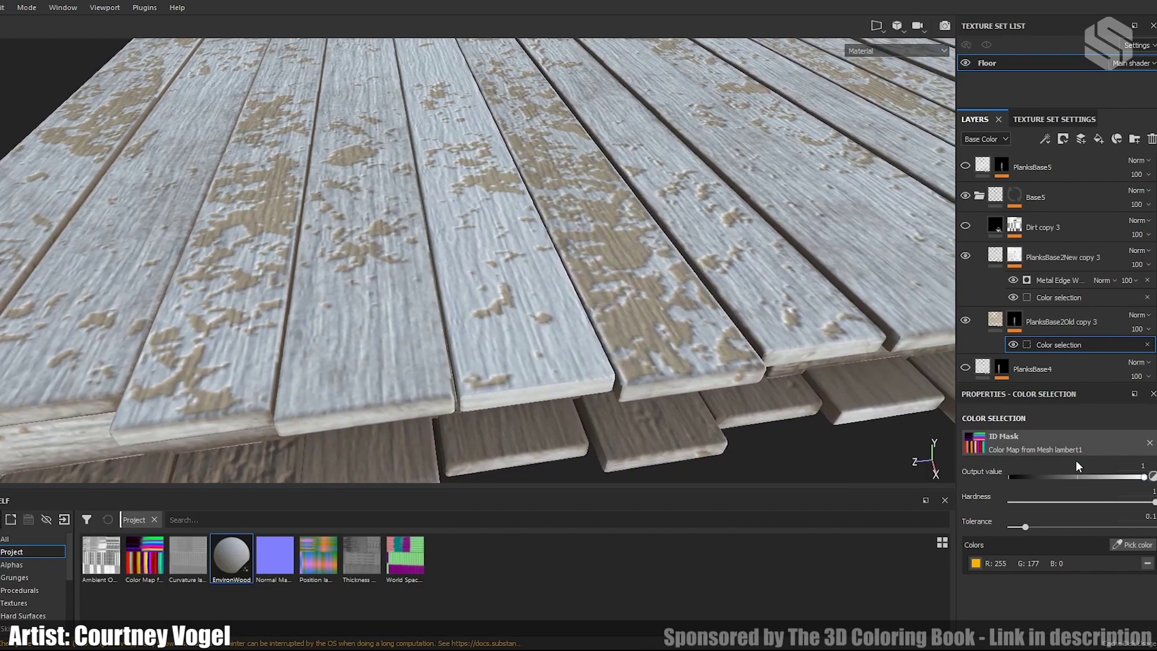
Step: Select the PlanksBase2New copy 3 mask's Metal Edge Wear generator and look through its wear, grunge and masking parameters
click(1051, 323)
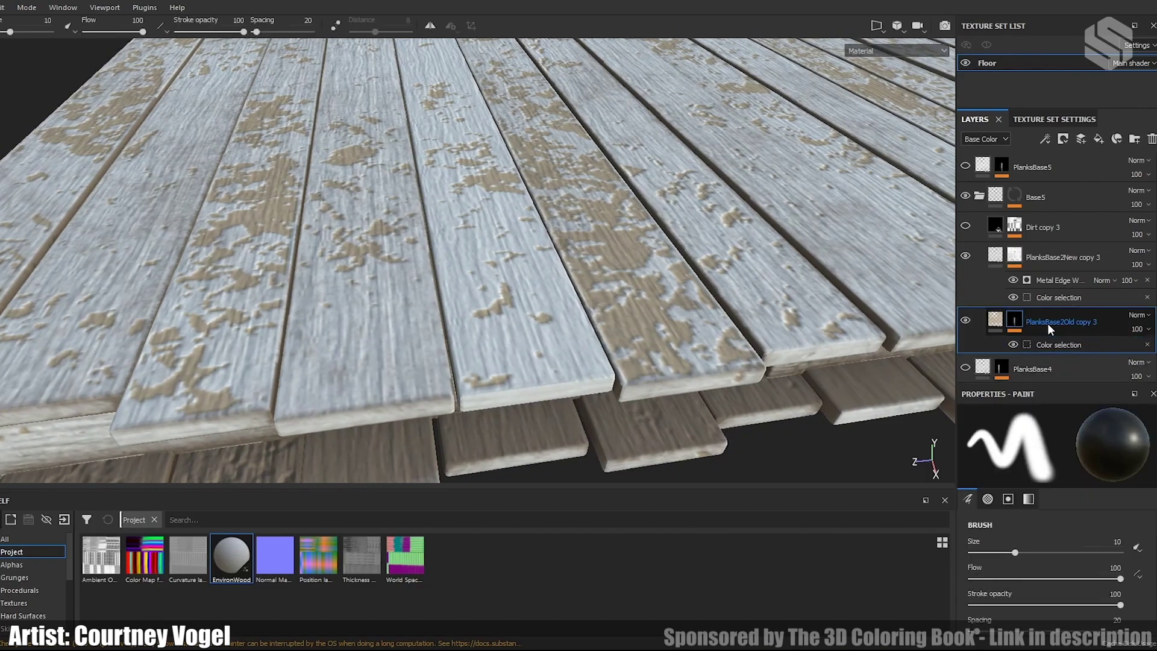
click(1015, 257)
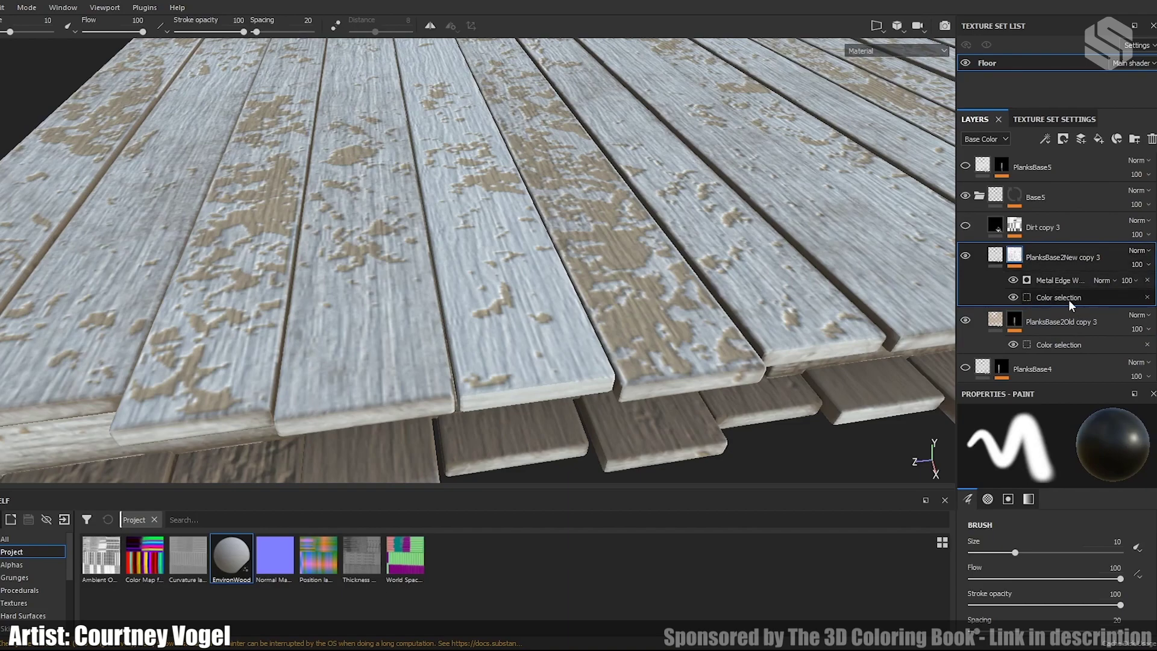
click(1044, 280)
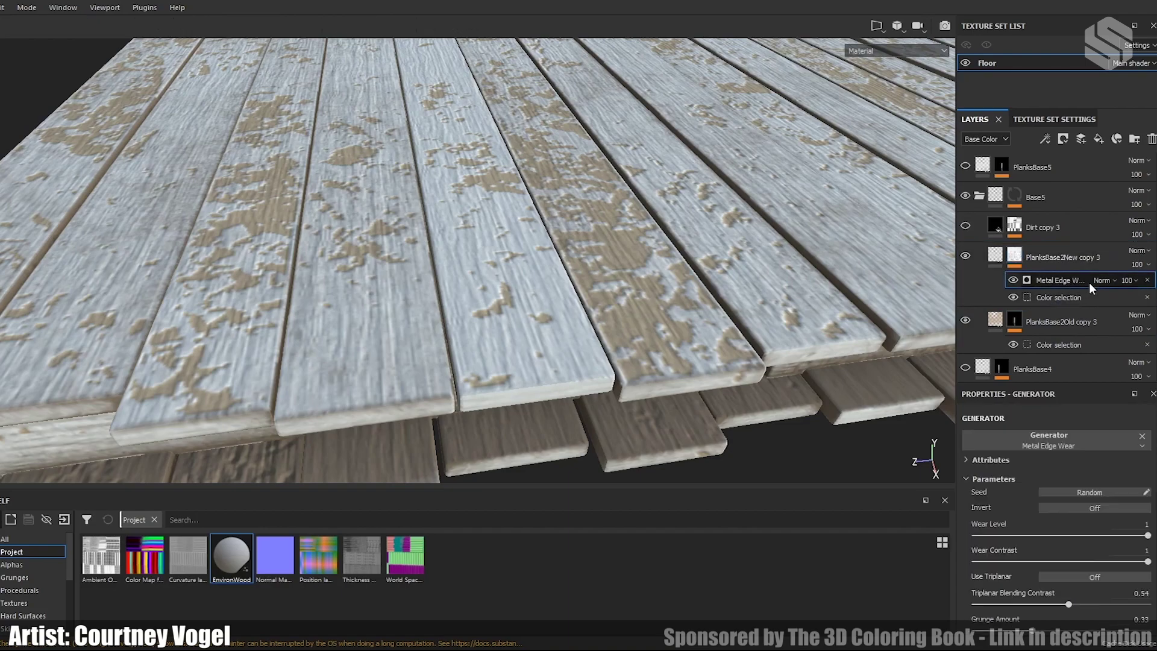
scroll(1061, 468, down, 3)
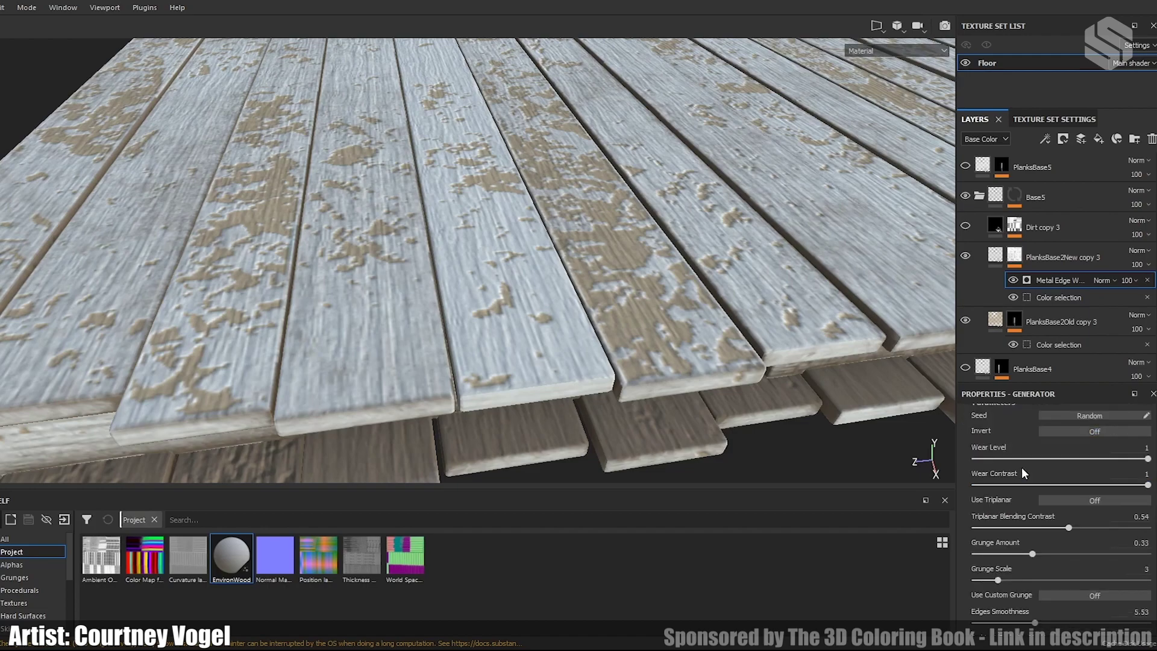
scroll(1015, 612, down, 3)
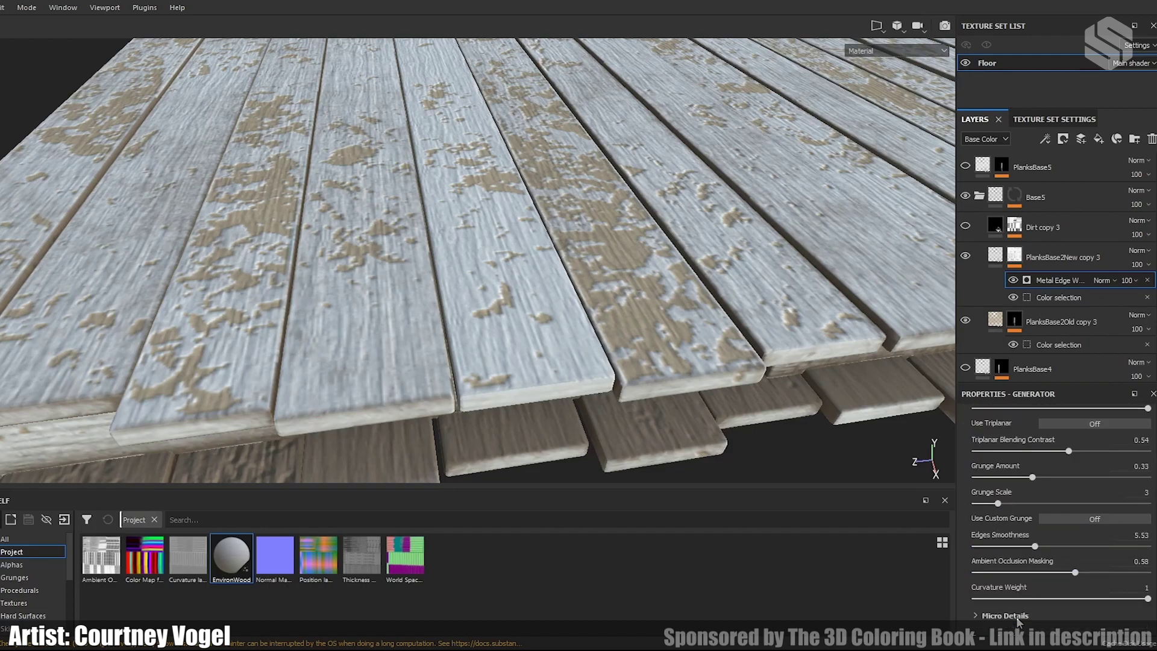
scroll(1021, 549, up, 6)
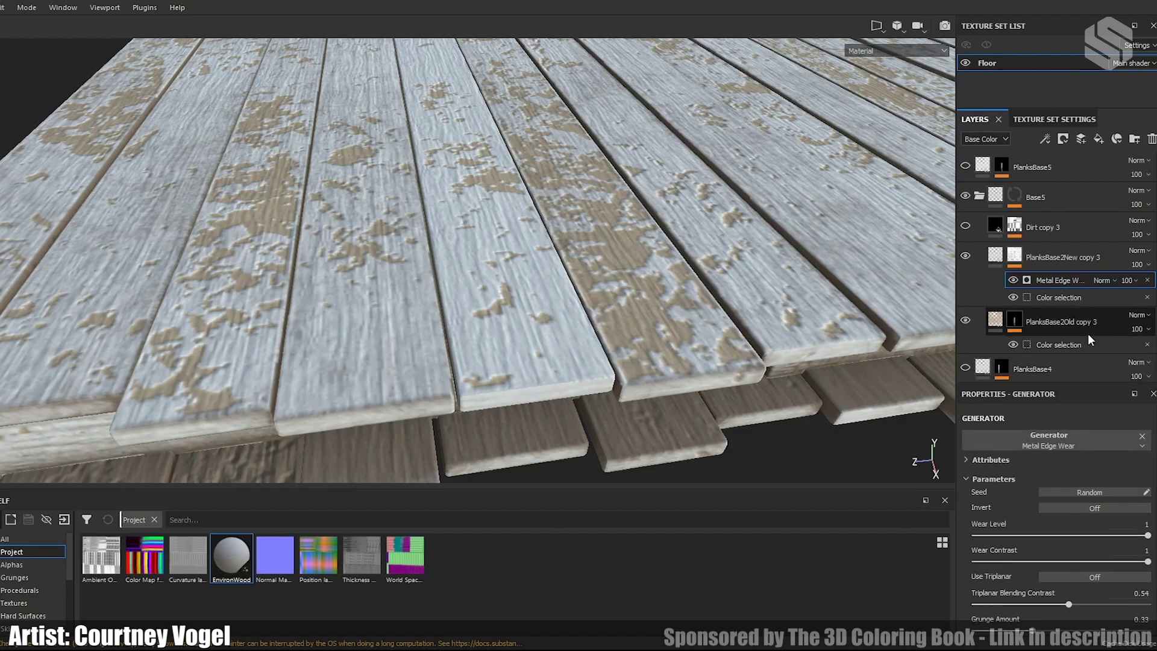
Step: Switch the layer stack to the Height channel, try a greater Height opacity on PlanksBase2New copy 3, and undo it
click(987, 138)
click(989, 161)
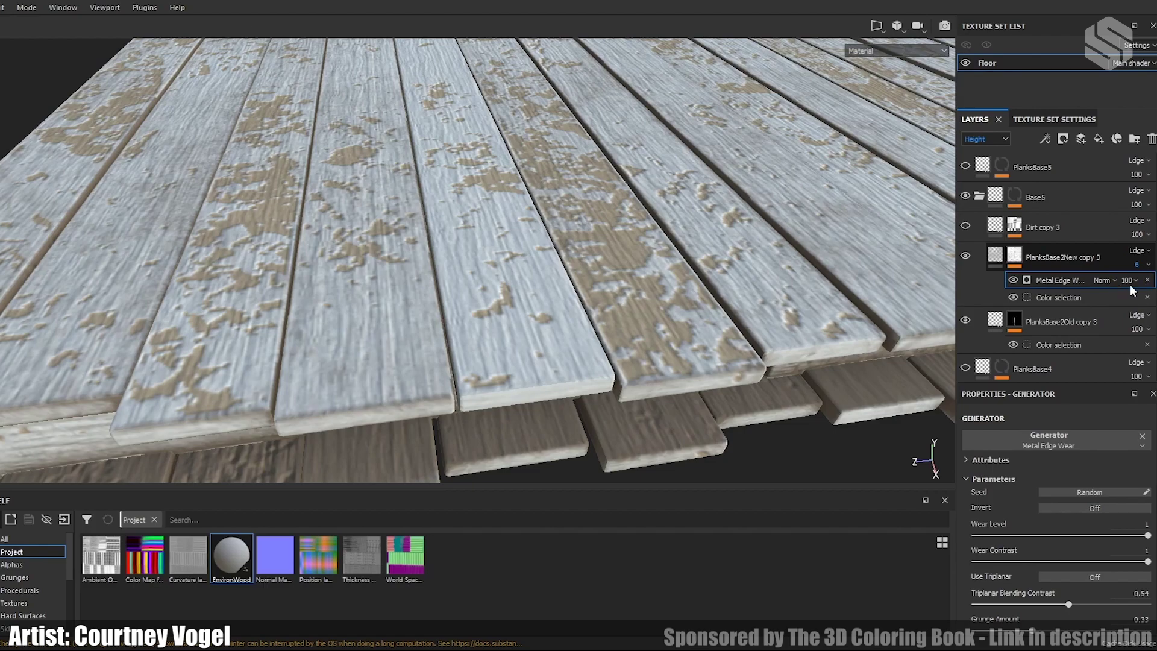
drag(1129, 278, 1133, 293)
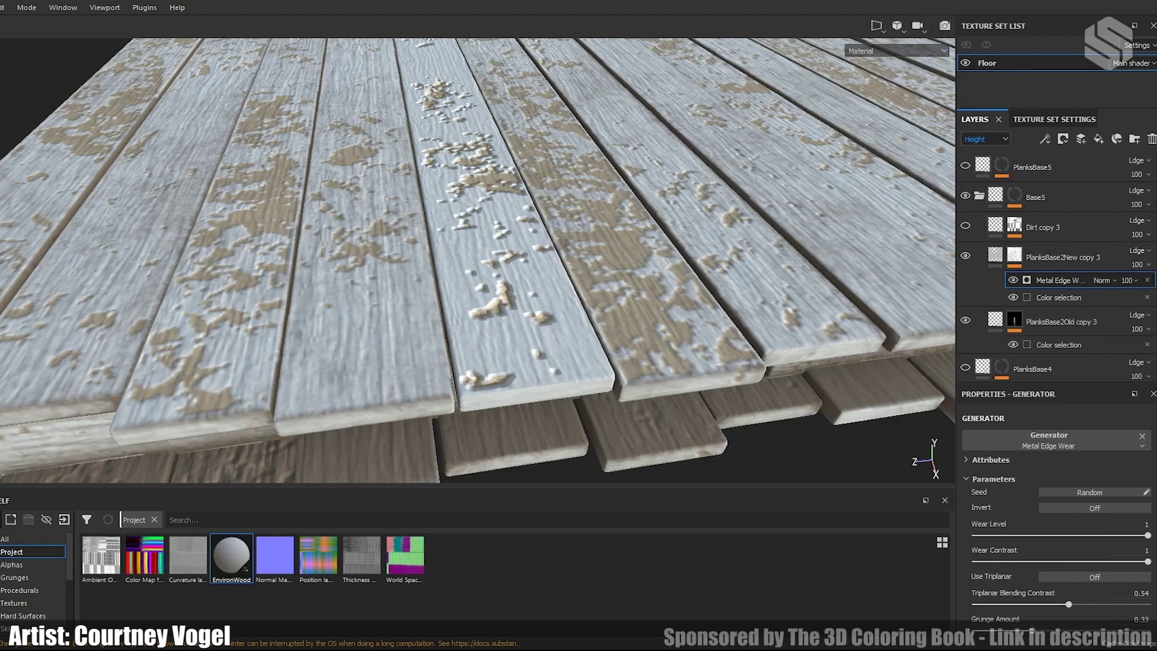
key(ctrl+z)
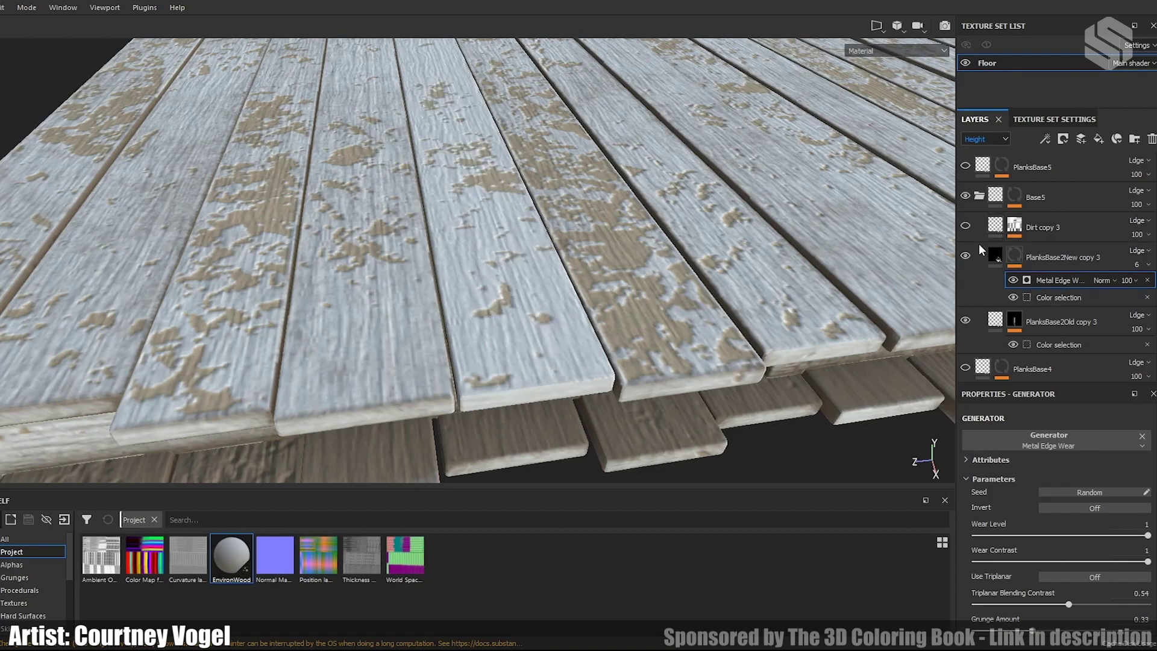
Step: Show the Dirt copy 3 layer in the Base5 folder and select the Dirt generator on its mask
click(965, 227)
click(1029, 229)
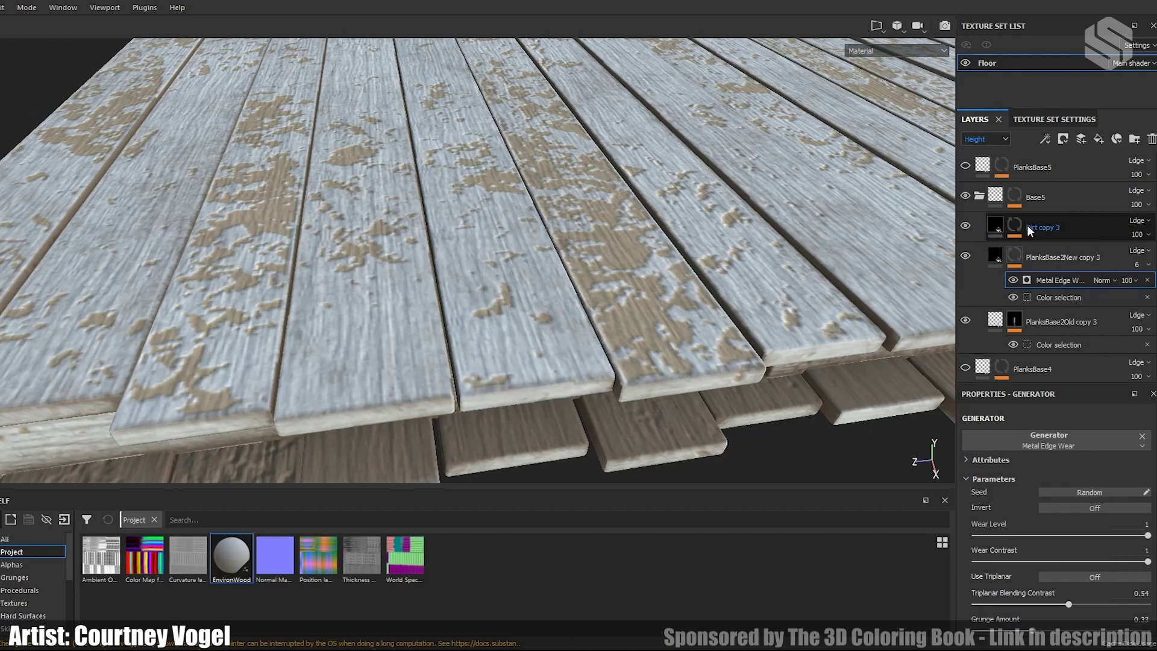
click(1015, 228)
click(995, 226)
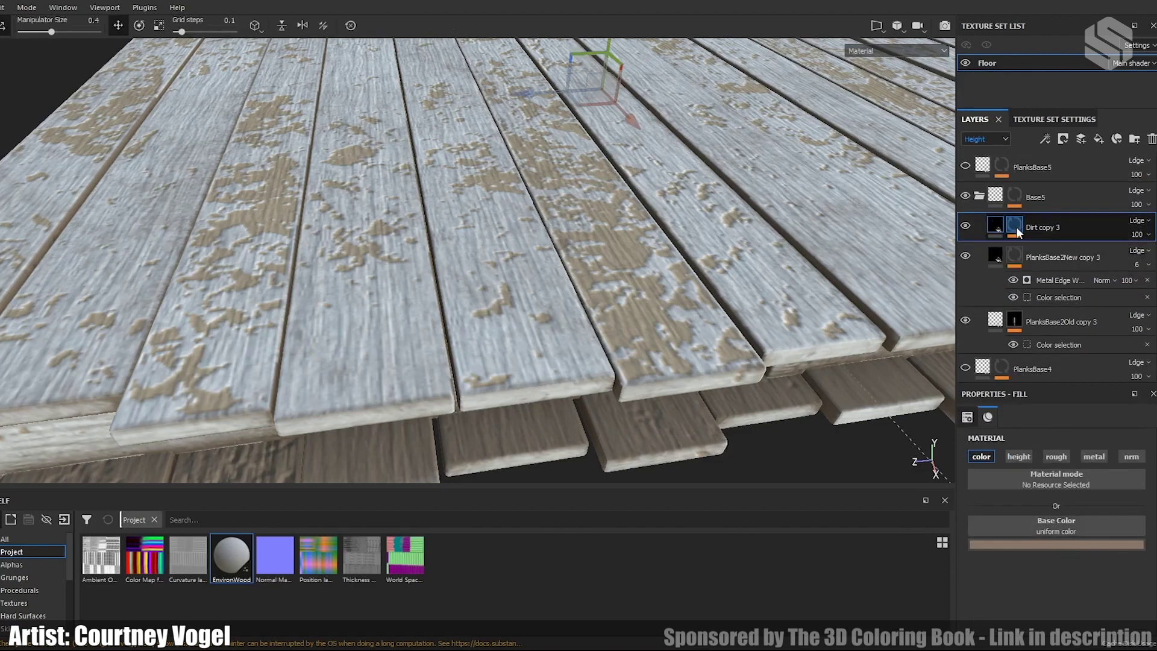
click(1016, 229)
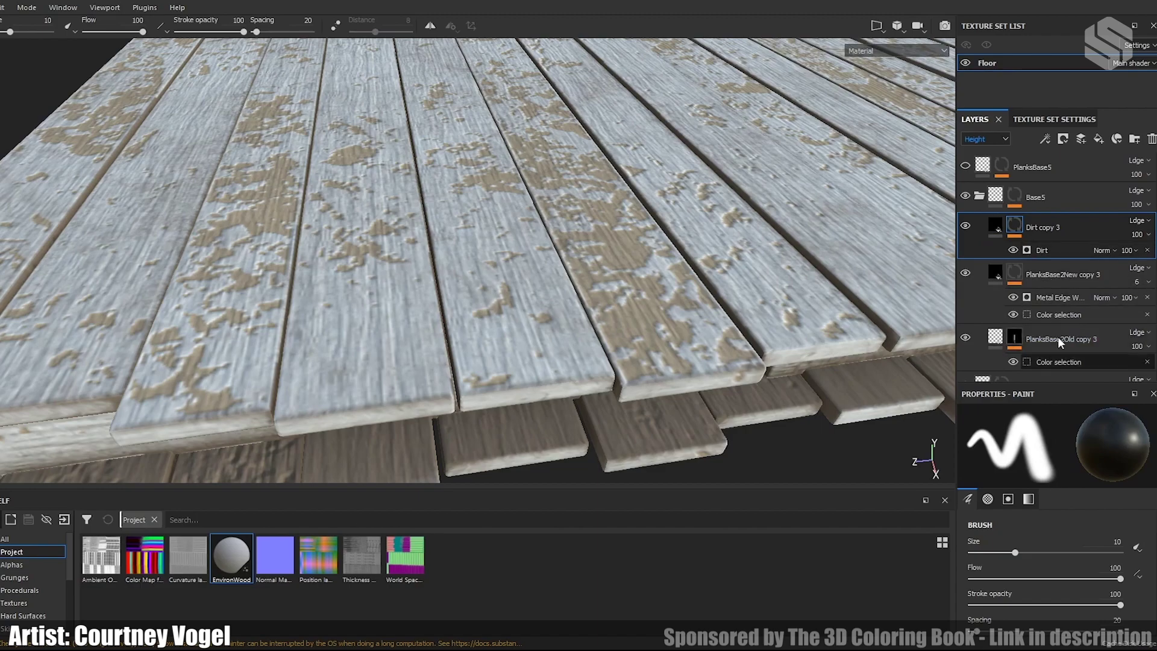
click(1047, 250)
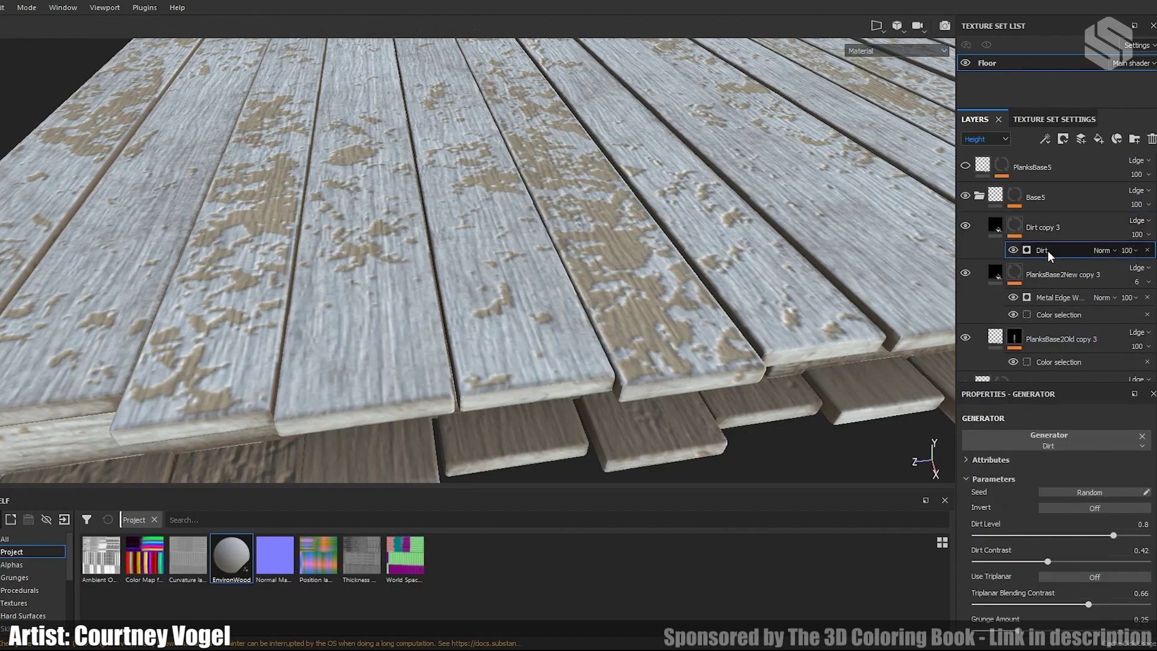
Step: Inspect the Color selection effect on the Base5 folder's mask and the parameters of Dirt copy 3's Dirt generator
click(1015, 197)
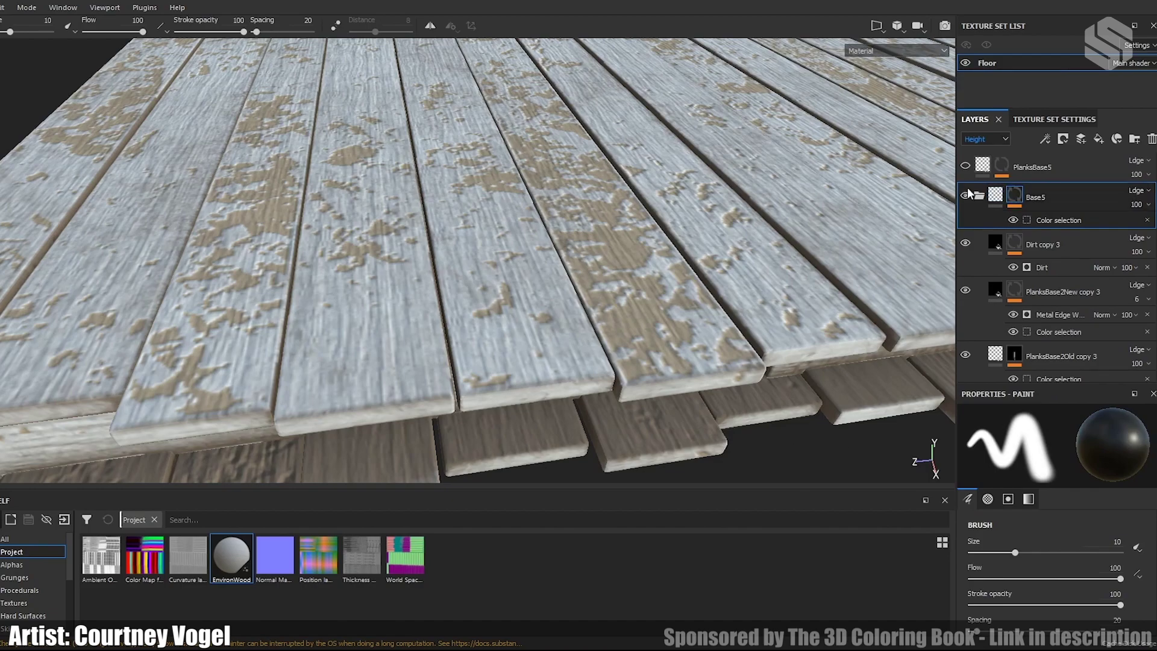
click(1040, 220)
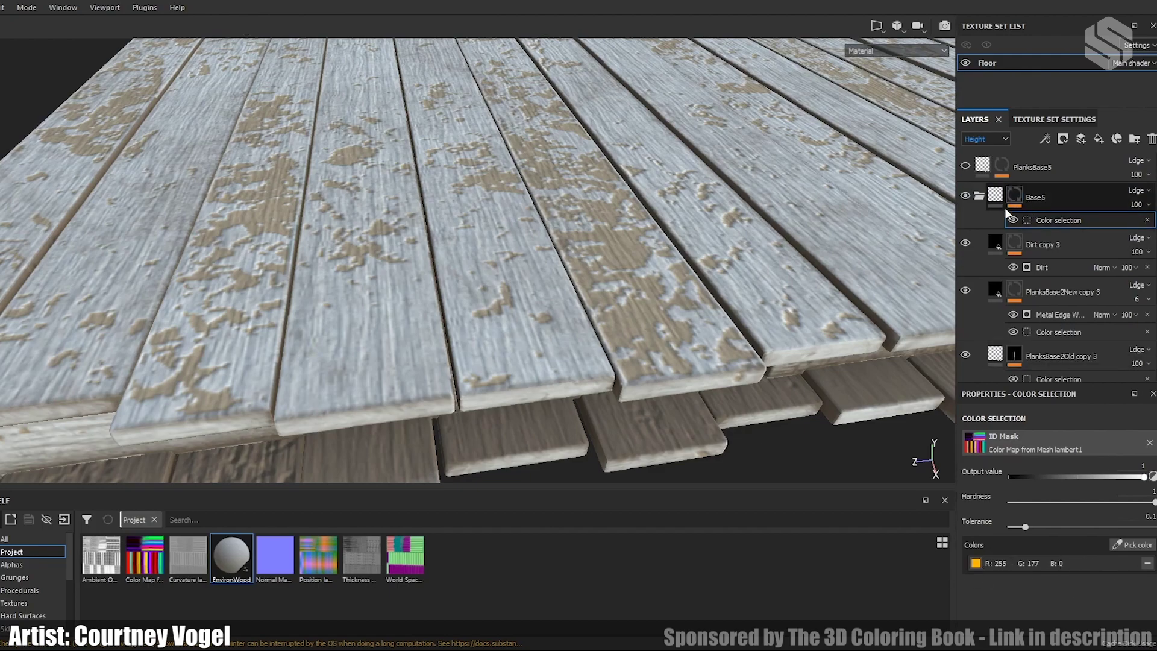
click(1015, 242)
click(1045, 267)
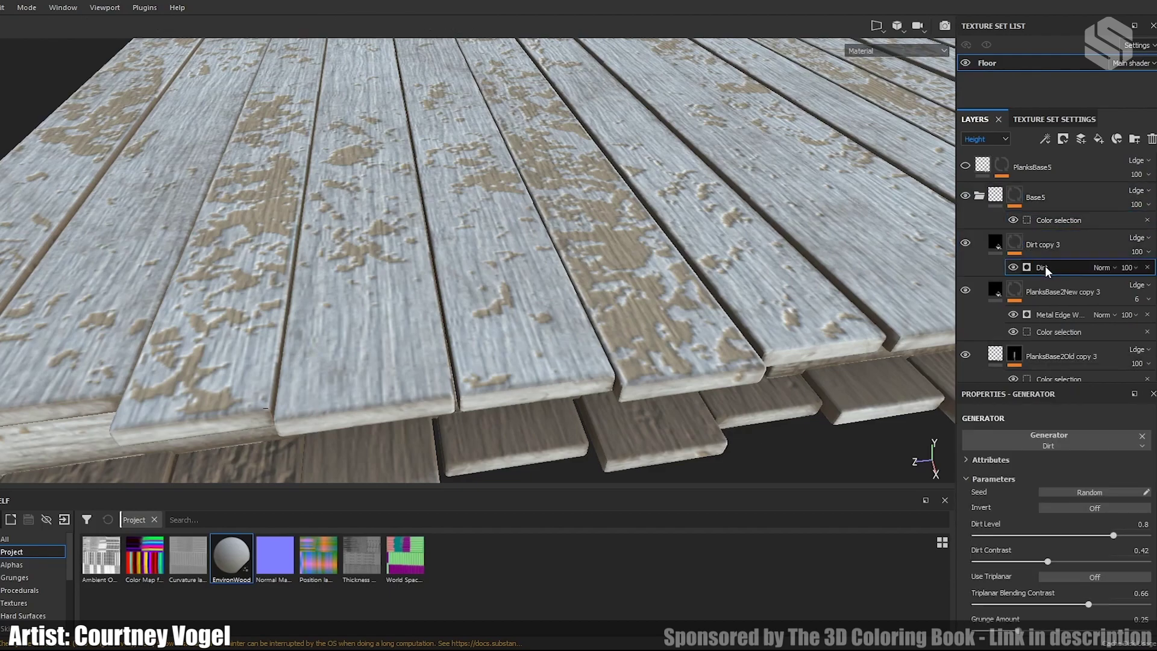
scroll(1056, 597, down, 3)
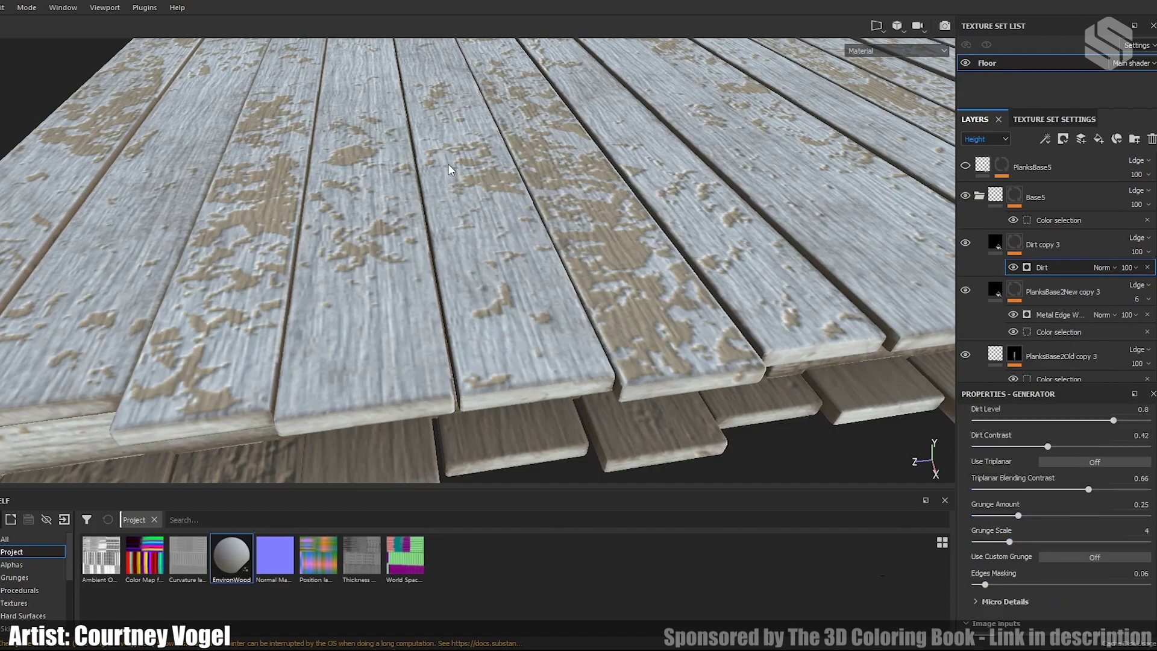
scroll(1077, 539, down, 2)
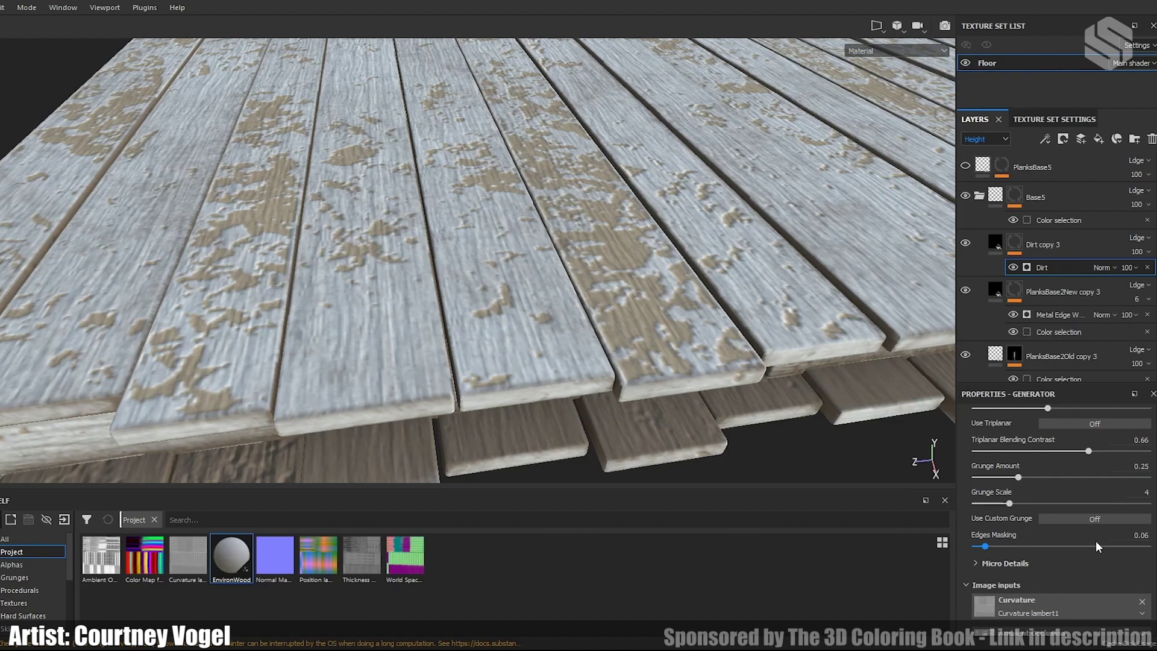
scroll(1096, 541, up, 2)
scroll(1096, 541, up, 3)
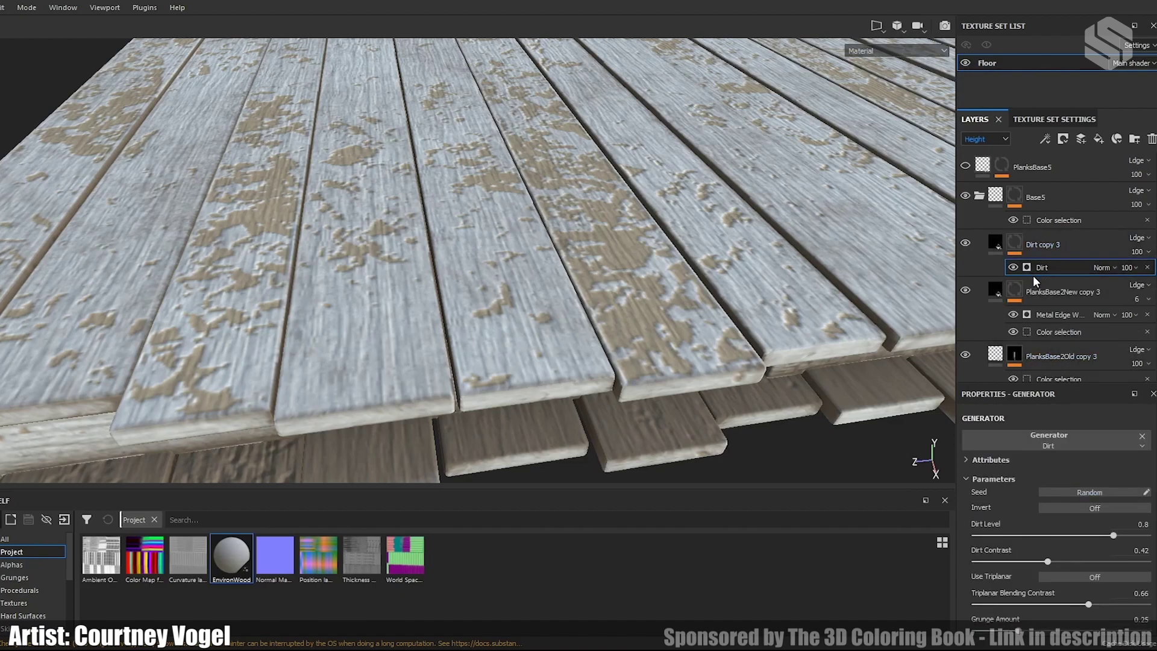
Step: Try adding a second Dirt generator to the Dirt copy 3 layer's mask and remove it again
click(1014, 249)
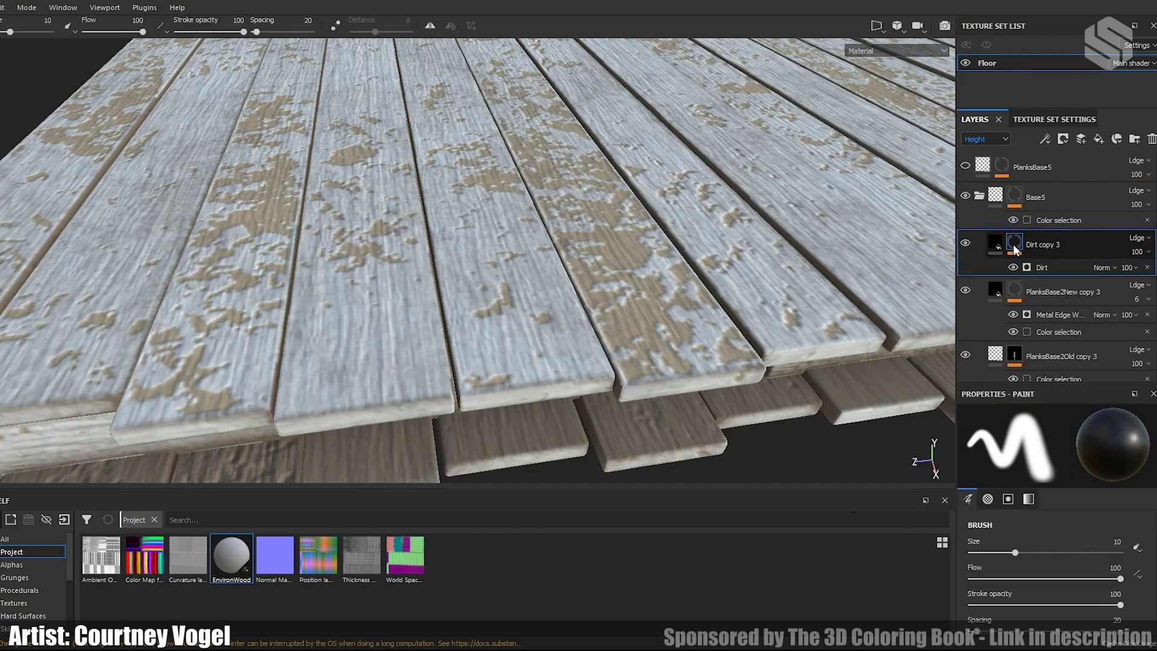
click(1059, 479)
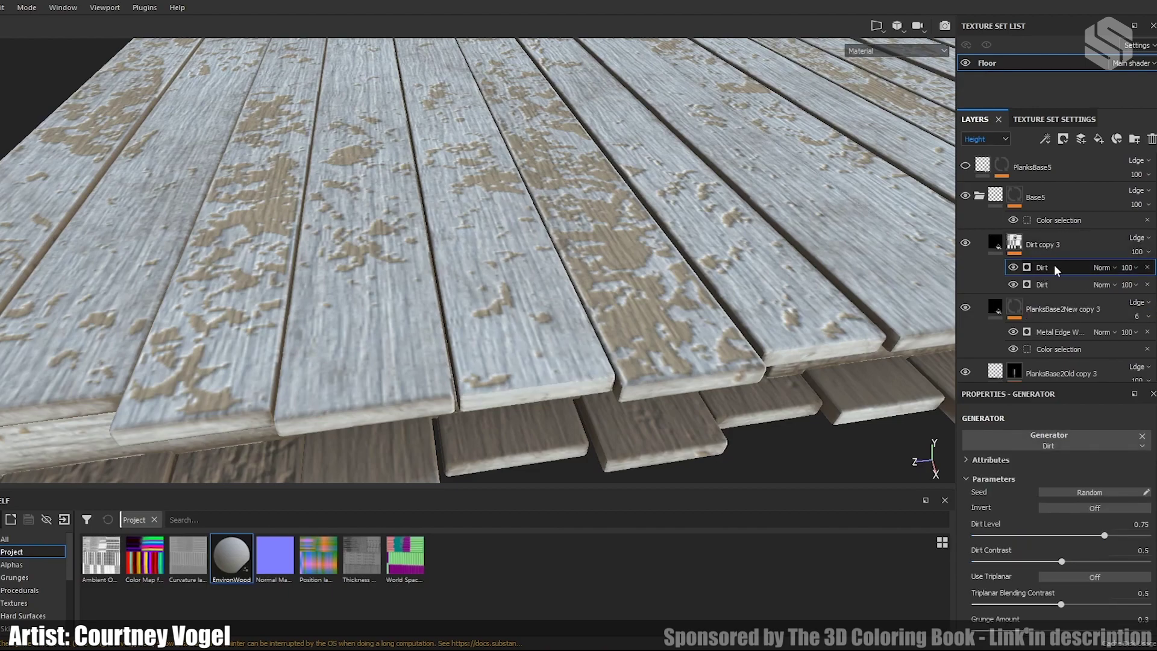
click(1148, 268)
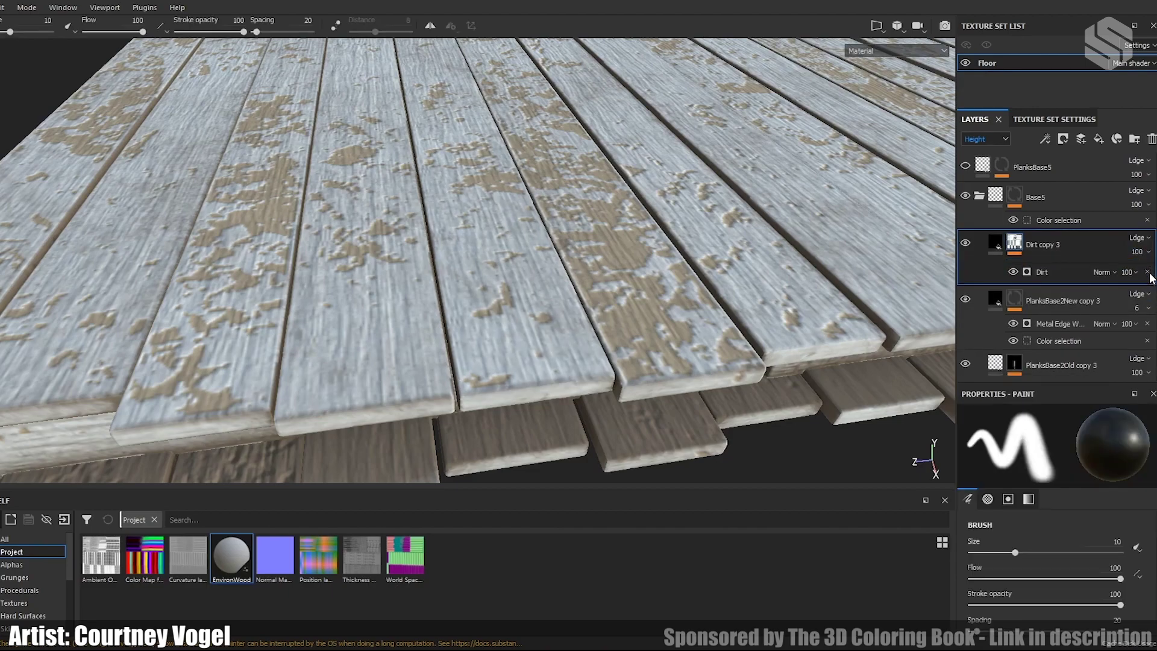
Step: Examine the textured floor's peeling paint up close, as a whole, and along its front edge and sides
scroll(1032, 288, up, 3)
click(979, 273)
scroll(1037, 300, down, 2)
scroll(1037, 307, up, 8)
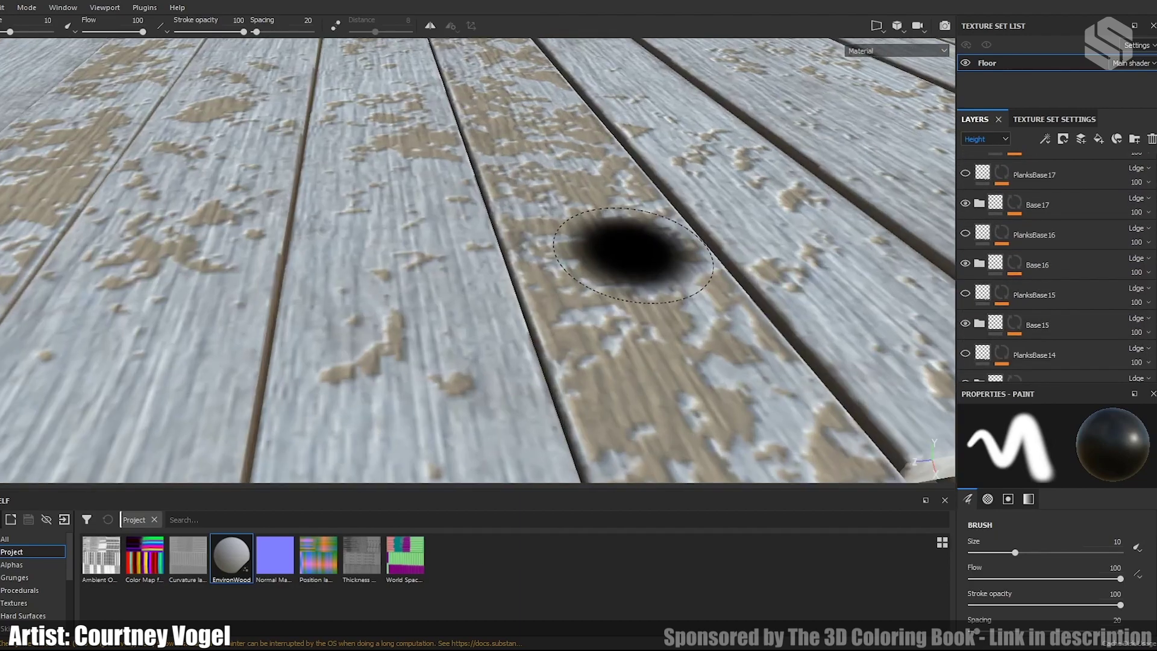
scroll(633, 255, down, 10)
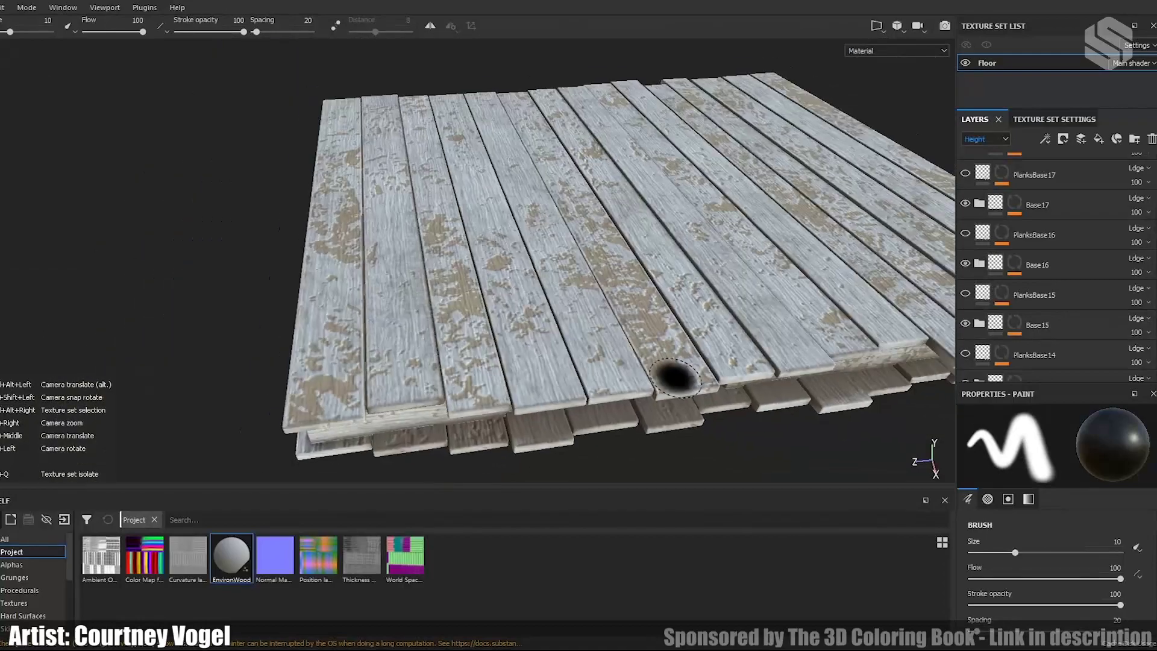
mouse_move(617, 316)
alt+mouse_down()
mouse_move(780, 268)
mouse_move(765, 251)
mouse_move(563, 305)
mouse_move(625, 243)
mouse_move(642, 283)
mouse_move(687, 298)
mouse_move(561, 292)
mouse_move(567, 304)
alt+mouse_up()
scroll(566, 304, up, 5)
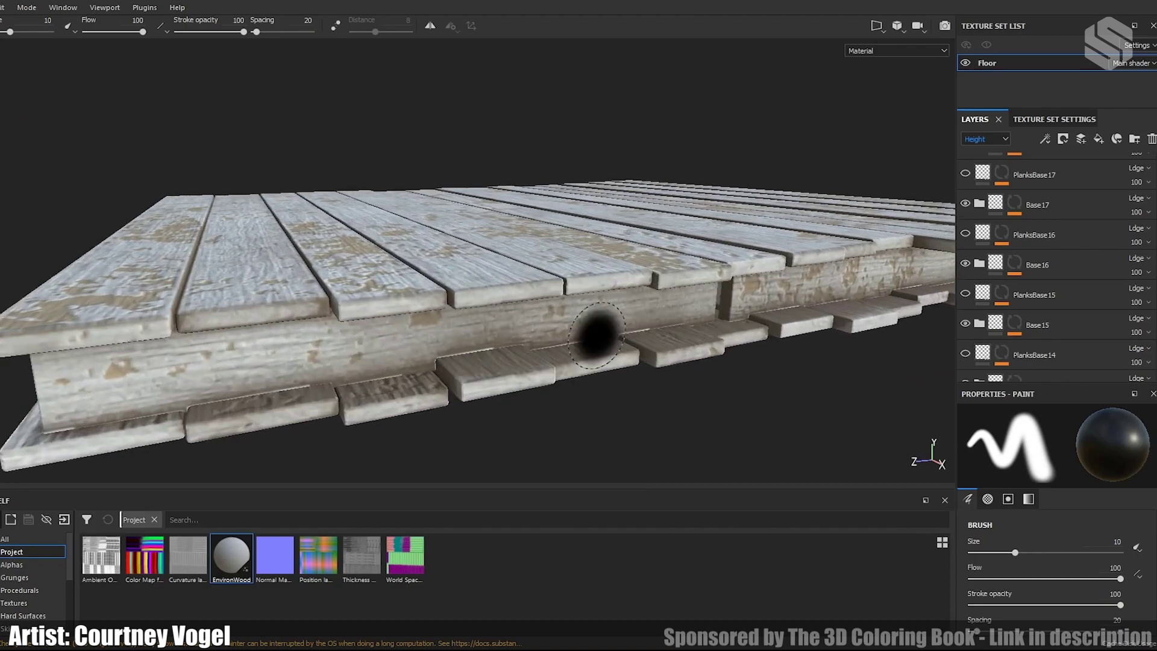
alt+drag(698, 374, 542, 283)
scroll(388, 245, down, 3)
alt+drag(388, 246, 600, 248)
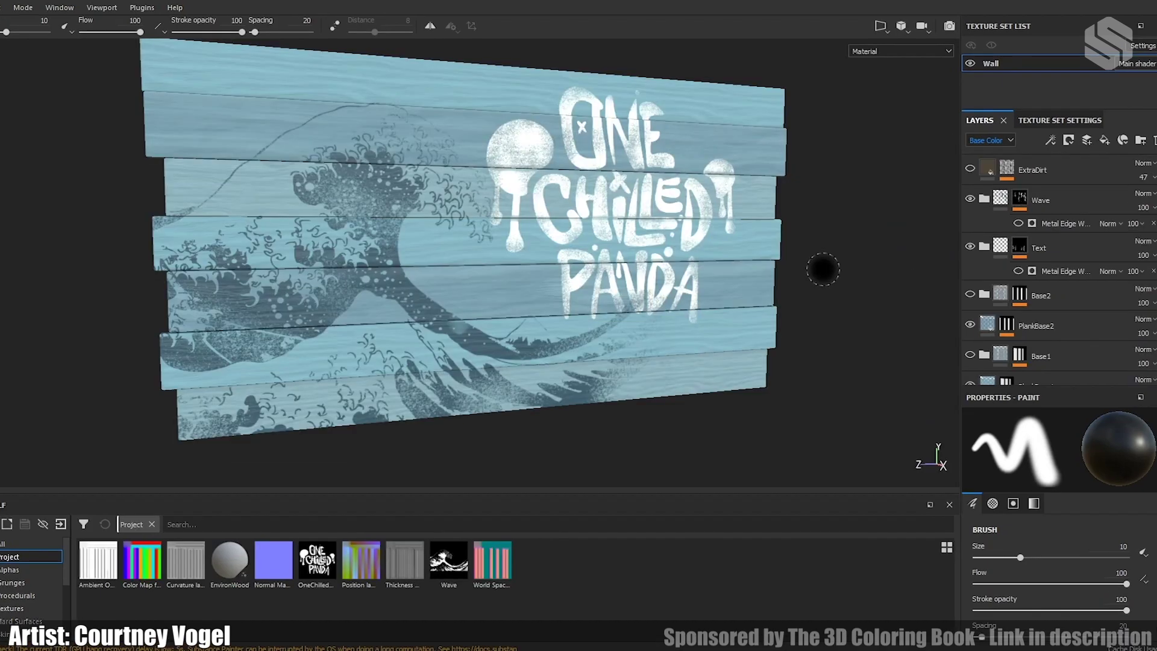
Step: In the Wall project, show all shelf assets and review the texture set's channels and baked mesh maps
mouse_move(830, 265)
alt+mouse_down()
mouse_move(711, 245)
mouse_move(758, 262)
mouse_move(954, 254)
mouse_move(490, 266)
alt+mouse_up()
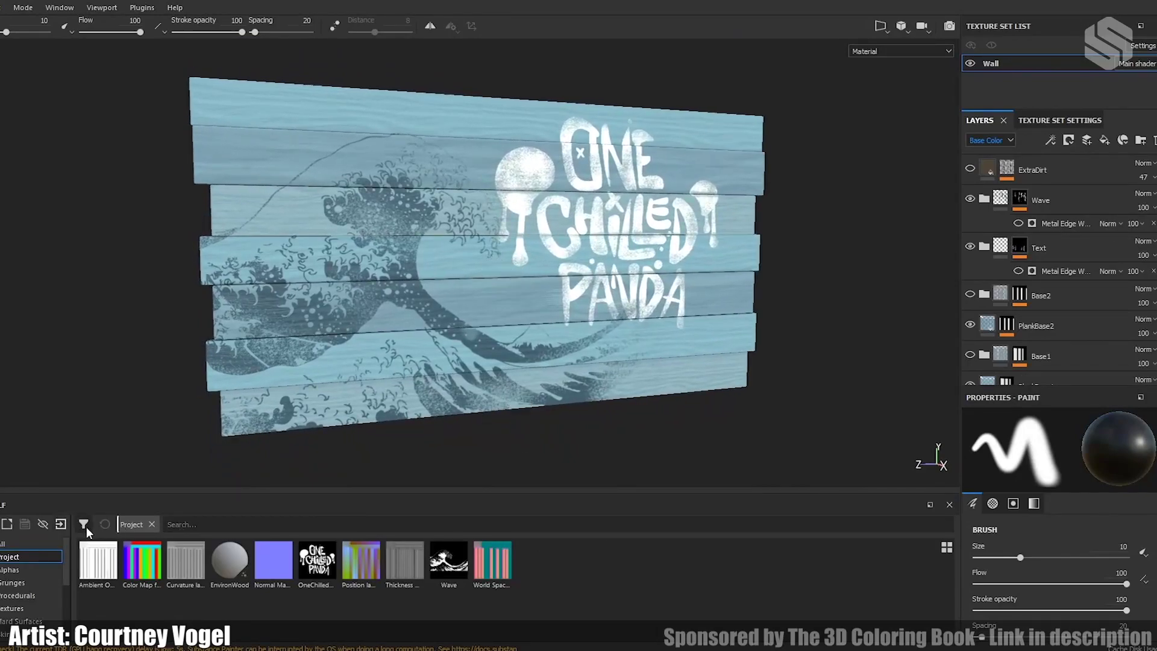
click(26, 546)
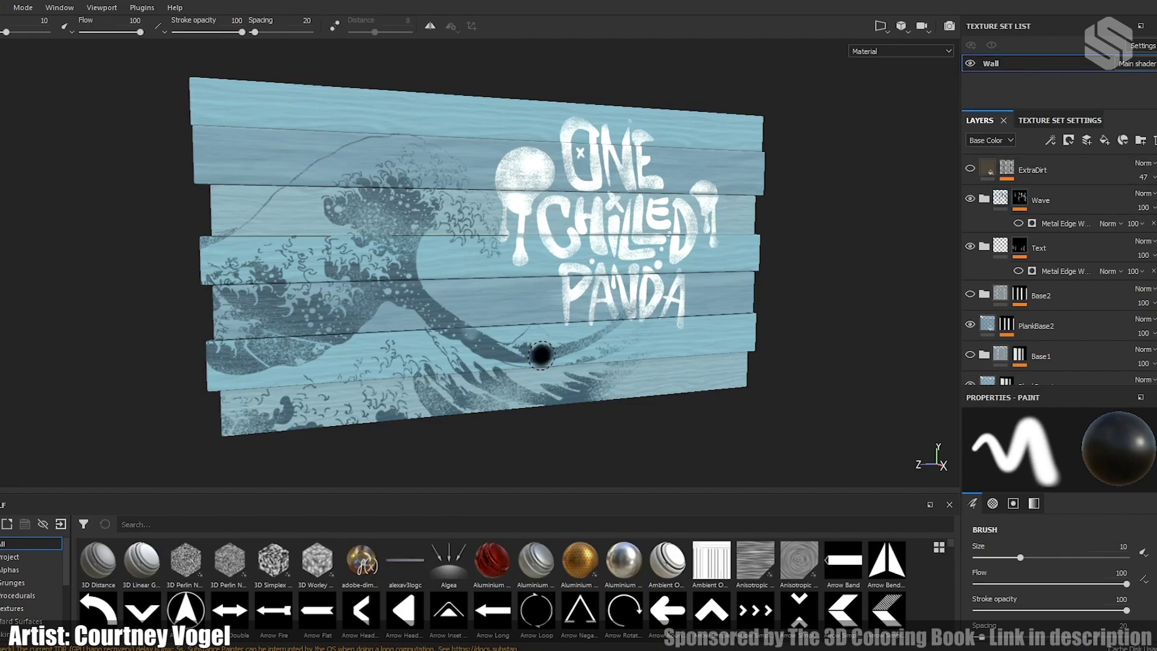
click(1047, 126)
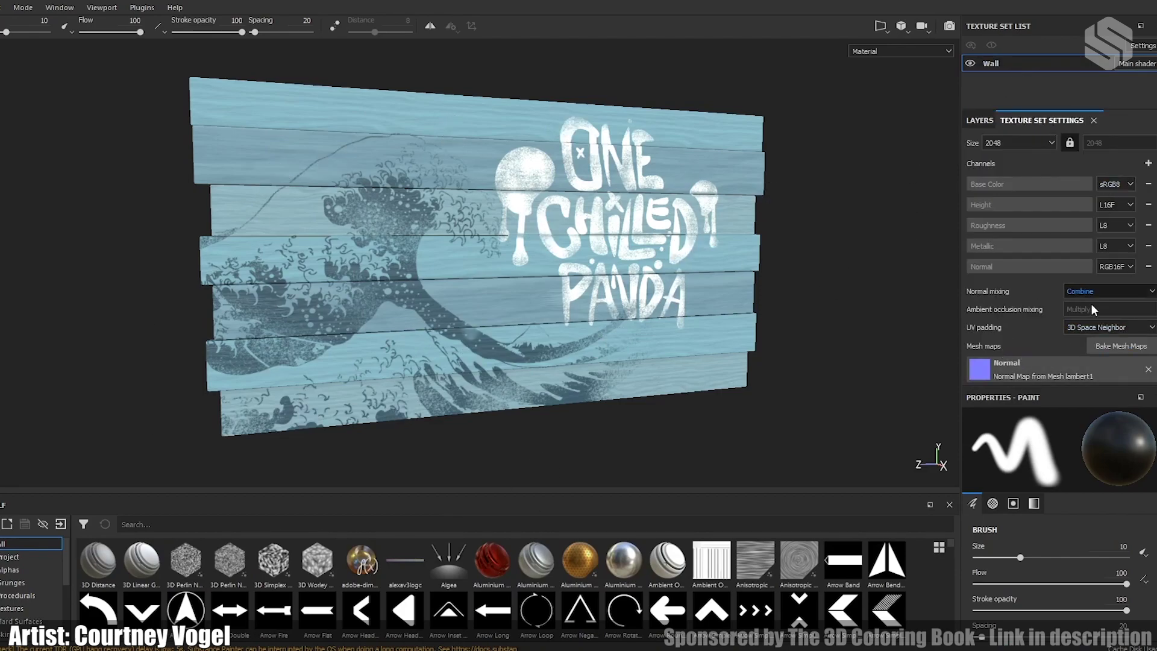
scroll(1093, 345, down, 3)
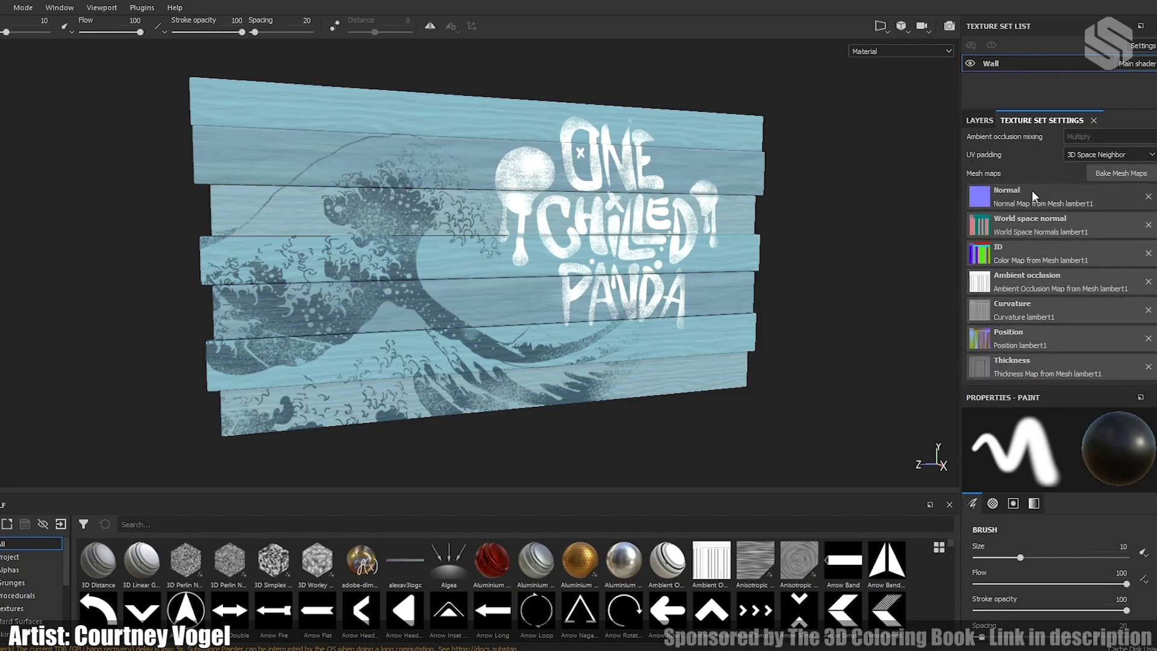
Step: Return to the Wall's layers and inspect the EnvironWood Color1 and Color2 parameters of the PlankBase and PlankBase1 fills
click(978, 121)
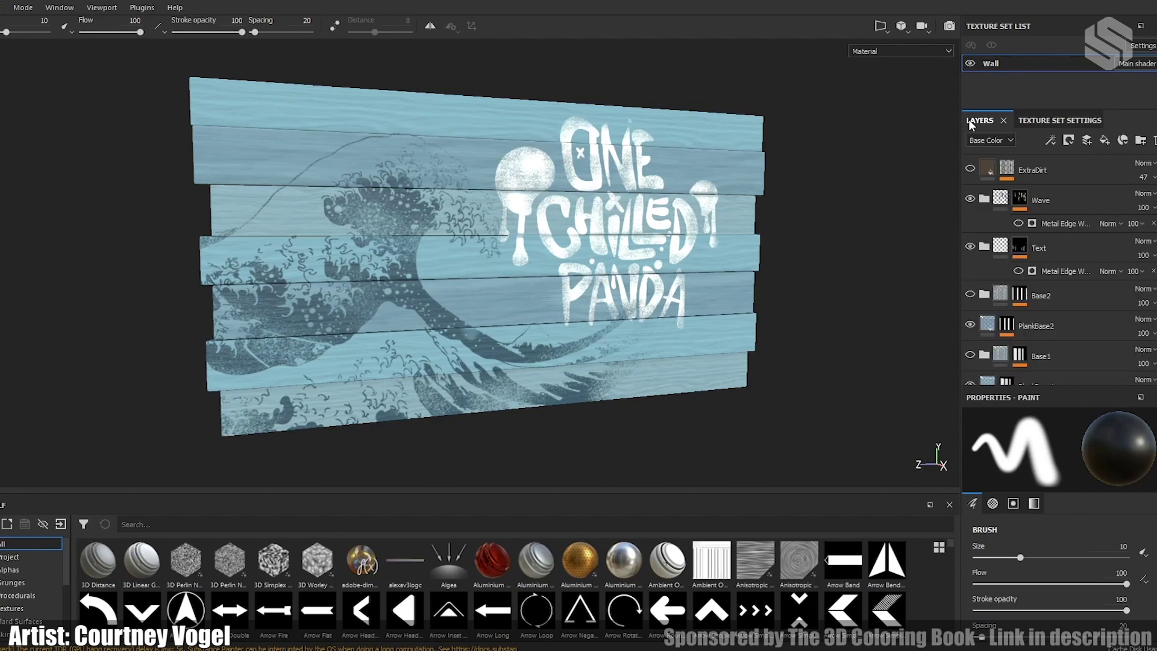
scroll(1054, 295, down, 3)
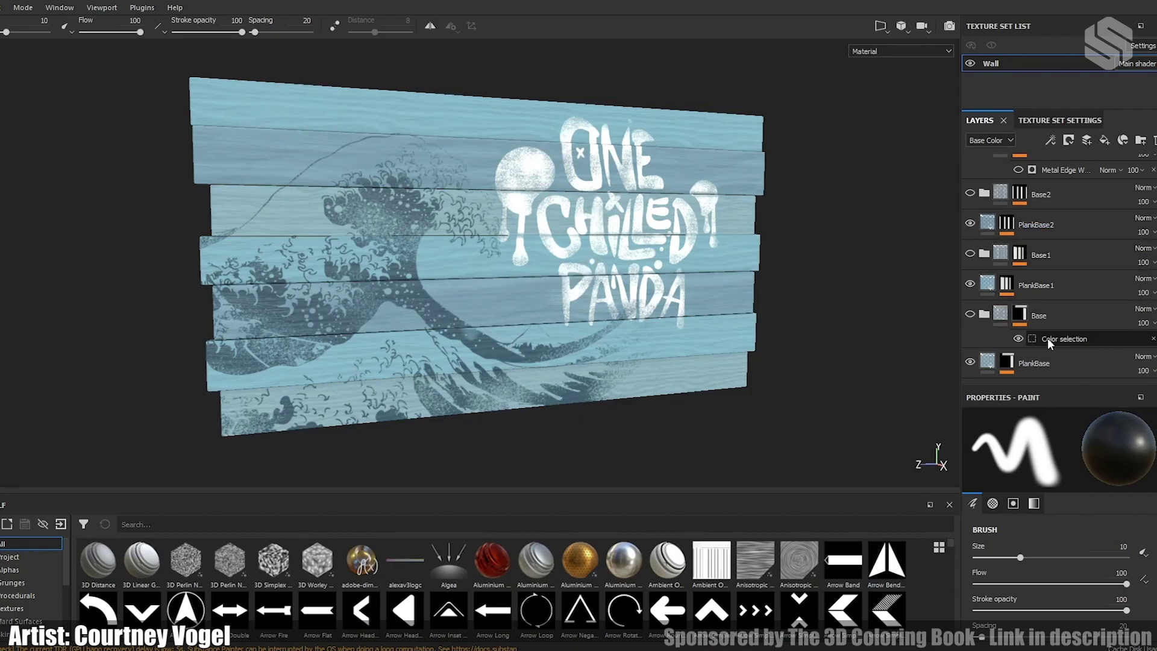
click(1047, 361)
scroll(1075, 497, down, 3)
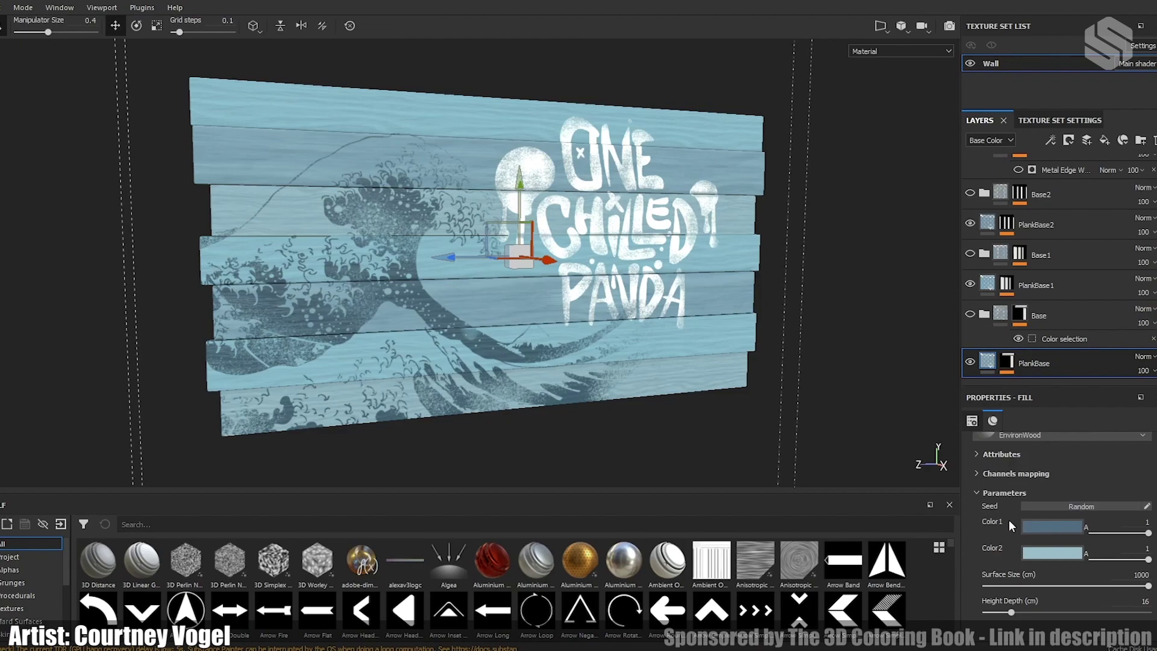
scroll(1016, 500, up, 2)
scroll(1061, 498, down, 2)
double_click(1046, 288)
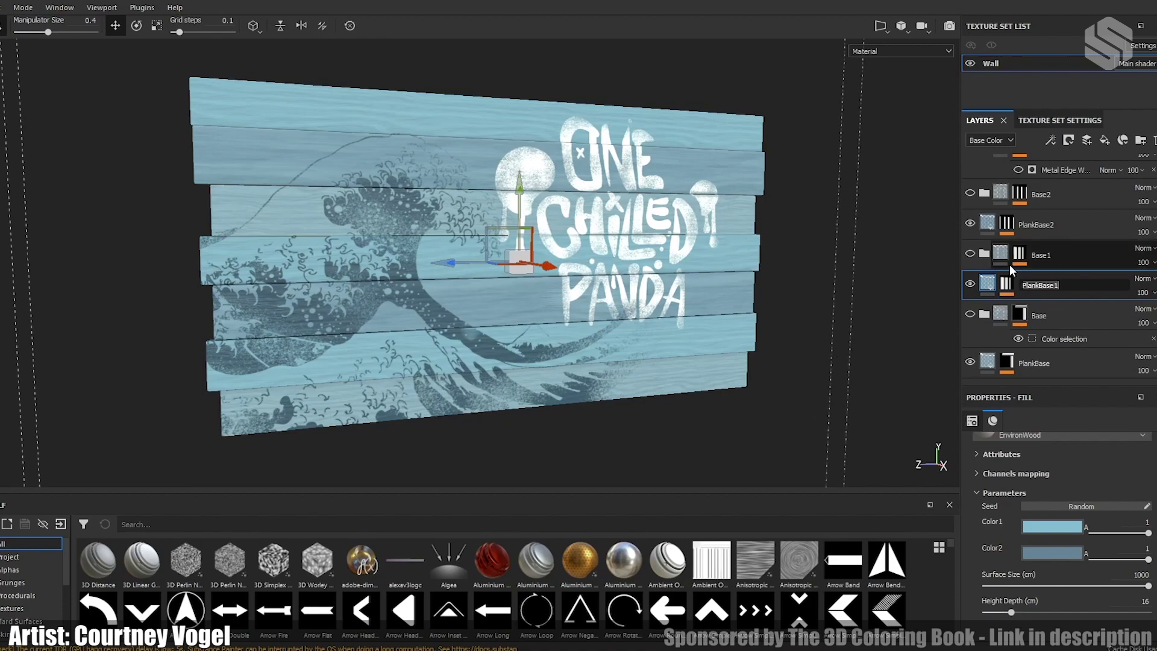
scroll(1087, 283, up, 1)
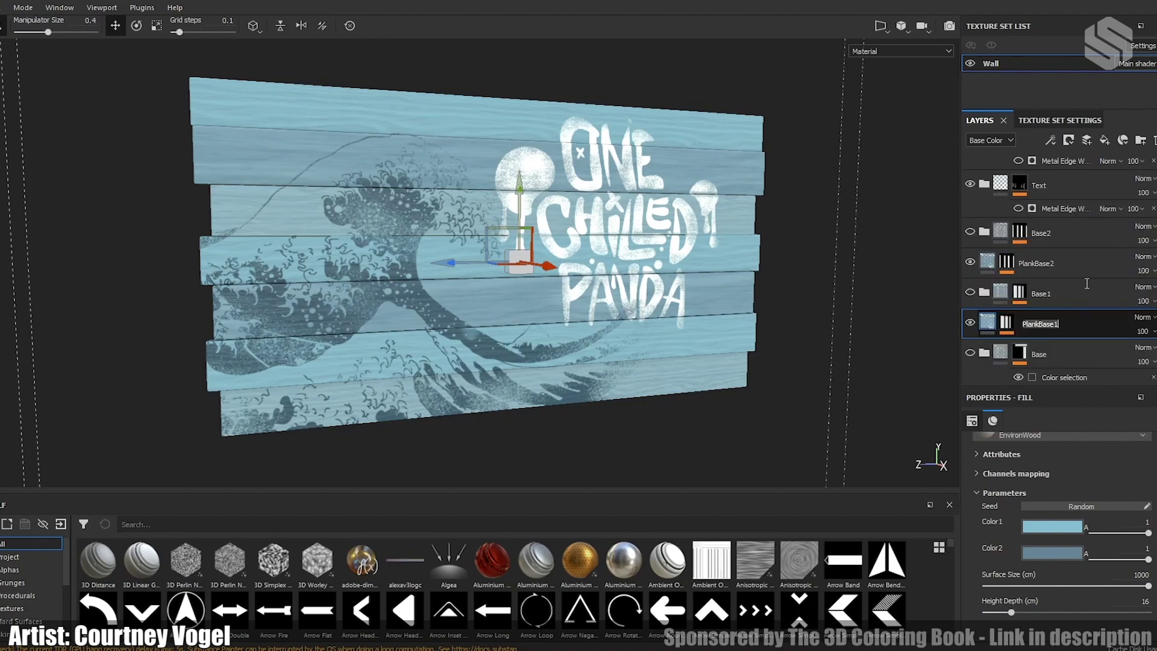
Step: Expand the Text group and inspect the Text fill's base color, roughness and mask
scroll(1087, 284, up, 2)
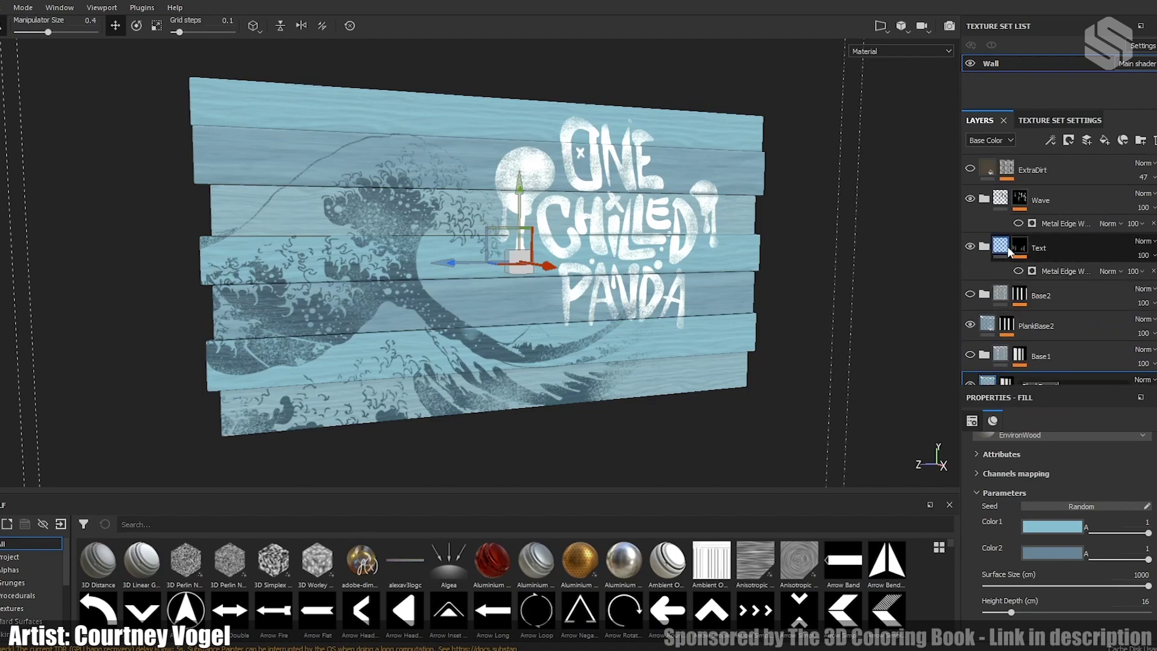
click(983, 248)
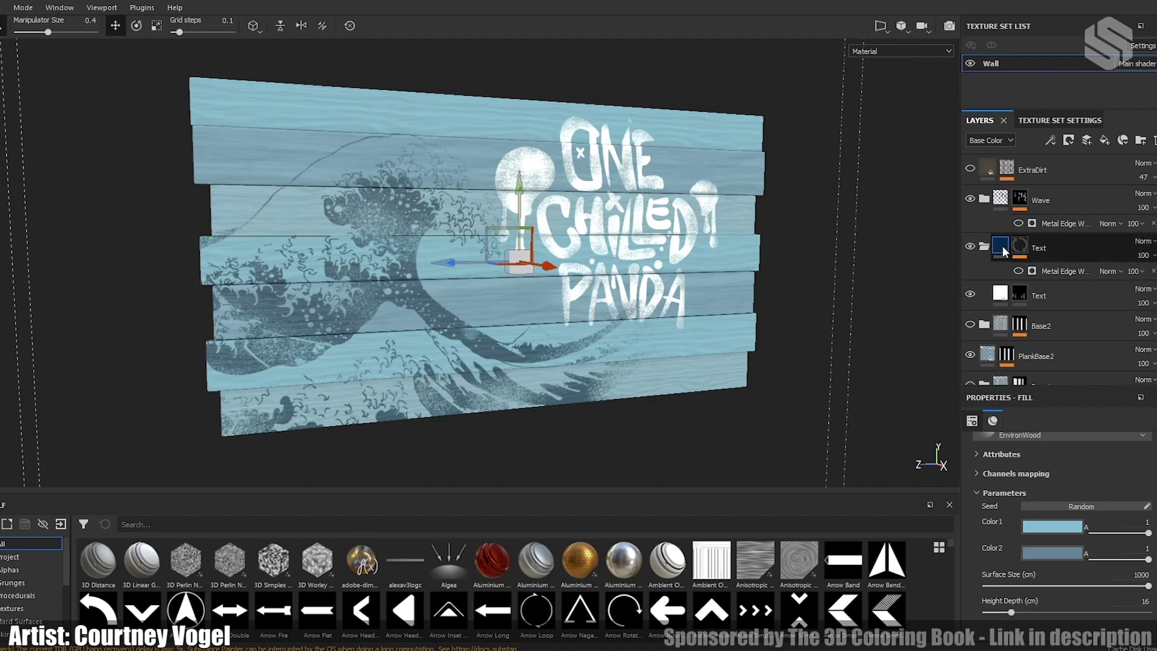
click(1001, 295)
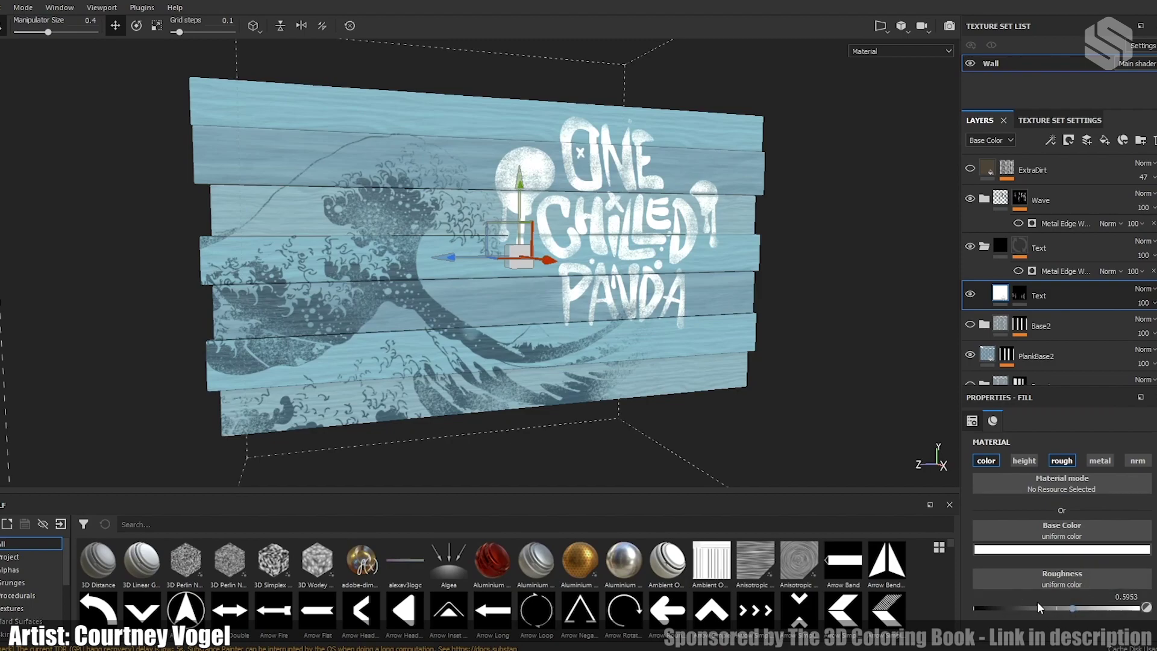
click(1022, 288)
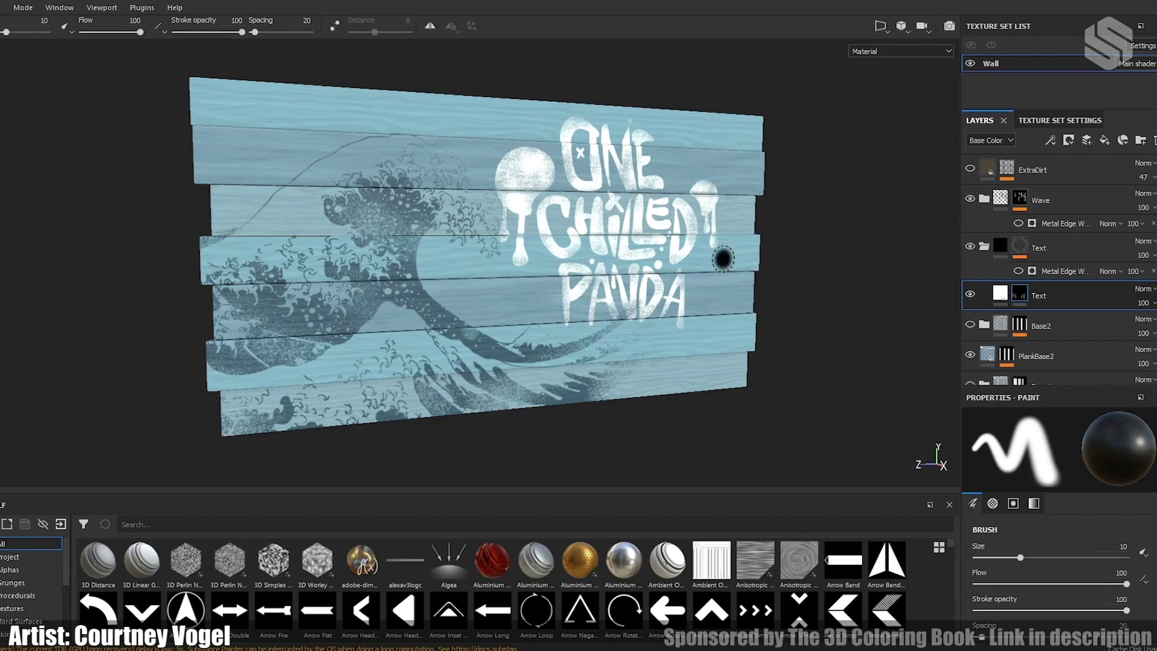
Step: Try painting white brush strokes beside the lettering on the Text group's mask and undo them
key(x)
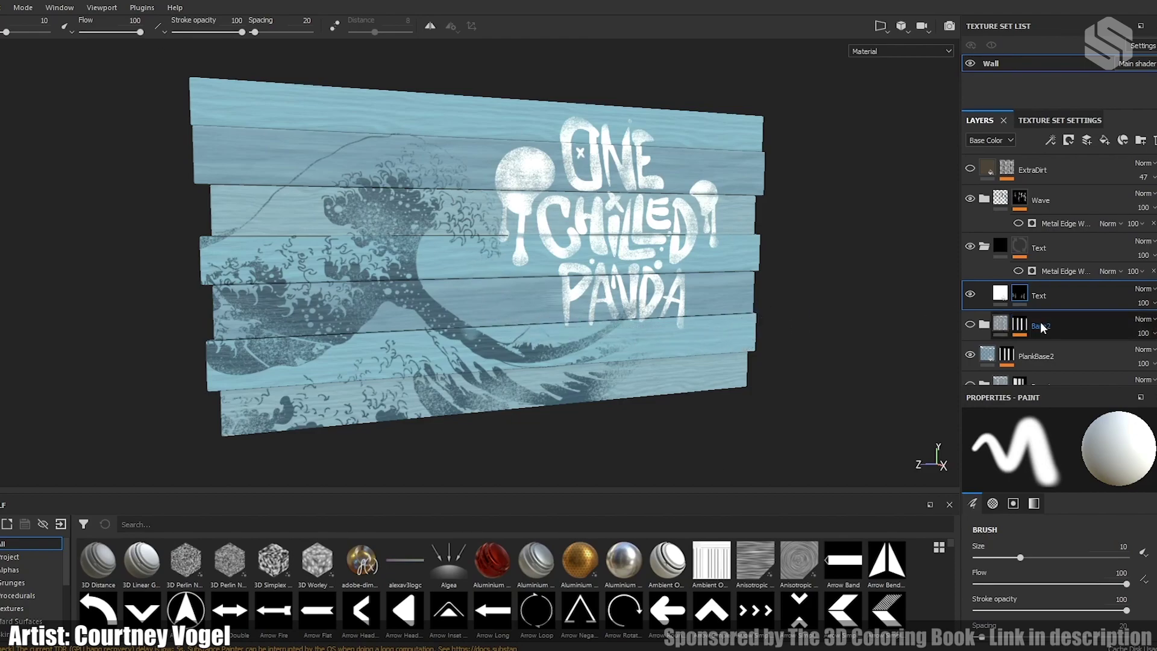
click(1021, 298)
click(1023, 248)
mouse_move(476, 205)
mouse_down()
mouse_move(470, 154)
mouse_move(516, 331)
mouse_move(605, 344)
mouse_up()
drag(714, 169, 675, 148)
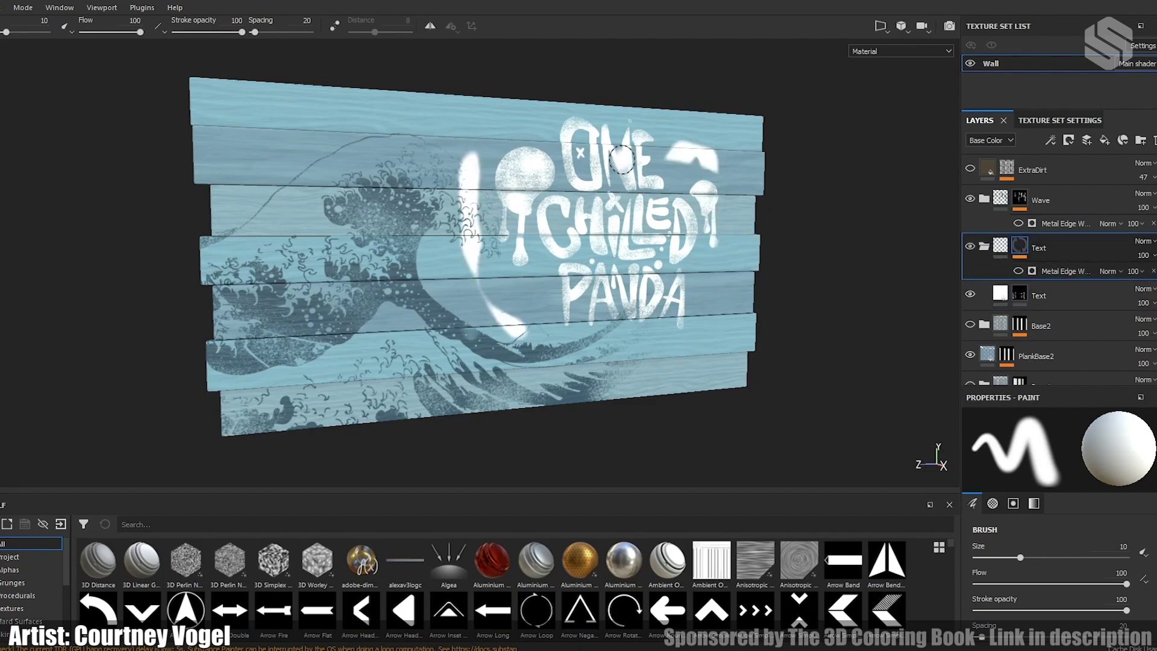
key(ctrl+z)
key(ctrl+z)
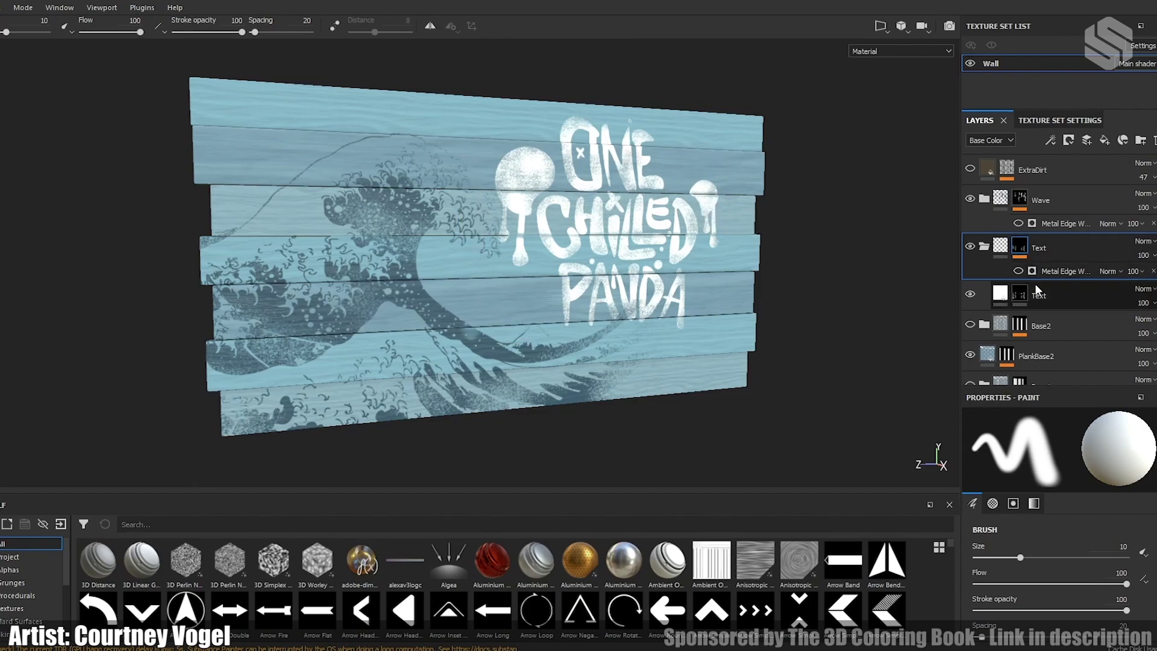
Step: Show only the project's shelf assets and load OneChilledPanda as the brush stencil for the Text group's mask
click(10, 556)
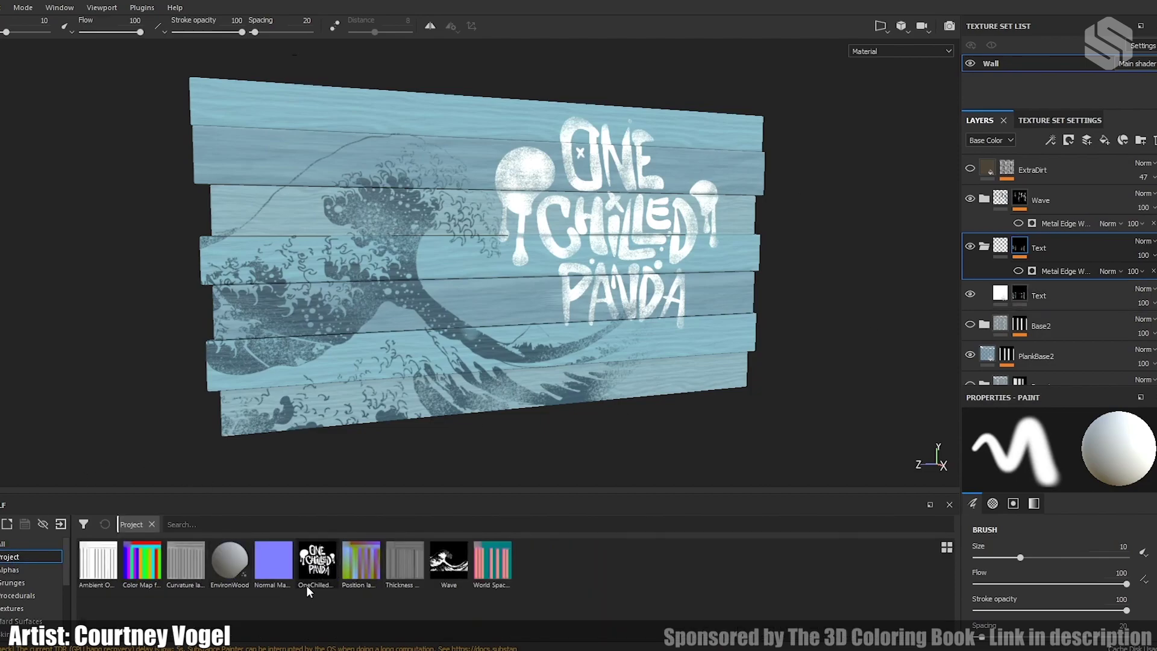
scroll(1105, 544, down, 5)
scroll(1098, 545, down, 2)
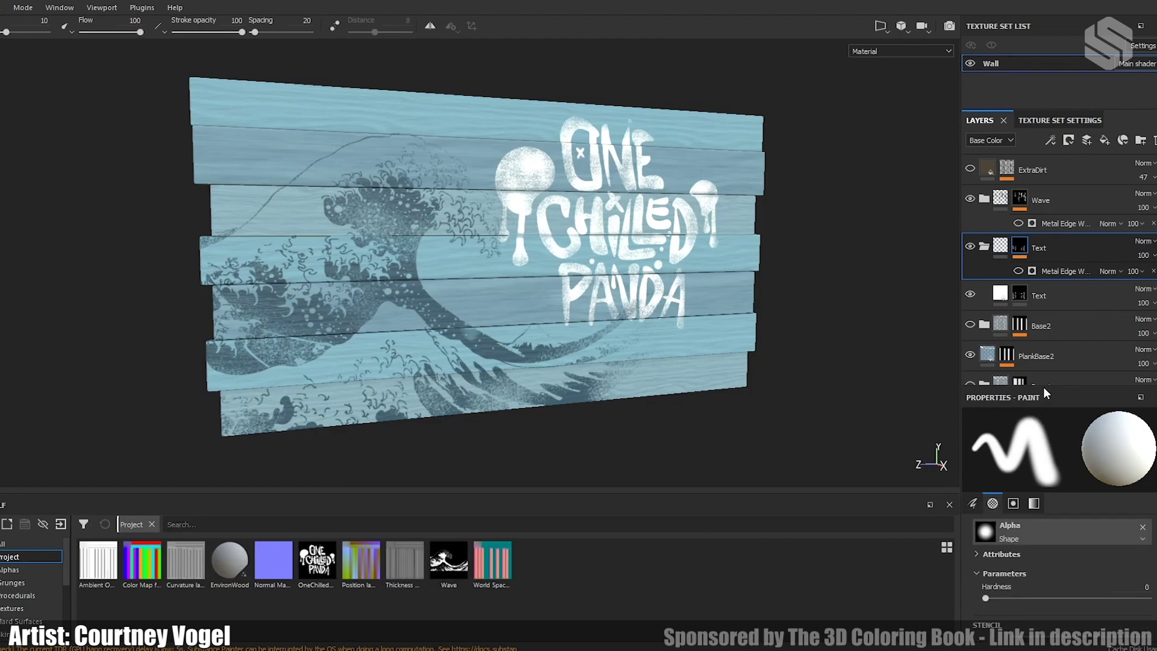
drag(1044, 388, 1068, 324)
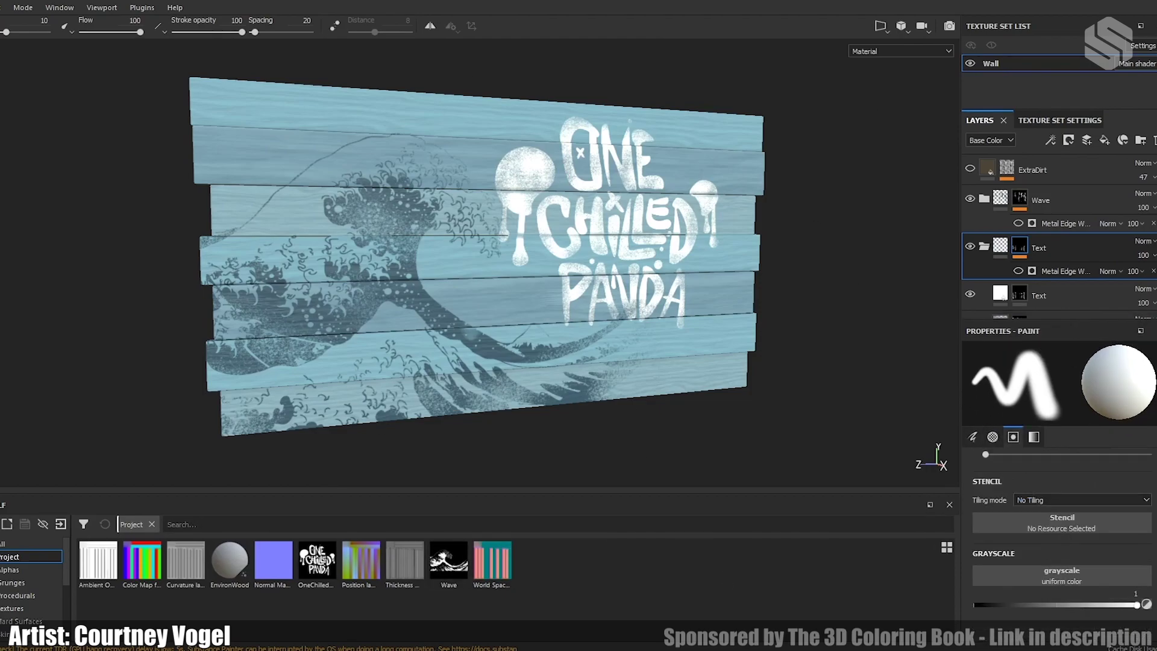
drag(313, 564, 1058, 524)
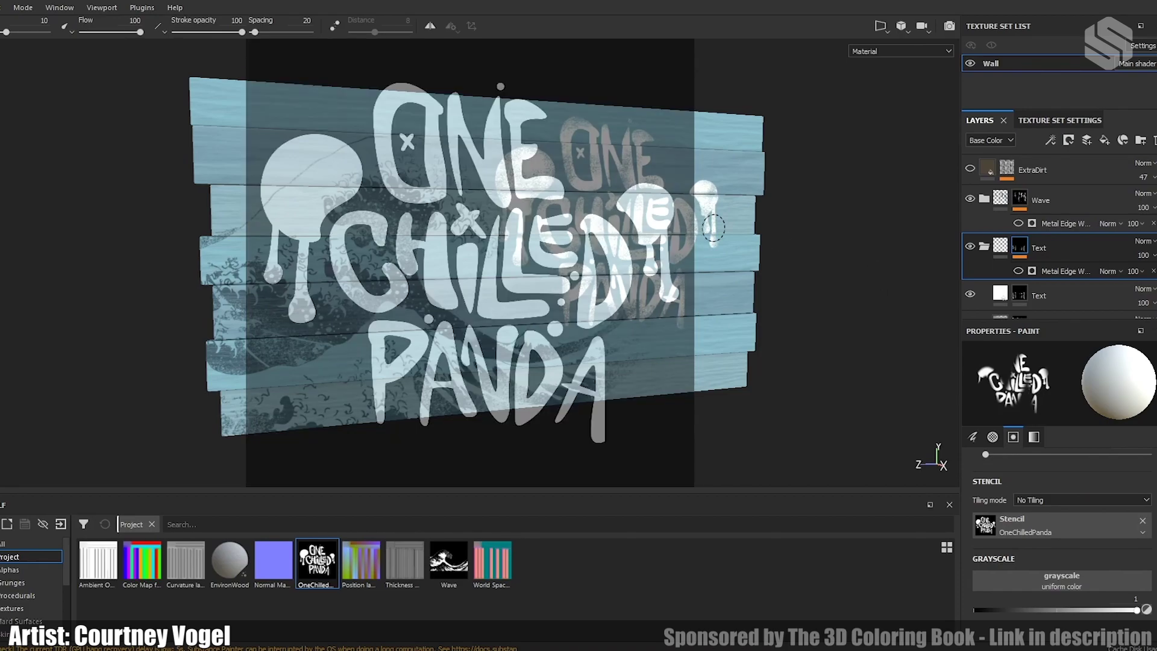
Step: Face the wall straight on, shrink the OneChilledPanda stencil over its lower-right planks, and try a brush stroke through it
alt+middle_drag(797, 227, 702, 232)
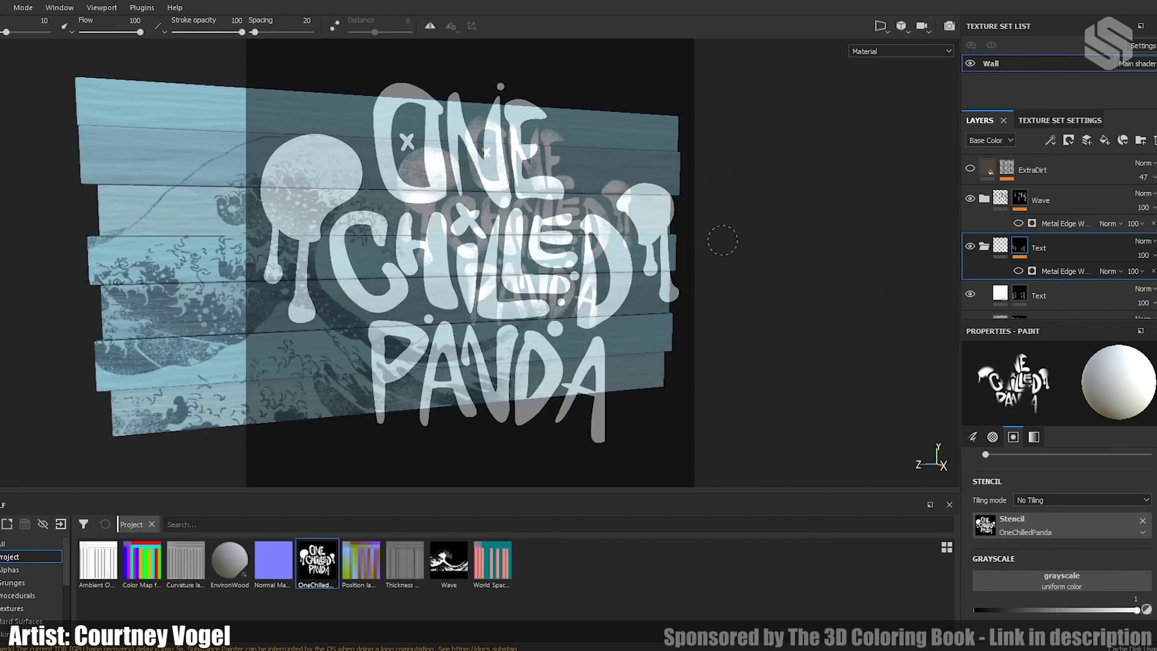
alt+shift+drag(703, 232, 731, 261)
alt+right_drag(741, 240, 776, 295)
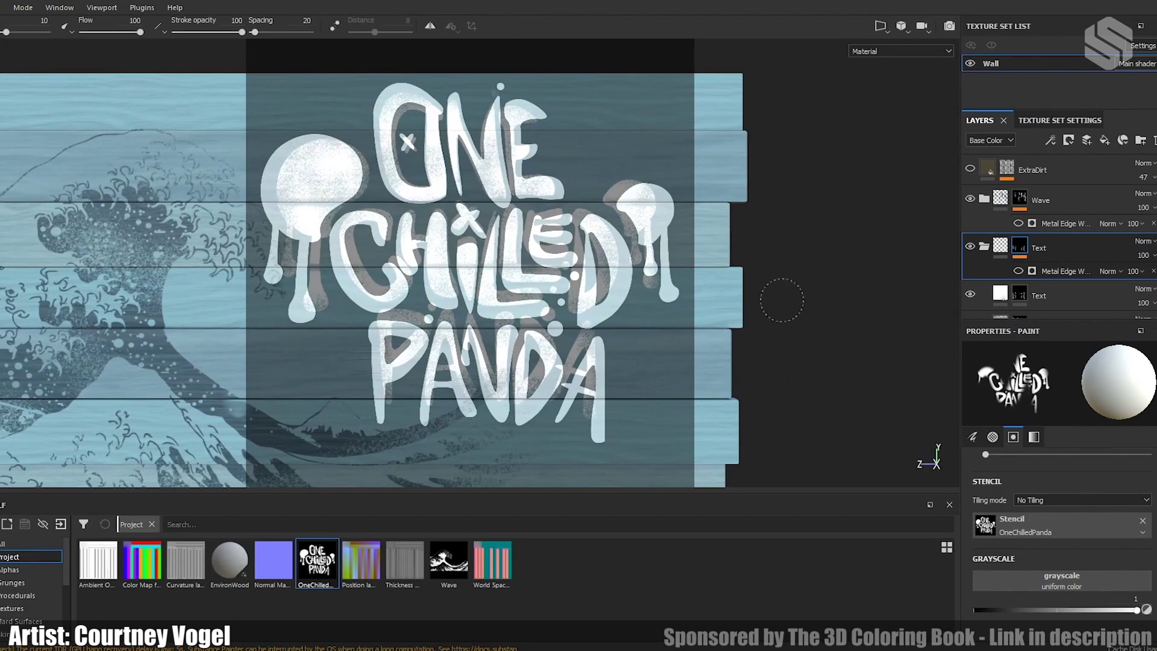
key(s)
right_drag(765, 301, 736, 271)
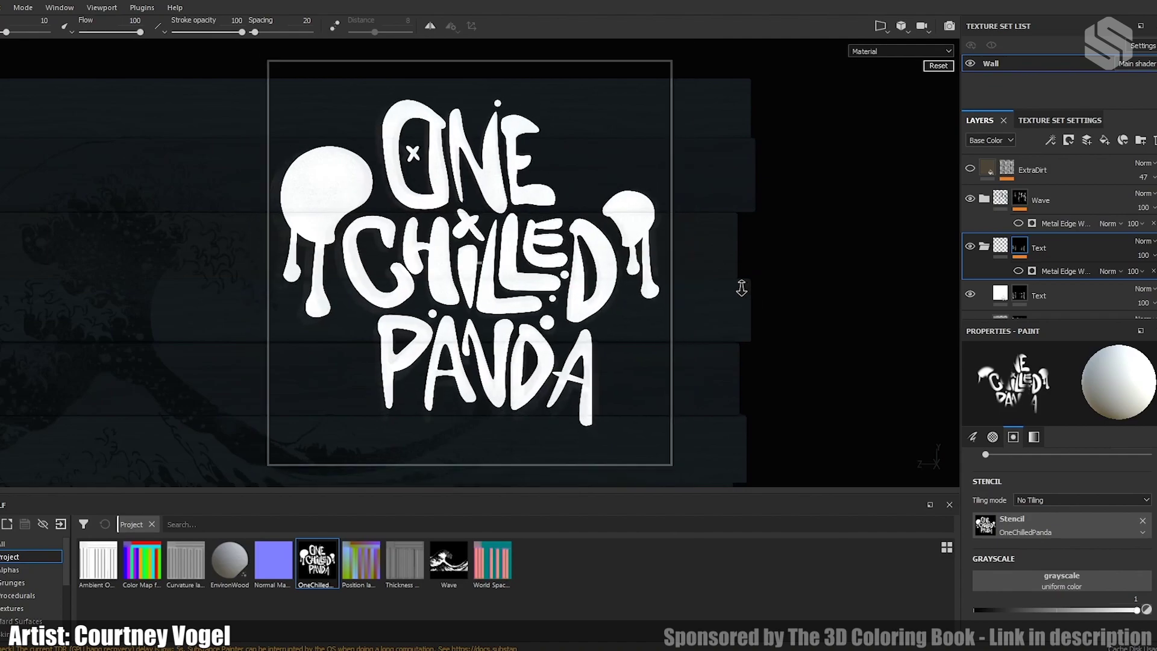
key(s)
middle_drag(734, 269, 731, 281)
key(s)
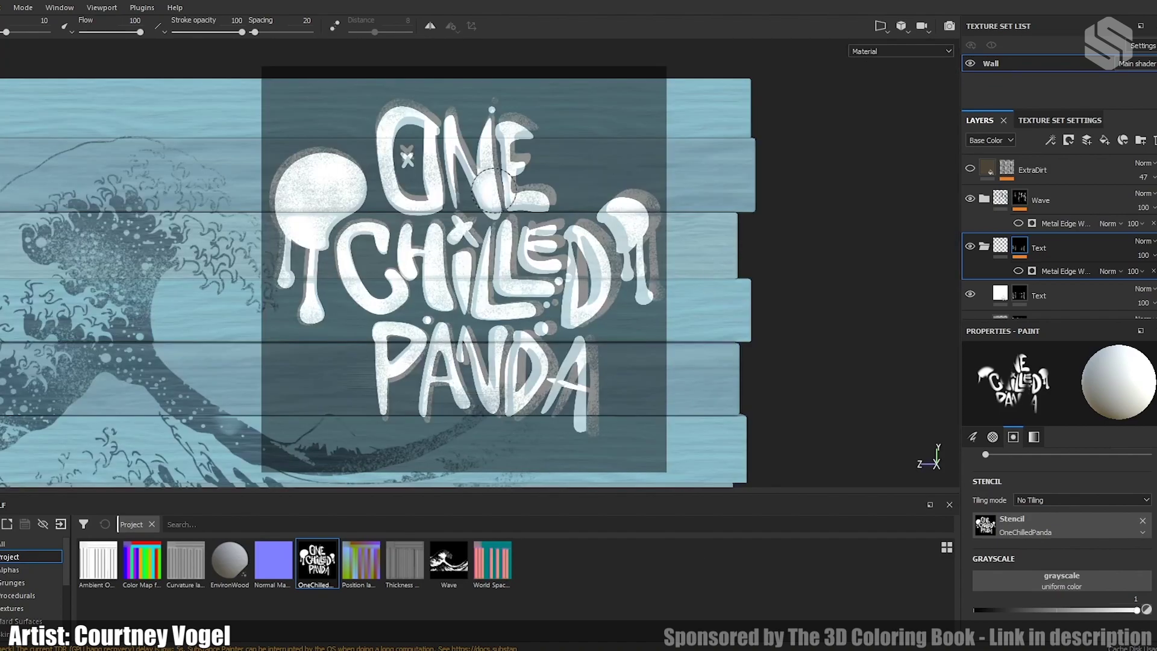
key(s)
right_drag(731, 280, 525, 223)
middle_drag(524, 223, 725, 433)
key(s)
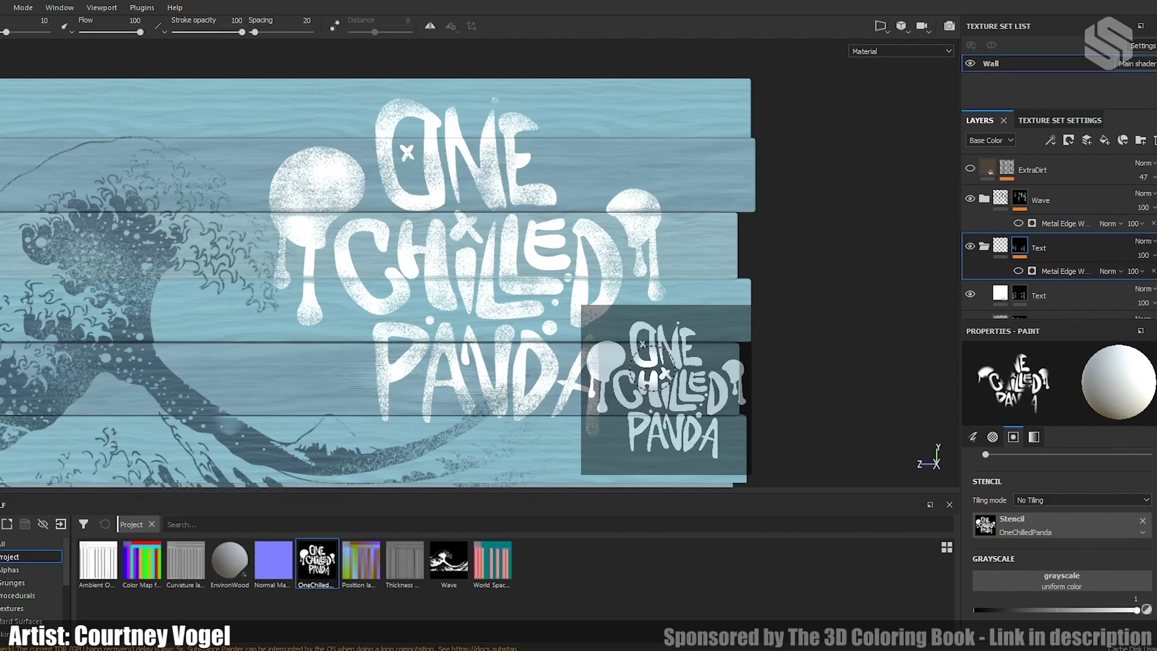
drag(653, 368, 669, 386)
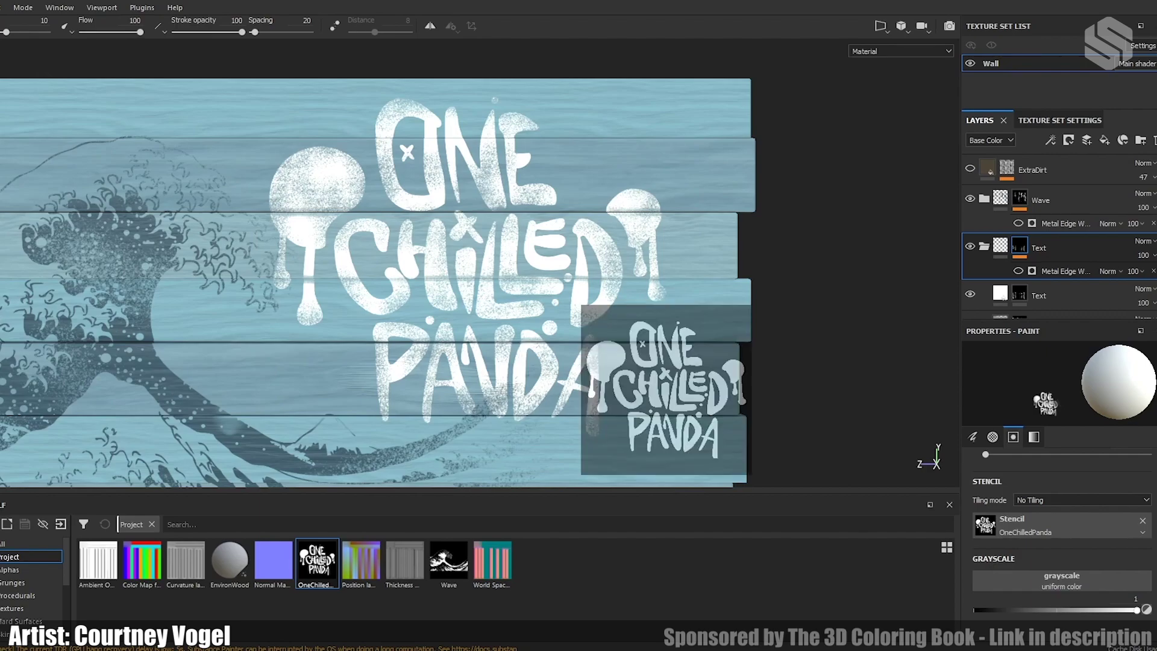
Step: Select the Wave group's mask and clear the OneChilledPanda stencil from the brush
click(1025, 201)
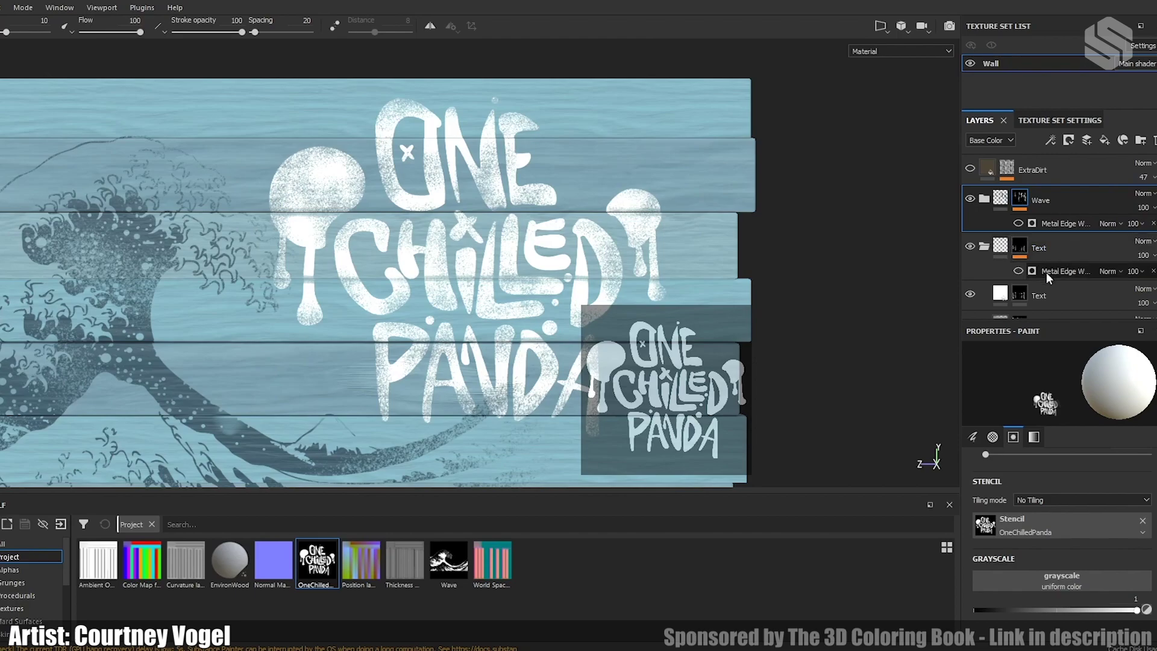
scroll(1046, 273, down, 2)
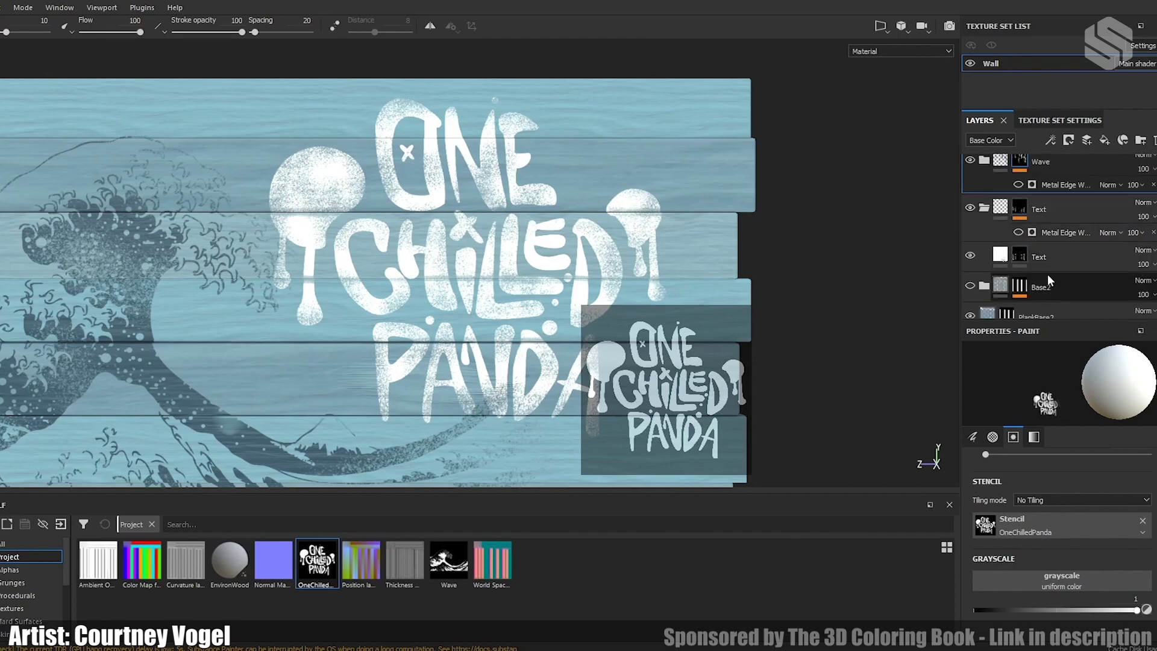
click(1143, 521)
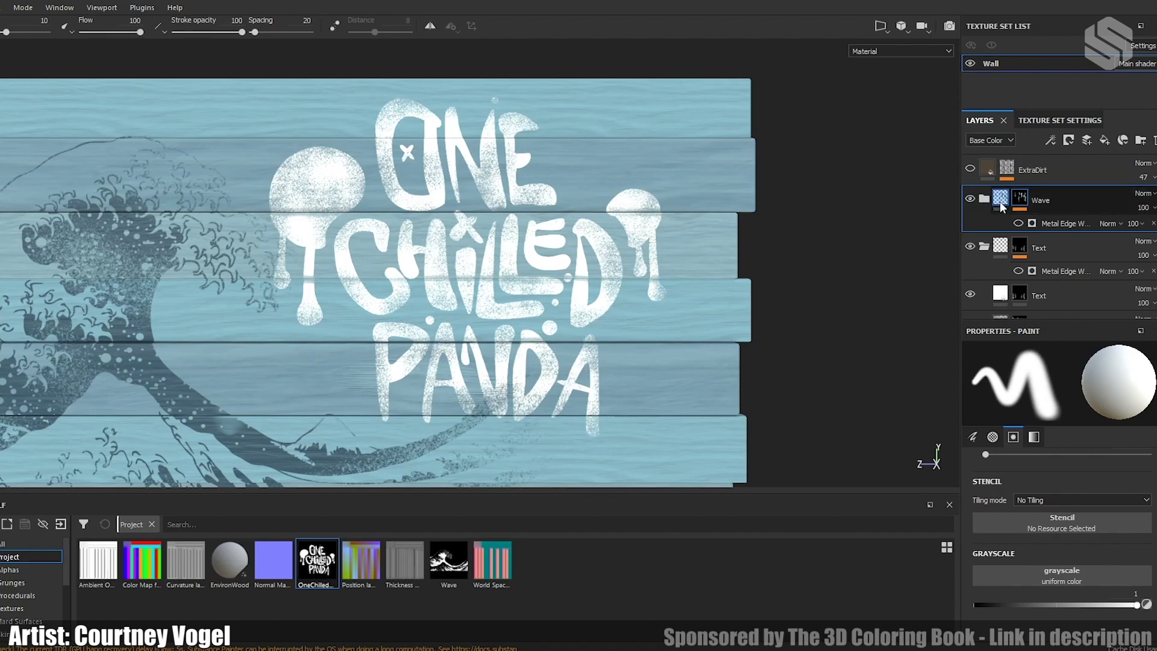
Step: Expand the Wave group and load Wave as the brush stencil for the Wave fill's mask
scroll(983, 241, up, 2)
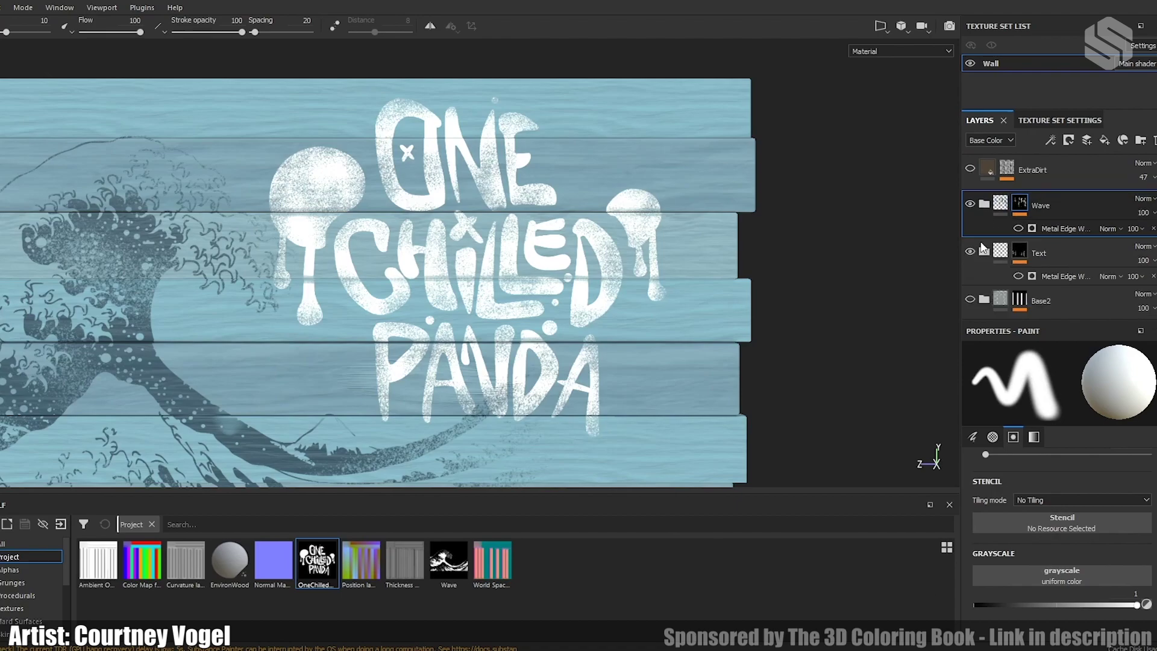
click(983, 199)
scroll(1024, 259, down, 1)
click(1023, 205)
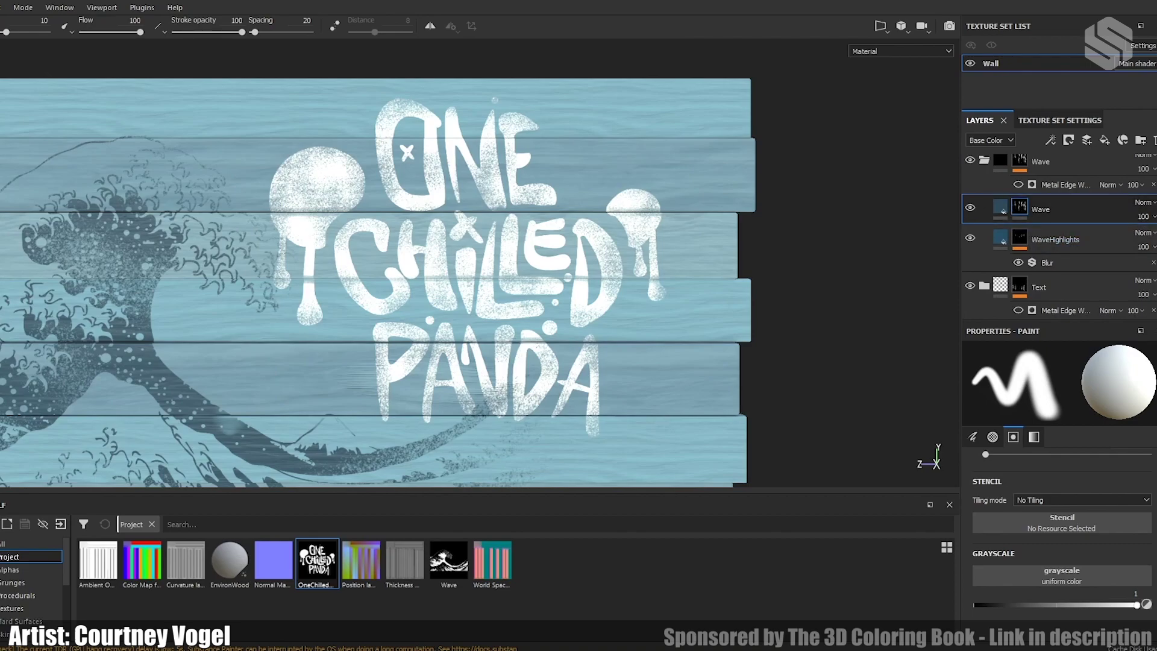
drag(456, 562, 1062, 523)
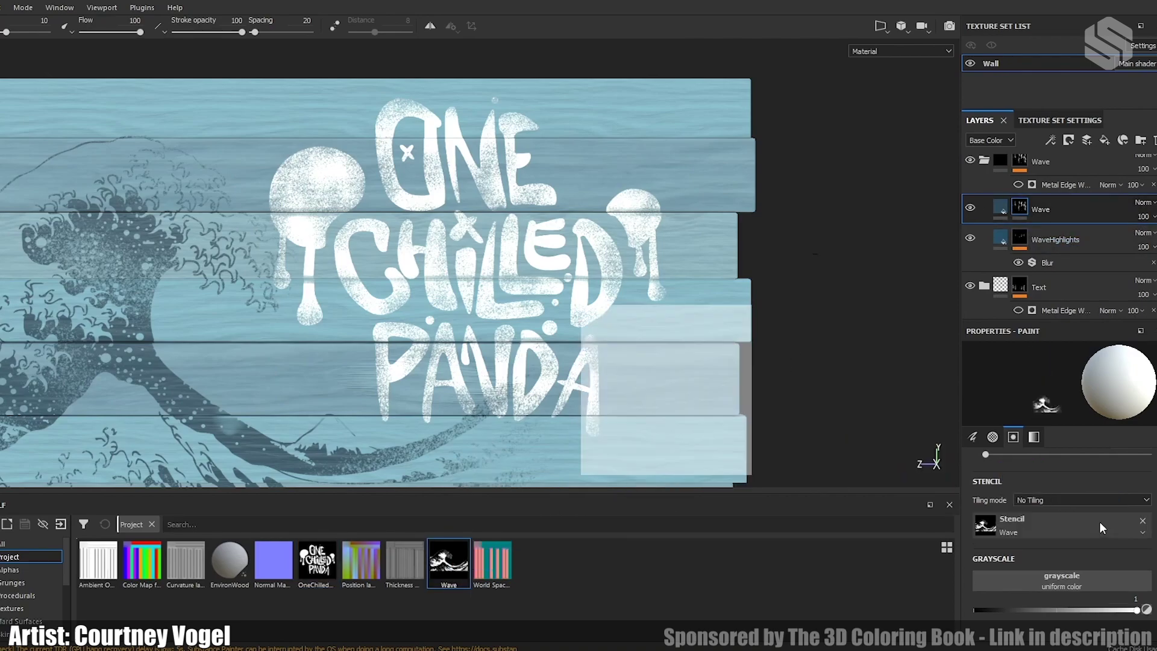
Step: Enlarge the Wave stencil to span most of the wall's height and width
scroll(439, 266, down, 3)
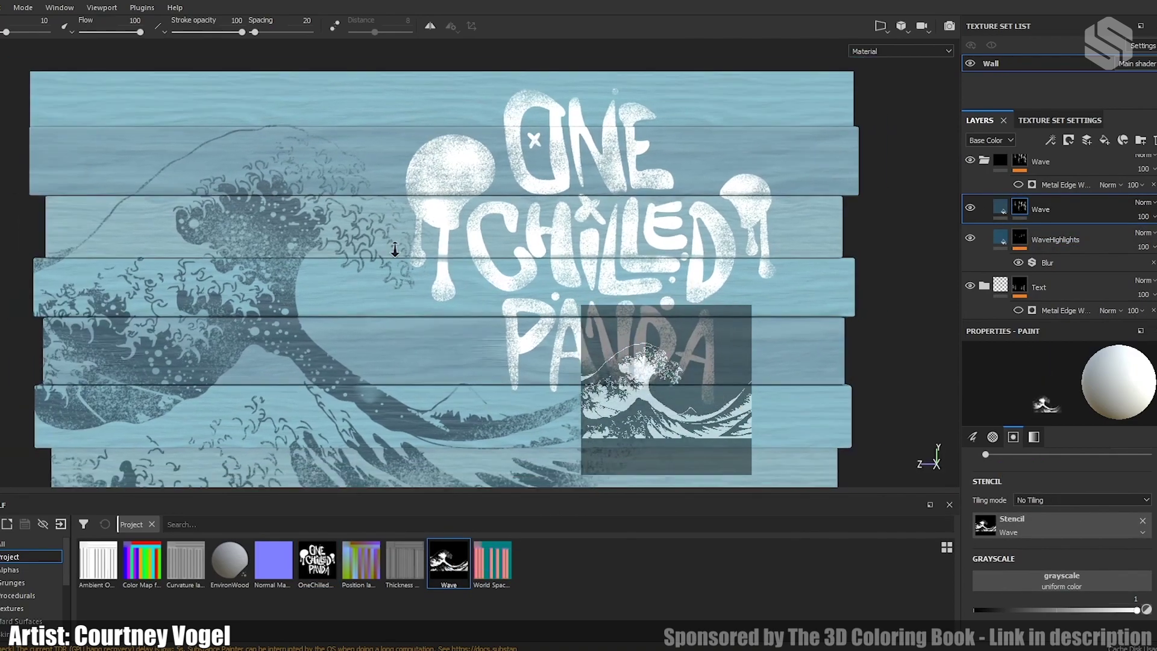
key(s)
right_drag(512, 251, 717, 358)
key(s)
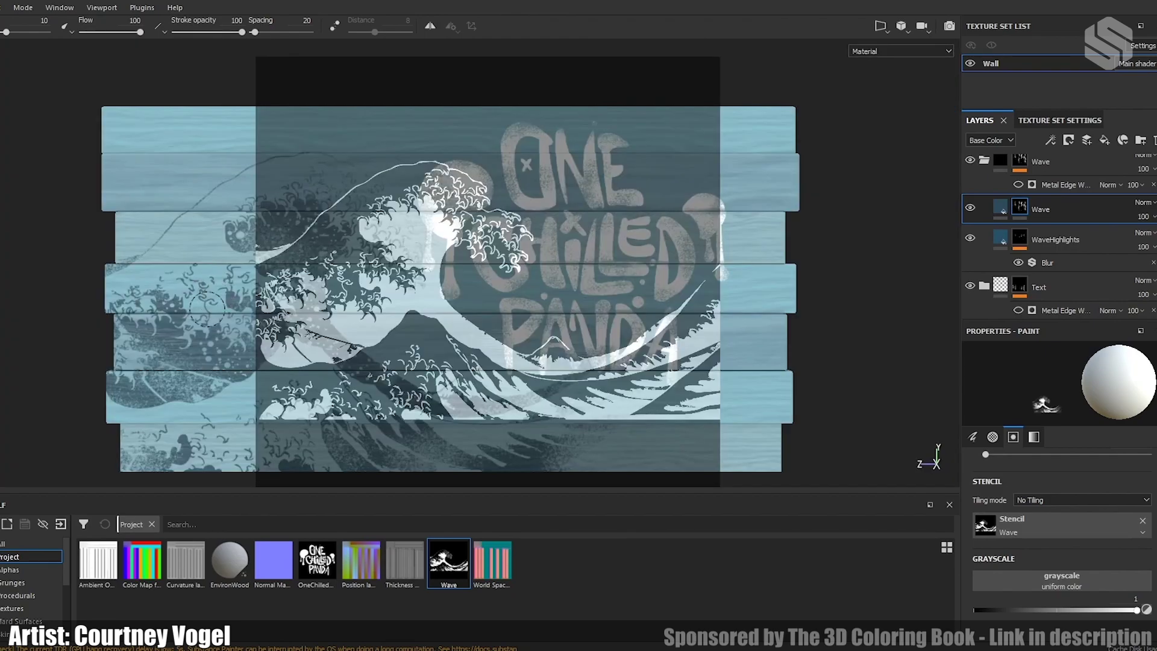
Step: Inspect the Wave fill's base color and roughness, and collapse the Wave group
click(1000, 208)
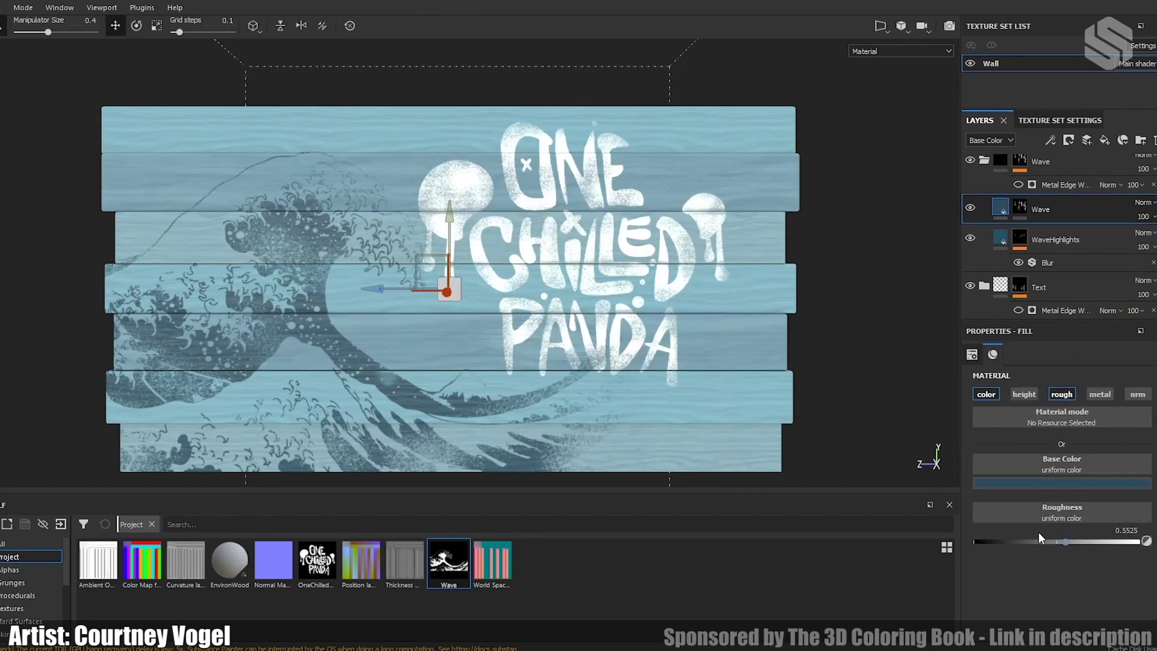
scroll(1040, 212, up, 2)
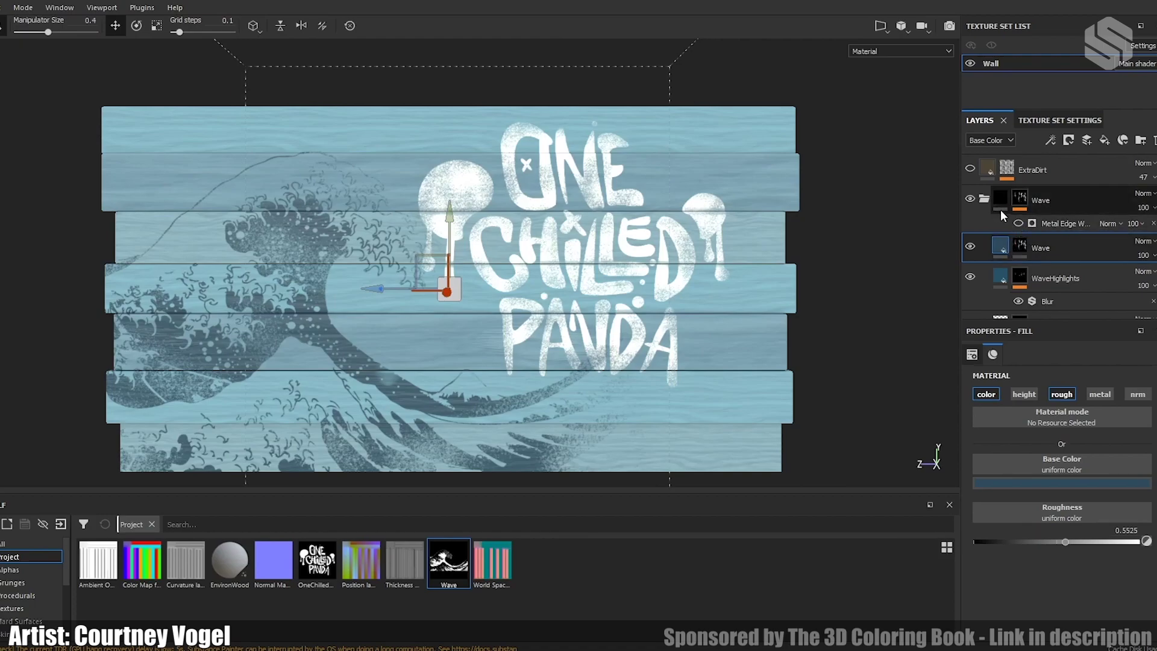
click(984, 199)
Step: Hide the PlankBase, PlankBase1 and PlankBase2 fills and show the weathered Base, Base1 and Base2 groups instead
scroll(1027, 215, down, 3)
scroll(1027, 215, down, 3)
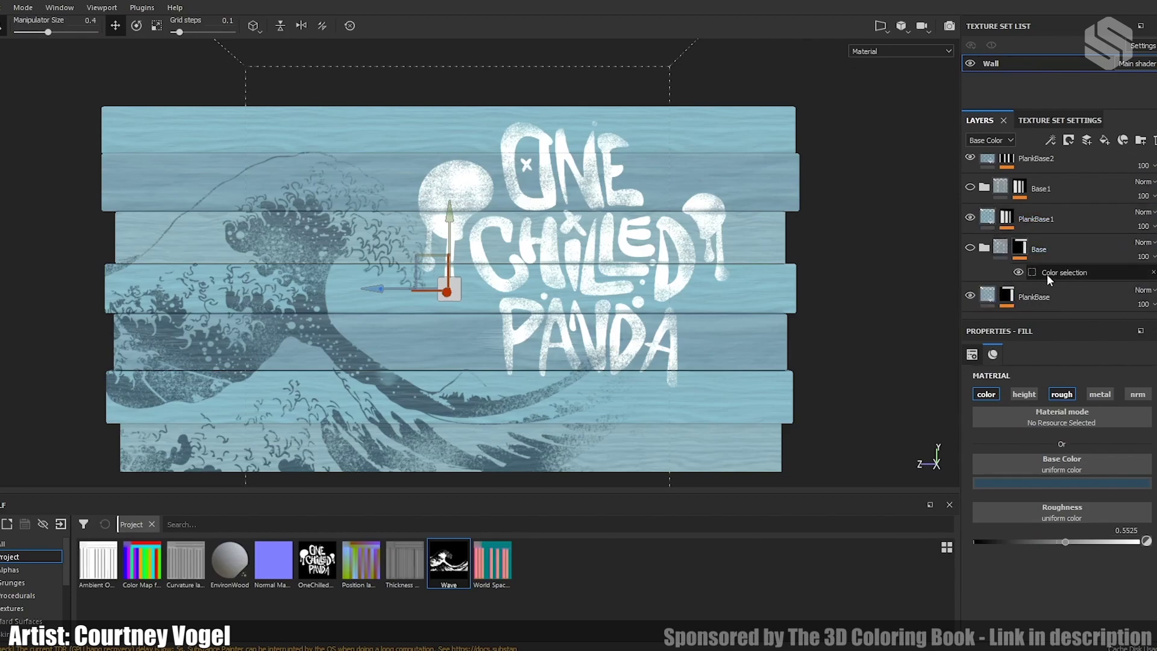
click(971, 295)
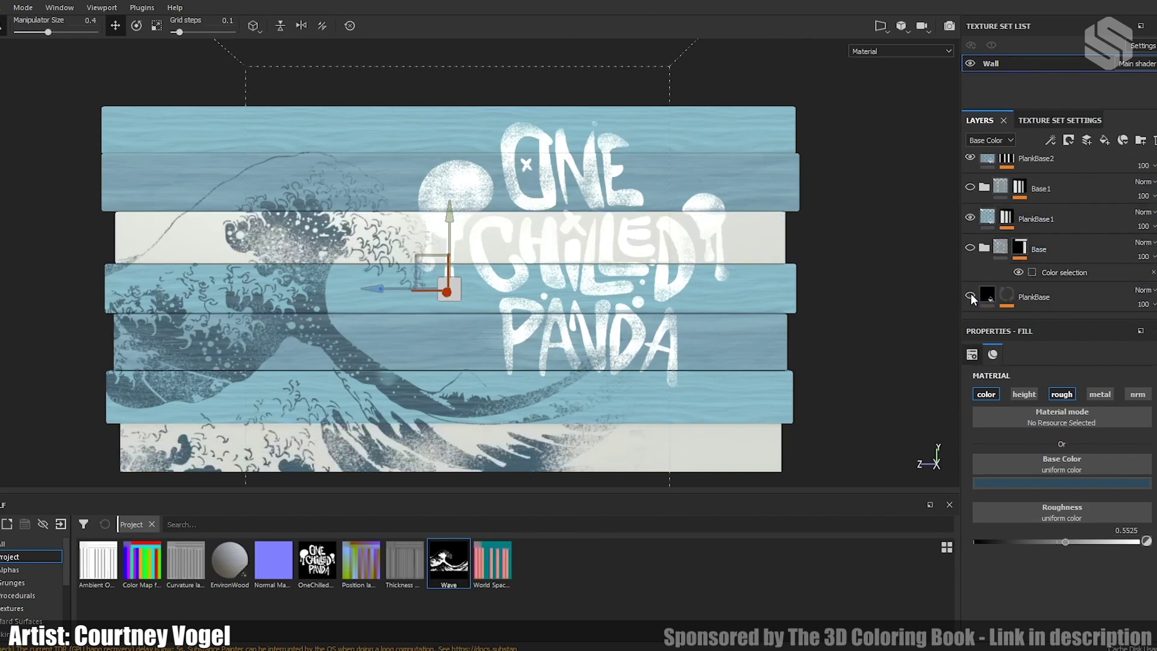
click(970, 249)
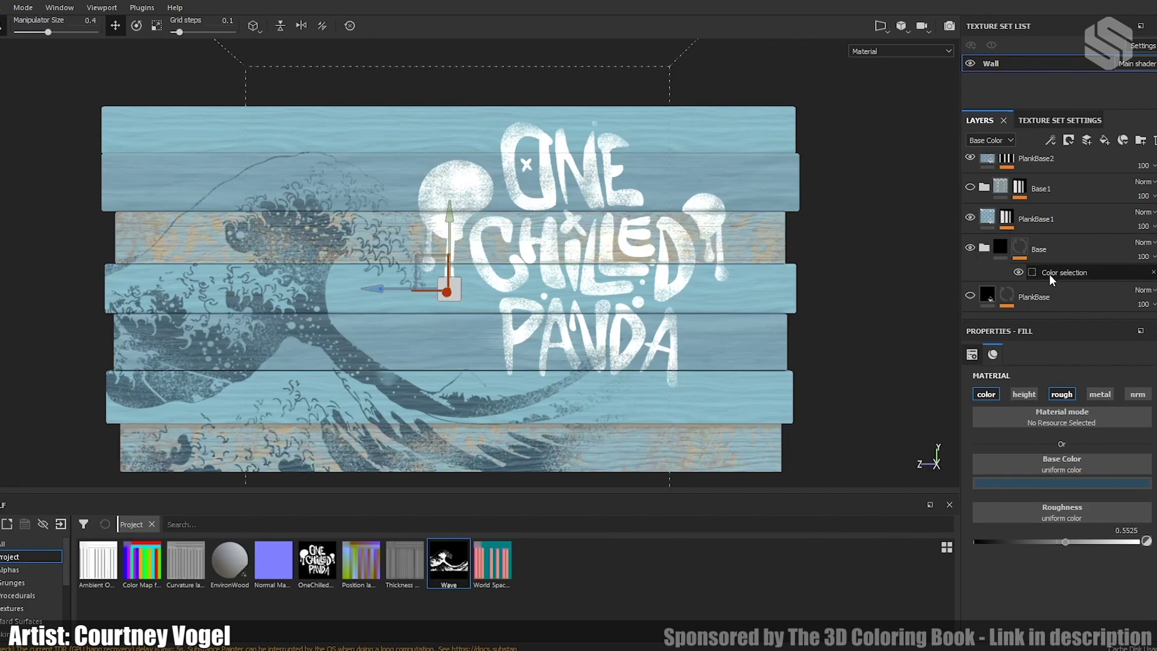
scroll(1024, 277, up, 1)
click(970, 258)
click(971, 257)
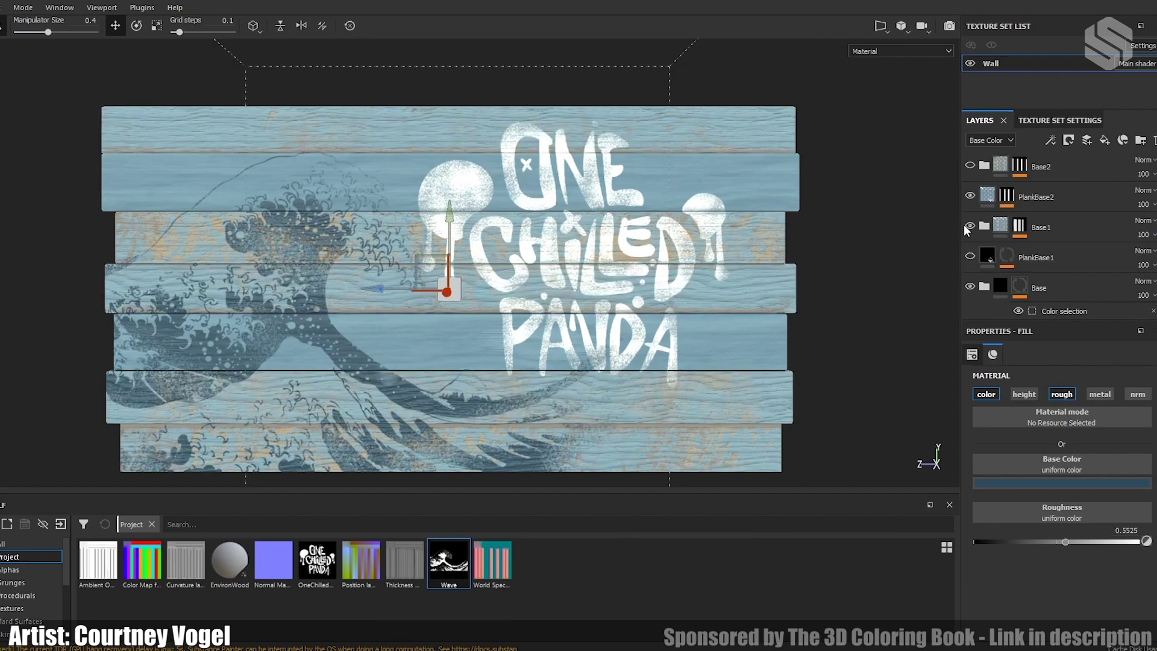
scroll(1005, 236, up, 1)
click(970, 234)
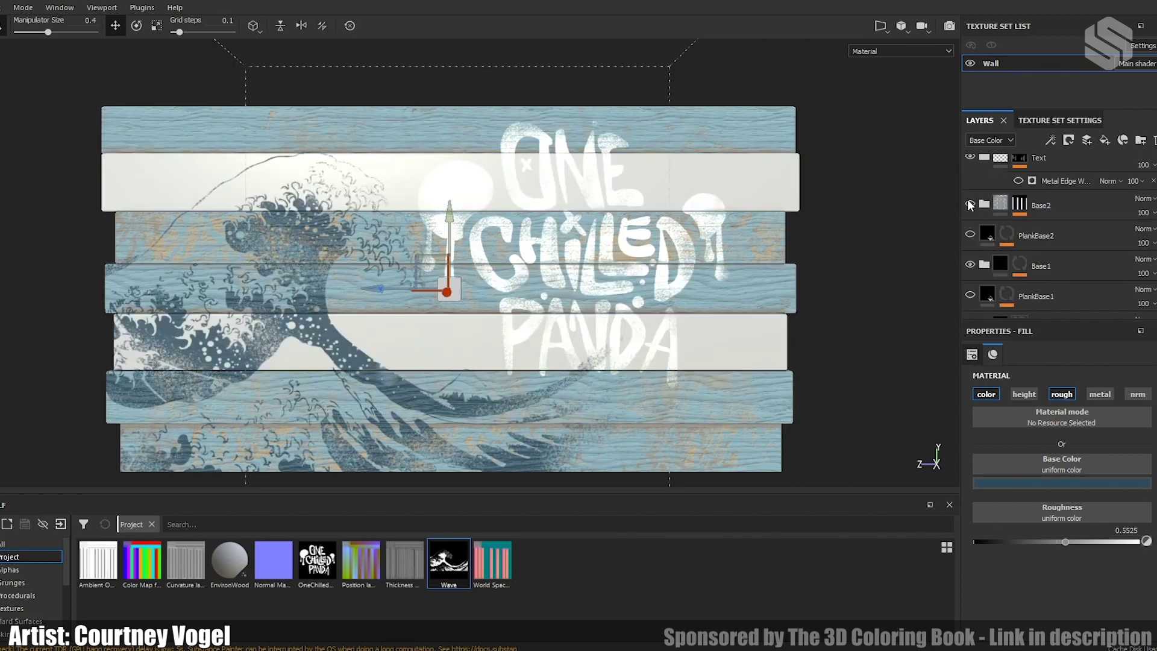
click(970, 234)
Step: Expand the Text group and enable the Metal Edge Wear generator on its mask
scroll(1037, 241, up, 2)
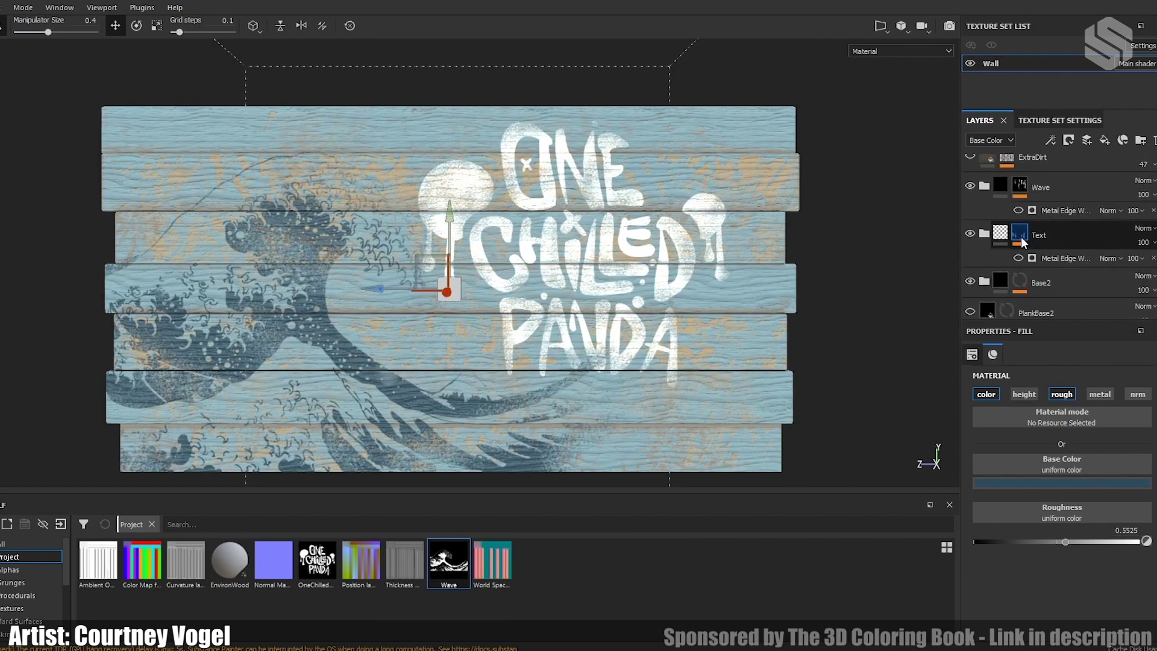
click(983, 235)
scroll(1056, 253, down, 1)
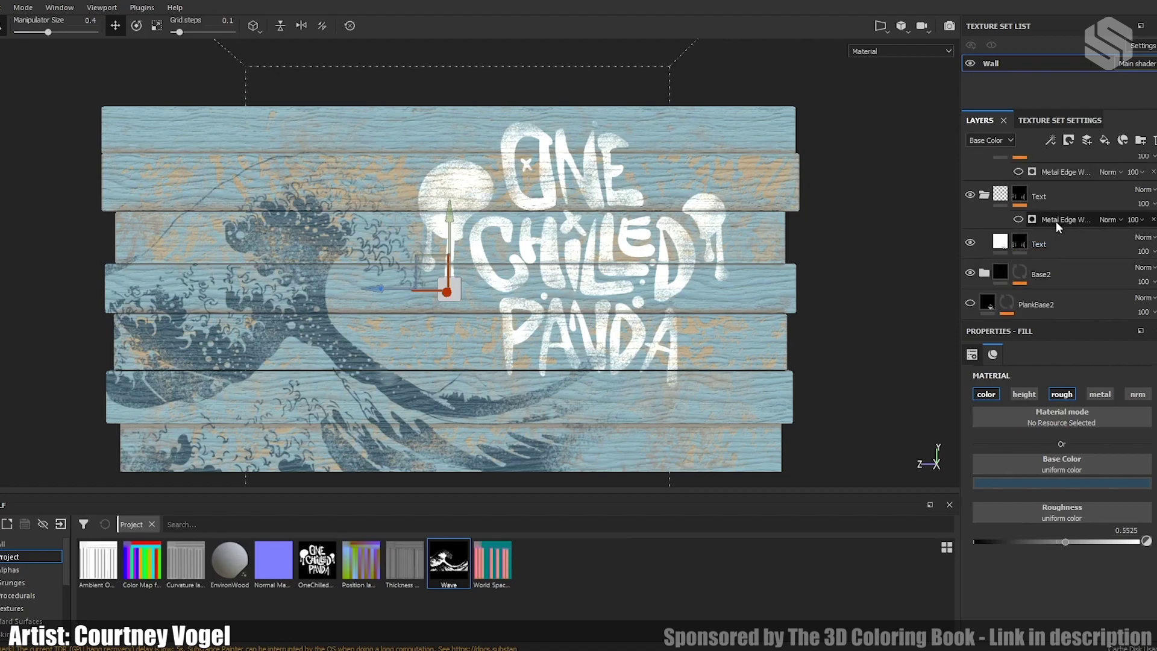
click(1018, 220)
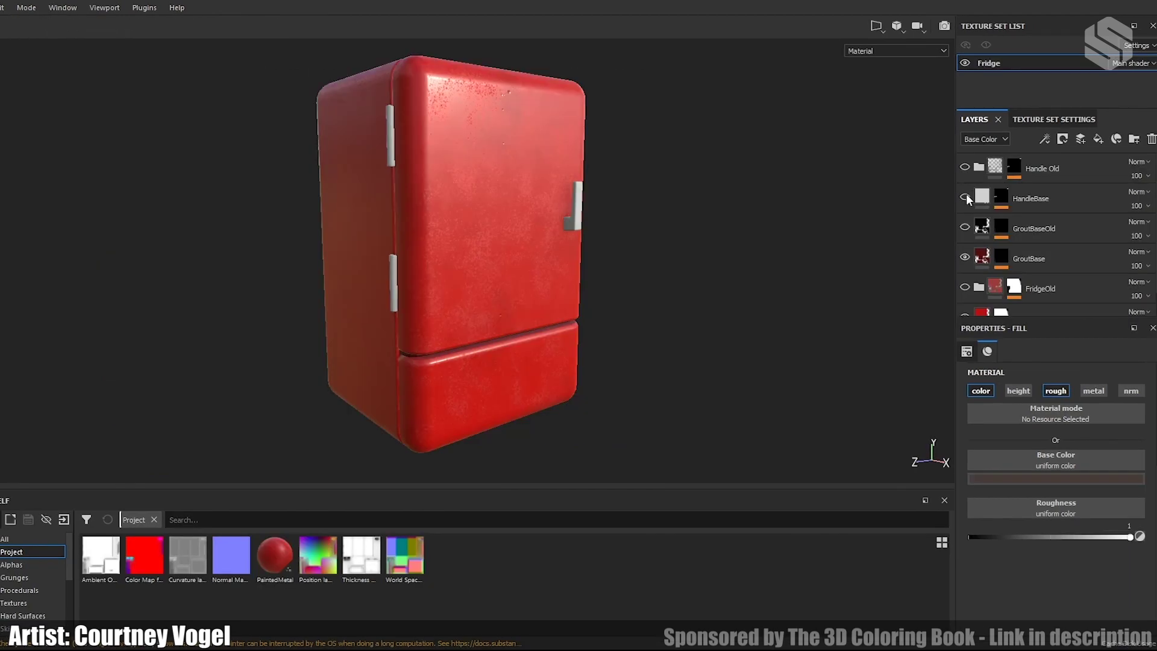
Step: Apply the PaintedMetal material to the currently selected fill
mouse_move(704, 188)
alt+mouse_down()
mouse_move(332, 181)
mouse_move(725, 181)
mouse_move(701, 193)
alt+mouse_up()
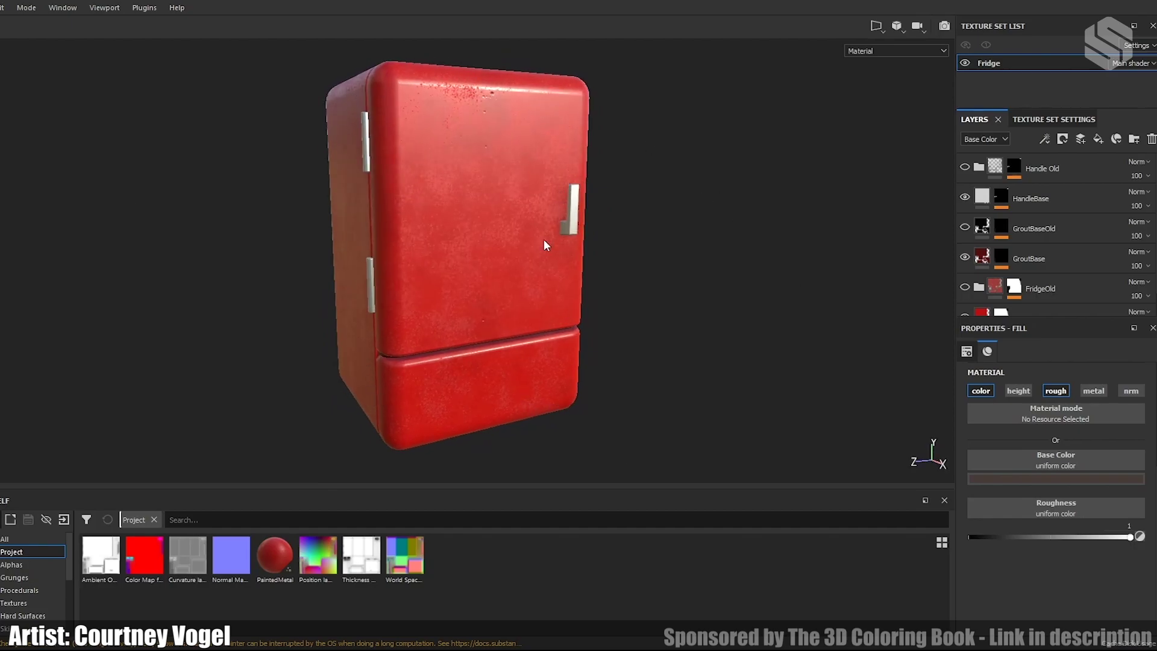
click(273, 558)
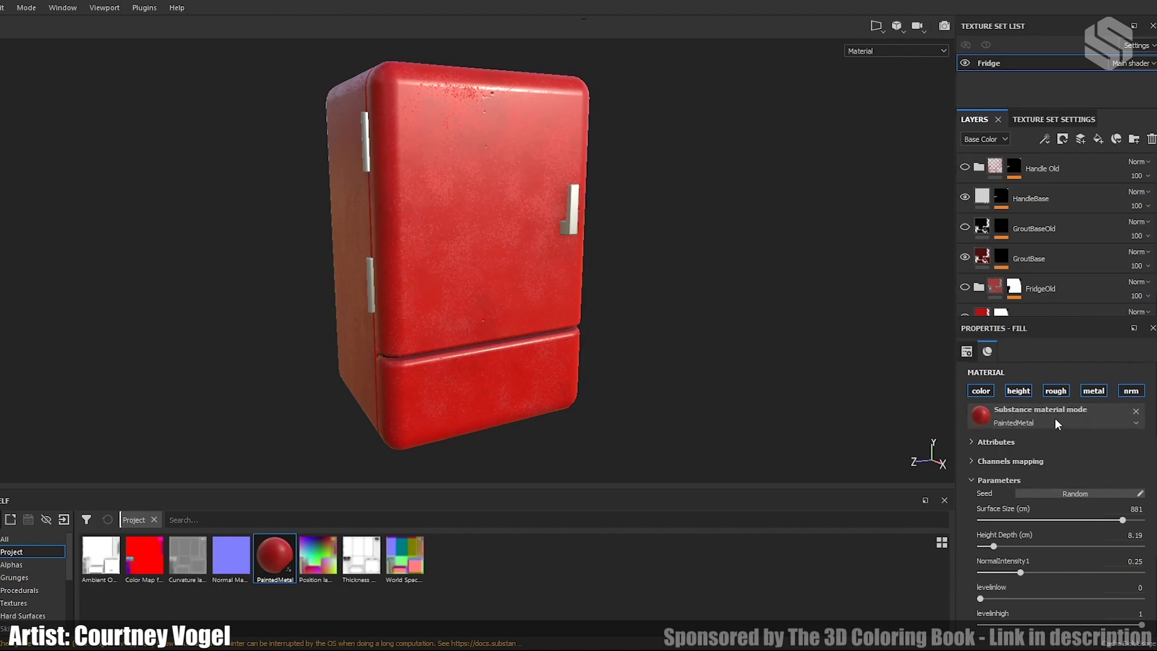
scroll(1054, 418, up, 1)
scroll(1021, 229, down, 1)
Step: Inspect the PaintedMetal parameters of the FridgeBase fill, from surface size to the color settings
click(1029, 294)
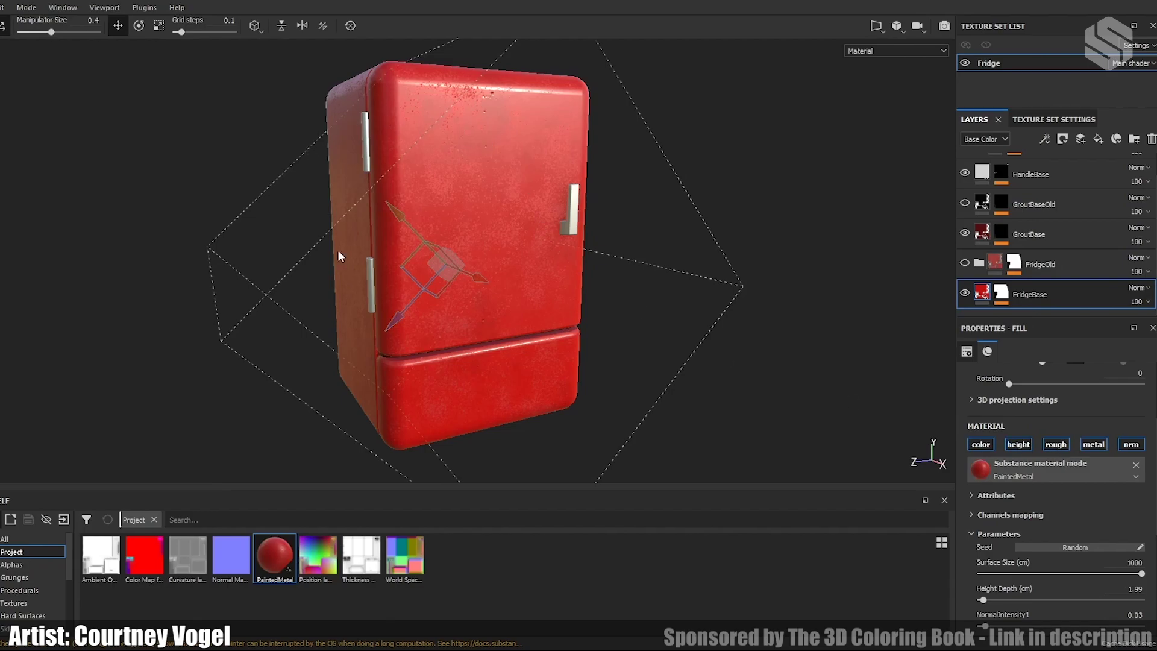
scroll(1001, 429, down, 2)
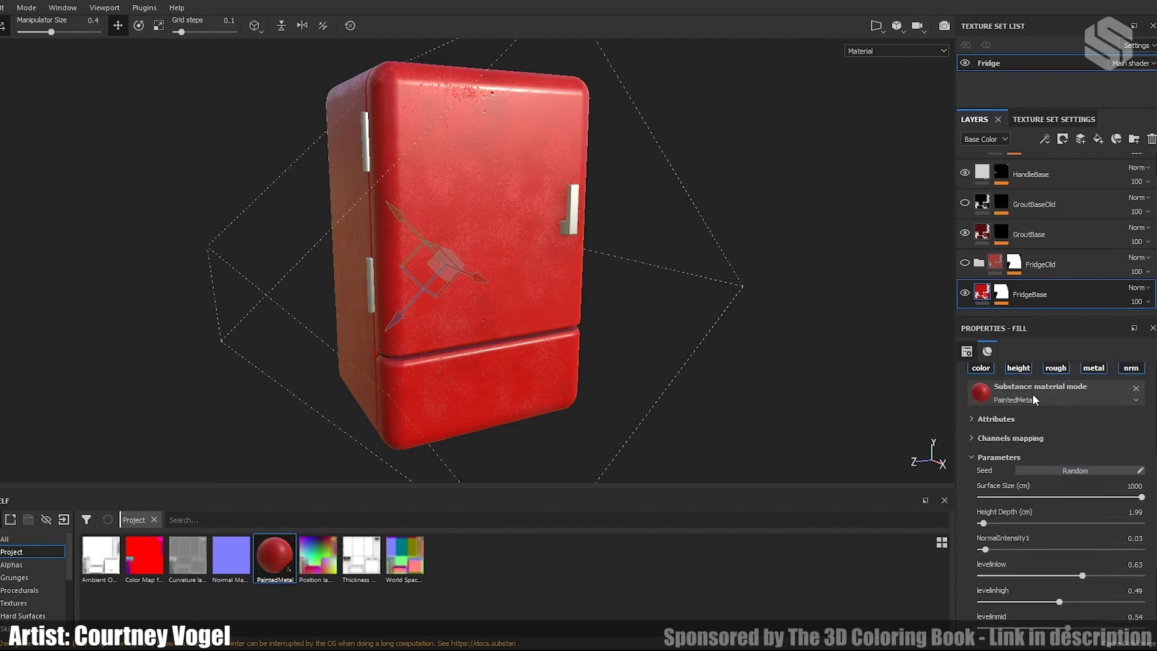
scroll(1018, 482, down, 1)
scroll(1030, 602, down, 3)
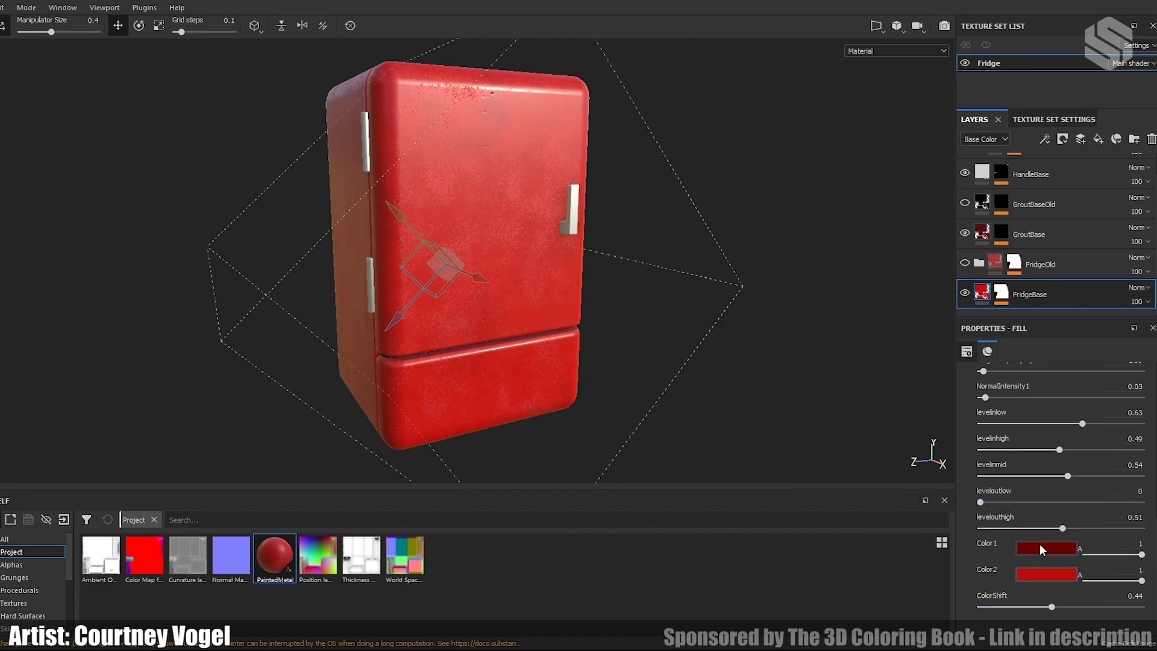
Step: Try a higher ColorShift, a NormalIntensity1 of 0.99 and a greater Height Depth on the FridgeBase material, undoing the changes
drag(1052, 606, 1074, 600)
drag(1050, 574, 1148, 513)
key(ctrl+z)
scroll(1052, 504, up, 3)
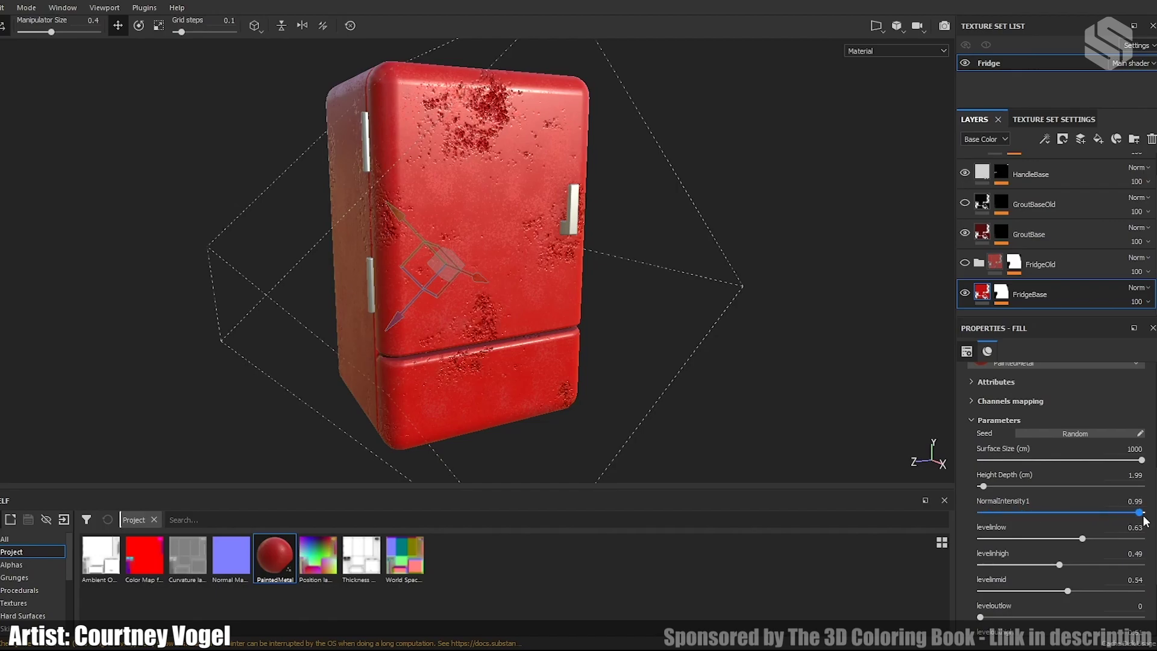
key(ctrl+z)
drag(983, 487, 1111, 512)
key(ctrl+z)
key(ctrl+z)
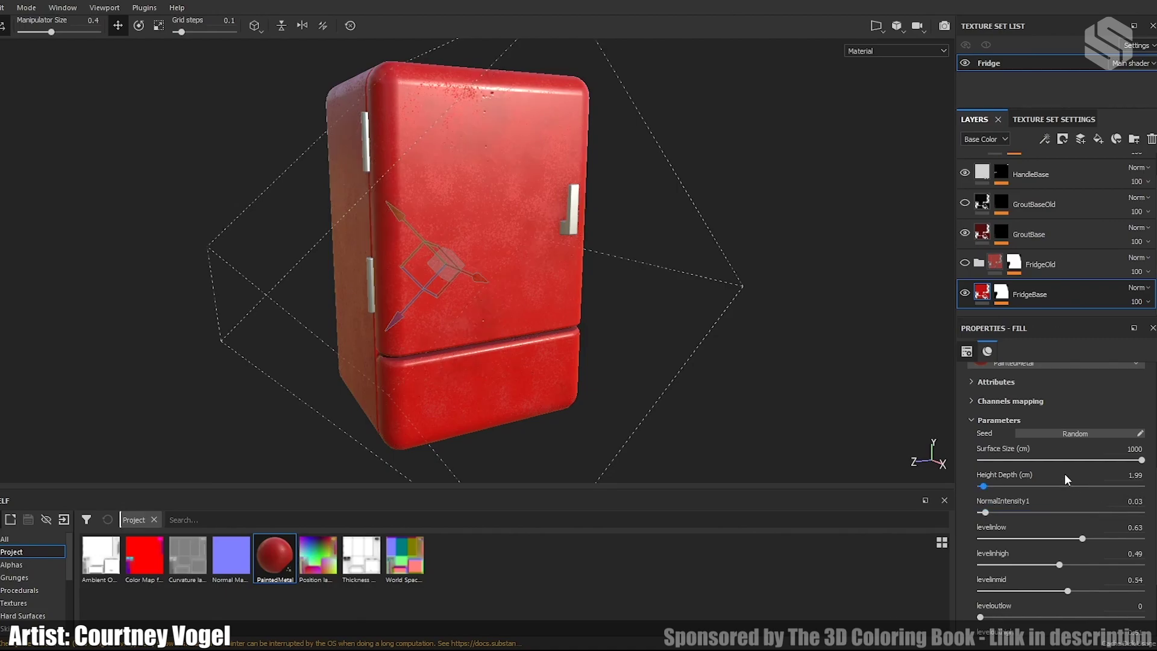
Step: Check the FridgeBase fill's projection and UV transformation settings, and look over its mask
scroll(1058, 516, down, 3)
scroll(1058, 516, up, 8)
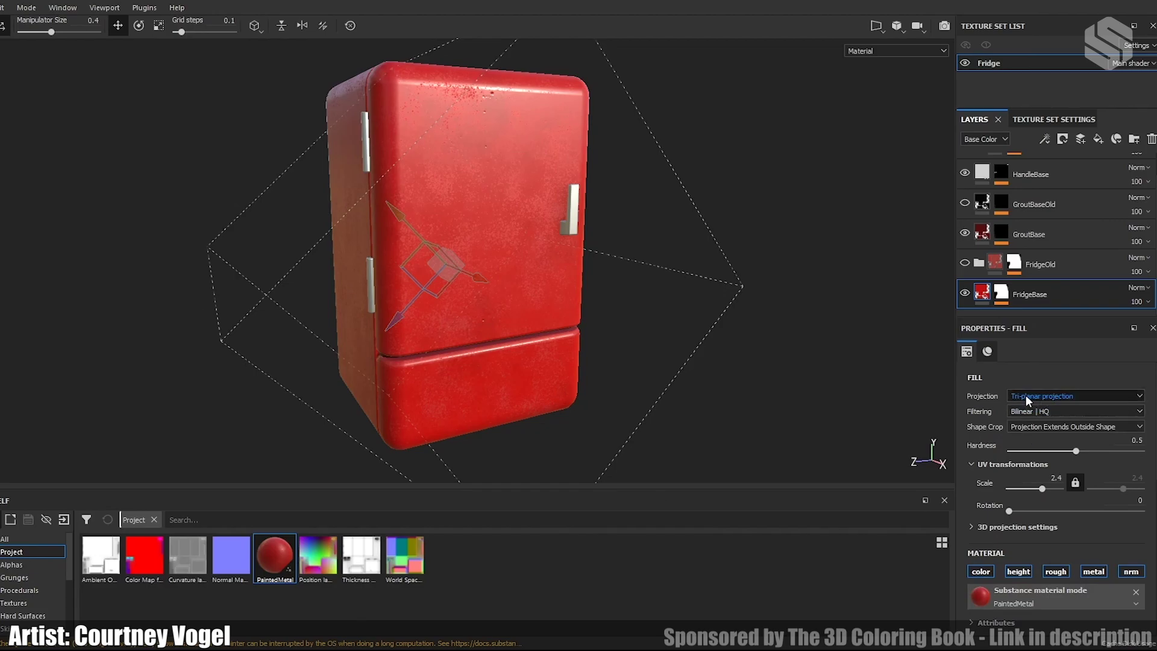
click(1002, 294)
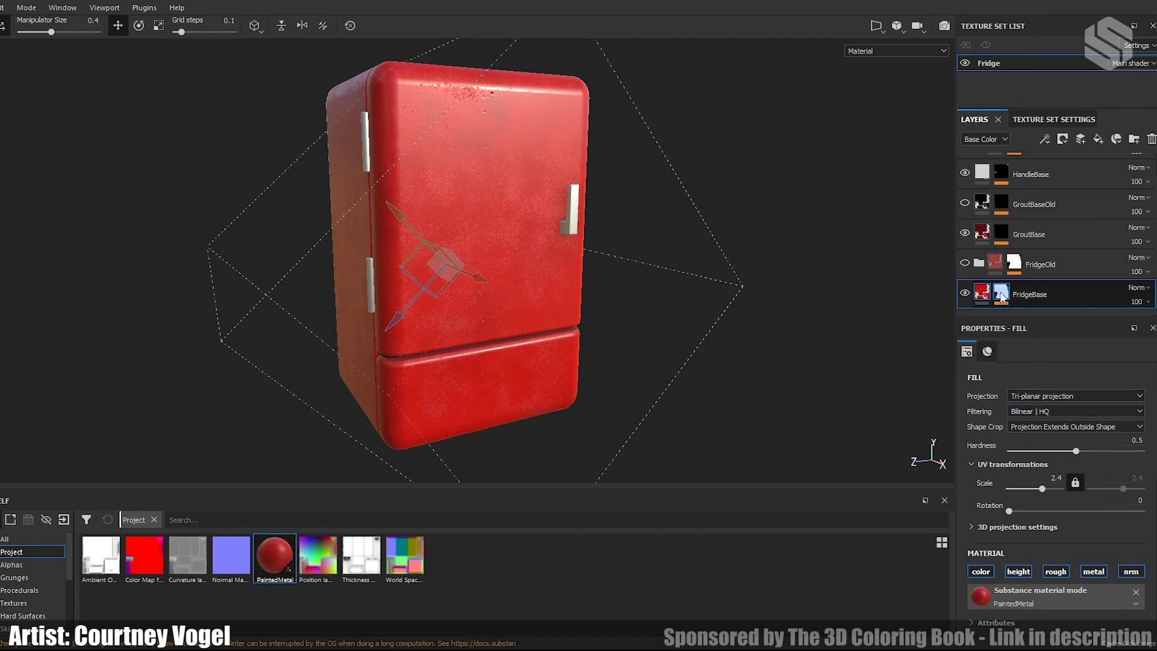
scroll(985, 282, up, 1)
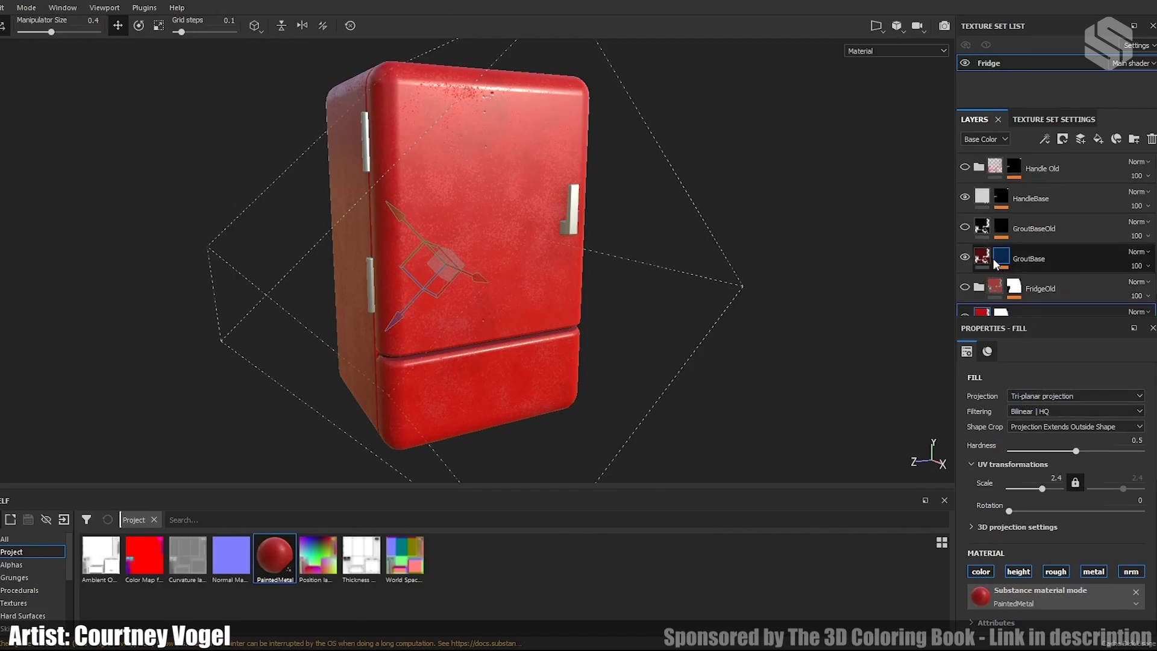
scroll(983, 259, down, 1)
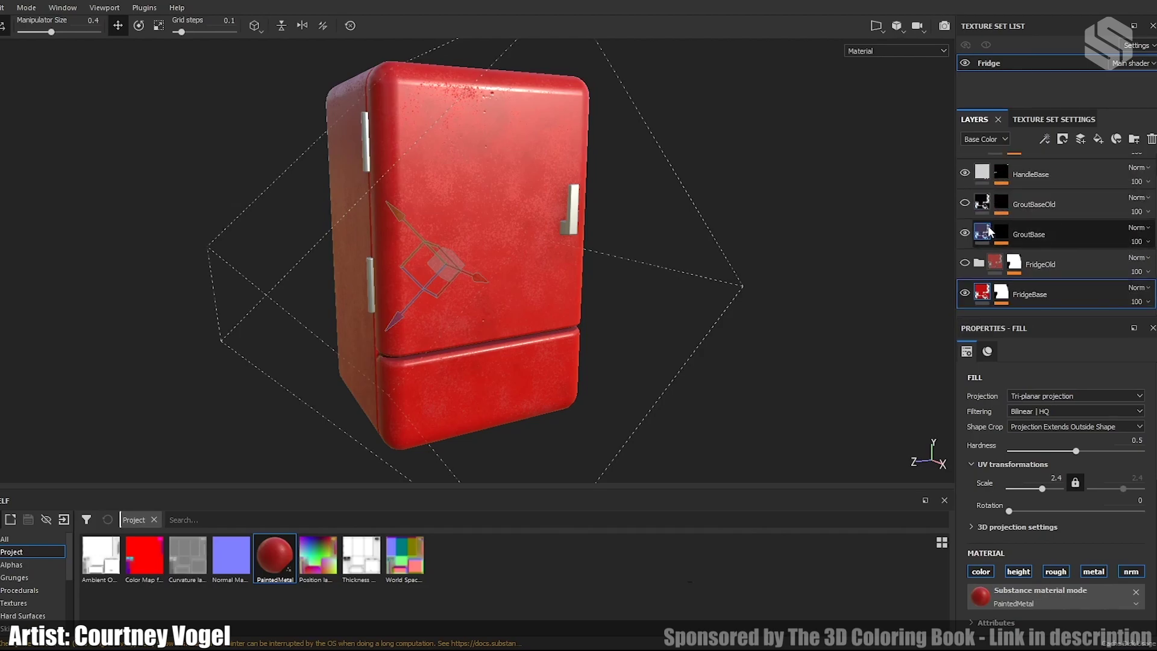
Step: Hide the FridgeBase, GroutBase and HandleBase fills and show FridgeOld, GroutBaseOld and Handle Old instead
click(965, 295)
click(965, 263)
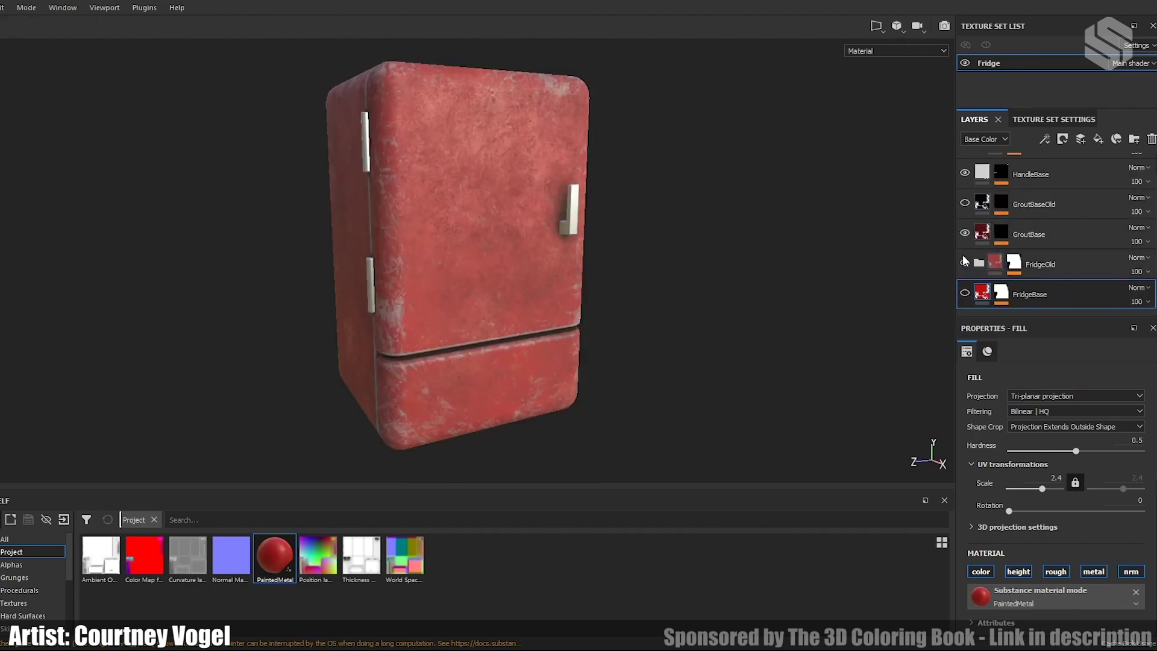
scroll(965, 261, up, 1)
click(964, 258)
click(964, 227)
click(965, 197)
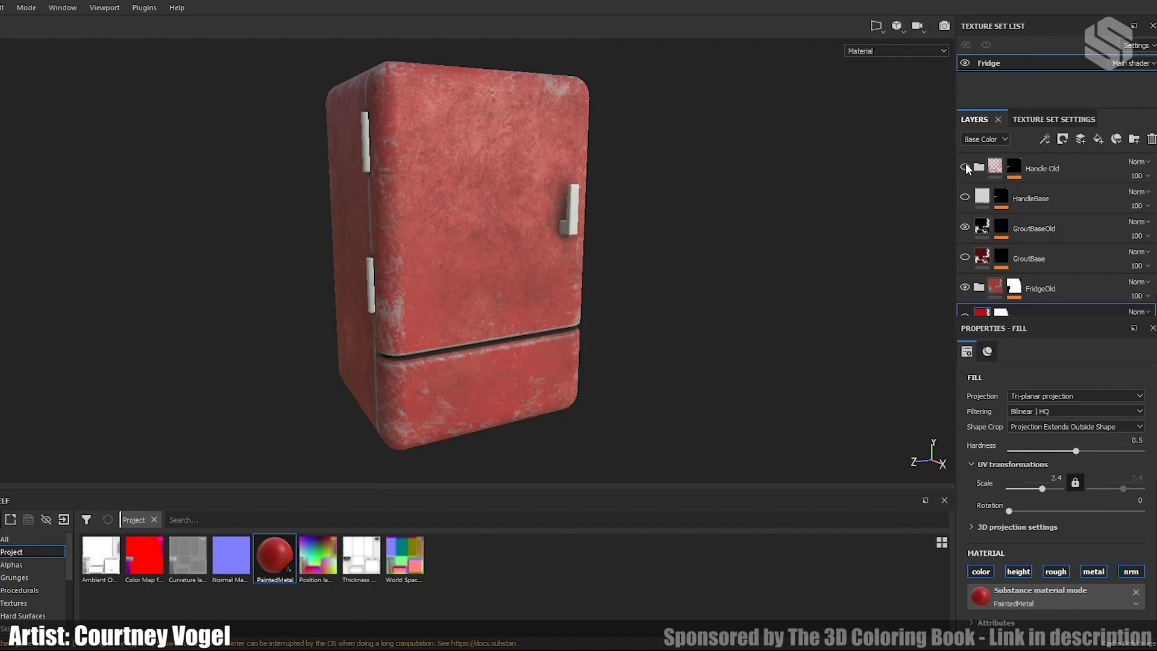
click(965, 167)
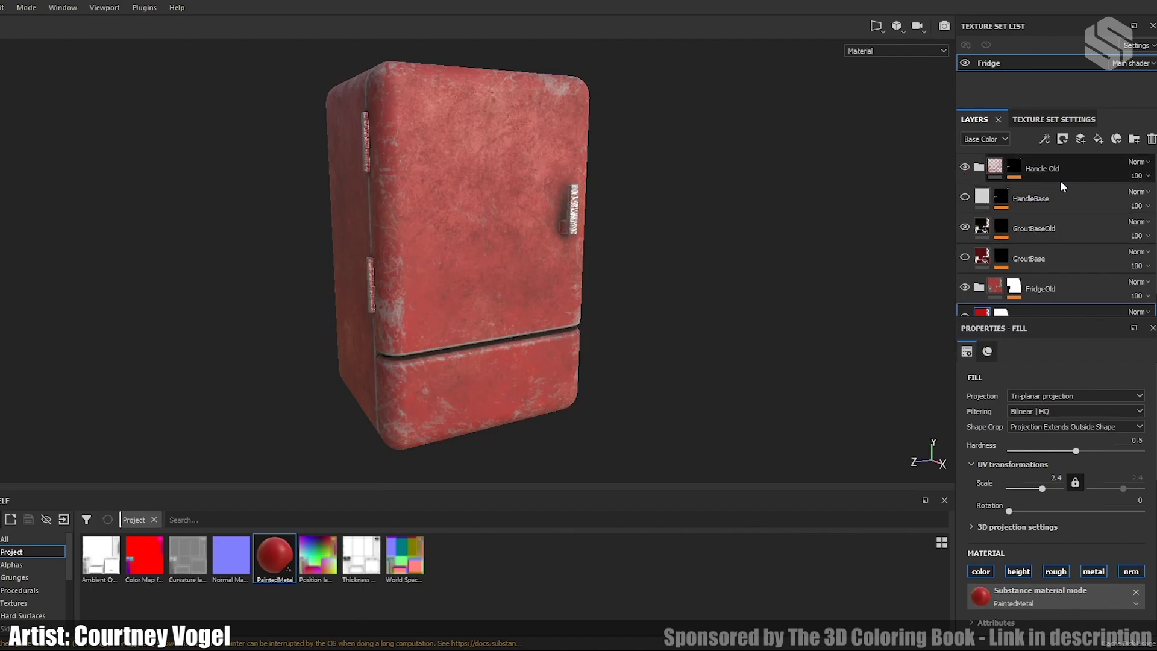
Step: Look into the Handle Old group and examine the weathered handle up close on the model
click(995, 170)
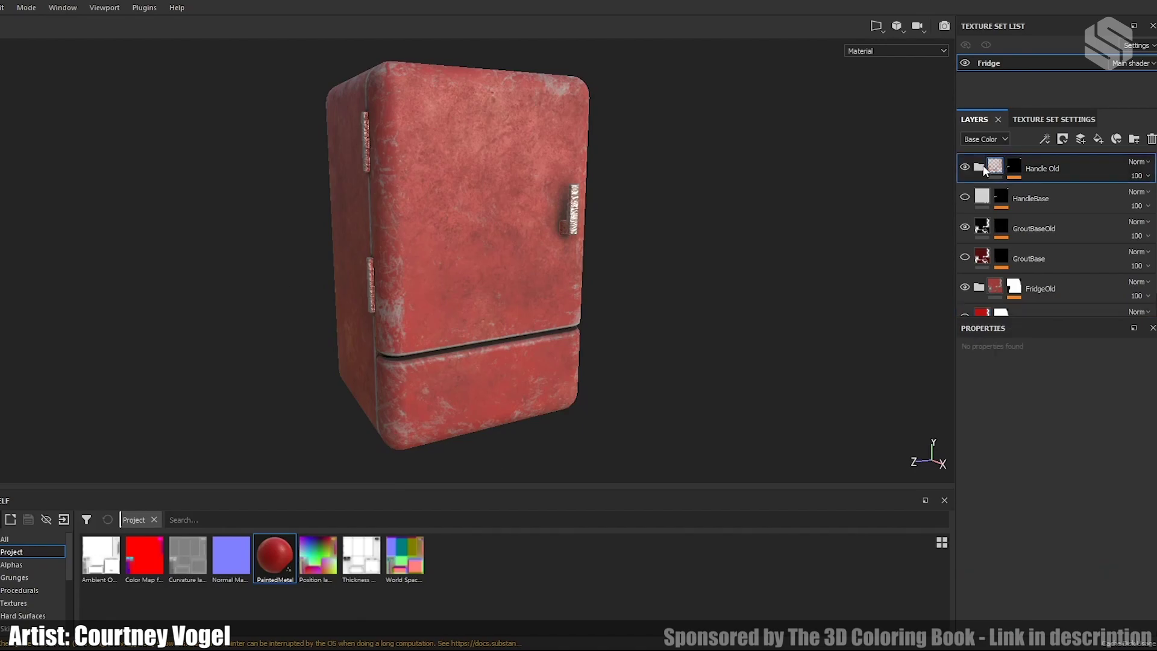
click(980, 168)
click(980, 169)
scroll(942, 416, up, 5)
scroll(855, 342, down, 3)
alt+middle_drag(671, 235, 604, 317)
Step: Undo the PaintedMetal change affecting the Handle Old group and show the old layers again
click(963, 167)
click(963, 166)
click(963, 165)
click(963, 165)
click(967, 168)
key(ctrl+z)
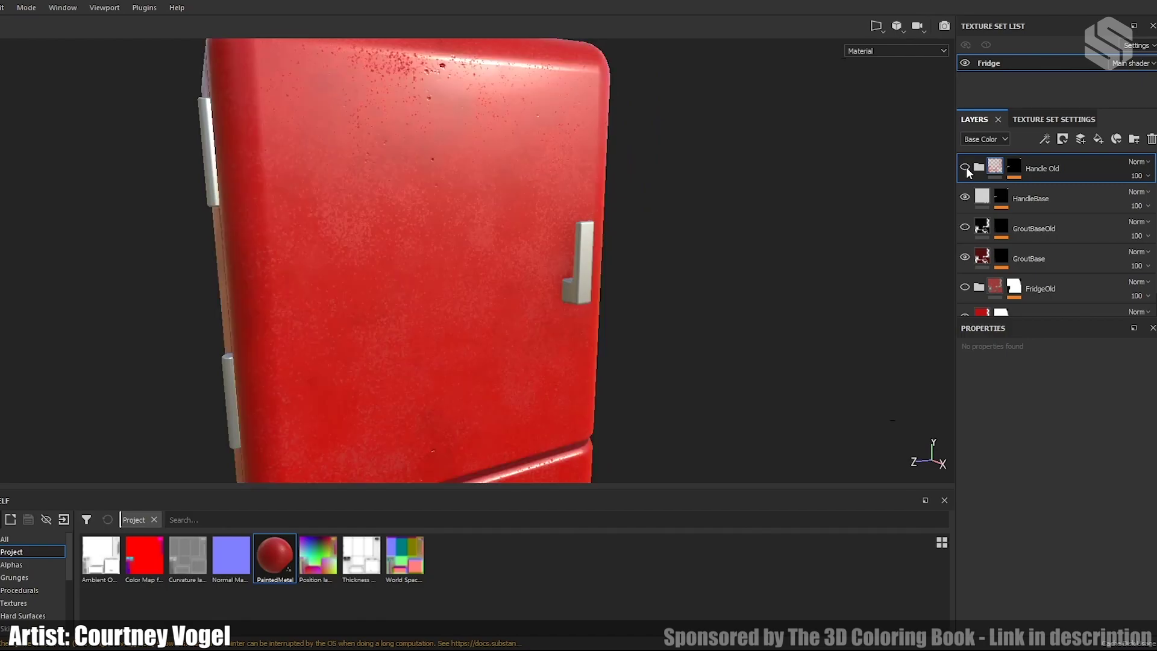
click(965, 167)
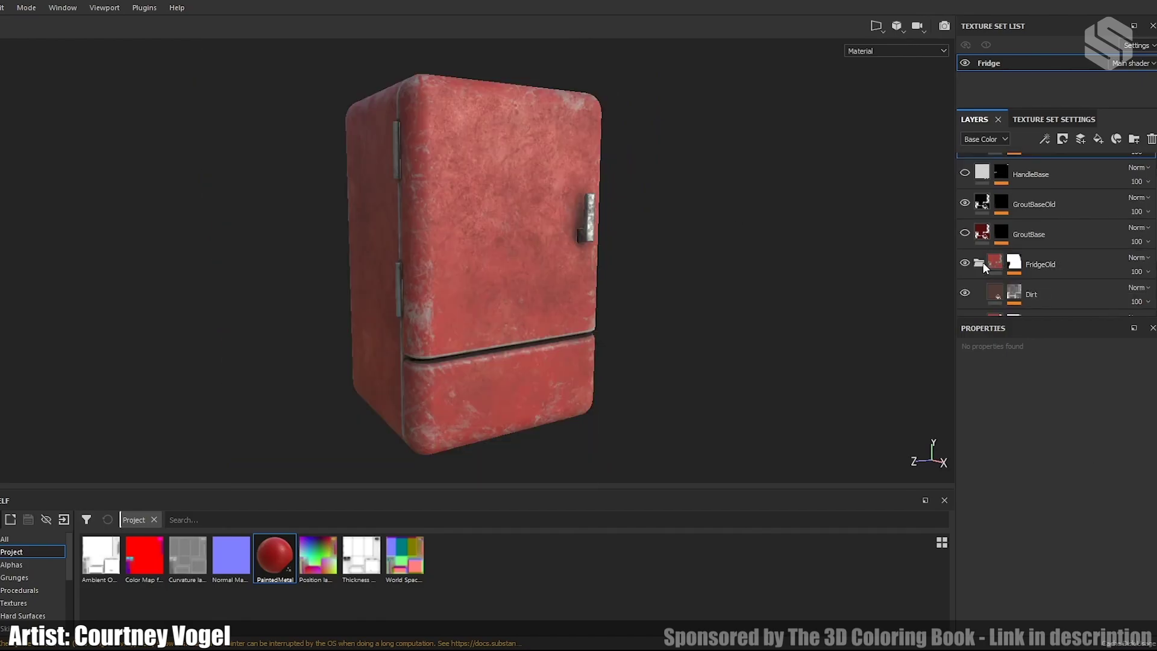
Step: Isolate FridgeBase copy 2 in the FridgeOld group by hiding FridgeBase copy 1 and Dirt, and examine it up close
scroll(1041, 269, down, 2)
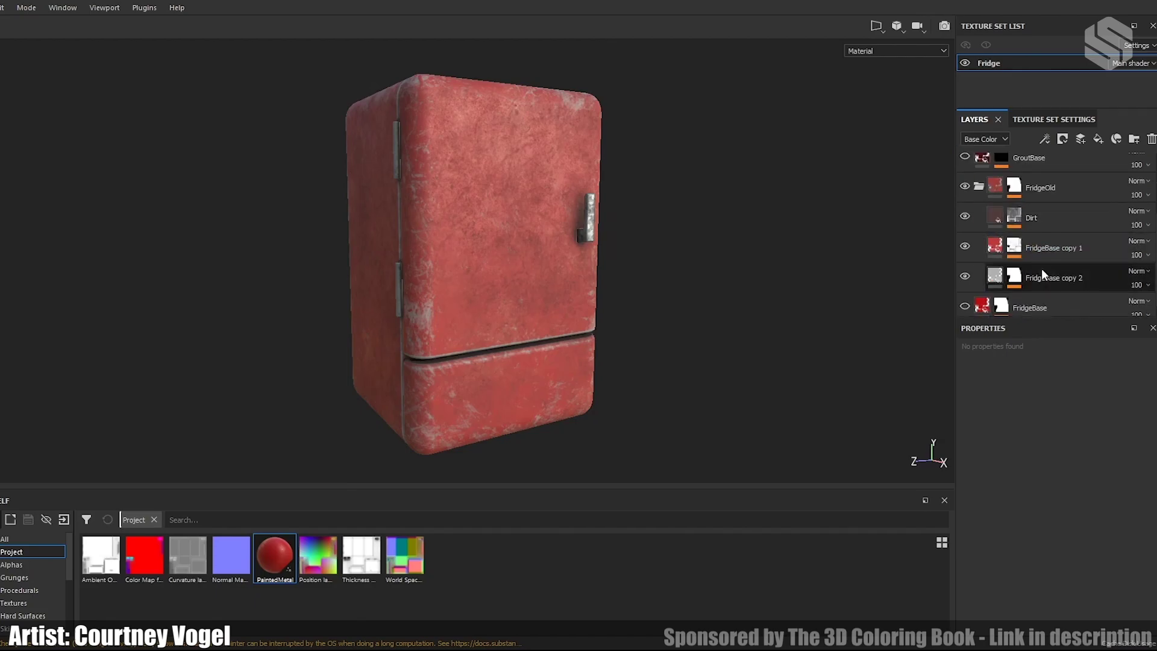
click(1014, 265)
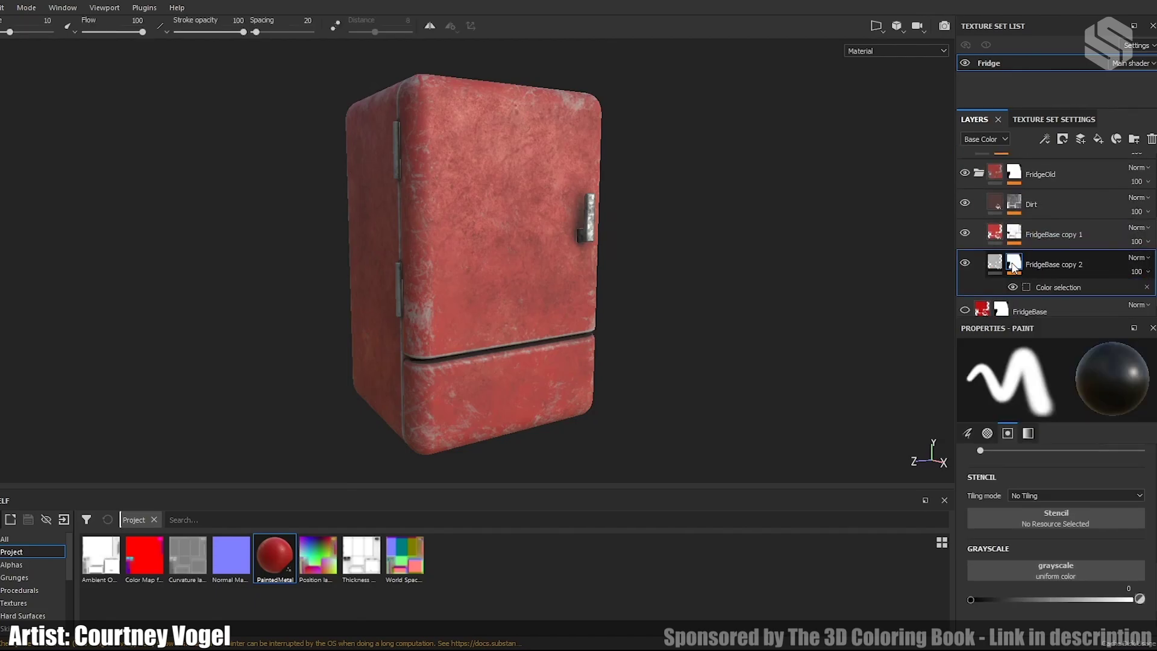
click(965, 233)
scroll(965, 235, up, 1)
click(965, 242)
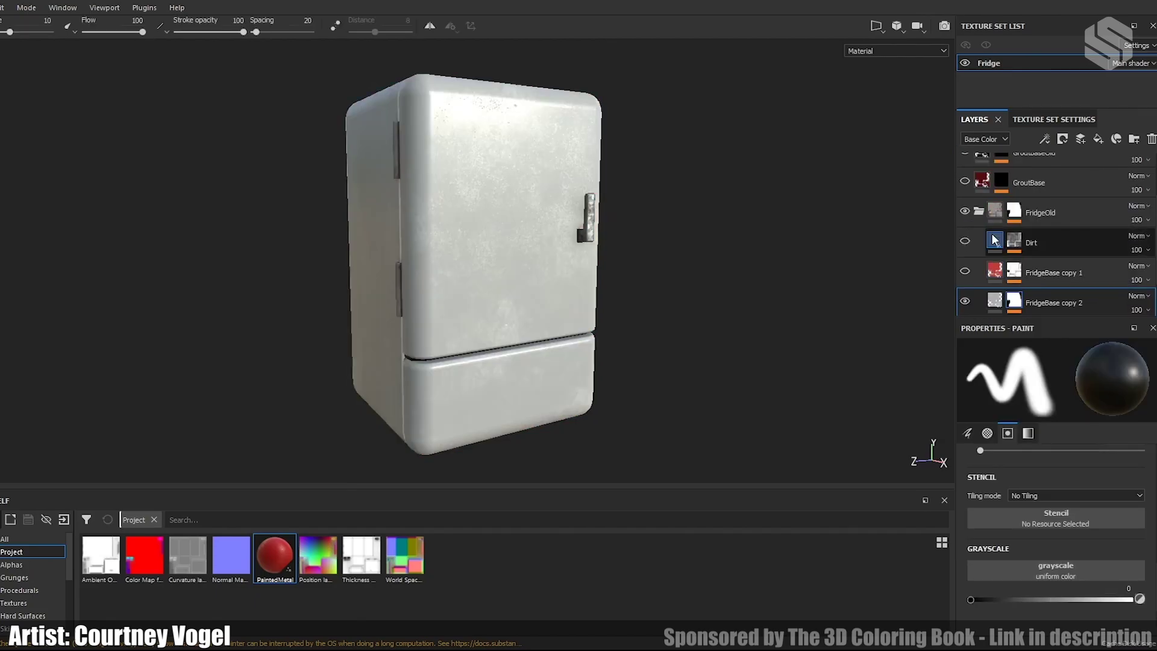
scroll(965, 242, down, 1)
scroll(481, 114, up, 6)
alt+drag(644, 220, 675, 265)
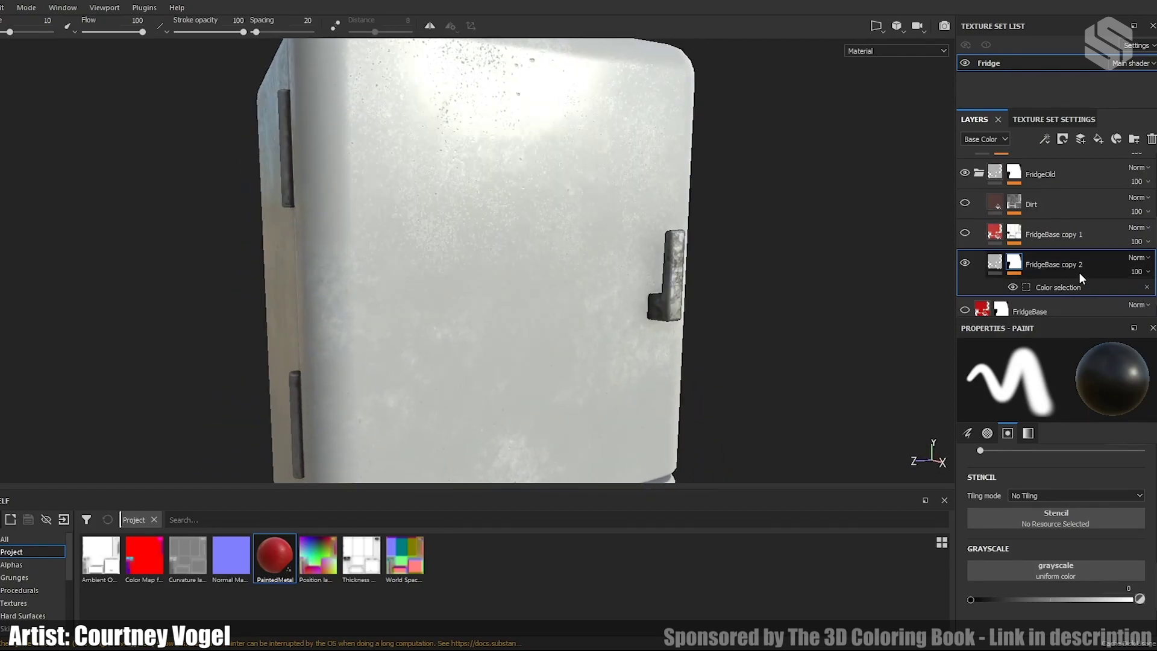
Step: Inspect the PaintedMetal parameters of the FridgeBase copy 2 fill
click(992, 262)
scroll(1083, 534, down, 3)
scroll(1091, 534, up, 1)
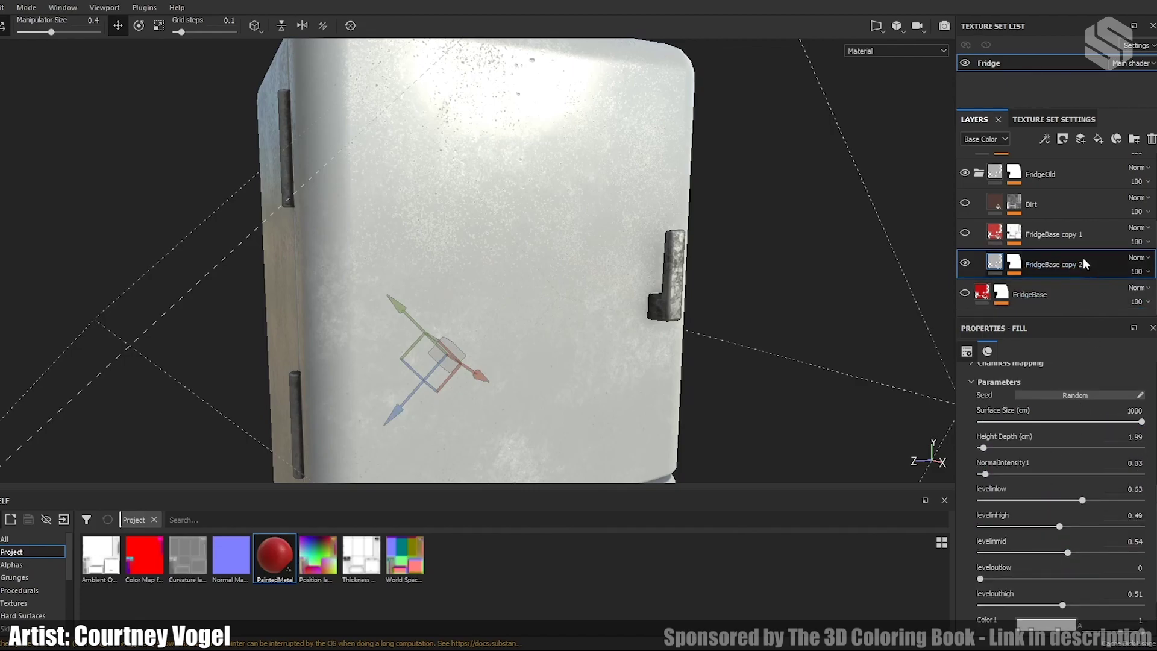
Step: Toggle FridgeBase copy 1 to compare the scratched red paint with the layer beneath, leaving it visible
click(965, 234)
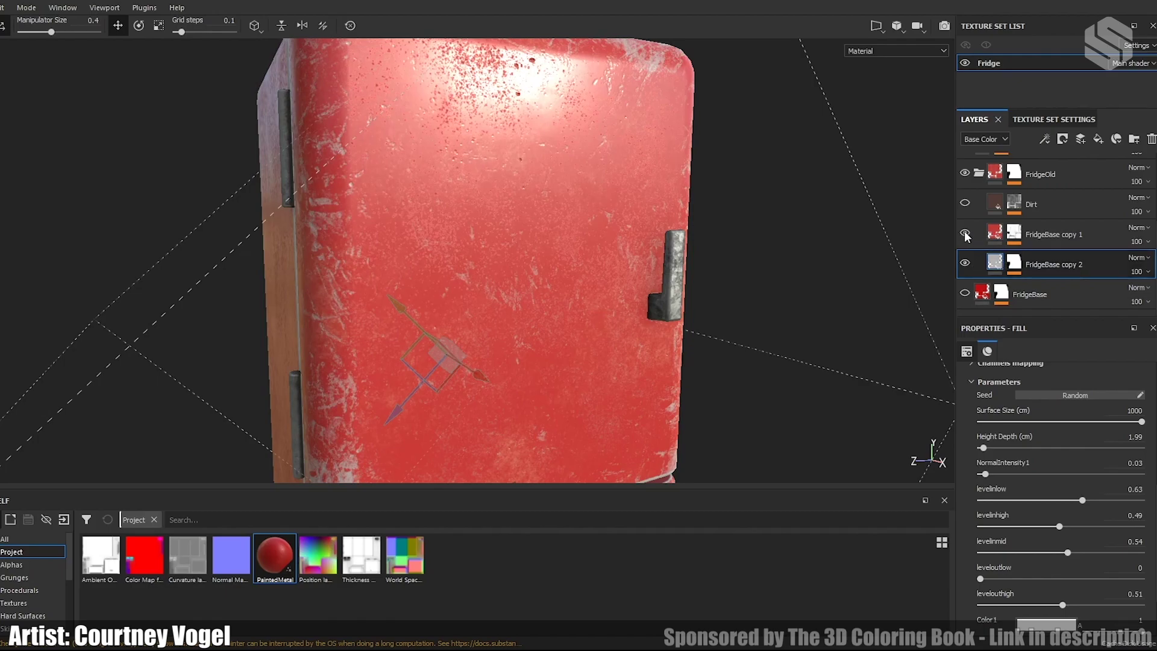
click(965, 234)
click(1015, 263)
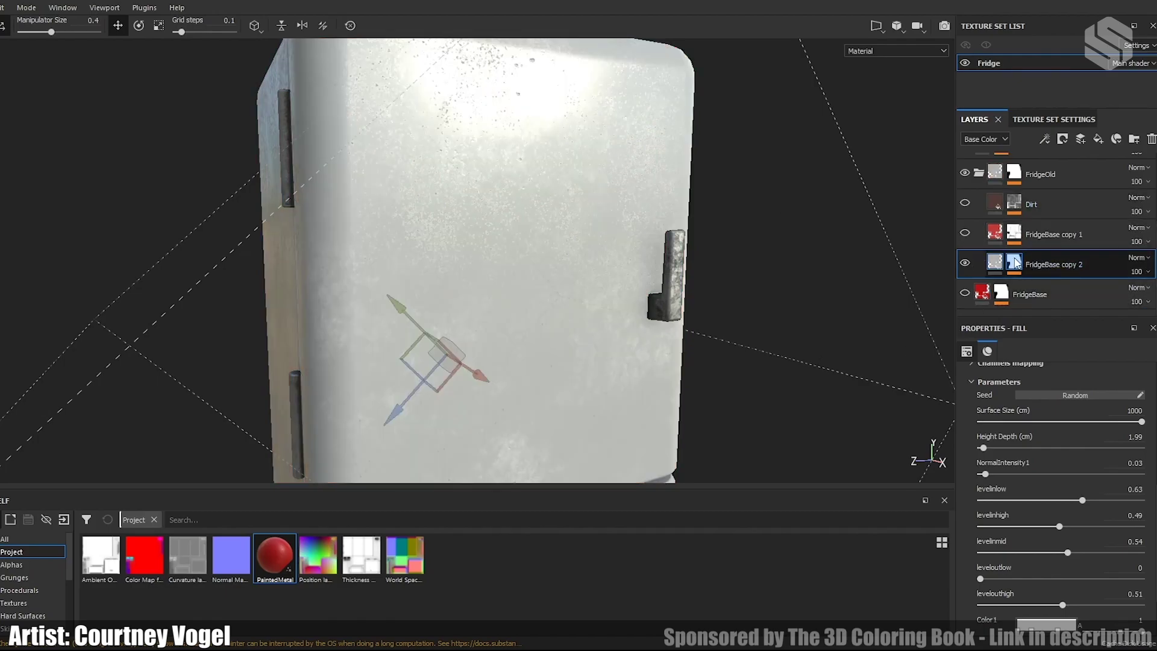
click(965, 235)
alt+middle_drag(651, 94, 649, 233)
alt+right_drag(648, 232, 703, 375)
alt+drag(519, 194, 543, 294)
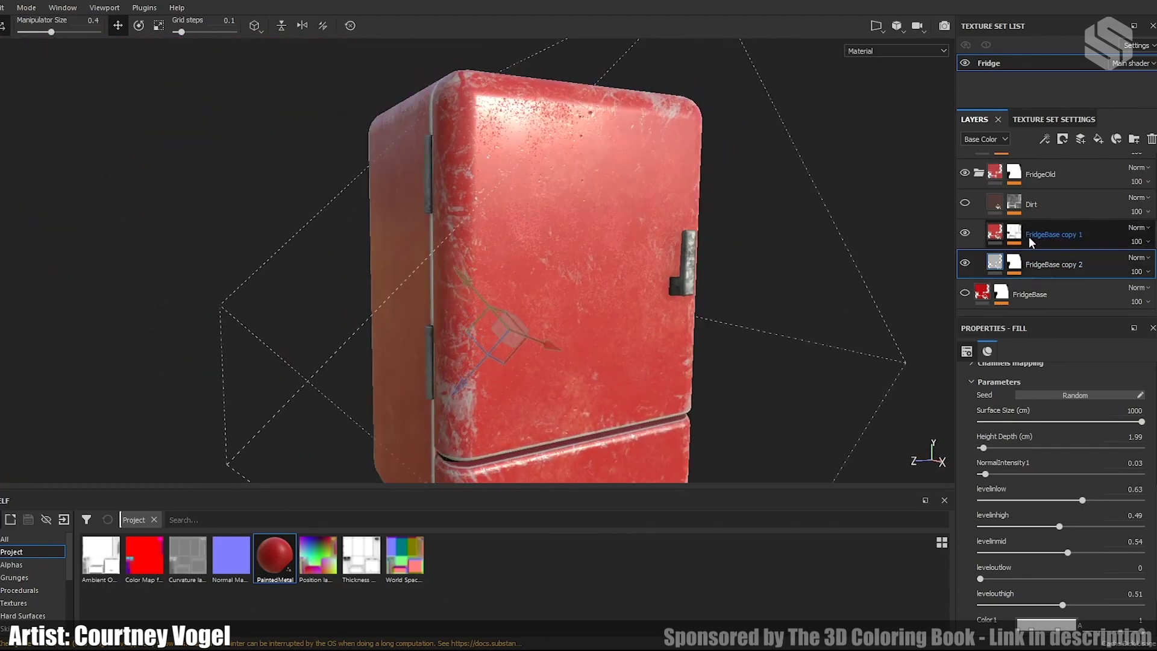
Step: Show the Dirt layer in the FridgeOld group and examine its effect from below and from the front
click(965, 204)
alt+drag(677, 238, 590, 207)
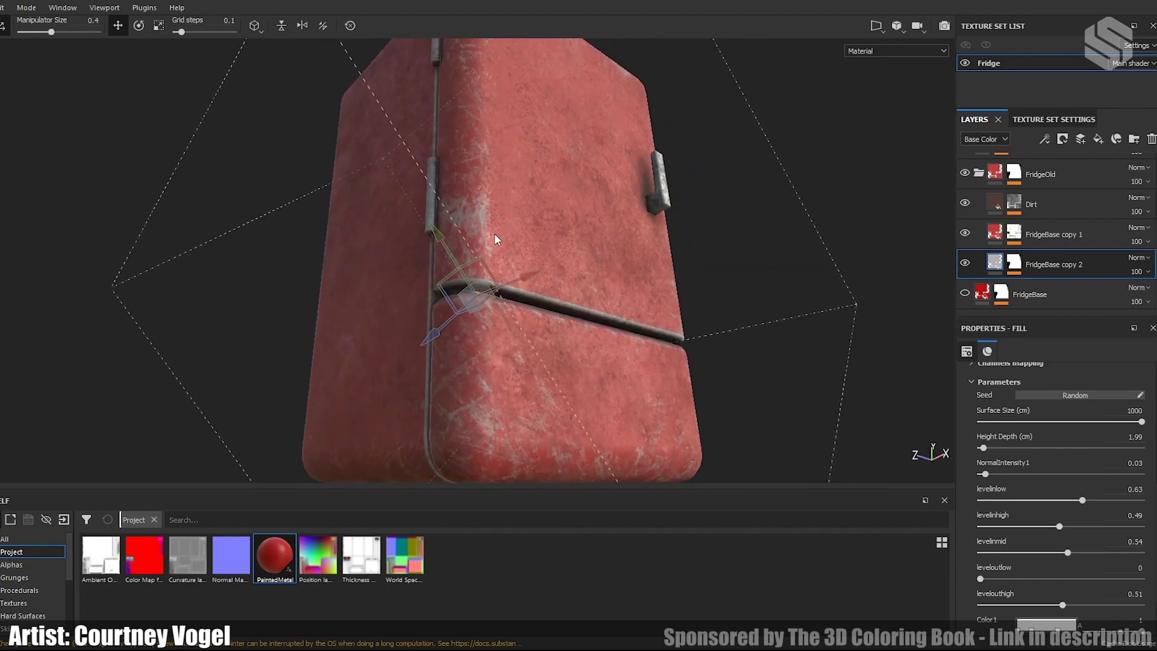
click(965, 205)
alt+drag(560, 113, 639, 390)
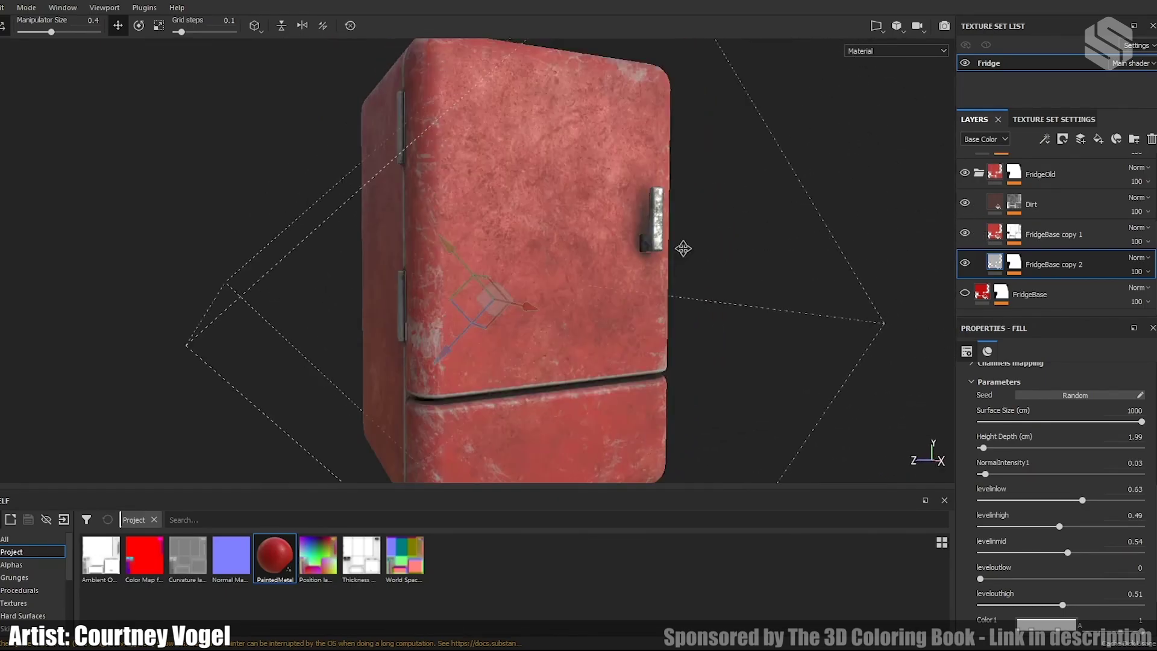
Step: Inspect the Dirt generator and the FridgeOld group's color selection mask, and collapse the FridgeOld group
click(1044, 205)
click(1043, 228)
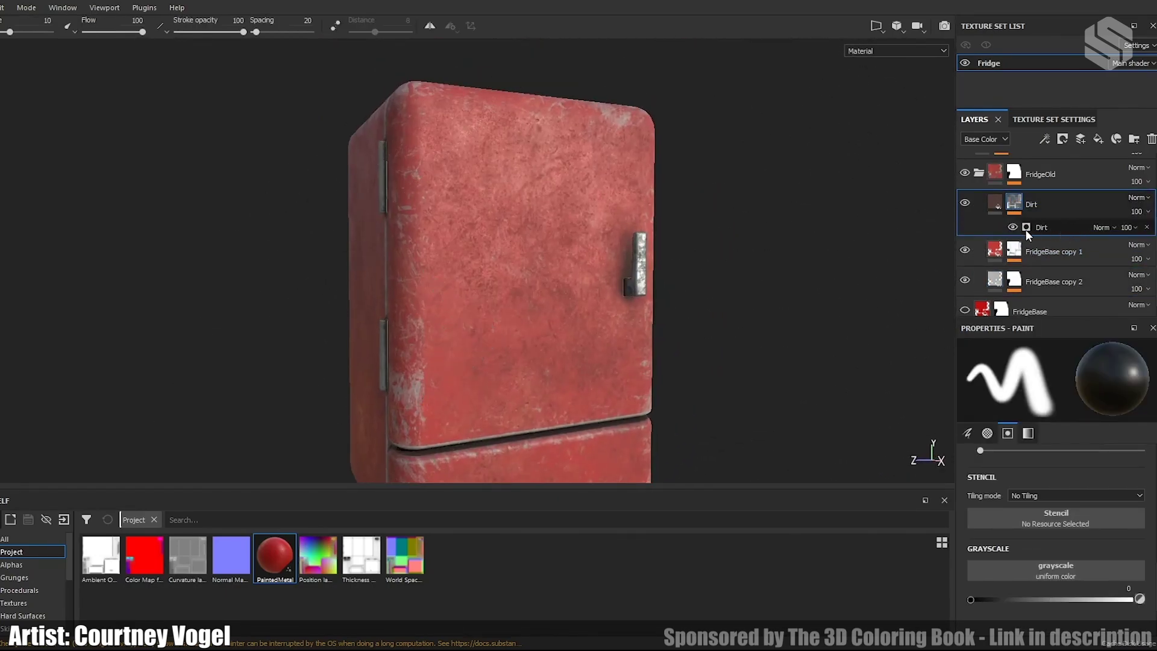
scroll(1018, 212, up, 1)
click(1015, 210)
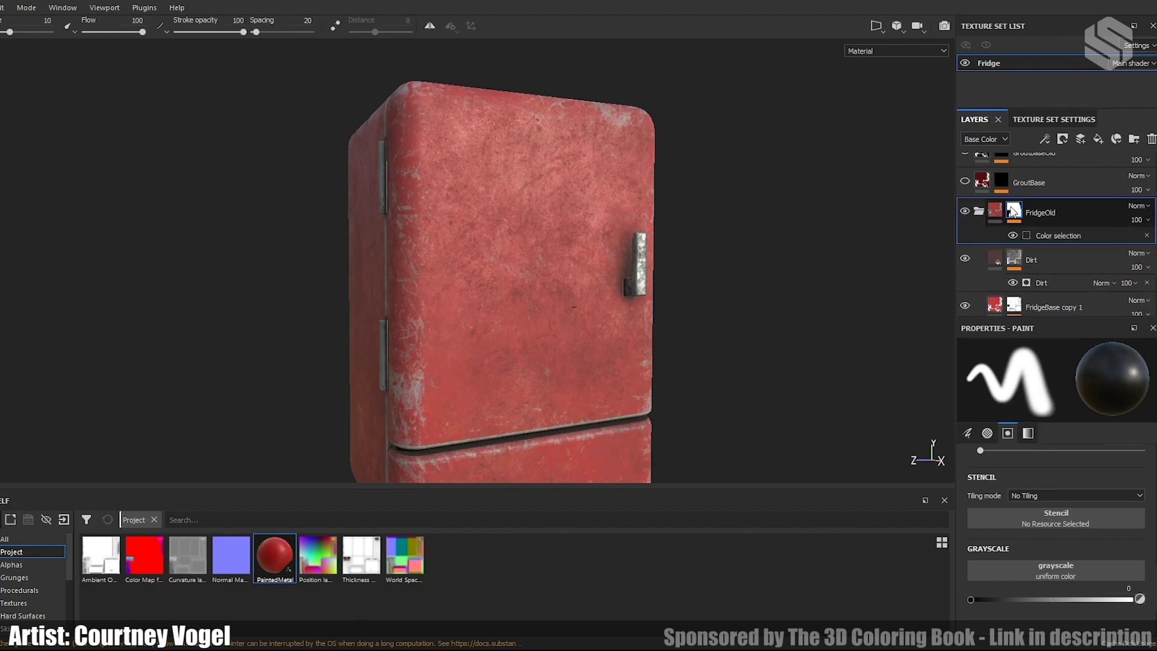
scroll(978, 217, up, 1)
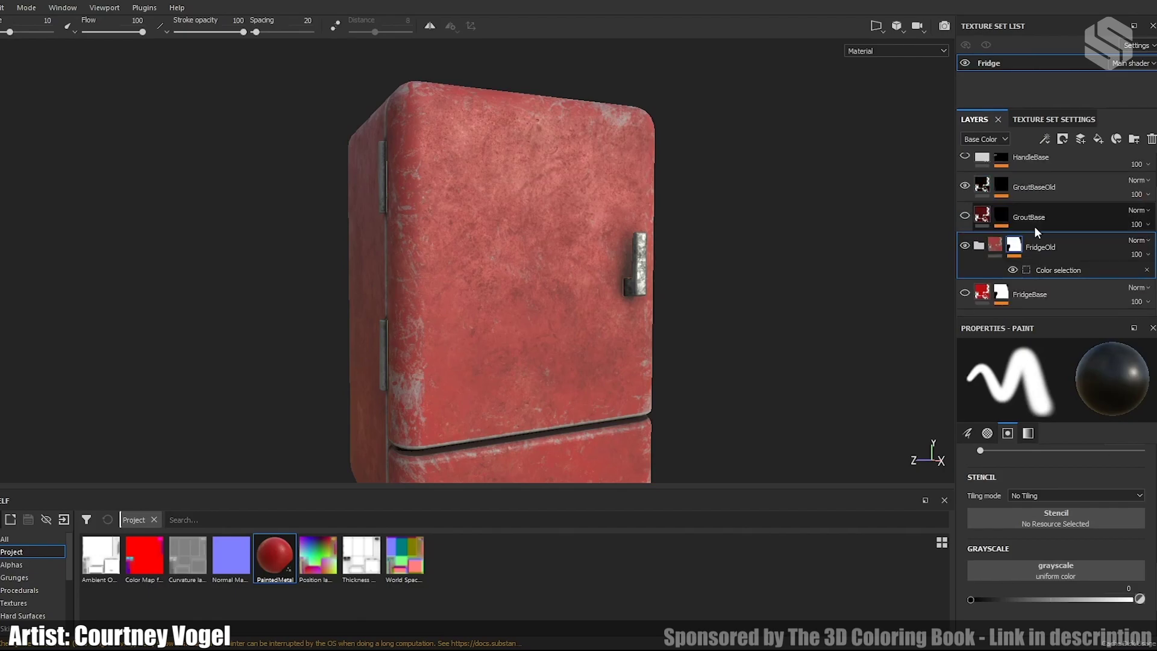
scroll(1044, 243, up, 1)
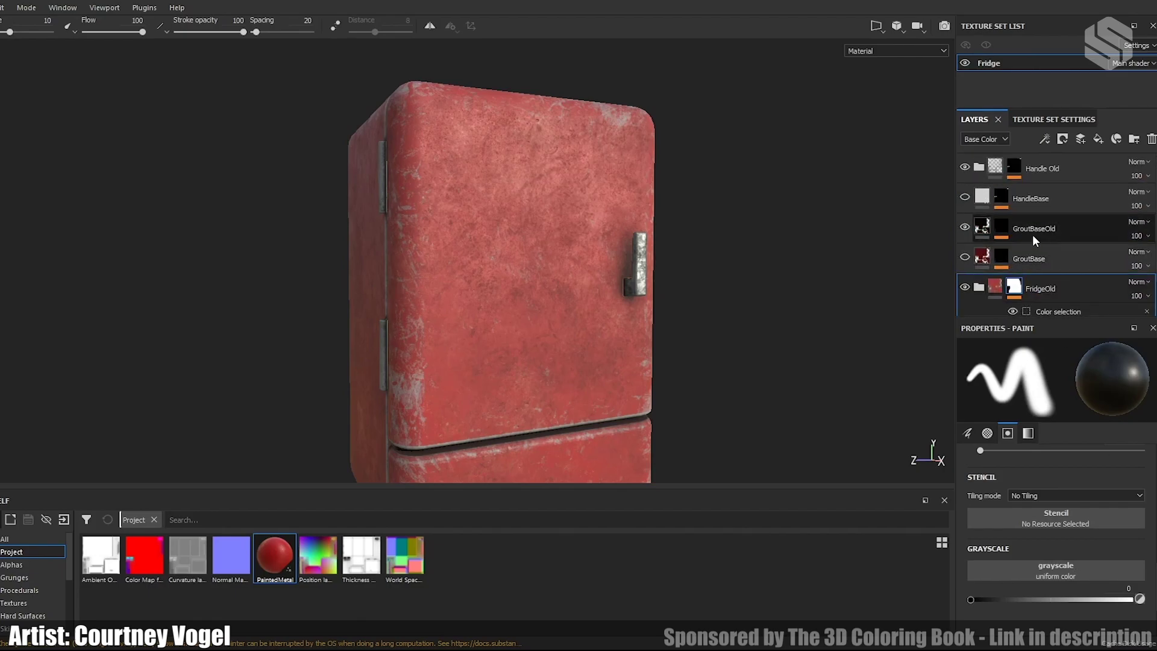
Step: Examine the weathered handle, scratched edges and sides of the fridge from several angles and distances
scroll(797, 444, up, 6)
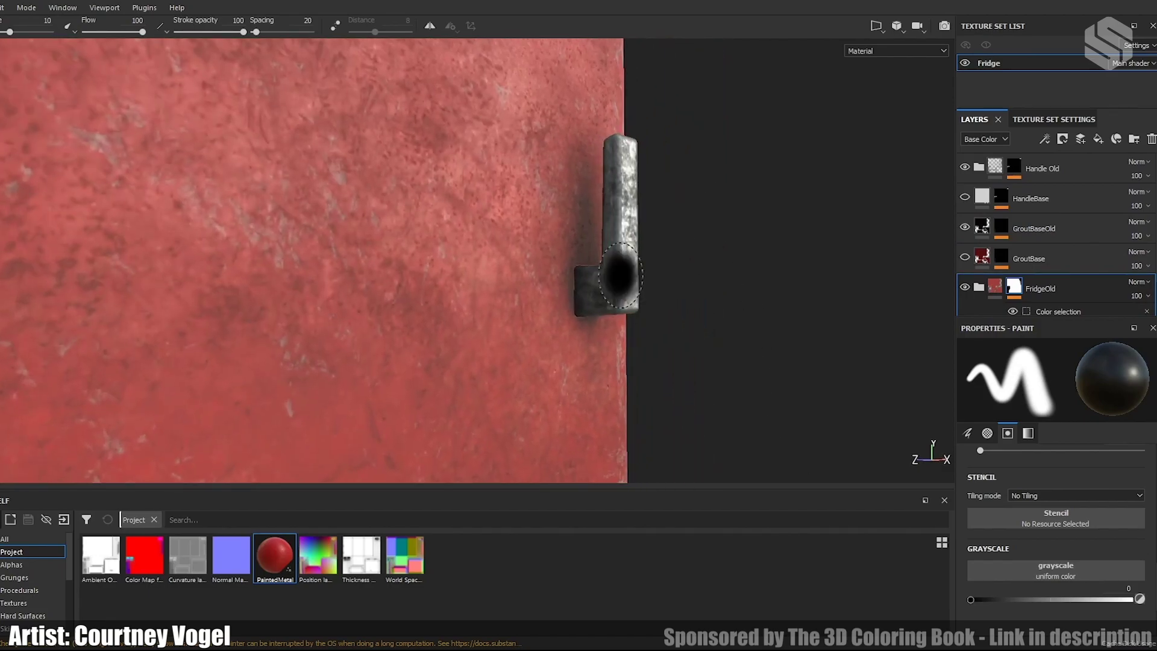
alt+drag(564, 289, 201, 197)
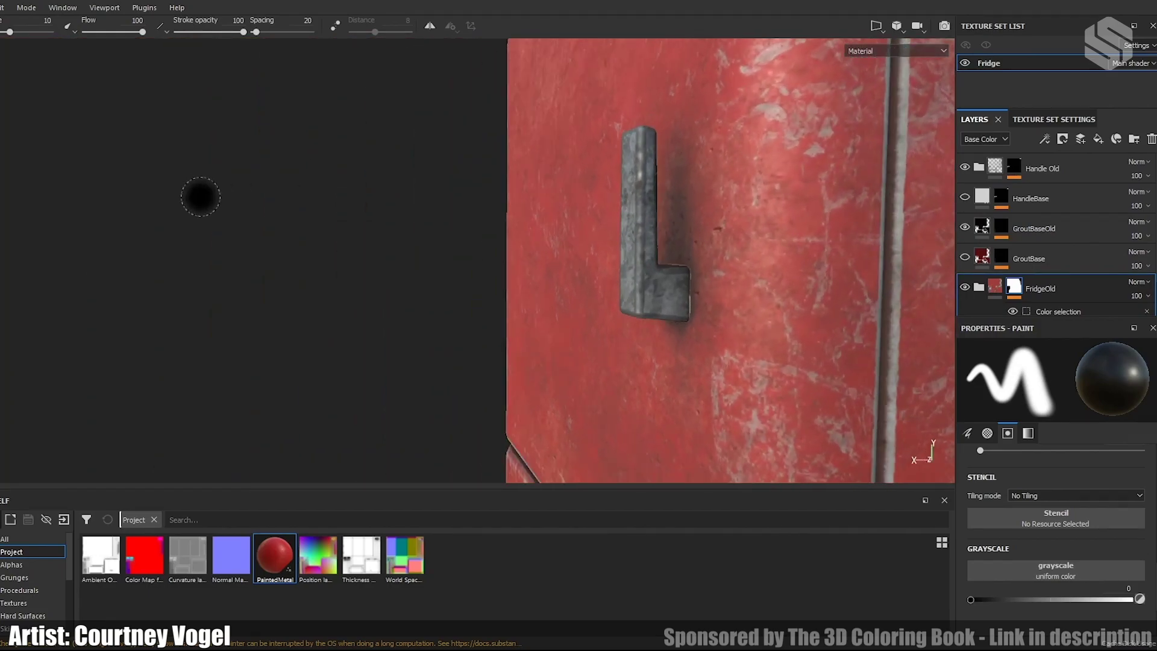
alt+drag(320, 241, 735, 259)
scroll(256, 227, down, 5)
alt+middle_drag(279, 272, 639, 357)
alt+drag(499, 281, 422, 241)
alt+middle_drag(680, 327, 555, 69)
scroll(723, 419, up, 5)
mouse_move(593, 322)
alt+mouse_down()
mouse_move(733, 284)
mouse_move(426, 248)
mouse_move(757, 186)
mouse_move(535, 291)
mouse_move(587, 233)
alt+mouse_up()
scroll(721, 313, down, 4)
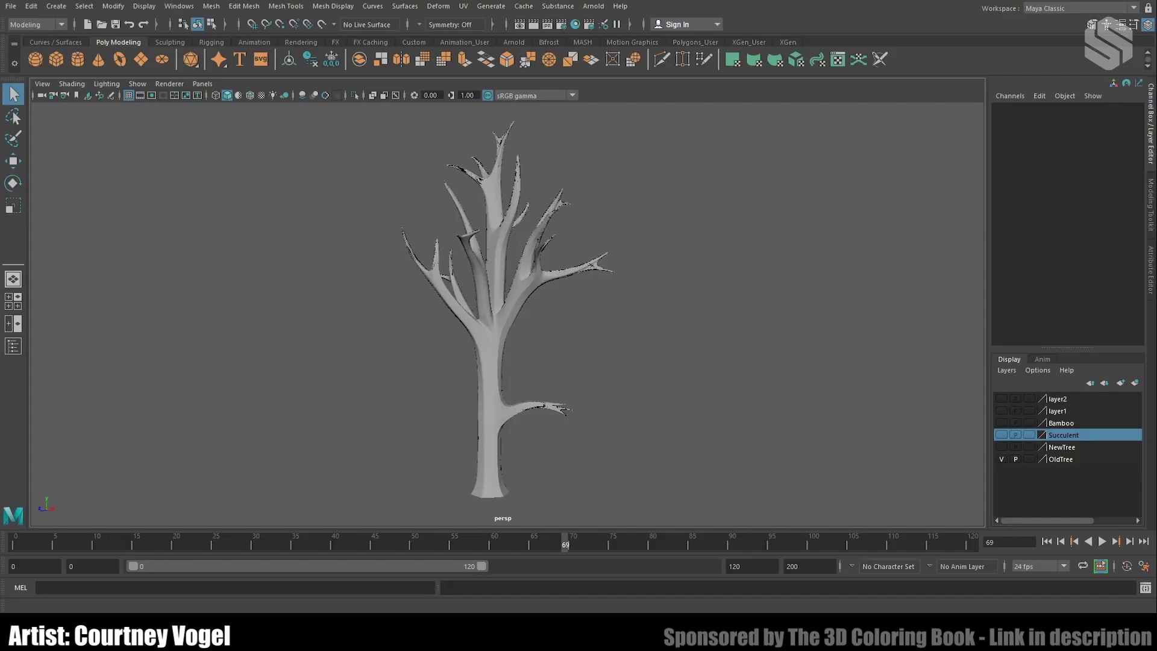
Step: Switch to Maya and select the OldTree model's bare tree mesh
alt+drag(638, 359, 552, 341)
click(553, 341)
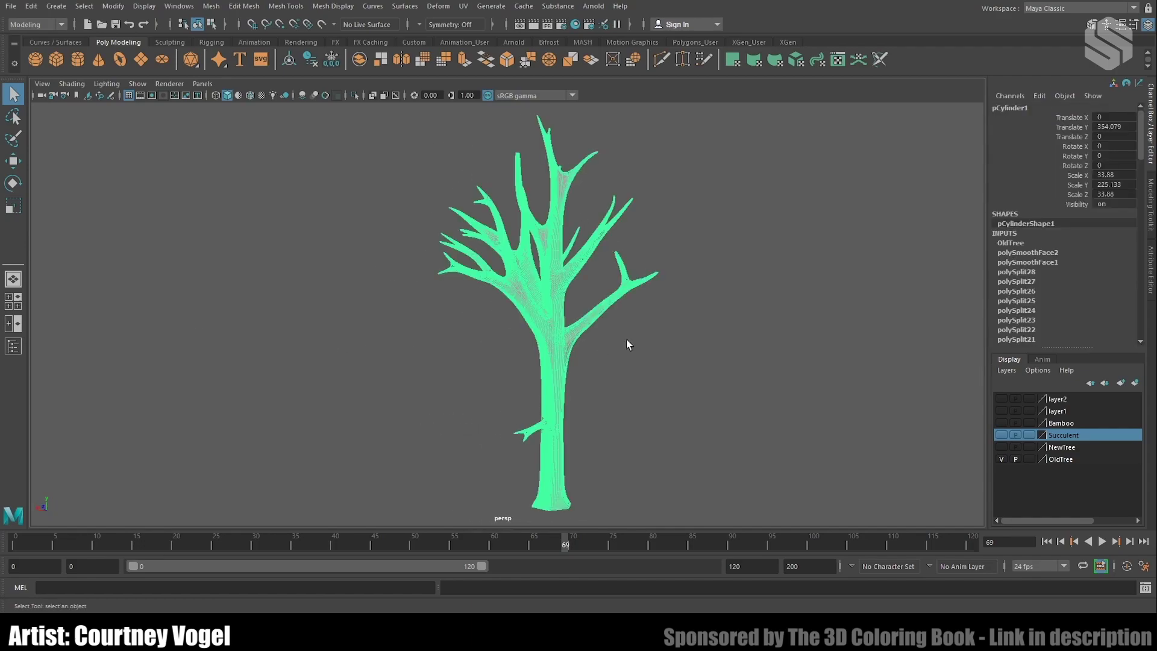
Step: Hide the OldTree layer, show the NewTree layer instead, and inspect the new tree model
scroll(626, 339, up, 5)
alt+drag(744, 415, 785, 398)
alt+right_drag(785, 398, 692, 395)
click(1002, 460)
click(1001, 448)
alt+drag(692, 395, 555, 338)
click(534, 405)
alt+drag(533, 406, 509, 343)
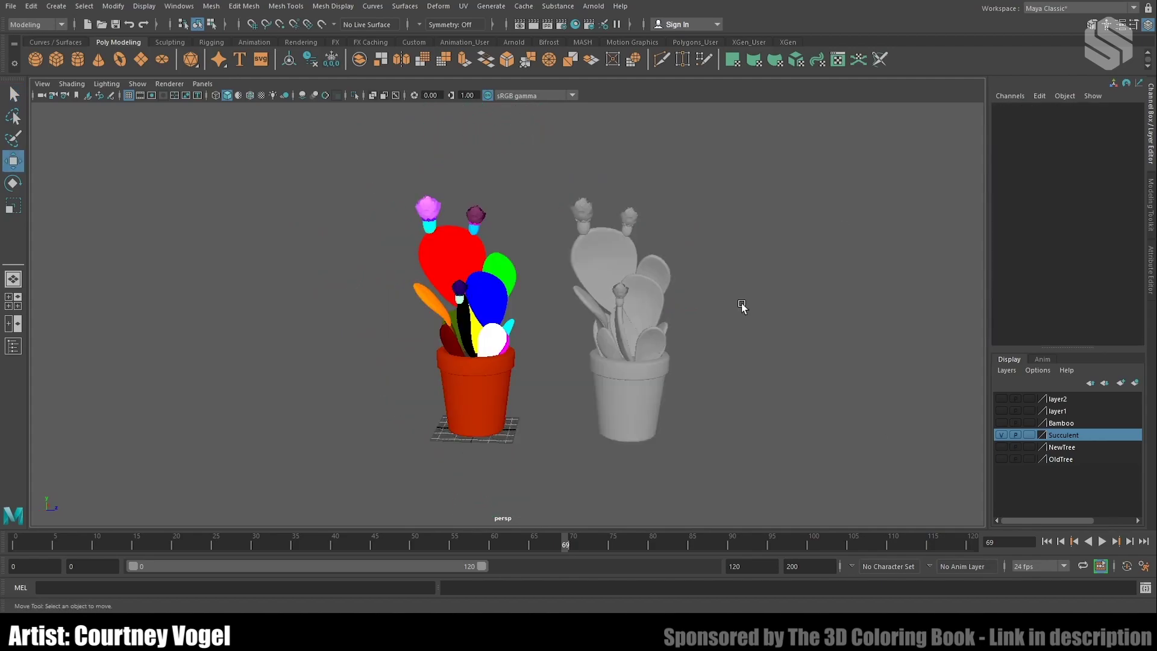
Step: Select the colored succulent and its pot to inspect their wireframe, and clear the selection
alt+drag(744, 310, 627, 261)
scroll(575, 291, up, 3)
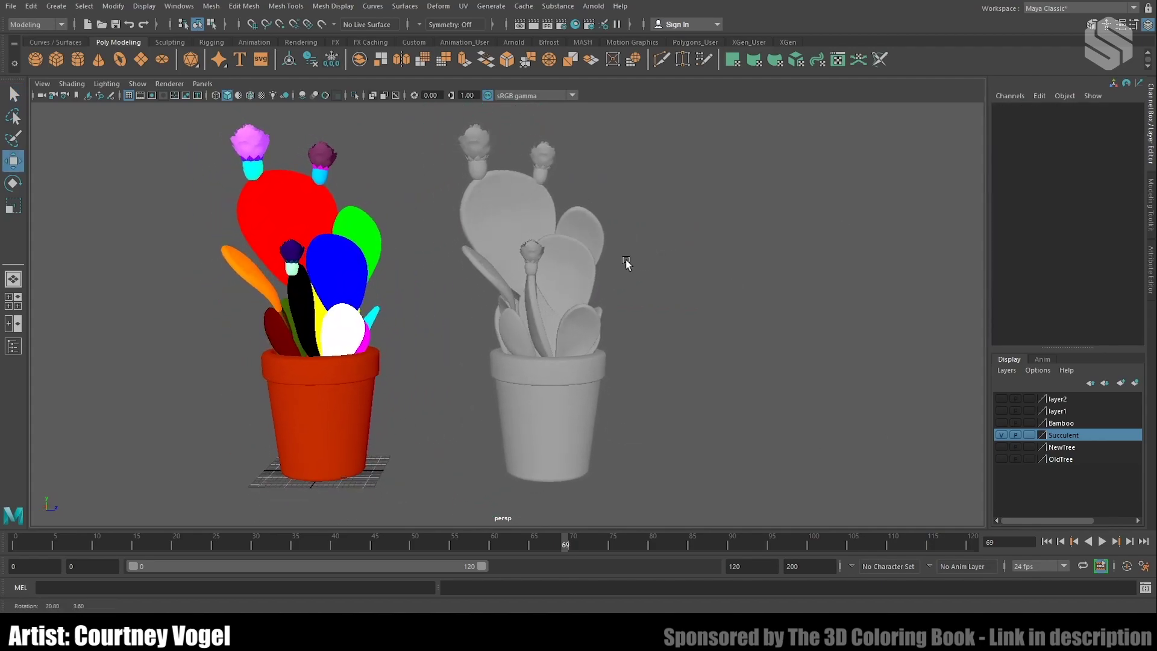
key(a)
drag(265, 123, 352, 299)
drag(480, 473, 480, 476)
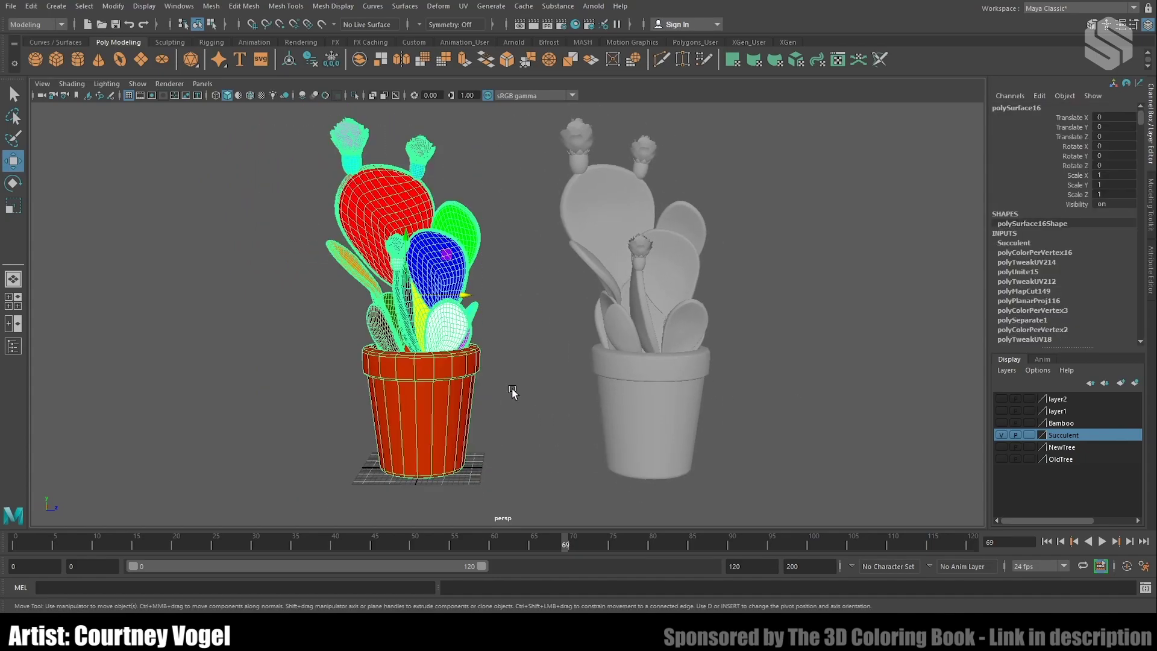
click(526, 368)
Step: Select individual parts of the grey succulent, including a flower petal, the pot and the cactus pads, to inspect their topology
click(588, 133)
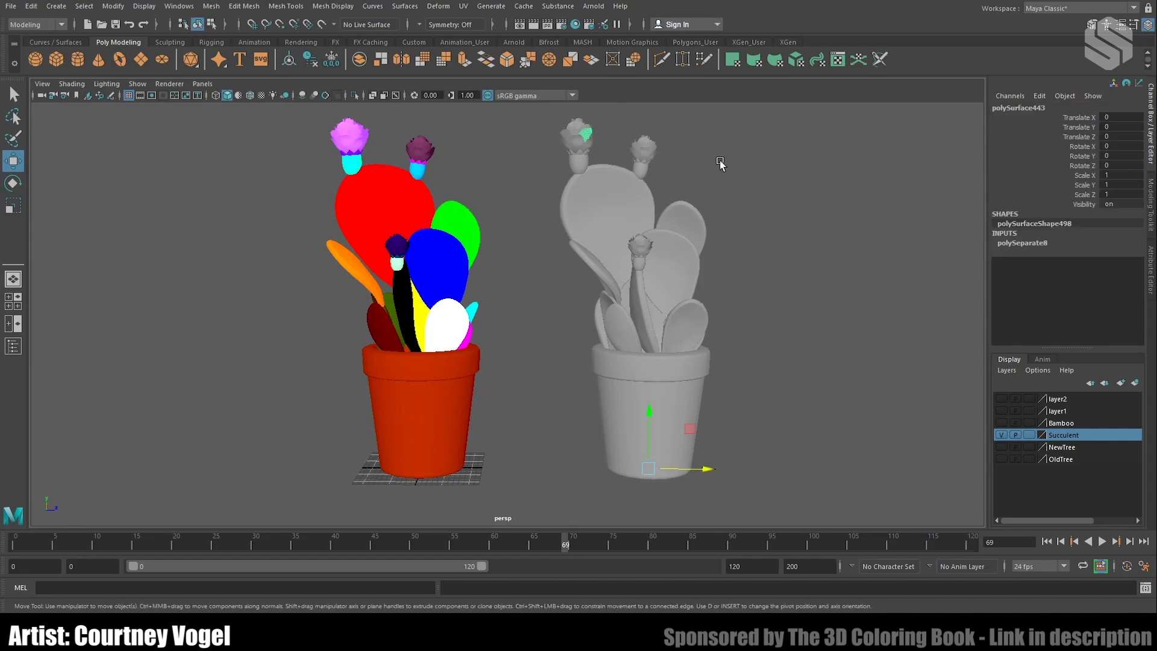
alt+middle_drag(720, 162, 635, 191)
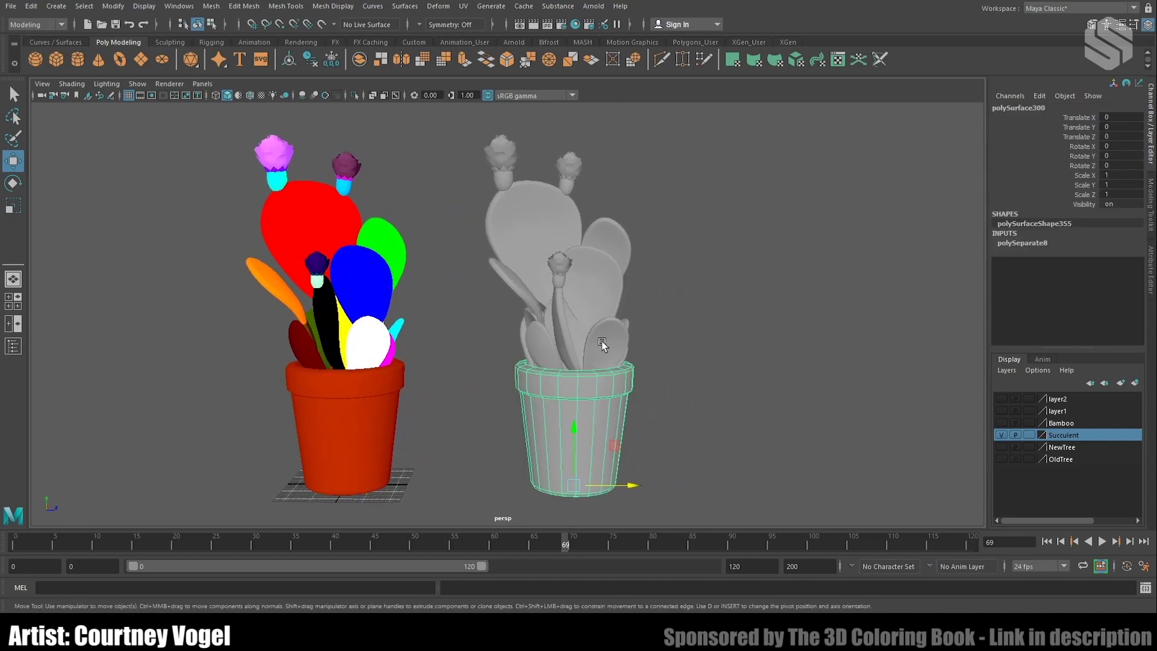
click(607, 341)
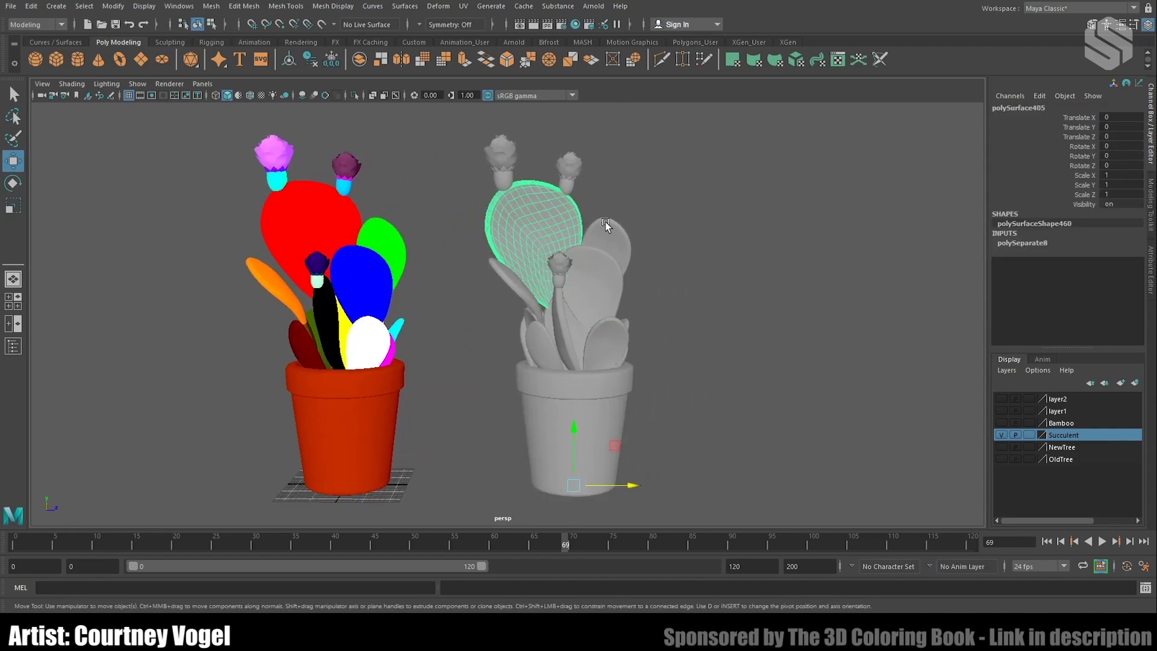
scroll(606, 224, up, 10)
click(423, 347)
scroll(527, 377, down, 5)
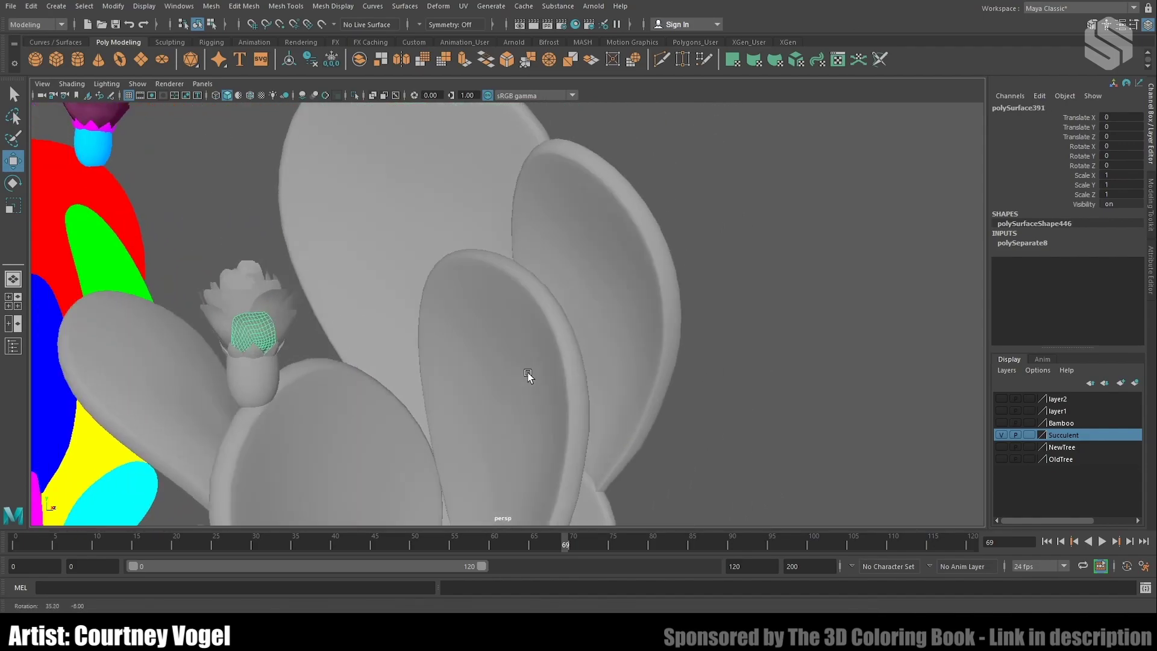
Step: Inspect the front flower of the grey succulent up close, selecting its cup-shaped base and the small leaves around it
scroll(579, 374, up, 5)
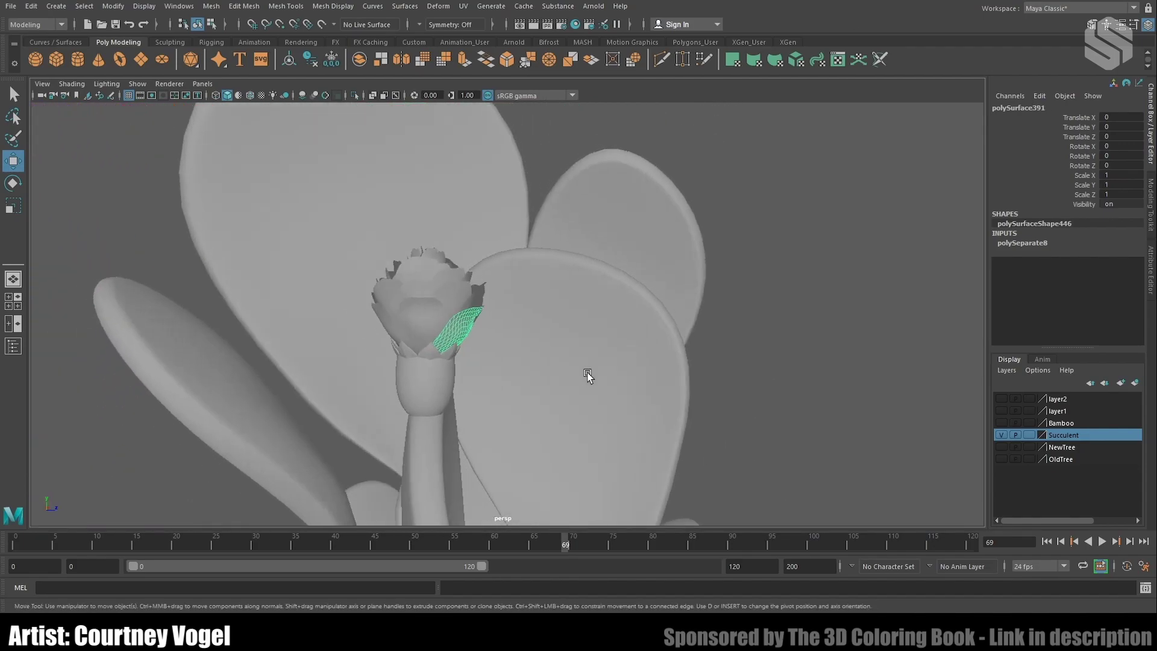
click(443, 382)
scroll(494, 421, up, 3)
key(f)
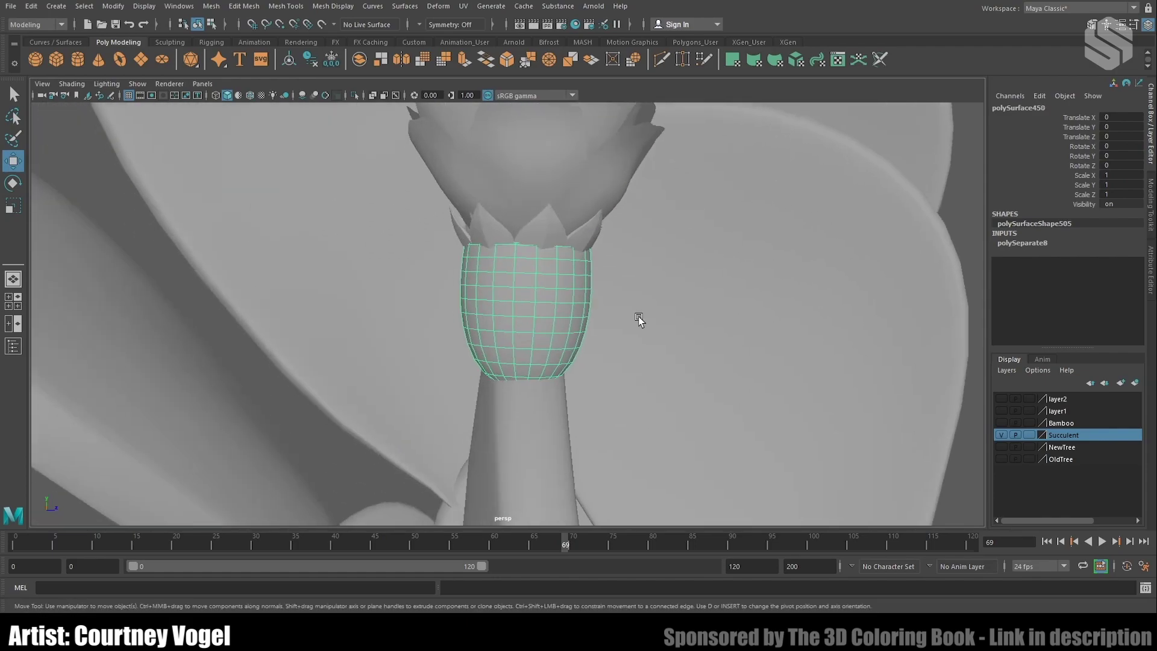
click(535, 234)
scroll(543, 223, up, 4)
click(515, 184)
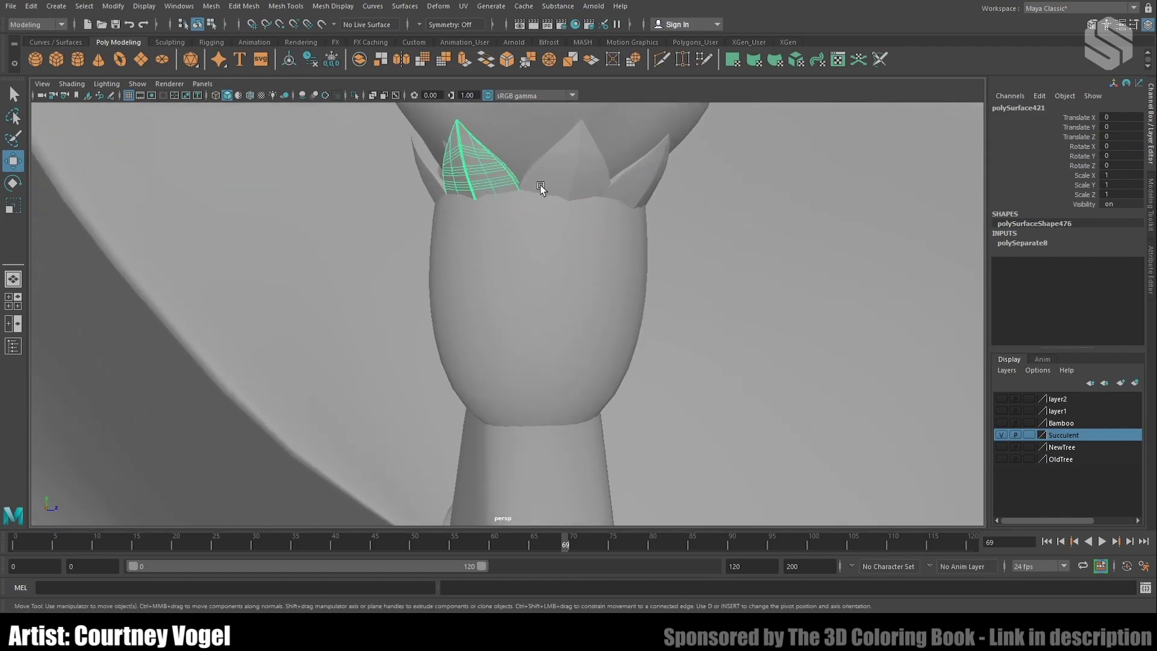
mouse_move(717, 212)
alt+mouse_down()
mouse_move(697, 214)
mouse_move(713, 222)
alt+mouse_up()
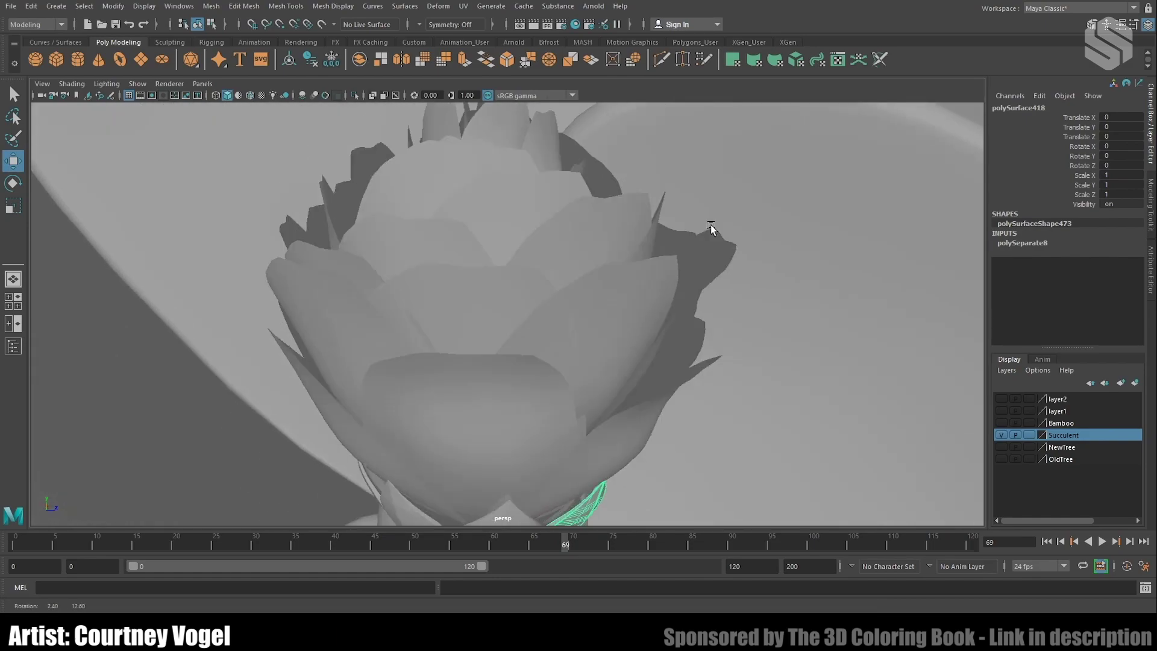
click(511, 226)
Step: Examine the grey model from several angles and distances
scroll(511, 226, down, 5)
alt+drag(512, 266, 654, 316)
scroll(653, 315, down, 5)
alt+drag(621, 360, 522, 336)
scroll(537, 353, up, 3)
alt+drag(573, 376, 651, 356)
scroll(626, 415, up, 3)
scroll(482, 316, down, 3)
alt+drag(483, 315, 589, 315)
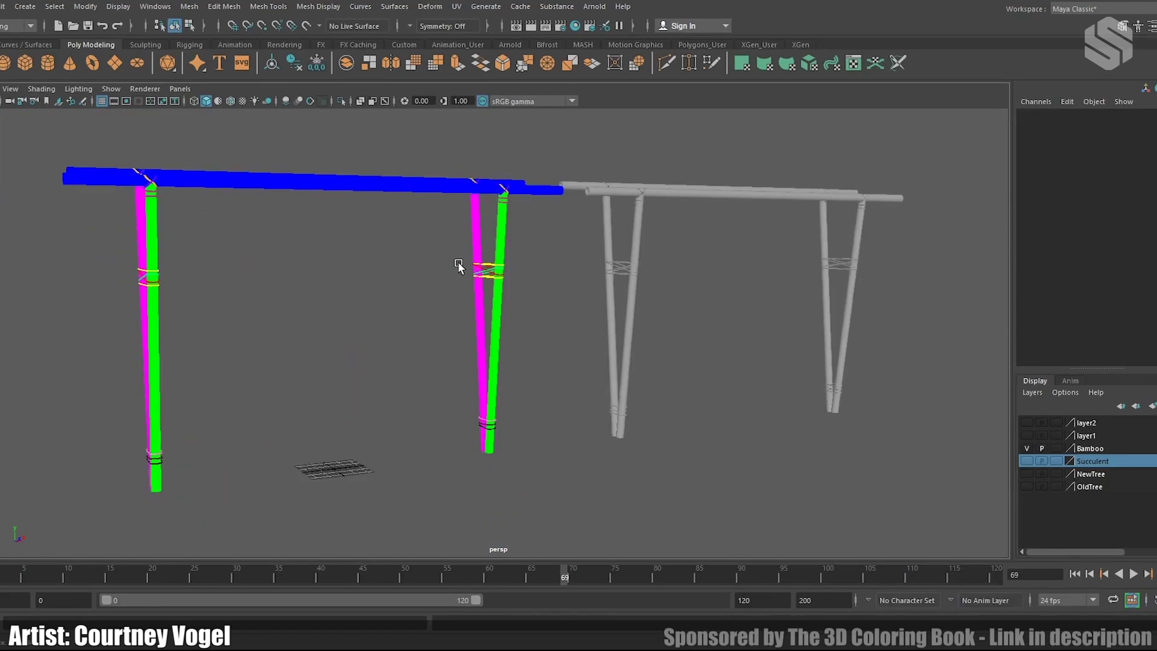
Step: Select the colored bamboo frame to inspect its wireframe, and clear the selection
mouse_move(458, 263)
alt+mouse_down()
mouse_move(440, 276)
mouse_move(481, 270)
mouse_move(448, 268)
alt+mouse_up()
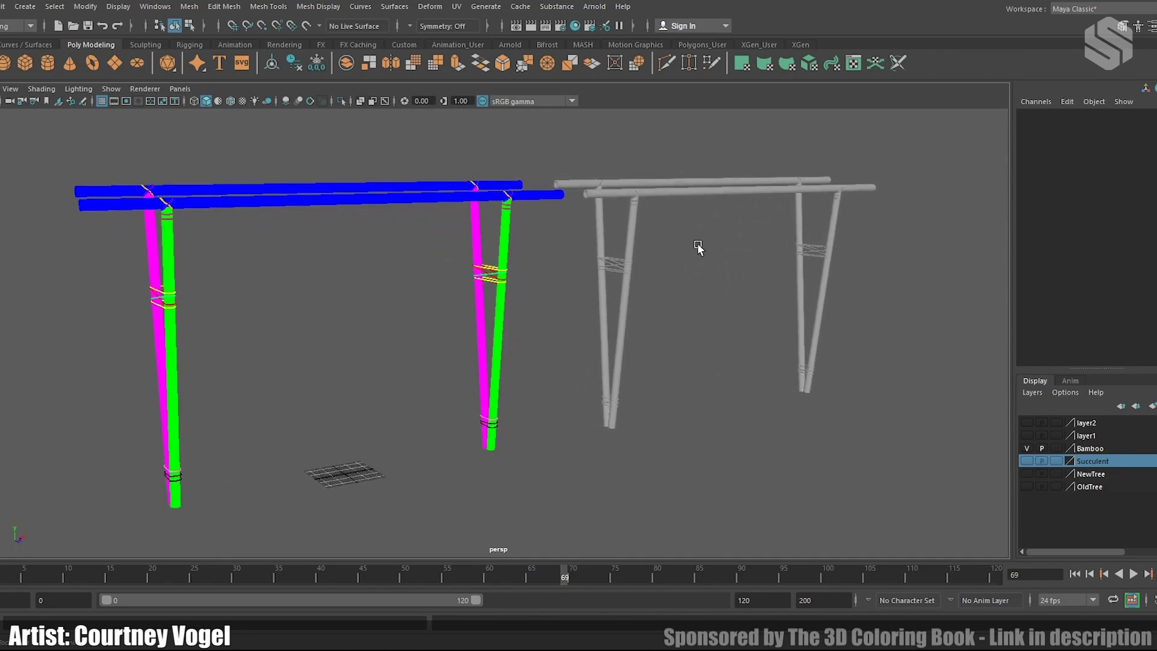
alt+drag(698, 247, 310, 207)
click(309, 206)
alt+drag(350, 259, 389, 242)
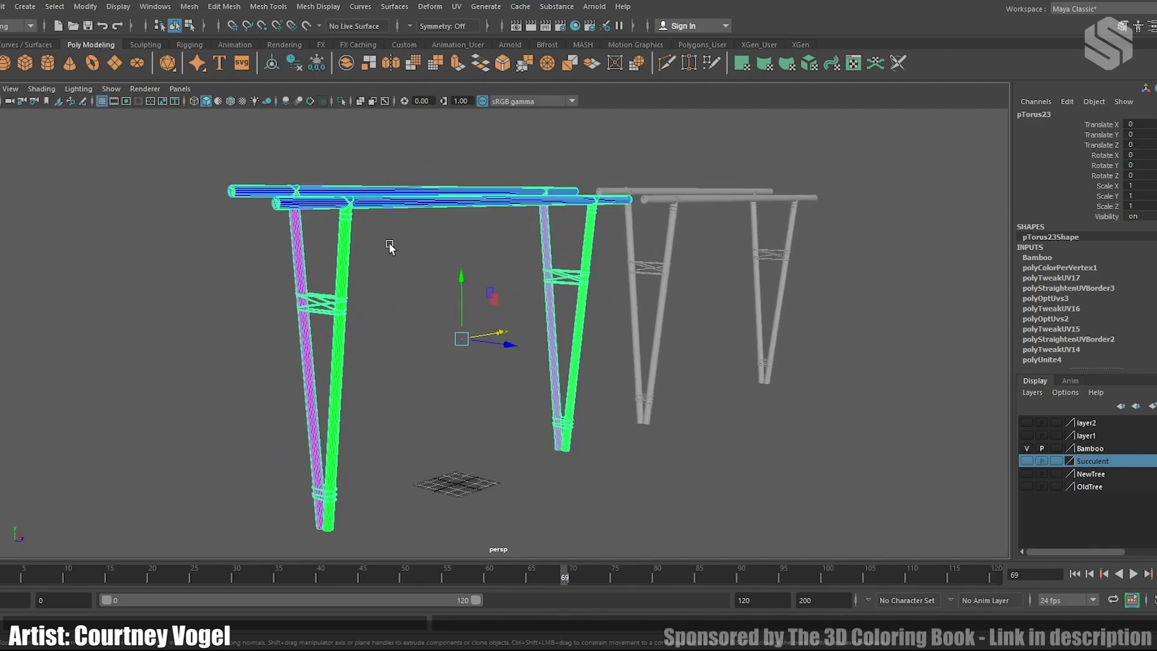
click(389, 242)
Step: Inspect the grey bamboo frame's hollow-ended top pole and the curved strap wrapped around its leg joint
scroll(422, 283, up, 10)
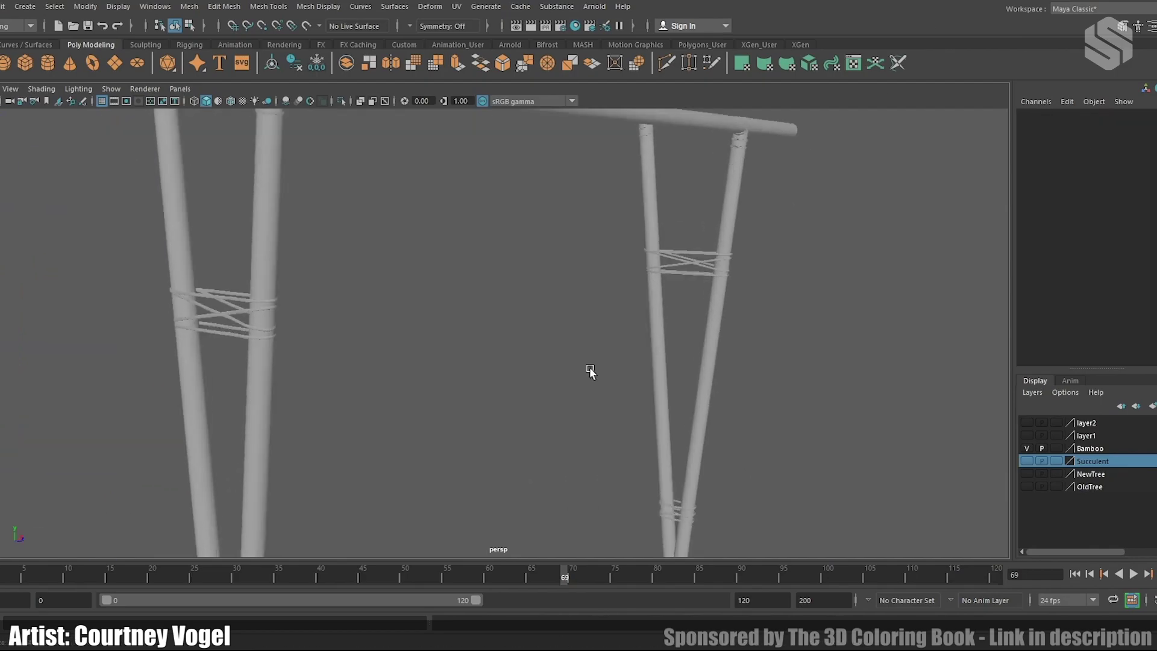
scroll(465, 254, down, 2)
alt+drag(465, 254, 699, 281)
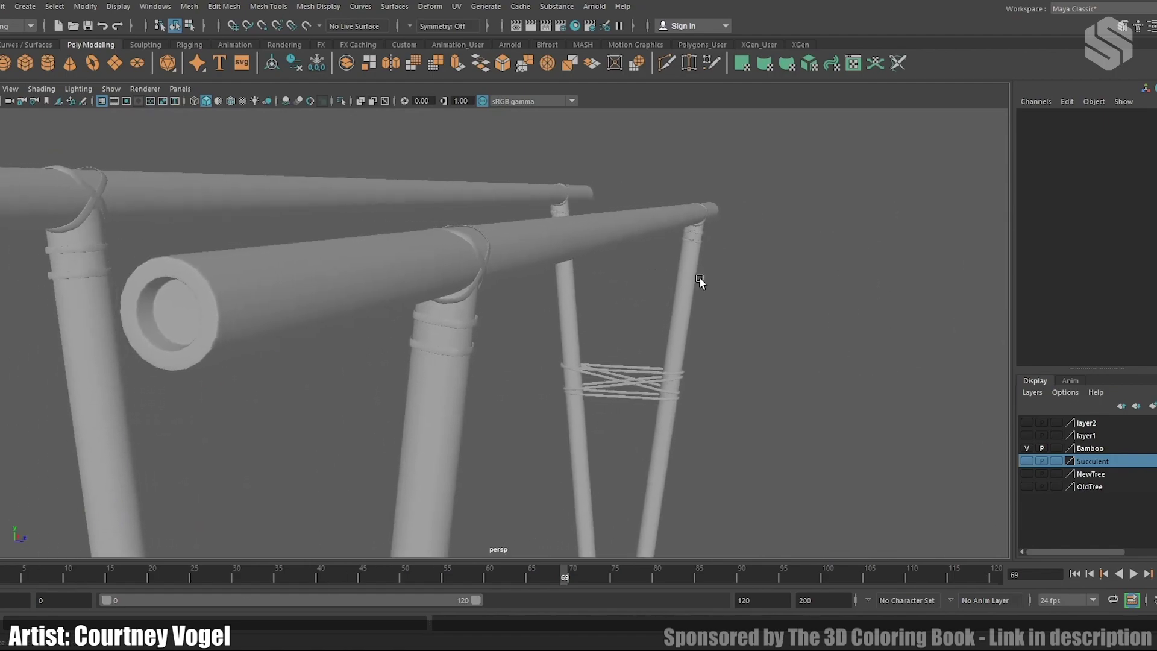
click(181, 334)
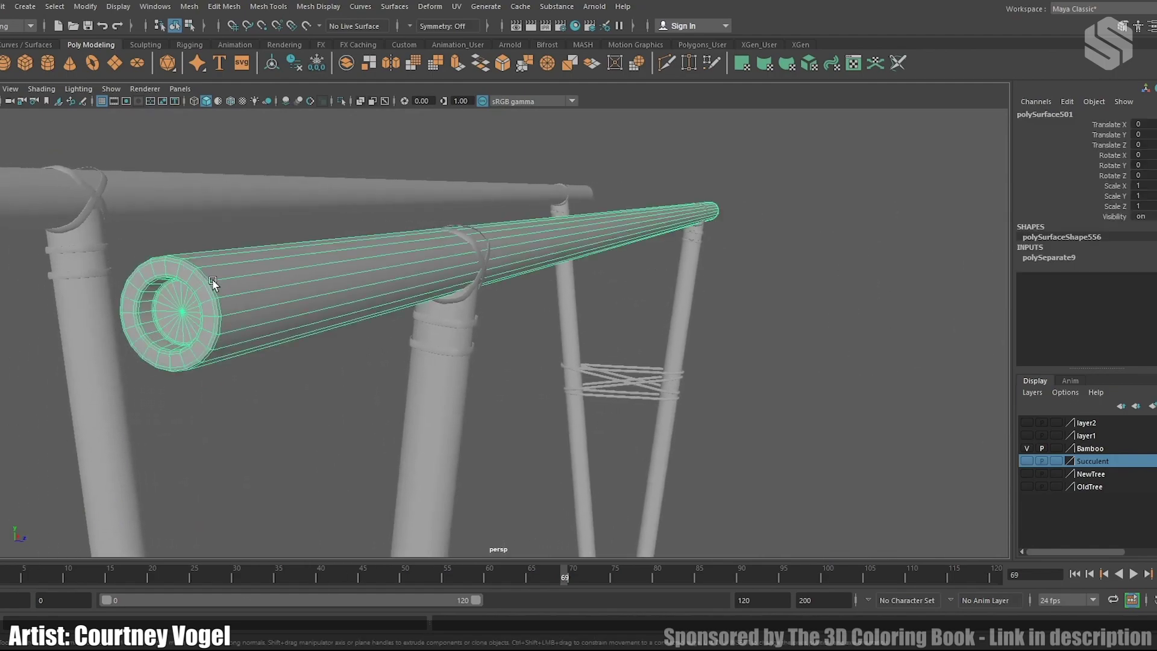
alt+drag(457, 259, 388, 260)
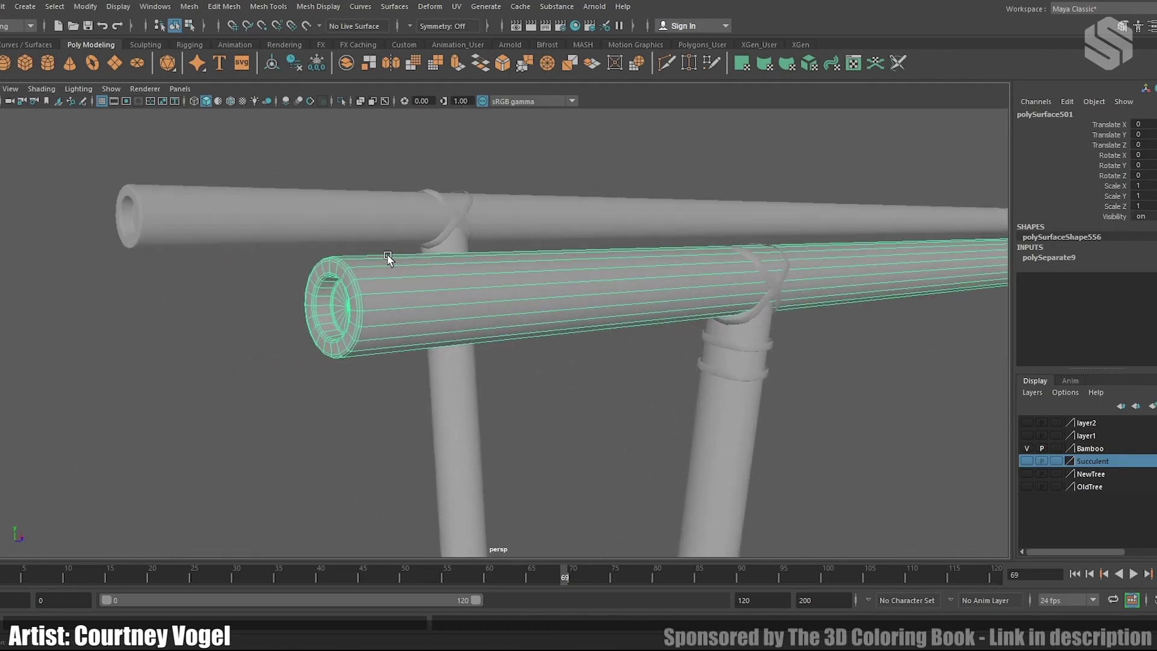
click(773, 290)
alt+drag(881, 310, 442, 287)
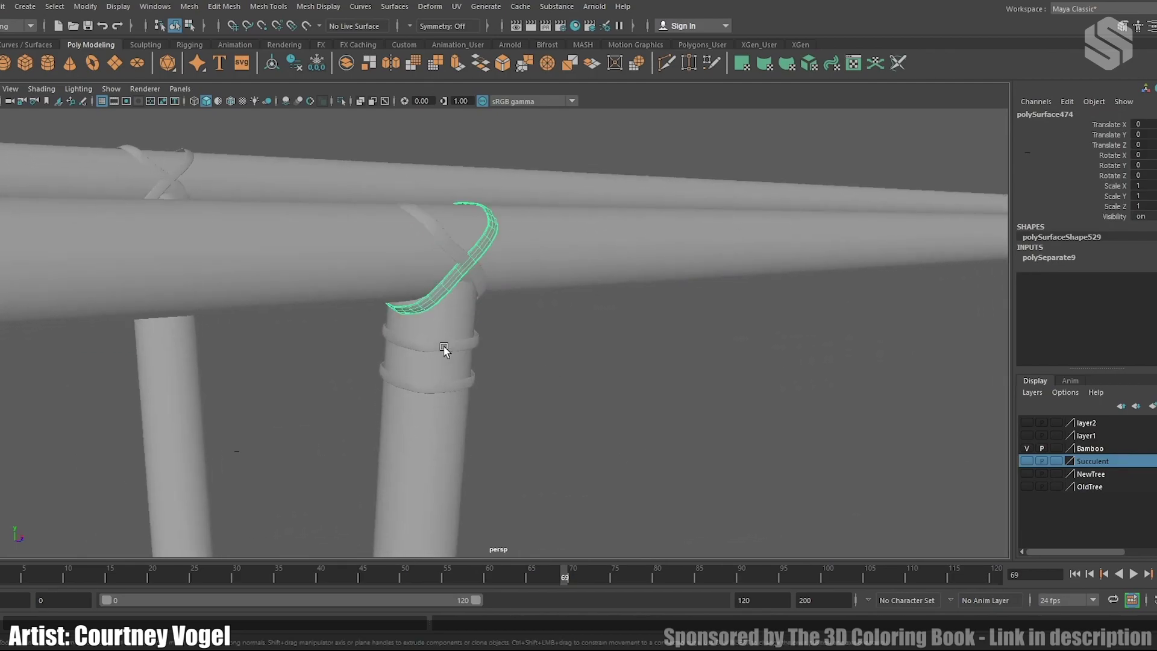
Step: Isolate the leg pole beneath the strapped joint, examine its open upper end, and show the whole frame again
click(454, 391)
alt+right_drag(621, 392, 439, 418)
click(439, 418)
alt+right_drag(578, 388, 422, 398)
alt+middle_drag(505, 368, 511, 290)
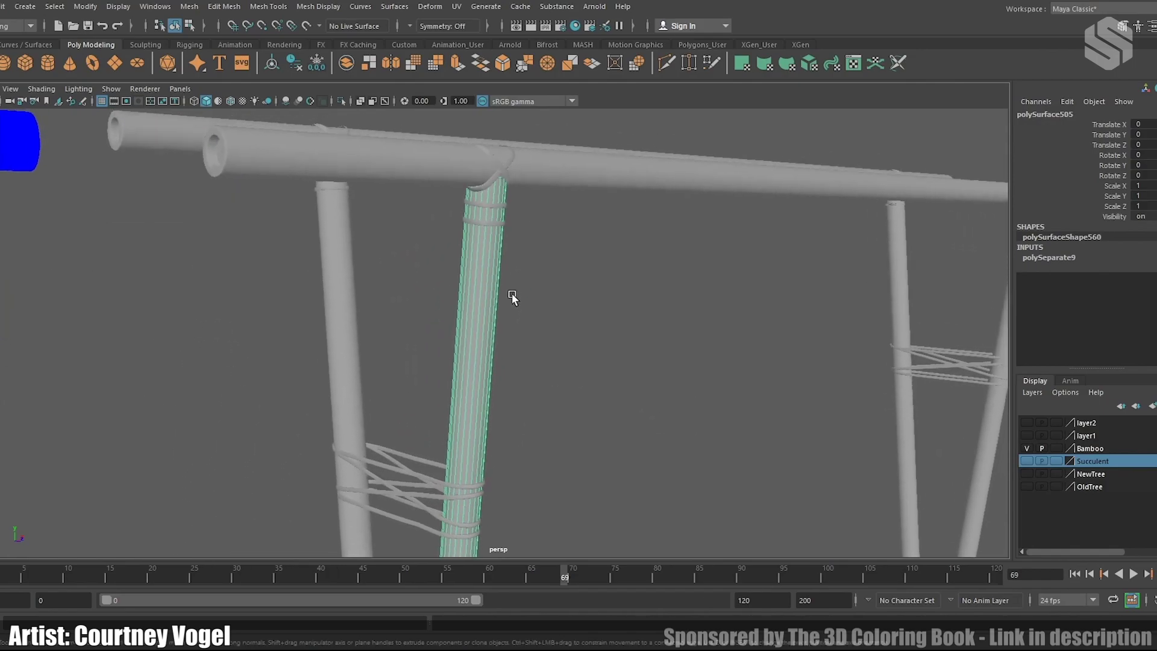
key(ctrl+1)
alt+drag(573, 222, 507, 427)
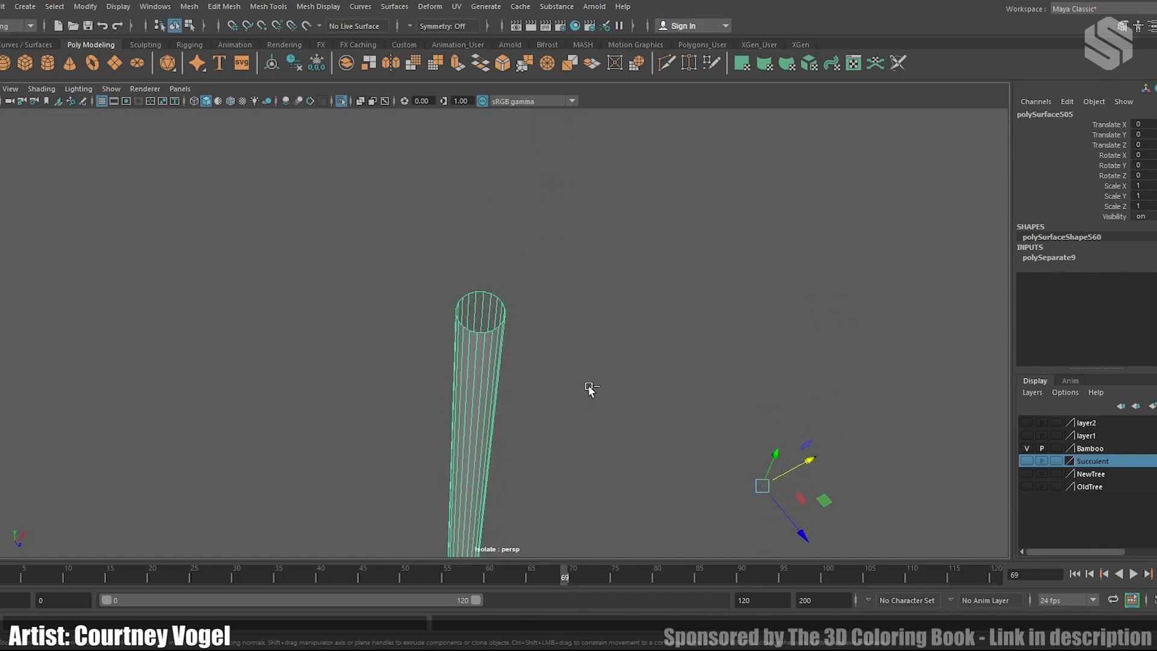
key(ctrl+1)
Step: Select the rope lashings between the grey frame's legs, at mid-height and near the feet, to inspect them
alt+drag(688, 391, 377, 315)
click(375, 313)
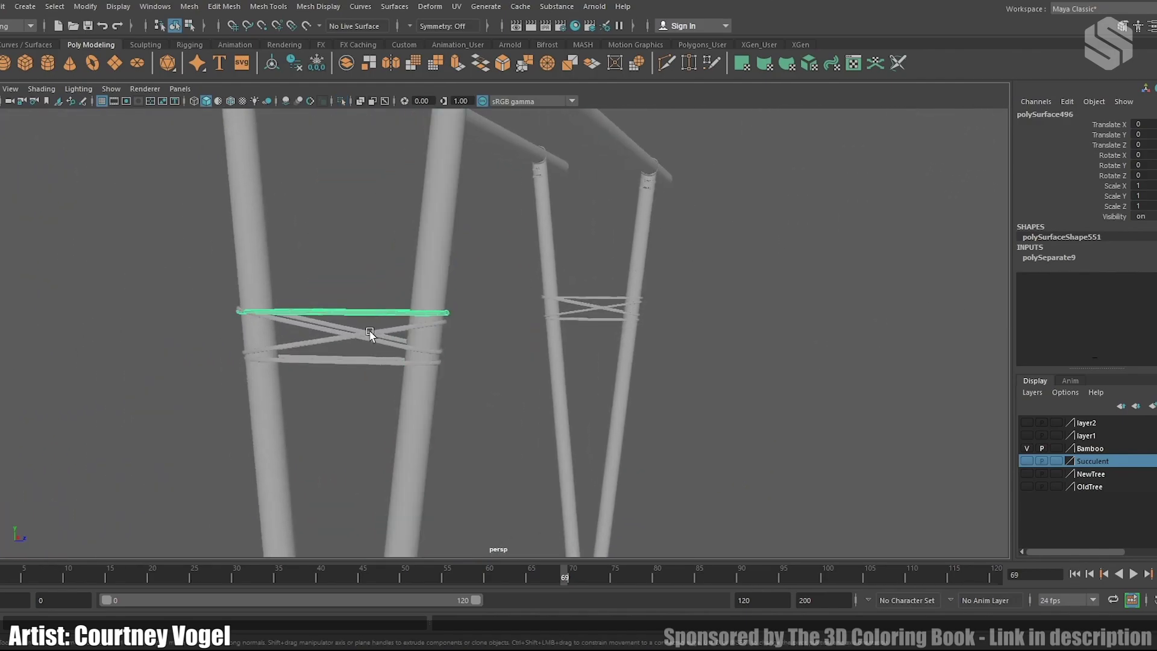
click(382, 365)
alt+drag(524, 422, 655, 134)
click(469, 358)
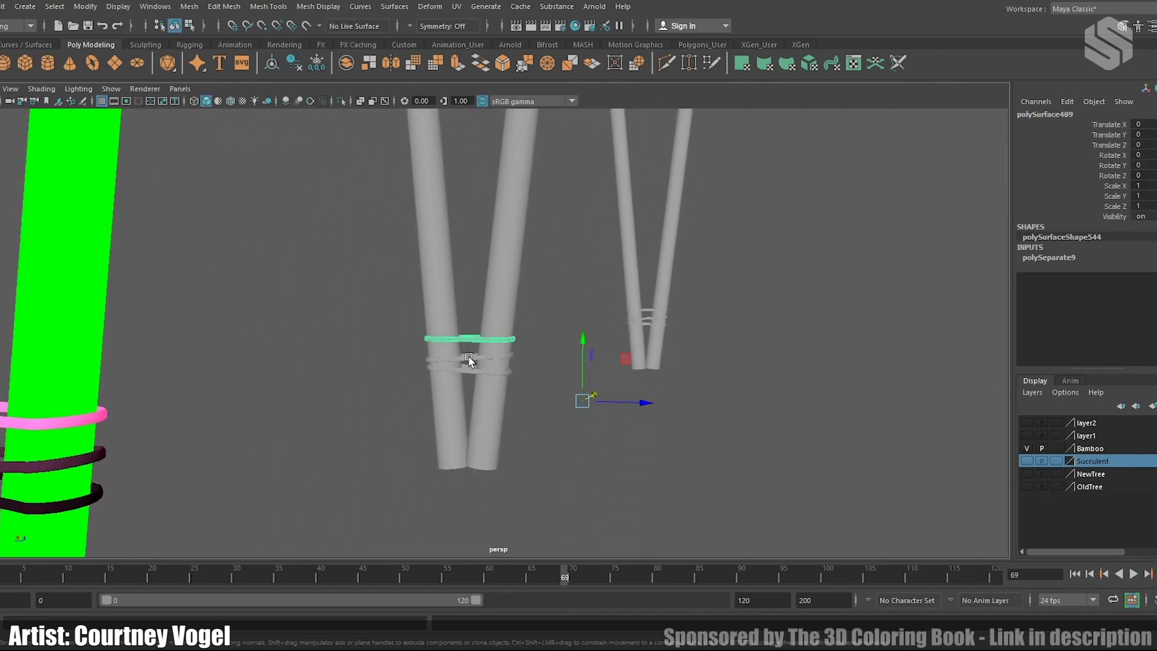
alt+drag(613, 345, 526, 320)
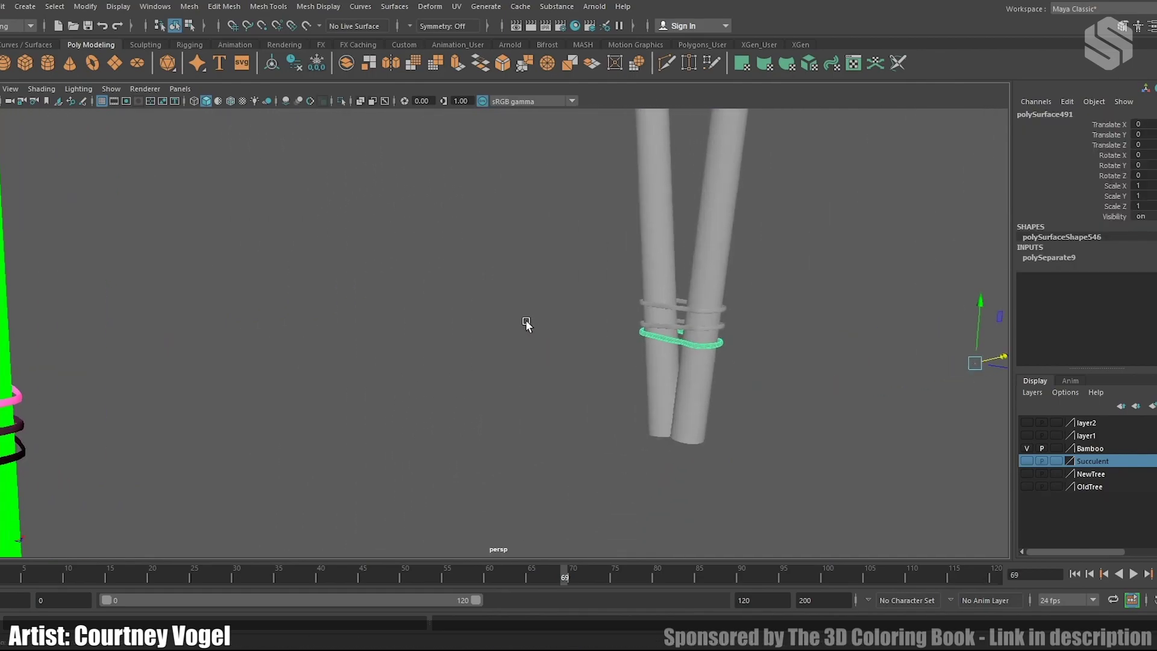
Step: Examine the colored bamboo frame's rope lashings and the crossed straps where the legs meet the top poles
alt+right_drag(526, 321, 238, 282)
alt+middle_drag(633, 250, 508, 496)
alt+middle_drag(548, 153, 509, 471)
alt+right_drag(636, 397, 339, 335)
alt+middle_drag(515, 420, 486, 247)
alt+right_drag(486, 247, 467, 294)
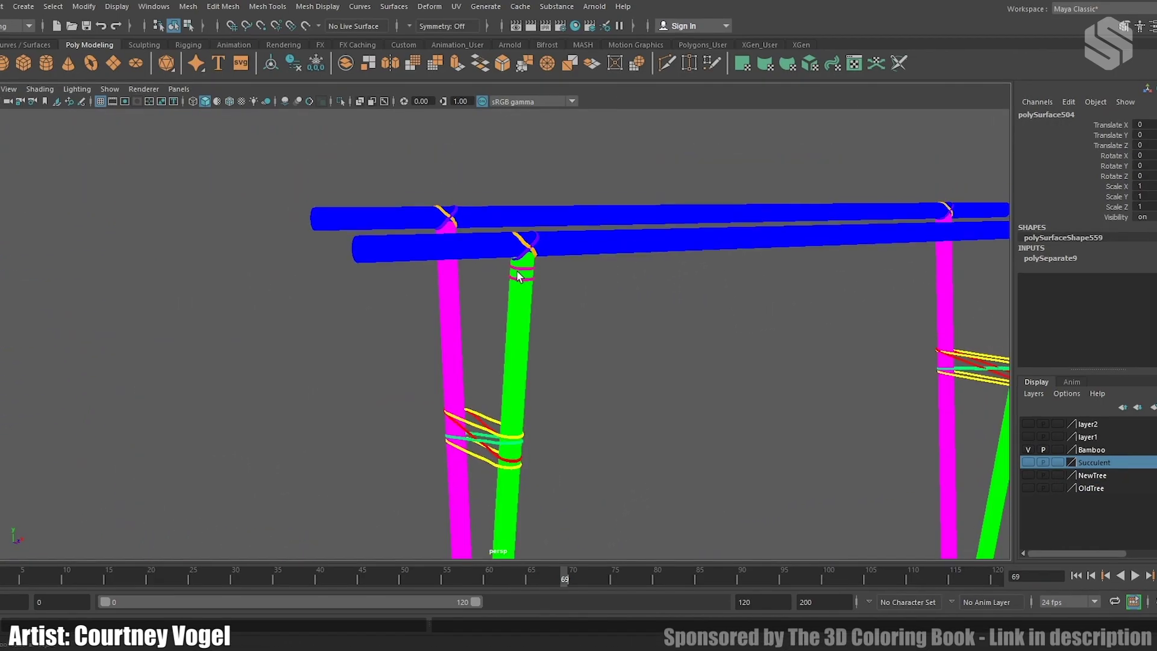
alt+right_drag(603, 338, 654, 377)
alt+drag(653, 377, 583, 301)
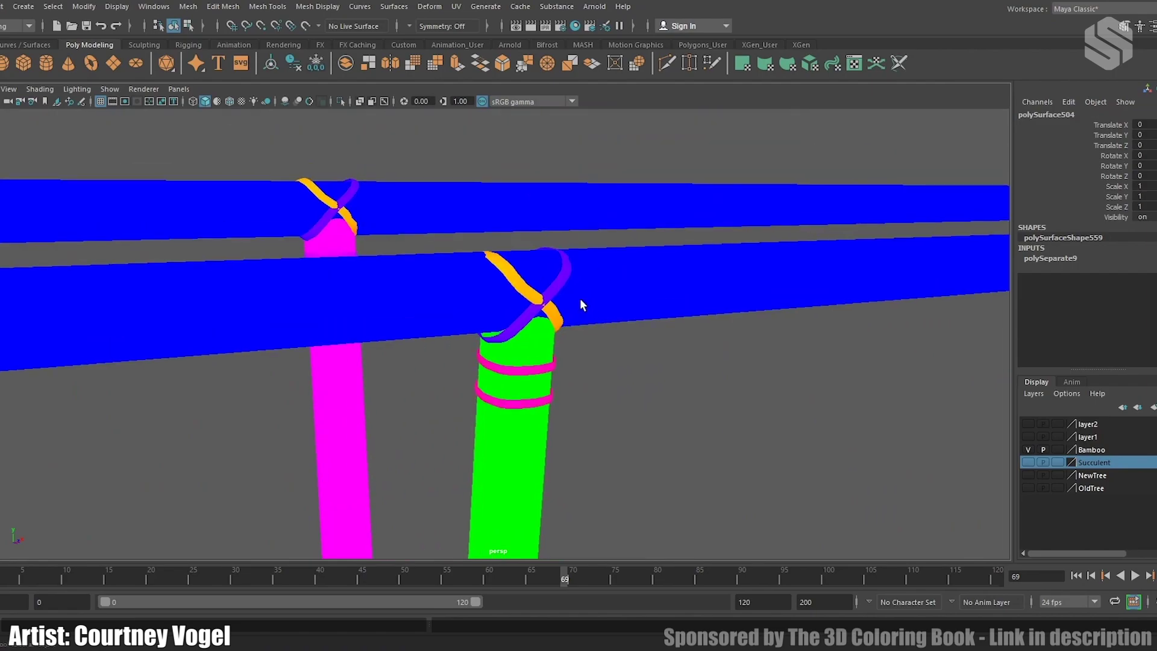
Step: Inspect the rope lashings on the bamboo posts and beams up close, then the full row of bamboo frames
alt+middle_drag(552, 439, 563, 288)
alt+right_drag(491, 278, 516, 287)
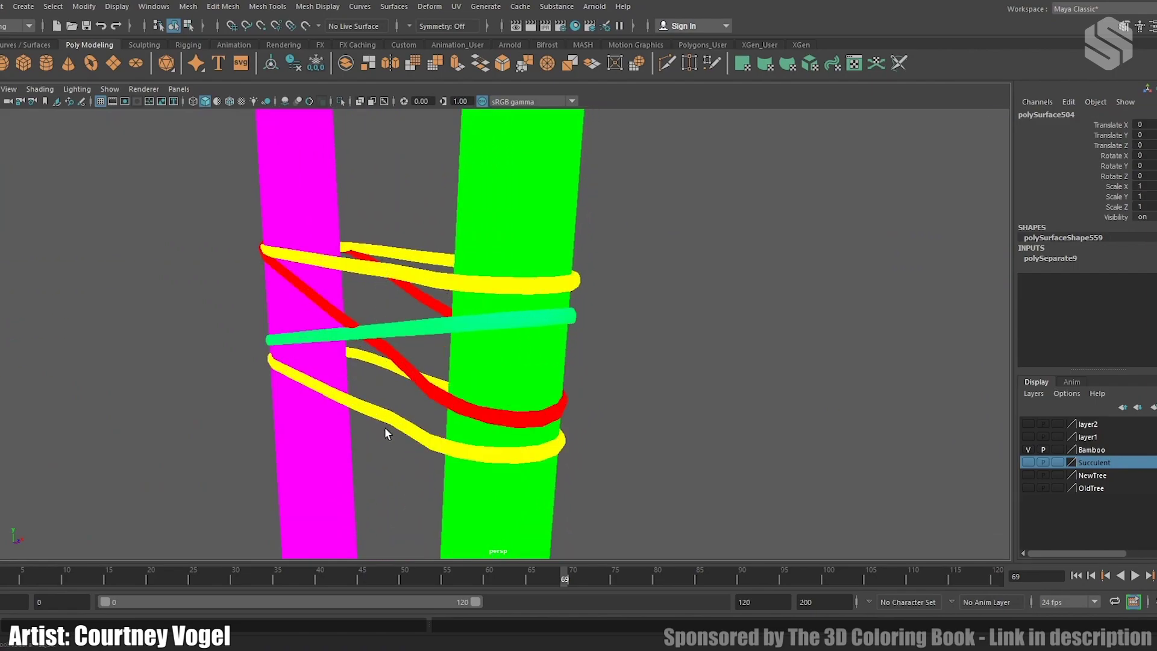
alt+right_drag(390, 276, 265, 251)
alt+drag(266, 251, 752, 251)
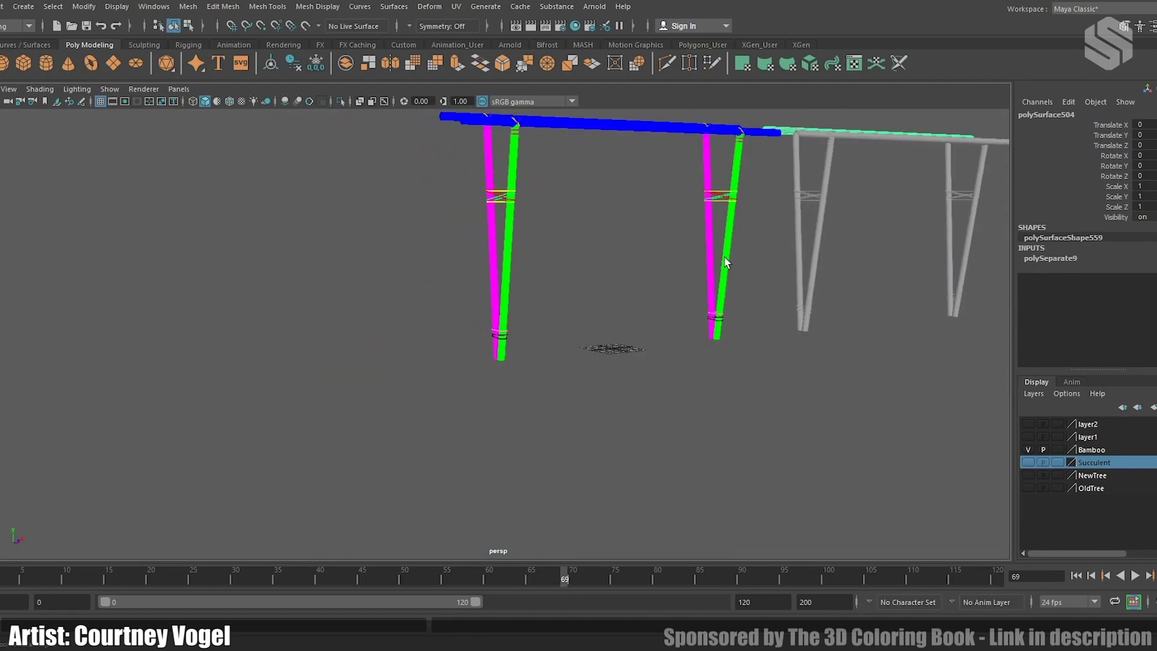
alt+middle_drag(751, 250, 437, 342)
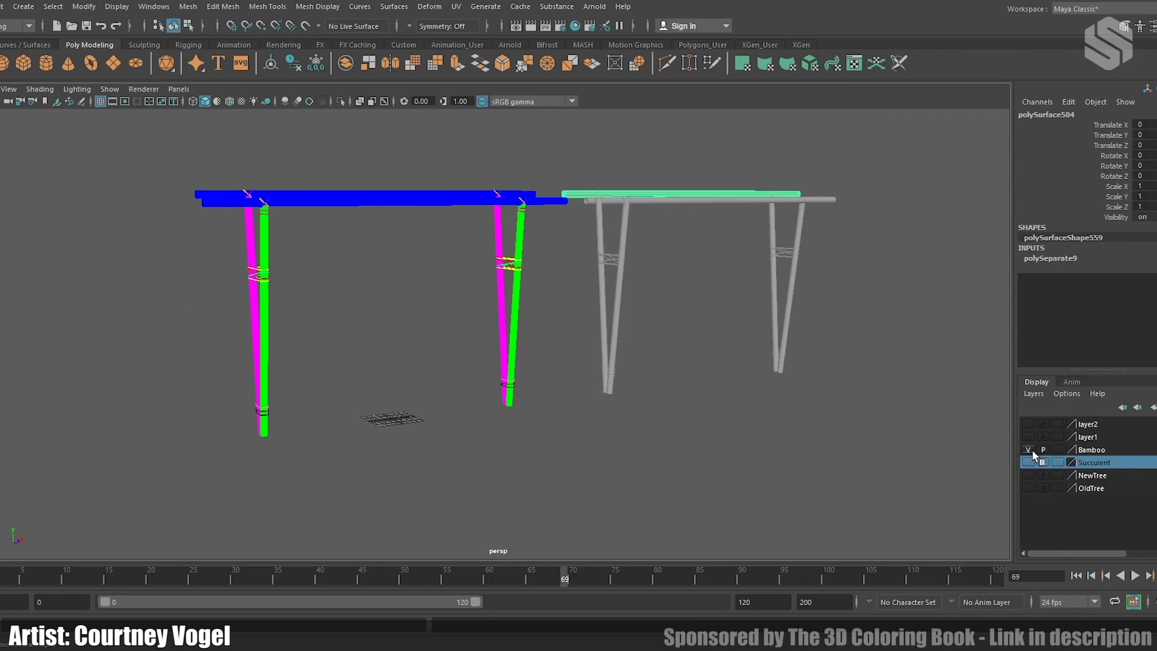
alt+middle_drag(767, 234, 718, 256)
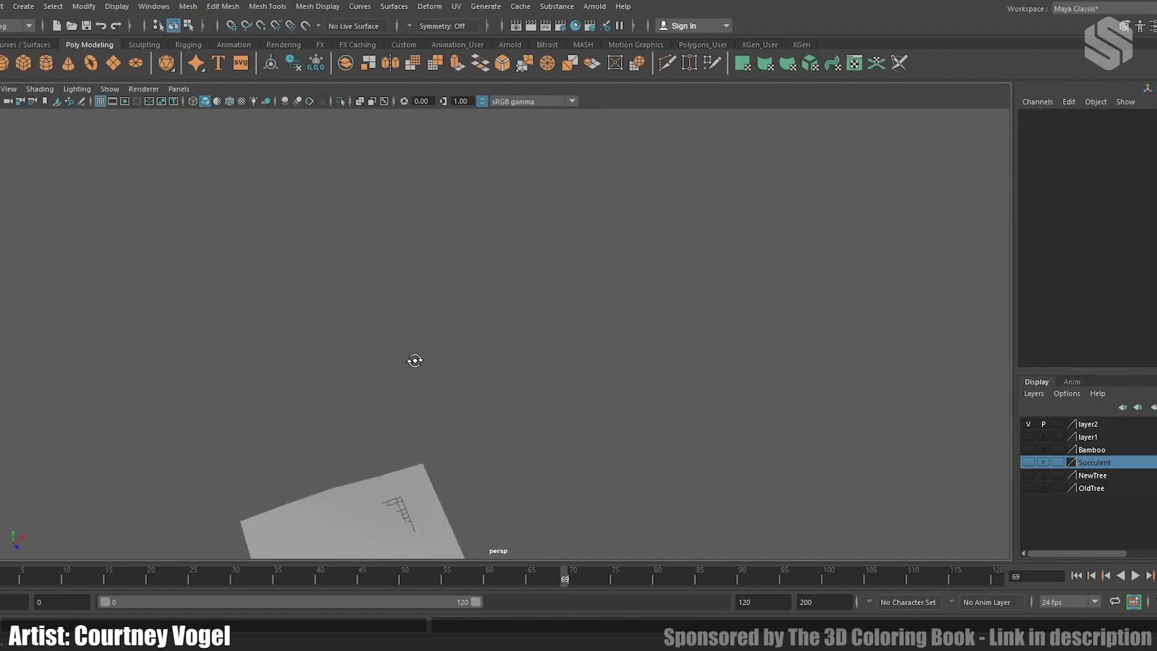
Step: Select the curved plane shown on layer2 and examine its shape in the perspective view
alt+drag(413, 361, 584, 320)
click(584, 320)
alt+drag(761, 341, 621, 367)
alt+drag(453, 340, 619, 284)
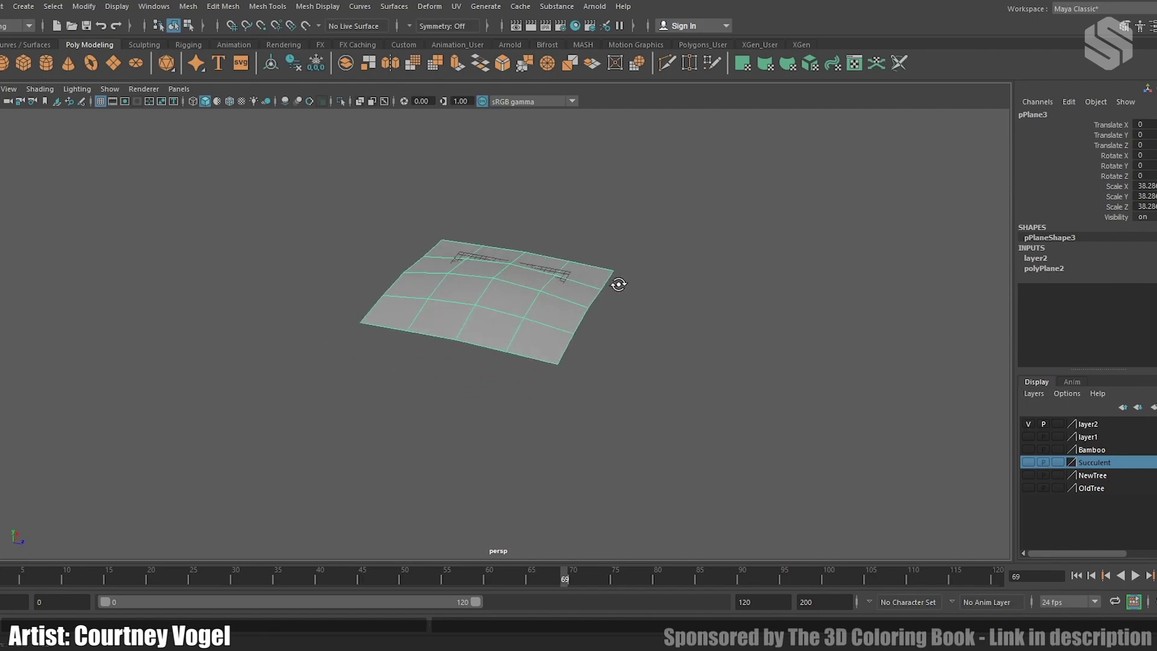
Step: Examine the selected plane's curvature in the side and front orthographic views
key(space)
key(space)
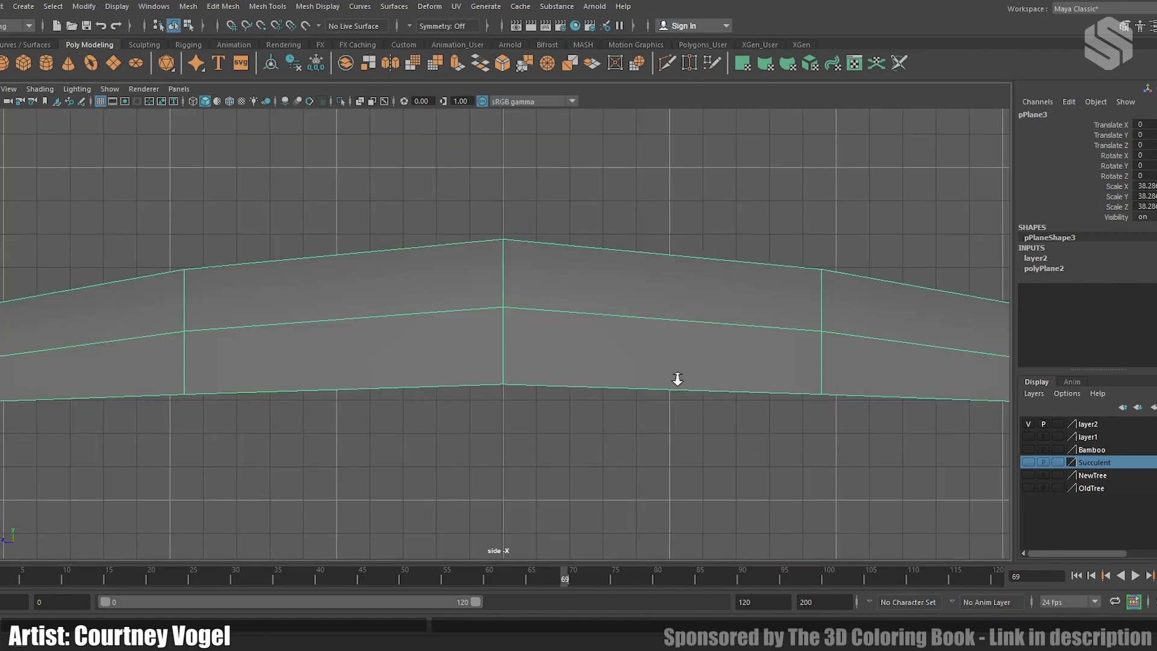
scroll(446, 314, down, 2)
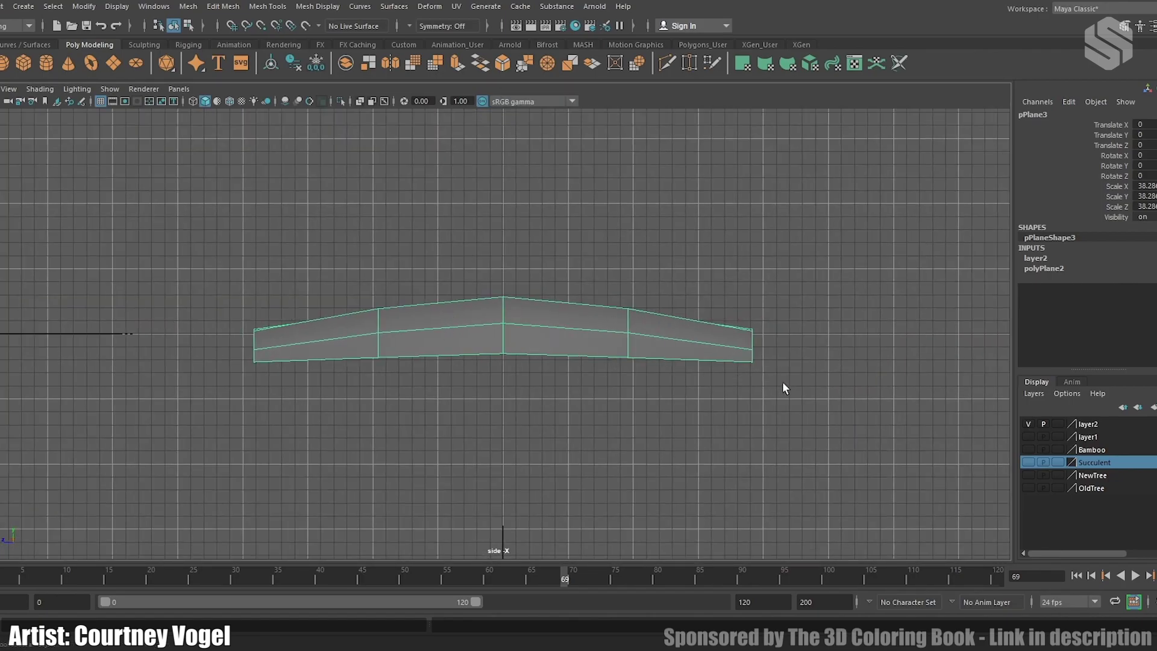
key(space)
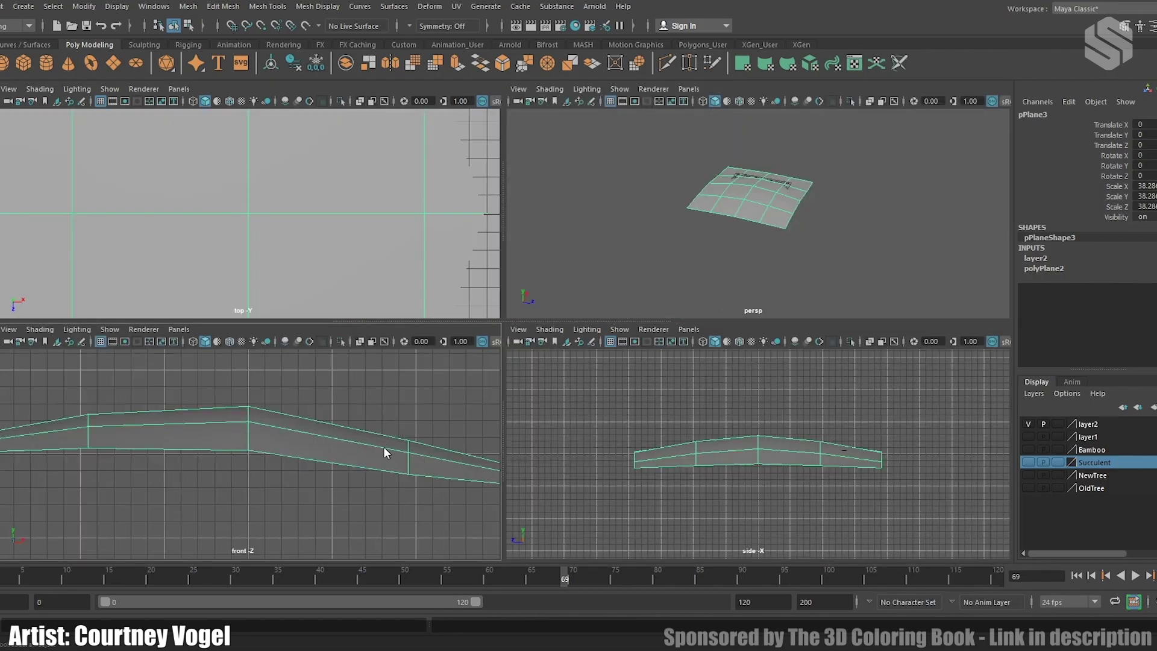
key(space)
scroll(666, 359, down, 2)
scroll(667, 360, down, 2)
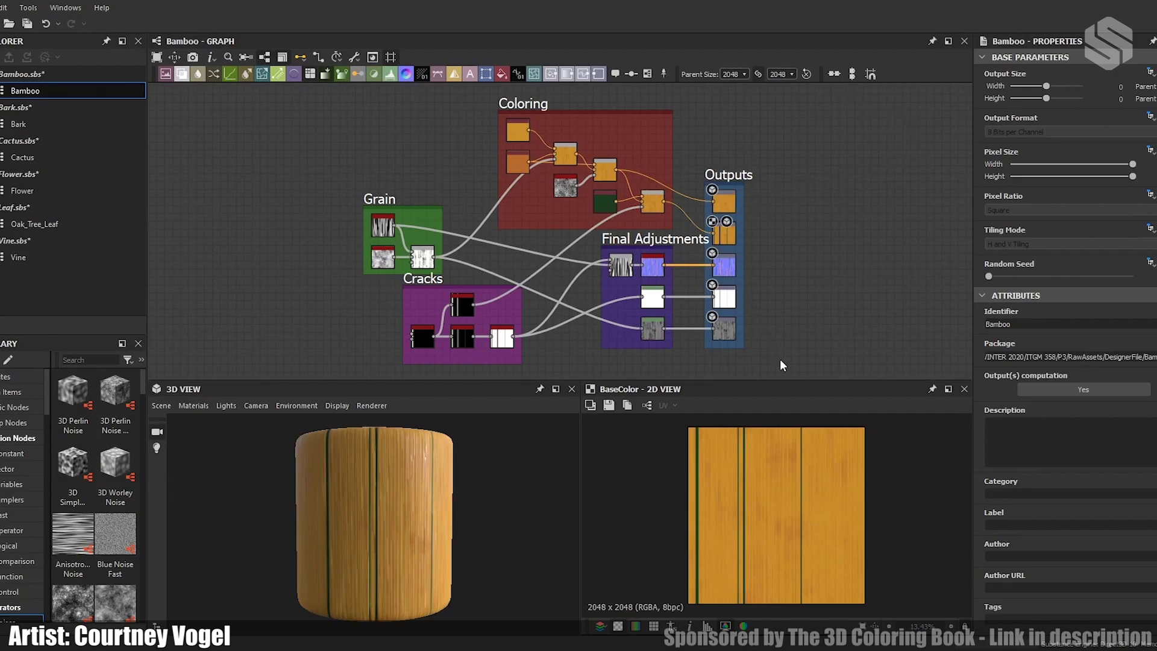
Step: Switch to Substance Designer and inspect the bamboo material on the 3D cylinder under rotated lighting and close up
drag(458, 490, 351, 493)
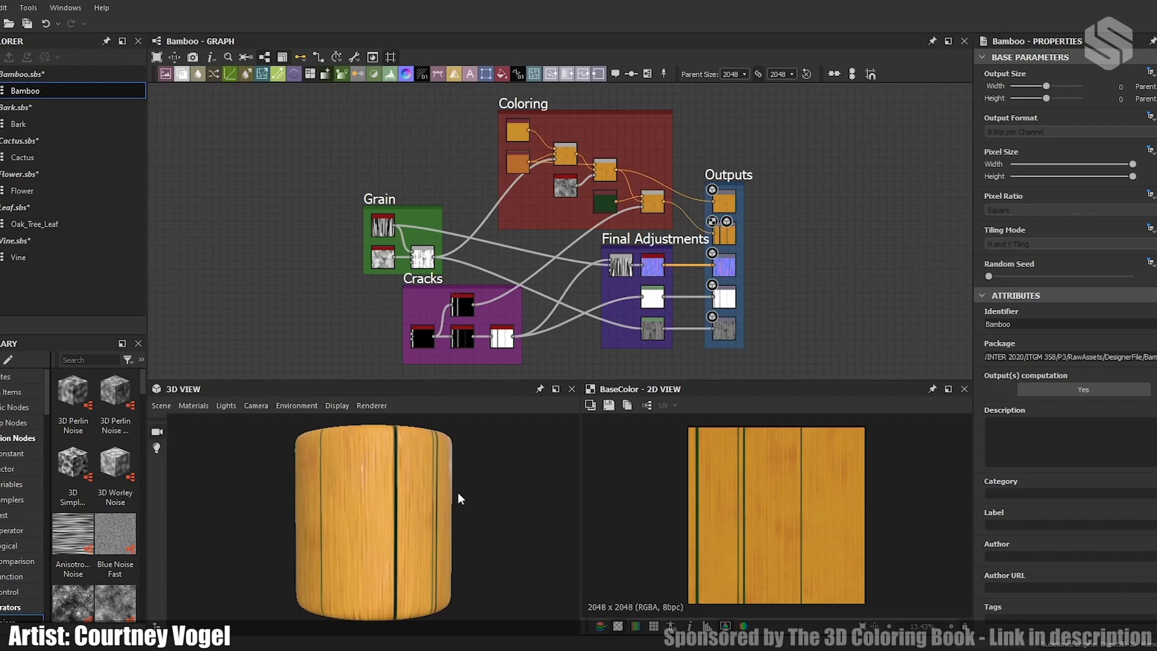
shift+drag(461, 500, 674, 501)
scroll(425, 515, up, 8)
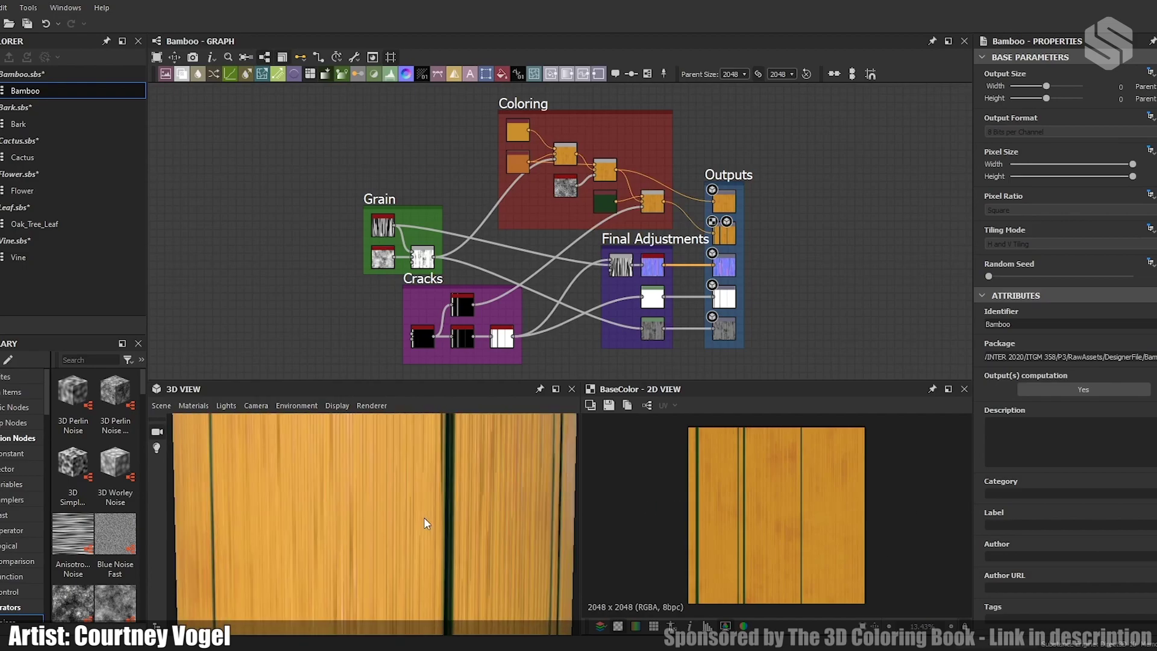
drag(428, 518, 426, 451)
scroll(371, 509, down, 8)
Step: Enlarge the graph area and preview the Grain group's Anisotropic Noise, Clouds 2 and Blend nodes
drag(461, 379, 469, 411)
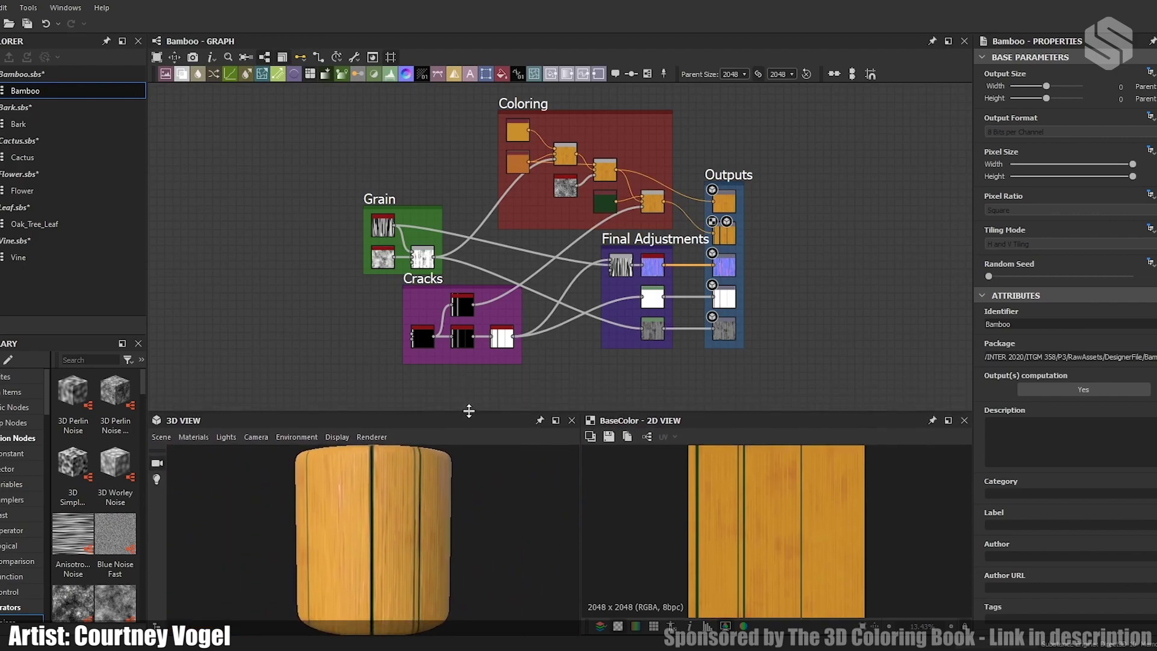
middle_drag(579, 286, 561, 306)
scroll(295, 202, up, 7)
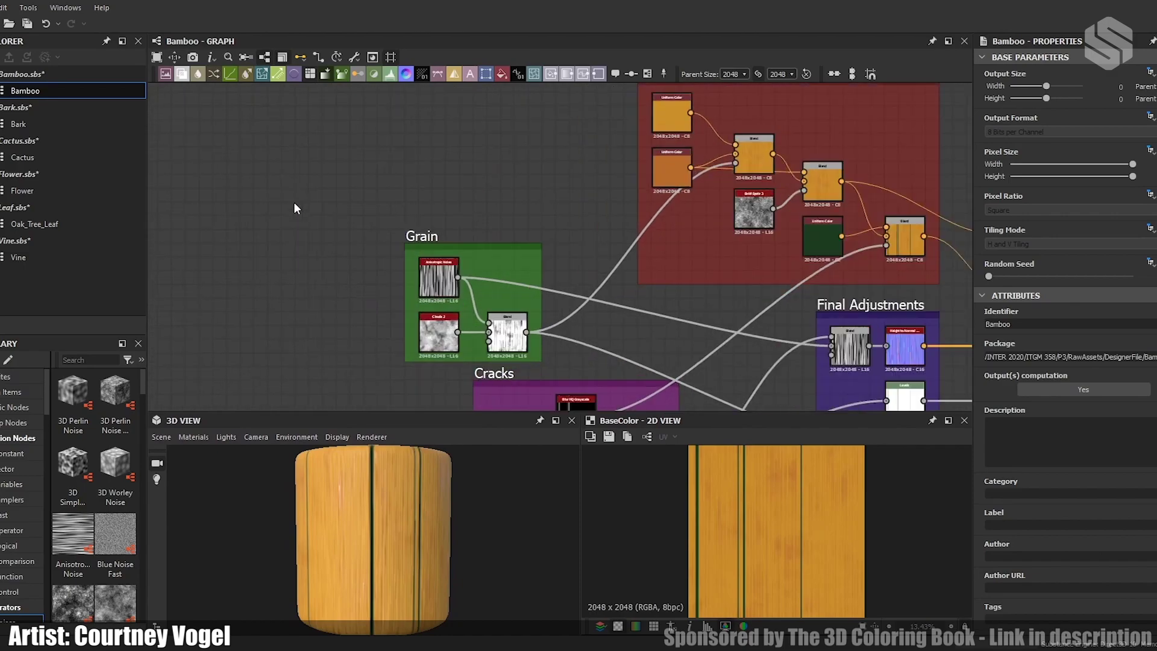
middle_drag(578, 297, 556, 203)
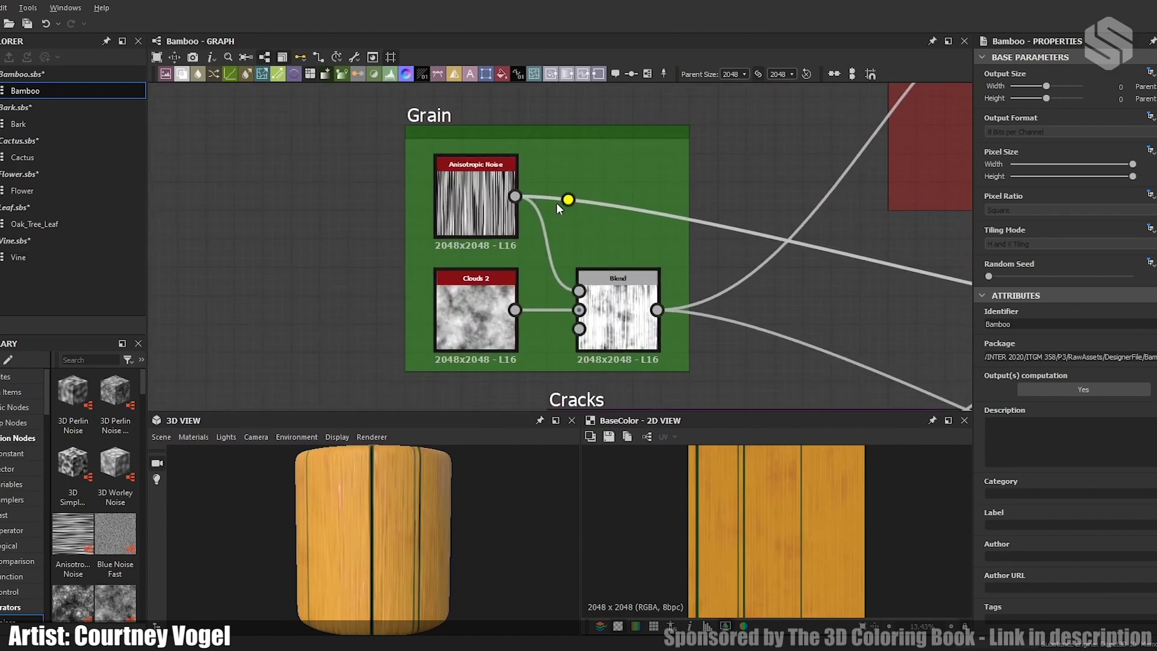
double_click(455, 199)
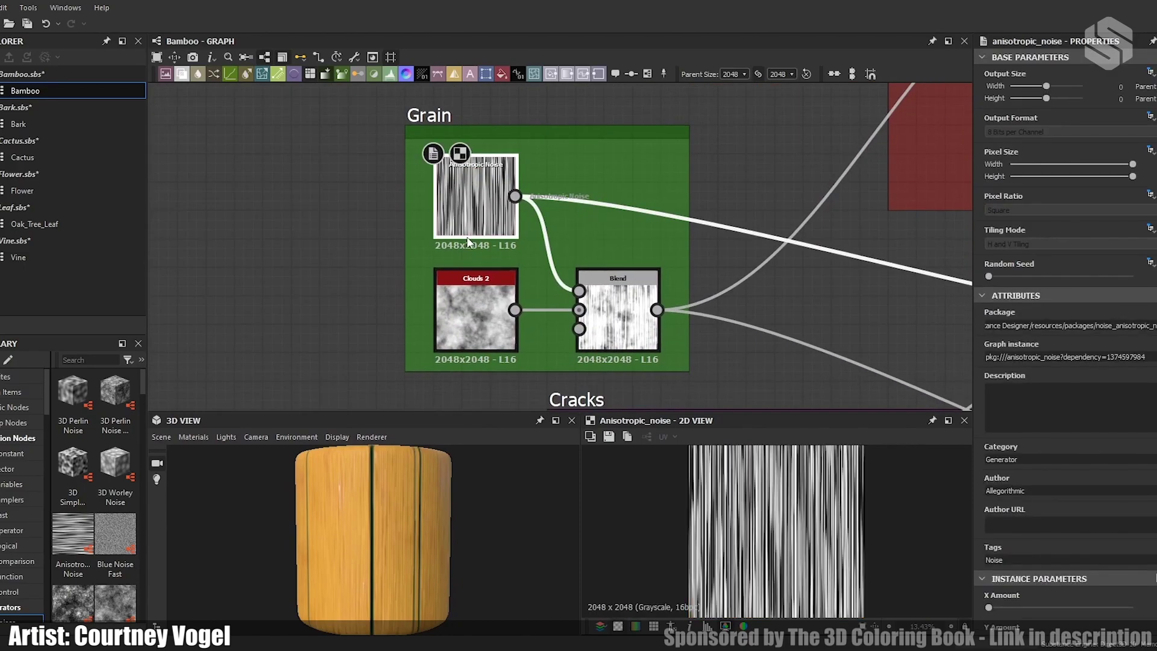
double_click(491, 333)
double_click(618, 319)
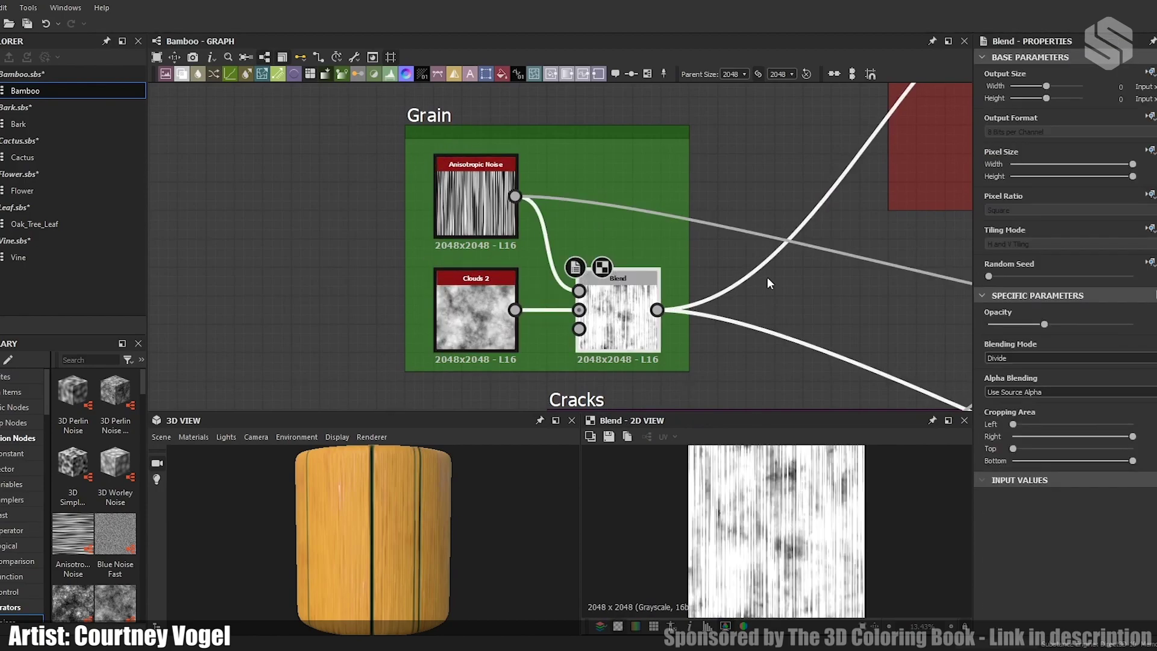
Step: Preview the Cracks group's Tile Generator, both Blur HQ Grayscale nodes and the Invert Grayscale node
scroll(768, 276, down, 3)
middle_drag(746, 305, 635, 193)
scroll(636, 194, up, 2)
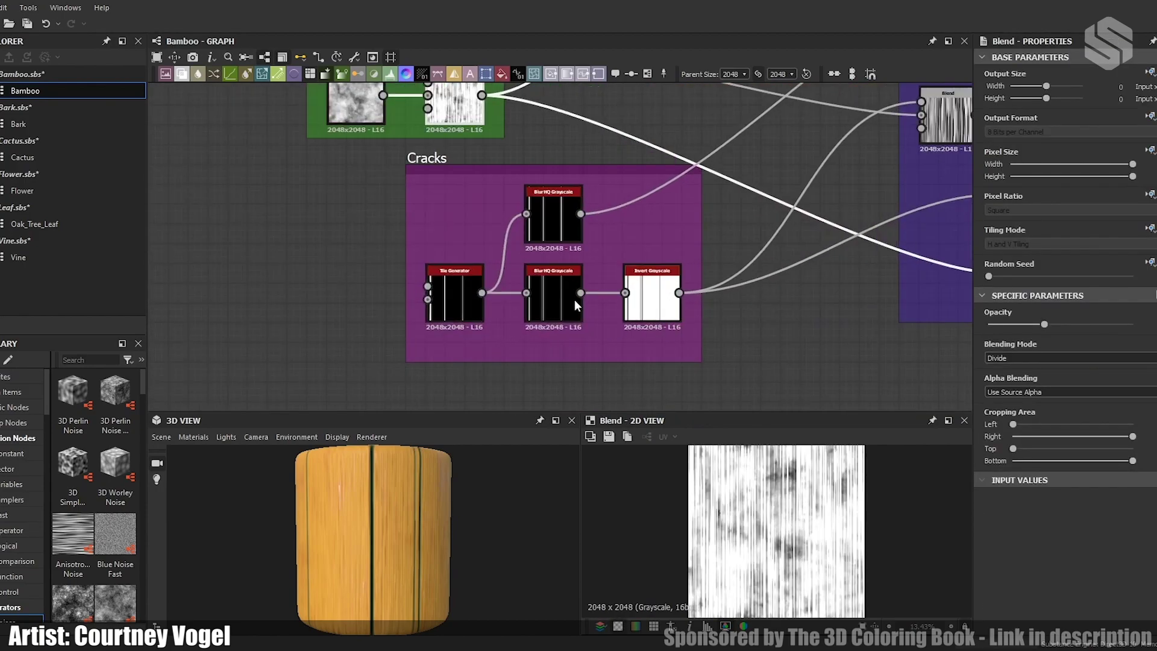
click(455, 298)
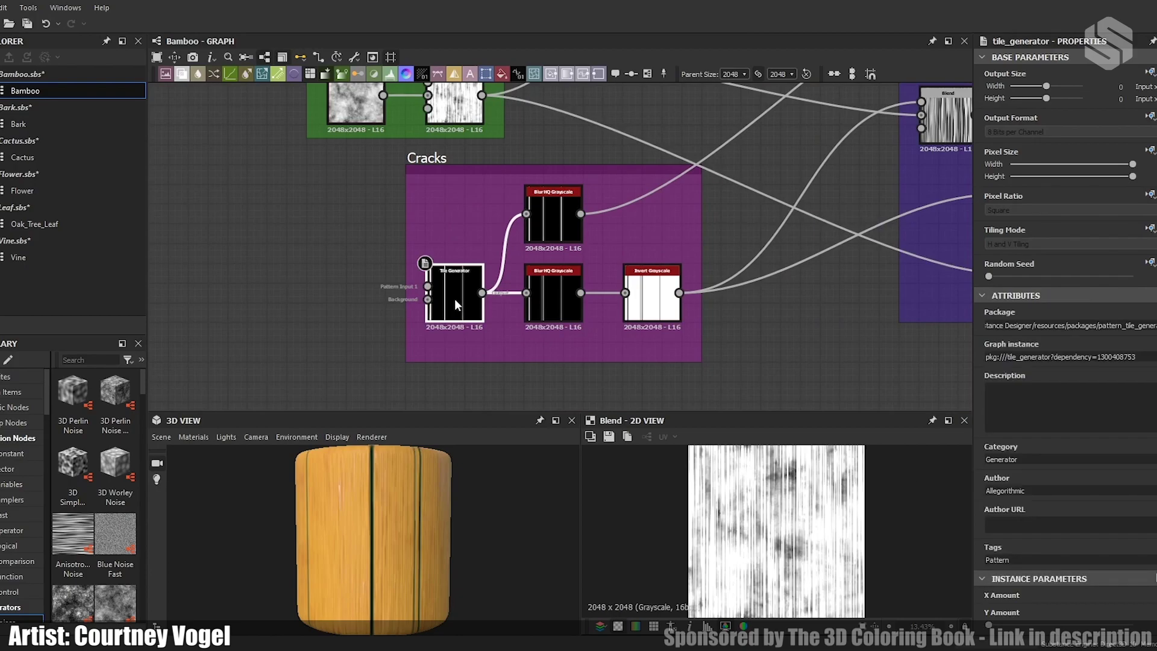
double_click(456, 290)
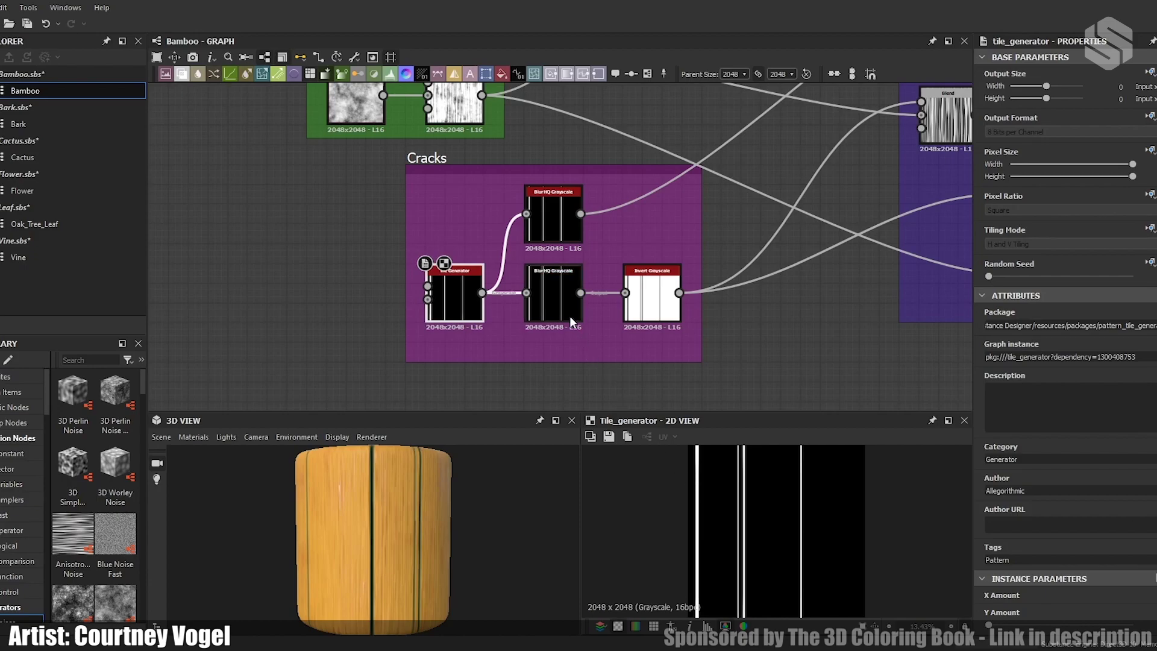
double_click(548, 214)
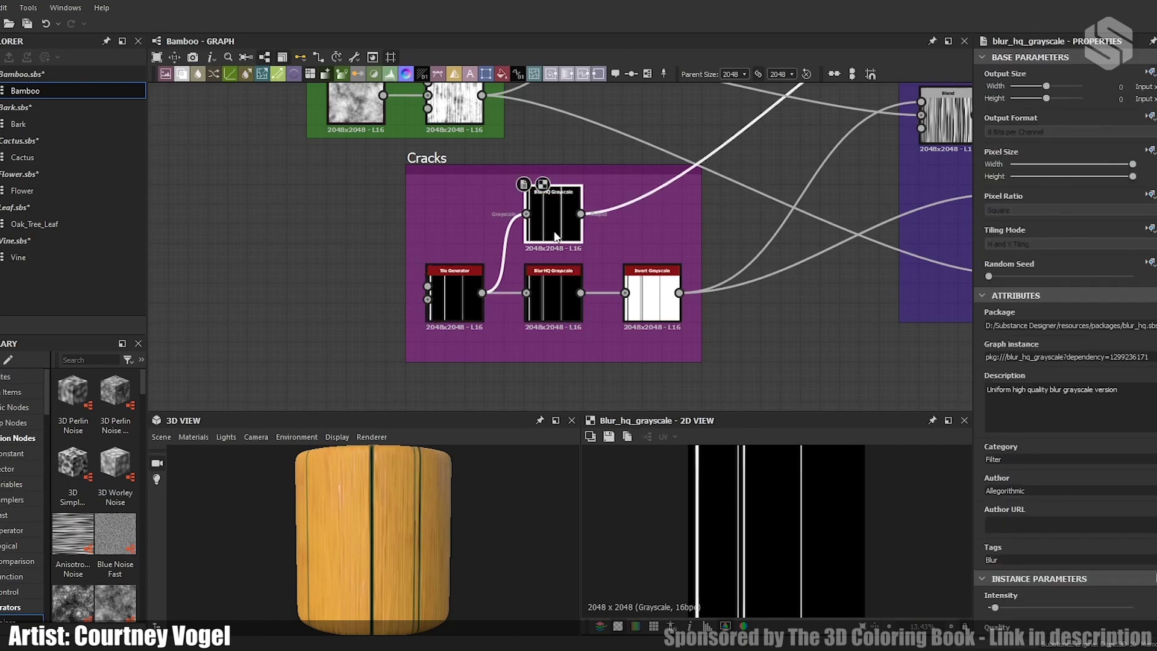
double_click(555, 305)
double_click(654, 301)
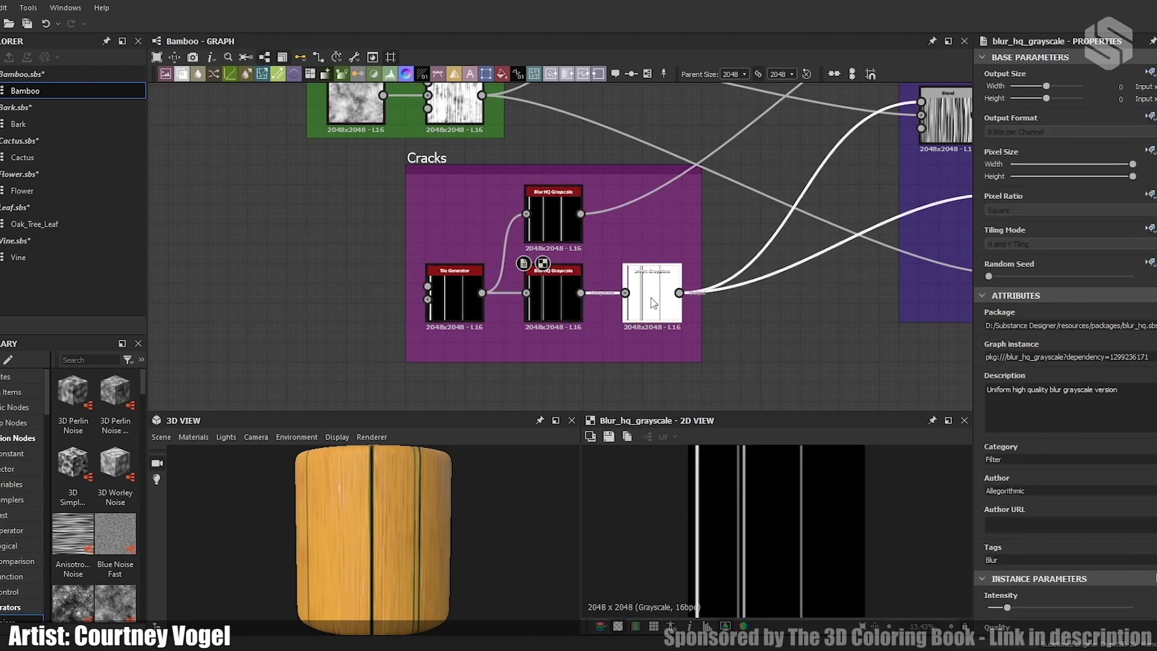
middle_drag(719, 298, 578, 260)
scroll(475, 317, down, 3)
alt+click(505, 338)
middle_drag(519, 286, 525, 196)
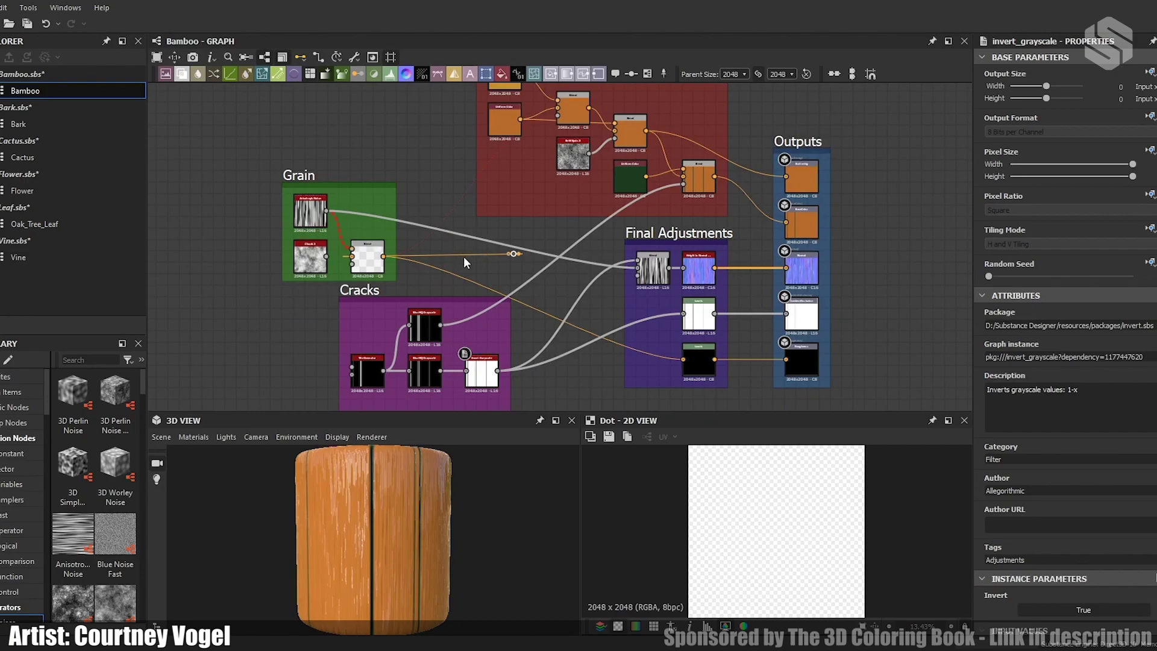
key(Delete)
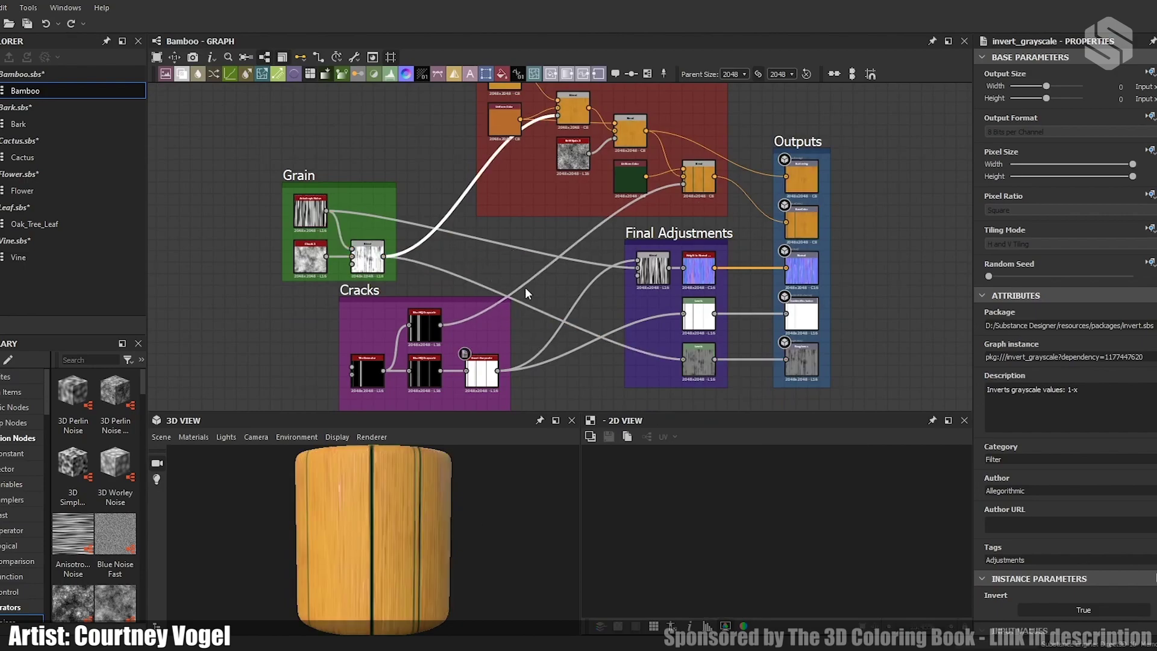
Step: Preview the Coloring group's first Blend, the BnW Spots 3 noise and the second Blend they feed
middle_drag(563, 161, 539, 225)
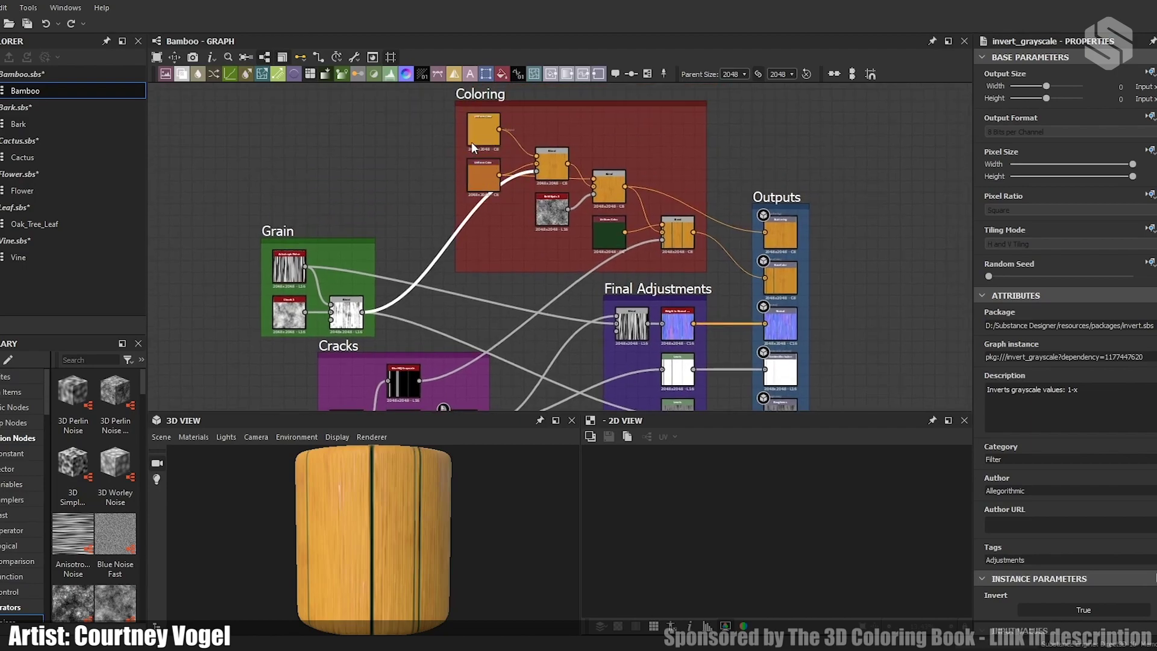
click(548, 168)
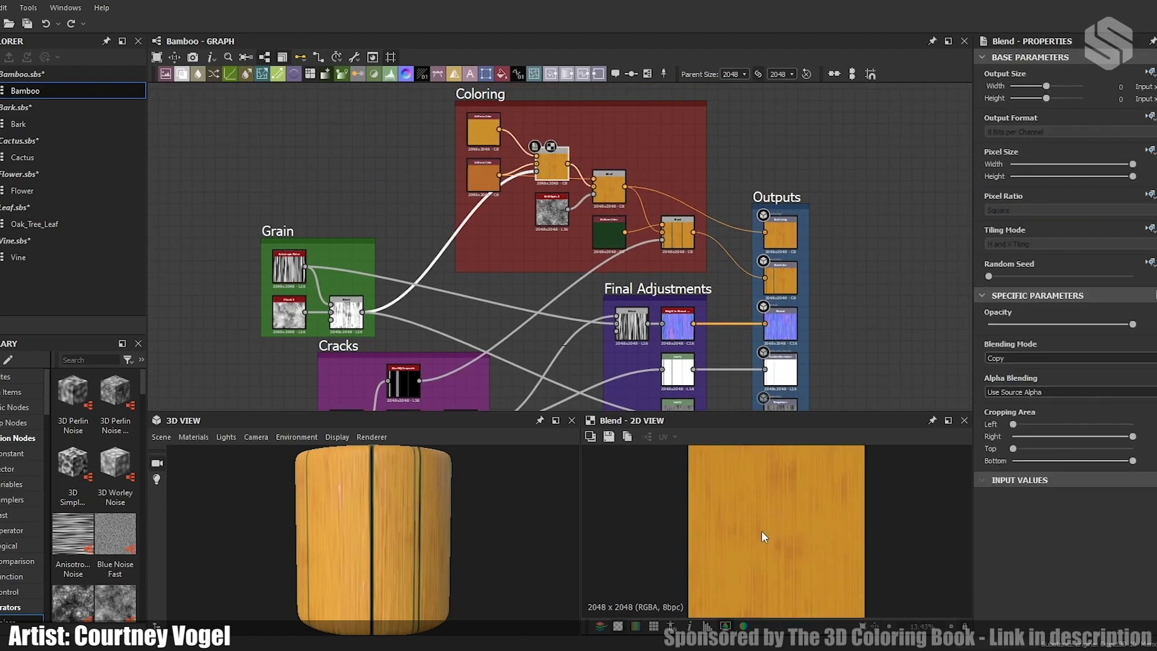
click(558, 216)
middle_drag(670, 178, 652, 238)
scroll(652, 238, up, 3)
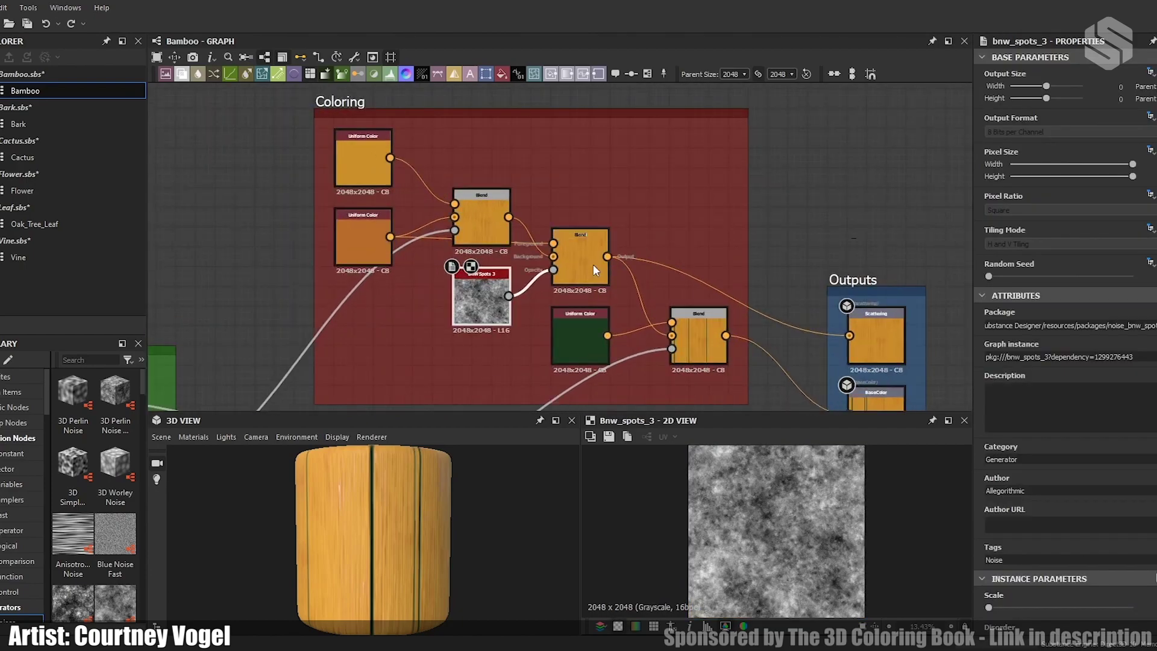
click(578, 257)
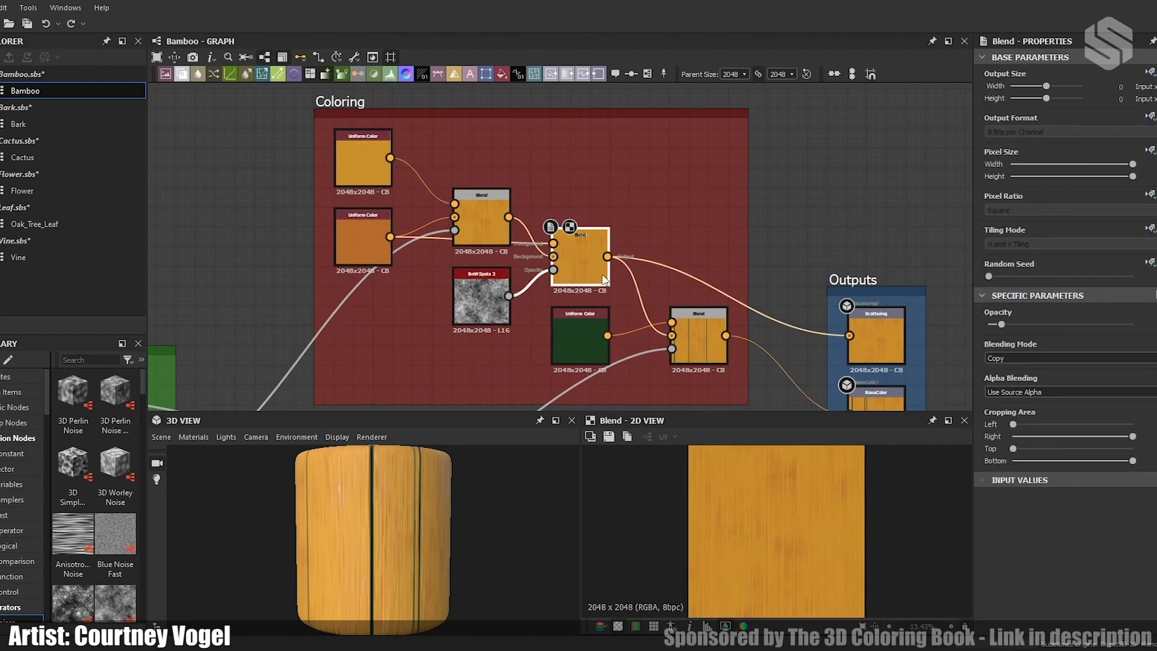
Step: Trace the upper crack blur mask into the final Coloring blend and BaseColor output, and compare with the blend feeding the Scattering output
middle_drag(740, 254, 737, 239)
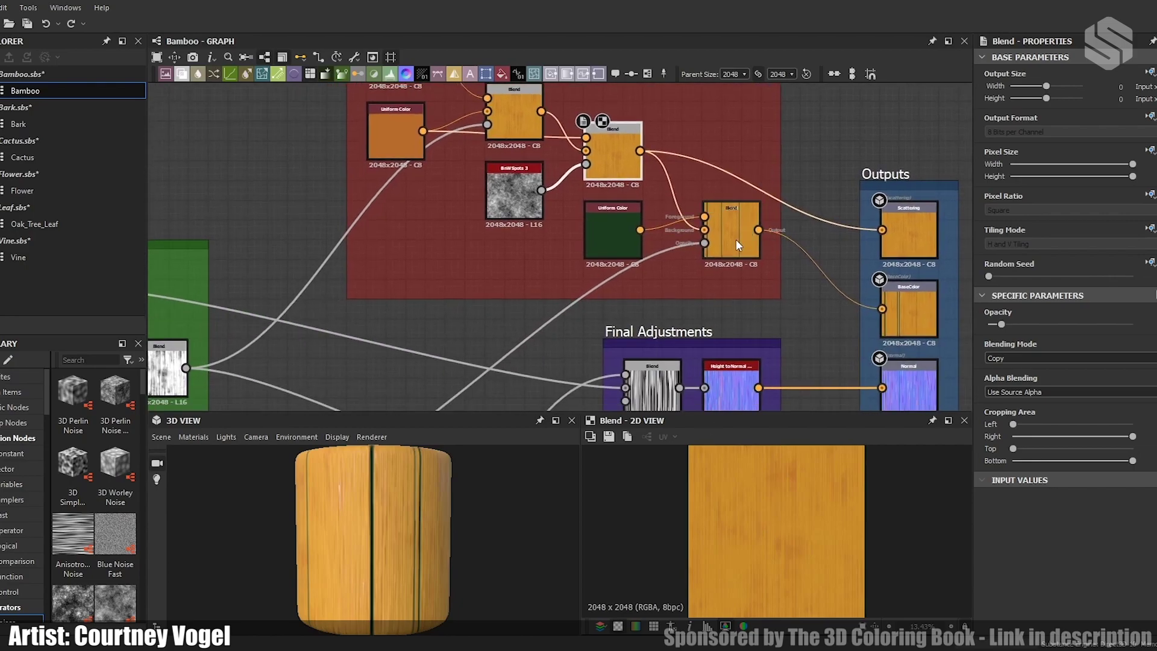
scroll(619, 244, down, 2)
middle_drag(624, 284, 647, 222)
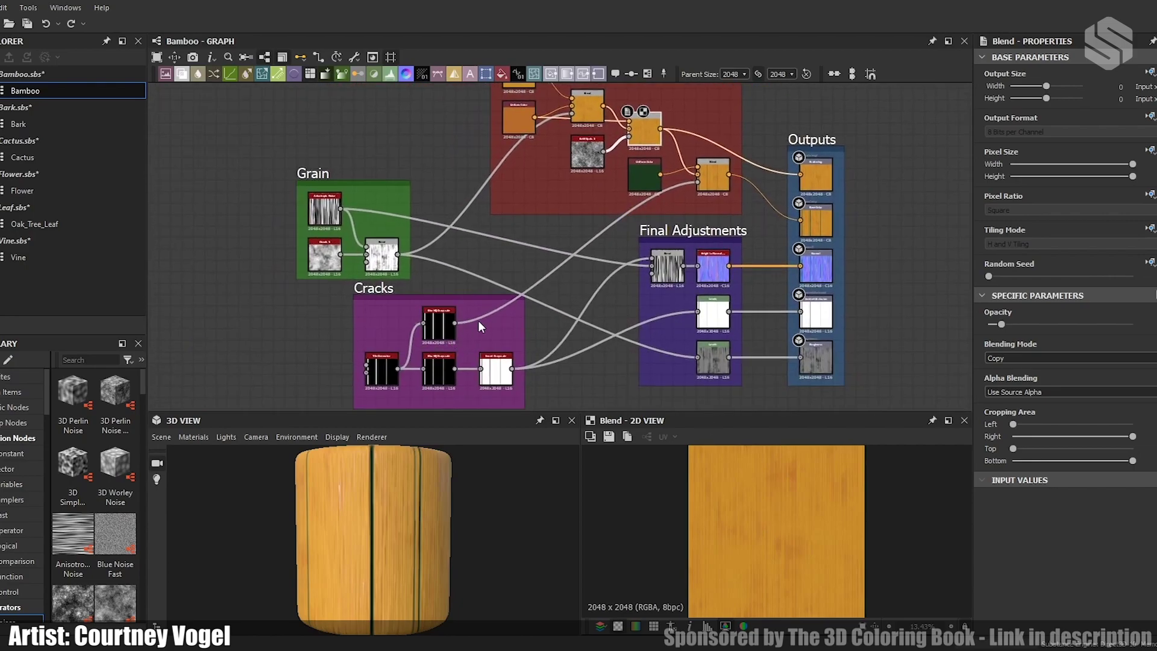
click(438, 317)
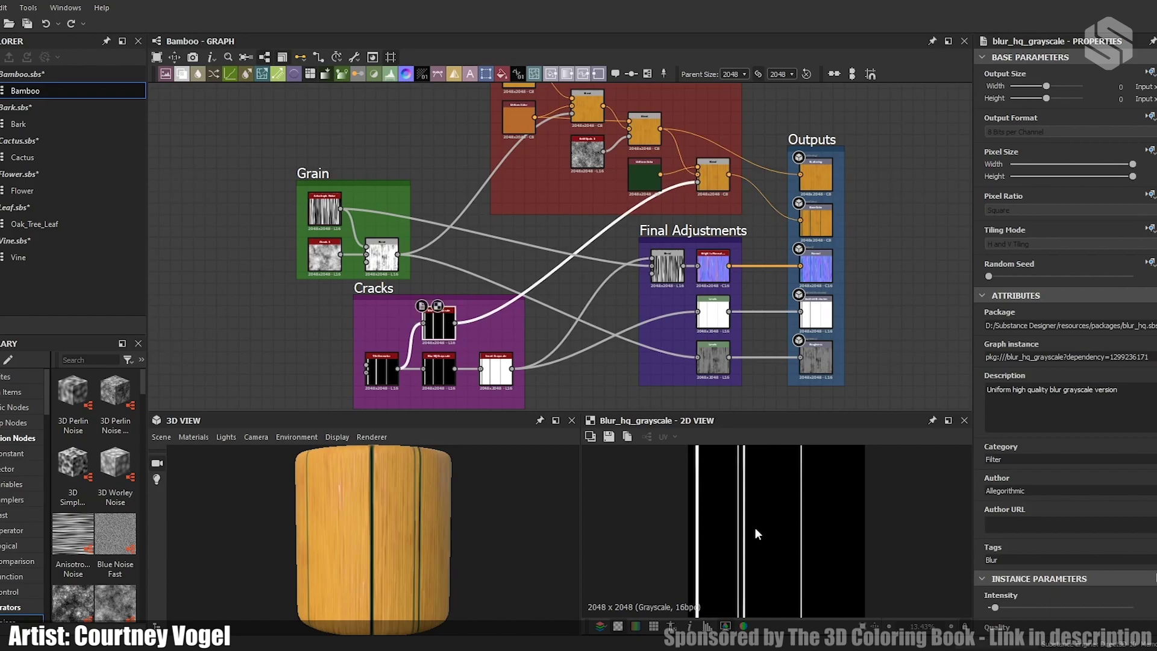
middle_drag(637, 224, 572, 263)
scroll(573, 263, up, 4)
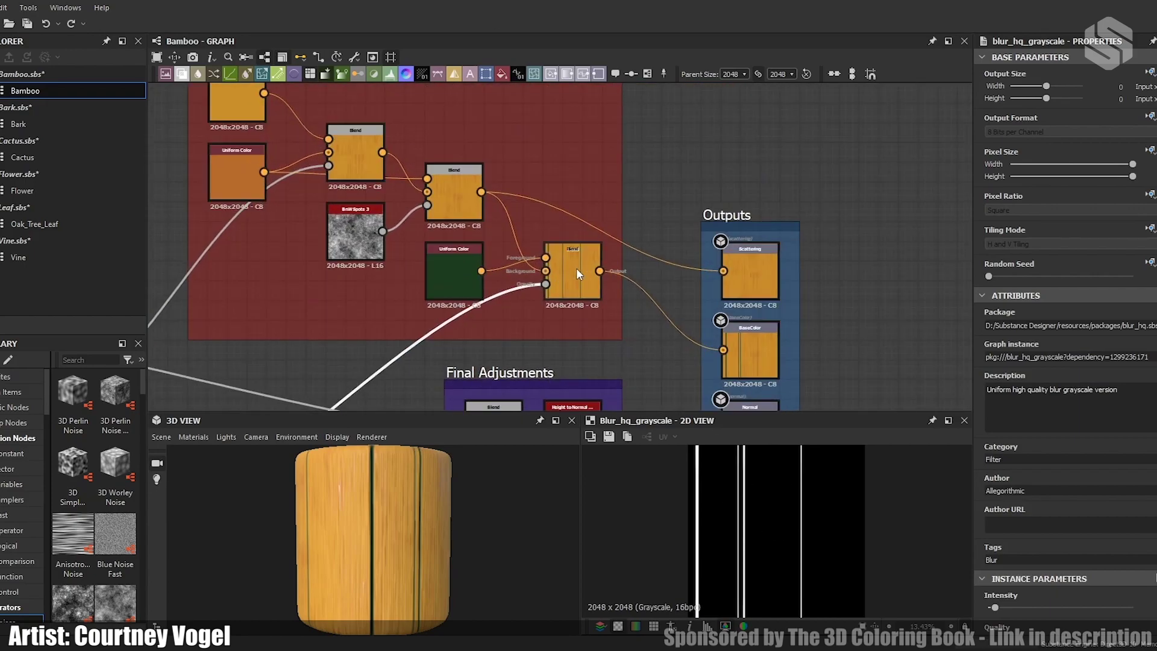
click(576, 268)
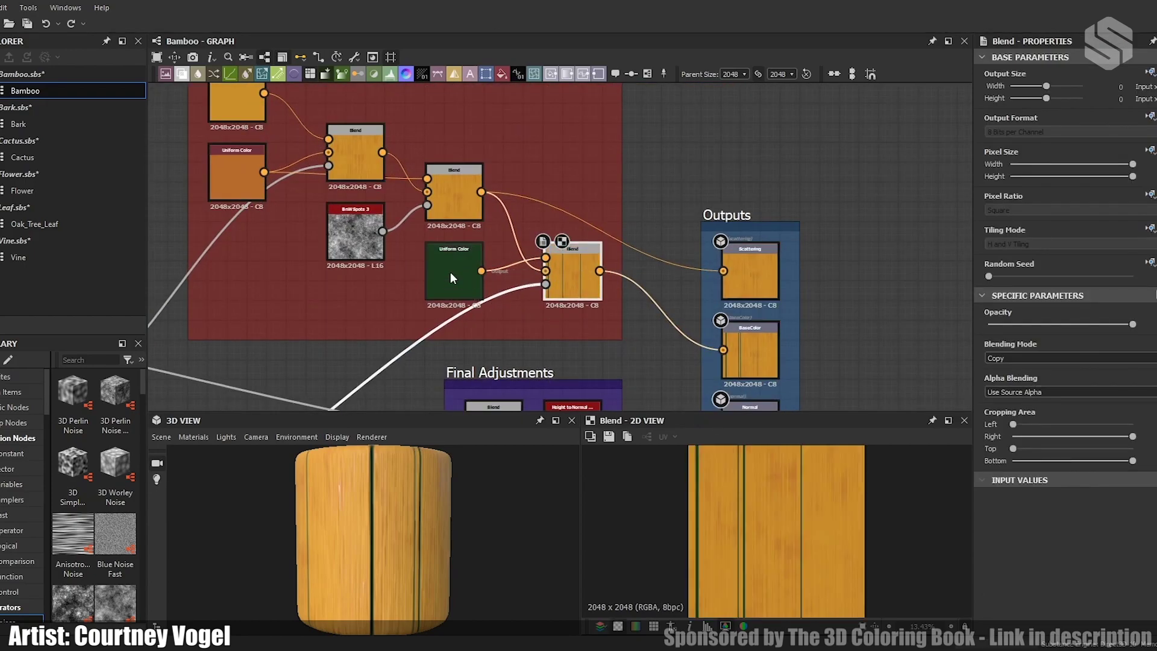
scroll(575, 268, down, 1)
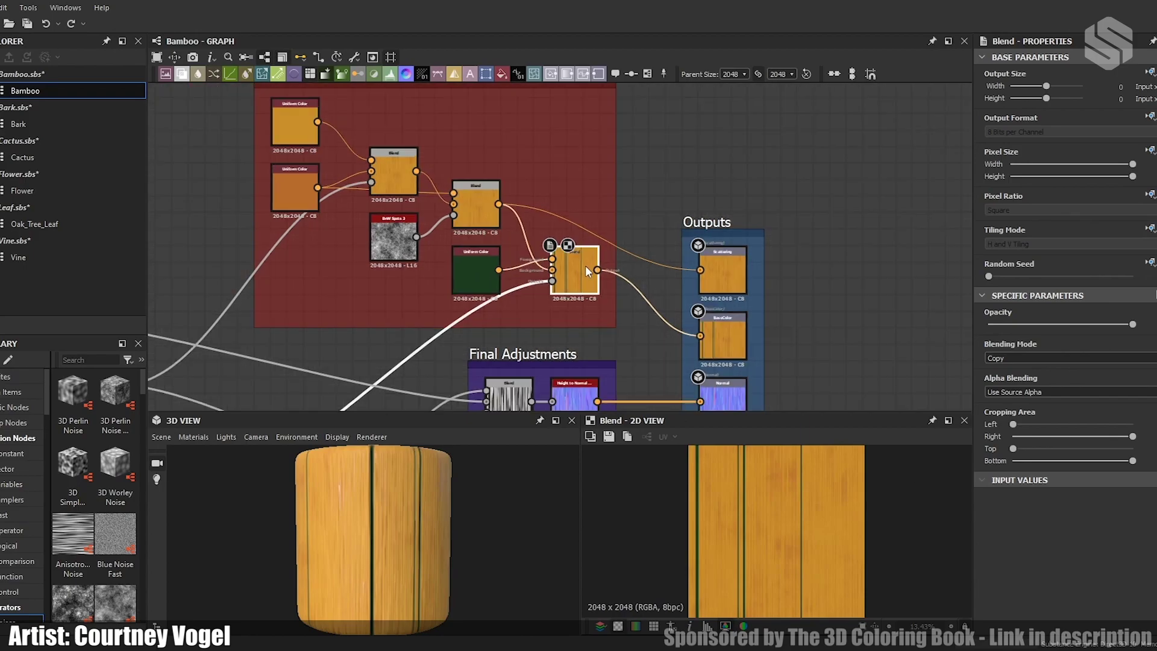
click(723, 337)
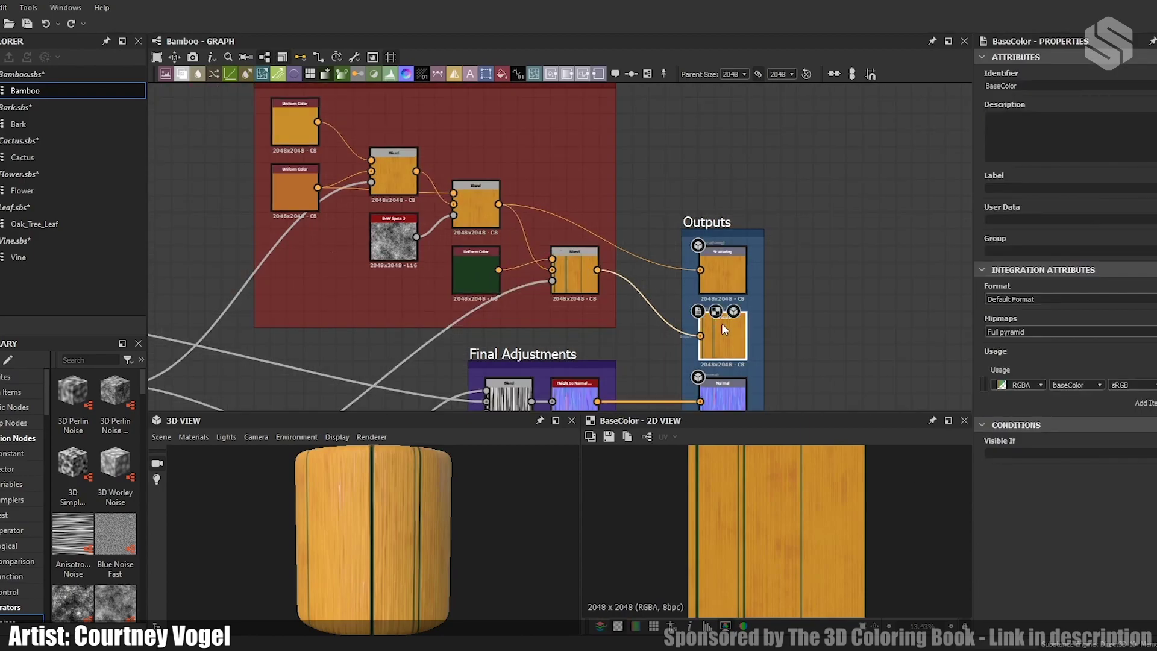
click(489, 184)
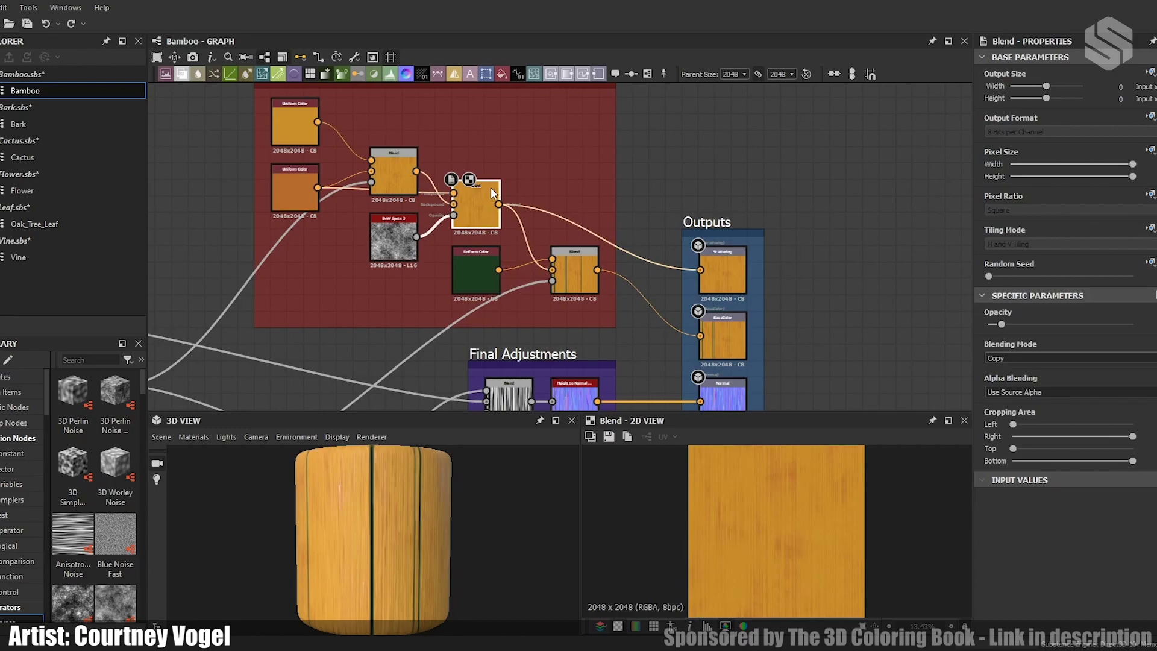
Step: Preview the Scattering output and the Cracks group's Invert Grayscale node, tracing its links toward the Final Adjustments group
click(732, 263)
middle_drag(820, 394, 772, 259)
click(271, 336)
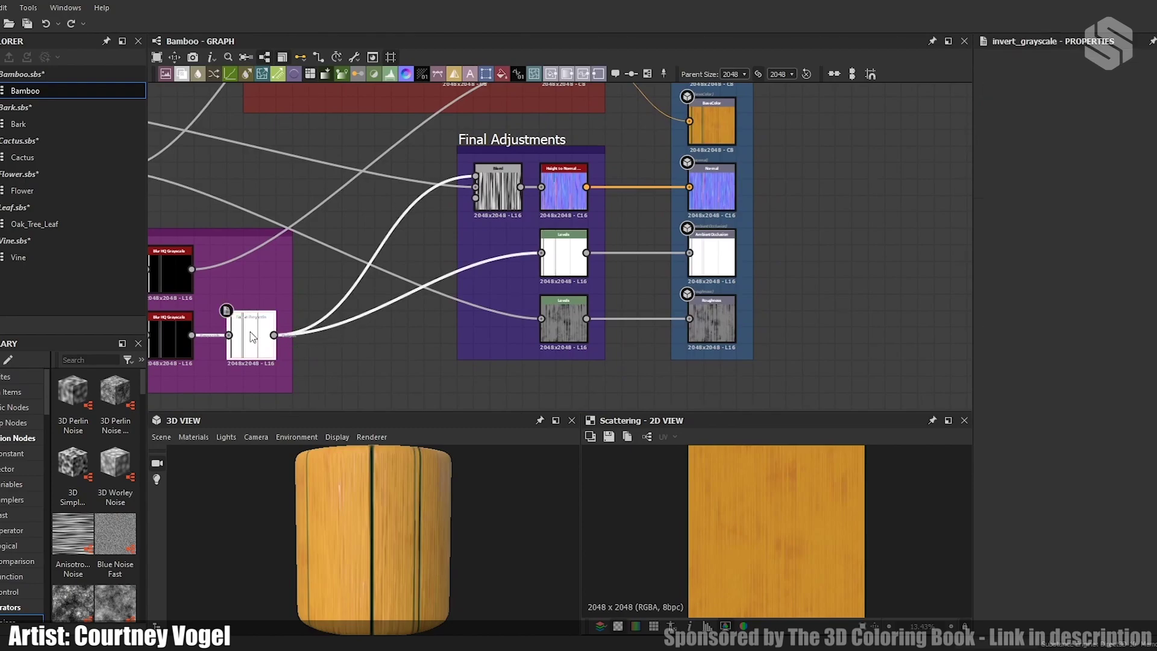
middle_drag(394, 200, 433, 215)
middle_drag(495, 276, 642, 339)
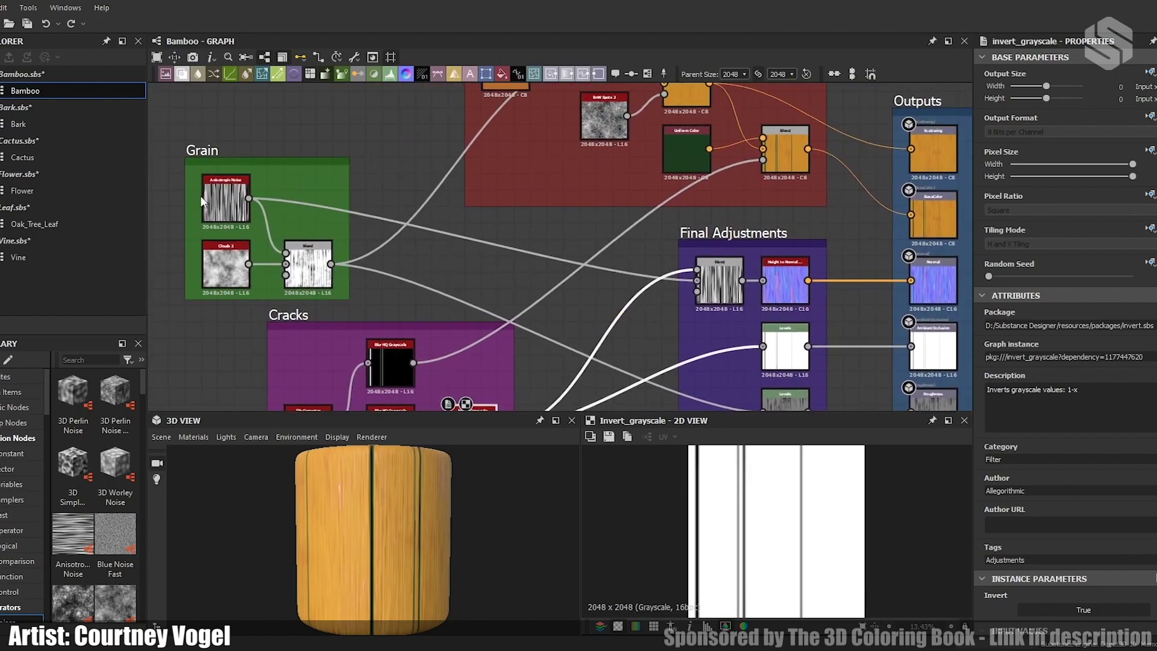
middle_drag(533, 278, 248, 140)
Step: Preview the Final Adjustments group's Blend and both Levels nodes, and inspect the Height to Normal node's properties
click(406, 205)
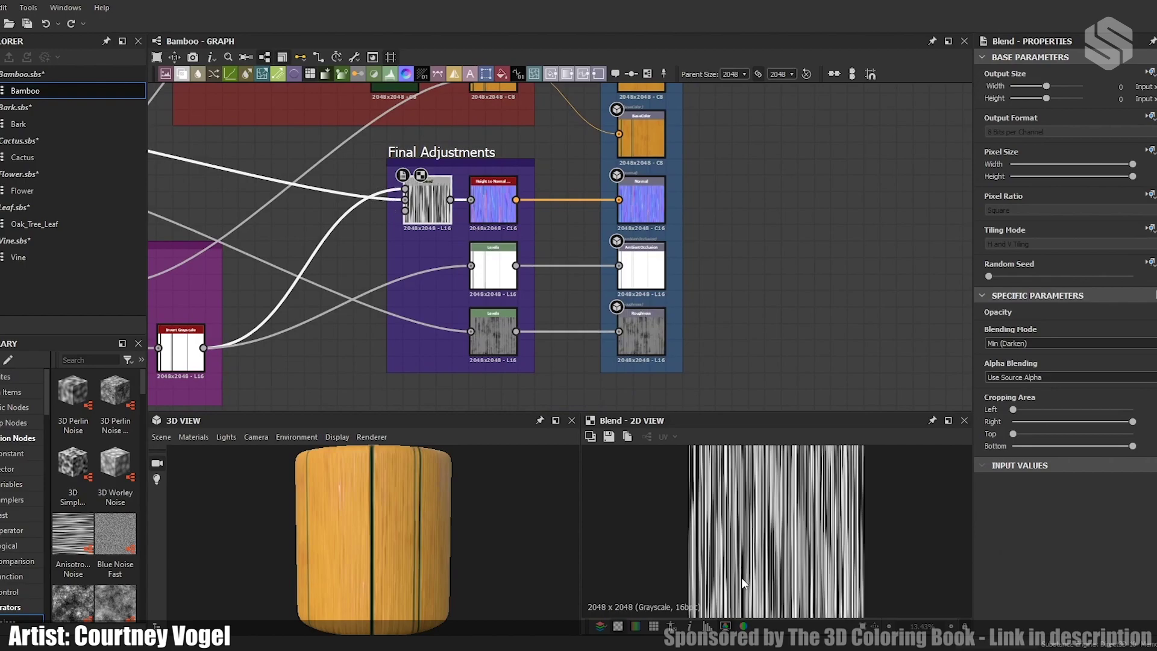
click(485, 199)
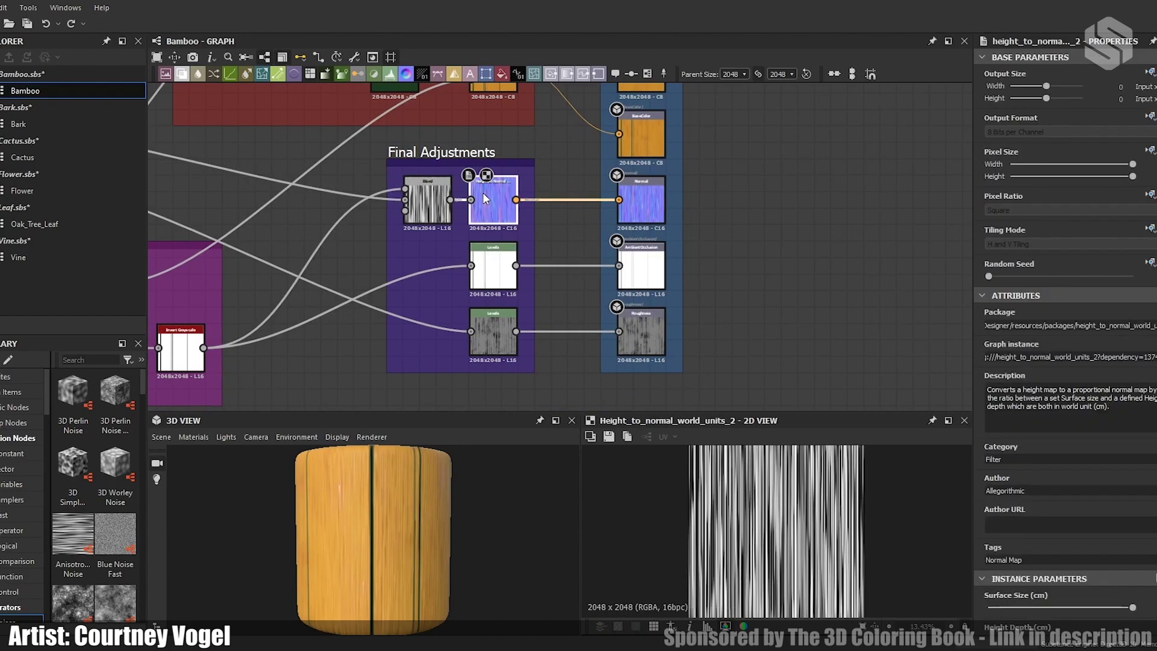
click(488, 278)
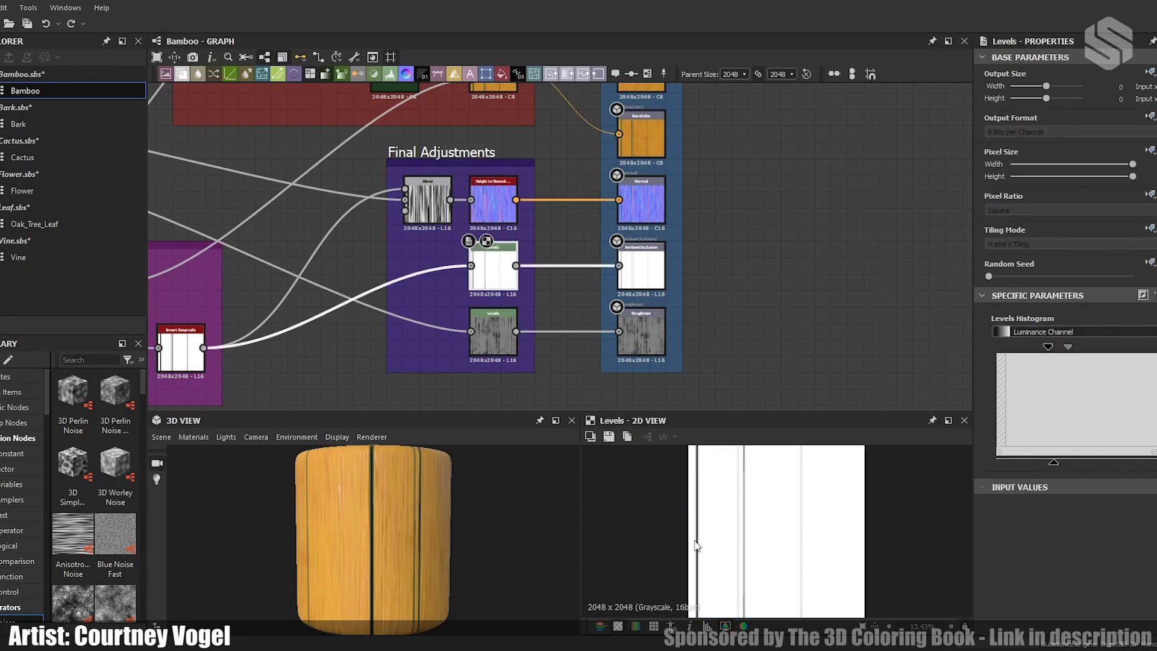
click(490, 334)
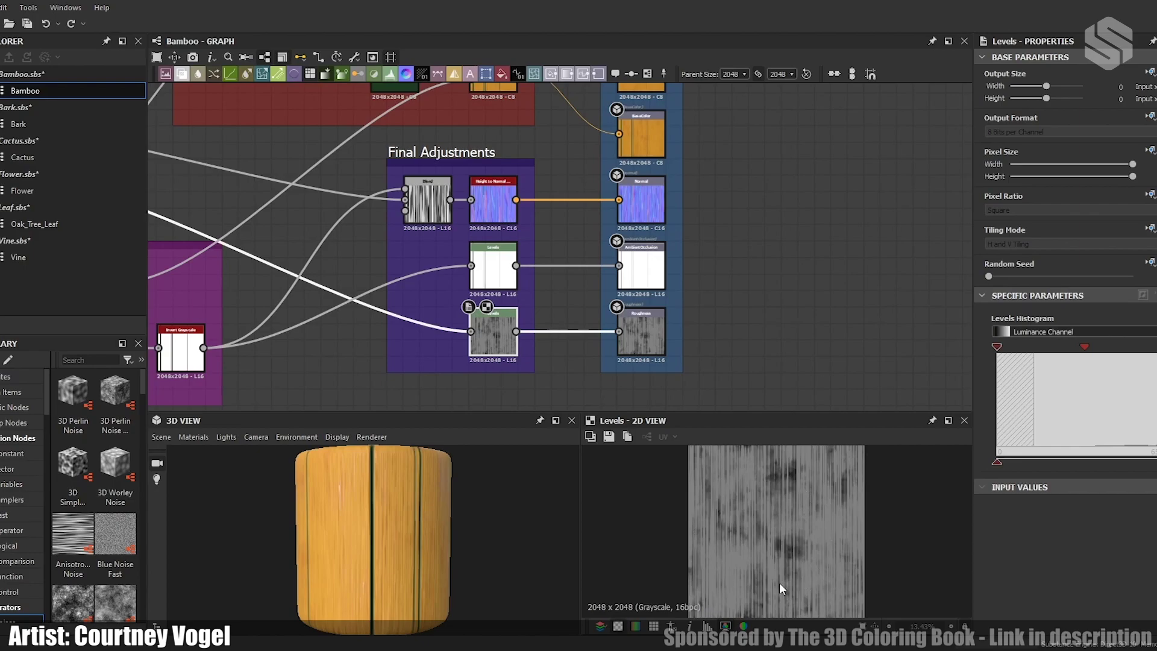
scroll(758, 301, down, 5)
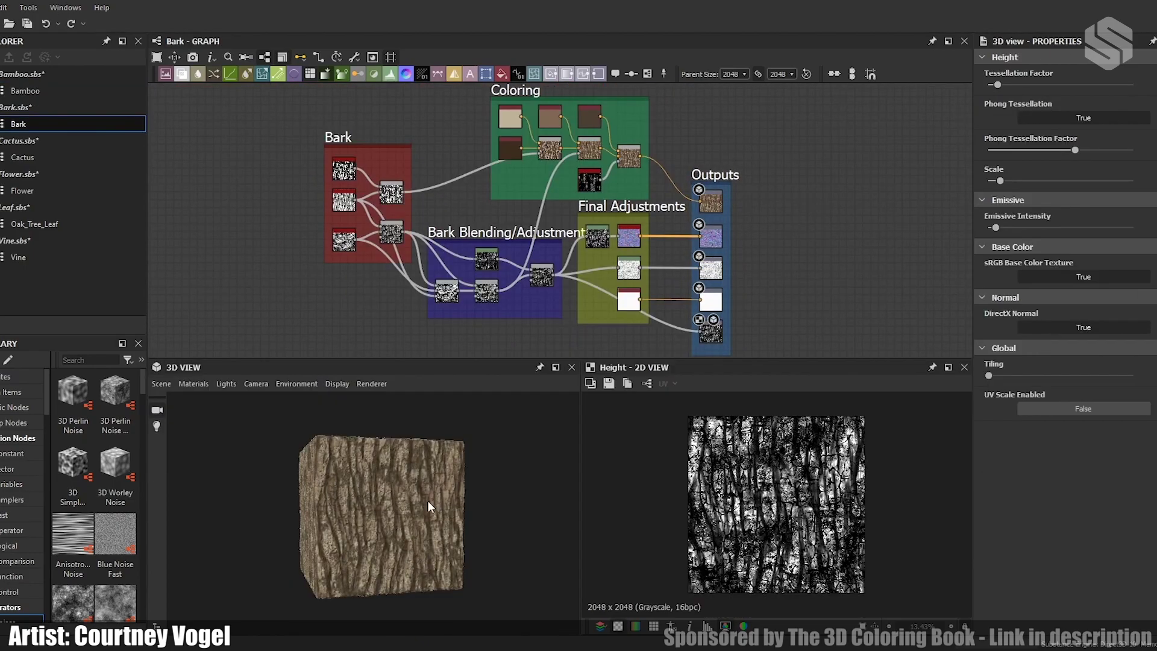
Step: Examine the bark material on the 3D preview cube up close and from different angles
mouse_move(432, 514)
mouse_down()
mouse_move(335, 518)
mouse_move(635, 497)
mouse_move(578, 507)
mouse_move(652, 507)
mouse_move(446, 513)
mouse_up()
scroll(422, 512, up, 5)
scroll(418, 523, up, 2)
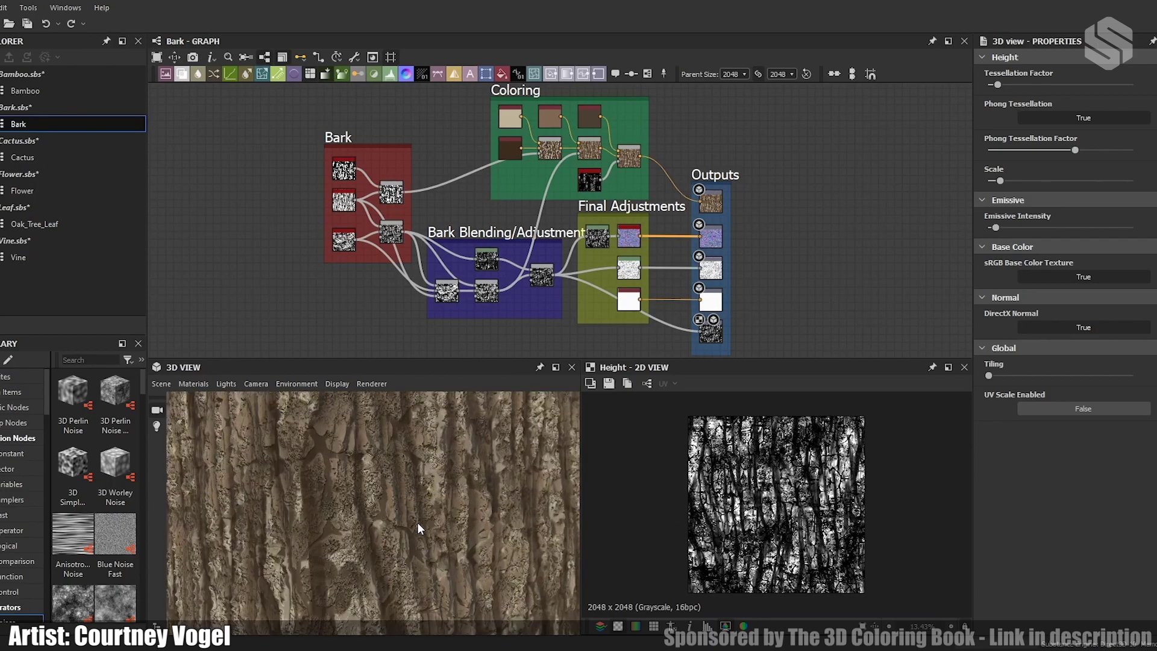
scroll(417, 522, down, 1)
mouse_move(418, 522)
mouse_down()
mouse_move(406, 561)
mouse_move(460, 523)
mouse_move(419, 526)
mouse_up()
scroll(418, 526, down, 2)
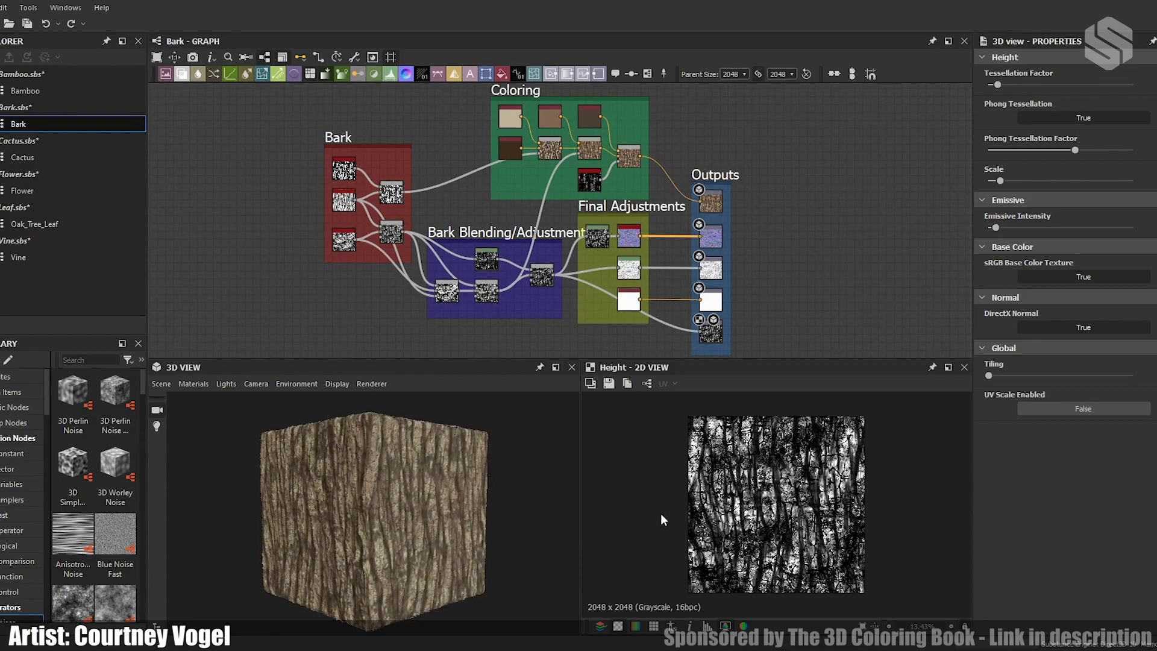
Step: Enlarge the graph area and preview the Bark group's three Grunge Map nodes and two Blend nodes
drag(707, 359, 707, 416)
middle_drag(343, 162, 392, 223)
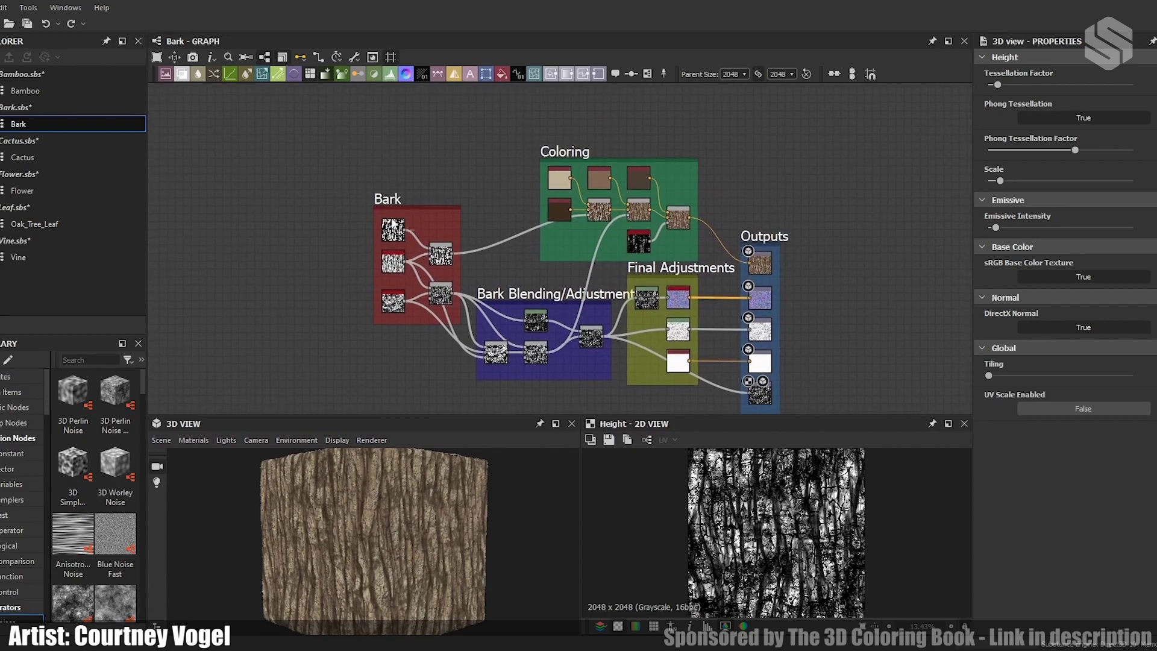
scroll(392, 223, up, 6)
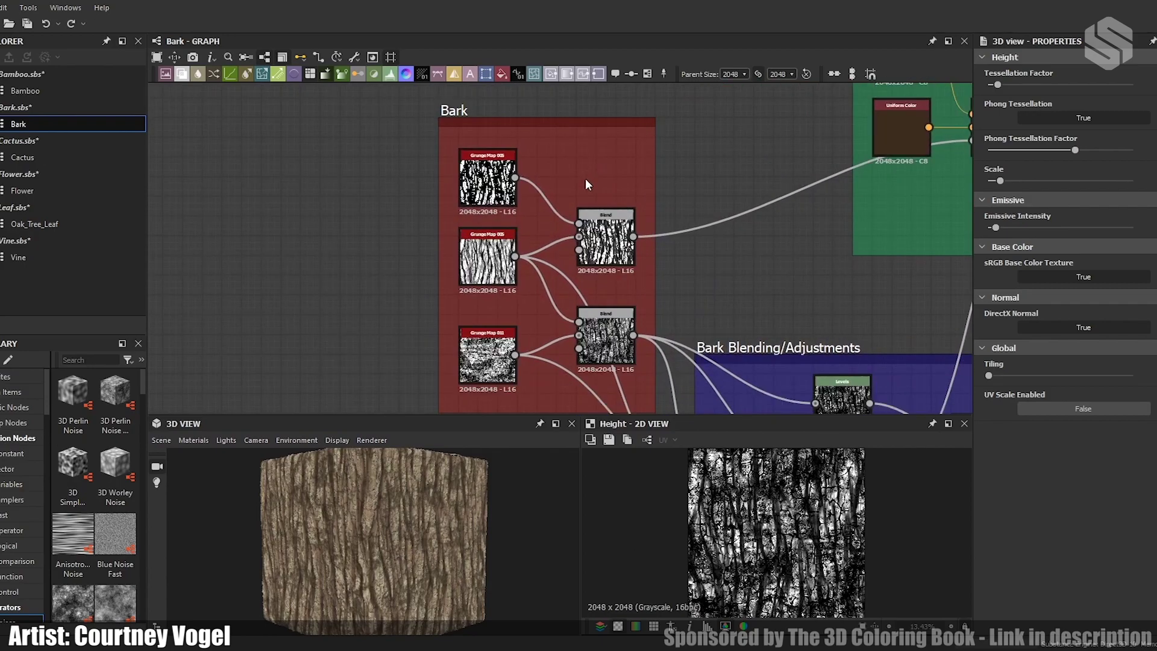
click(501, 168)
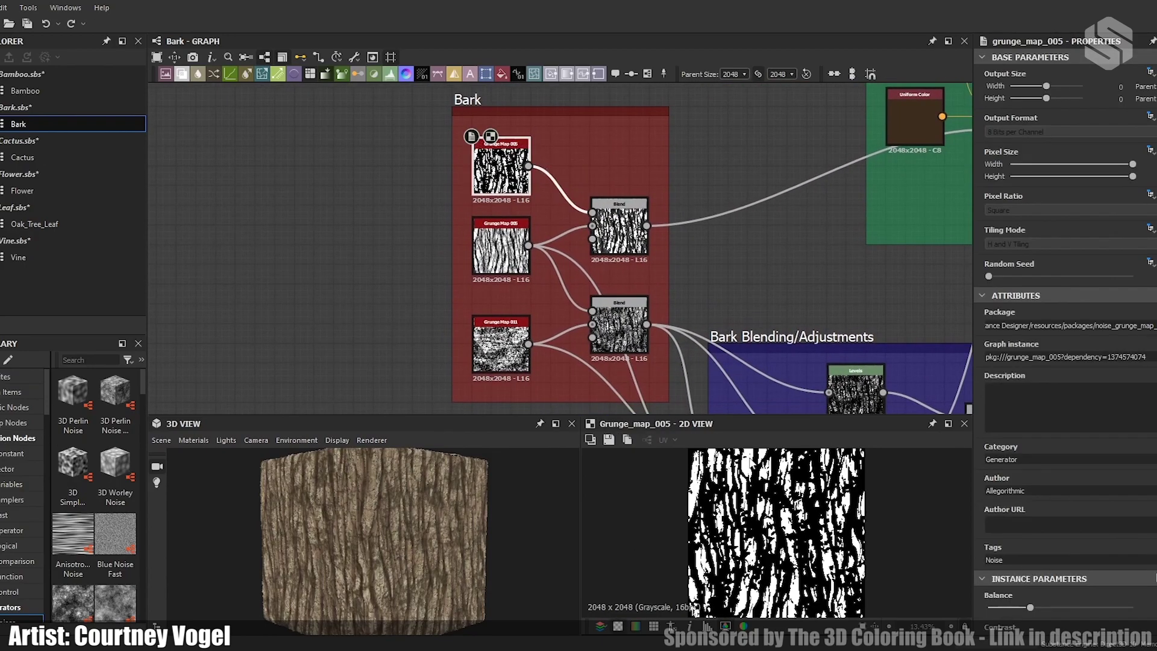
click(501, 244)
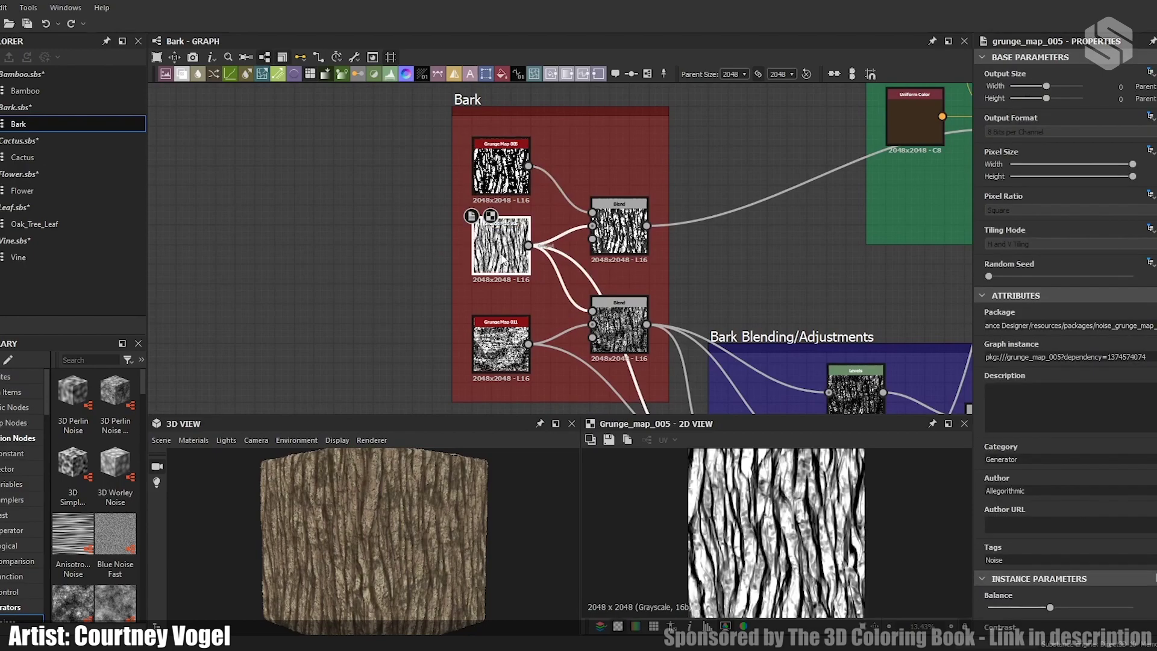
click(511, 355)
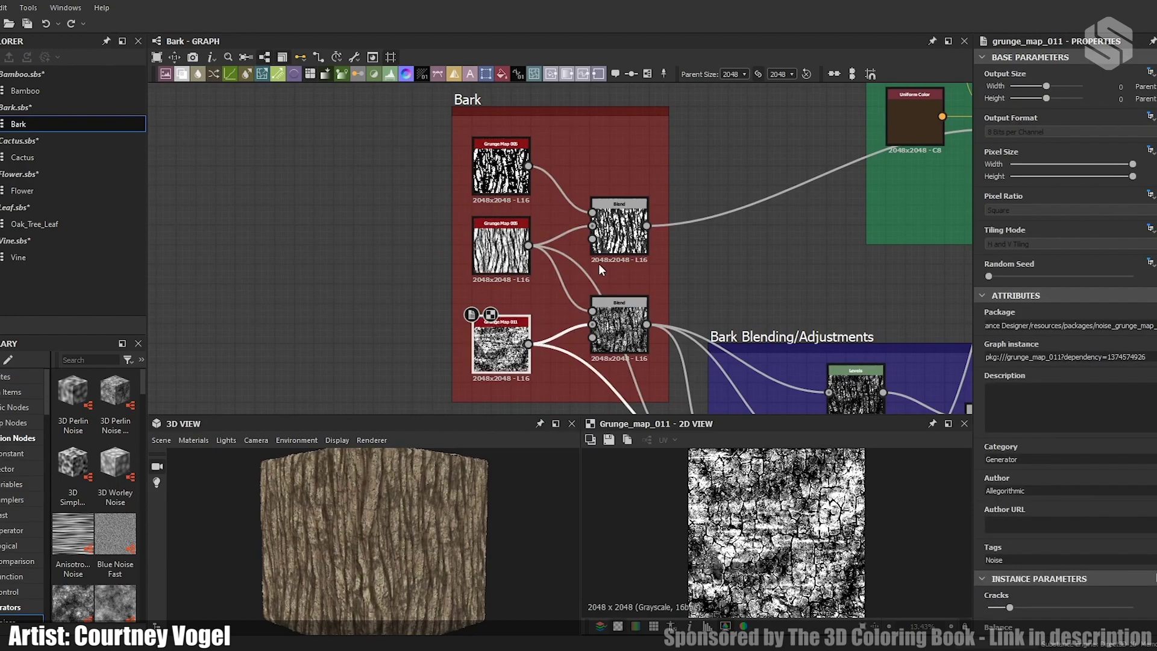
click(609, 241)
click(620, 328)
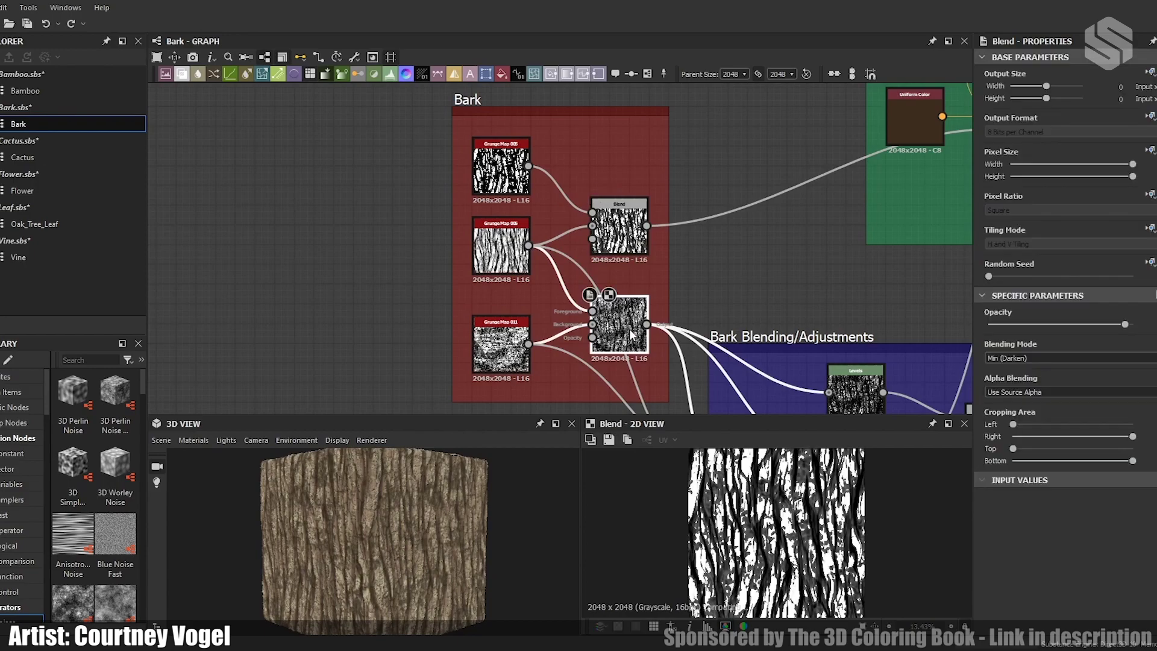
Step: Trace the Bark group's upper Blend into the Coloring group and preview the first color Blend it masks
middle_drag(824, 241, 628, 274)
click(443, 269)
middle_drag(641, 220, 497, 268)
click(565, 244)
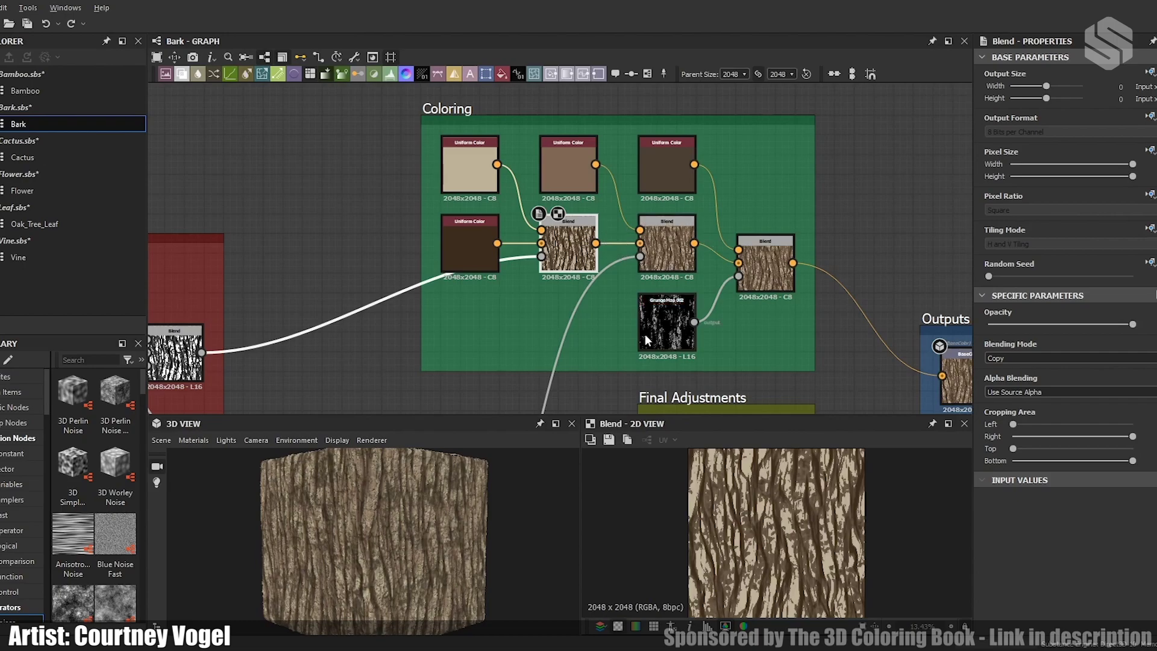
Step: Select the second Coloring Blend and trace its mask link back to the Bark Blending/Adjustments group
scroll(667, 314, down, 3)
scroll(569, 287, down, 1)
middle_drag(570, 286, 585, 225)
click(585, 225)
middle_drag(277, 363, 521, 365)
middle_drag(815, 355, 606, 265)
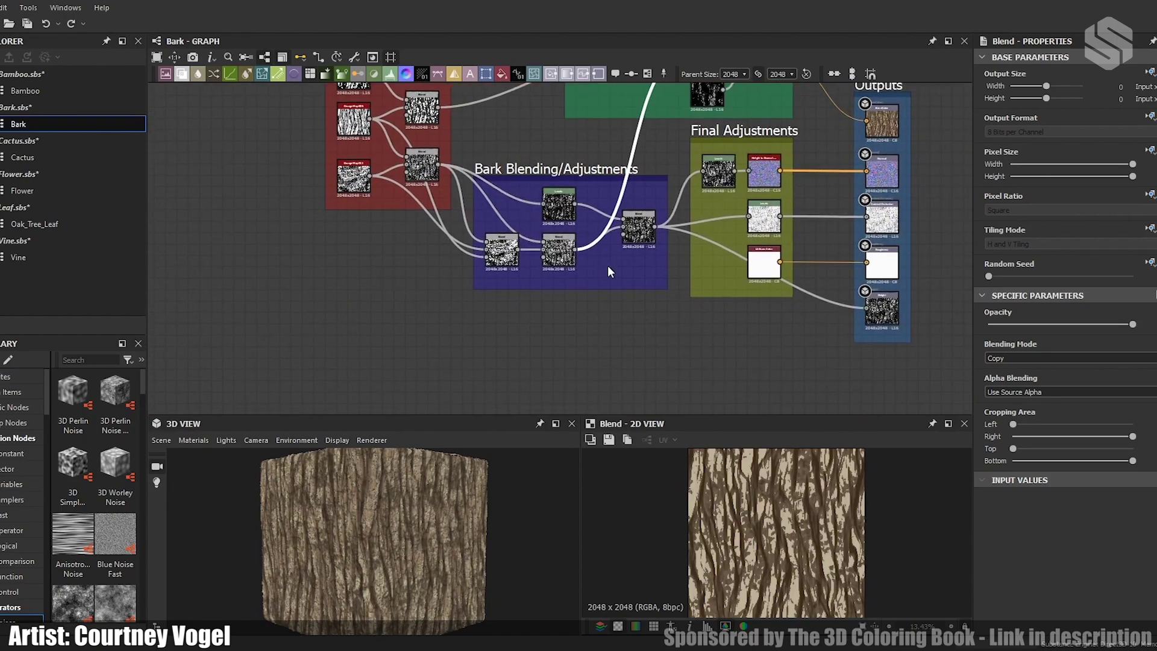
scroll(606, 266, up, 4)
middle_drag(447, 241, 449, 299)
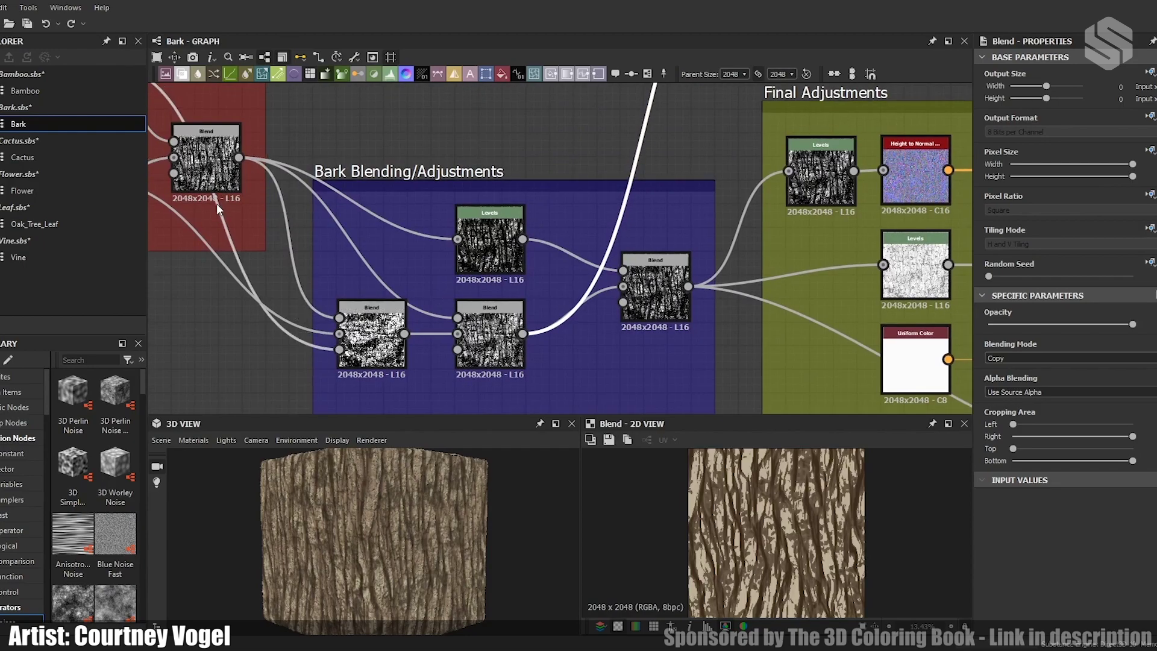
Step: Trace the Bark group's links into the Bark Blending/Adjustments group and preview its first Blend, set to Add Sub
middle_drag(326, 238, 550, 313)
click(464, 327)
click(451, 330)
middle_drag(605, 250, 459, 140)
click(451, 301)
middle_drag(398, 171, 503, 336)
middle_drag(479, 295, 381, 131)
double_click(464, 283)
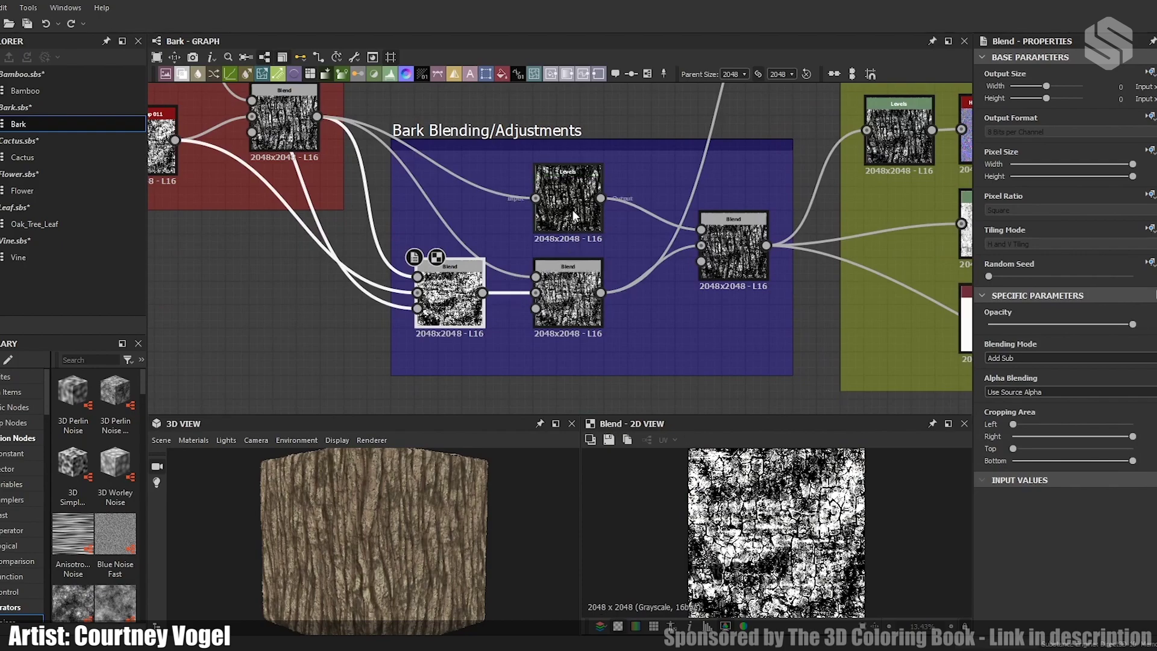
Step: Preview the Bark Blending/Adjustments group's second Blend, its Levels node and the final Blend that combines them
double_click(585, 299)
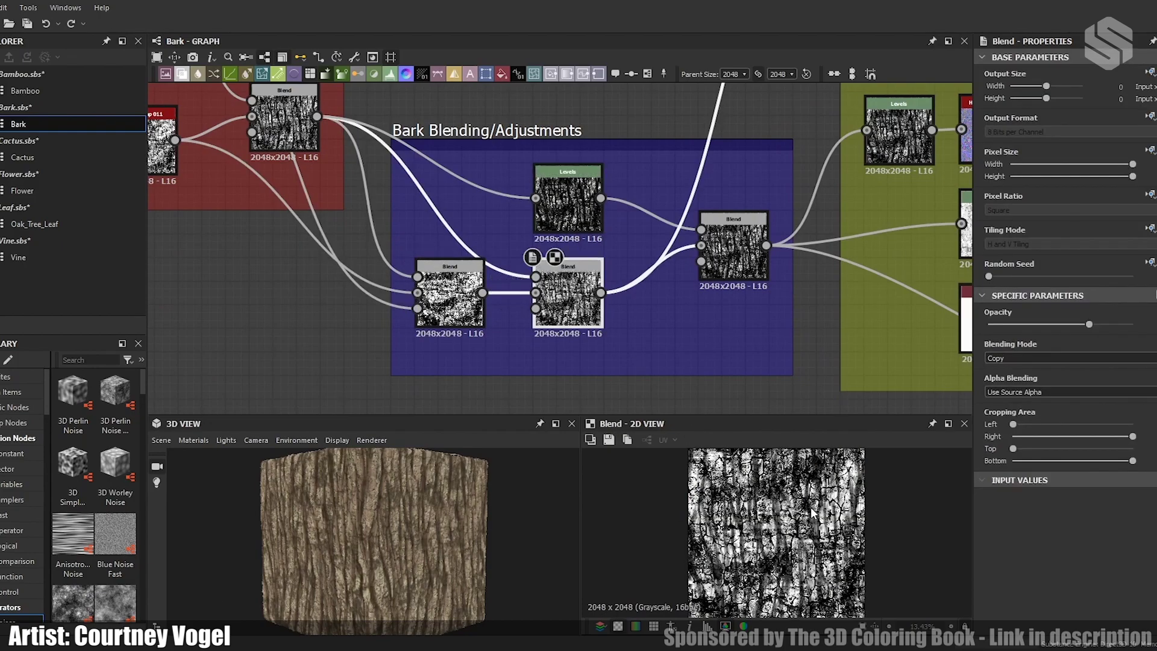
double_click(577, 197)
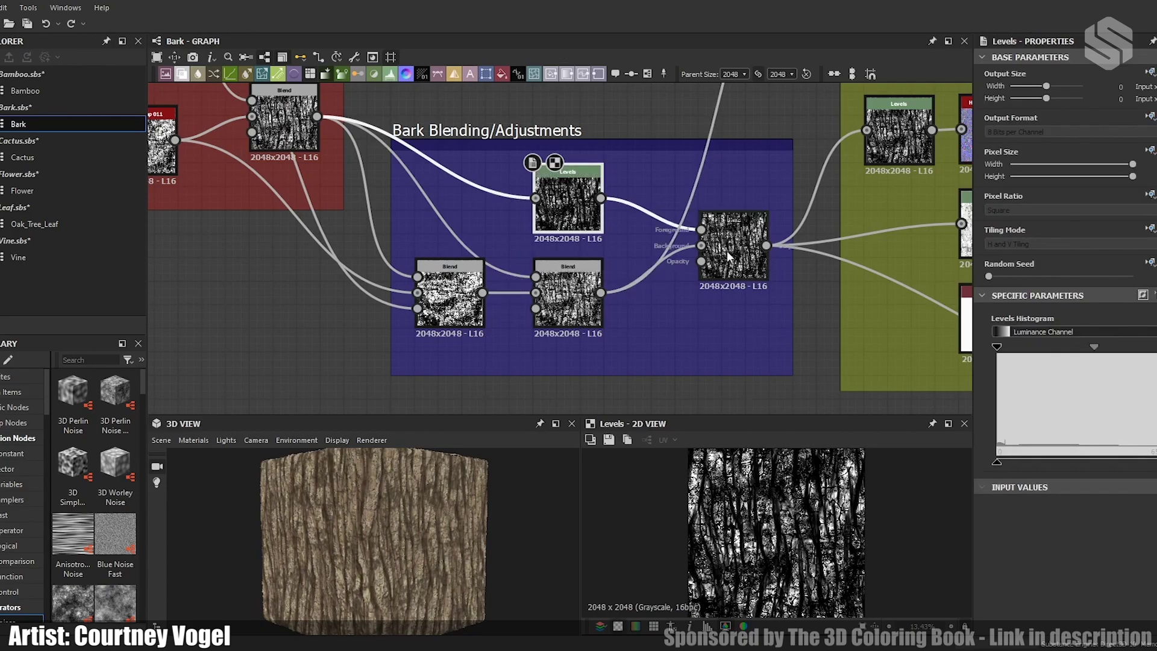
click(746, 244)
middle_drag(796, 243, 575, 301)
scroll(583, 270, down, 1)
scroll(583, 274, down, 2)
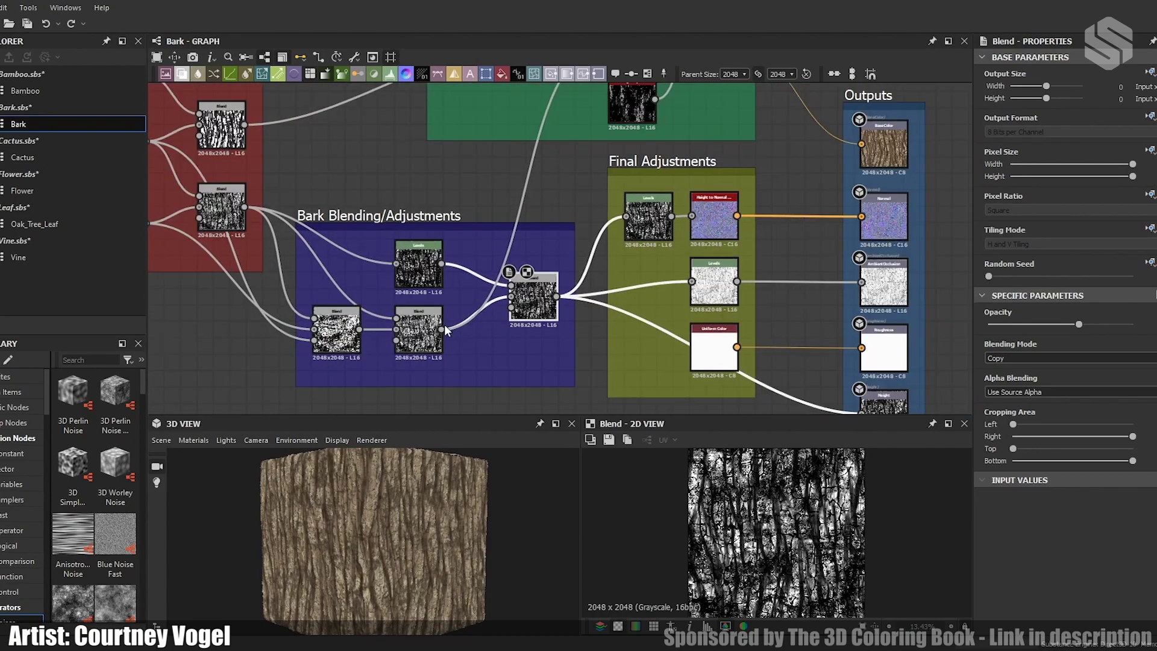
Step: Preview the Coloring group's second and last Blend nodes and follow the result to the BaseColor output
middle_drag(535, 226, 455, 405)
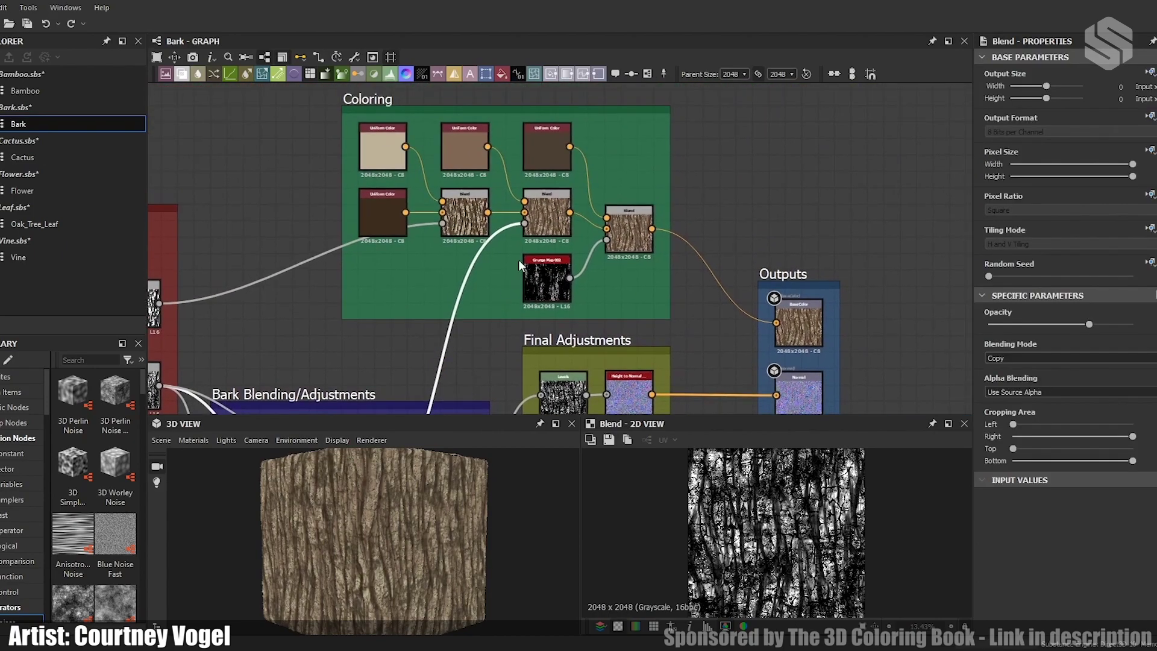
click(554, 220)
scroll(566, 248, up, 3)
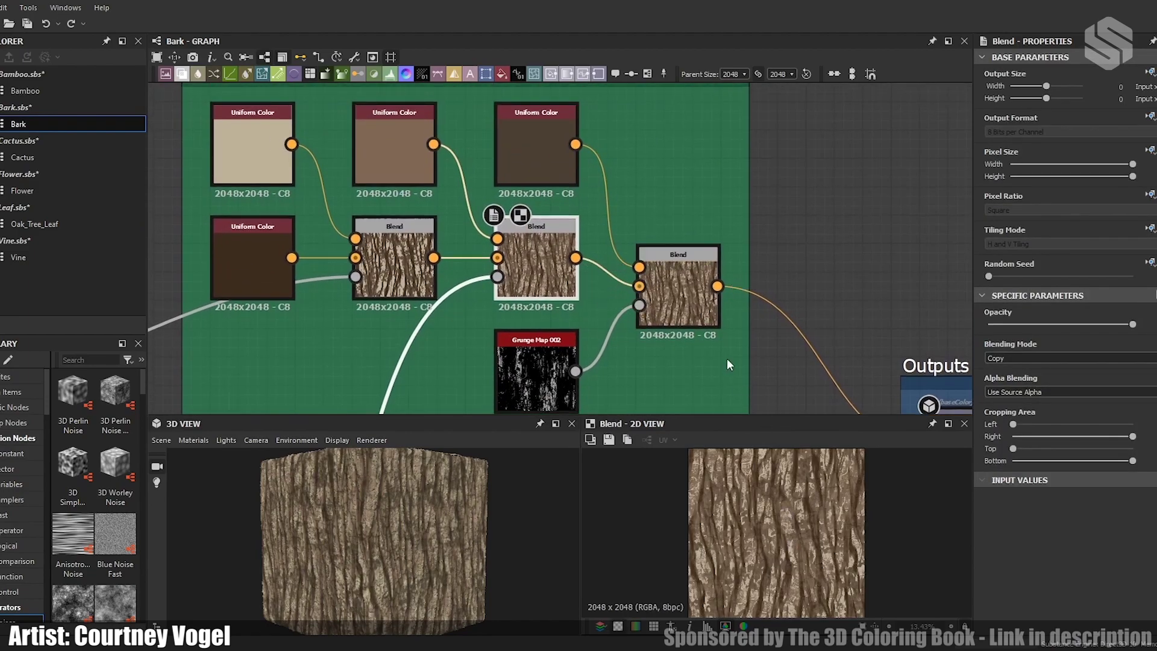
click(696, 295)
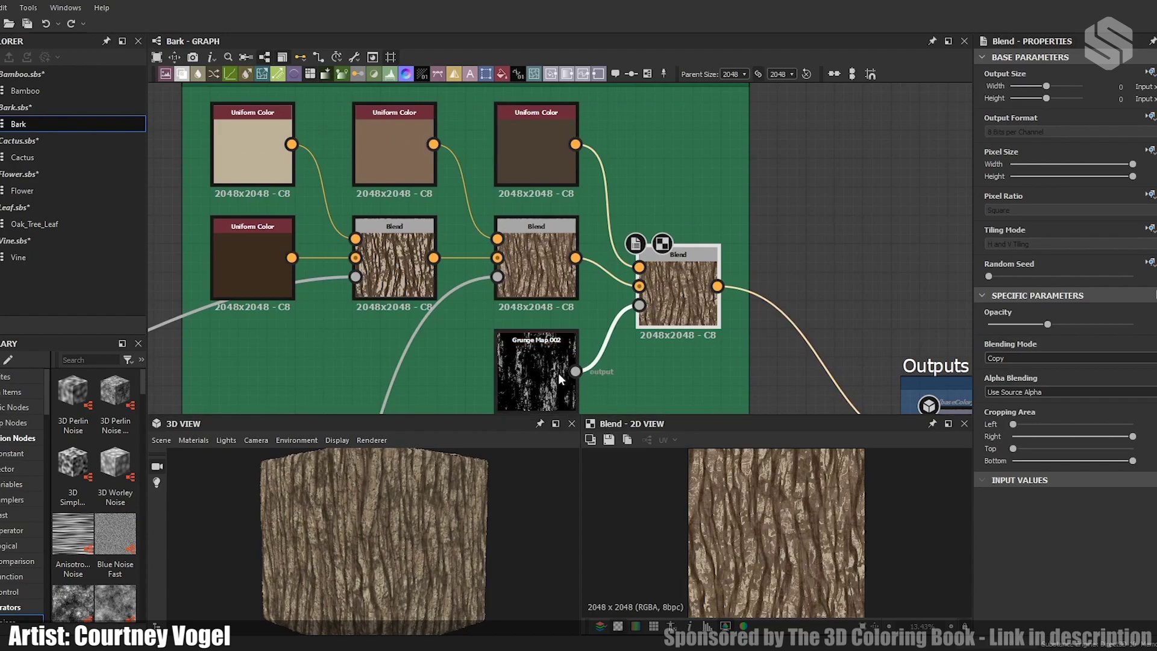
middle_drag(906, 292, 714, 148)
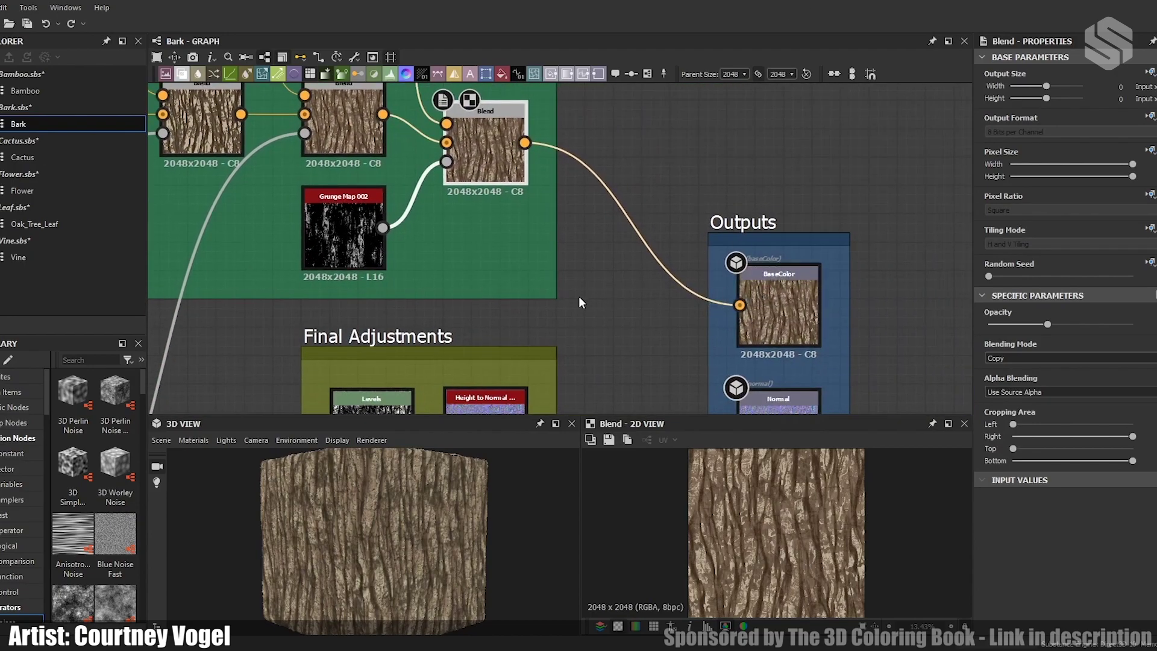
Step: Trace the final bark Blend into the Final Adjustments group and preview the Levels node feeding the AmbientOcclusion output
scroll(580, 302, down, 4)
middle_drag(600, 307, 648, 183)
scroll(478, 298, up, 4)
click(381, 290)
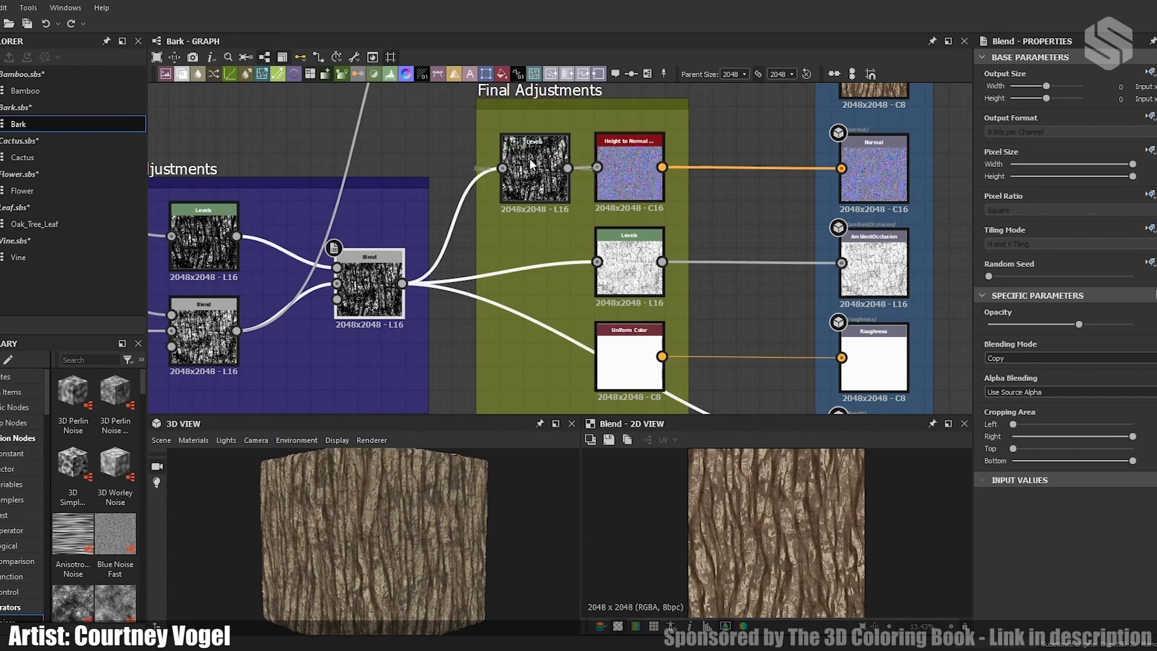
click(630, 258)
double_click(630, 258)
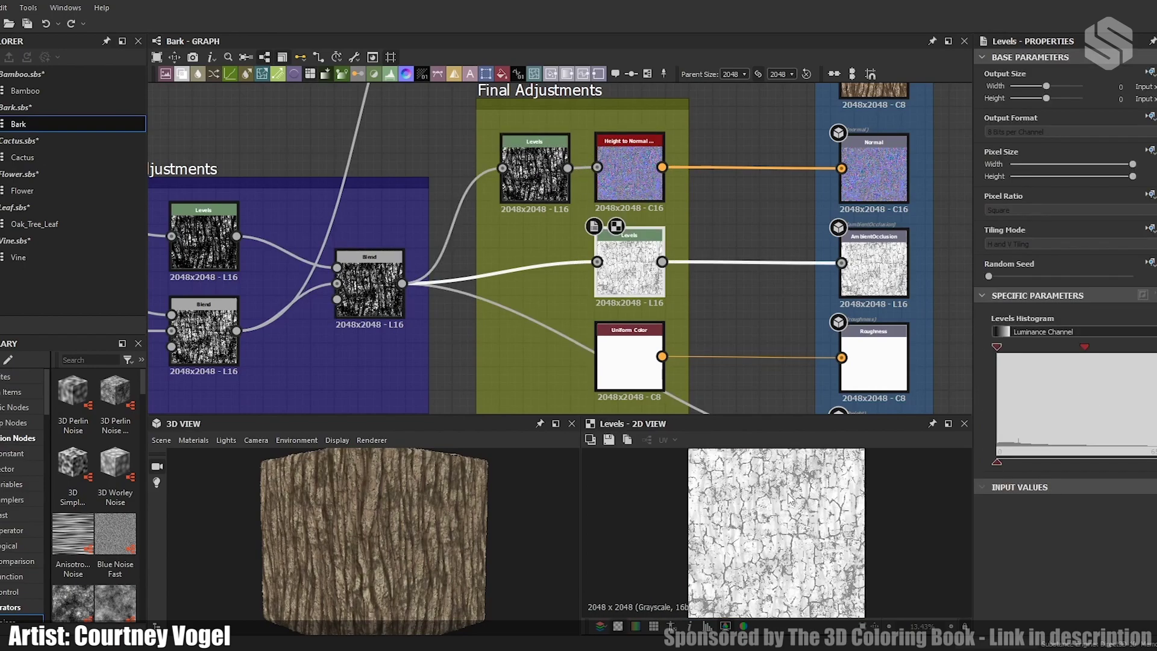
Step: Preview the Height output fed by the final bark Blend, and review the entire Bark graph
middle_drag(742, 307, 632, 240)
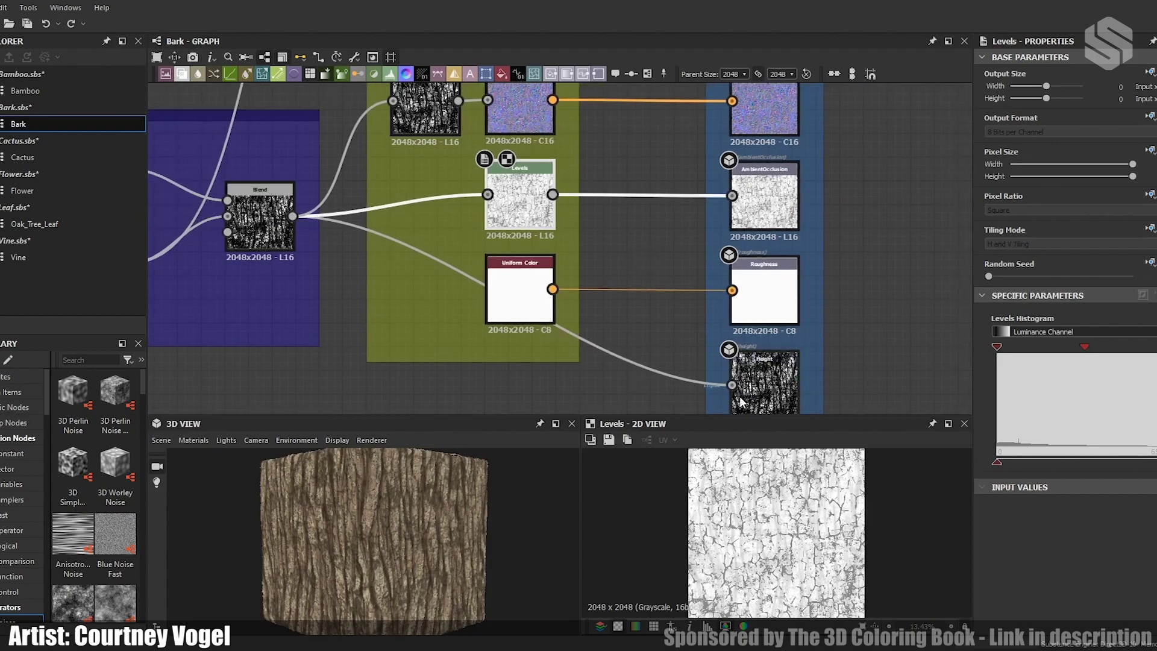
click(764, 379)
middle_drag(847, 323, 796, 273)
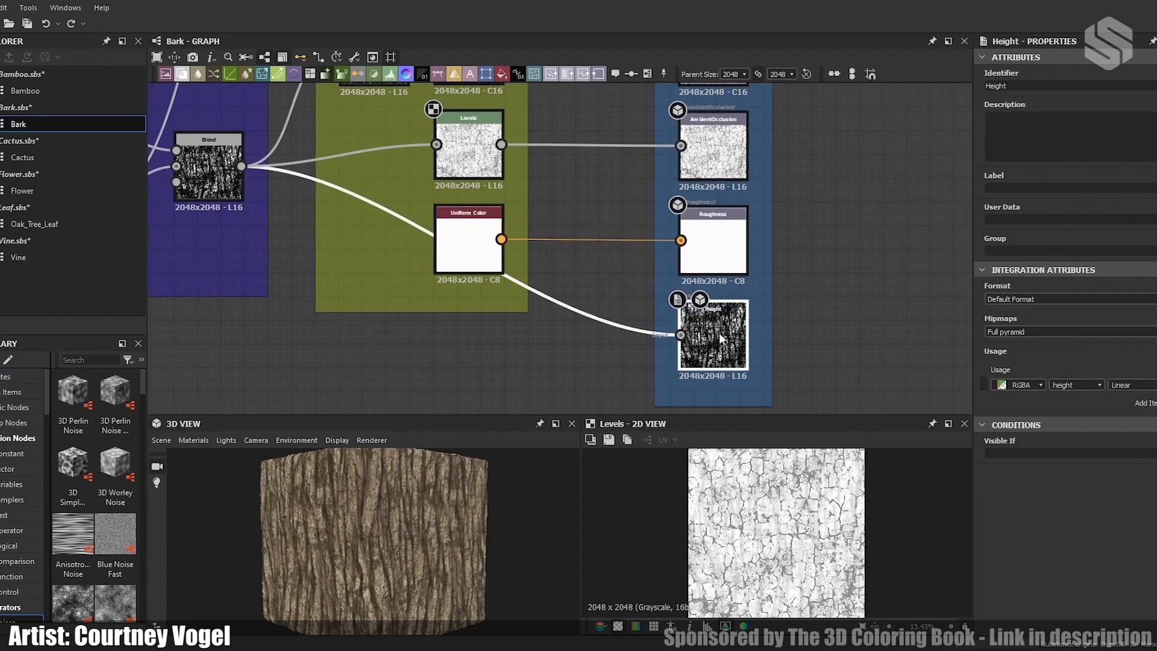
double_click(718, 333)
middle_drag(750, 230, 789, 412)
scroll(584, 232, down, 2)
scroll(583, 233, down, 2)
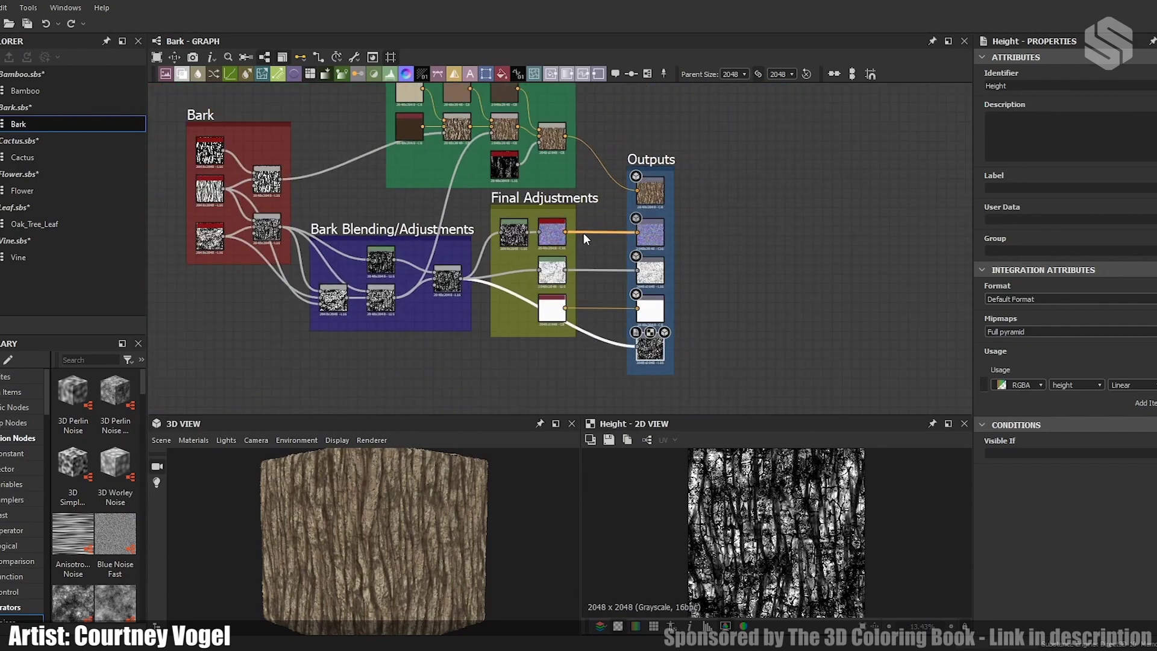
scroll(527, 225, down, 1)
middle_drag(532, 231, 645, 269)
scroll(645, 269, up, 1)
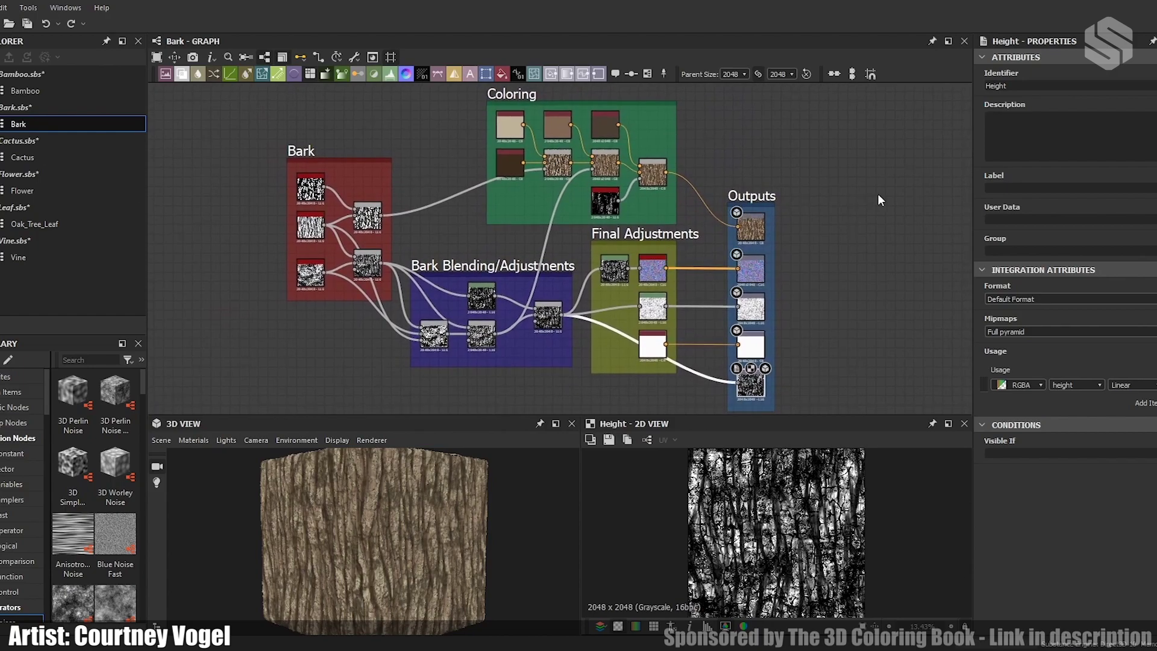
Step: Examine the cactus material on the 3D preview cube from several angles and up close
drag(450, 501, 361, 464)
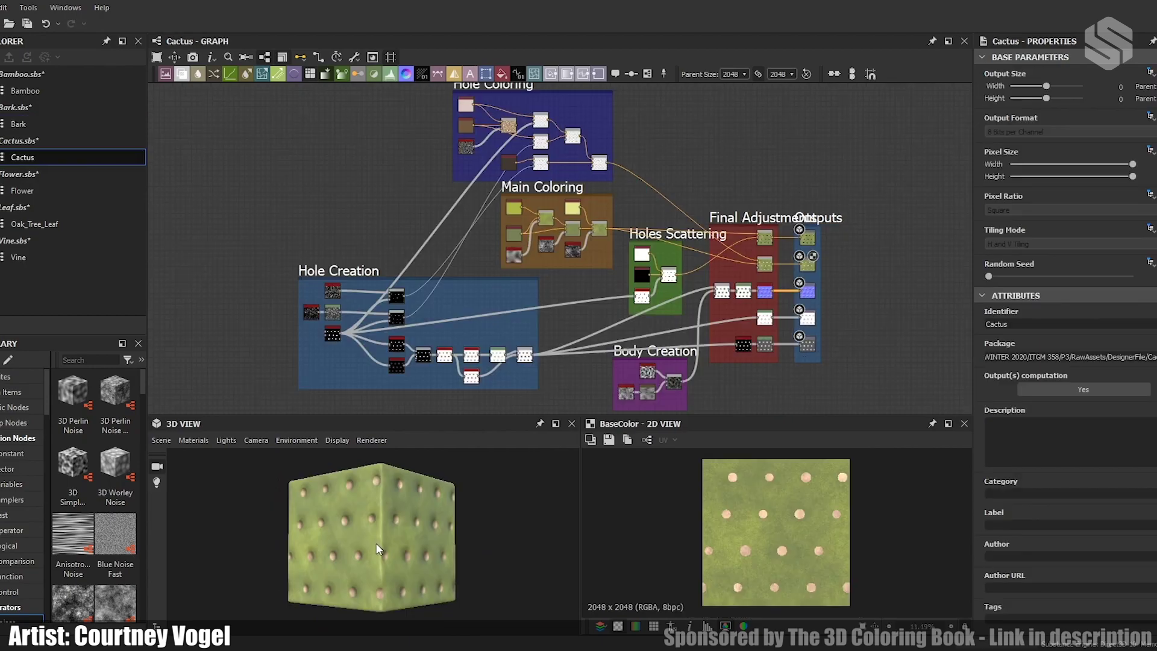
drag(374, 547, 897, 549)
drag(469, 538, 681, 526)
scroll(459, 545, up, 5)
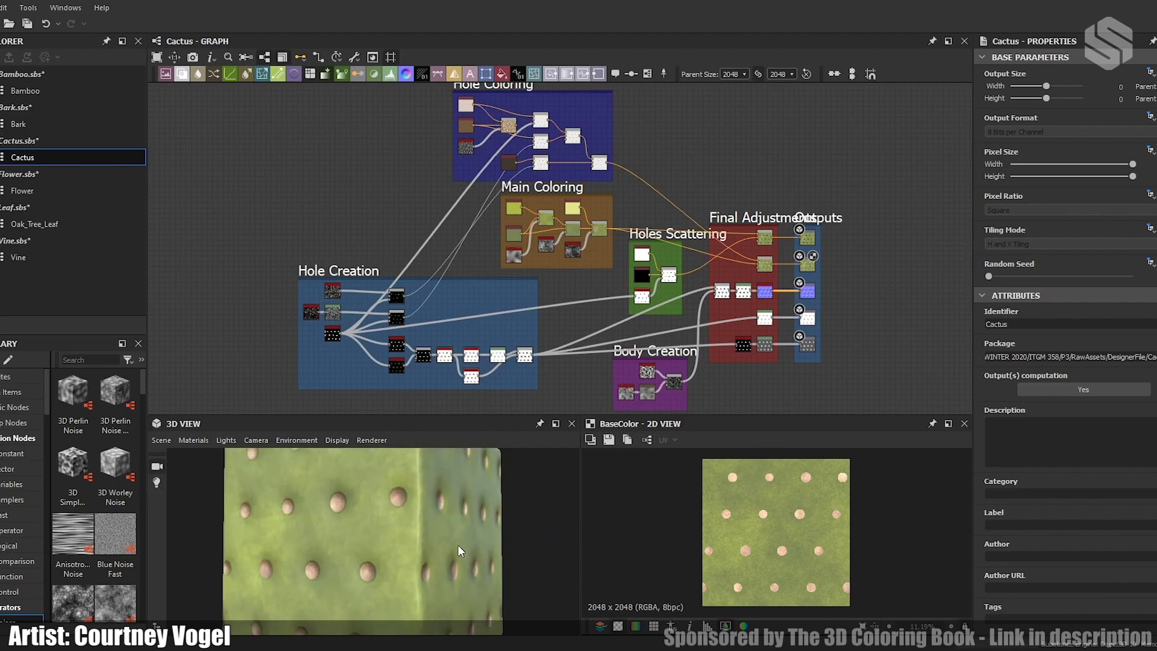
scroll(458, 545, down, 3)
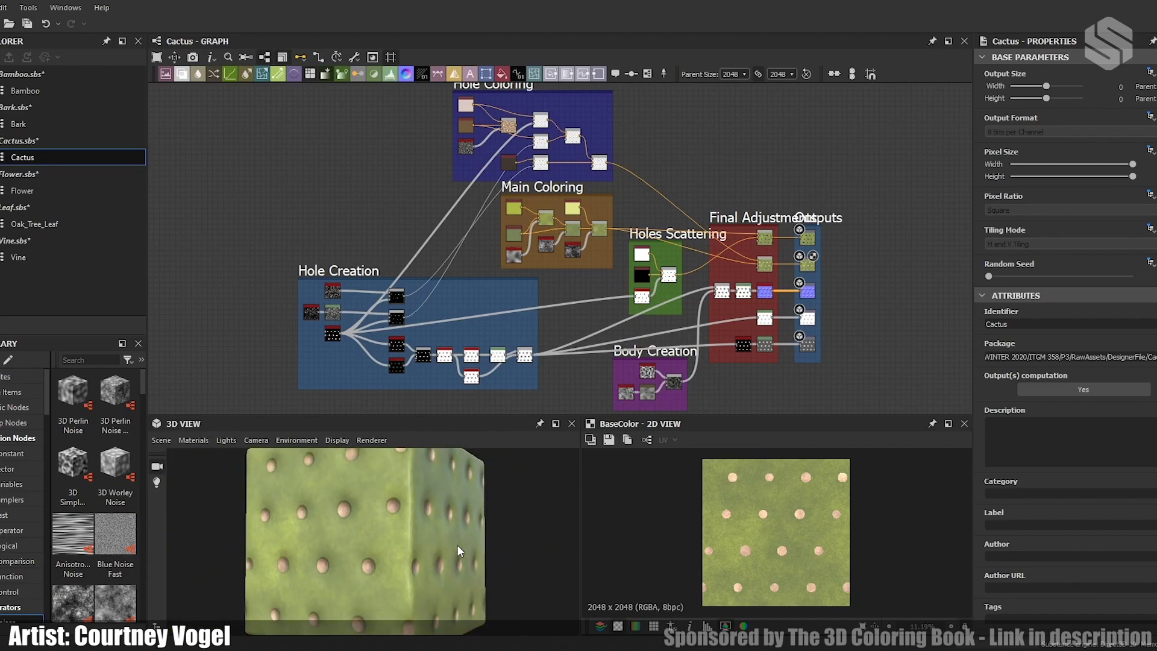
Step: Look over the cactus preview cube and the graph's Final Adjustments and Outputs groups
scroll(457, 545, down, 3)
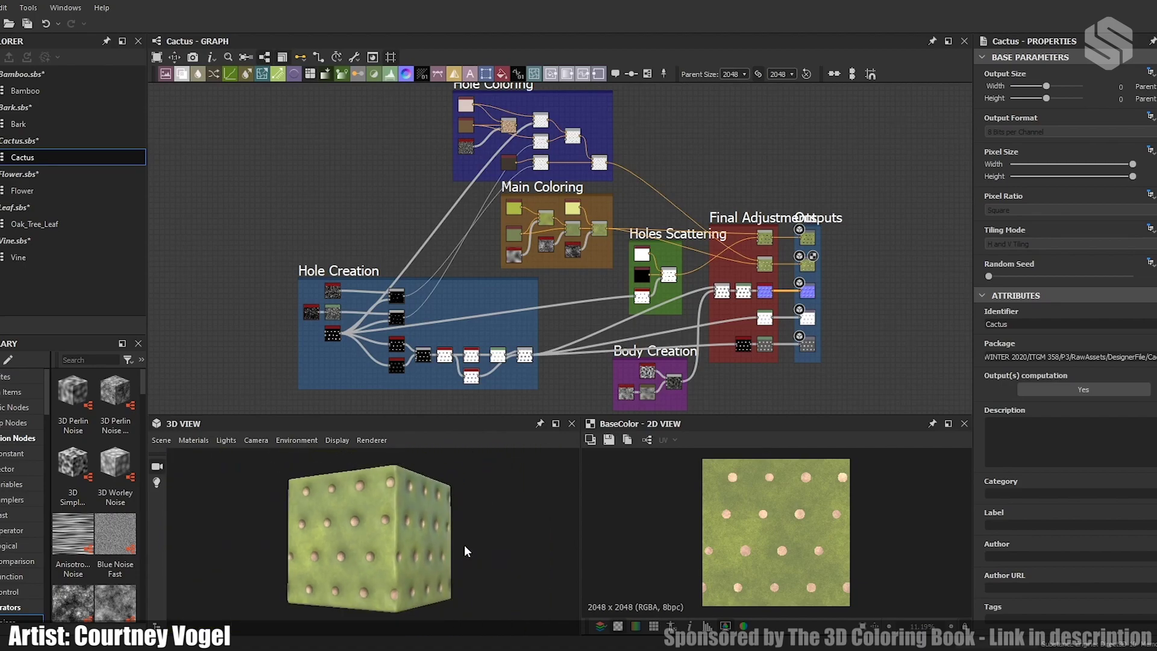
scroll(465, 547, up, 2)
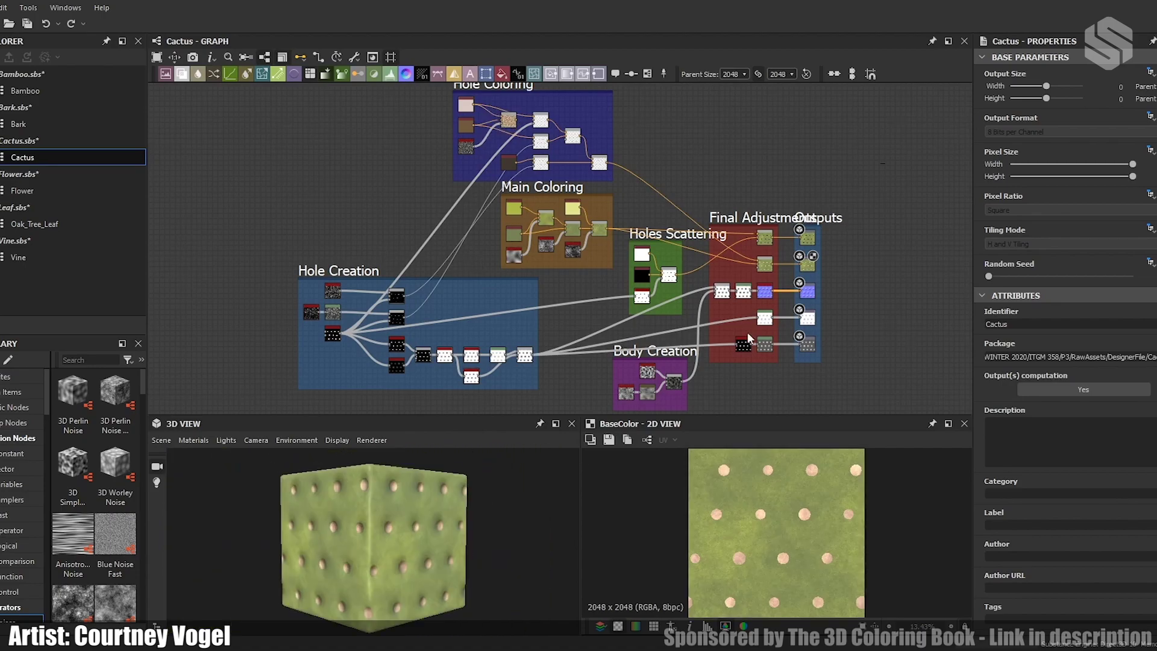
scroll(859, 343, up, 3)
scroll(783, 353, up, 2)
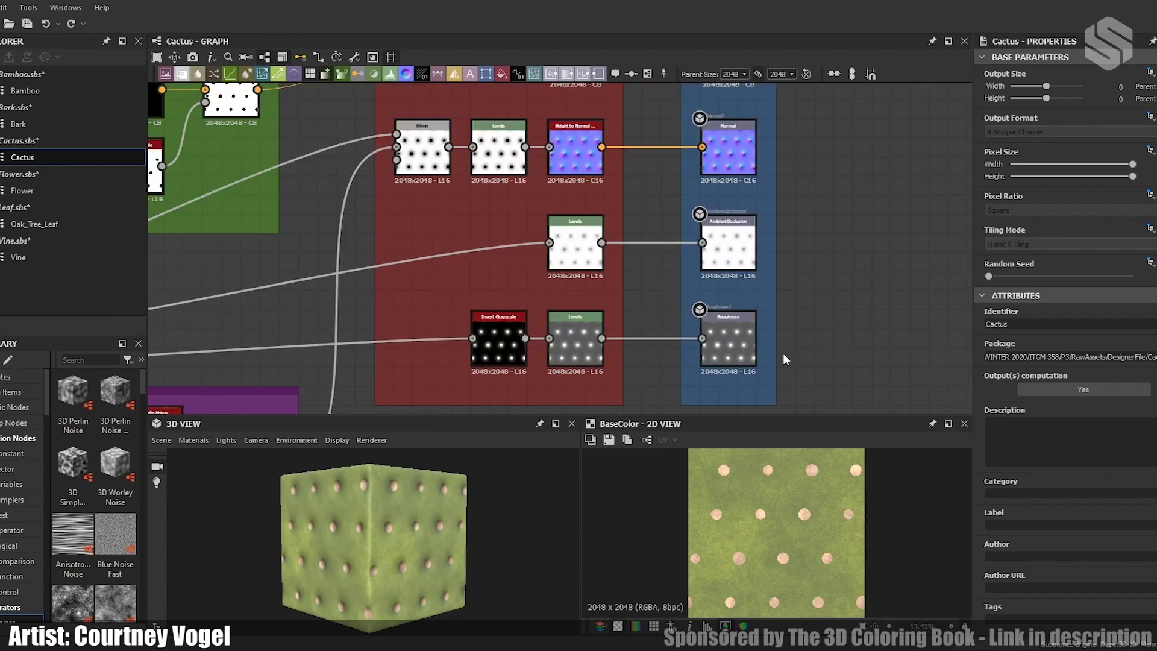
scroll(766, 171, down, 5)
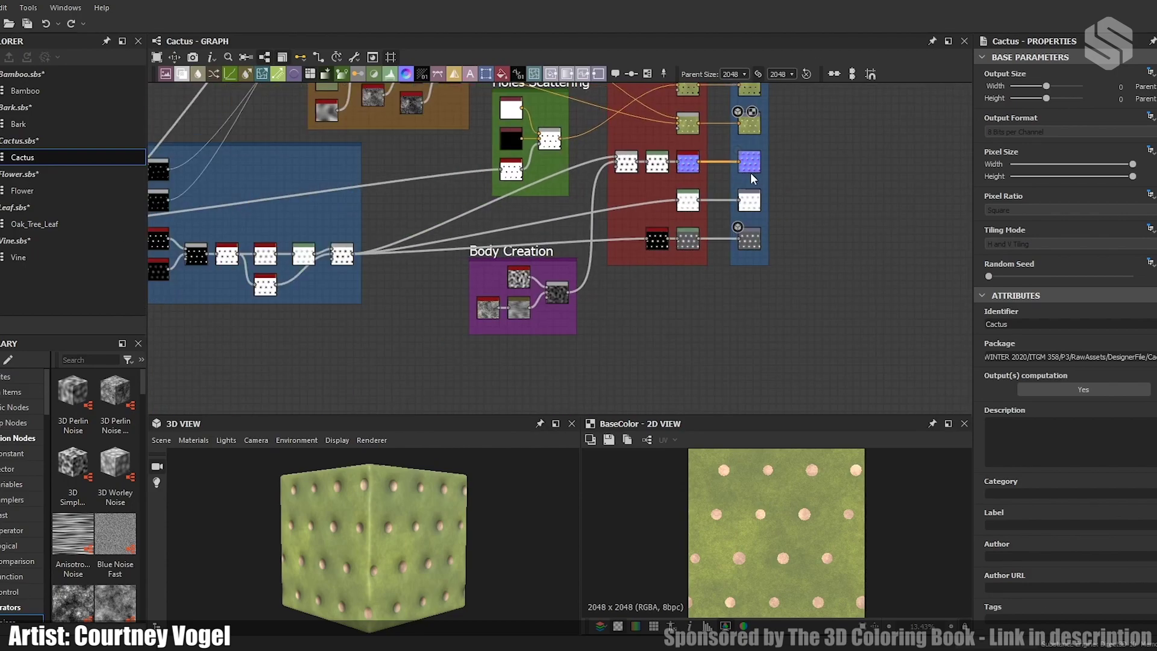
Step: Preview the Tile Generator node in the Hole Creation group
middle_drag(475, 140, 697, 261)
middle_drag(335, 240, 532, 160)
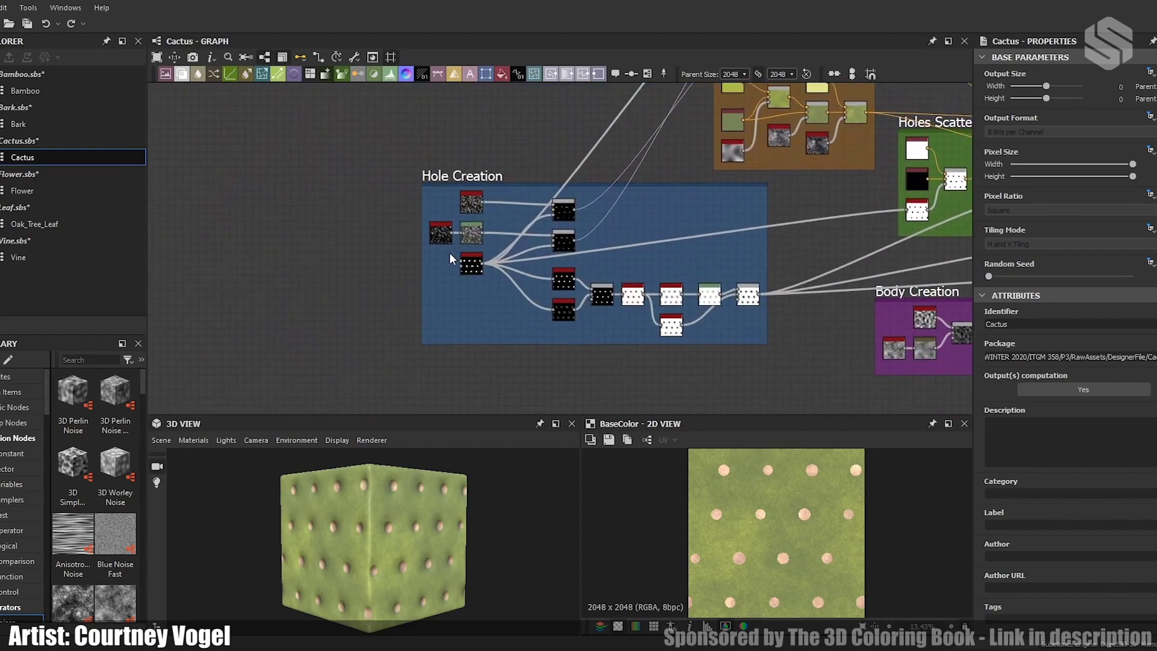
scroll(429, 255, up, 5)
mouse_move(535, 182)
middle_down()
mouse_move(556, 208)
mouse_move(552, 194)
middle_up()
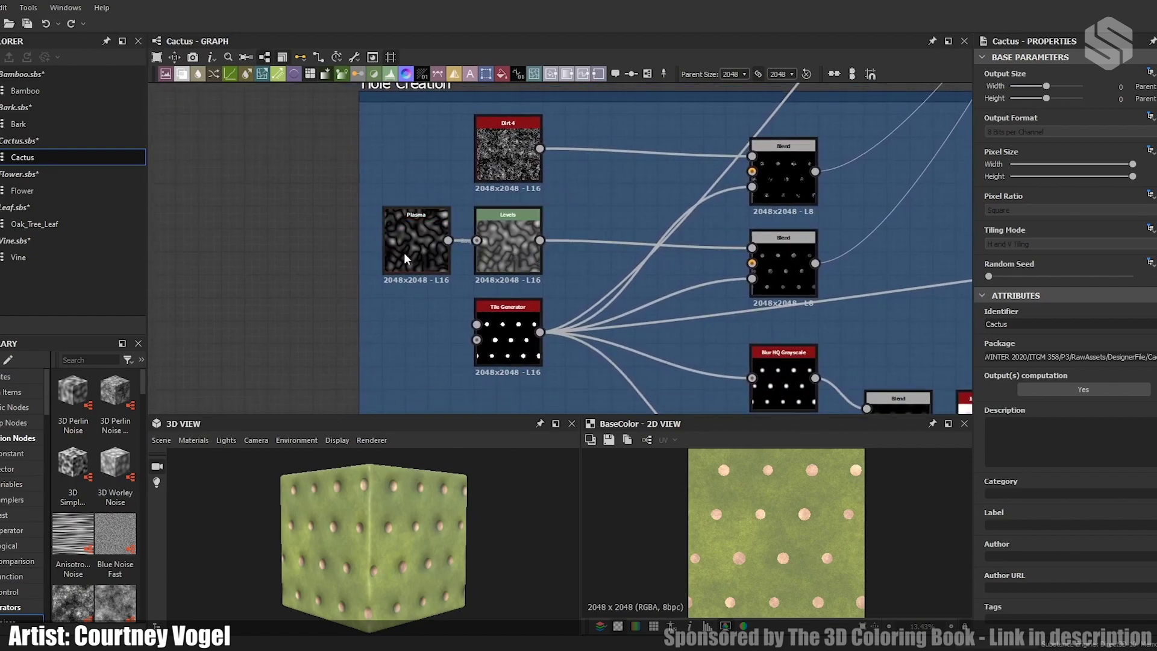
click(509, 332)
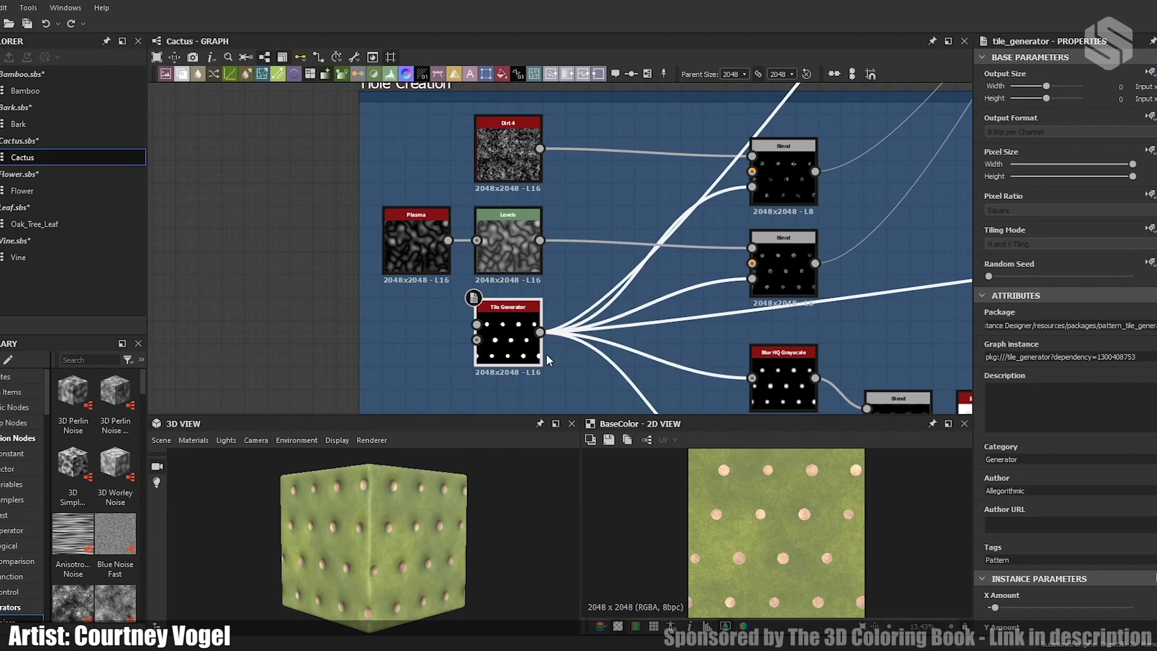
double_click(504, 342)
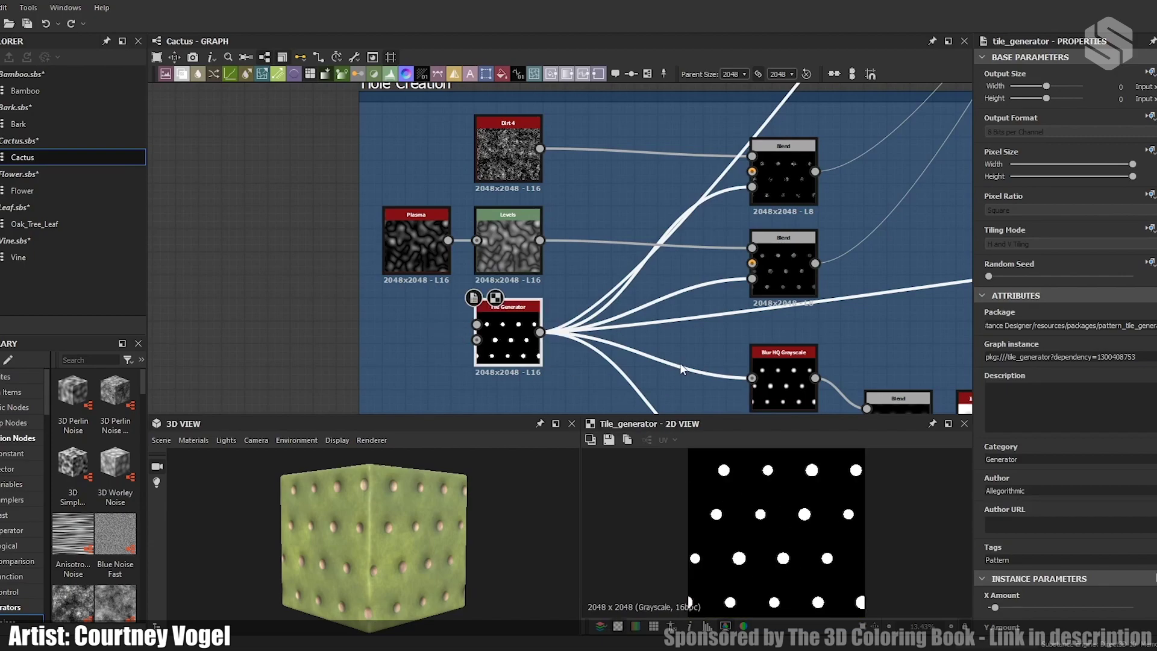
Step: Preview the two Blend nodes that combine the Dirt 4 and Plasma textures with the Tile Generator pattern
scroll(796, 512, down, 1)
middle_drag(878, 228, 684, 225)
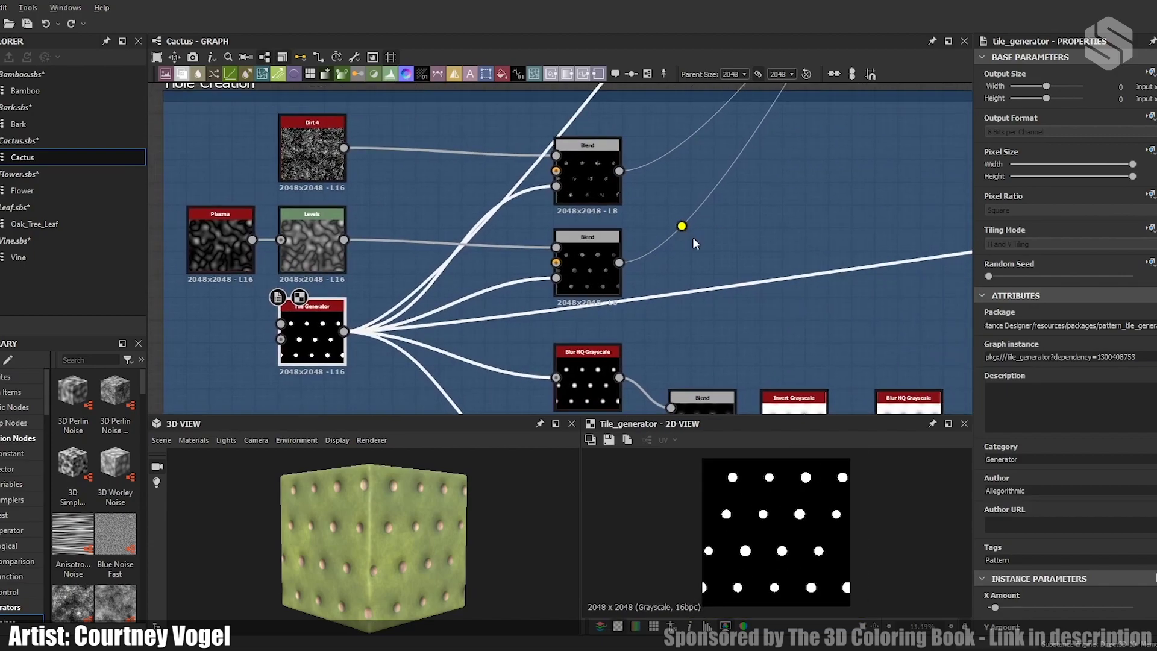
click(591, 173)
double_click(591, 175)
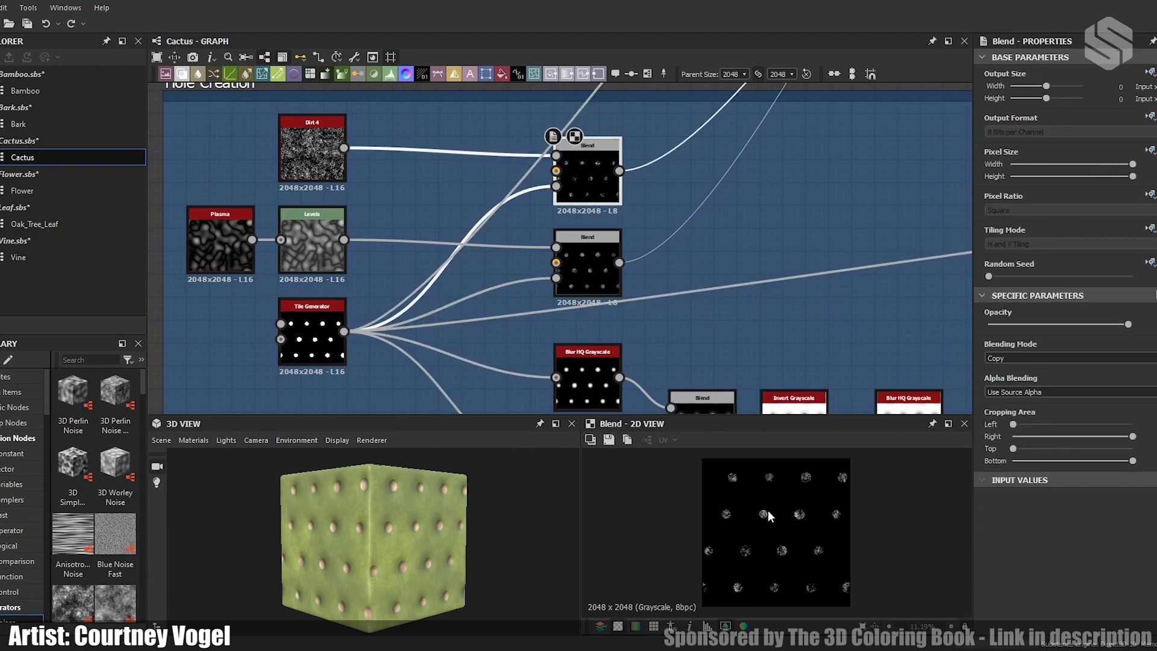
double_click(584, 266)
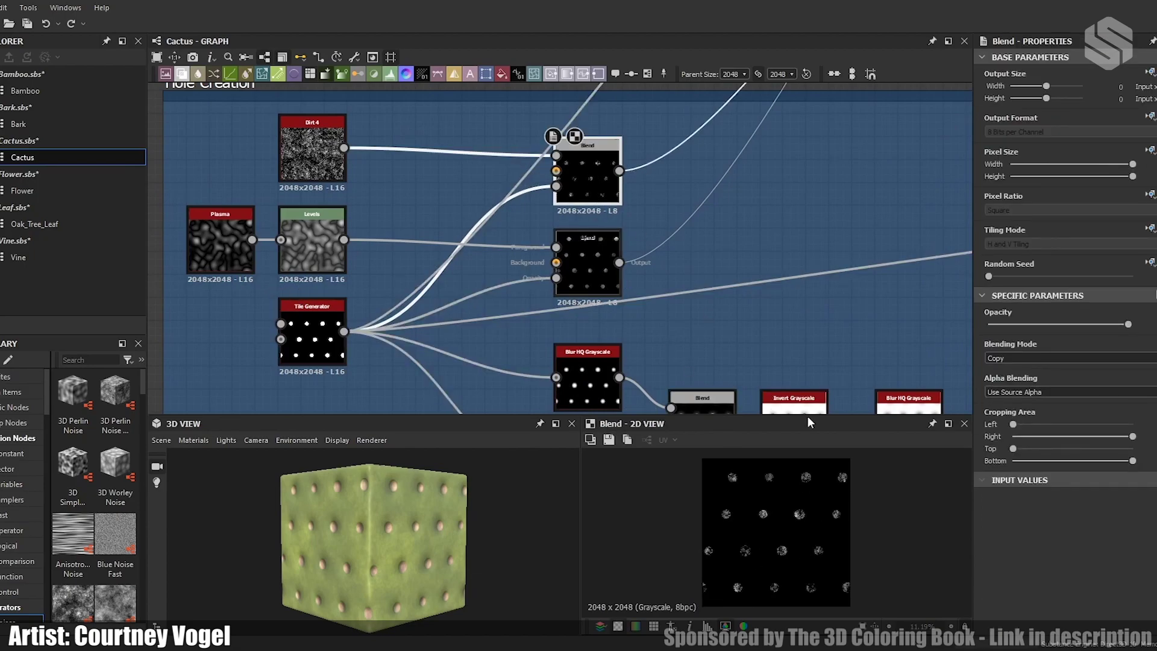
Step: Preview the lower Blur HQ Grayscale, the Blend combining both blurs, and the final Blend of the Hole Creation group
scroll(674, 302, down, 1)
middle_drag(762, 318, 598, 220)
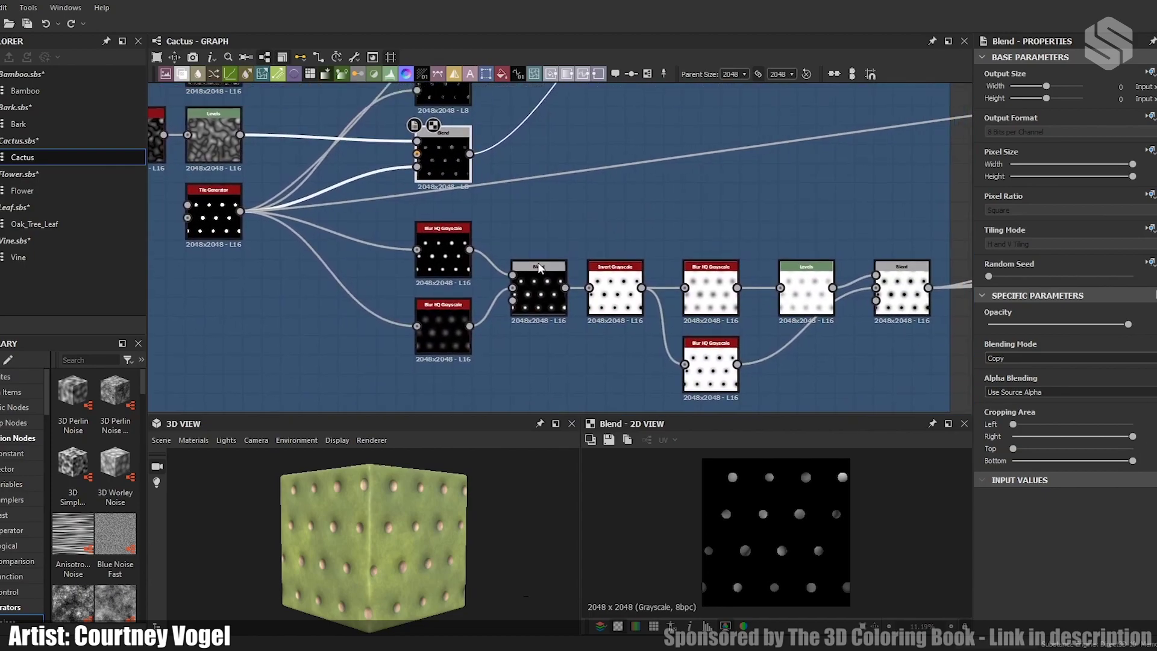
double_click(447, 317)
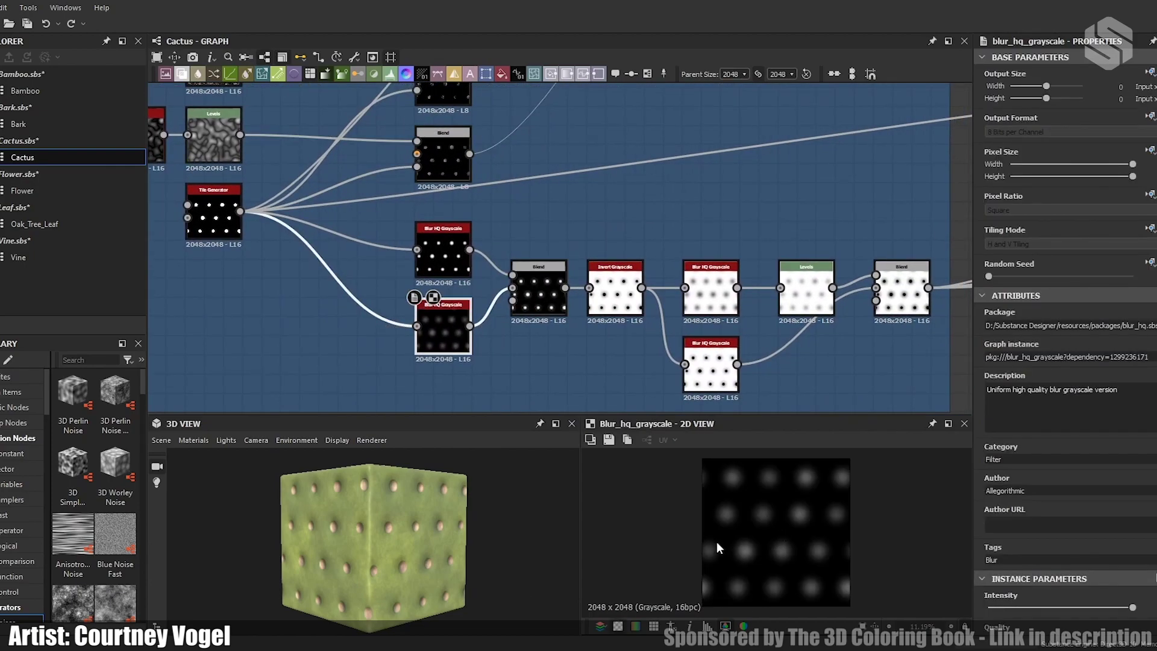
double_click(538, 291)
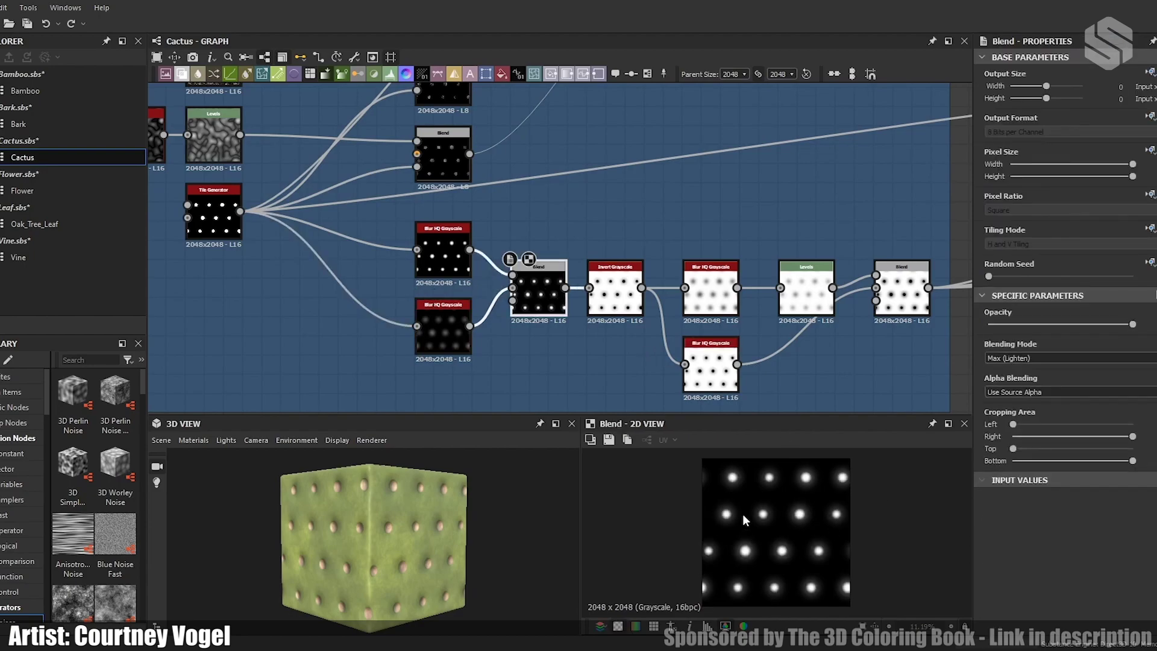
middle_drag(620, 350, 391, 322)
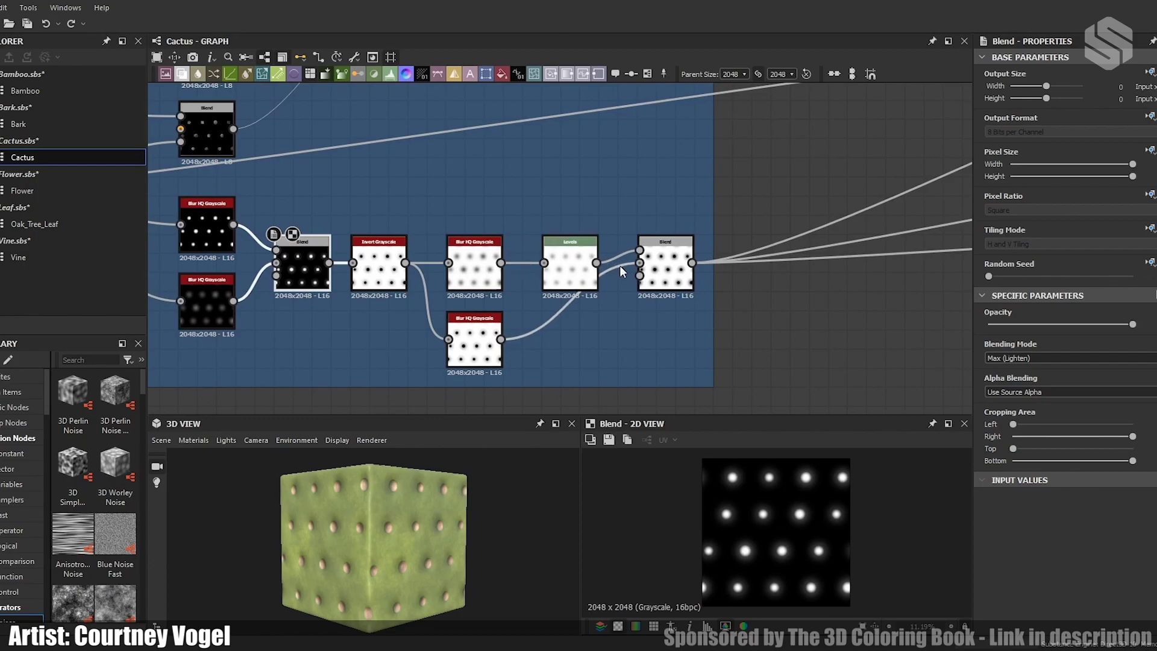
double_click(665, 271)
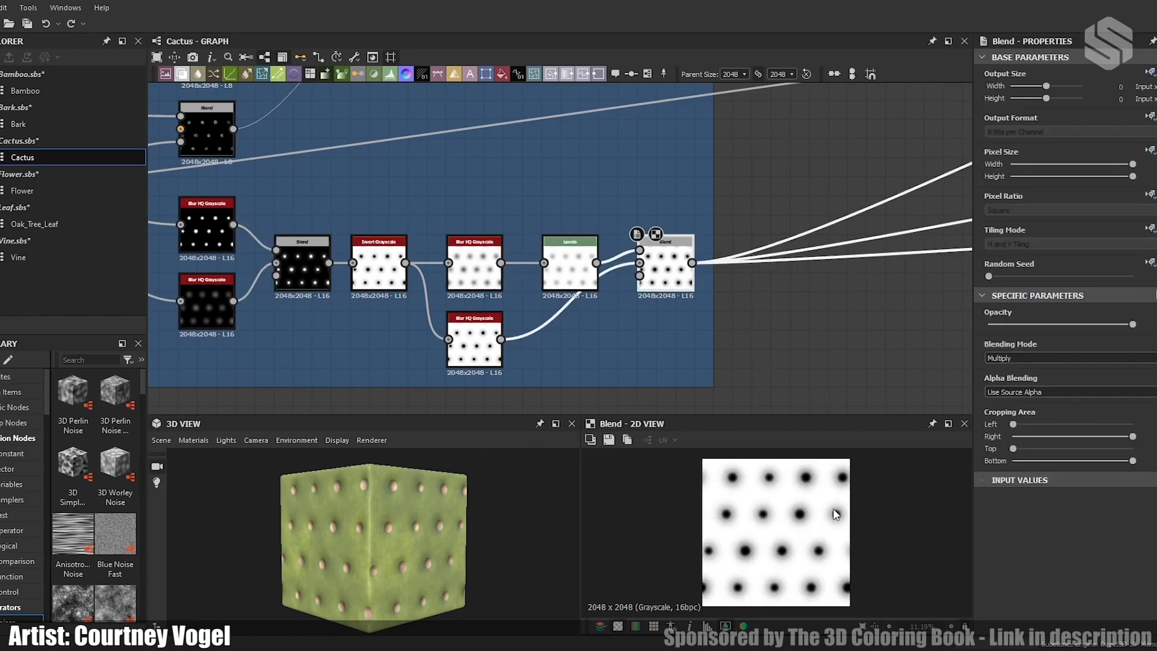
Step: Trace the final Hole Creation Blend into the Final Adjustments group and preview the Height to Normal node feeding the Normal output
middle_drag(745, 190, 785, 311)
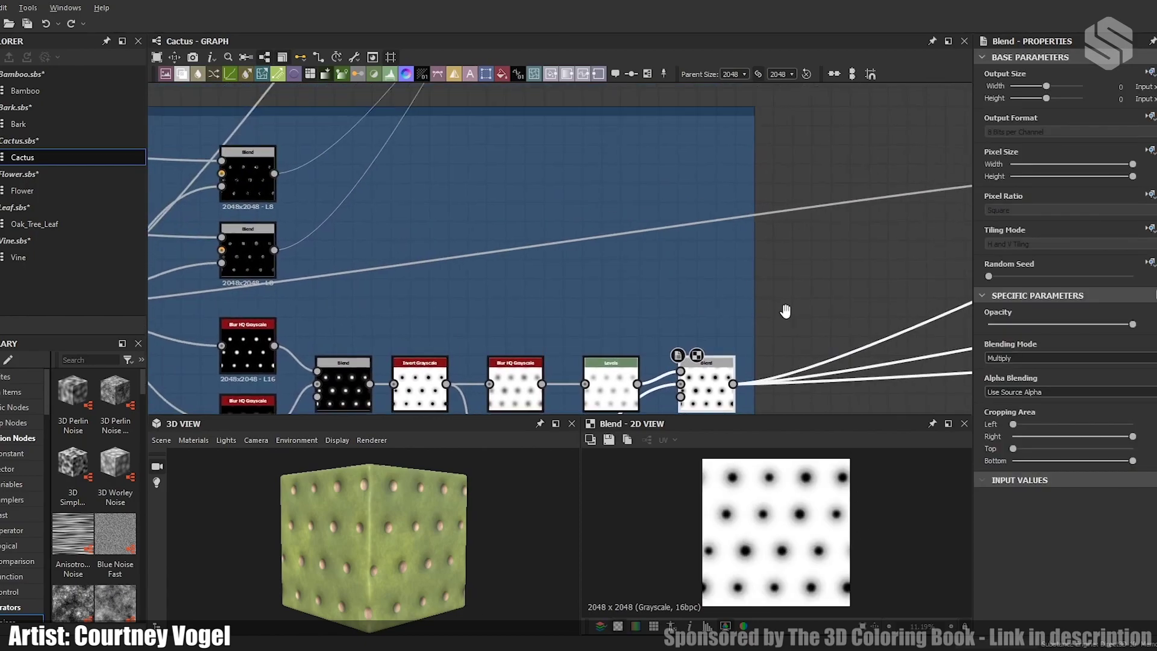
scroll(565, 194, down, 2)
scroll(669, 228, up, 3)
scroll(662, 231, down, 3)
middle_drag(662, 237, 290, 240)
middle_drag(783, 220, 616, 224)
scroll(625, 211, up, 2)
click(422, 150)
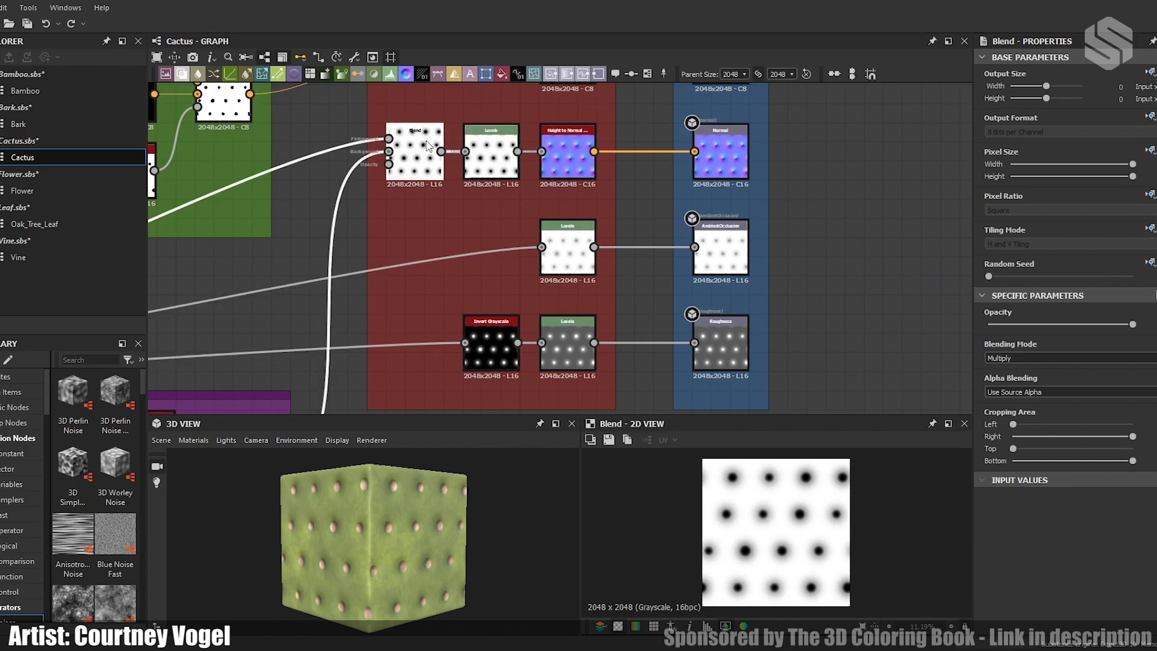
click(565, 158)
double_click(564, 157)
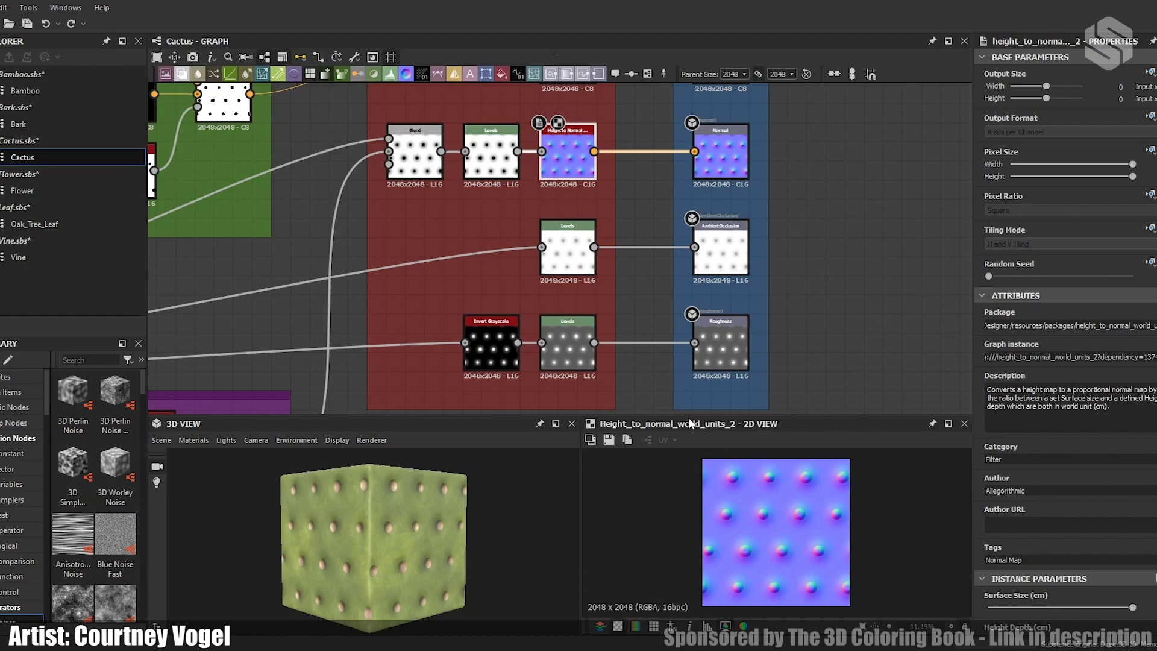
Step: Preview the Levels nodes feeding the AmbientOcclusion and Roughness outputs
double_click(567, 252)
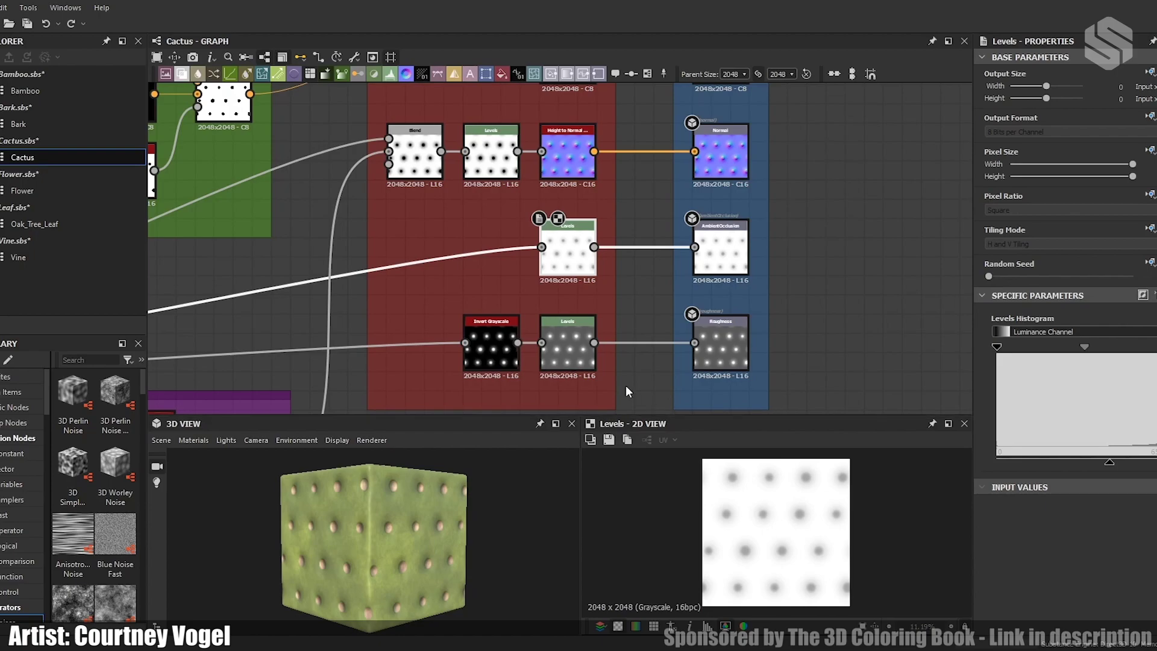
double_click(560, 350)
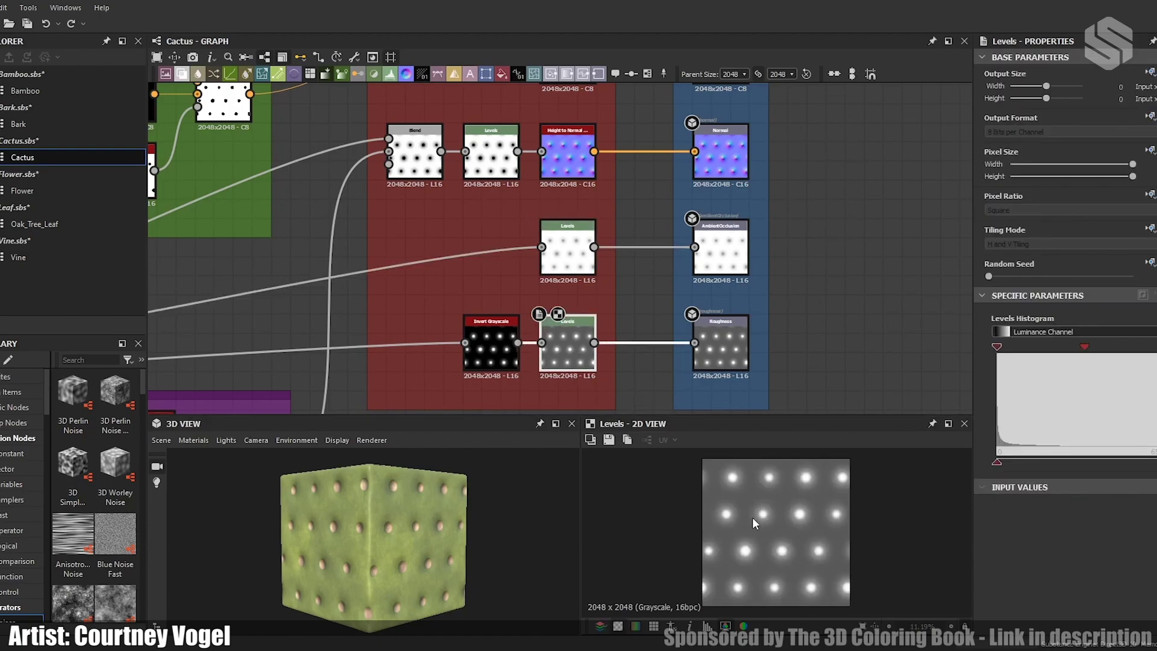
scroll(562, 310, up, 1)
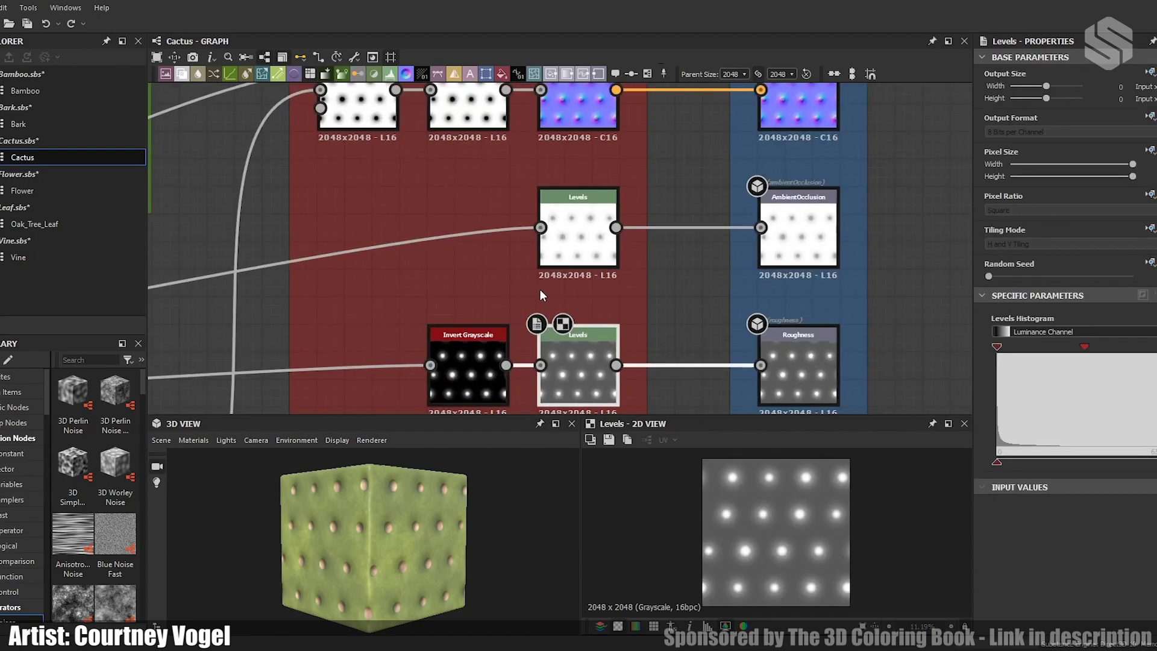
Step: Preview the Body Creation group's Blend node and follow it to the Blend ahead of the Normal output in Final Adjustments
scroll(540, 289, down, 3)
middle_drag(526, 291, 373, 291)
scroll(326, 291, up, 1)
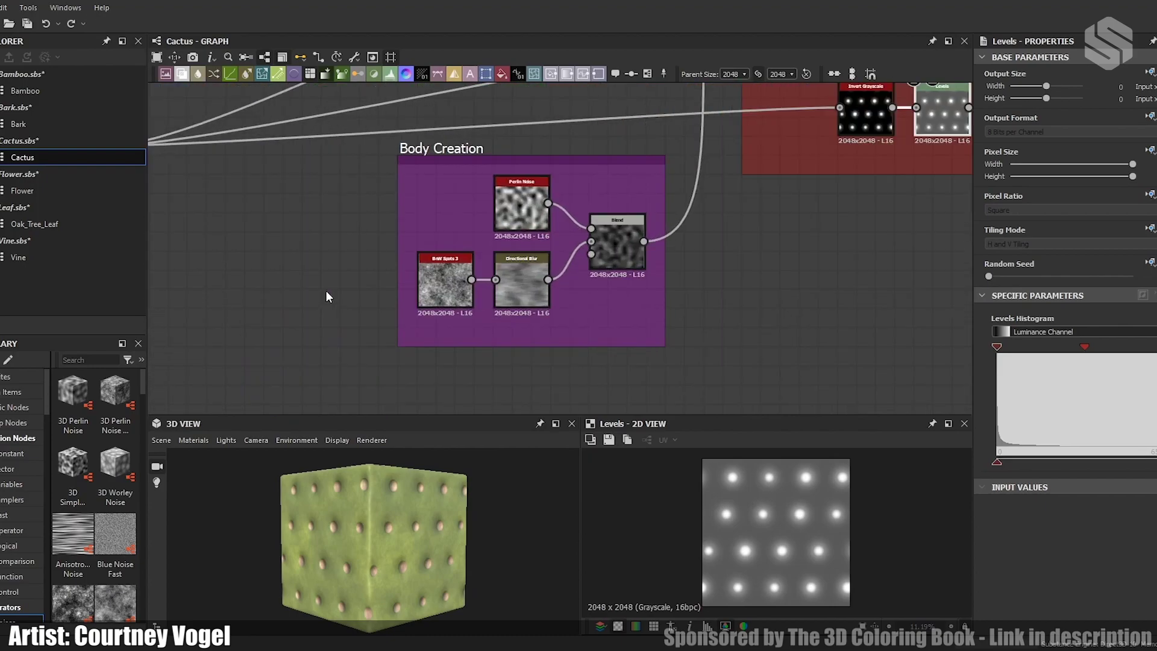
scroll(621, 292, up, 1)
middle_drag(511, 193, 511, 238)
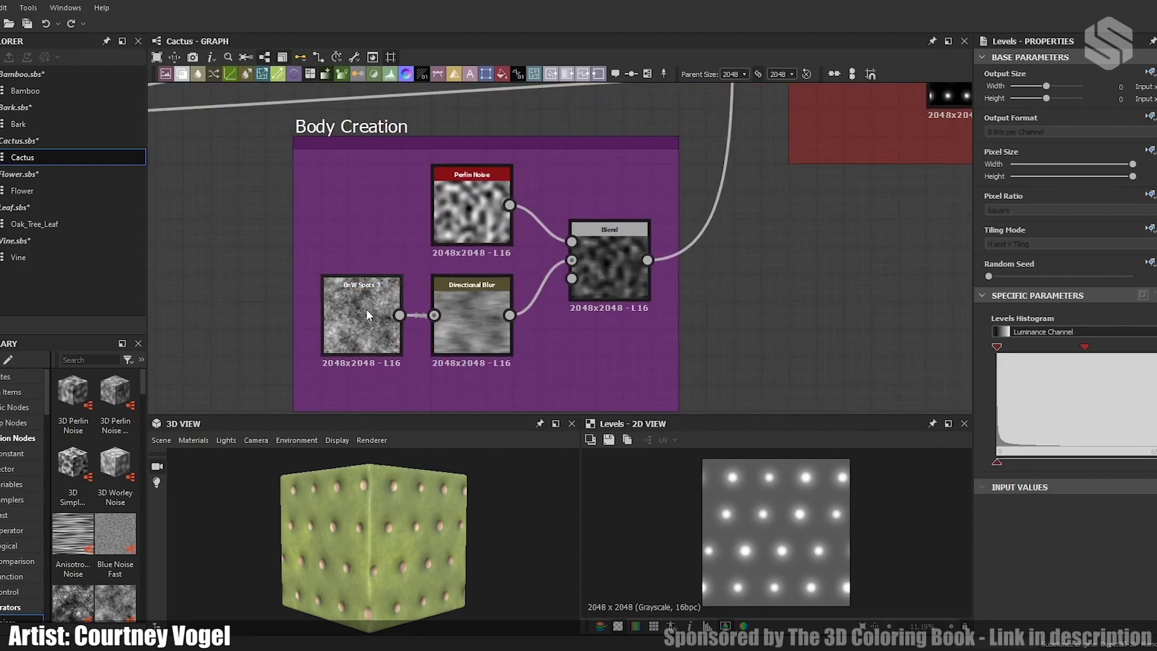
click(602, 258)
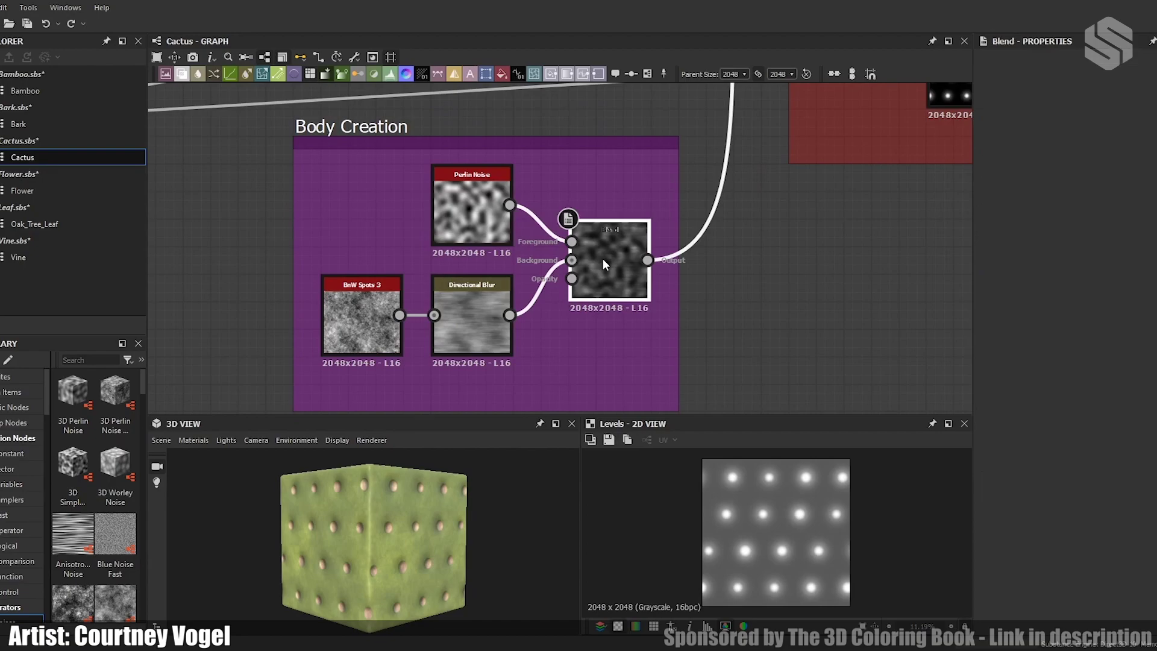
scroll(696, 245, down, 3)
middle_drag(696, 245, 594, 260)
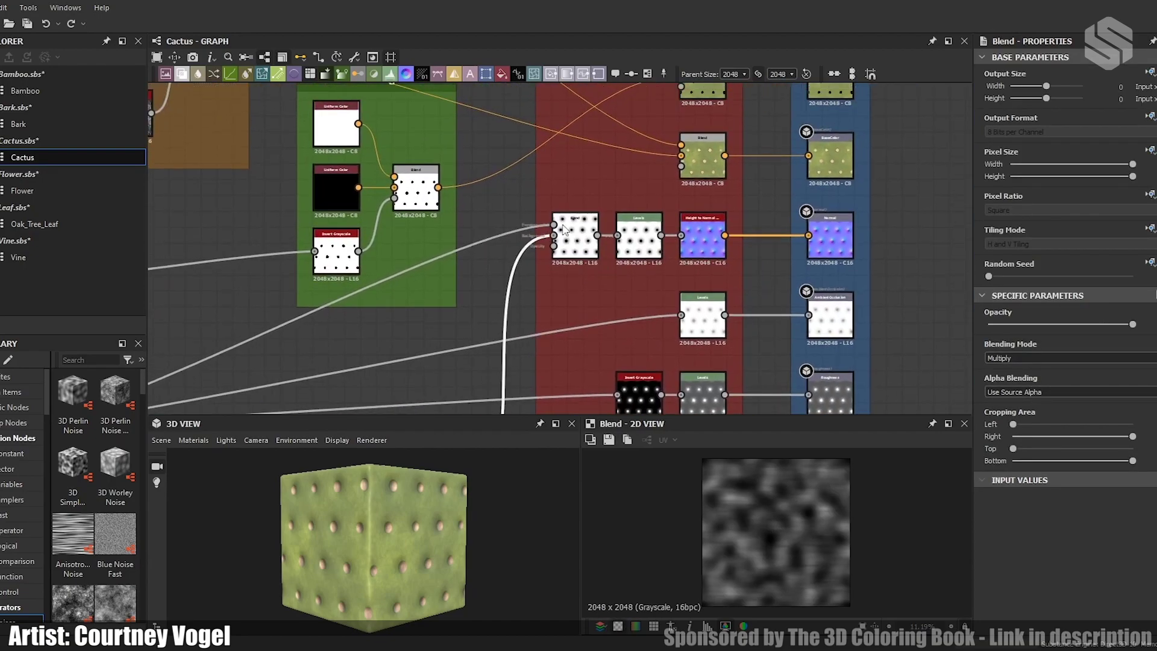
Step: Inspect the Holes Scattering group's Invert Grayscale and Blend nodes, and preview the Final Adjustments Blend feeding the Scattering output
middle_drag(259, 90, 463, 135)
scroll(536, 250, up, 1)
click(510, 315)
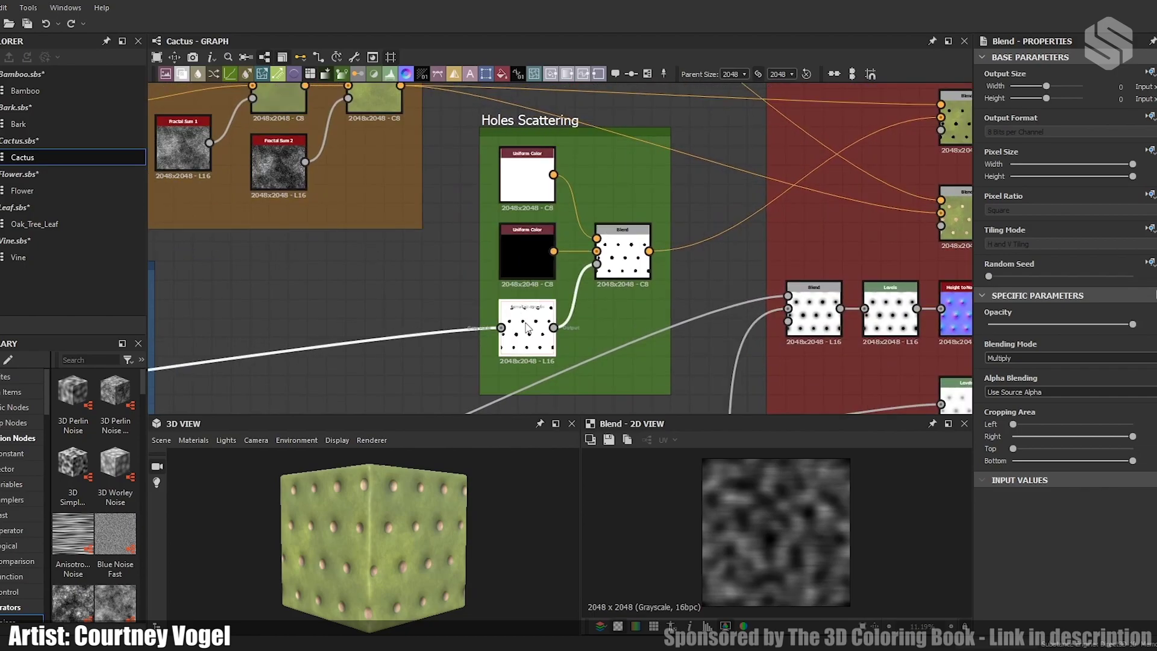
click(630, 274)
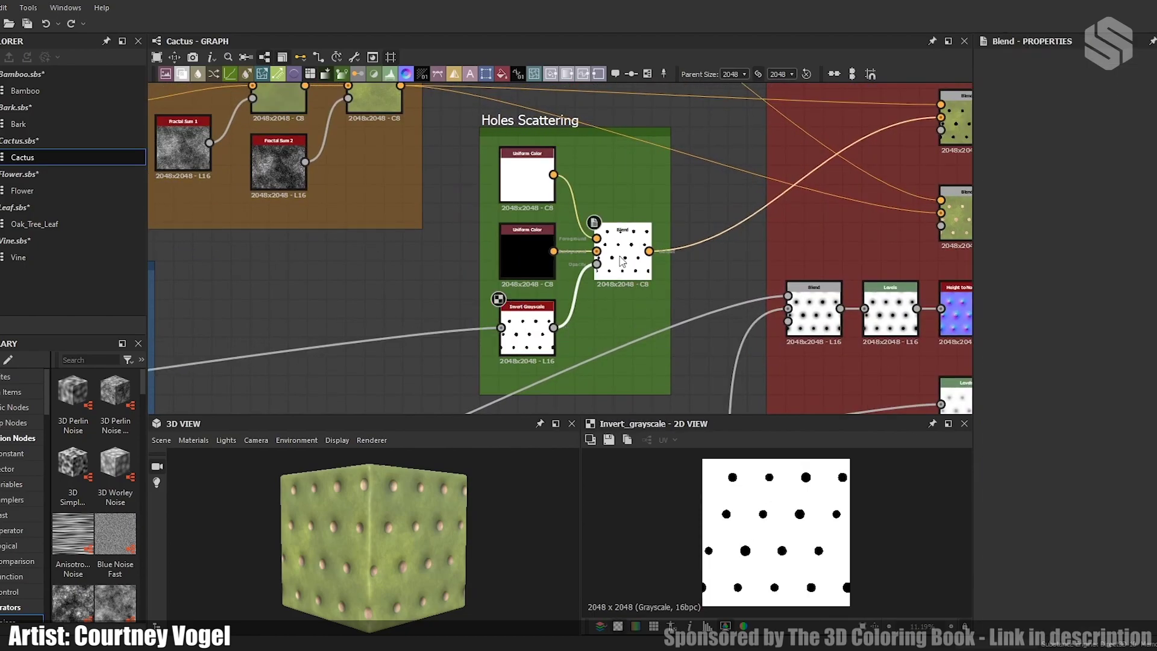
middle_drag(943, 122, 622, 207)
click(630, 207)
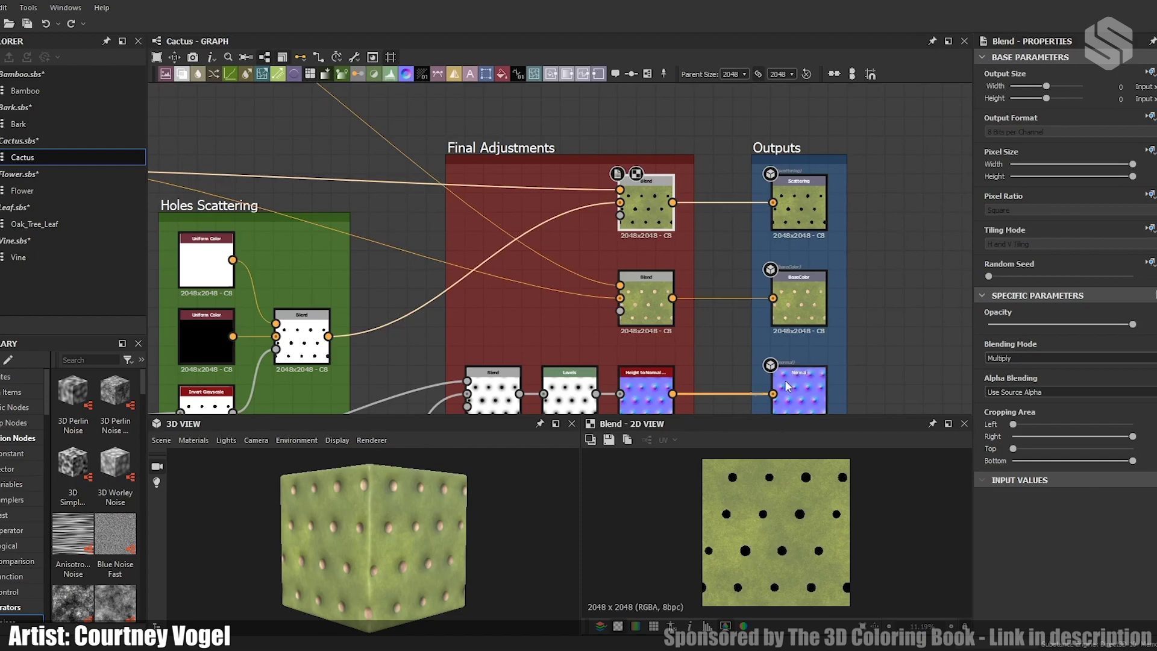
Step: Preview the Perlin Noise node and the second and last Blend nodes in the Main Coloring group
middle_drag(297, 261, 555, 321)
middle_drag(286, 198, 499, 217)
middle_drag(289, 208, 419, 187)
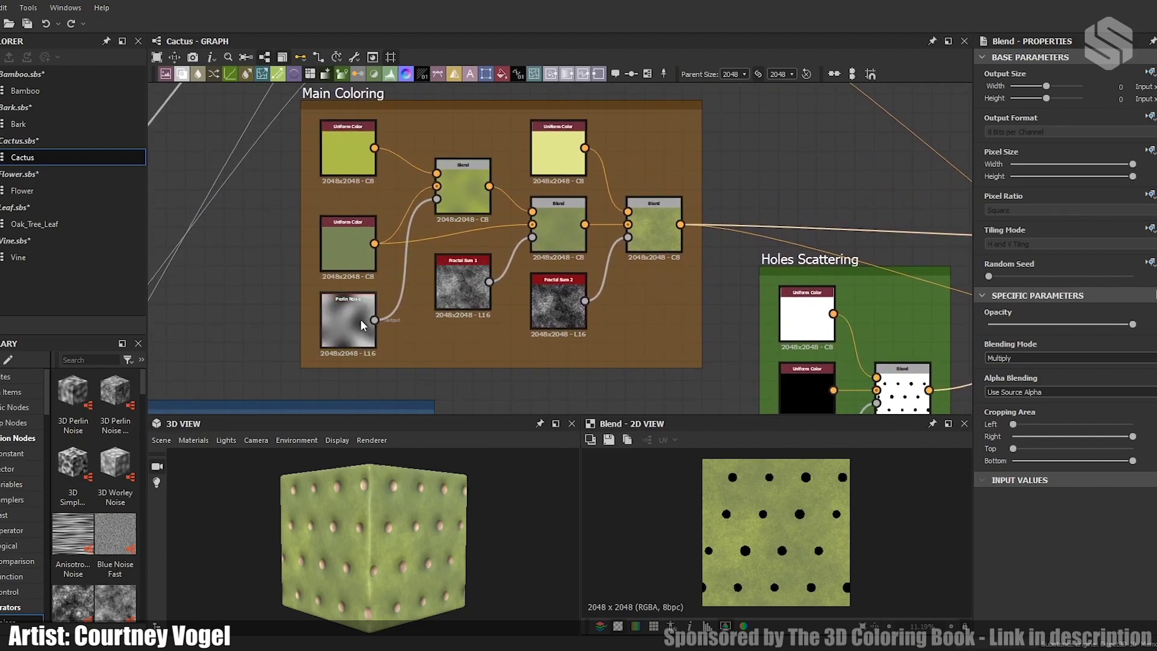
double_click(364, 326)
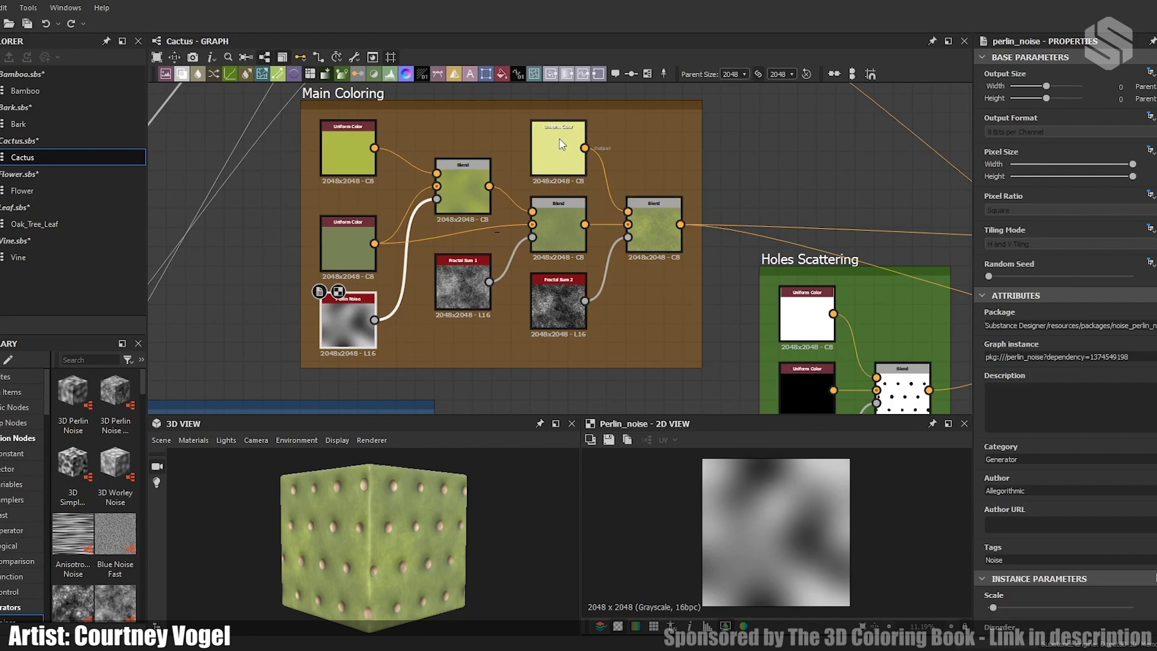
double_click(553, 218)
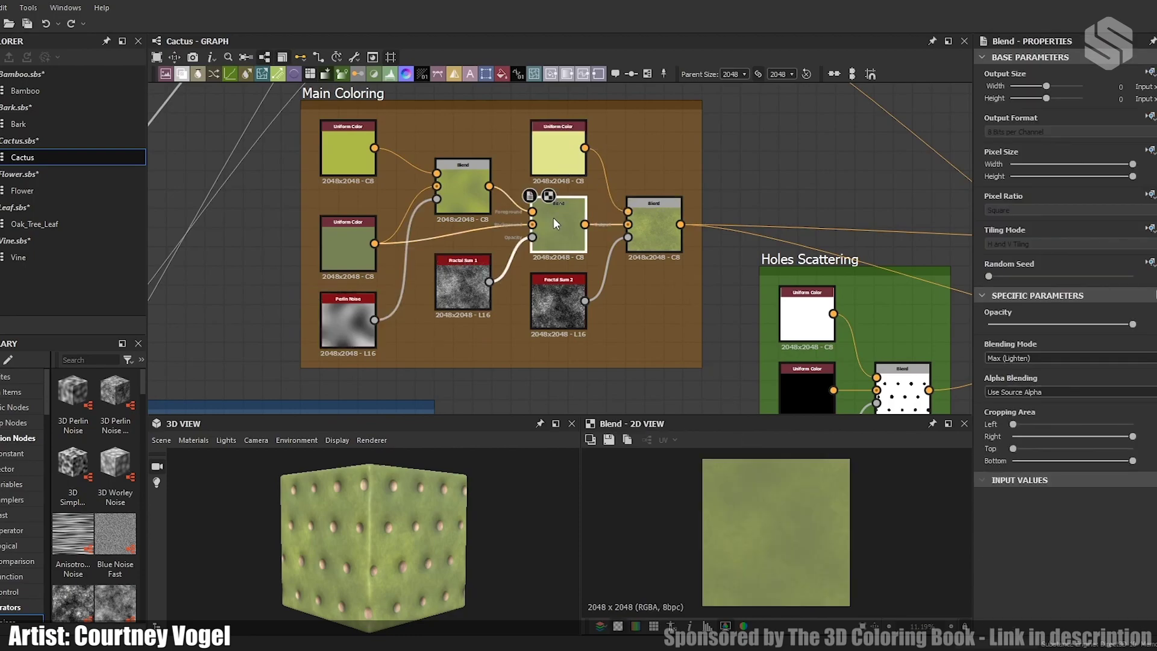
double_click(667, 229)
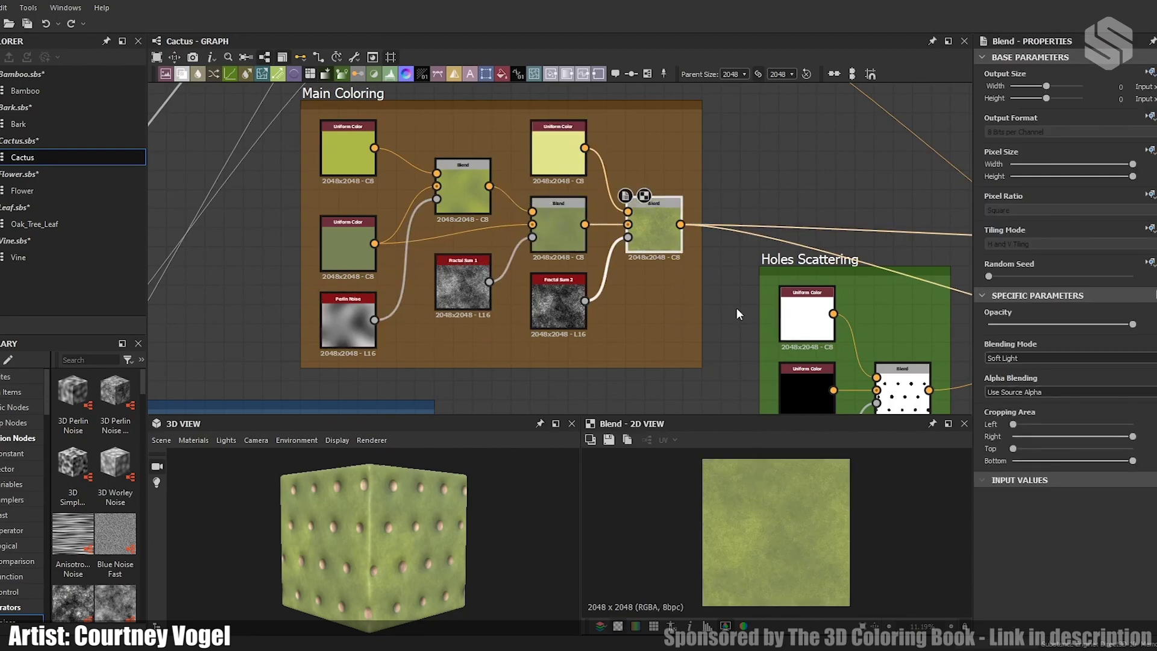
Step: Preview the Blend feeding the BaseColor output and trace its other color input back to the Hole Coloring group
middle_drag(893, 248, 363, 182)
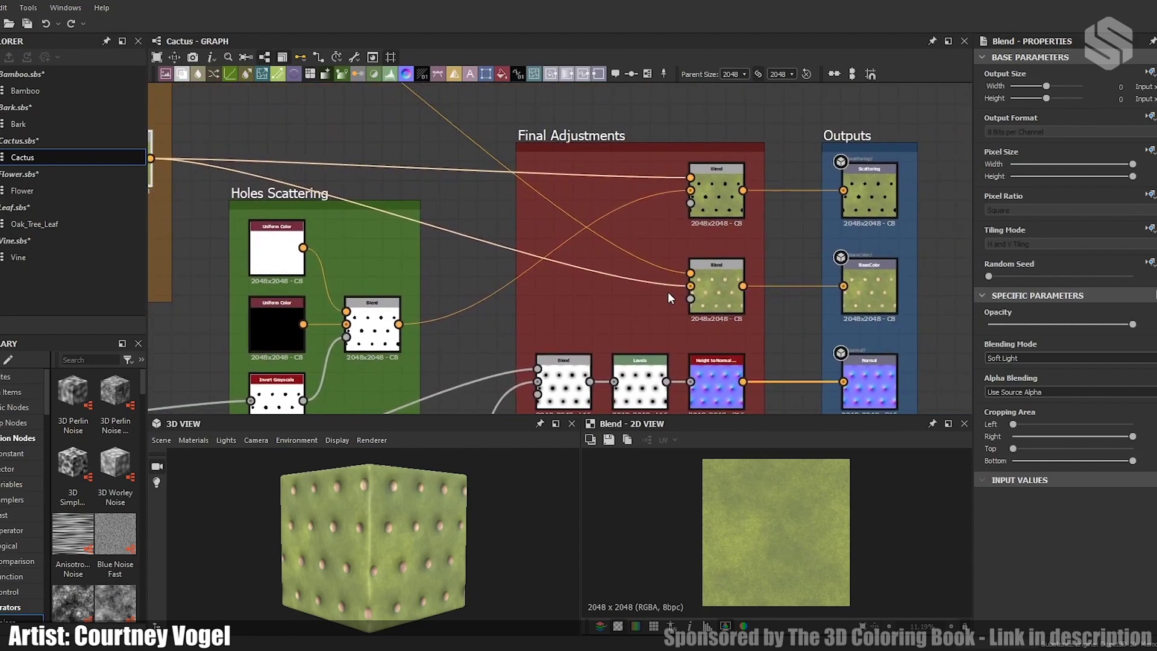
double_click(726, 298)
middle_drag(533, 259, 404, 194)
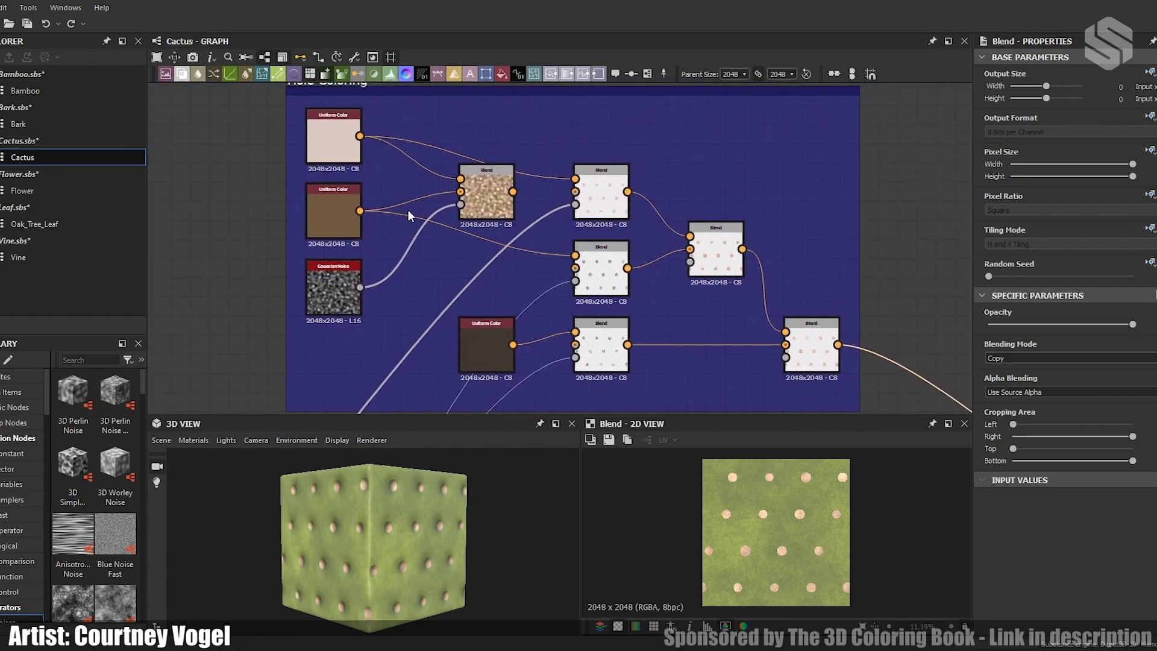
Step: Preview the Hole Coloring group's Blend node that mixes the two Uniform Colors with Gaussian Noise and shift it slightly down
click(490, 198)
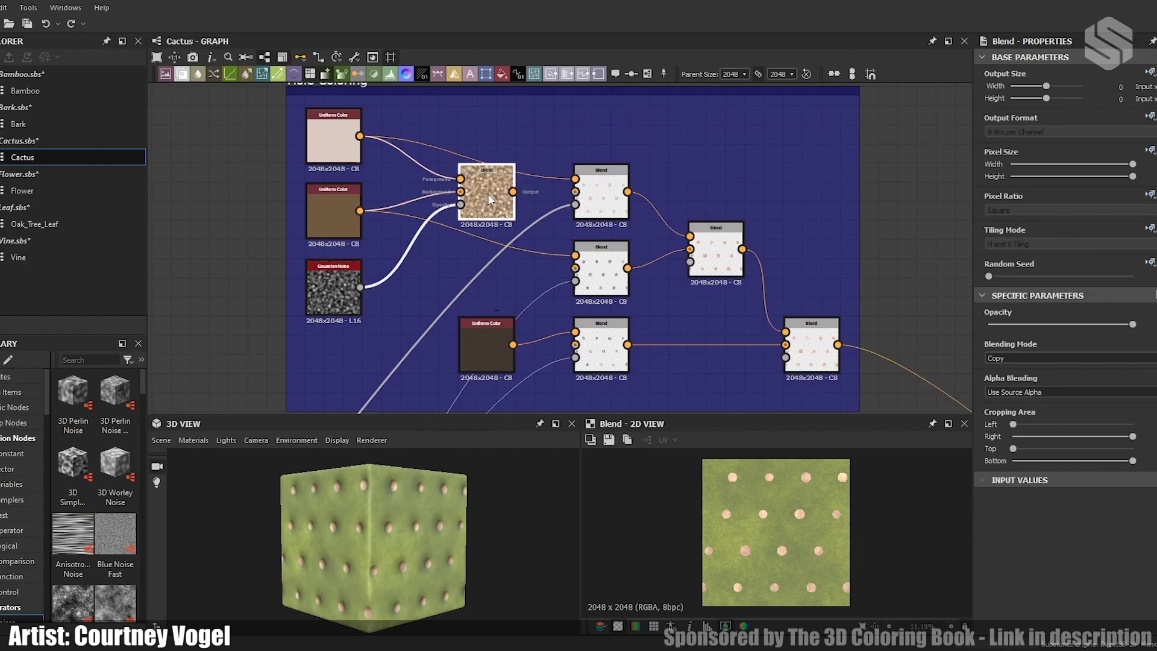
double_click(490, 198)
drag(490, 199, 495, 232)
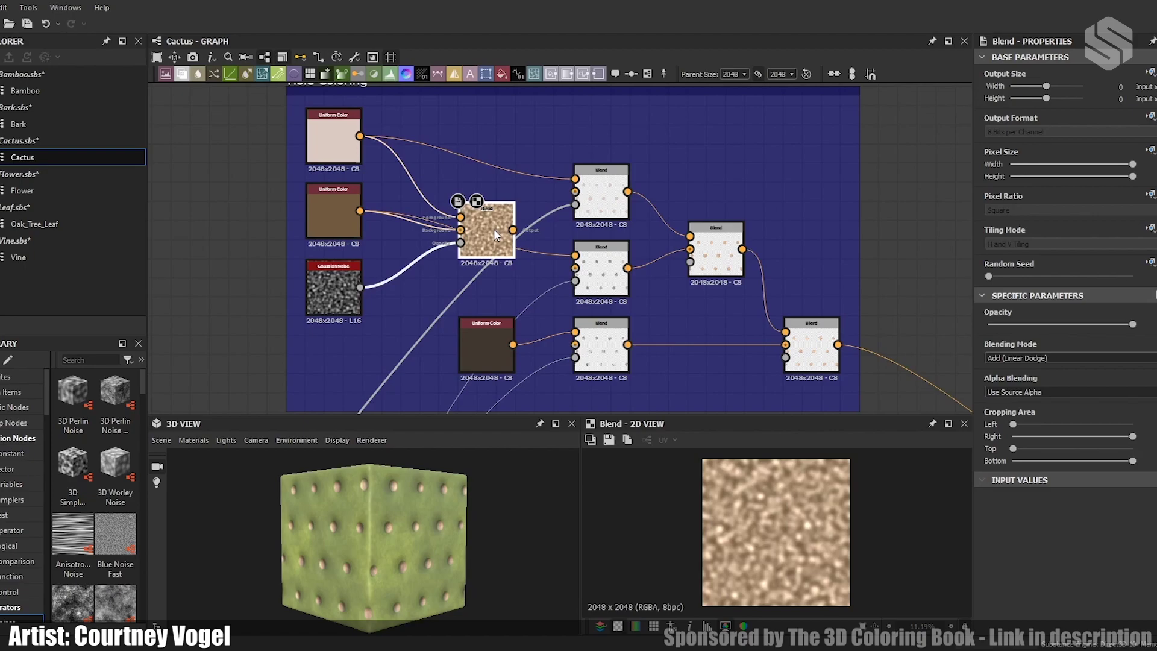
Step: Try deleting the unconnected Gaussian Noise Blend, undo the deletion, and move the node slightly back up
key(Delete)
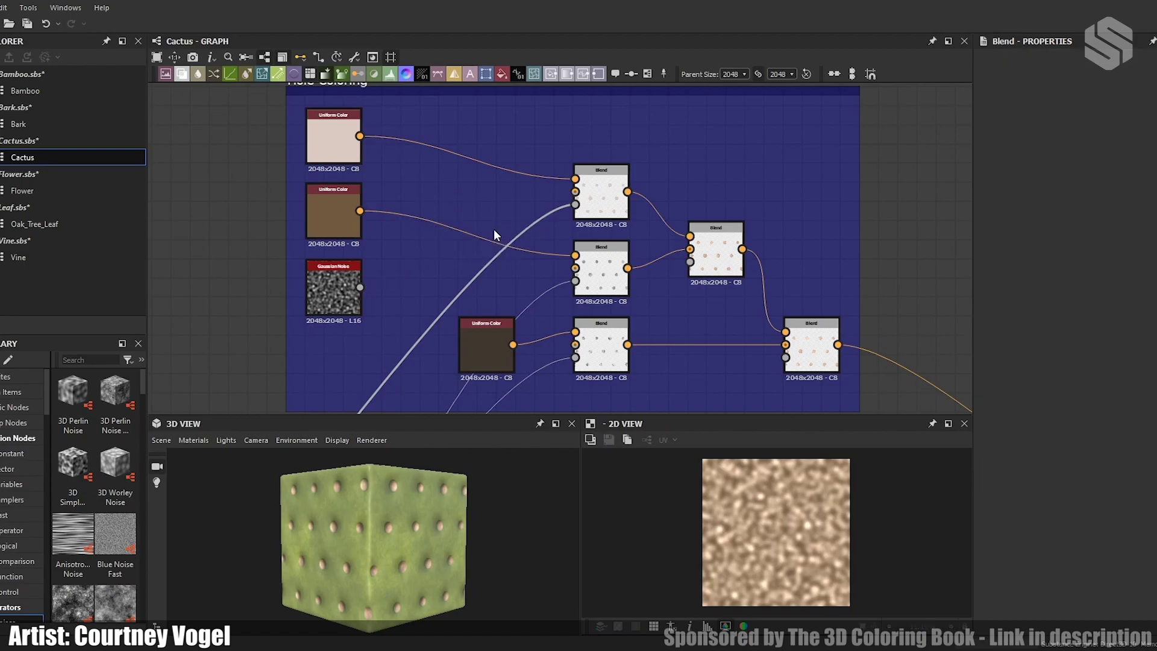
key(ctrl+z)
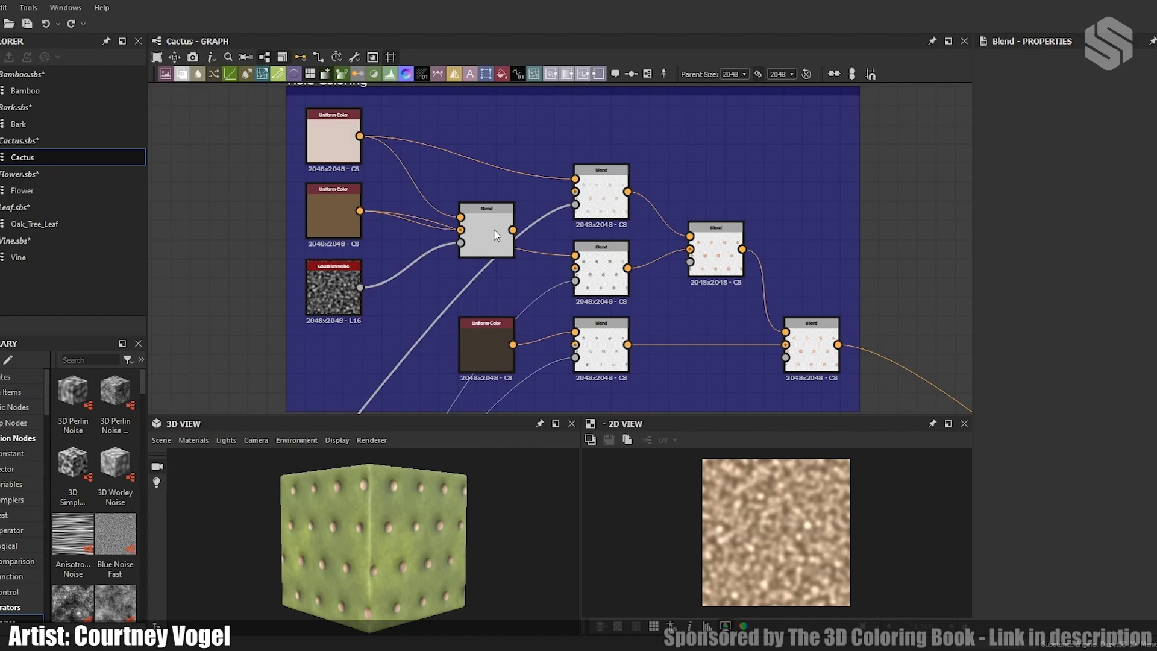
drag(495, 235, 496, 219)
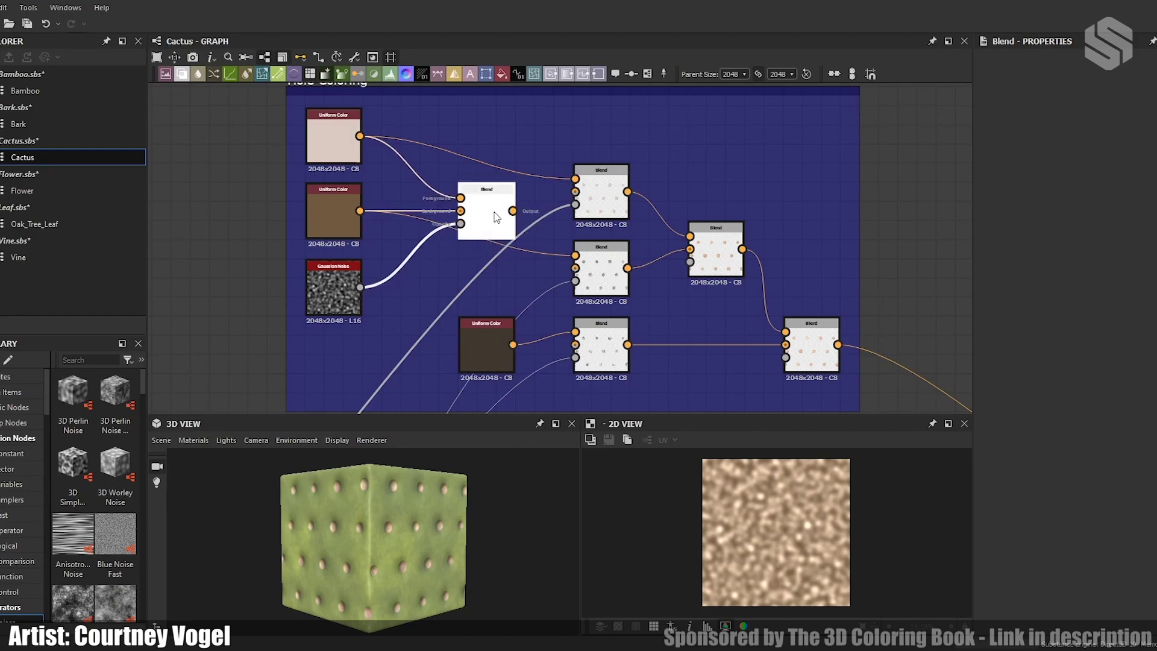
Step: Inspect the Hole Coloring group's three masked Blend nodes and the two Blends that combine them
click(603, 198)
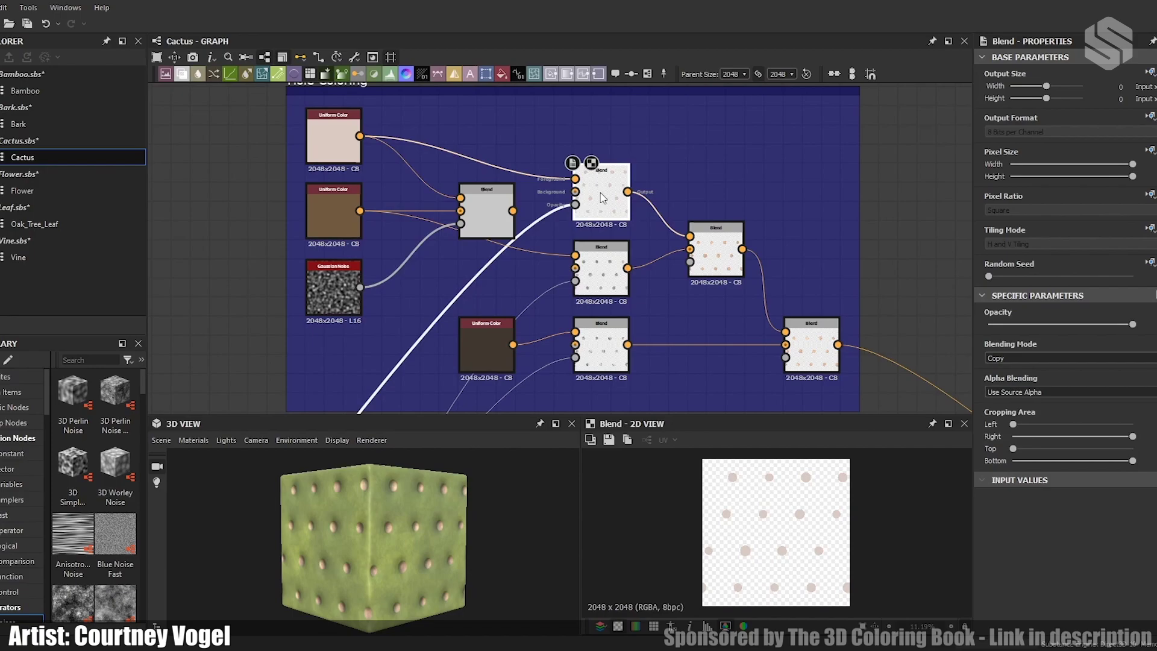
click(602, 272)
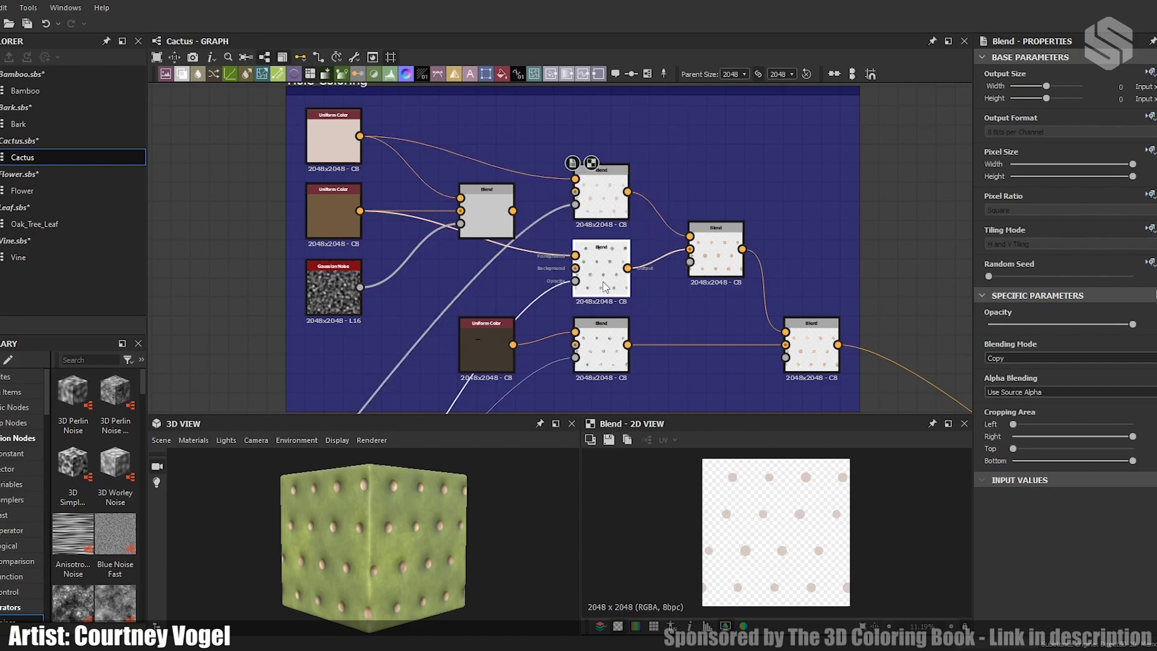
click(601, 352)
click(706, 274)
click(808, 360)
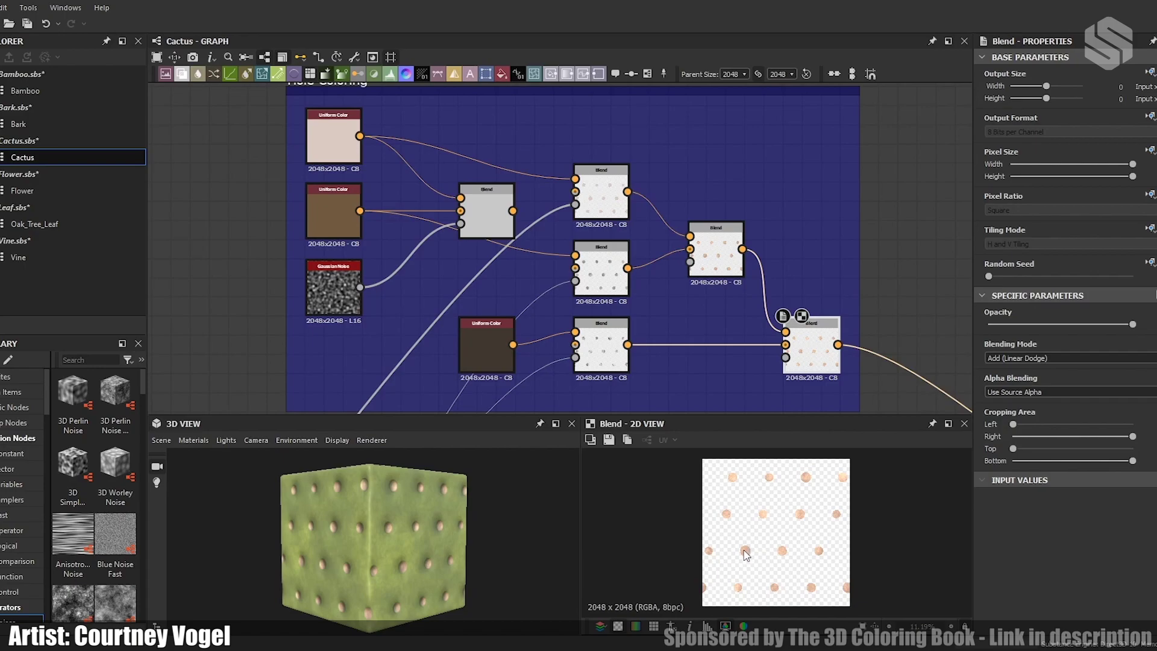
Step: Preview the Final Adjustments Blend feeding the BaseColor output to examine the combined cactus color
middle_drag(808, 249, 429, 122)
middle_drag(663, 302, 472, 150)
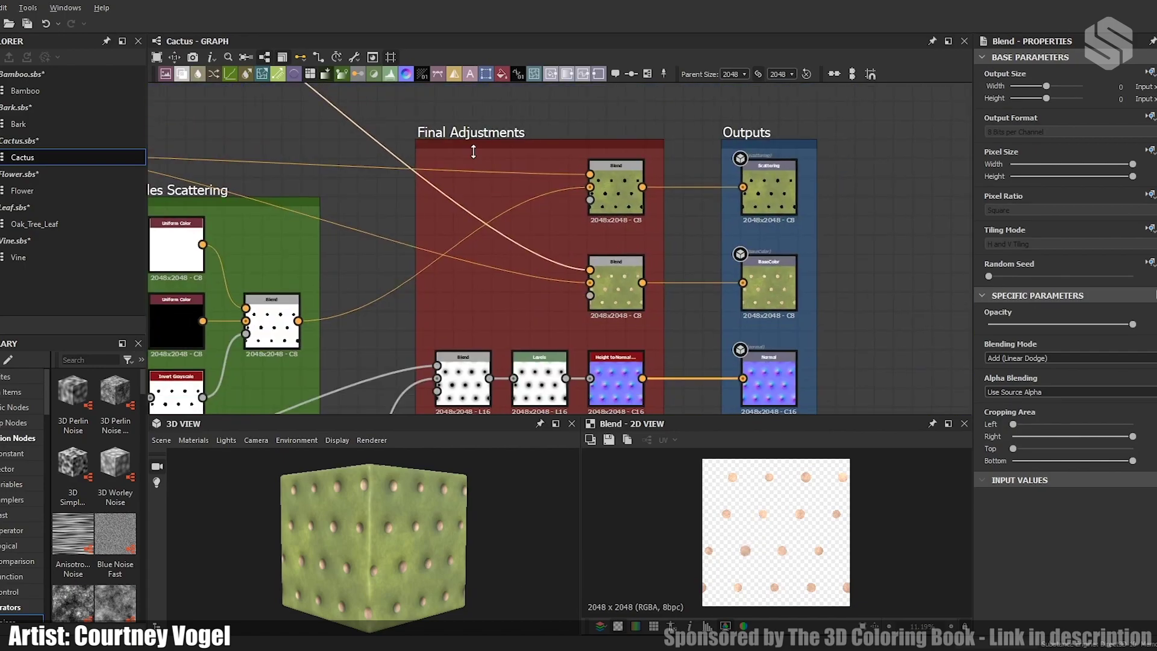
middle_drag(608, 250, 513, 174)
double_click(533, 209)
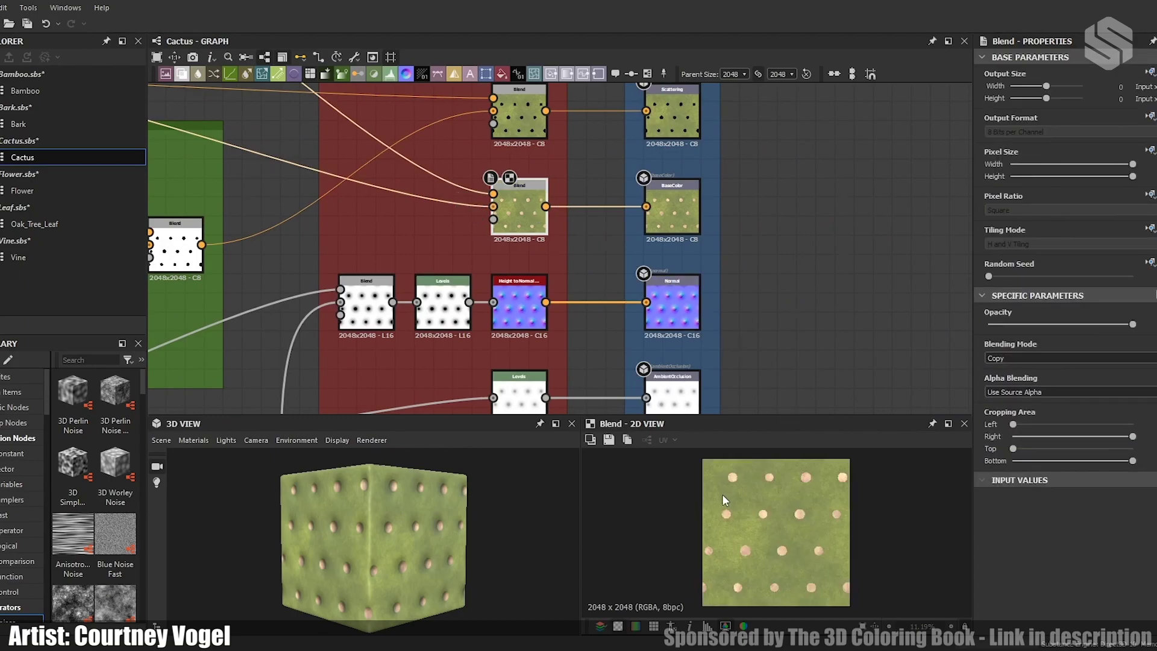
scroll(763, 276, down, 6)
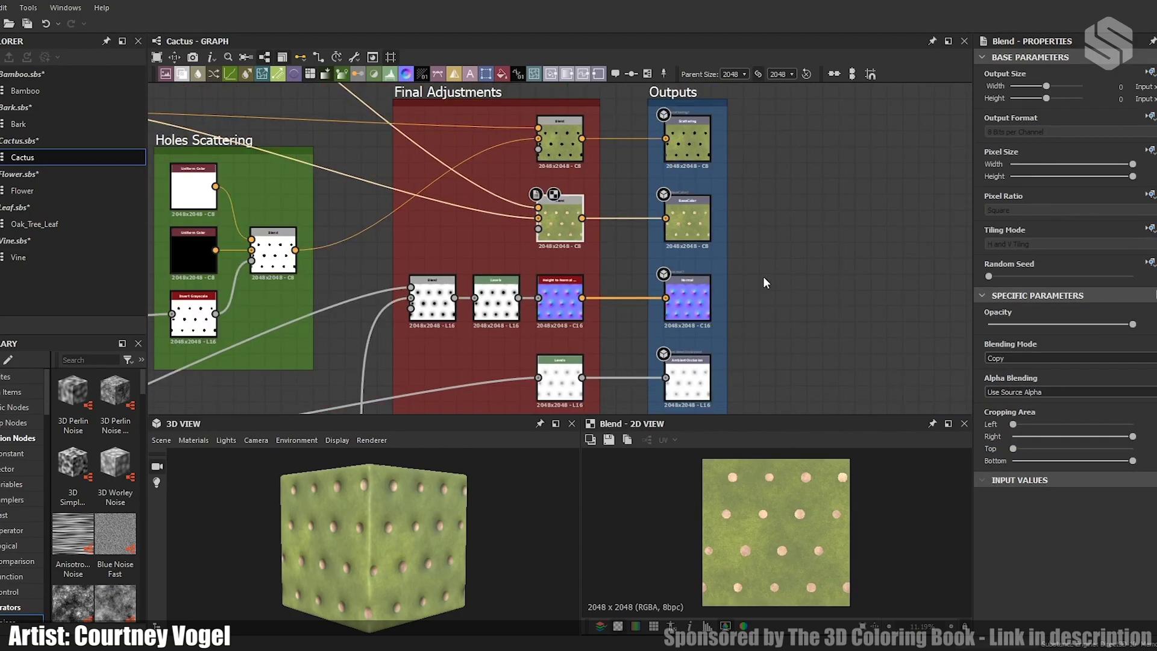
middle_drag(599, 270, 621, 262)
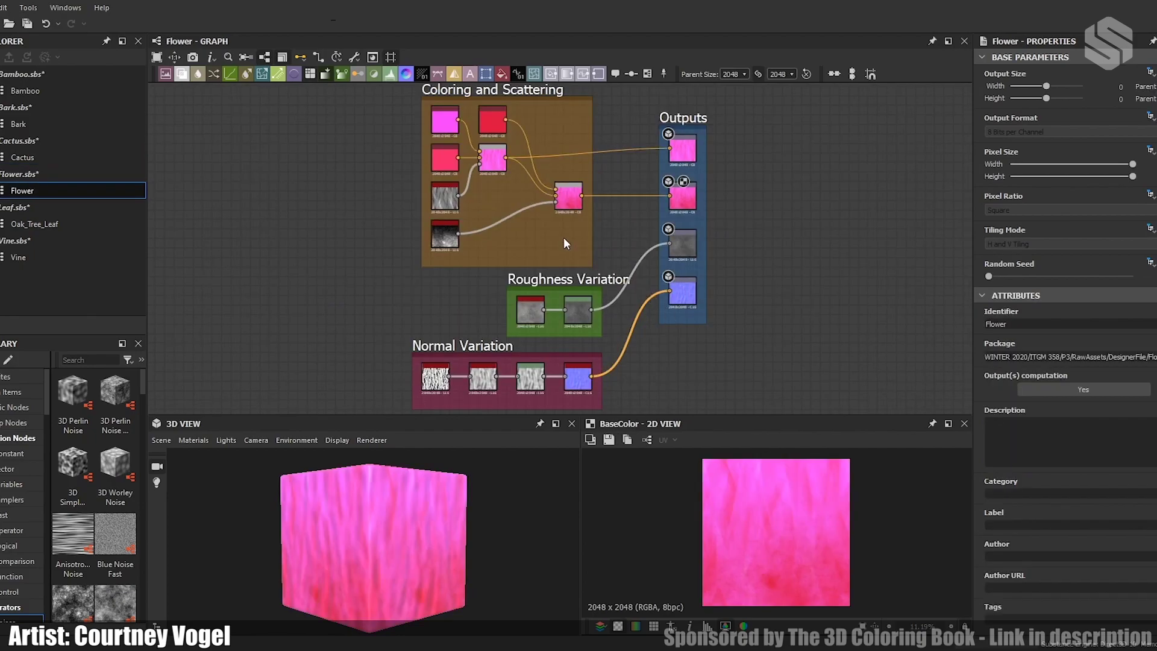
Step: Open the Flower graph and examine its node groups and the petal material on the 3D preview cube
middle_drag(563, 238, 603, 282)
middle_drag(668, 308, 591, 235)
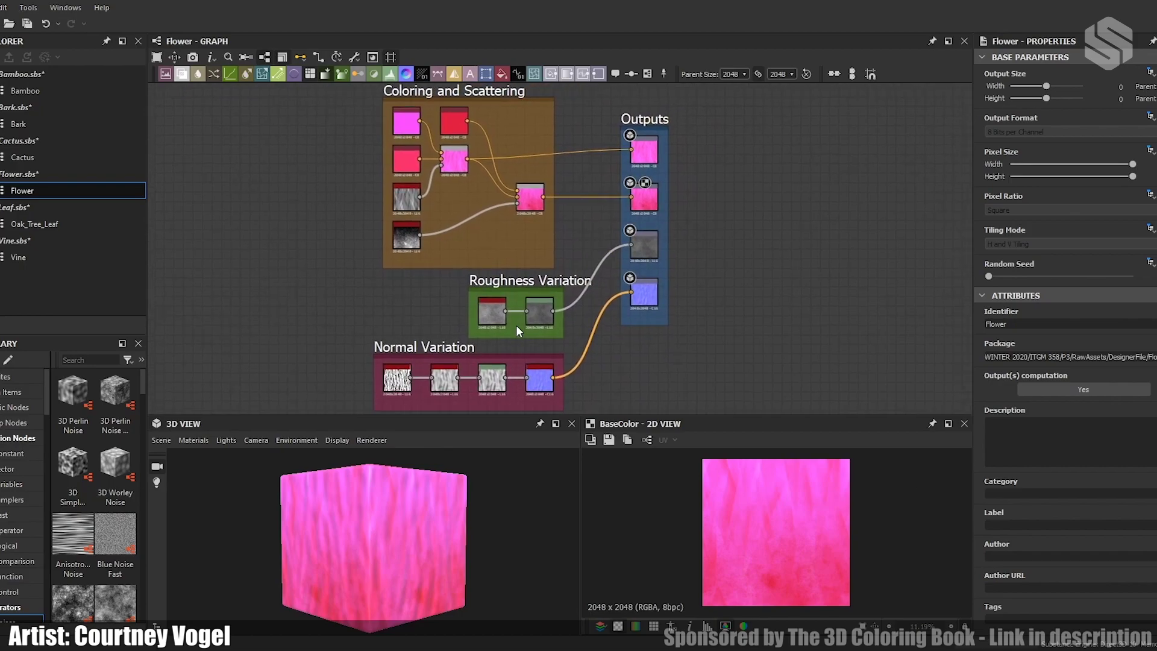
drag(428, 527, 675, 523)
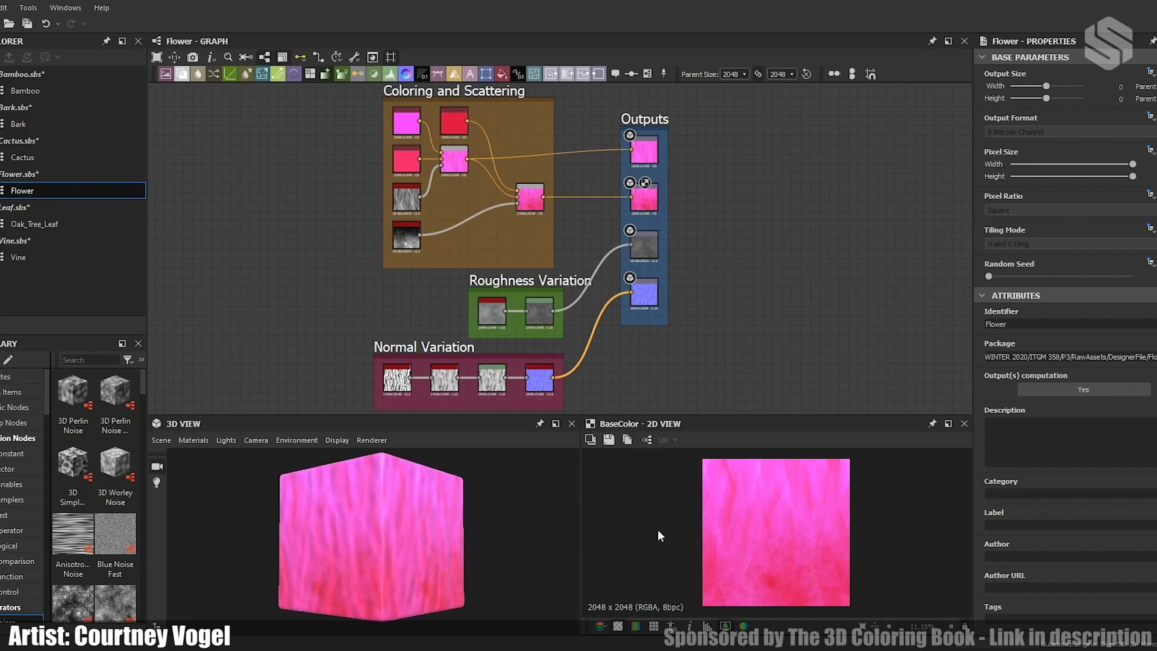
drag(398, 546, 622, 547)
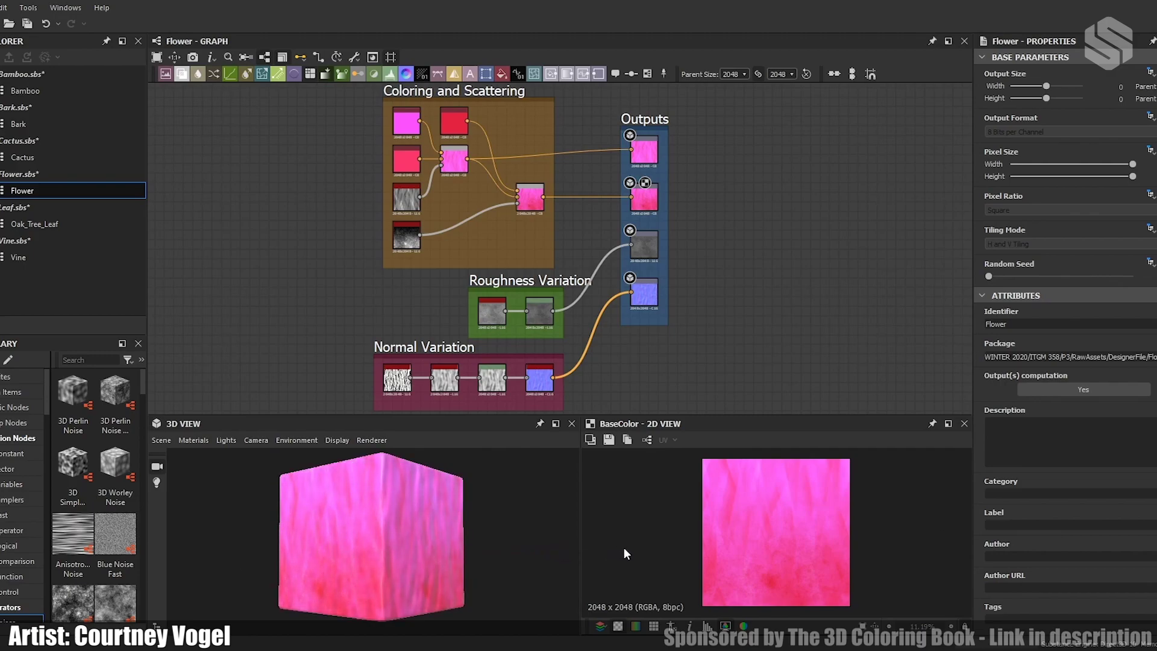
scroll(425, 479, up, 5)
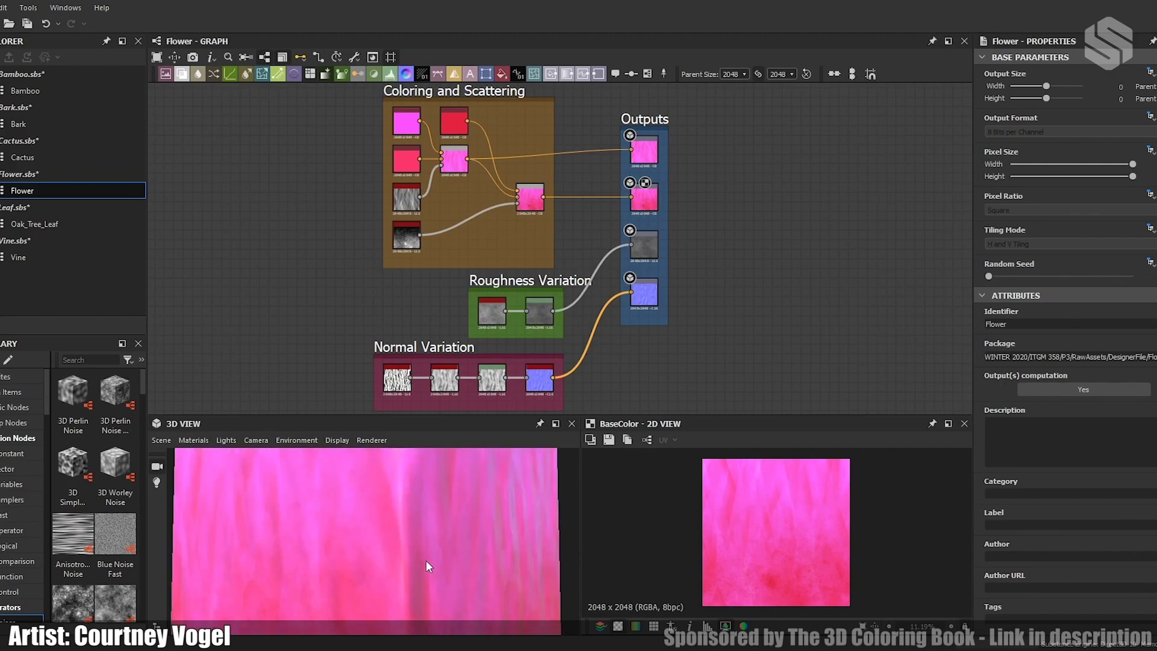
scroll(426, 565, down, 5)
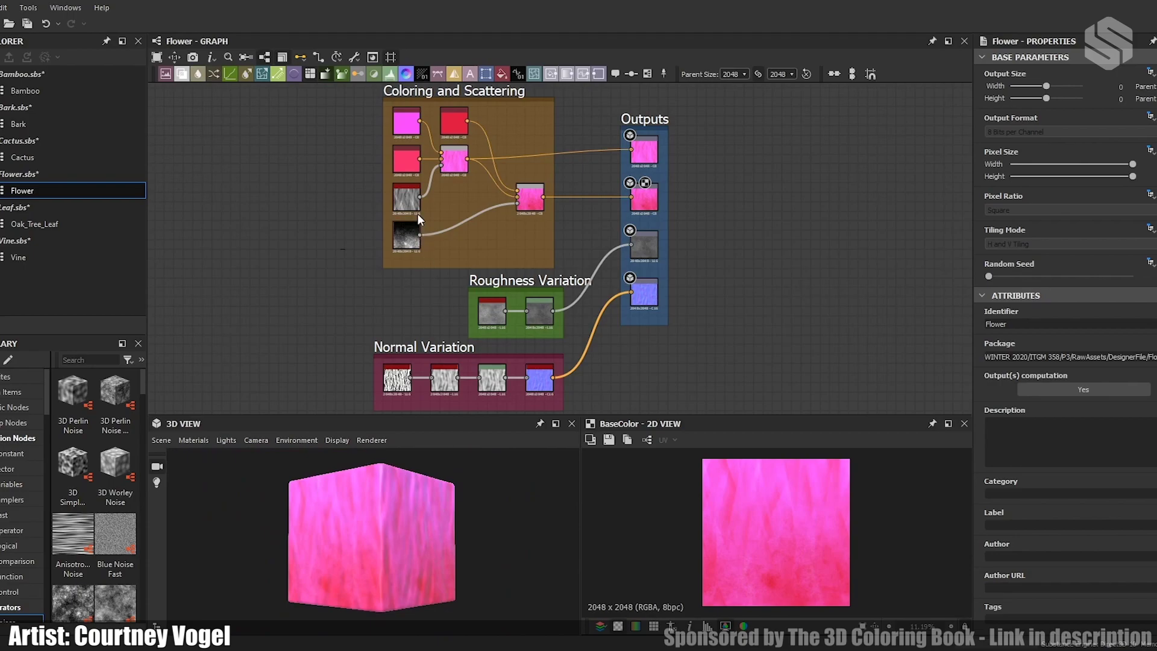
Step: Preview the Crystal 2 node and both Blend nodes in the Flower graph's Coloring and Scattering group
scroll(403, 115, up, 4)
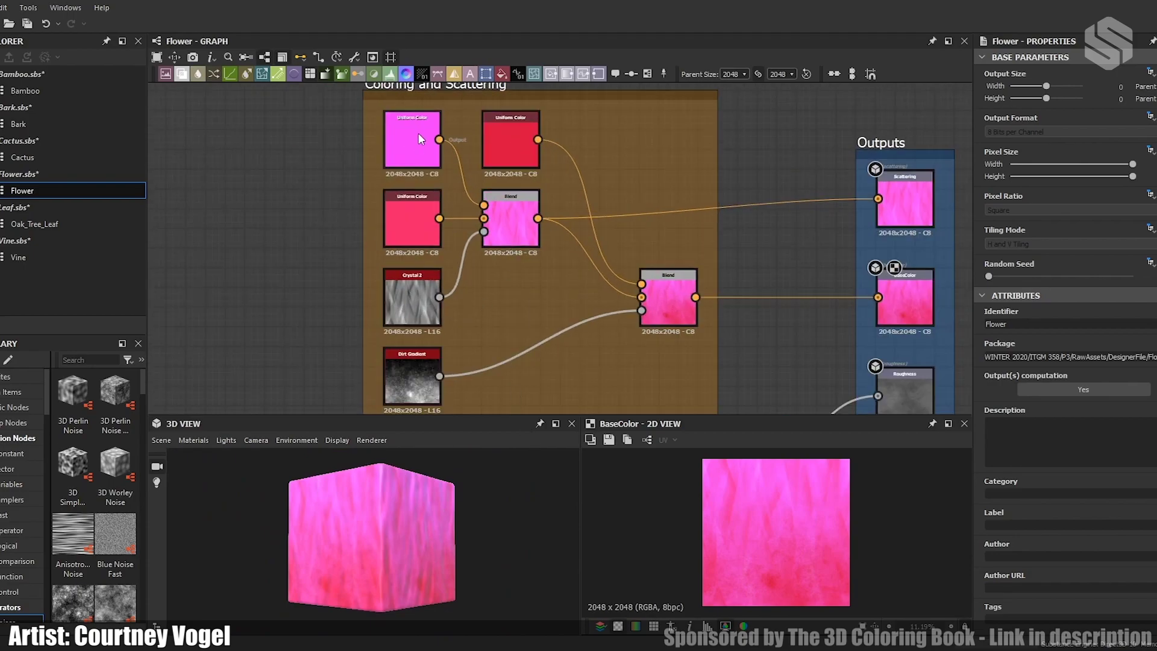
double_click(411, 301)
double_click(495, 216)
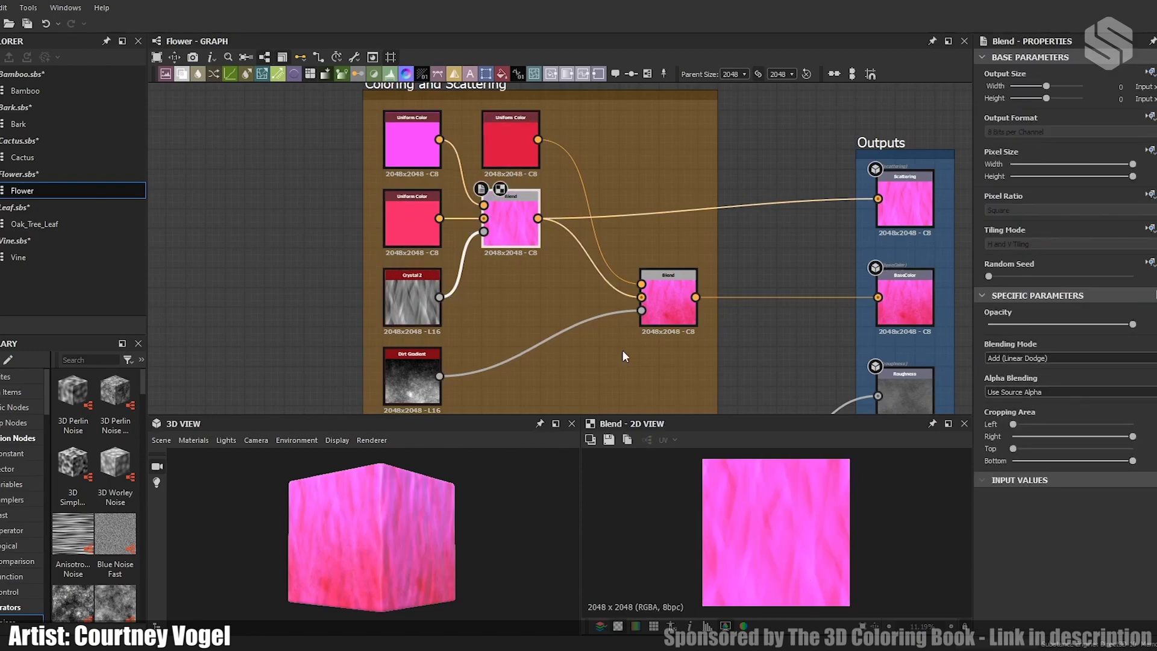
double_click(671, 304)
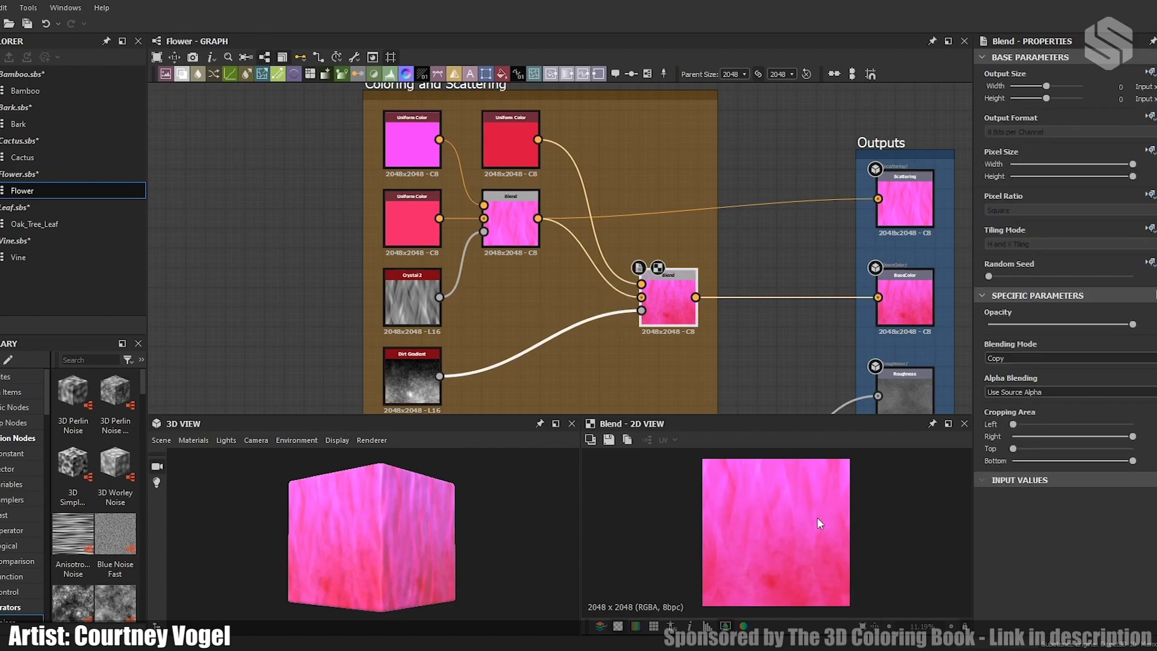
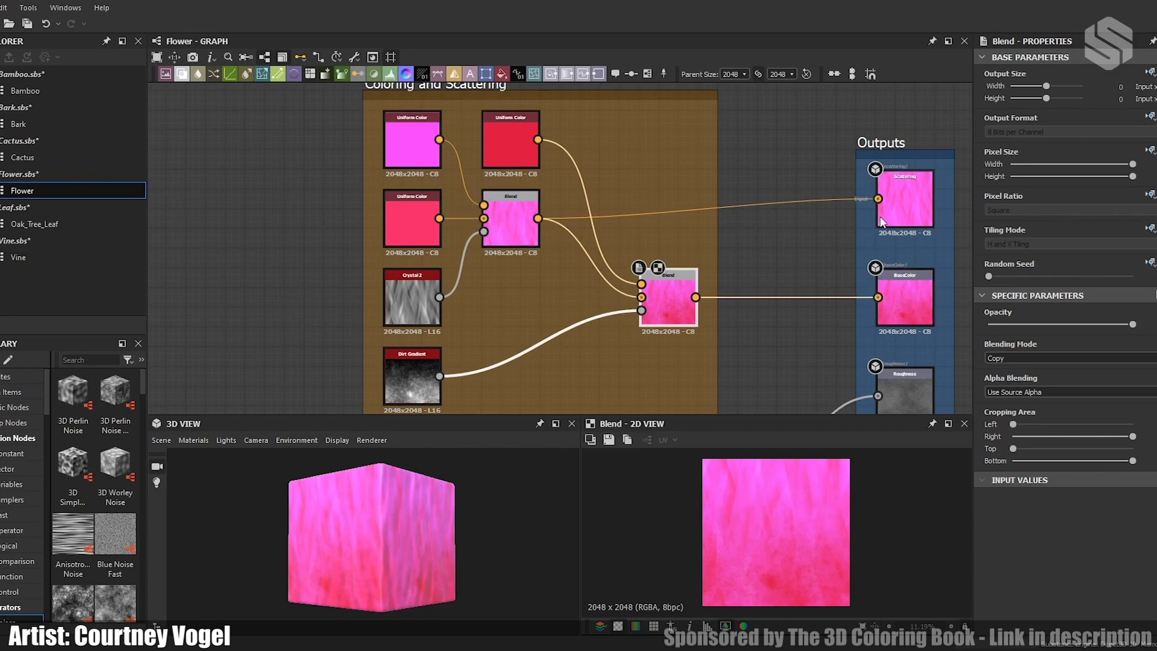
Step: Preview the Fractal Sum Base and Levels nodes in the Roughness Variation group
middle_drag(681, 289, 648, 120)
mouse_move(654, 253)
middle_down()
mouse_move(633, 194)
mouse_move(510, 102)
middle_up()
middle_drag(550, 189, 550, 298)
double_click(418, 304)
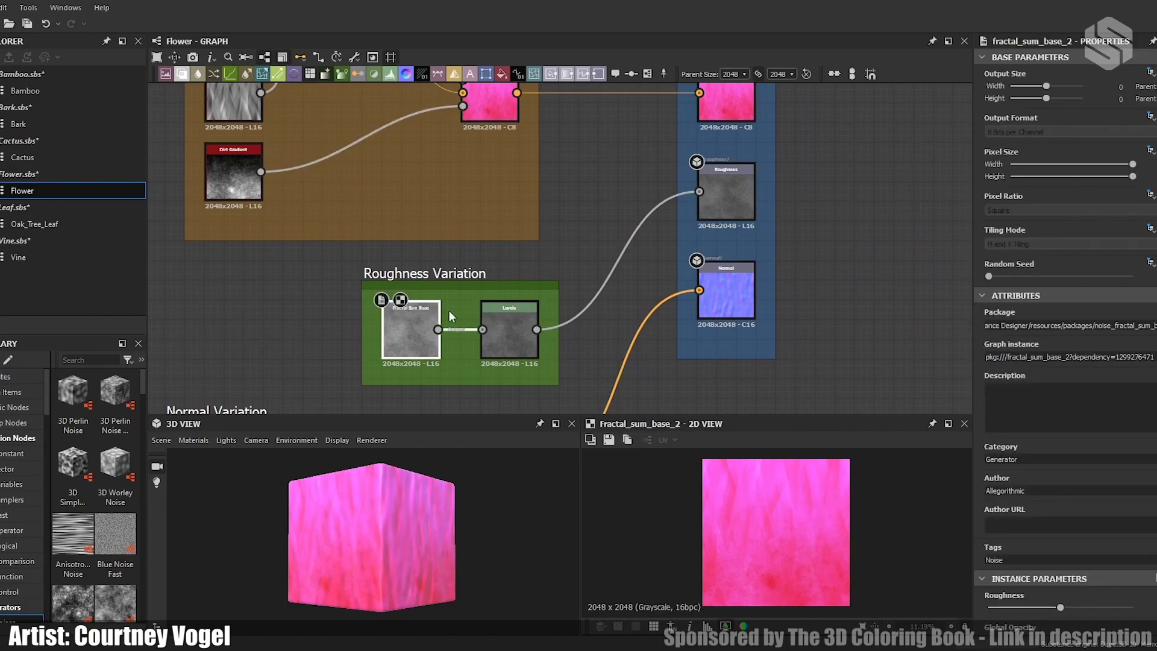
double_click(512, 322)
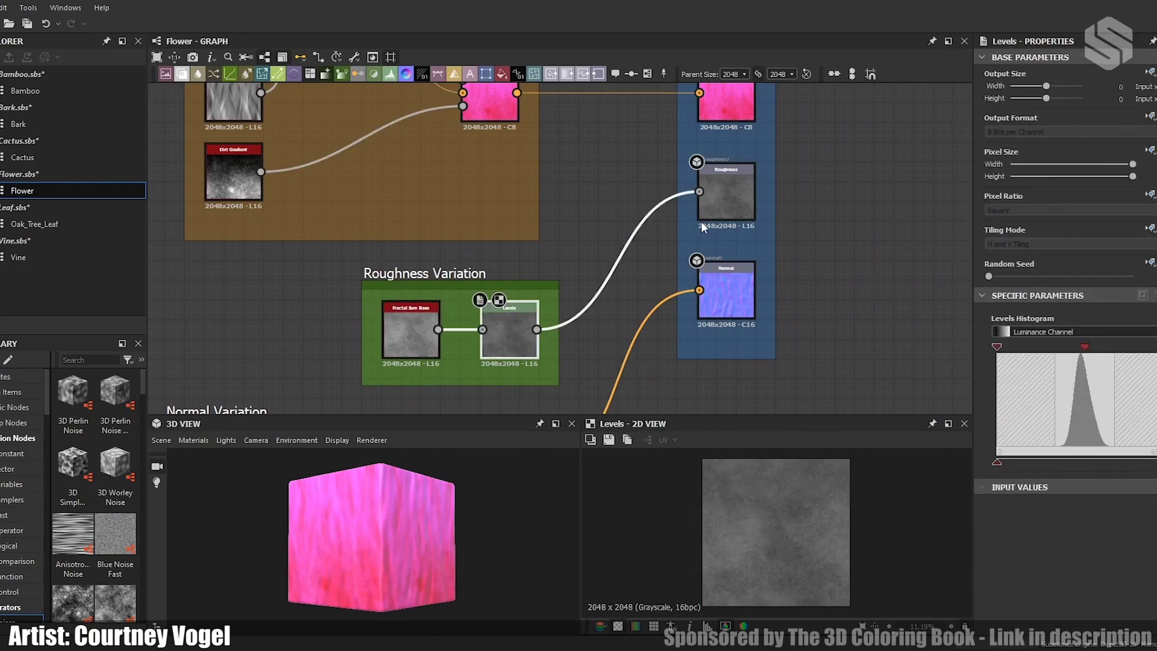
Step: Preview the Normal Variation chain in order: Grunge Map 005, Blur HQ Grayscale, Levels and Height to Normal
middle_drag(561, 328, 640, 167)
double_click(293, 305)
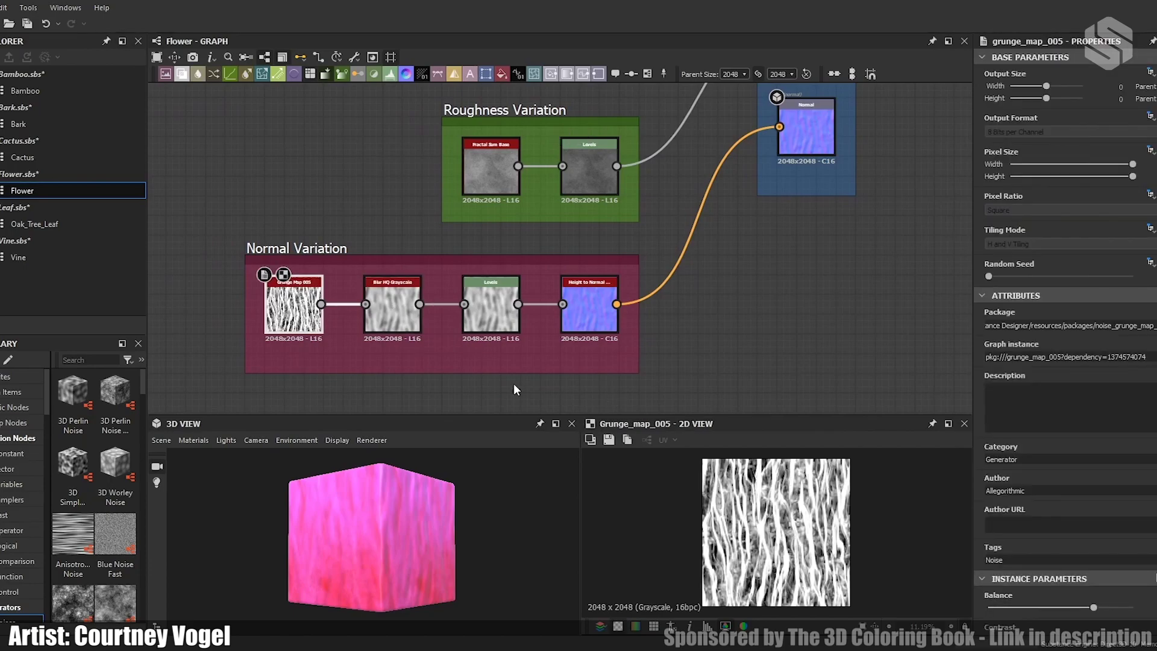
double_click(400, 303)
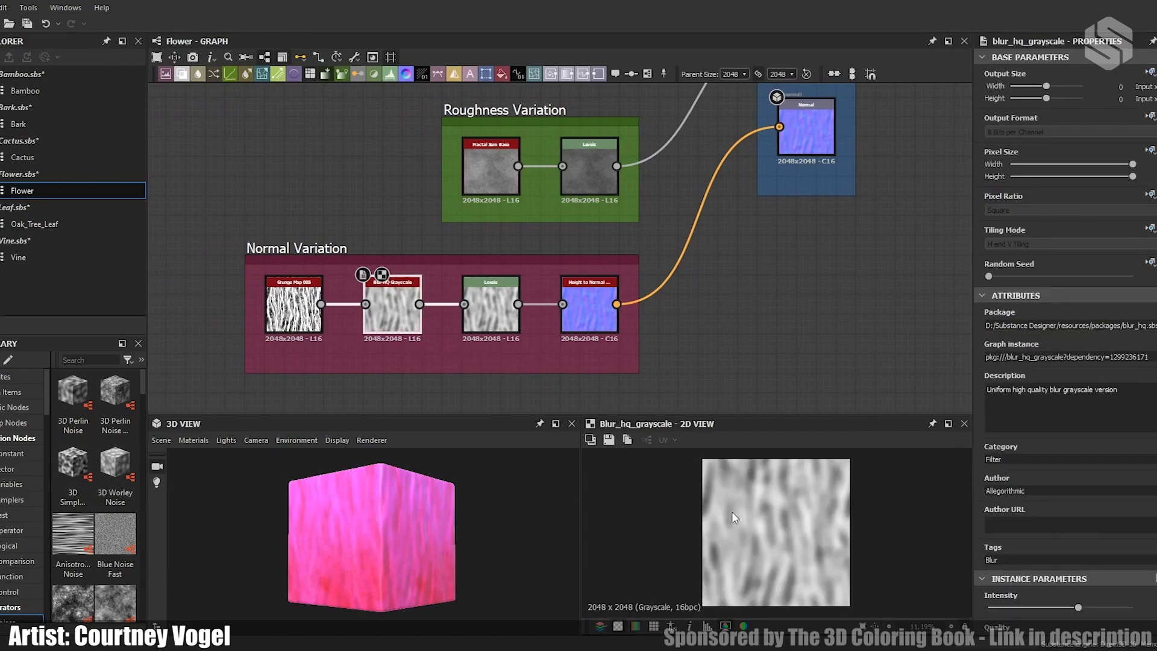
double_click(499, 326)
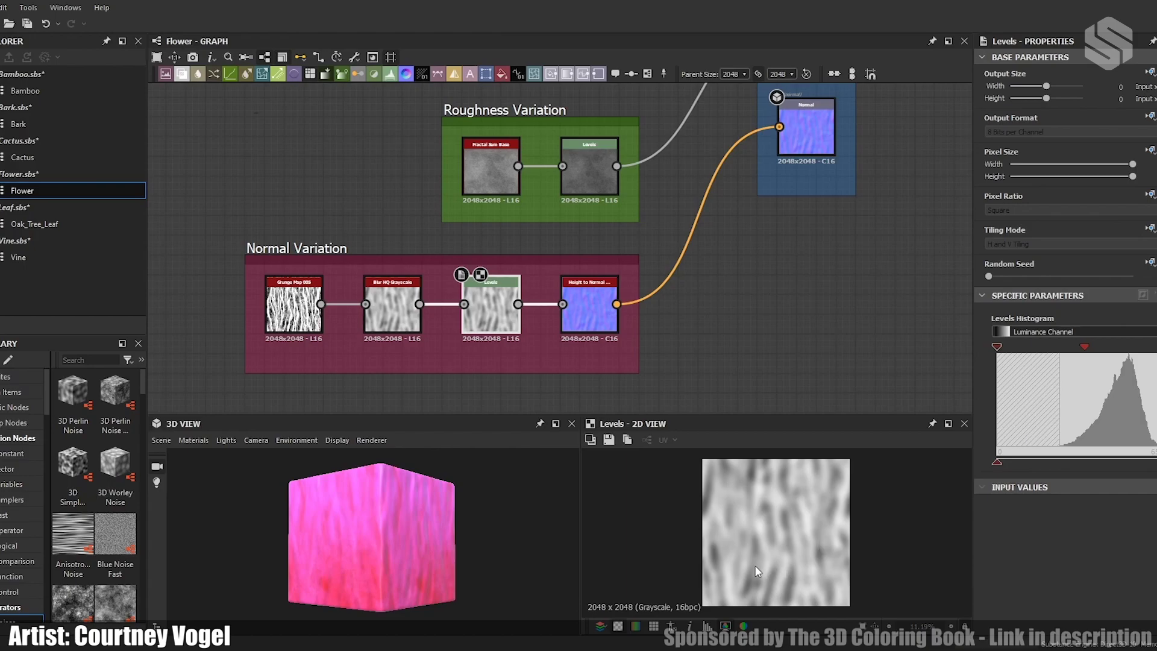
double_click(602, 318)
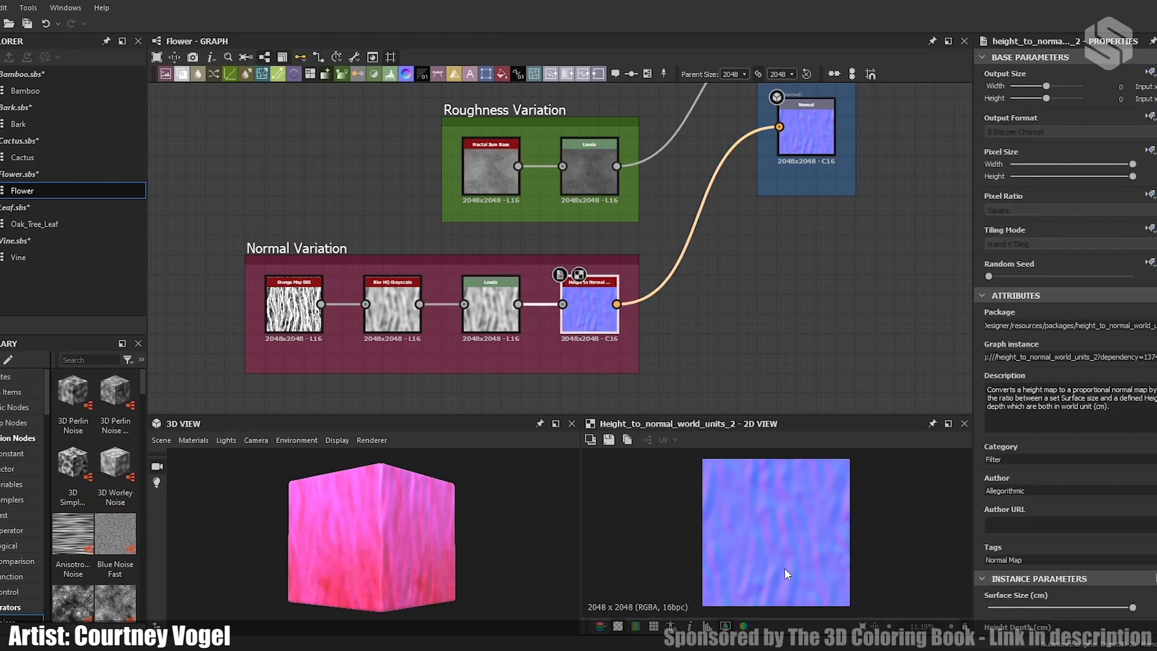
scroll(716, 306, up, 1)
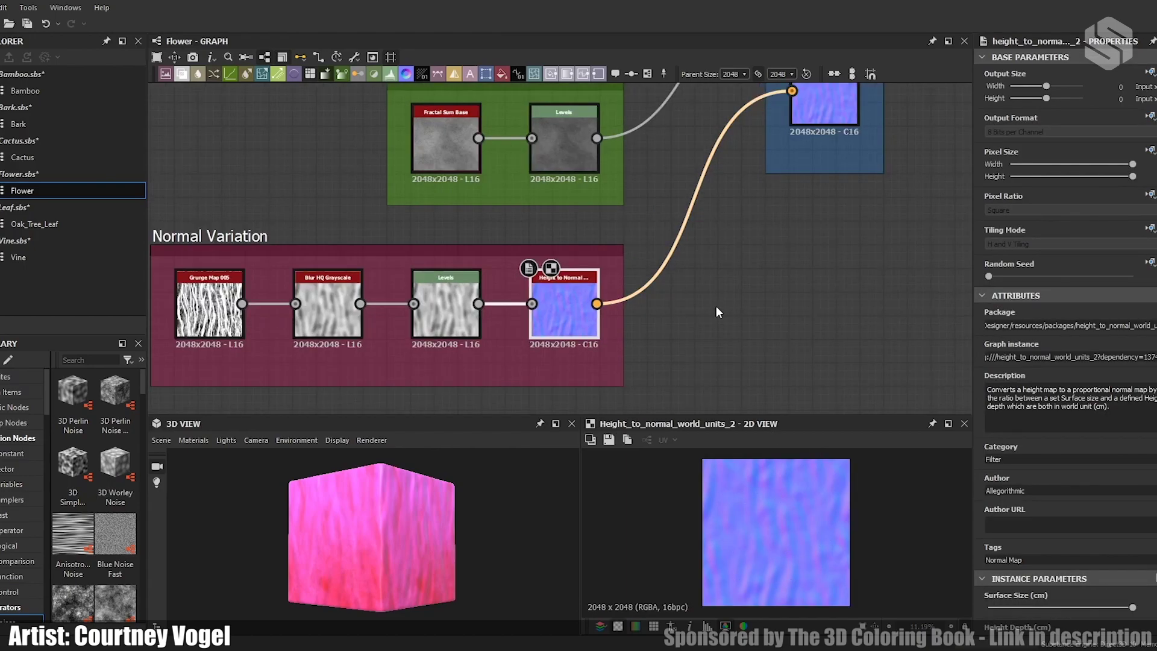
scroll(709, 284, down, 4)
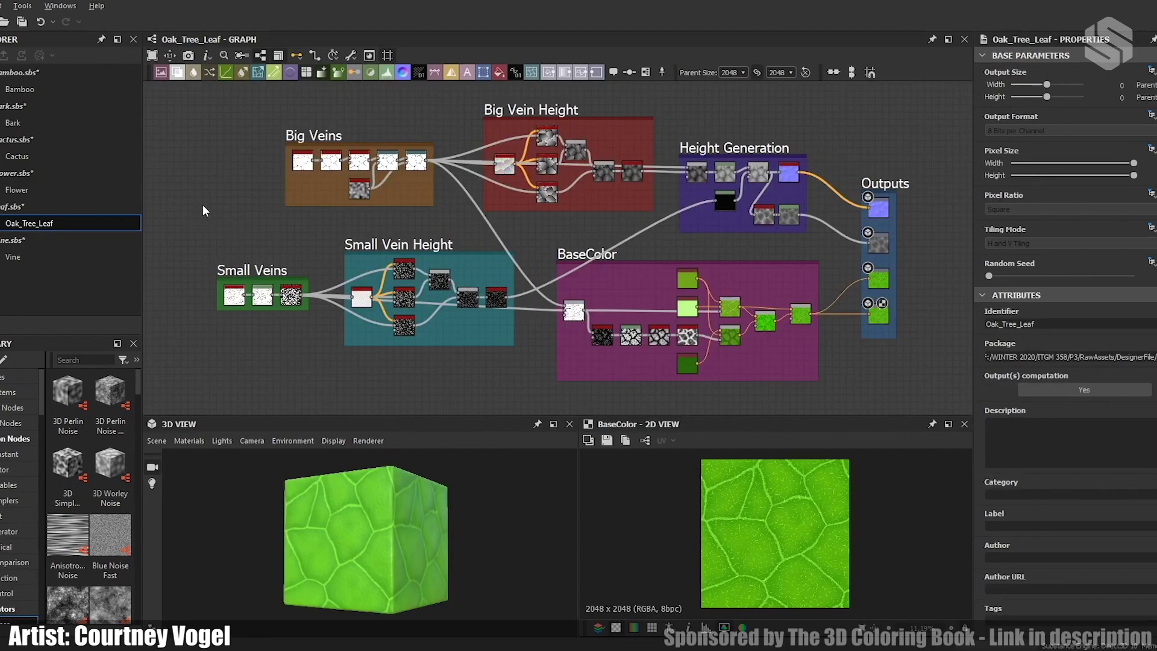
Step: Open the Oak_Tree_Leaf graph, examine its node groups, and enlarge the preview area to inspect the leaf cube
middle_drag(203, 206, 291, 280)
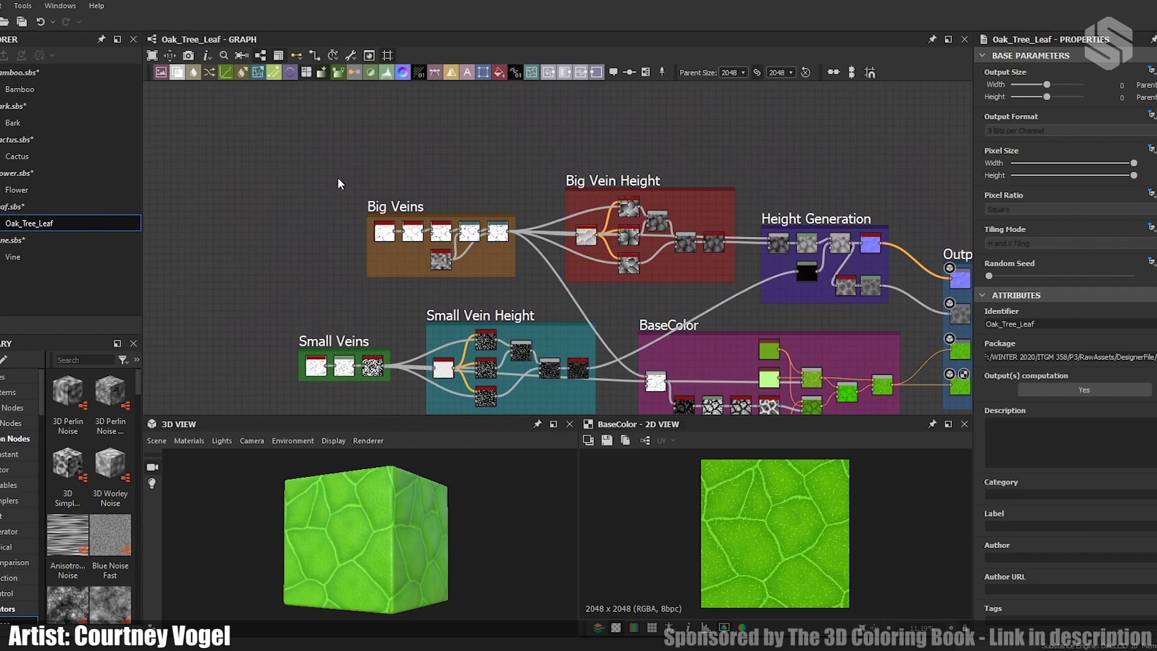
scroll(336, 177, up, 6)
scroll(498, 251, down, 5)
middle_drag(783, 306, 525, 208)
scroll(471, 146, down, 2)
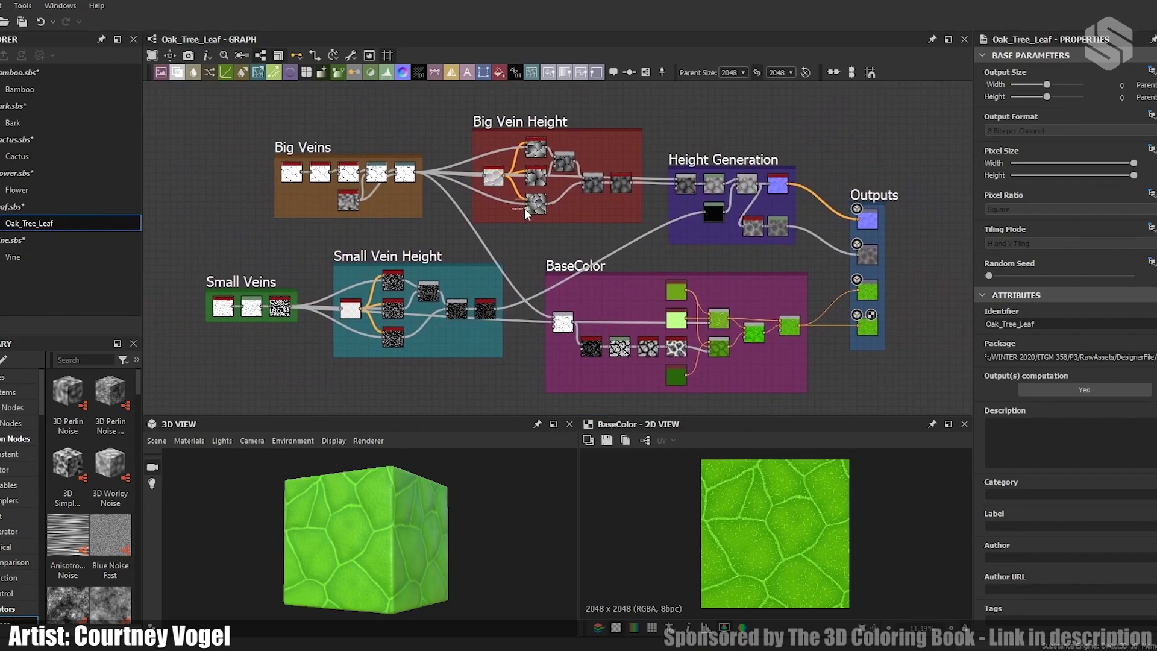
scroll(545, 197, up, 2)
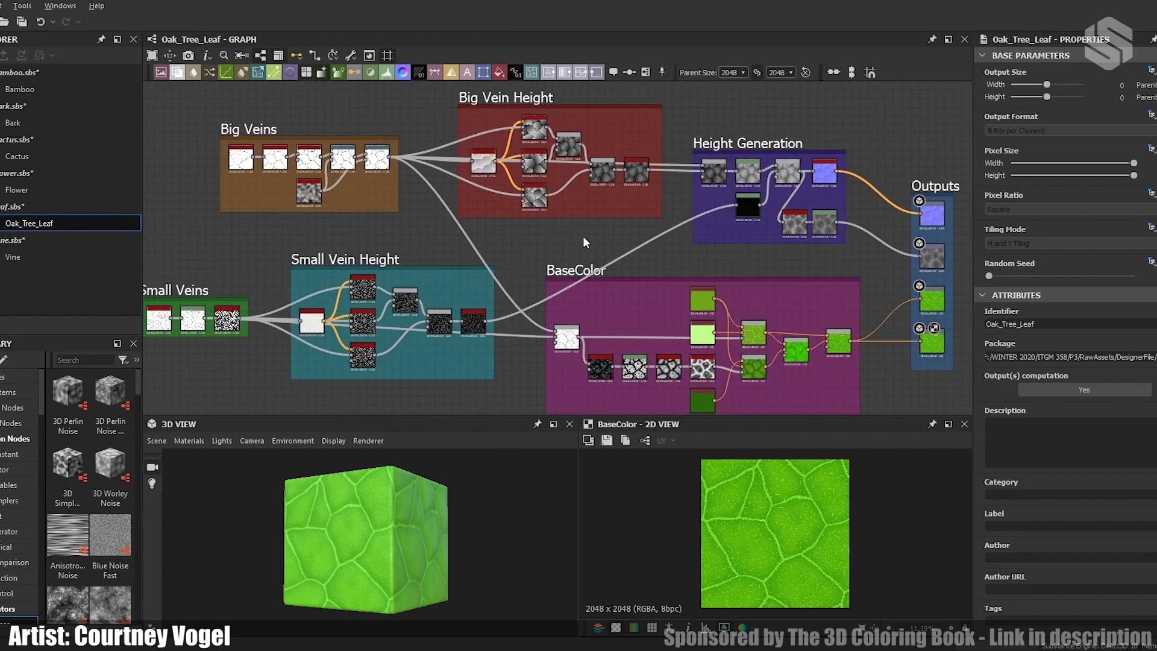
middle_drag(584, 236, 588, 215)
scroll(589, 220, down, 1)
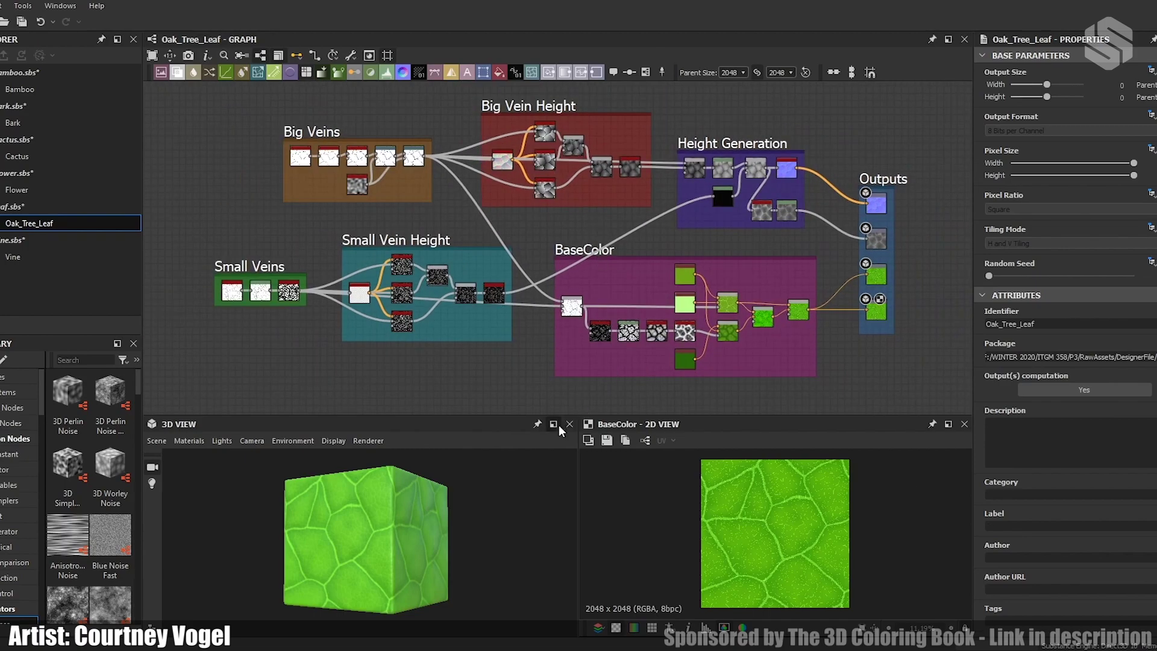
drag(530, 416, 531, 382)
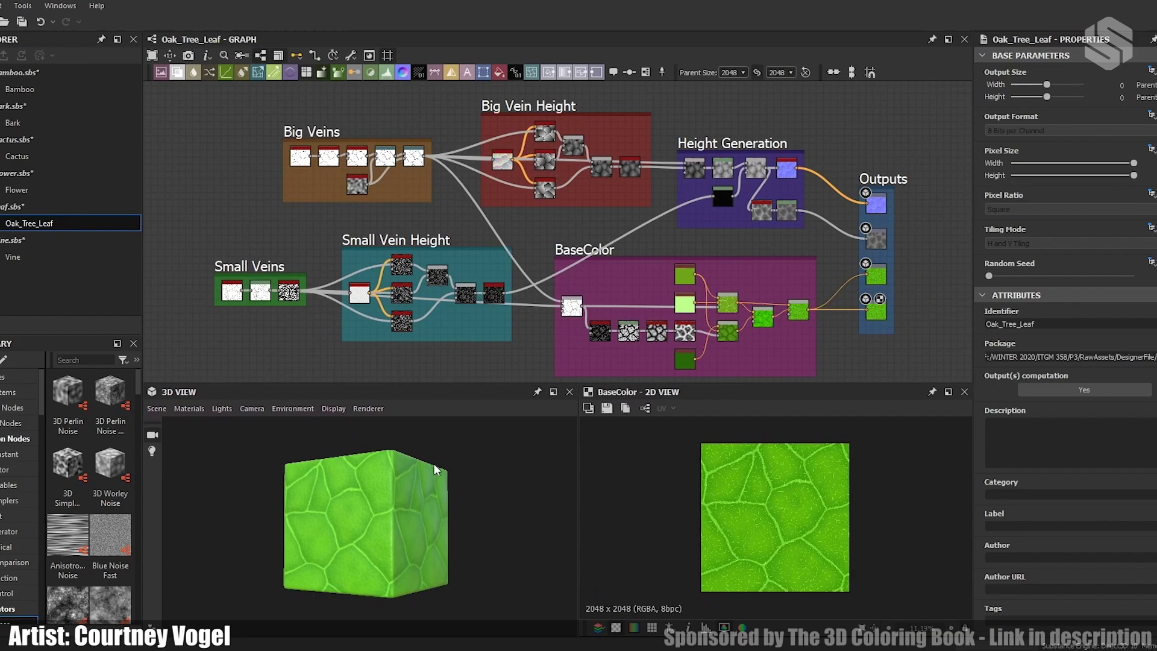
scroll(389, 513, up, 2)
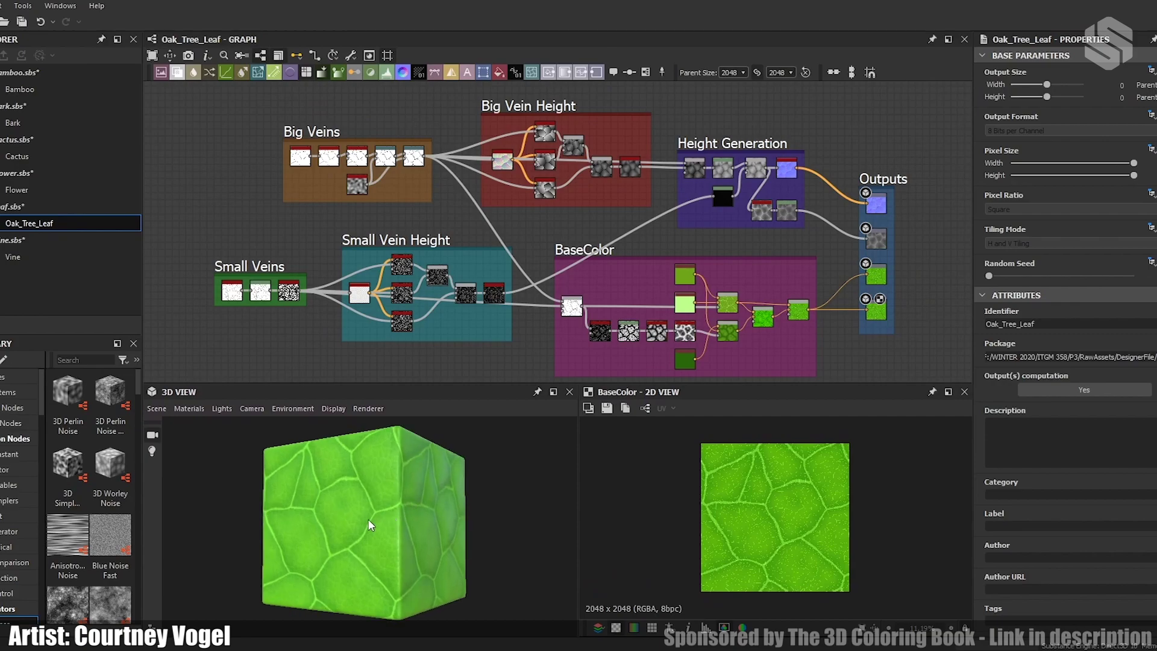
Step: Inspect the oak leaf material on the preview cube under changed lighting, examining its big and small veins up close
drag(368, 520, 895, 511)
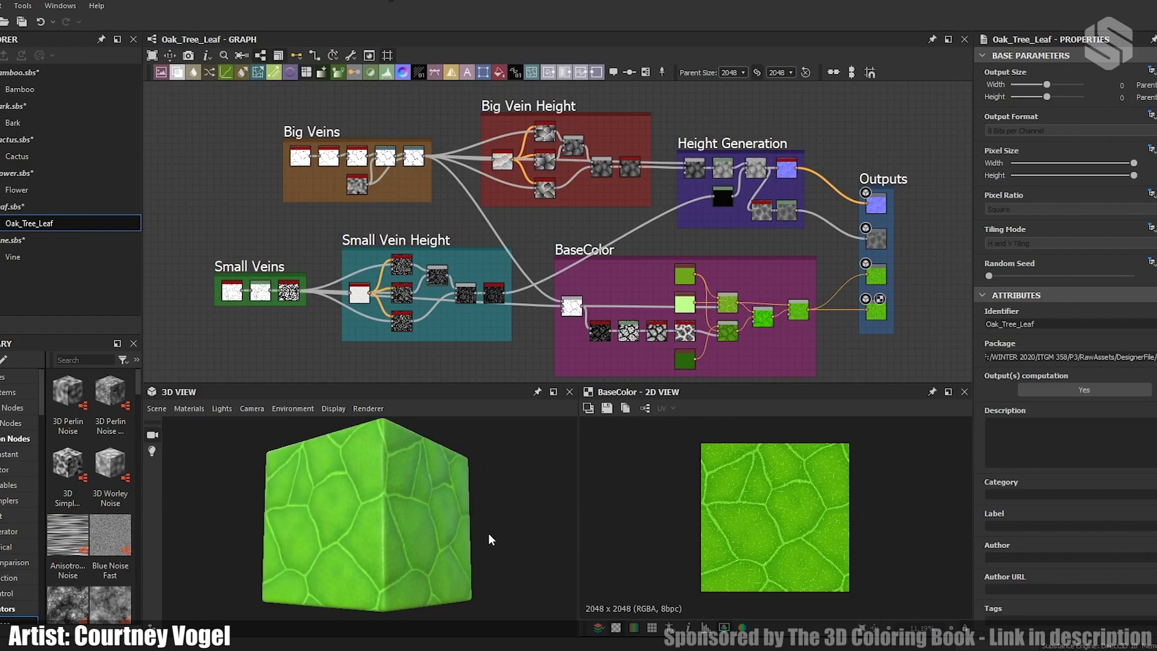
drag(415, 542, 661, 546)
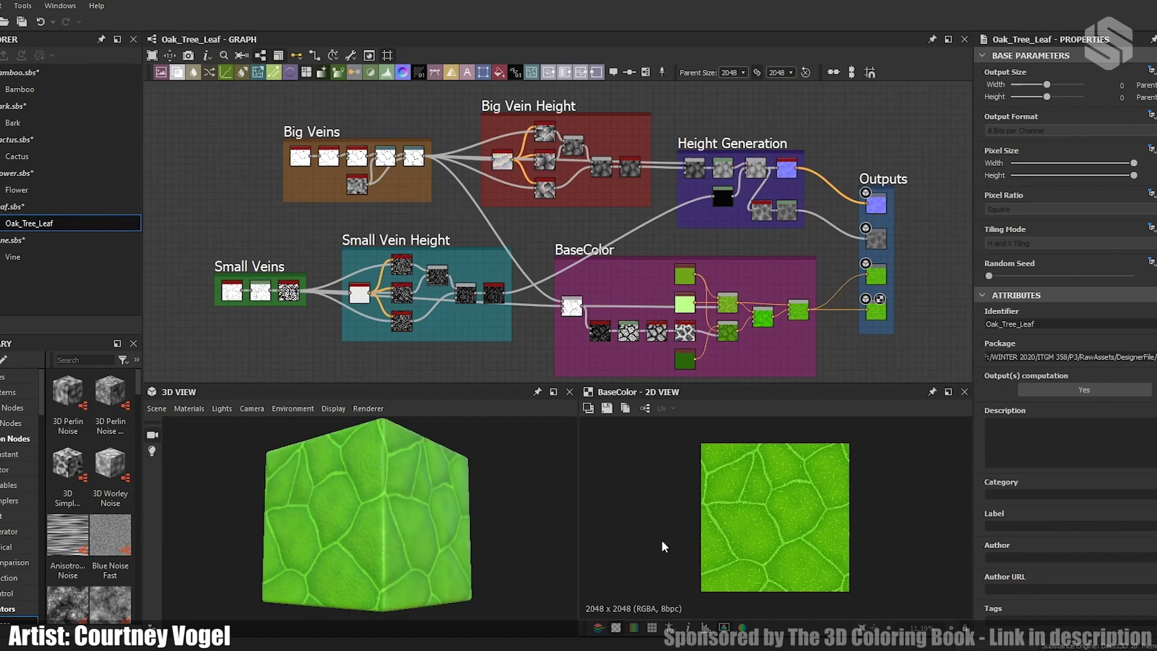
scroll(476, 522, up, 8)
drag(497, 536, 423, 565)
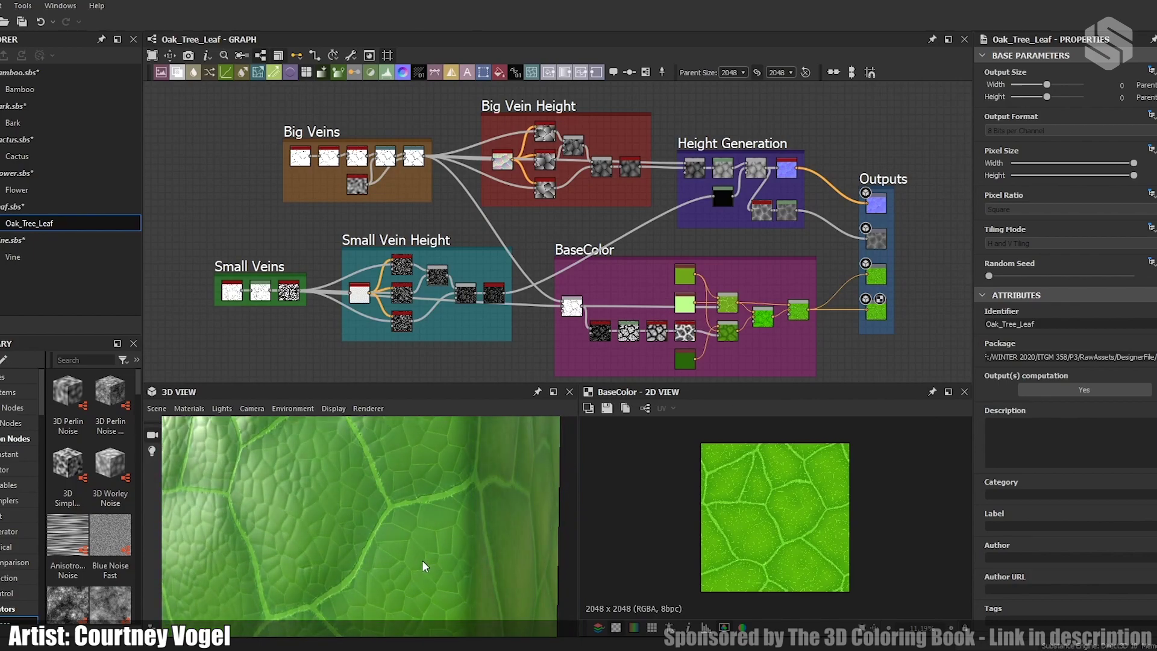
mouse_move(319, 531)
mouse_down()
mouse_move(281, 522)
mouse_move(292, 505)
mouse_move(309, 528)
mouse_up()
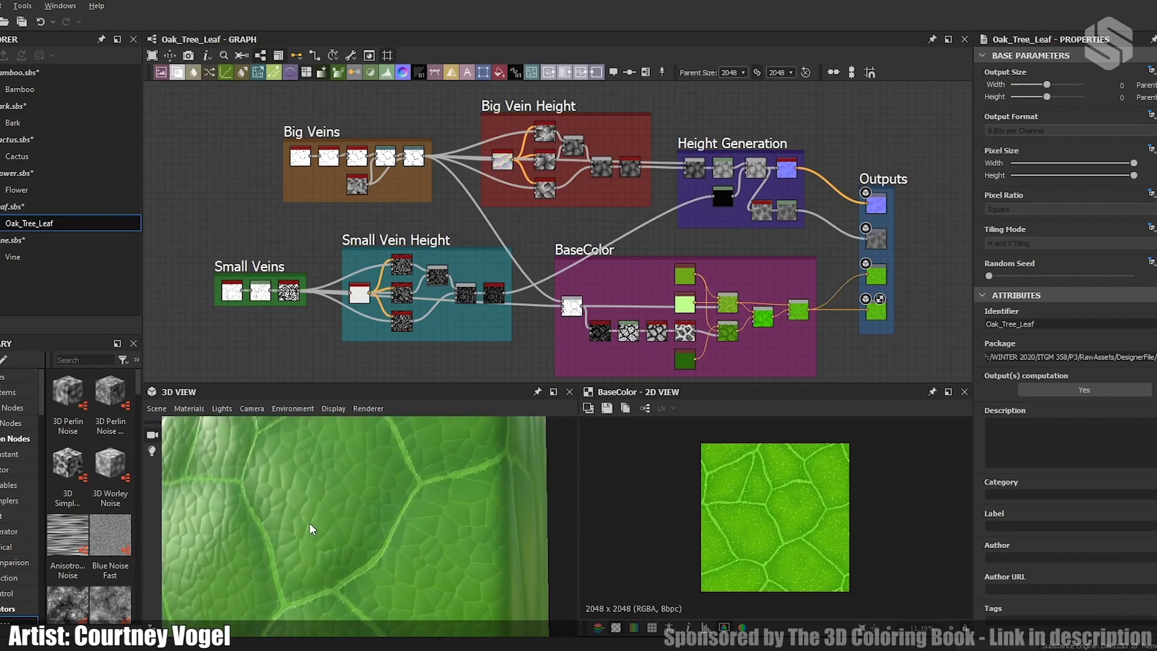
scroll(325, 528, down, 6)
drag(443, 546, 422, 480)
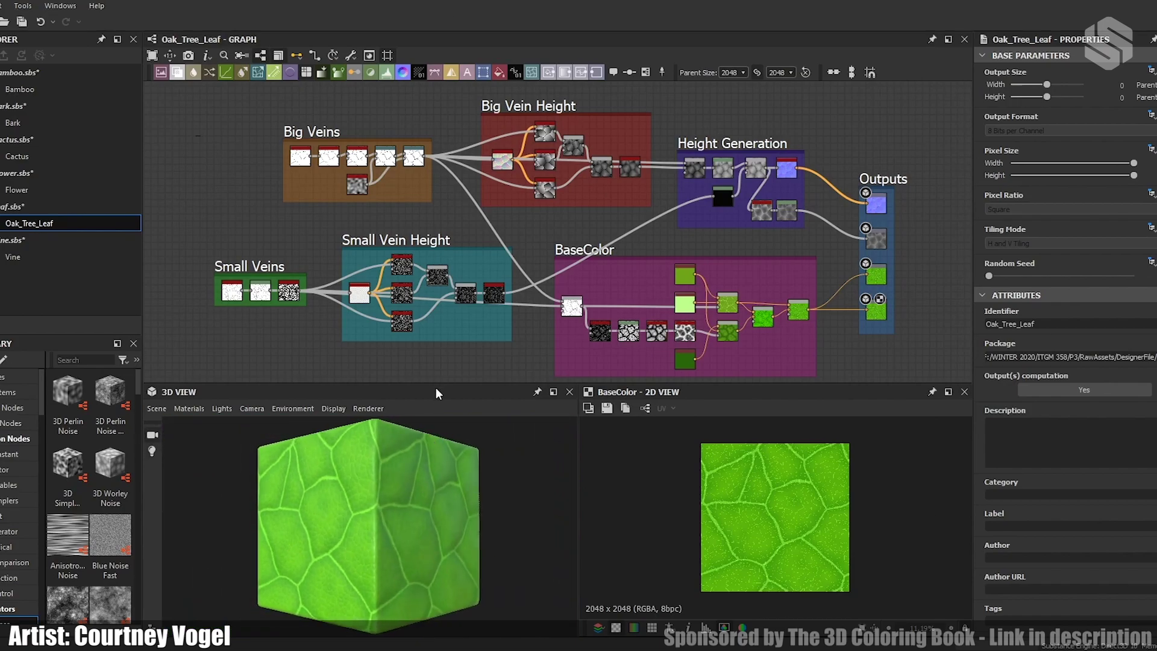
Step: Enlarge the graph area and preview the Cells 2 node in the Big Veins group
drag(439, 384, 463, 432)
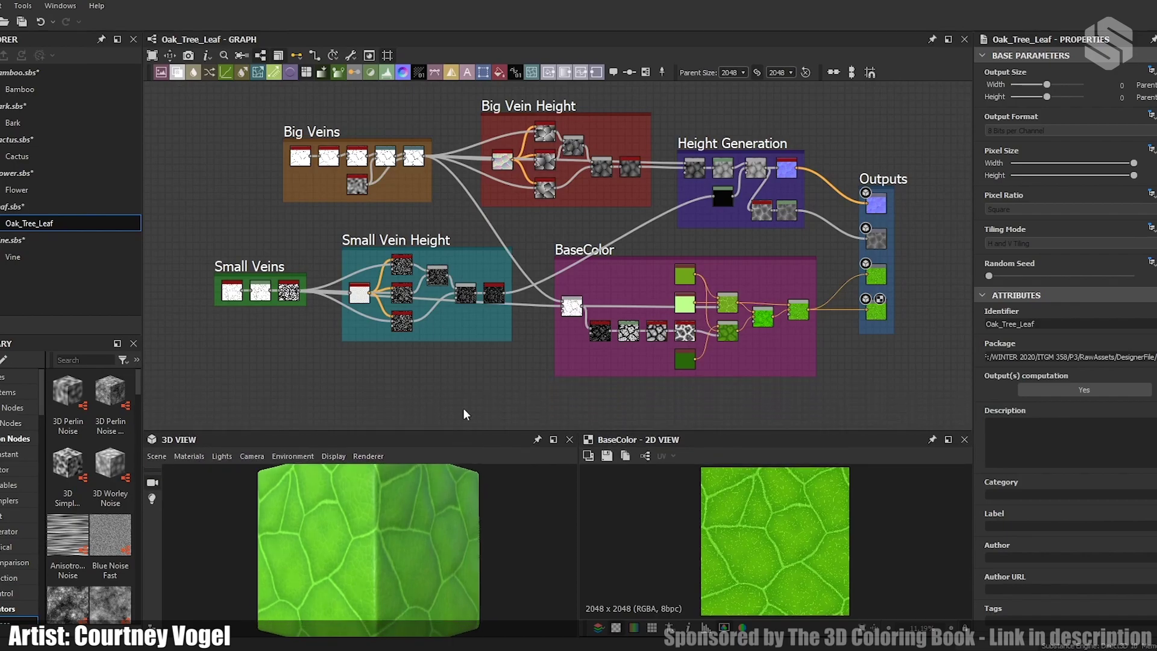
middle_drag(232, 272, 337, 363)
scroll(387, 223, up, 4)
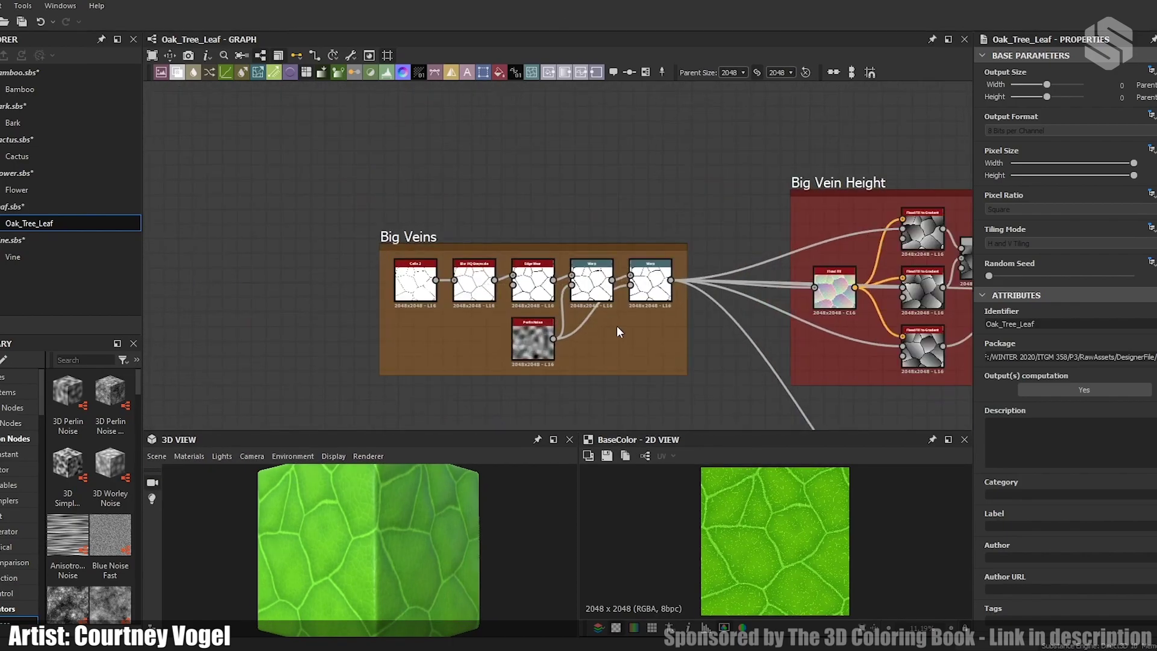
middle_drag(617, 325, 560, 252)
scroll(559, 253, up, 2)
double_click(283, 211)
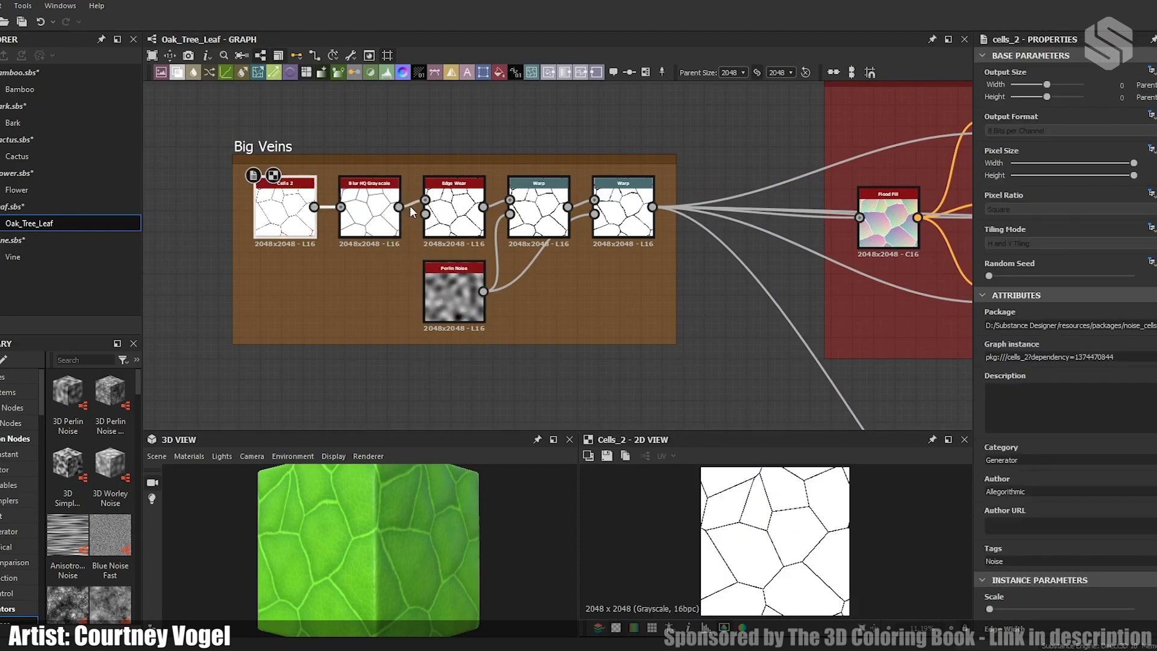
Step: Preview the Edge Wear node up close and both Warp nodes in the Big Veins group
double_click(444, 210)
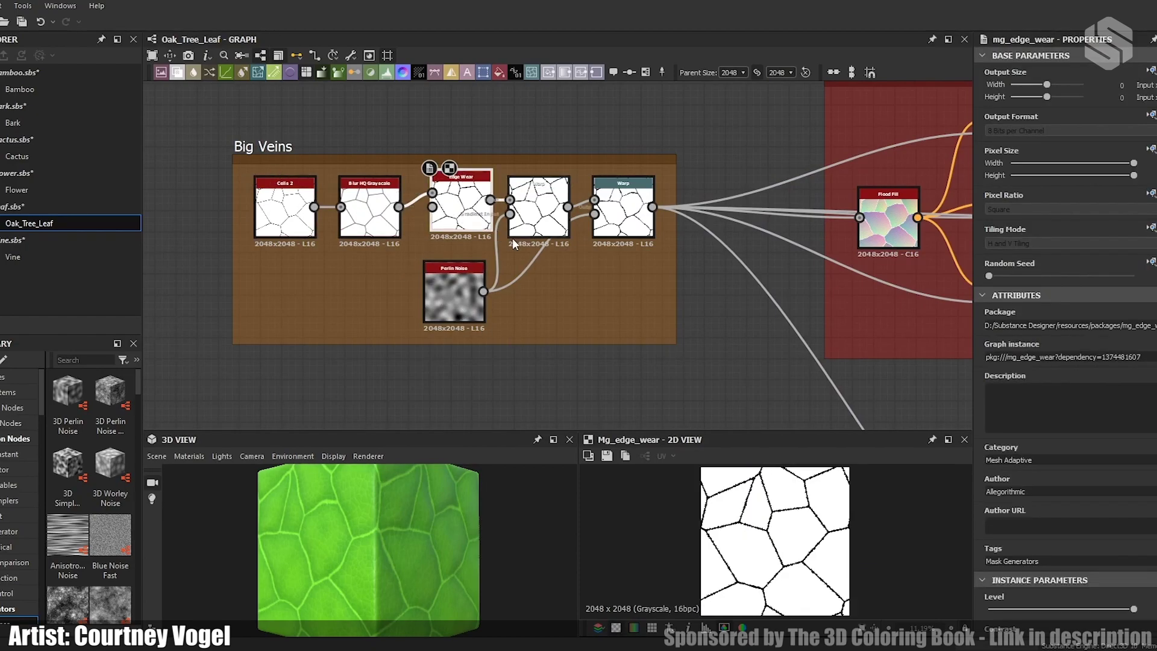
scroll(781, 531, up, 4)
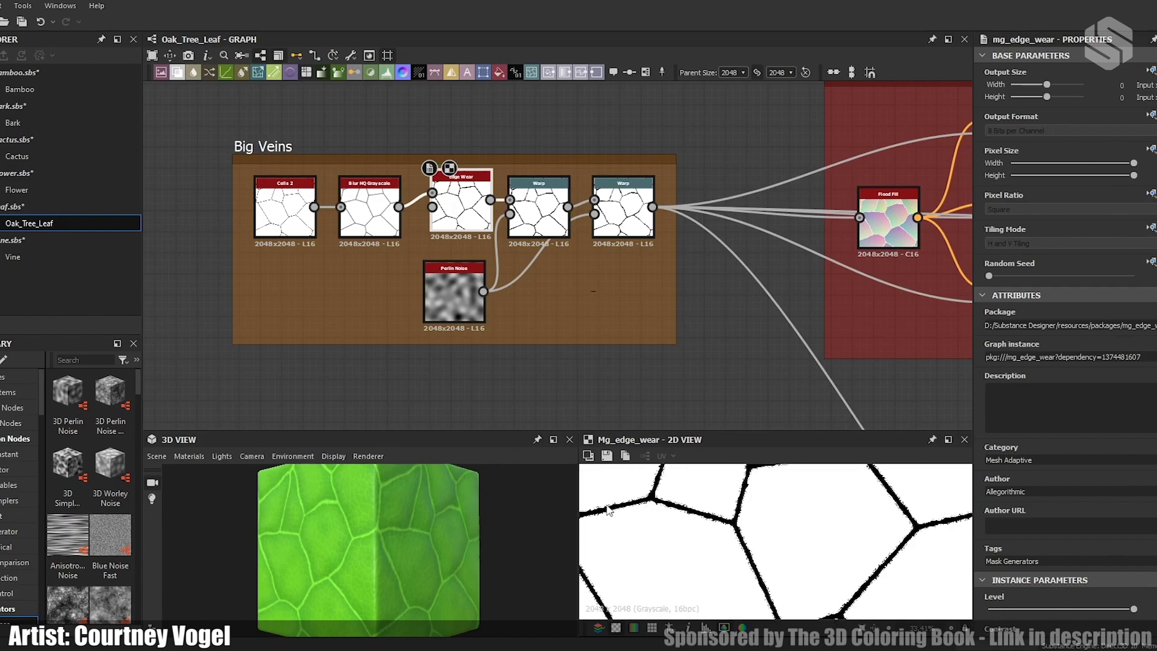
drag(699, 429, 706, 397)
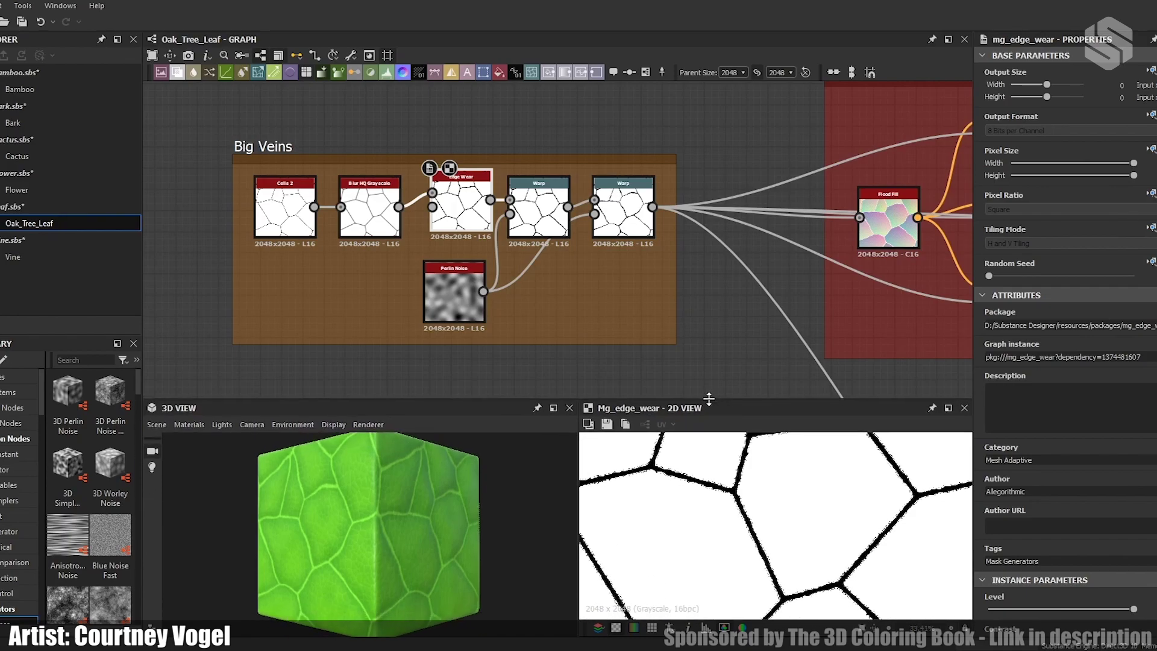
scroll(755, 522, down, 3)
scroll(756, 522, down, 1)
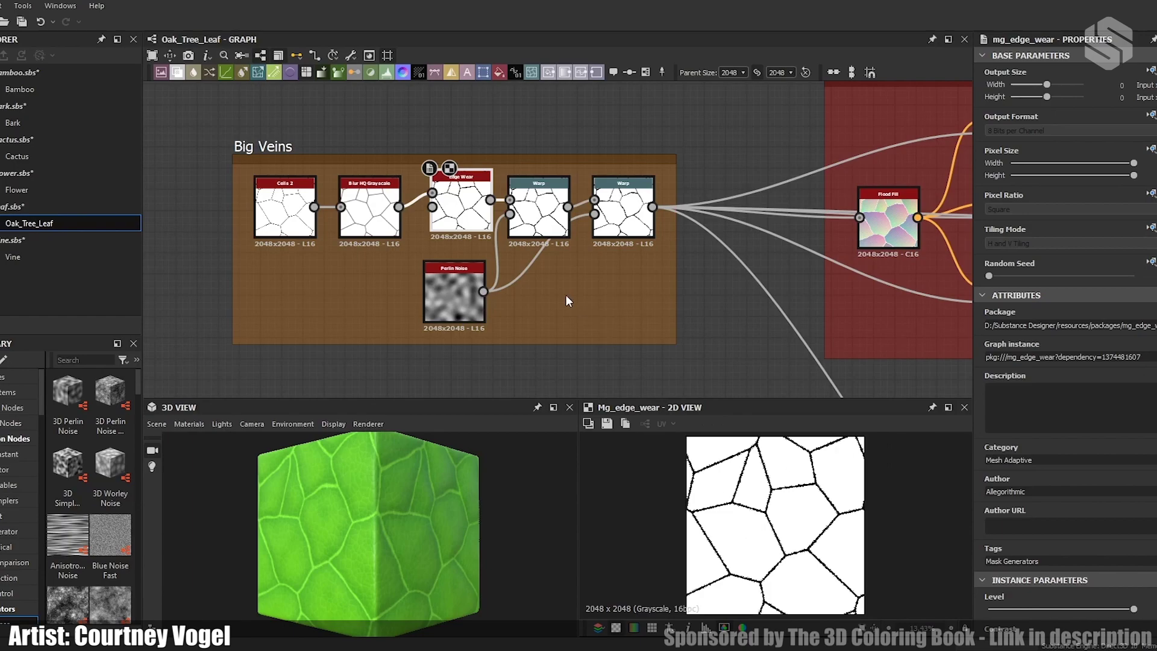
drag(539, 208, 547, 200)
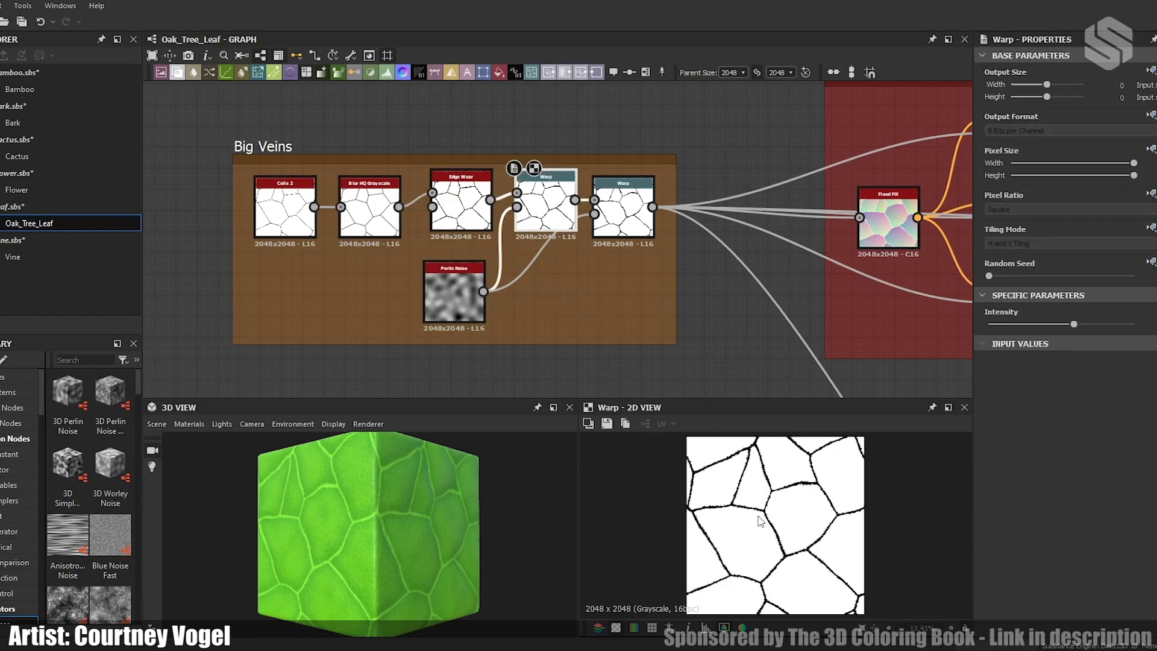
drag(681, 339, 626, 202)
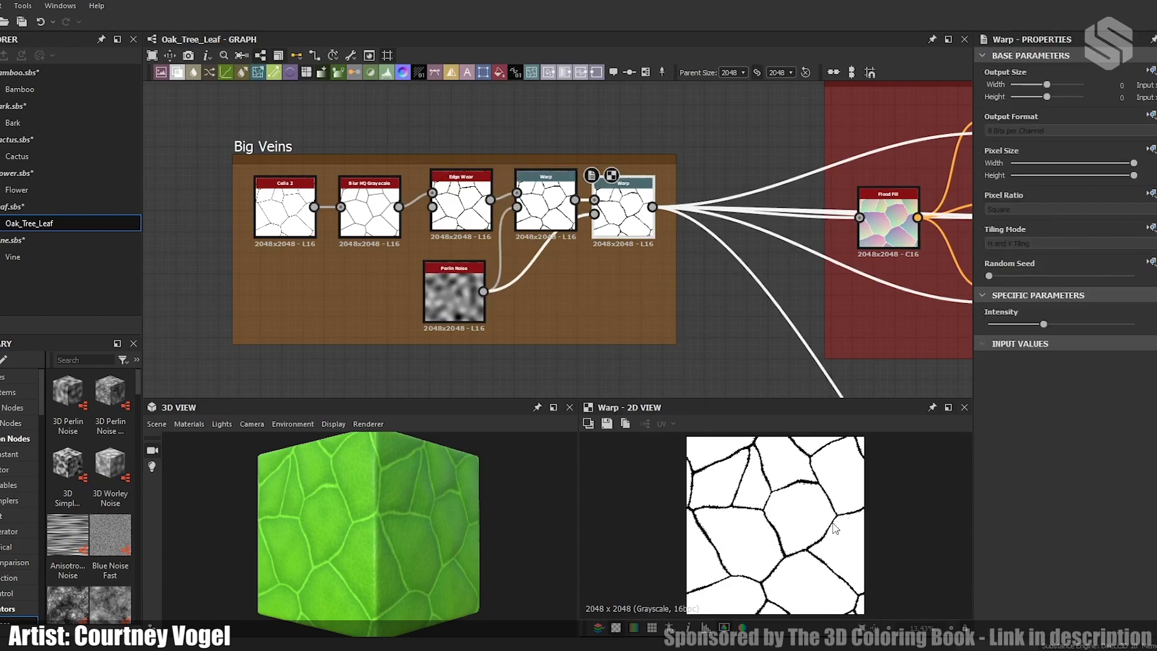
Step: Preview the Big Vein Height chain: Flood Fill, the three Flood Fill to Gradient nodes, the final Blend and Blur HQ Grayscale
middle_drag(781, 227, 370, 239)
click(464, 219)
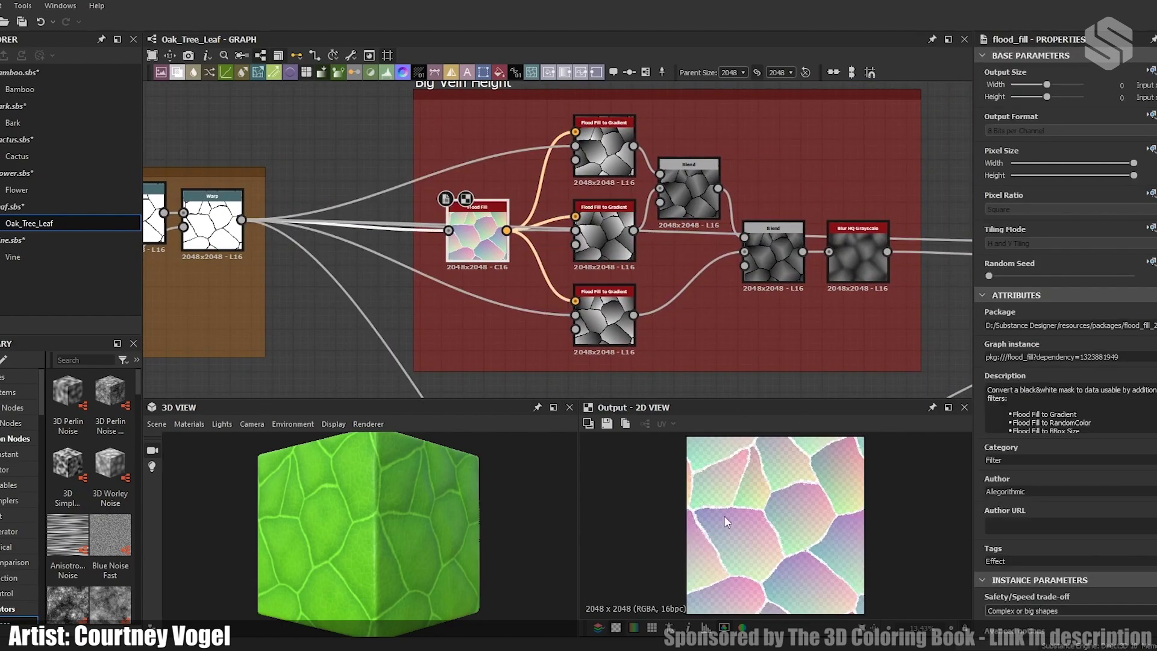
drag(597, 148, 592, 152)
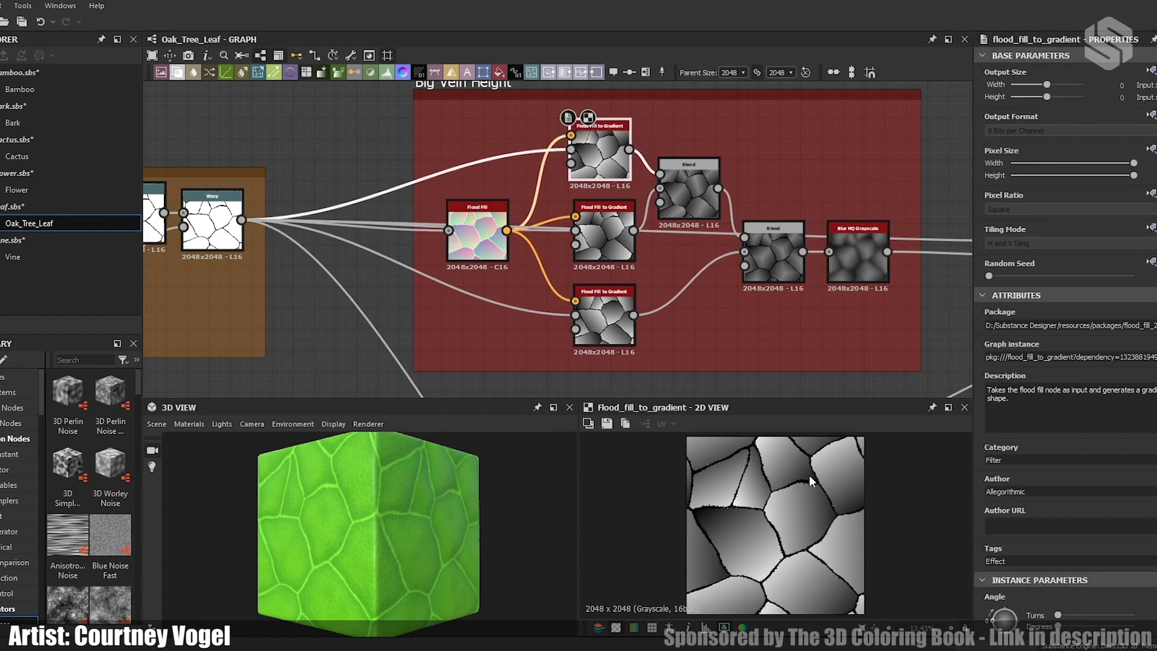
click(622, 235)
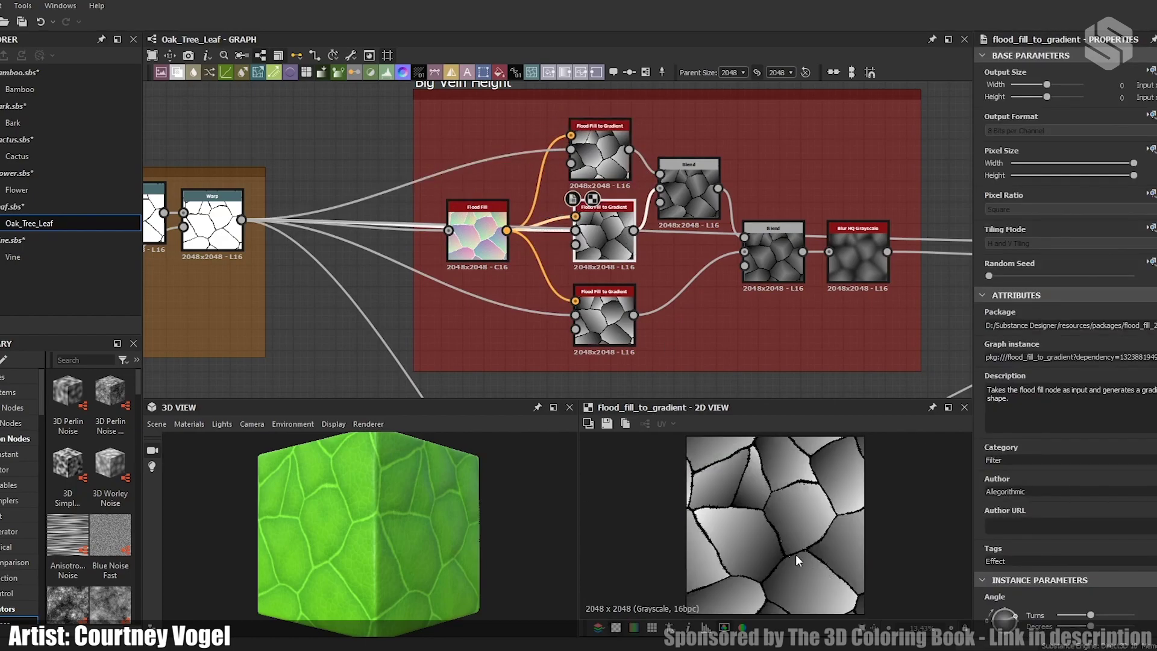
click(627, 335)
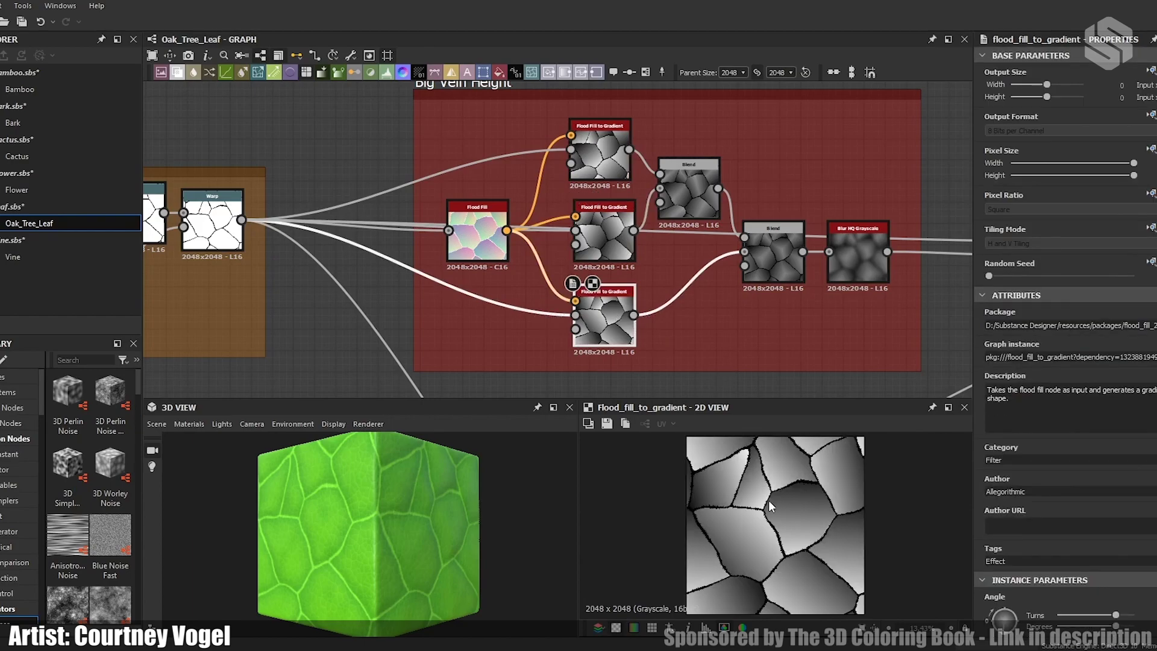
click(773, 253)
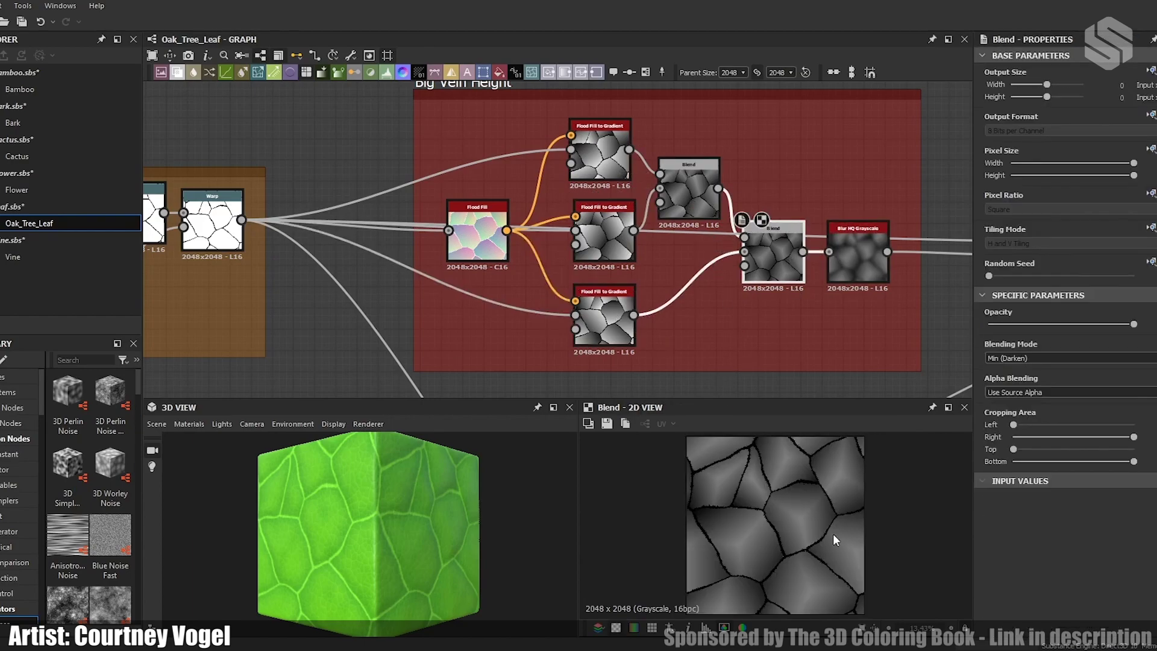
click(851, 260)
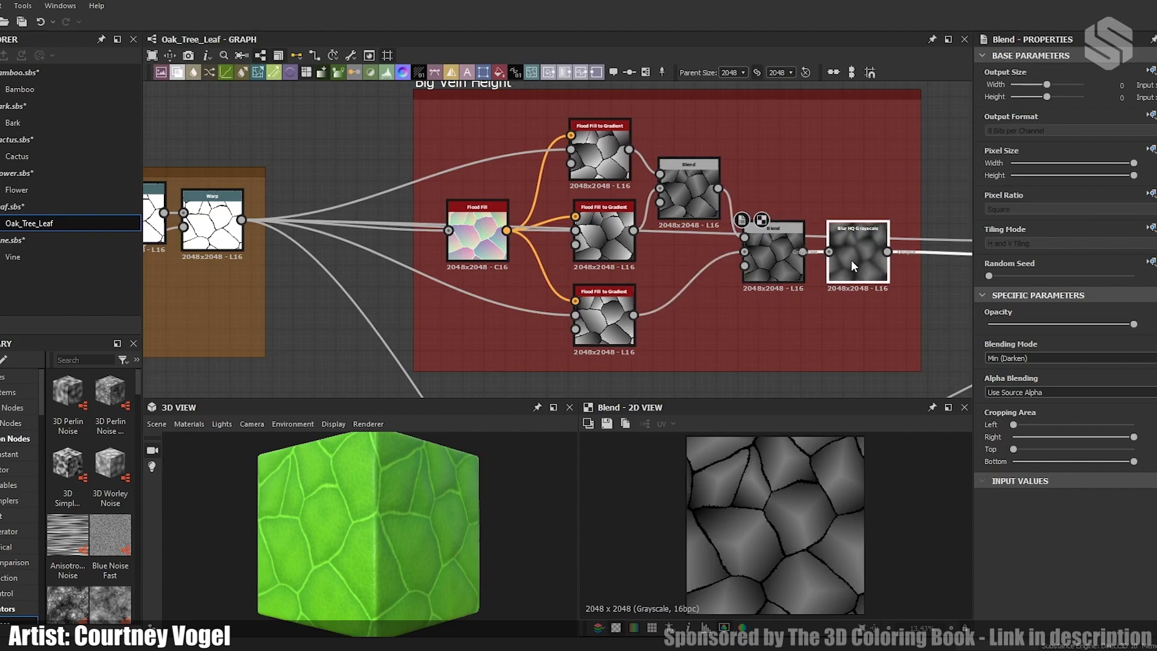
Step: Preview the Cells 3, Levels and Edge Detect nodes in the Small Veins group in order
scroll(753, 272, down, 3)
middle_drag(891, 284, 669, 115)
middle_drag(452, 282, 863, 216)
scroll(433, 298, up, 3)
middle_drag(408, 259, 694, 319)
scroll(749, 309, up, 3)
click(413, 218)
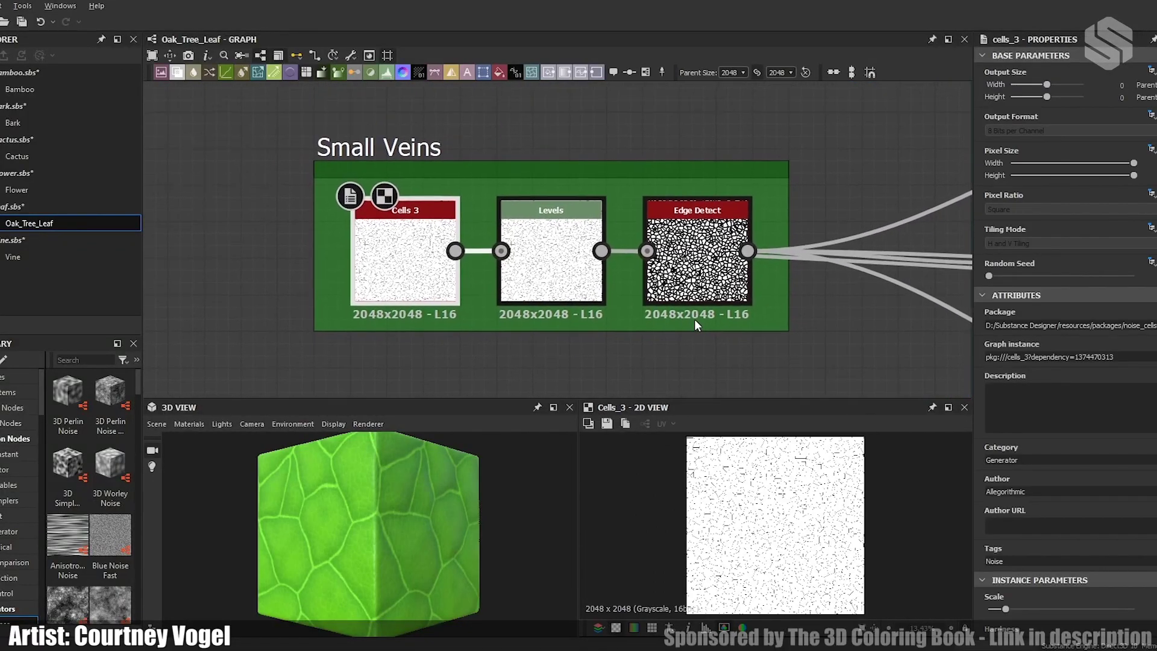
click(551, 265)
click(720, 283)
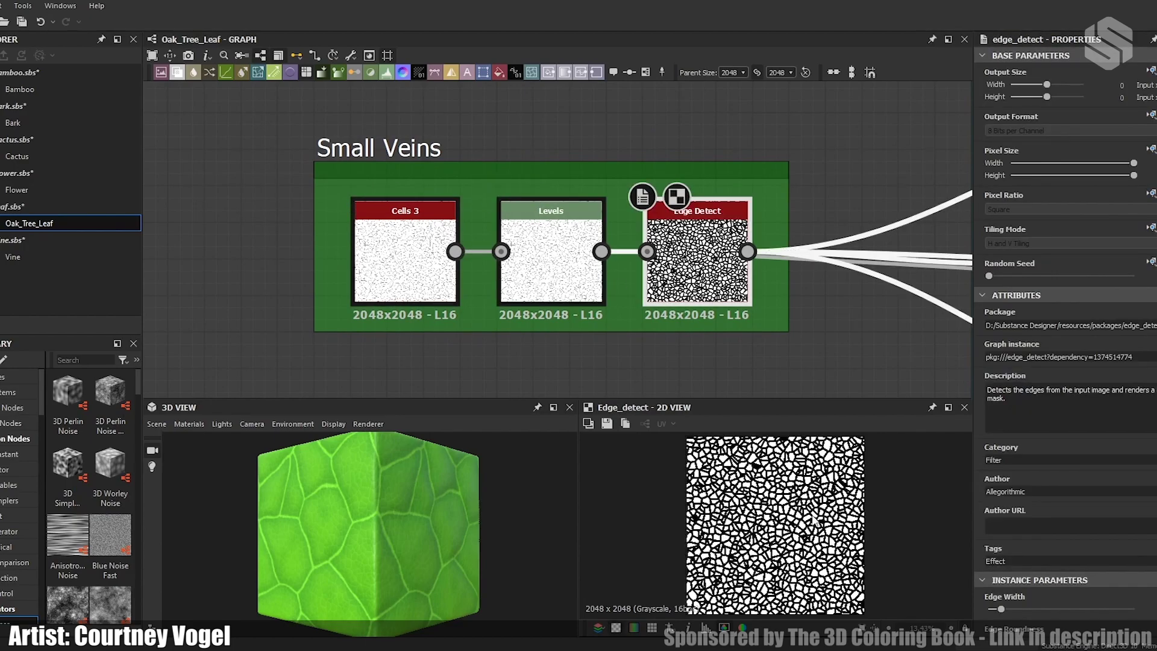
Step: Preview the Flood Fill, first Flood Fill to Gradient and final Blend nodes in the Small Vein Height group
scroll(837, 264, down, 3)
middle_drag(845, 263, 652, 229)
scroll(652, 229, up, 1)
click(478, 247)
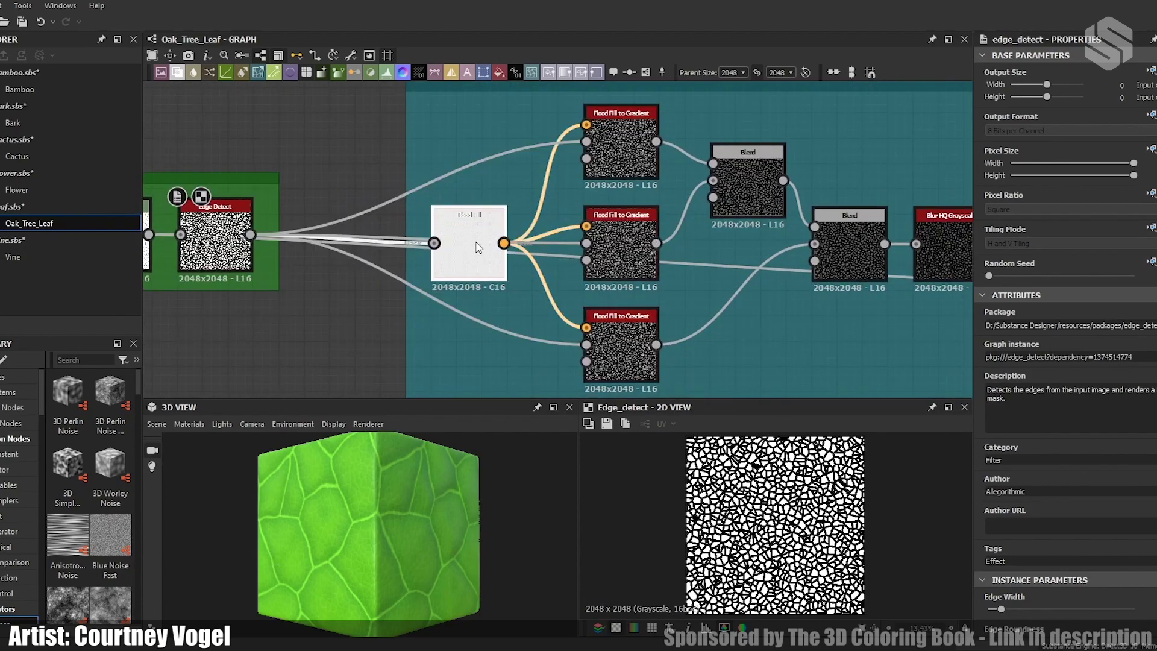
click(611, 146)
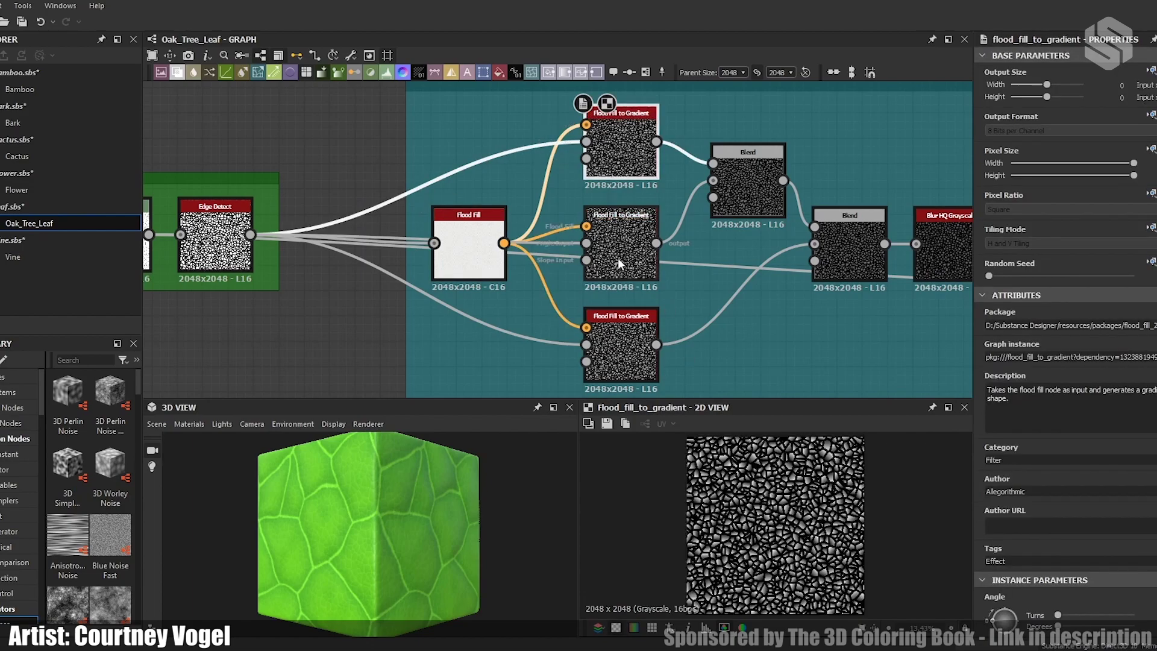
middle_drag(764, 254, 364, 256)
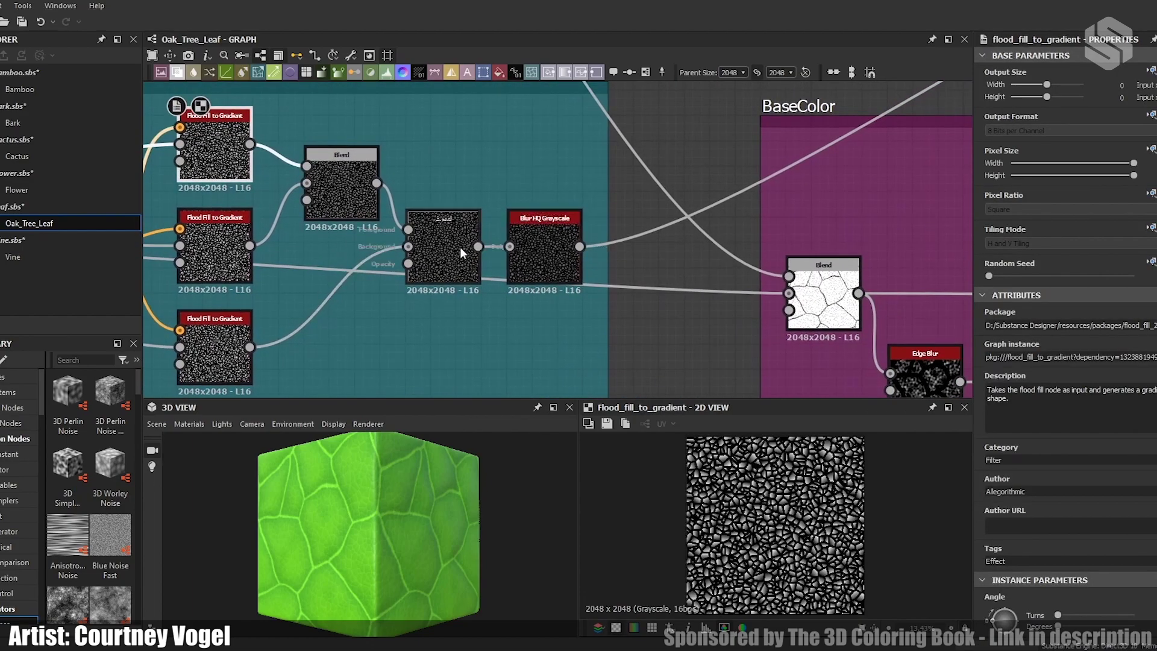
click(441, 248)
Step: Preview the first Blend node and the Levels node fed by the small veins in the Height Generation group
middle_drag(687, 205, 504, 331)
scroll(728, 216, down, 4)
middle_drag(798, 195, 447, 332)
scroll(665, 238, up, 3)
scroll(682, 229, up, 1)
middle_drag(674, 240, 623, 216)
click(361, 155)
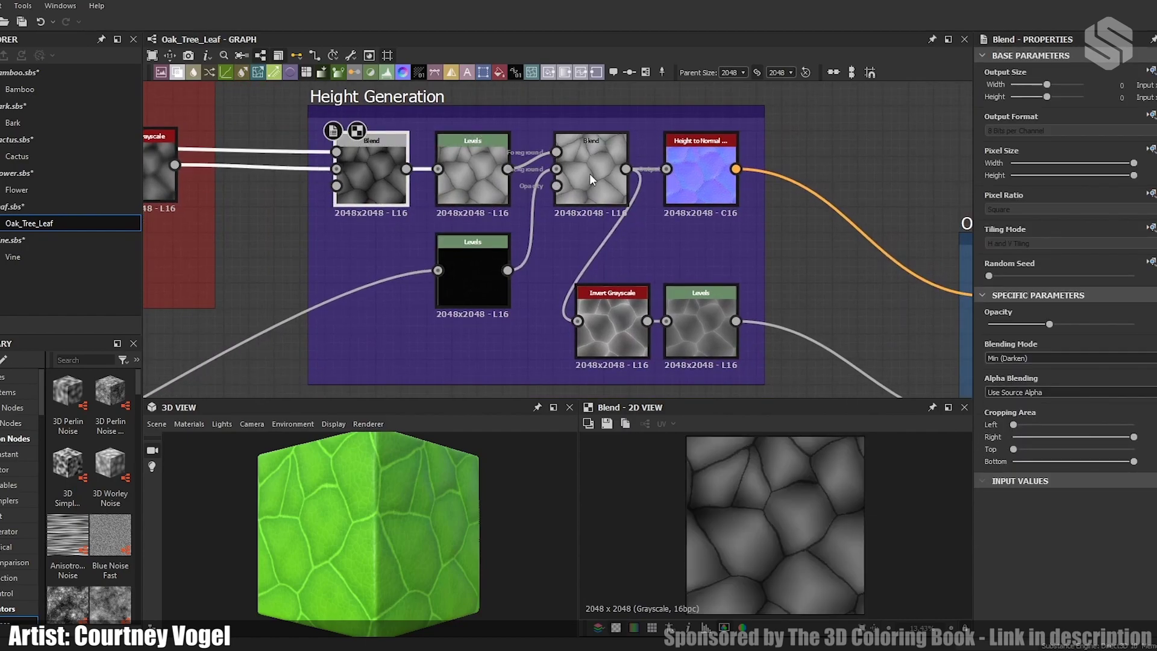
click(482, 260)
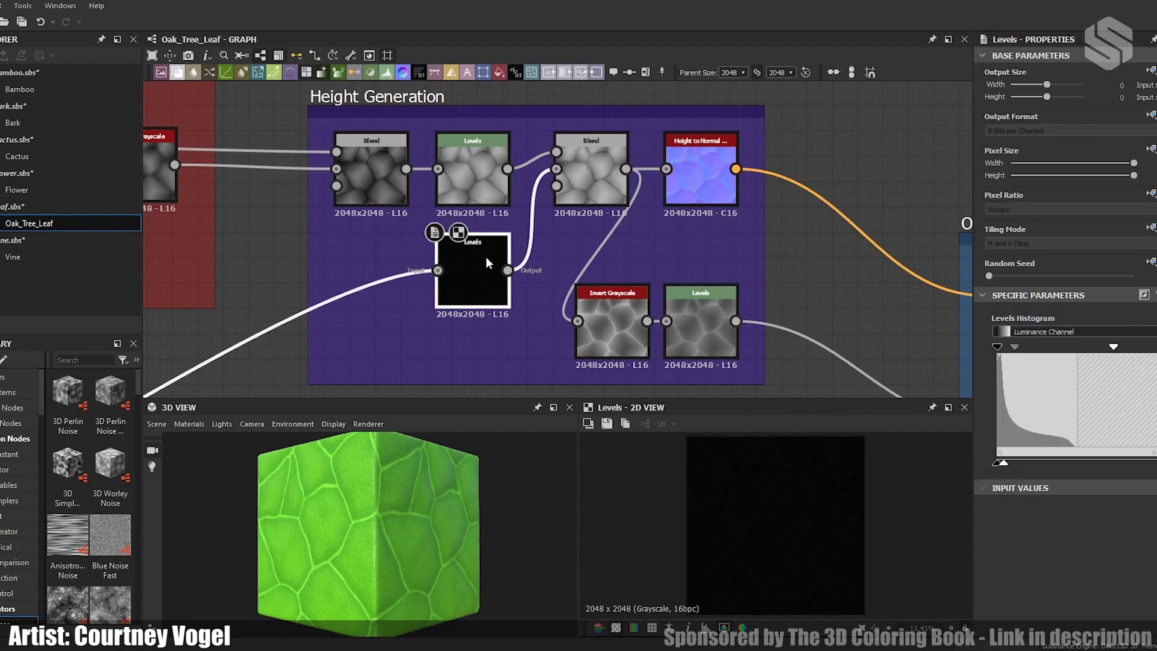
Step: Examine the second Height Generation Blend up close, preview Invert Grayscale and follow its branch to the Roughness output
click(596, 175)
scroll(793, 548, up, 4)
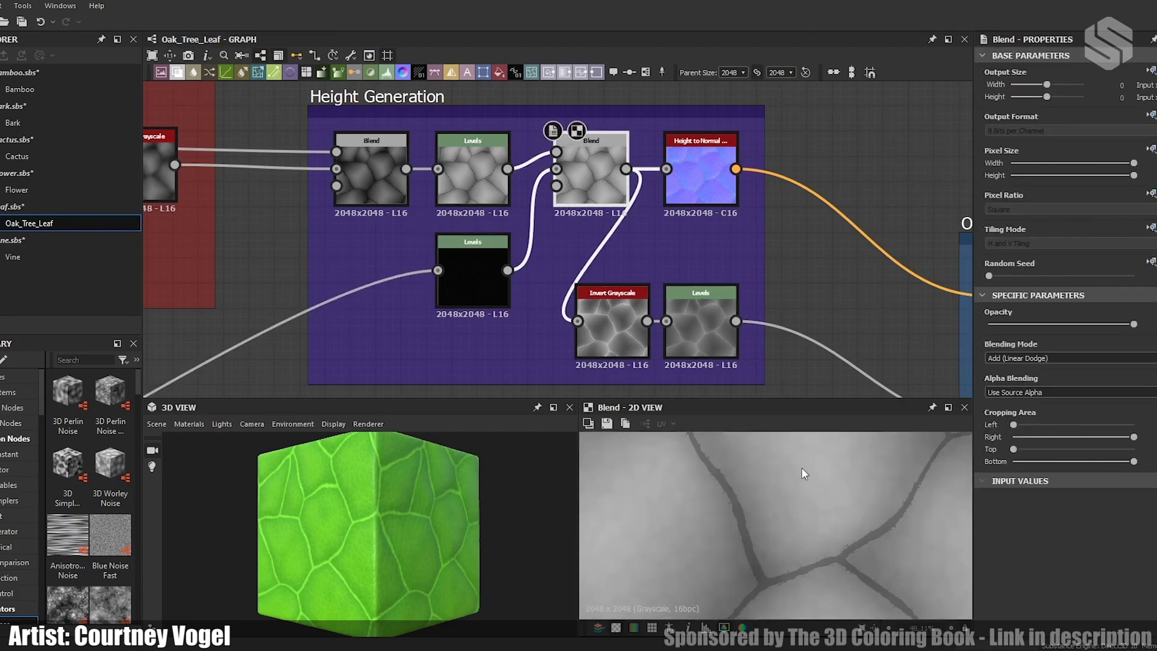
scroll(802, 470, down, 5)
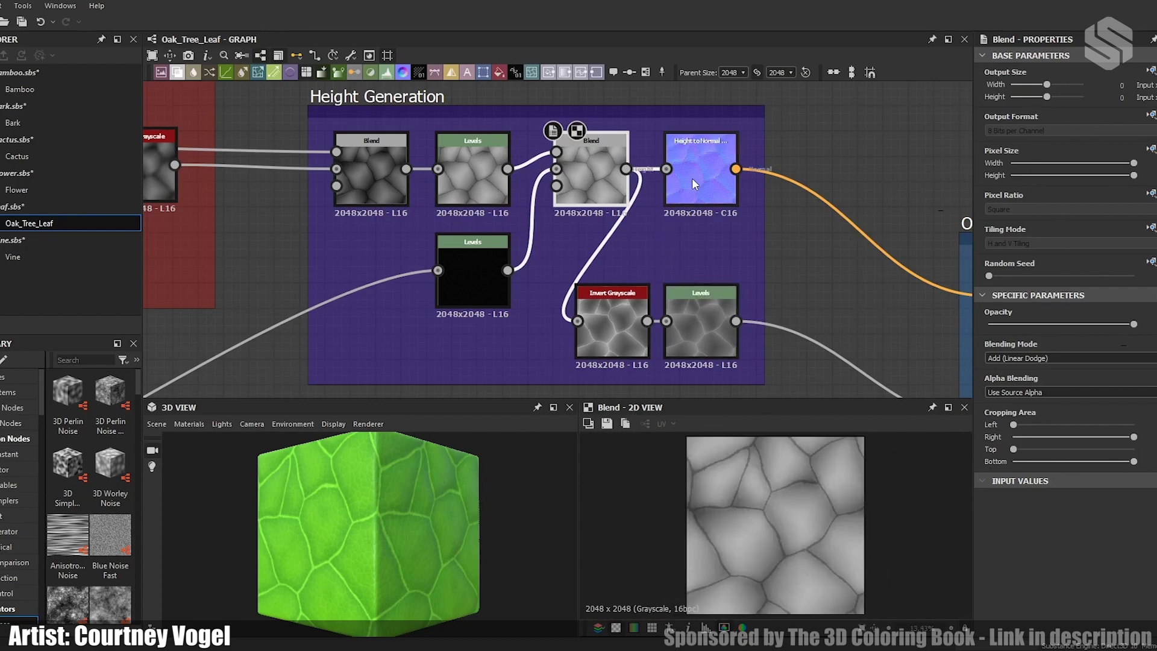
click(610, 328)
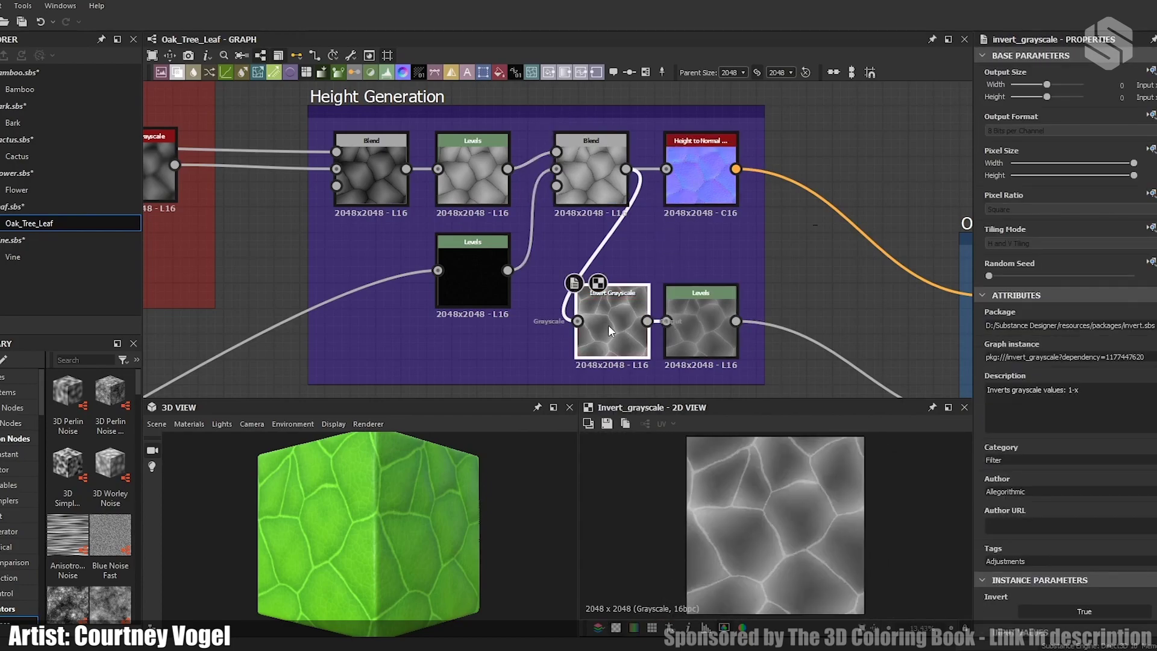
middle_drag(609, 324, 367, 188)
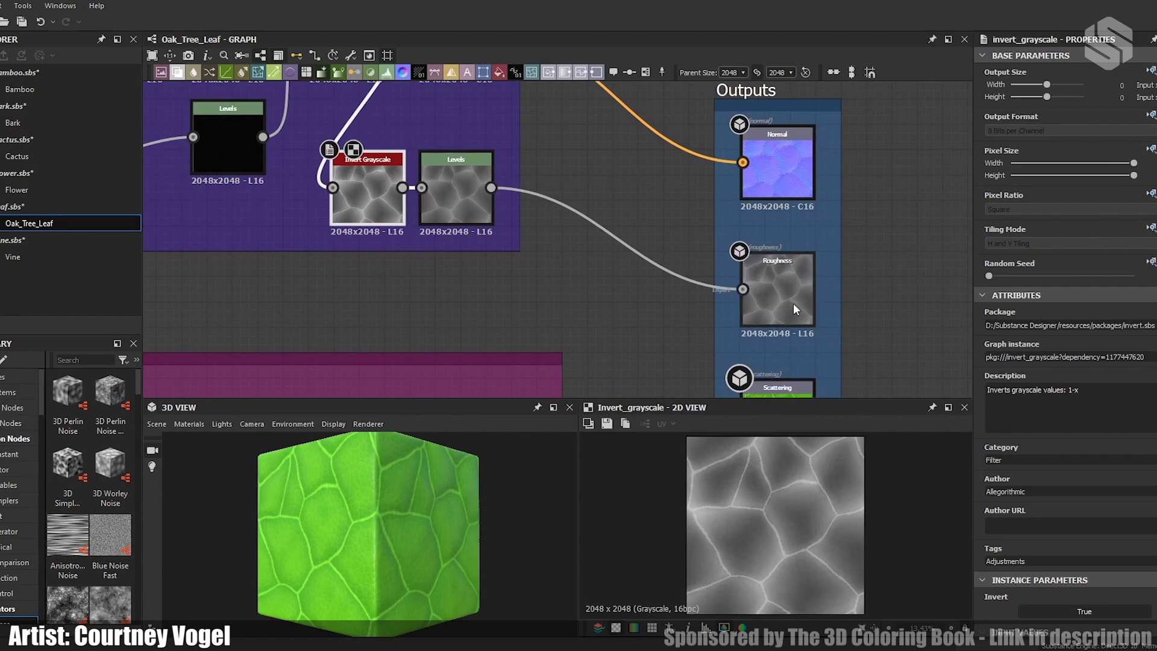
Step: Preview the Height to Normal node feeding the Normal output and inspect its vein detail up close
middle_drag(775, 277, 853, 478)
click(530, 229)
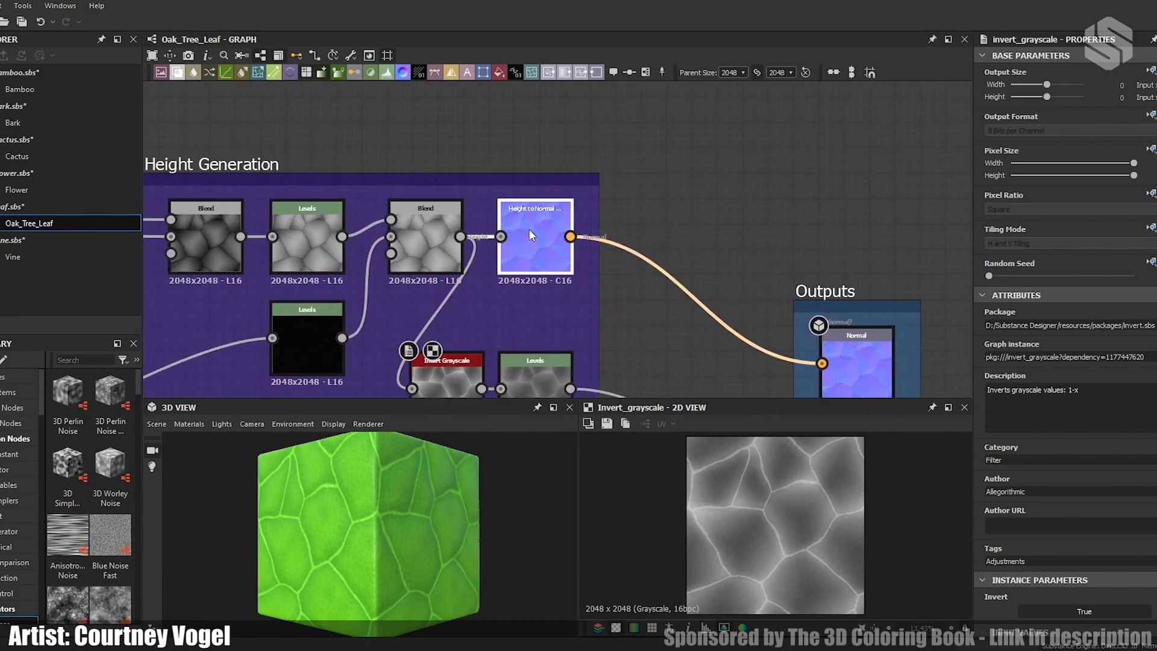
scroll(788, 521, up, 5)
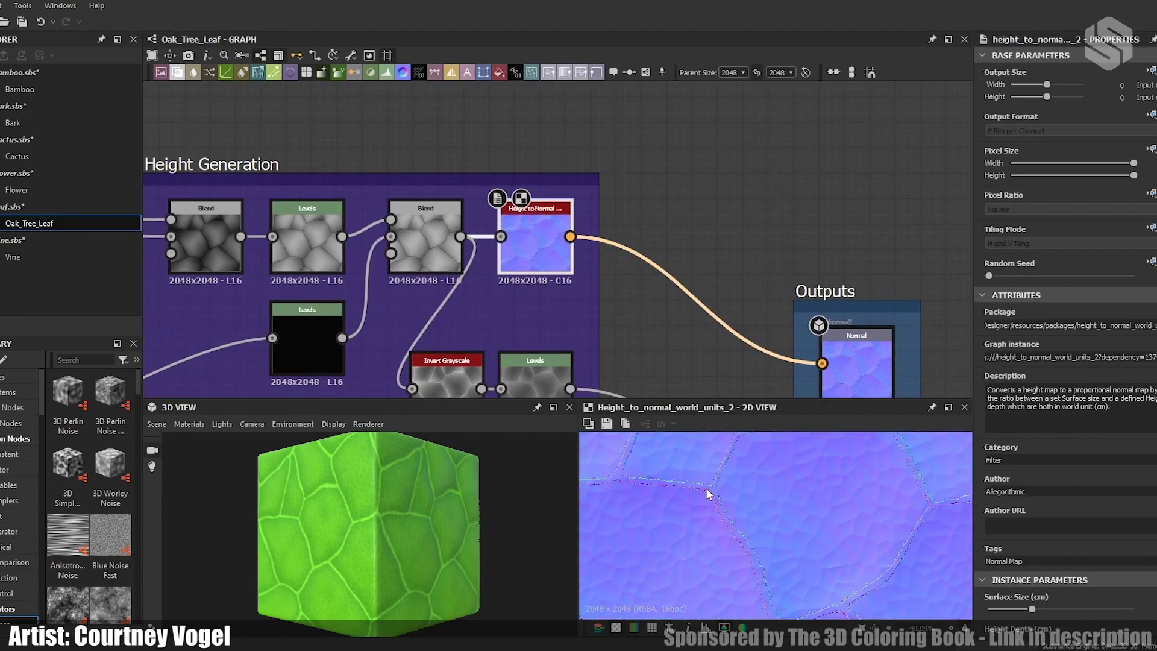
scroll(775, 479, down, 5)
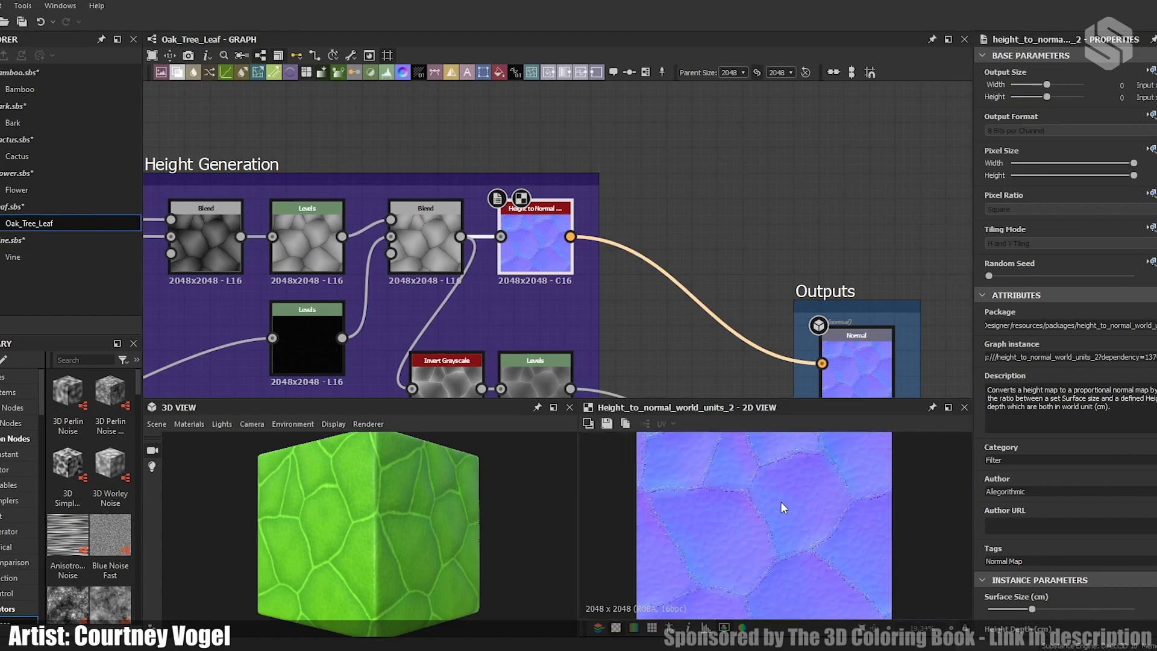
middle_drag(621, 335, 762, 147)
scroll(651, 272, down, 3)
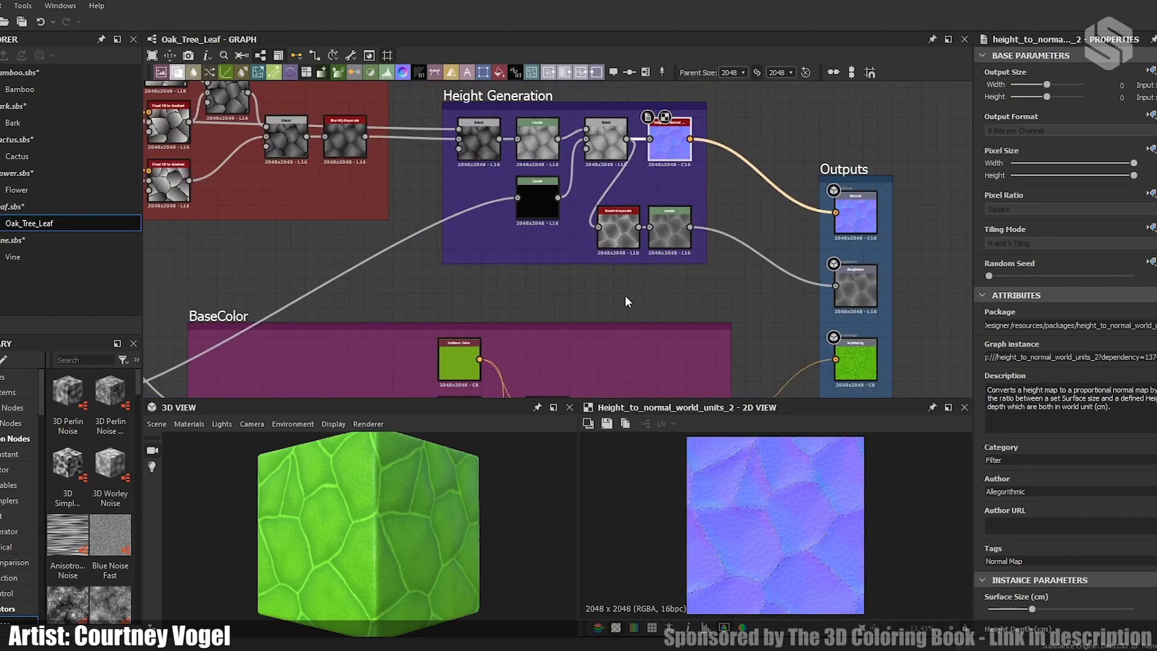
Step: Preview the Blend node that starts the BaseColor group and inspect its combined vein mask up close
middle_drag(561, 320, 652, 155)
middle_drag(586, 288, 685, 227)
middle_drag(430, 227, 548, 278)
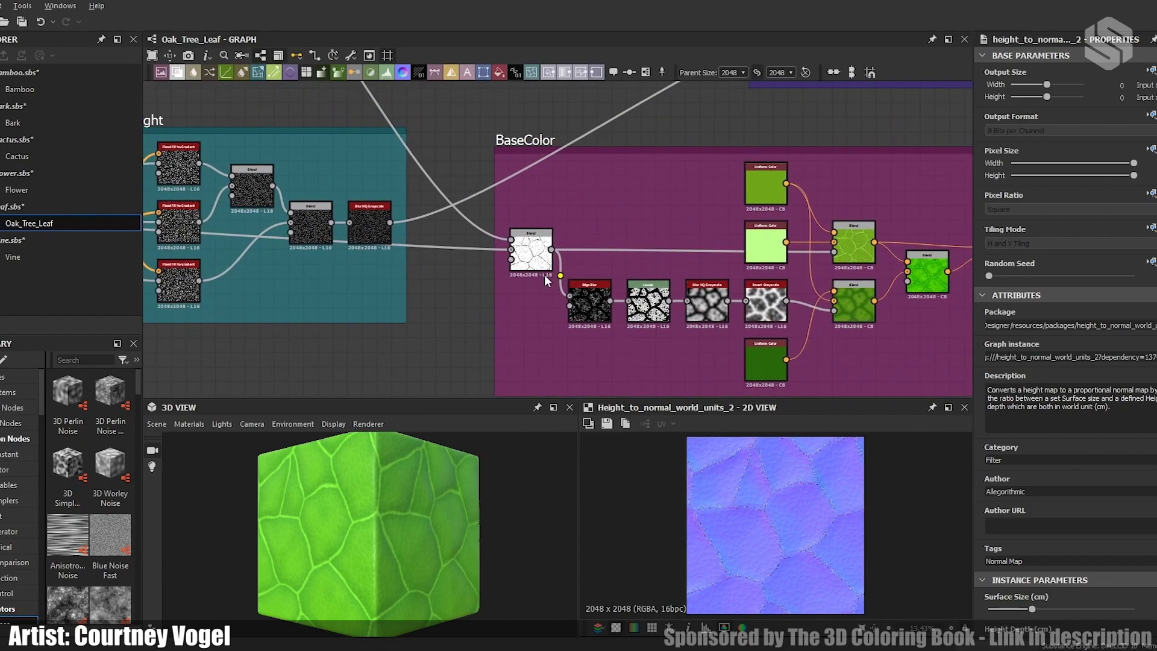
scroll(516, 237, up, 3)
double_click(554, 276)
scroll(751, 540, up, 6)
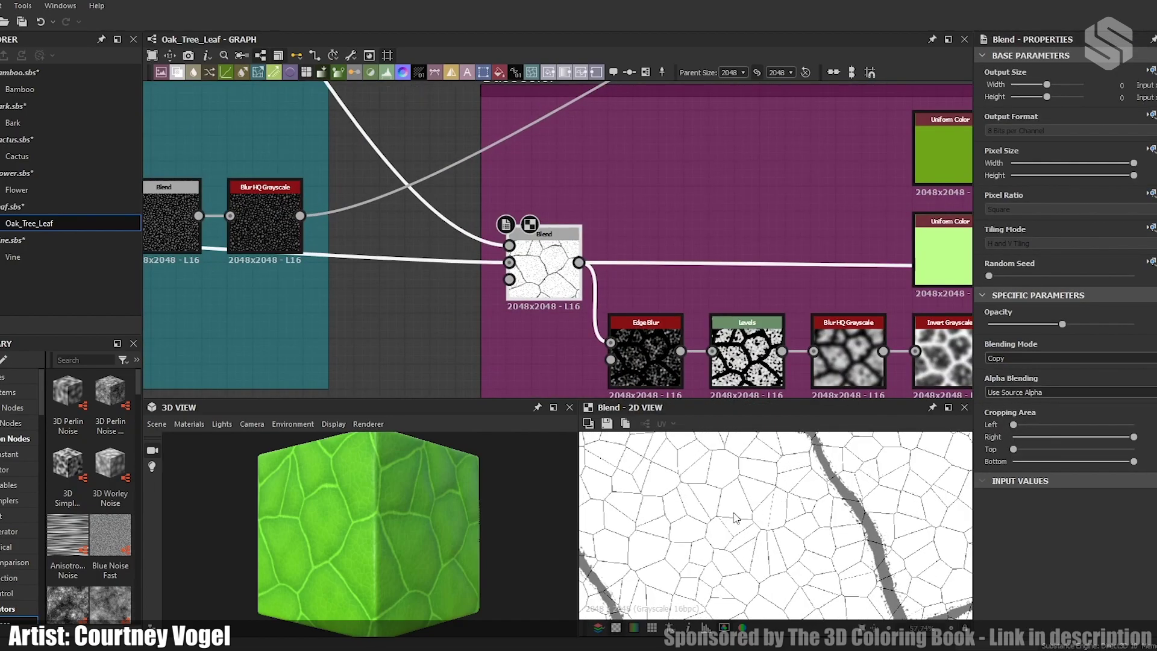
scroll(714, 517, down, 6)
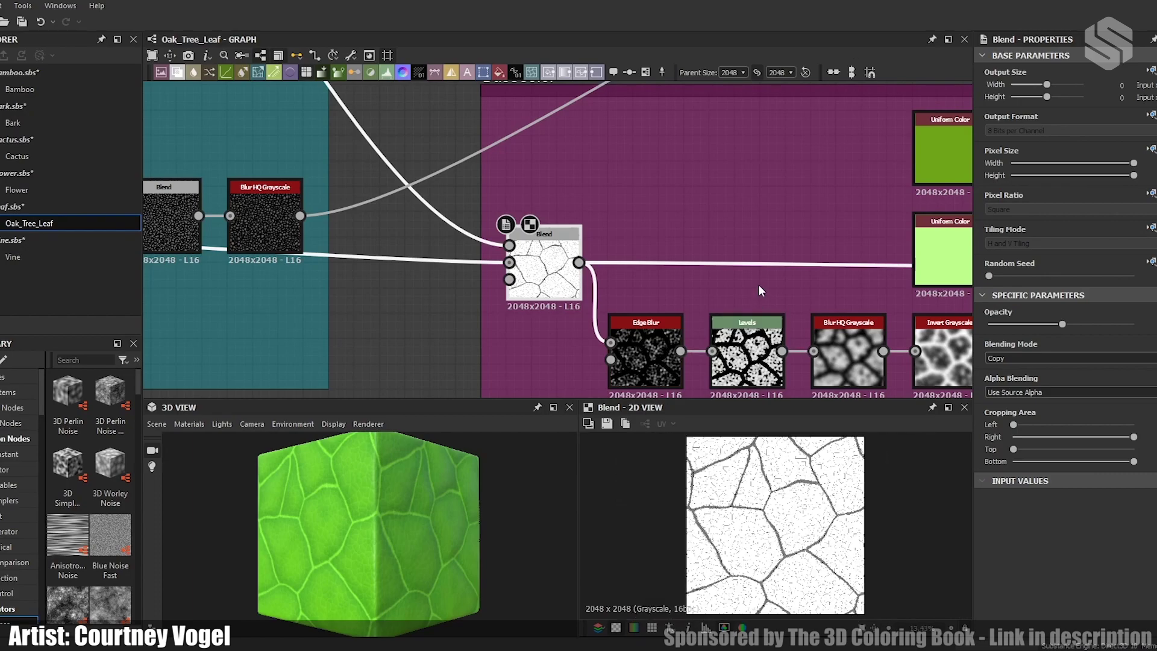
Step: Preview the Edge Blur node in the BaseColor group and examine its mask up close
middle_drag(653, 354, 451, 312)
click(451, 312)
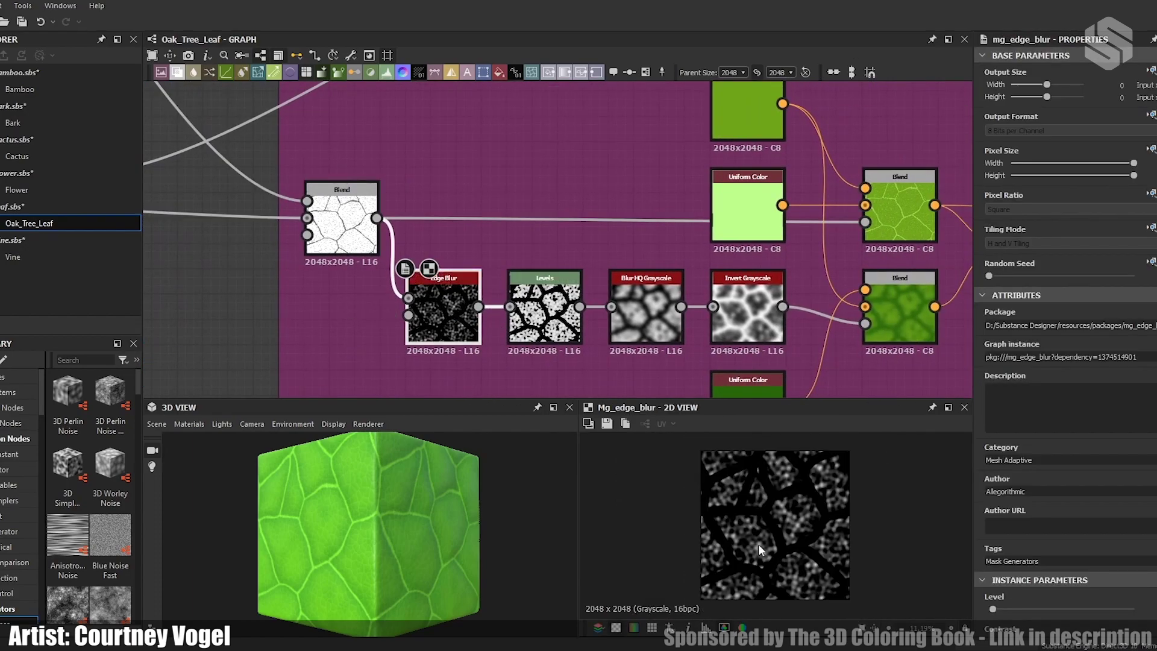
scroll(798, 528, up, 1)
scroll(798, 528, up, 2)
scroll(798, 528, down, 2)
scroll(798, 528, down, 1)
scroll(838, 296, down, 4)
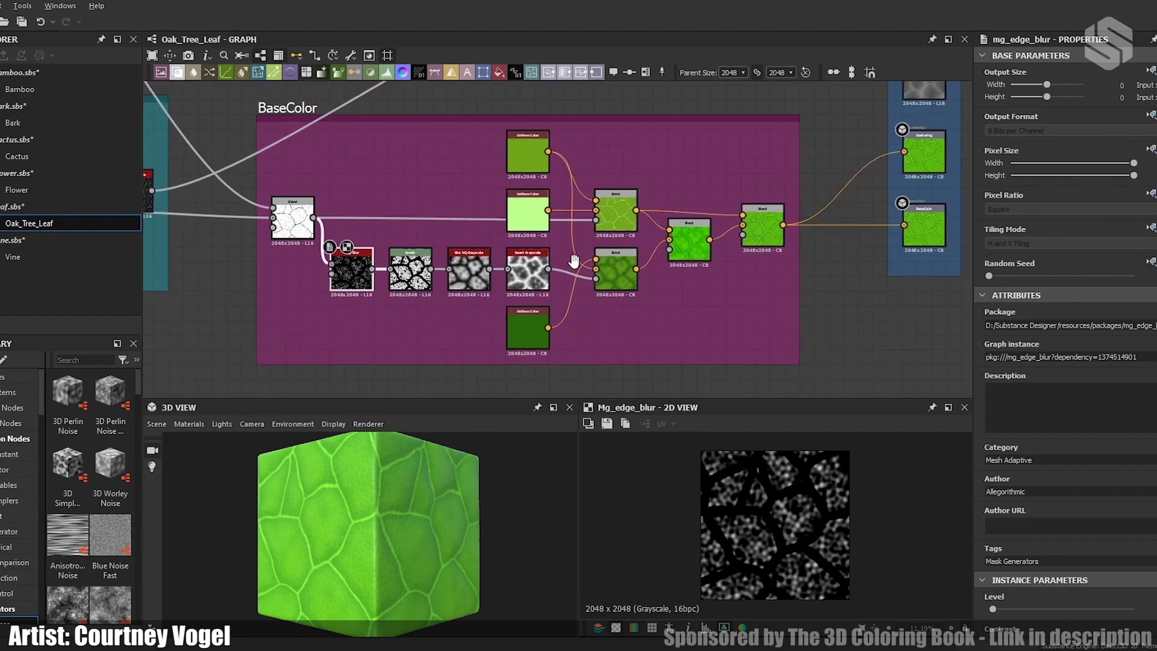
Step: Preview the two Blend nodes that mix the Uniform Color nodes, first the blurred-mask one, then the vein-mask one
scroll(593, 266, up, 1)
double_click(587, 280)
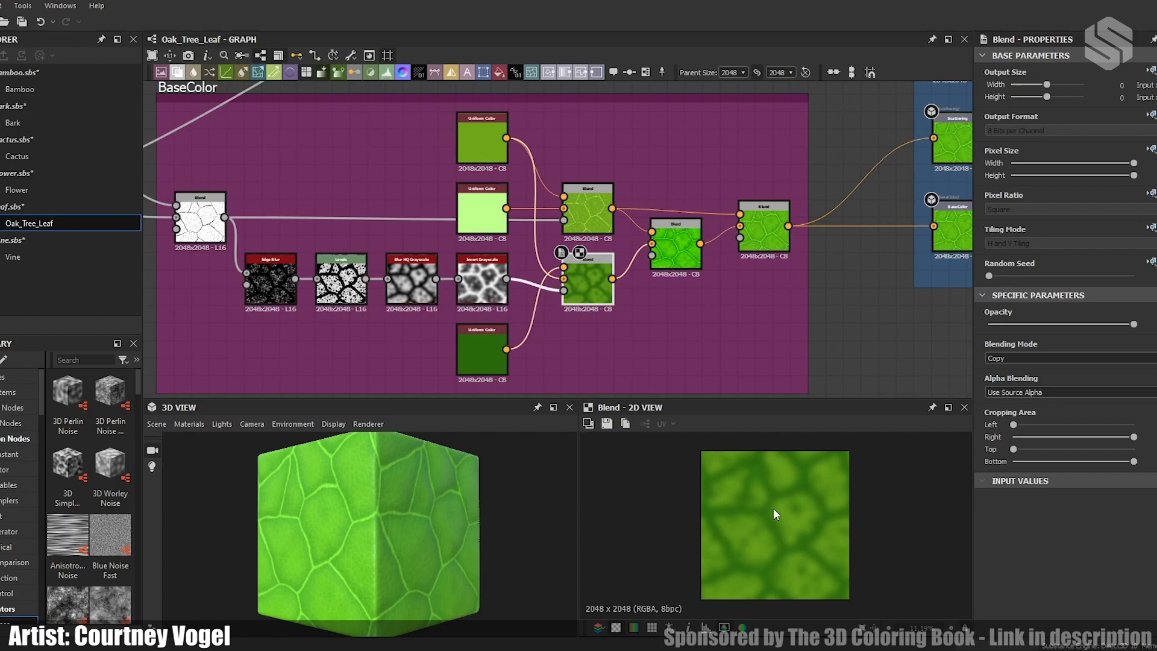
double_click(588, 211)
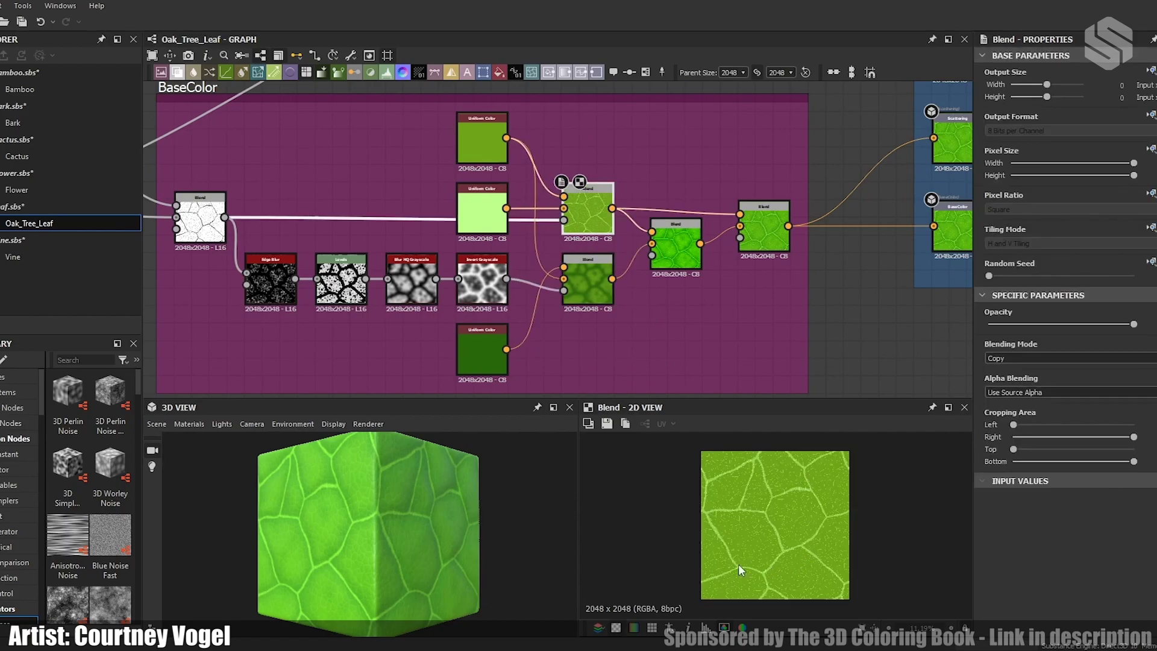
Step: Inspect the Add Sub Blend up close and preview the final Blend of the BaseColor group
double_click(666, 260)
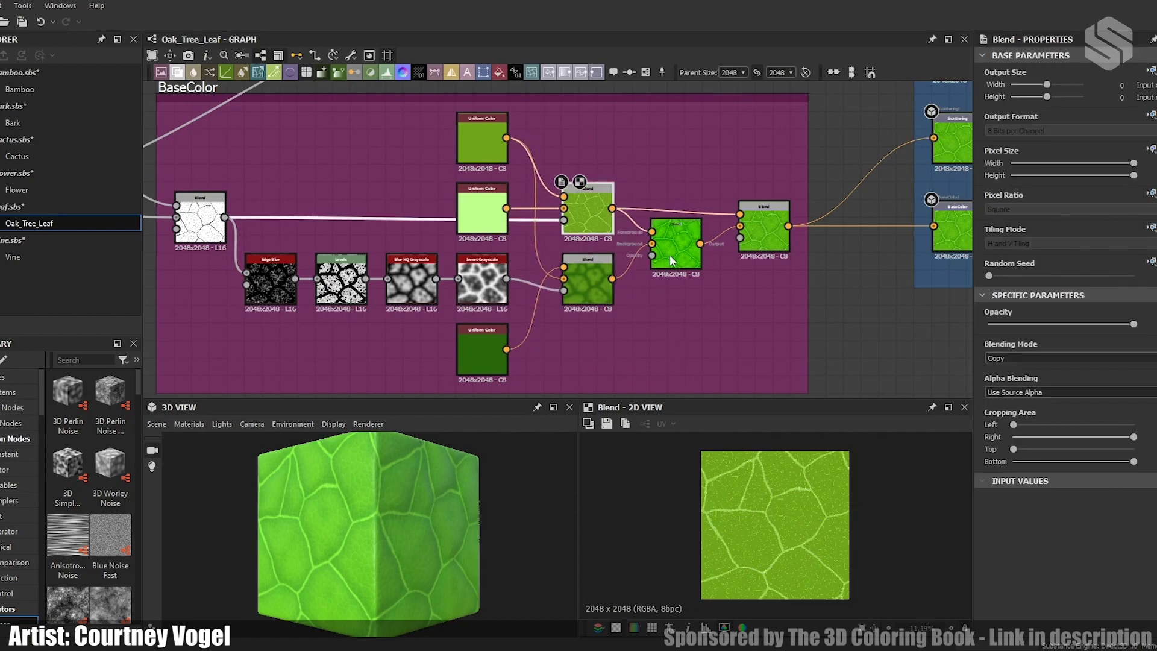
scroll(790, 545, up, 1)
scroll(790, 544, up, 4)
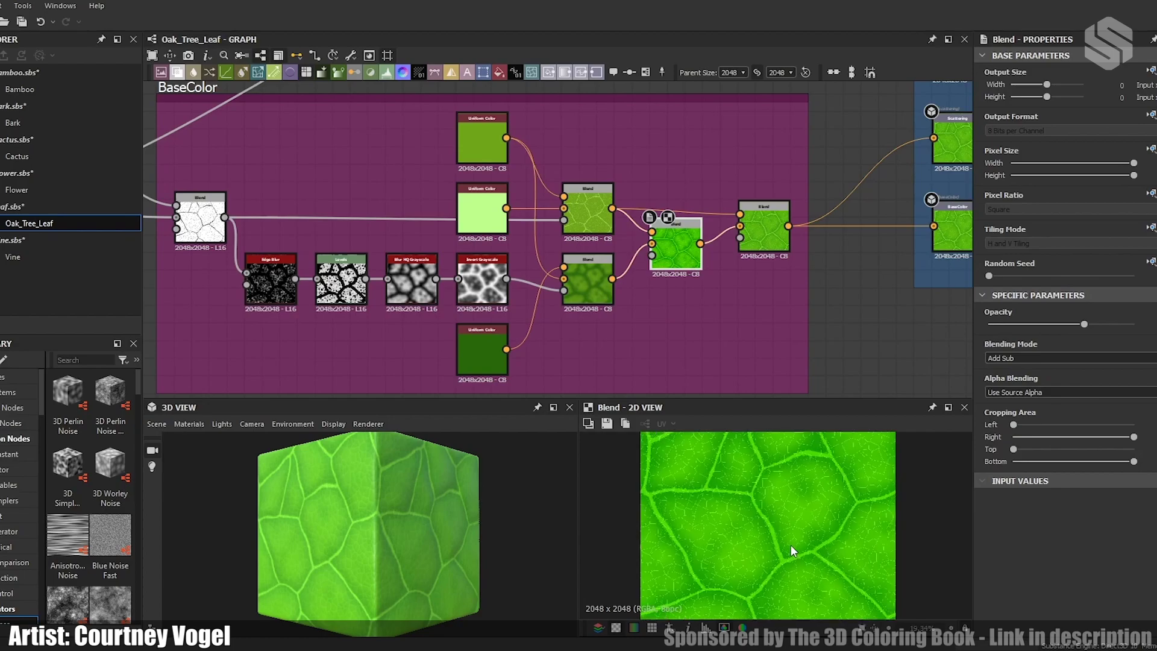
scroll(761, 503, down, 5)
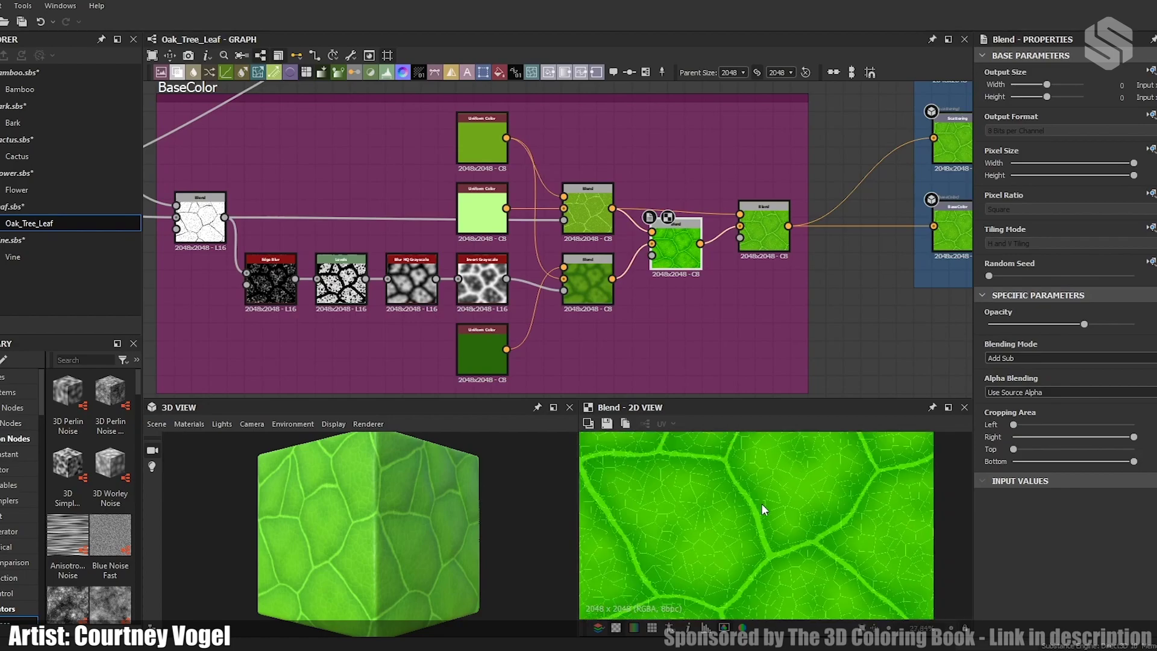
double_click(767, 213)
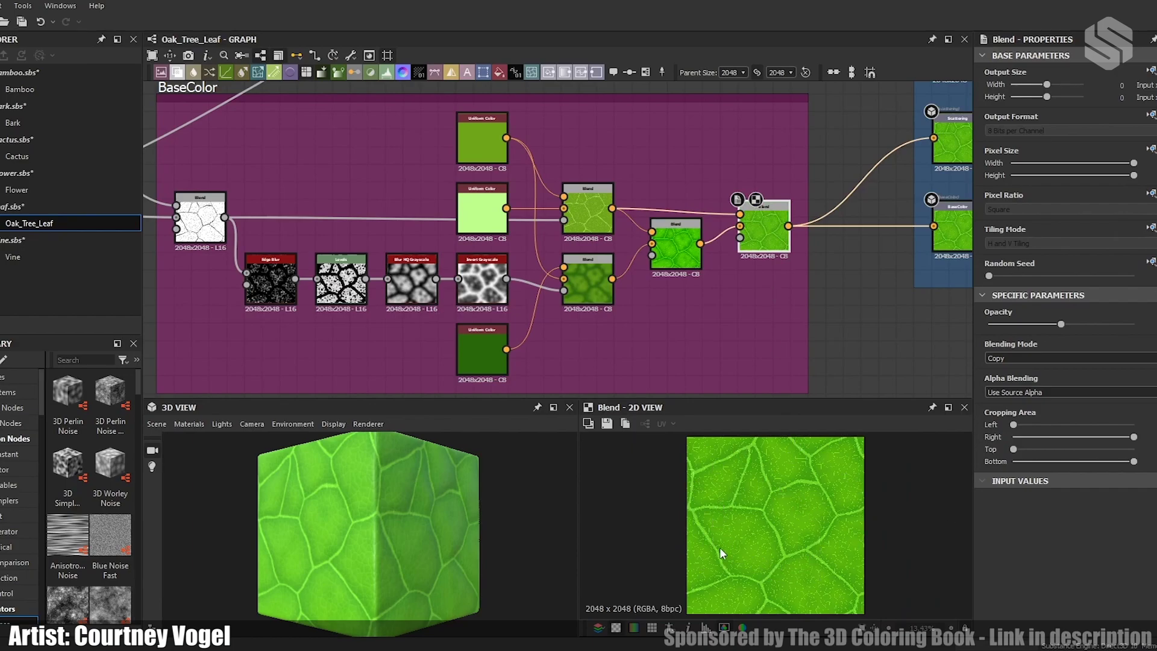
Step: Follow the final BaseColor Blend to the Scattering and BaseColor outputs and bring the whole Oak_Tree_Leaf graph into view
middle_drag(834, 252, 579, 327)
scroll(713, 239, up, 3)
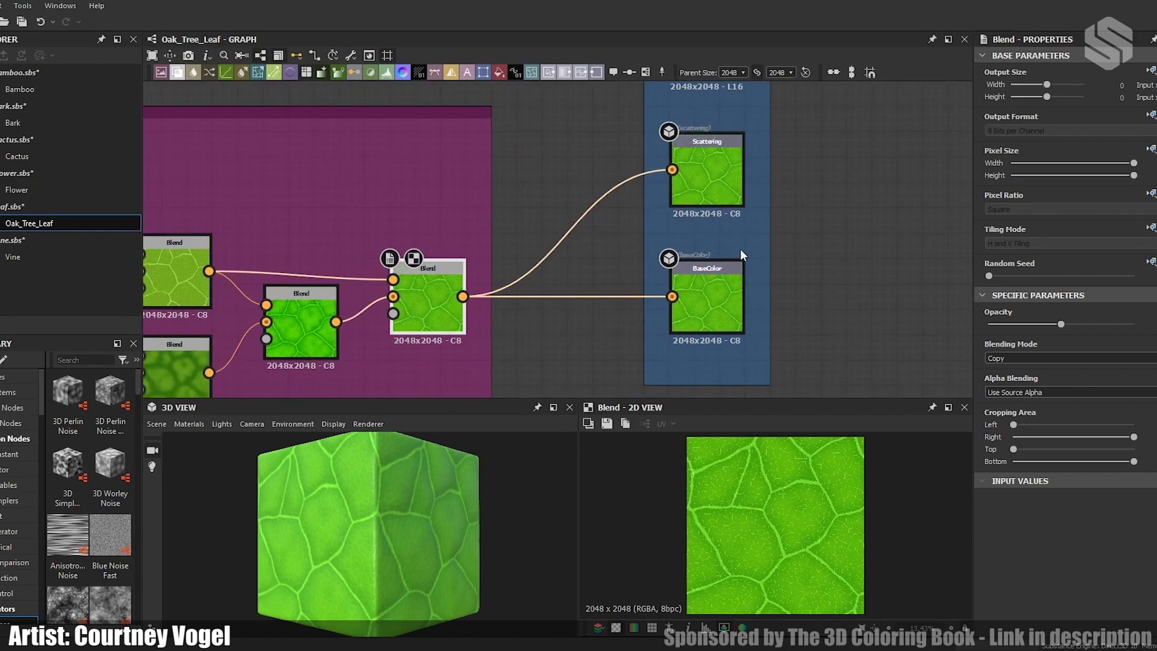
scroll(859, 247, down, 6)
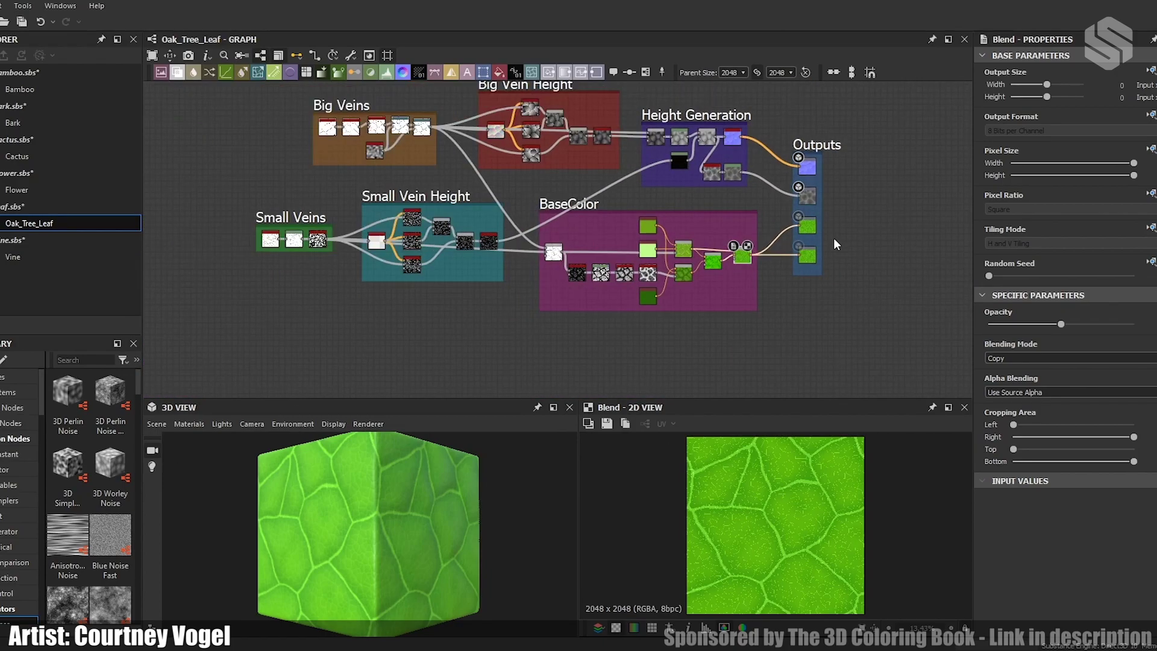
middle_drag(752, 199, 785, 246)
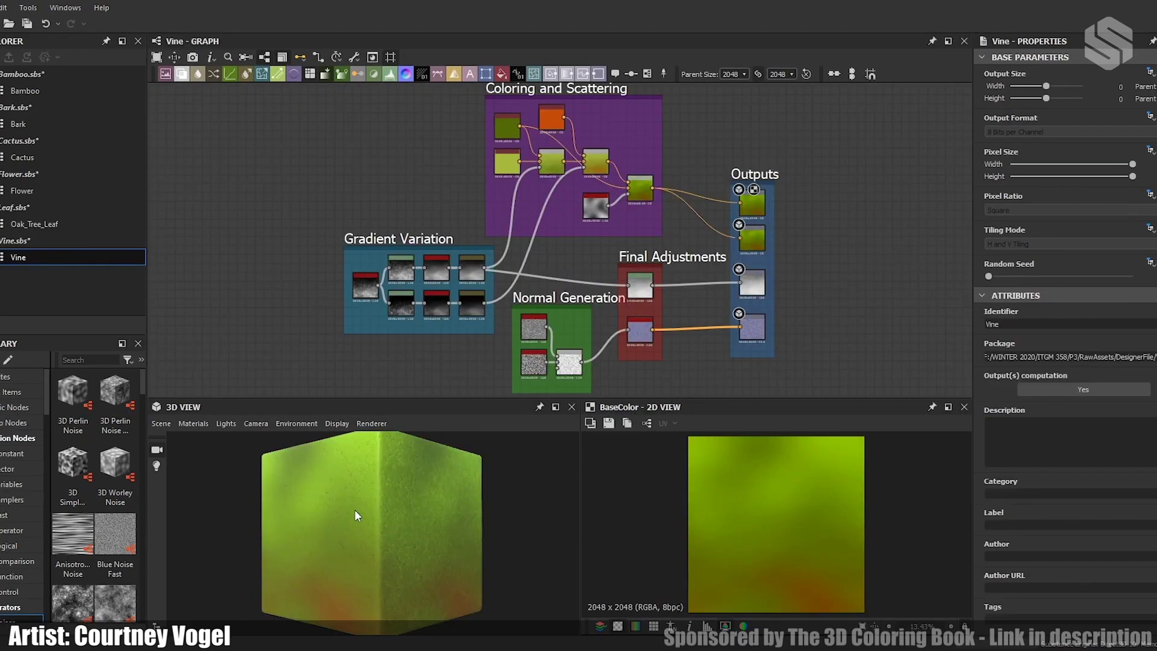
Step: Enlarge the 3D view and examine the vine material on the cube from several angles and under rotated lighting
drag(360, 514, 378, 514)
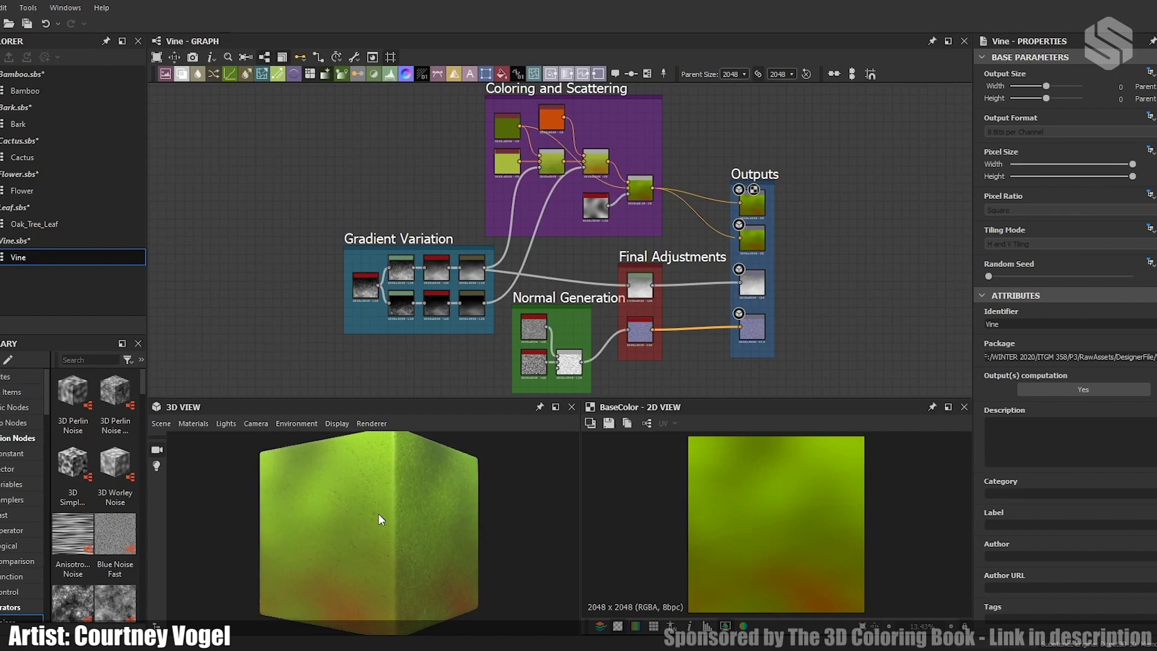
drag(430, 399, 452, 369)
drag(397, 481, 906, 470)
drag(429, 496, 602, 518)
ctrl+shift+right_drag(601, 513, 646, 516)
Step: Examine the vine cube's surface detail up close and restore the graph area's height
scroll(465, 502, up, 8)
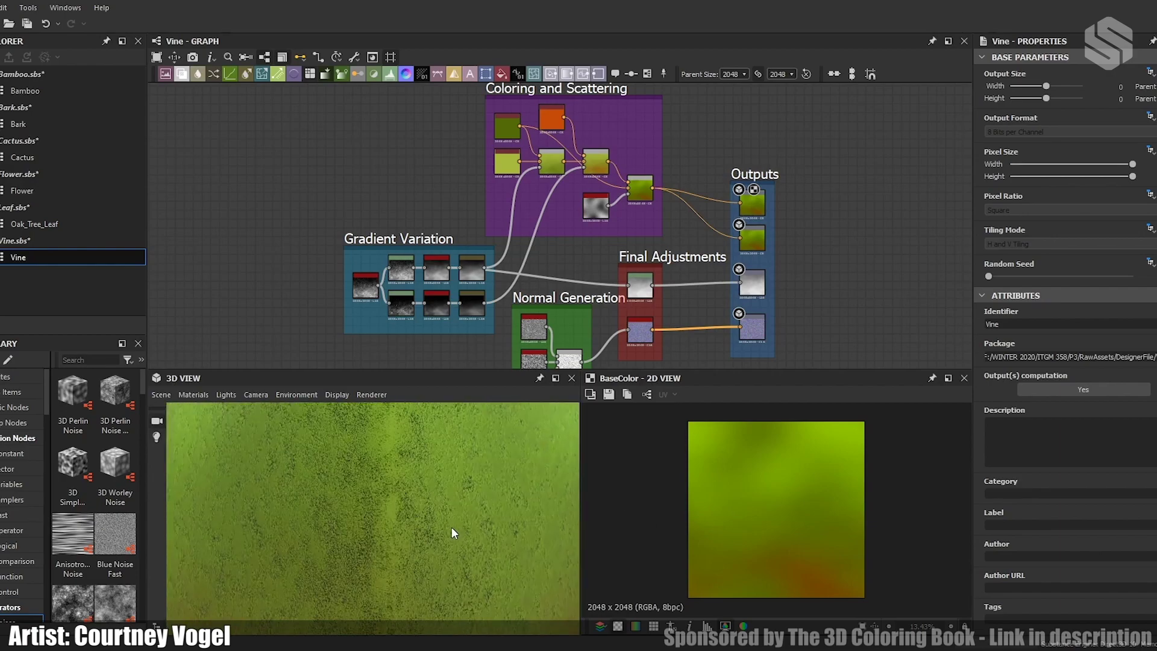
scroll(387, 527, down, 3)
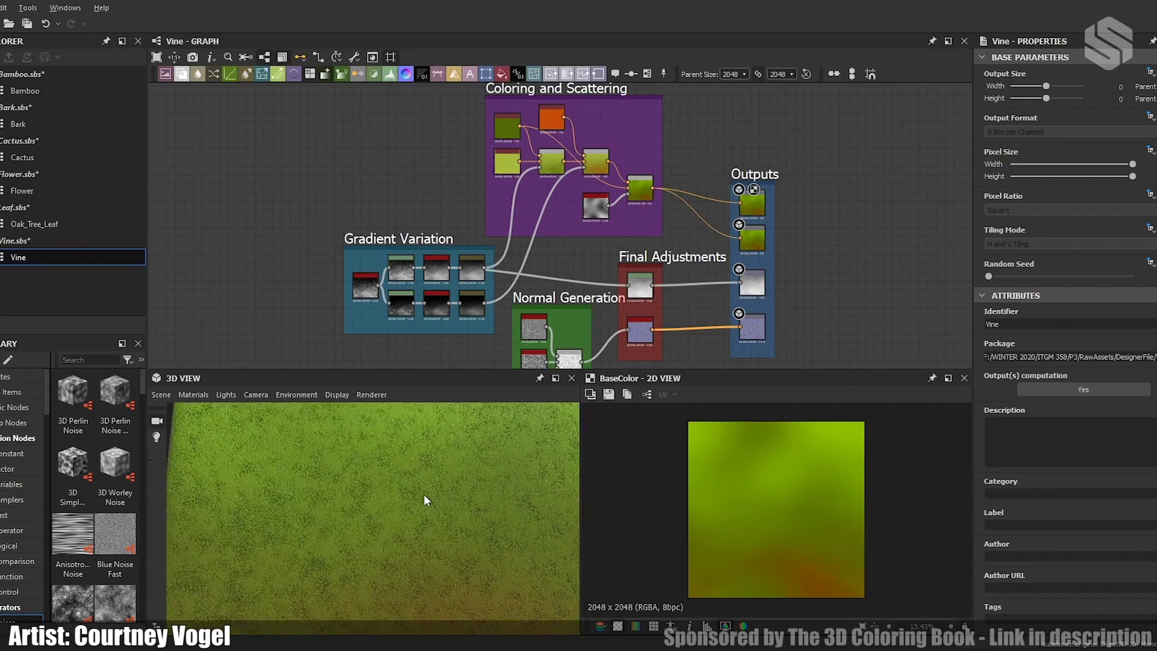
shift+drag(443, 528, 317, 529)
scroll(316, 529, down, 6)
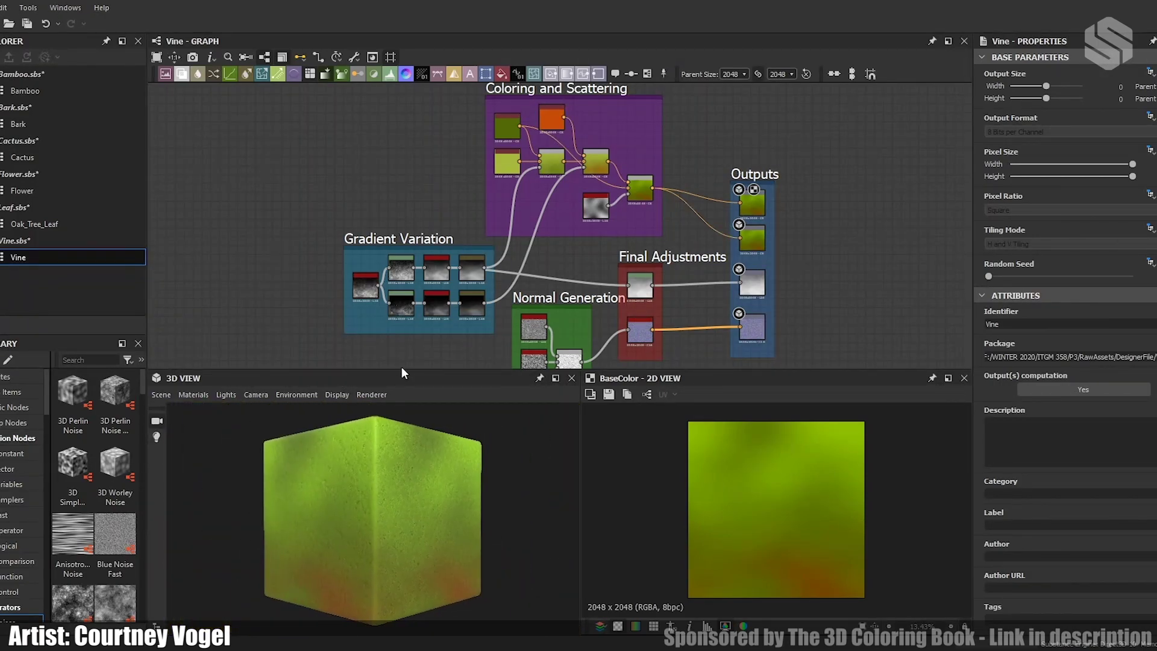
drag(404, 369, 407, 407)
Step: Preview the Dirt Gradient node in the Gradient Variation group and follow the group's output to Final Adjustments
scroll(348, 312, up, 6)
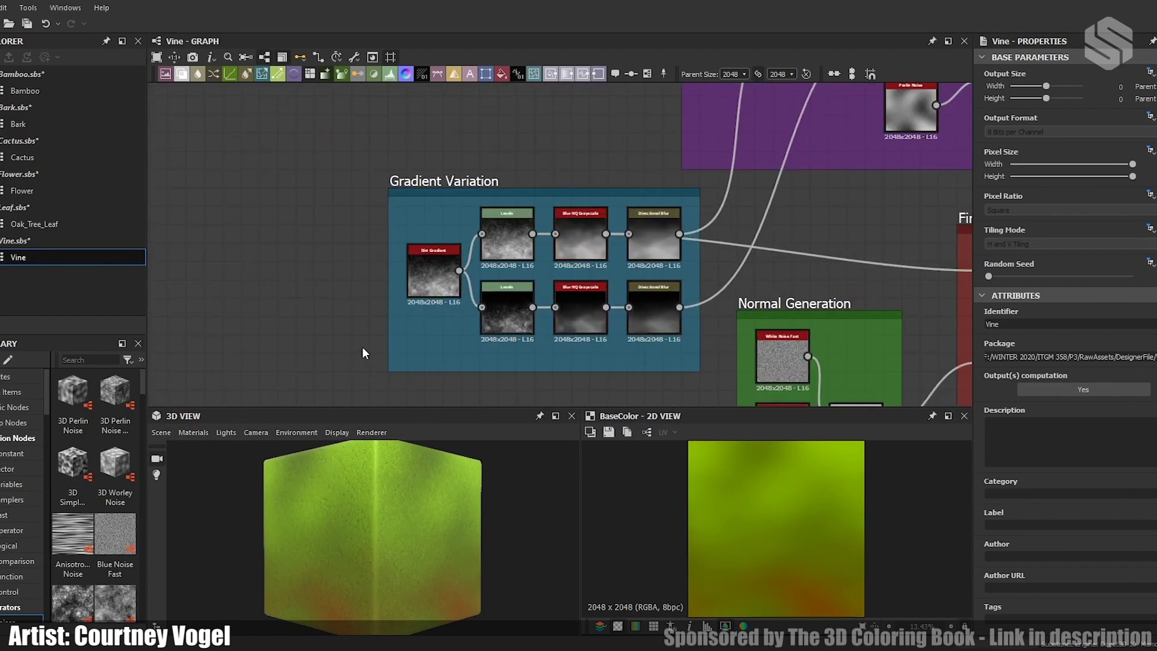
double_click(403, 239)
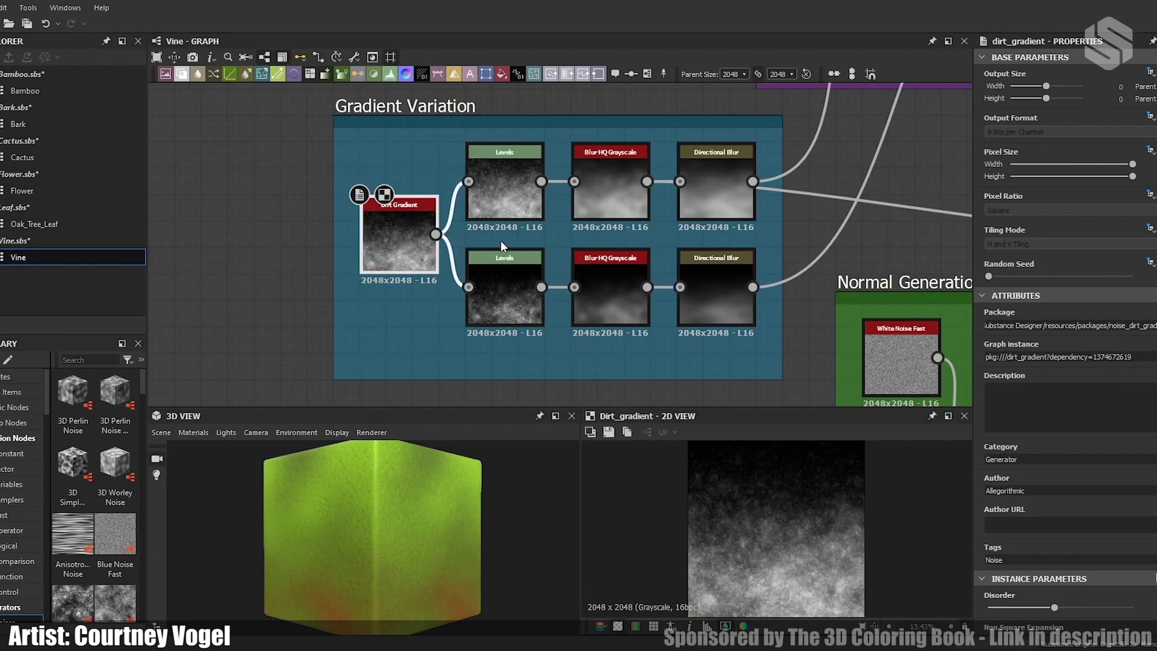
middle_drag(829, 195, 627, 345)
middle_drag(746, 173, 667, 137)
scroll(694, 252, down, 2)
middle_drag(695, 266, 341, 181)
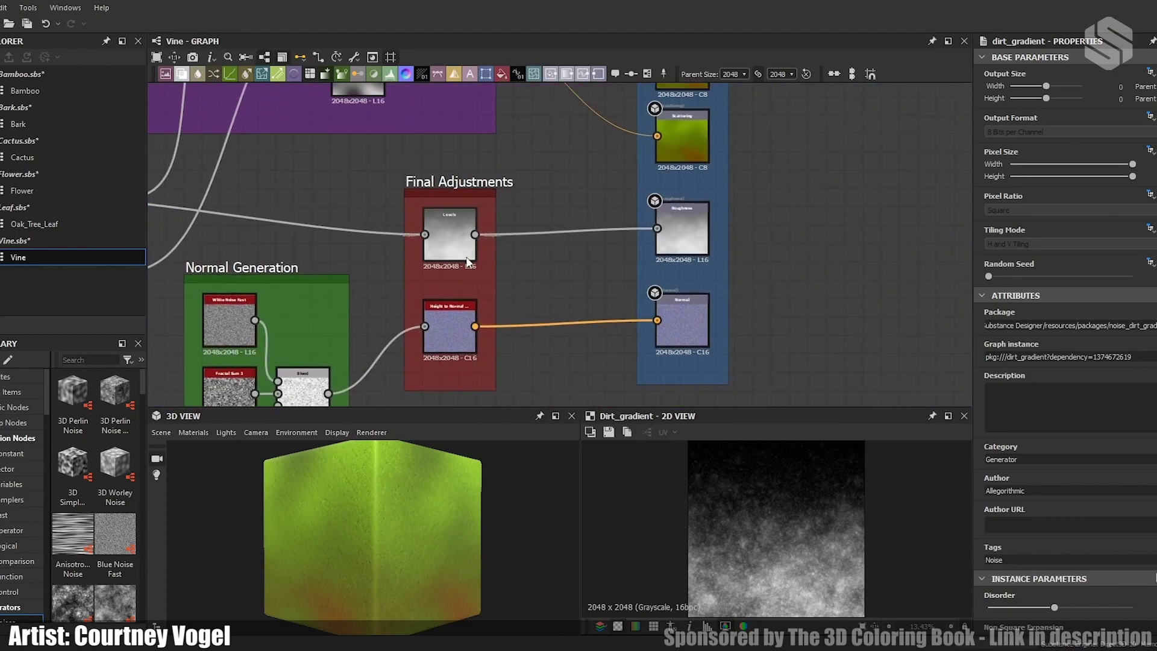
Step: Preview the Levels node in Final Adjustments and the Roughness output it feeds
double_click(462, 254)
drag(691, 239, 685, 240)
double_click(698, 244)
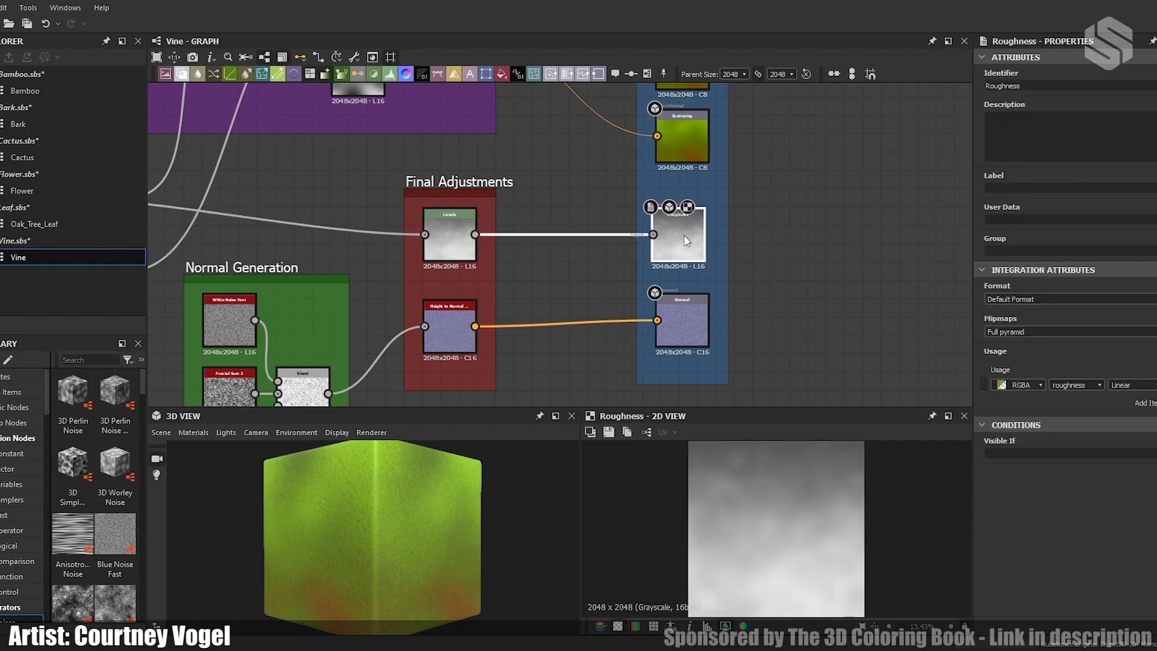
click(584, 315)
Step: Examine the White Noise Fast, Fractal Sum 3 and Blend nodes in Normal Generation and preview the Height to Normal node
middle_drag(585, 315, 715, 194)
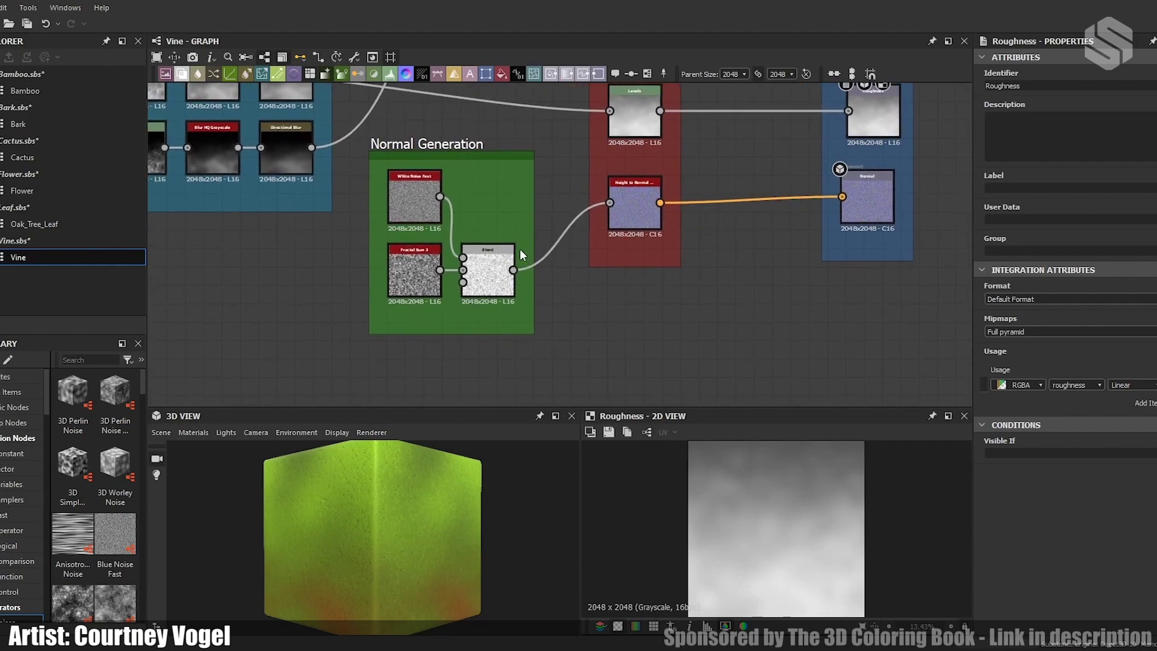
click(420, 196)
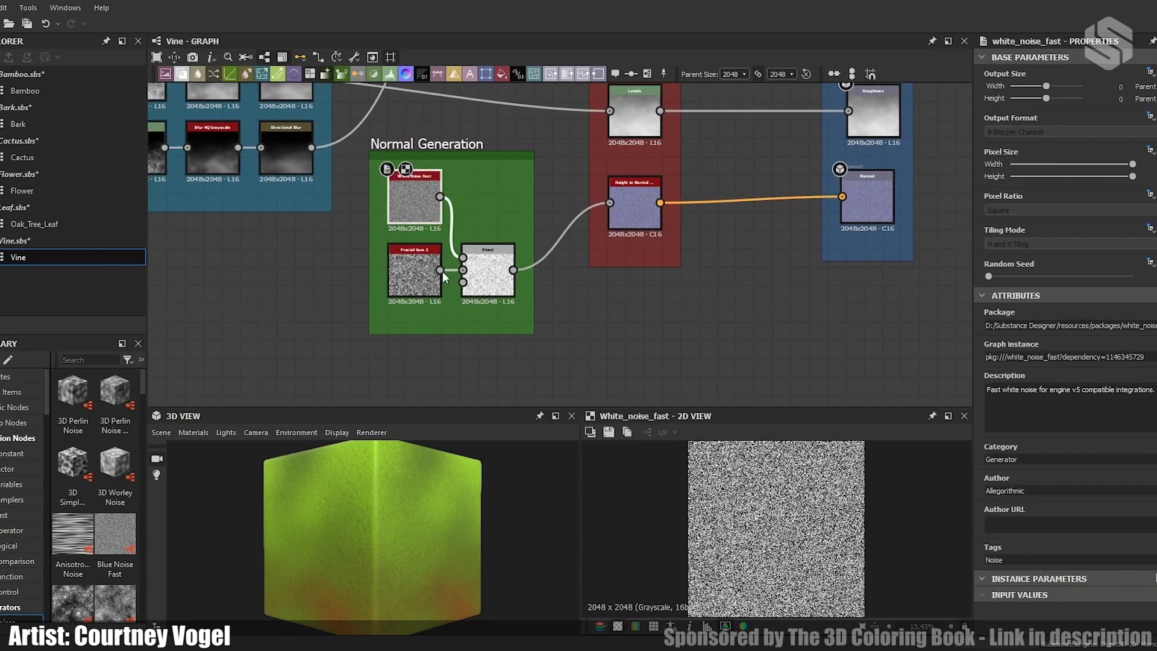
click(414, 266)
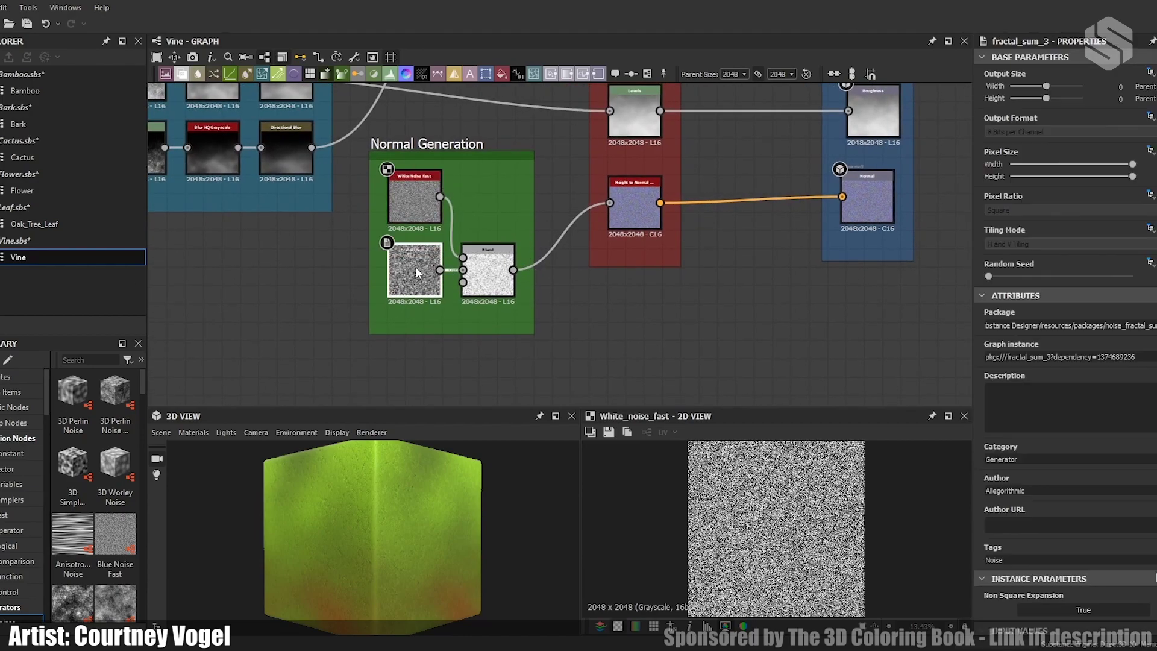
click(498, 283)
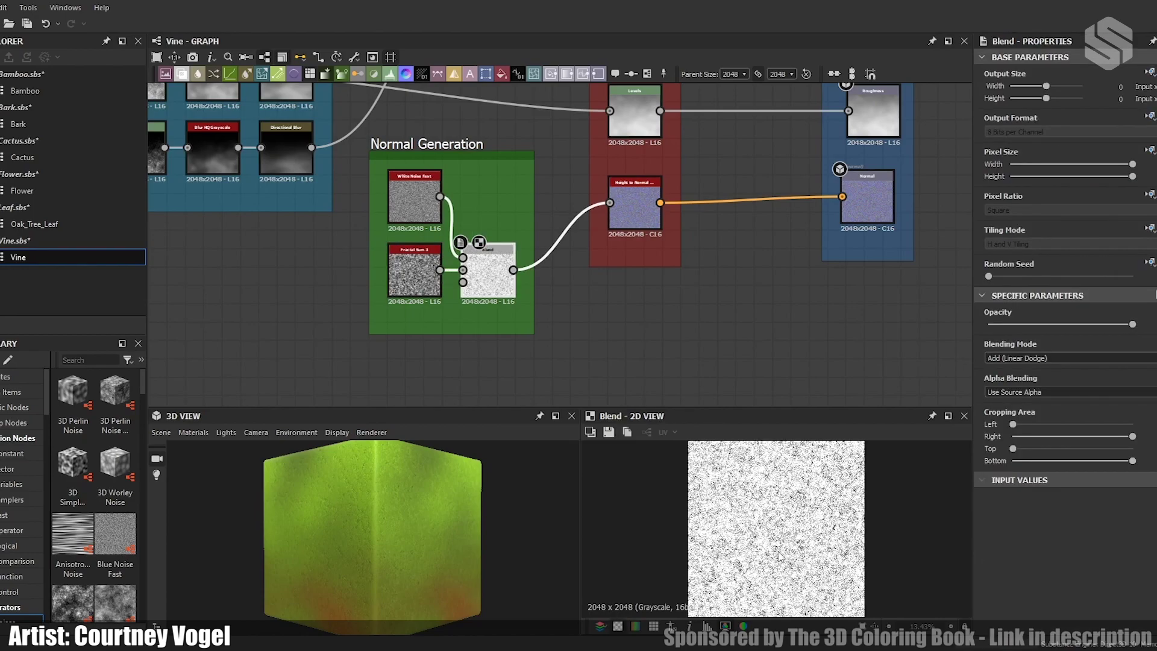
click(635, 200)
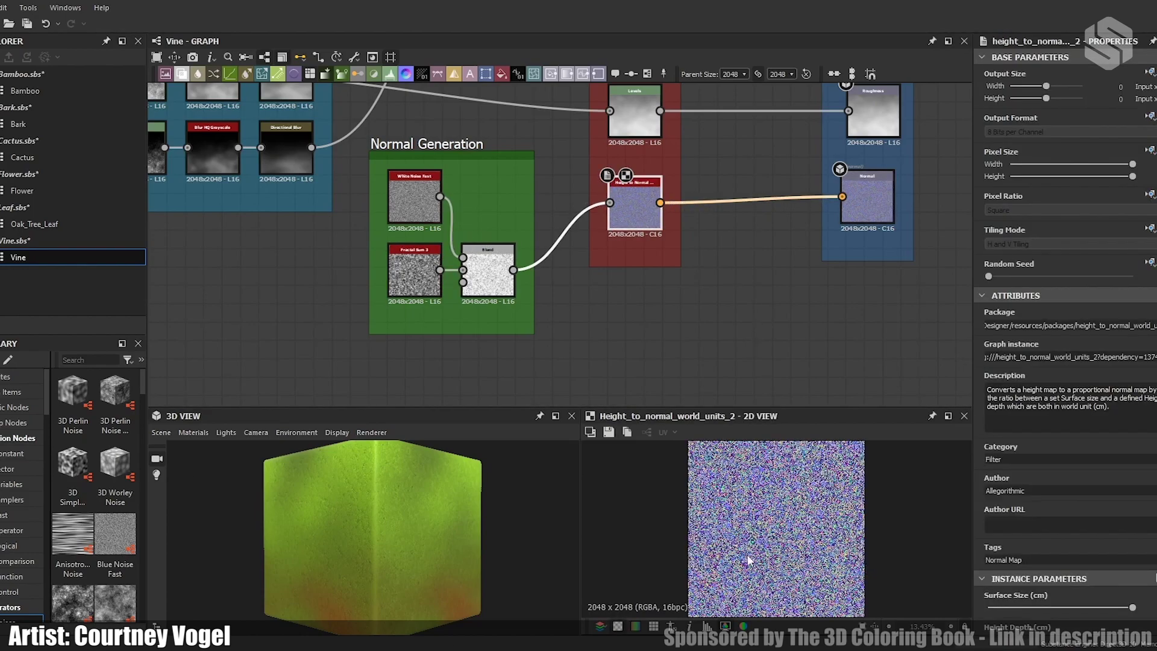
Step: Preview the upper and lower Directional Blur nodes in the Gradient Variation group
middle_drag(743, 341, 742, 415)
middle_drag(603, 118, 618, 227)
middle_drag(634, 107, 815, 177)
click(458, 313)
click(482, 375)
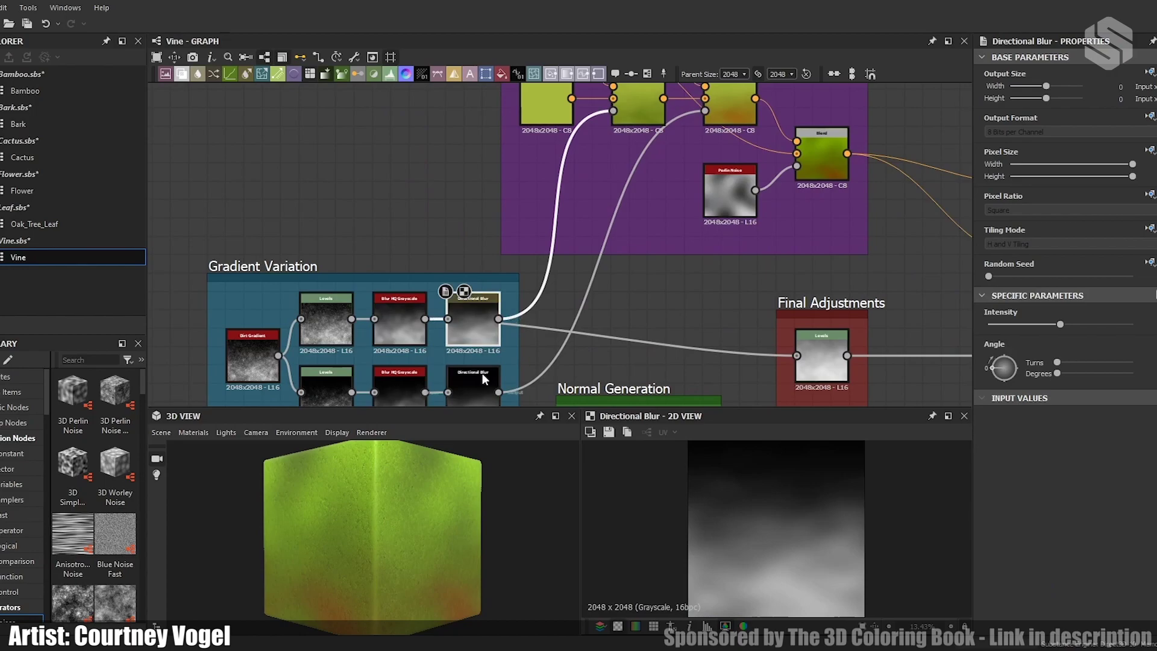
Step: Preview the three Blend nodes of the Coloring and Scattering group in sequence
scroll(659, 335, up, 5)
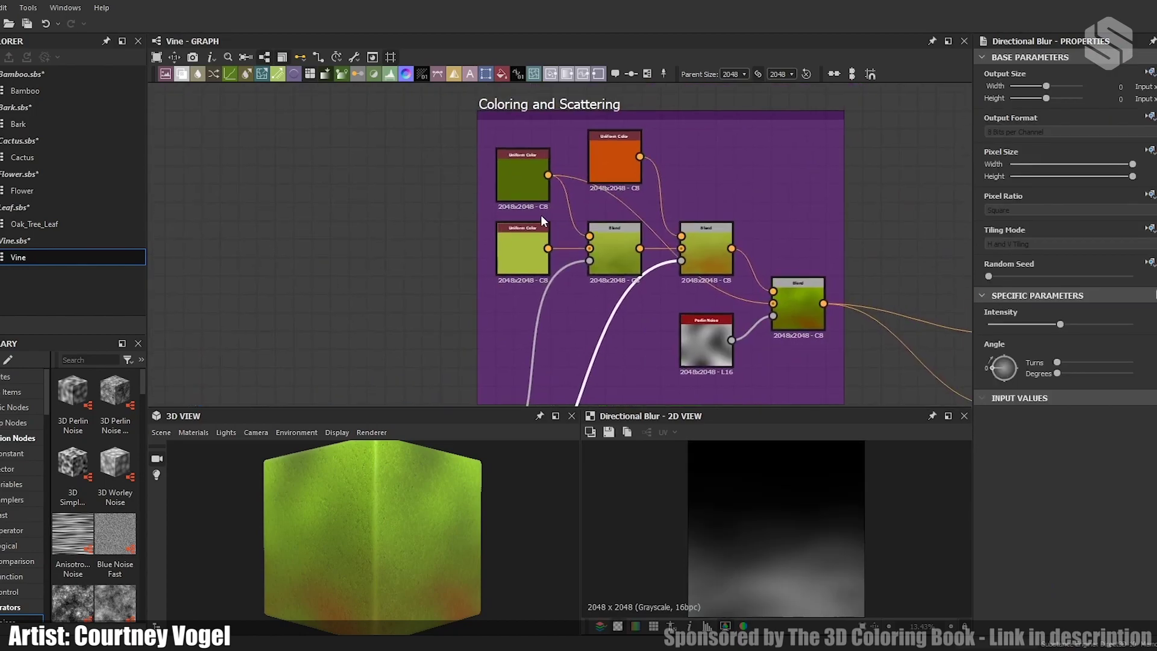
click(623, 236)
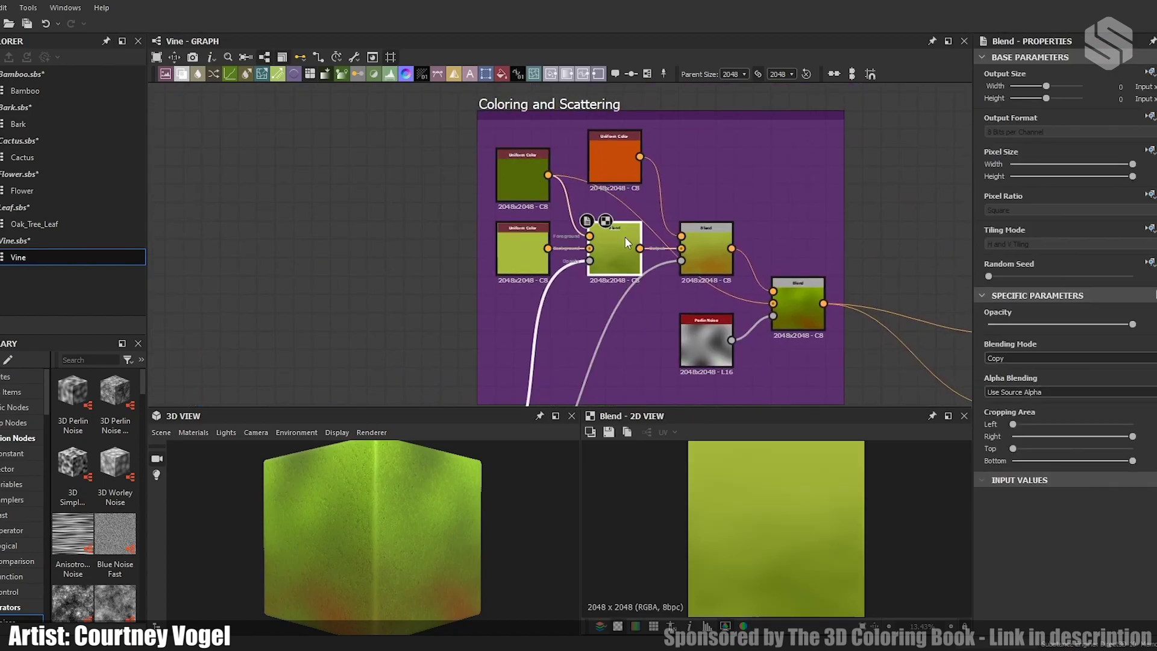
click(708, 263)
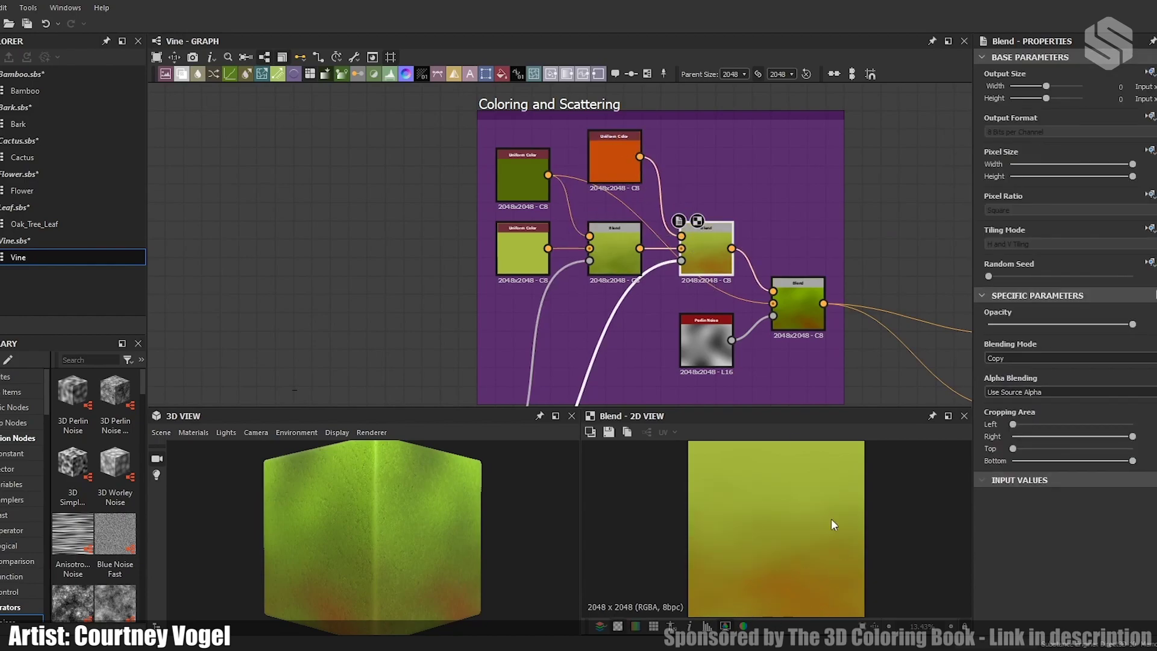
click(808, 303)
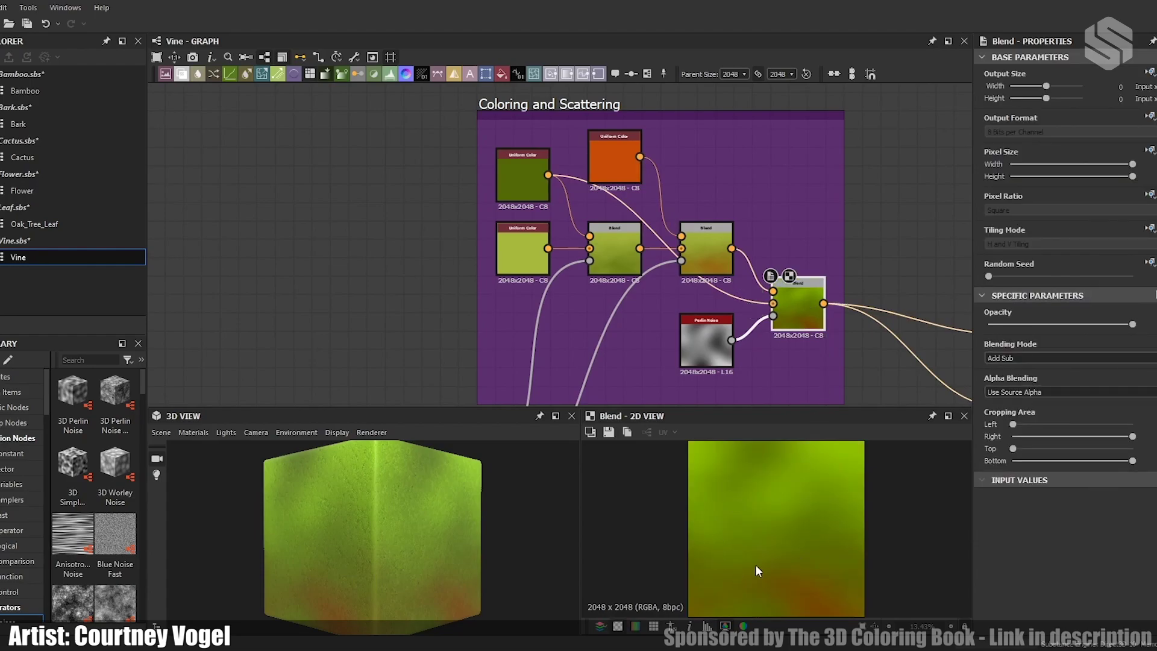
Step: Follow the last Coloring and Scattering Blend to the BaseColor and Scattering outputs, then look over the wider Vine graph
middle_drag(842, 300, 418, 195)
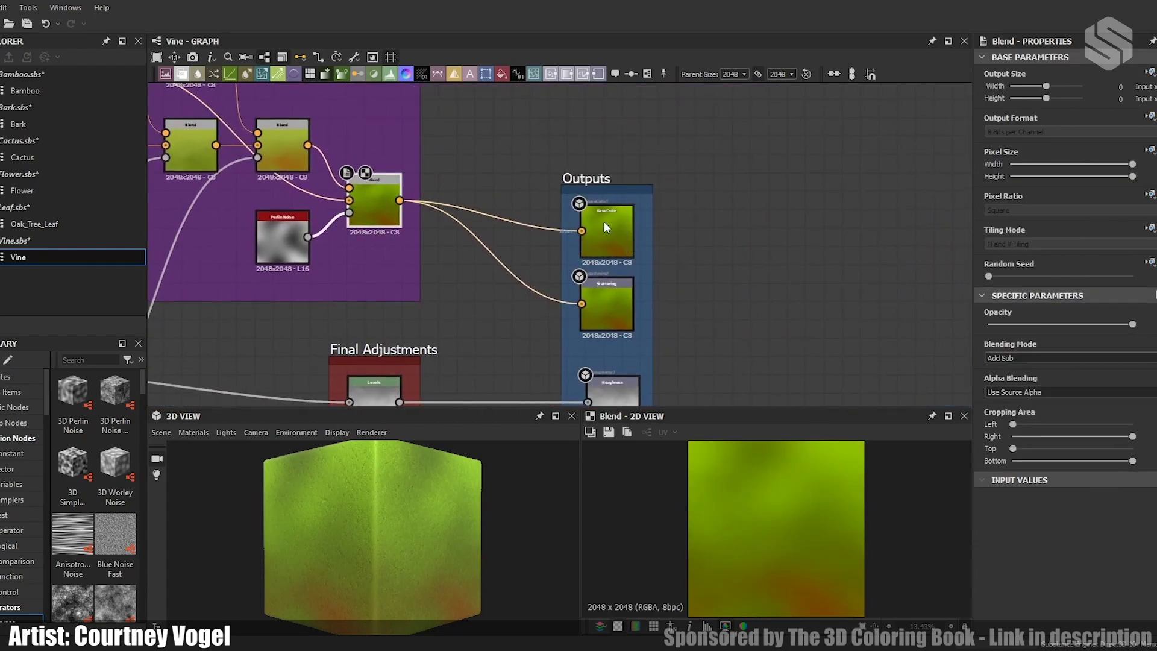
scroll(623, 312, up, 3)
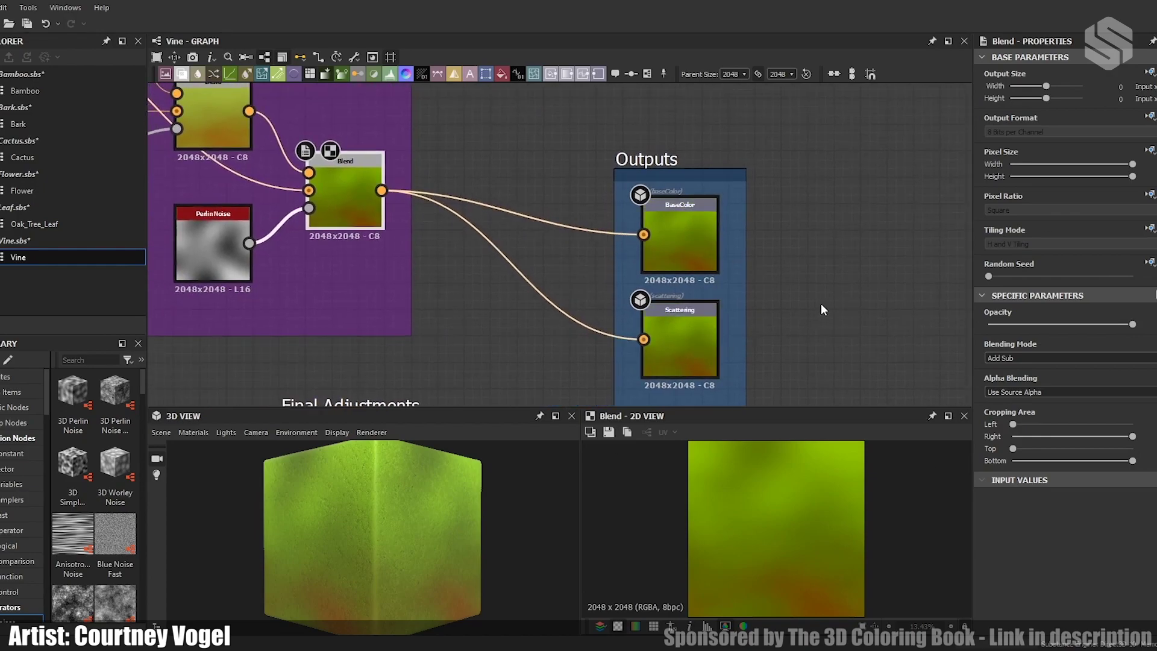
scroll(825, 305, down, 2)
scroll(829, 301, down, 5)
middle_drag(823, 292, 744, 199)
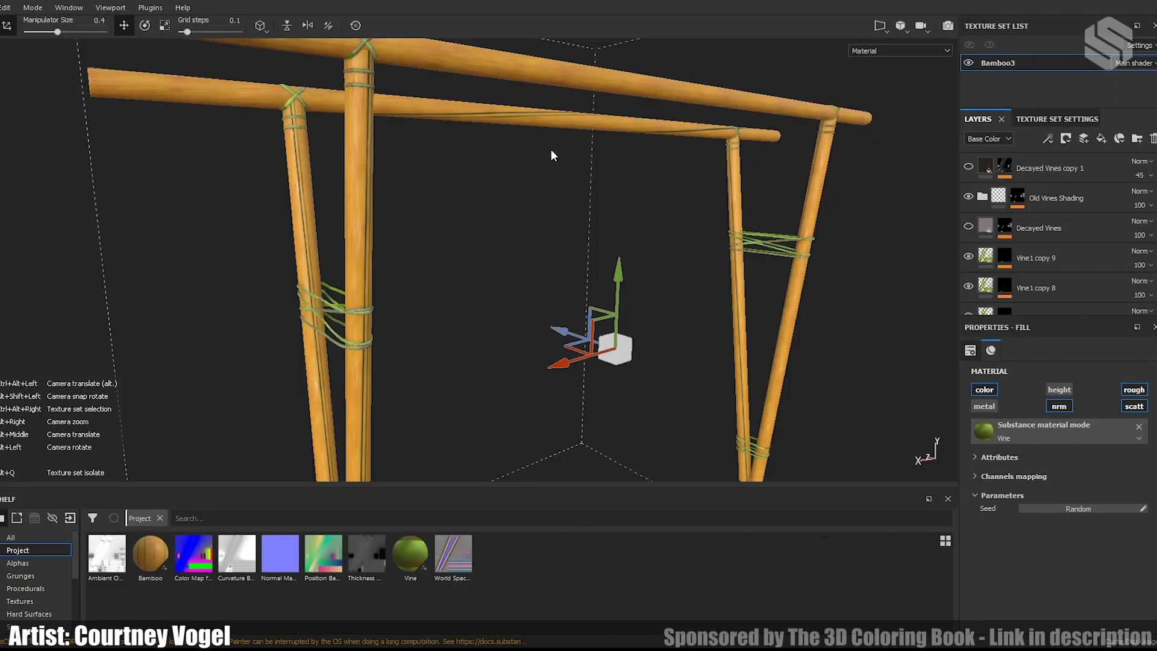
Step: Examine the textured bamboo frame and its vine bindings up close and from several angles
alt+drag(551, 150, 585, 157)
alt+right_drag(585, 157, 519, 176)
alt+drag(519, 177, 685, 377)
scroll(676, 435, up, 3)
alt+drag(676, 435, 362, 193)
alt+right_drag(362, 193, 710, 313)
alt+drag(711, 313, 447, 133)
alt+right_drag(447, 133, 211, 181)
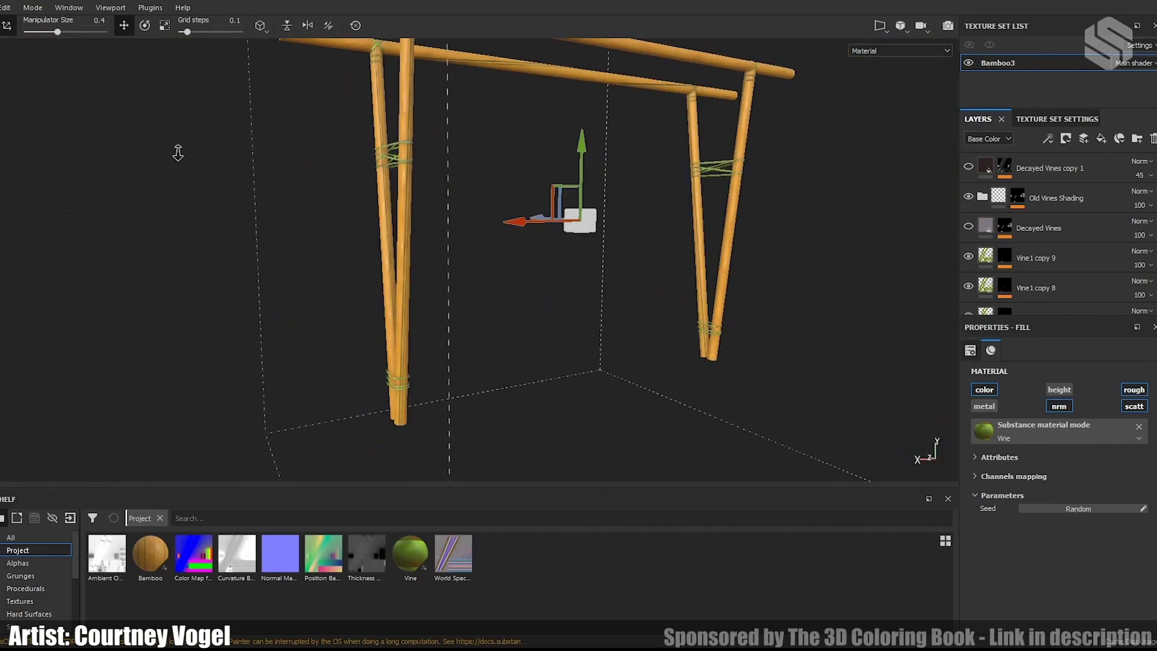
alt+drag(211, 180, 532, 195)
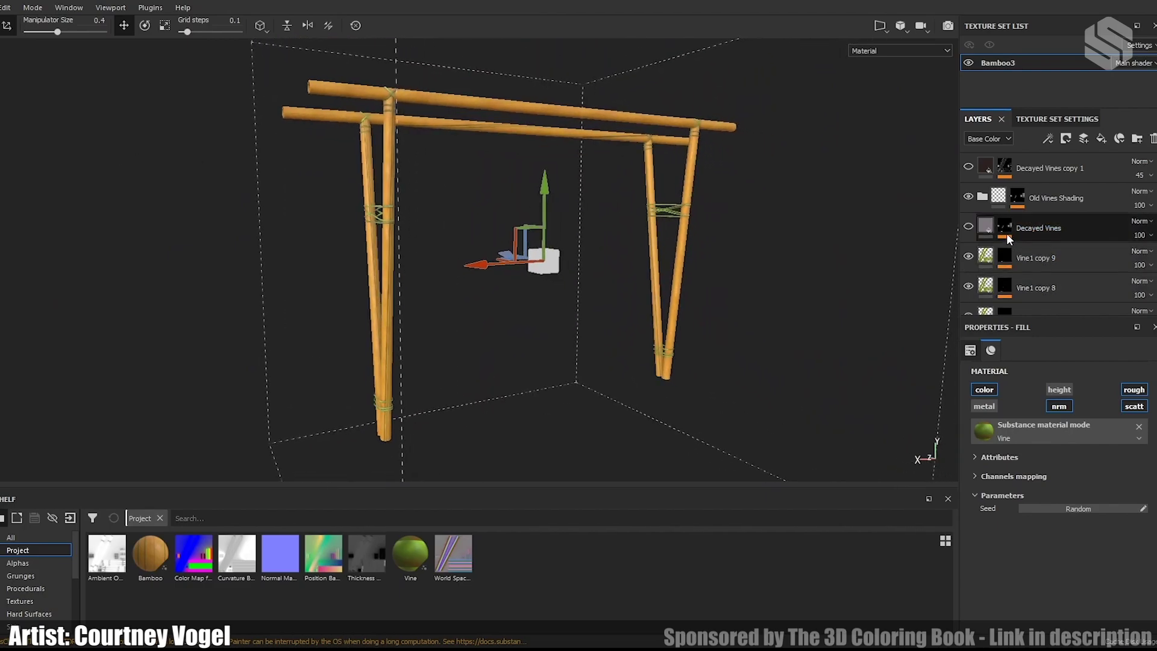
Step: Open the mask of the Decayed Vines copy 1 layer to show its effects and look at the frame
click(1004, 166)
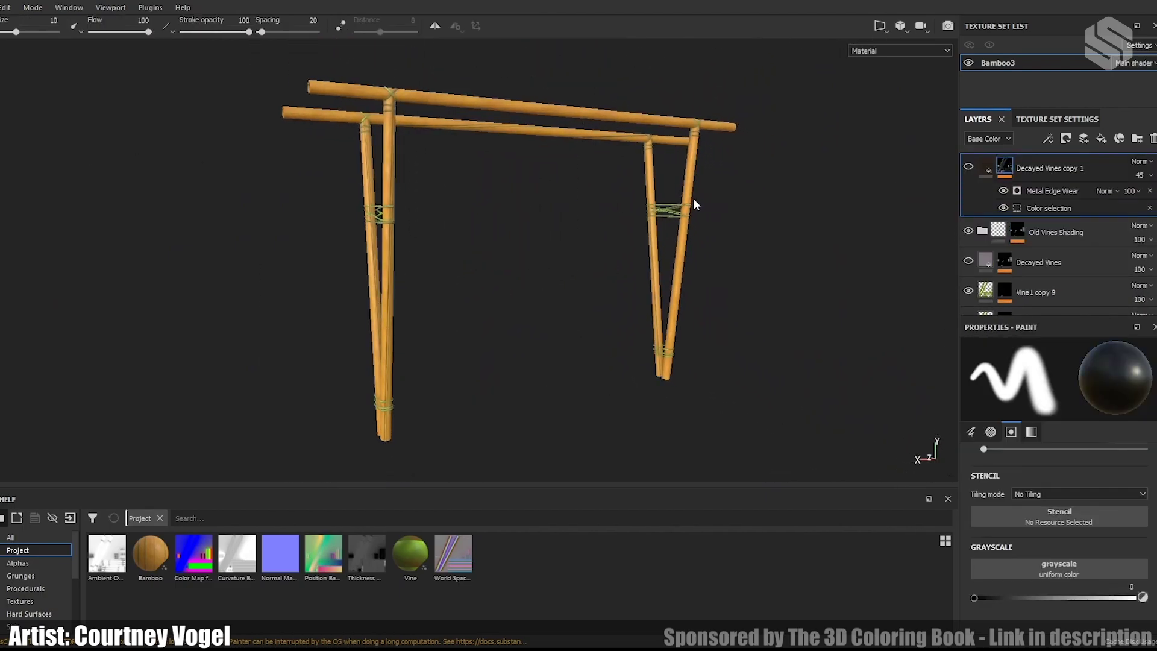
alt+drag(491, 235, 467, 254)
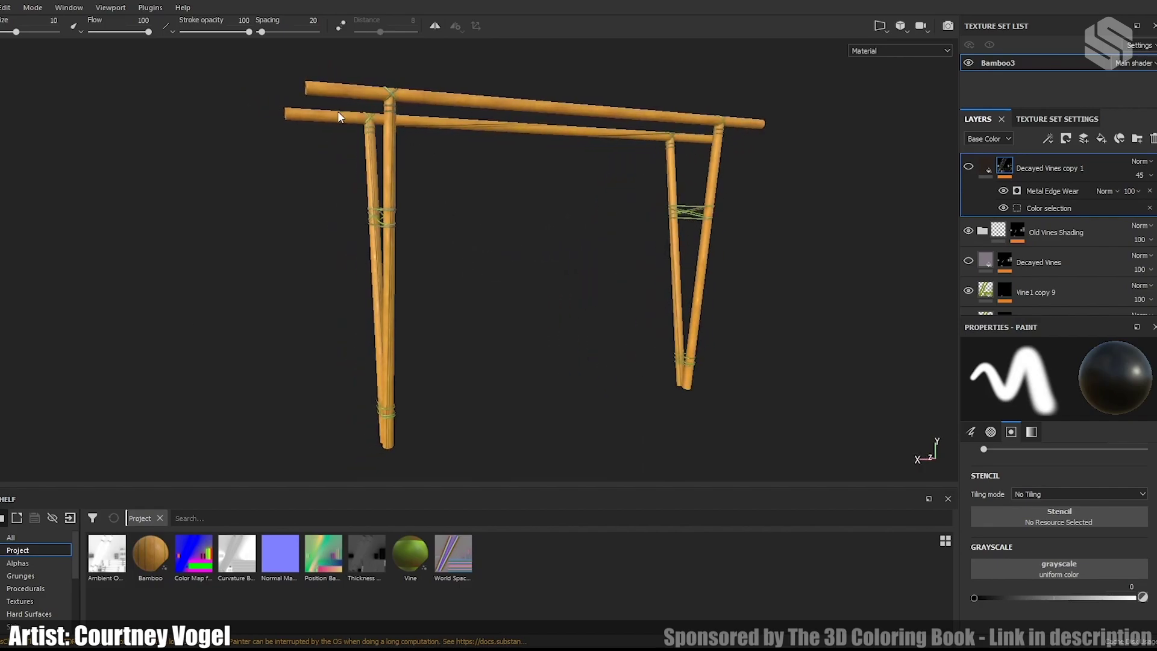
key(alt)
middle_drag(445, 178, 486, 191)
Step: Select the Bamboo1 fill layer and review its Bamboo material, active channels and parameters
scroll(1021, 209, down, 10)
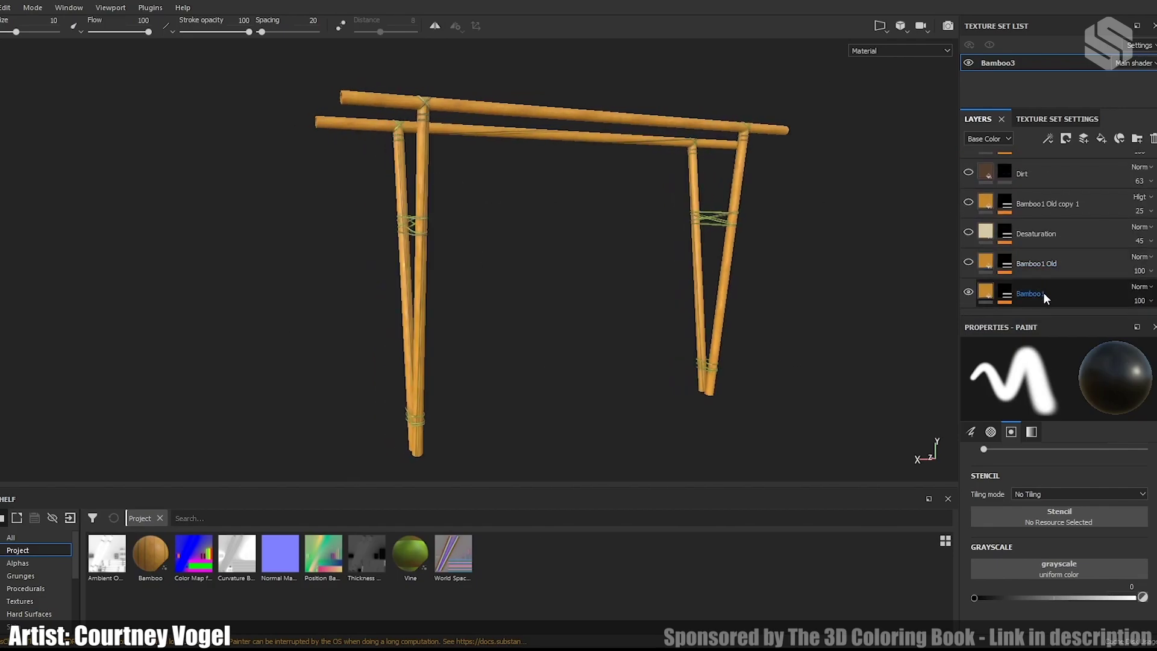
click(1043, 292)
scroll(1064, 447, down, 3)
scroll(1064, 446, up, 1)
scroll(1020, 396, up, 1)
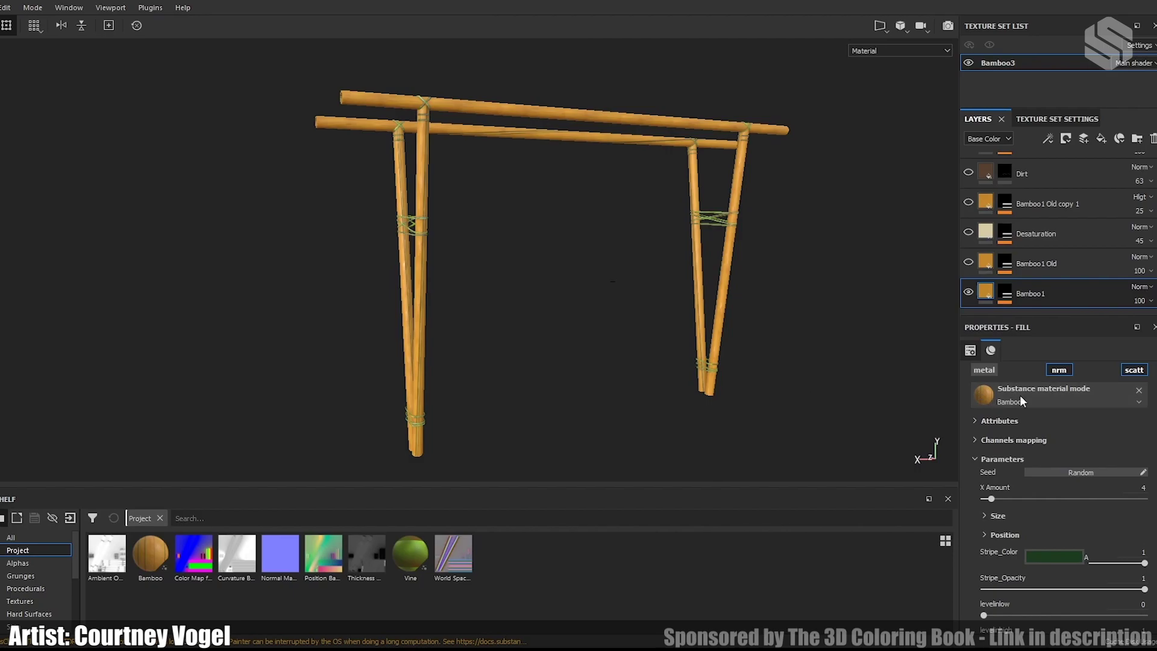
scroll(1037, 392, up, 1)
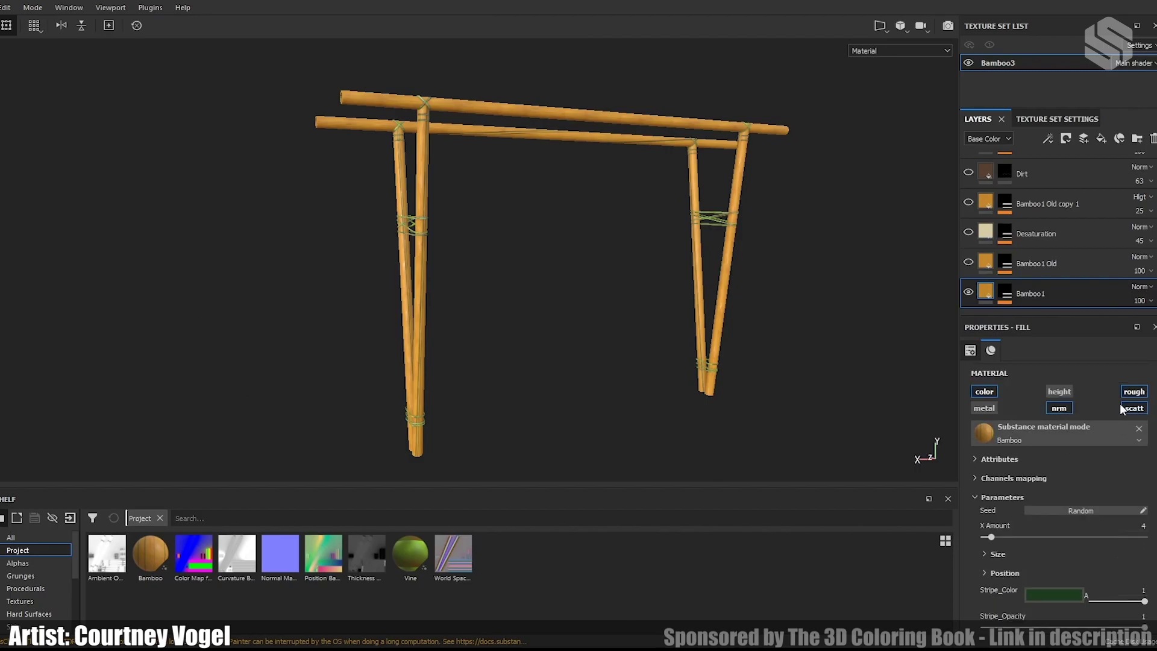
Step: Review the channels in the texture set settings and inspect the bamboo's vine-tied upper joints
click(1047, 114)
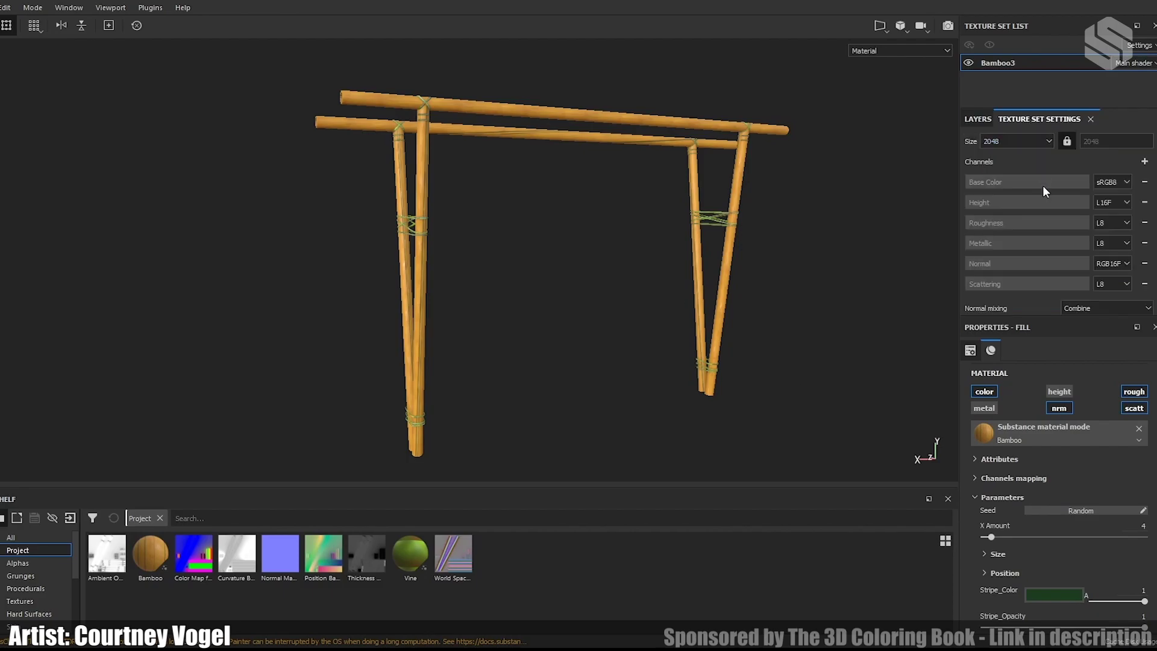
scroll(1050, 209, down, 4)
scroll(1043, 219, up, 4)
alt+drag(298, 88, 545, 179)
alt+right_drag(545, 179, 690, 336)
alt+drag(690, 336, 705, 237)
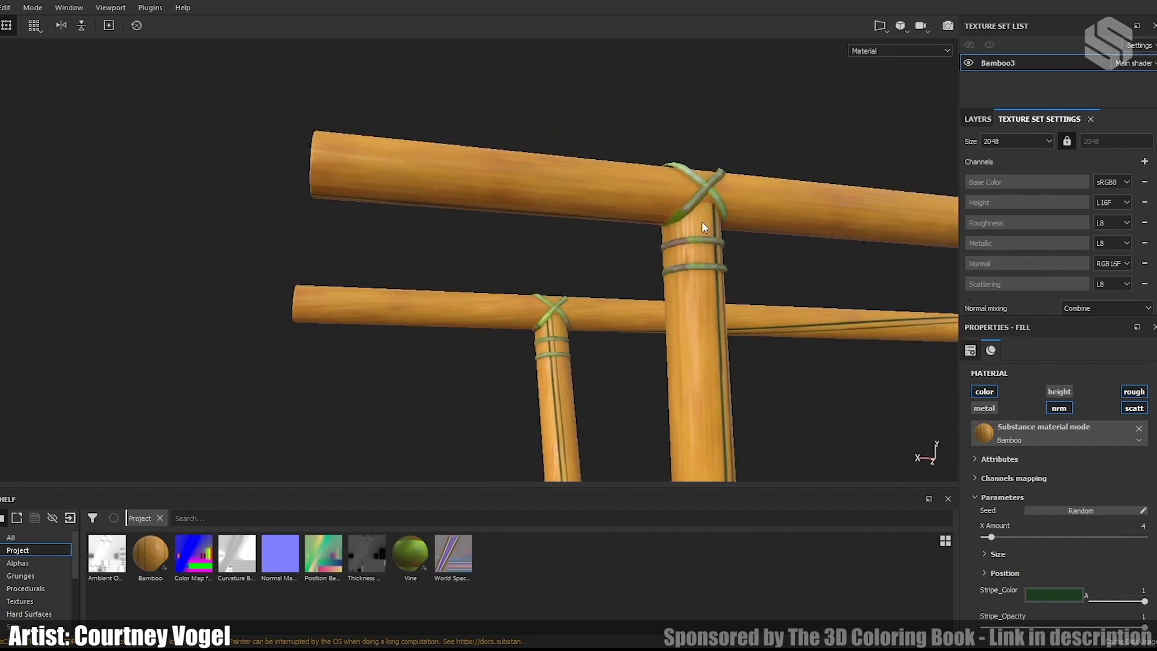
alt+drag(544, 221, 872, 186)
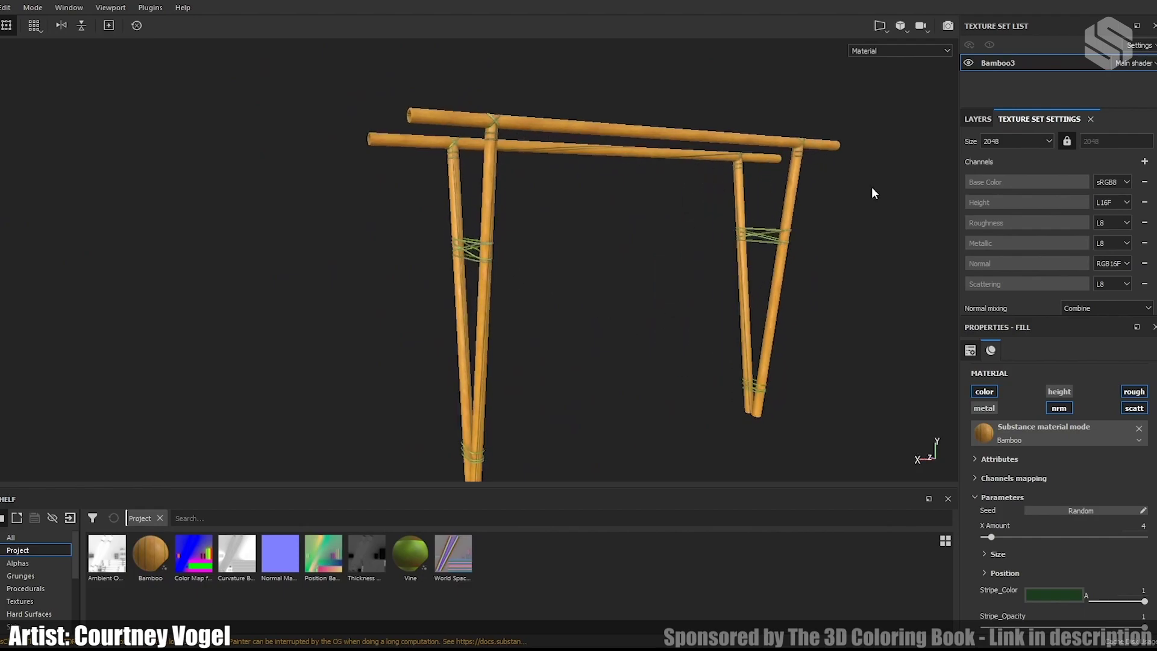
Step: Try a white Stripe_Color on the Bamboo1 layer's material and restore the dark green
click(974, 119)
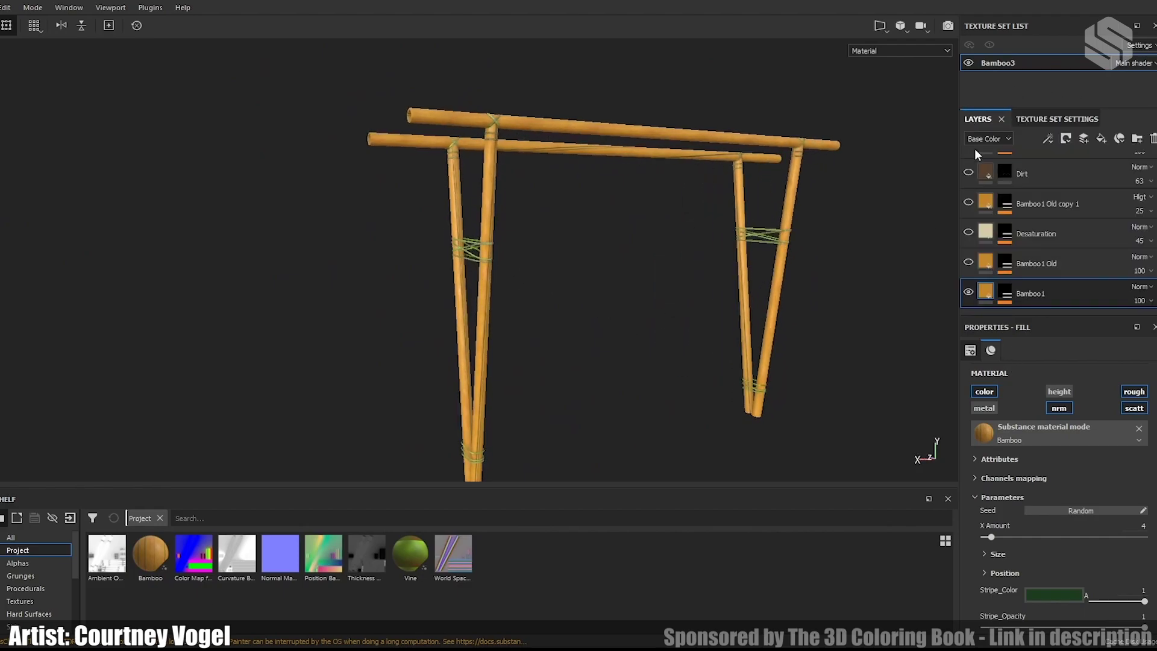
scroll(1082, 528, down, 3)
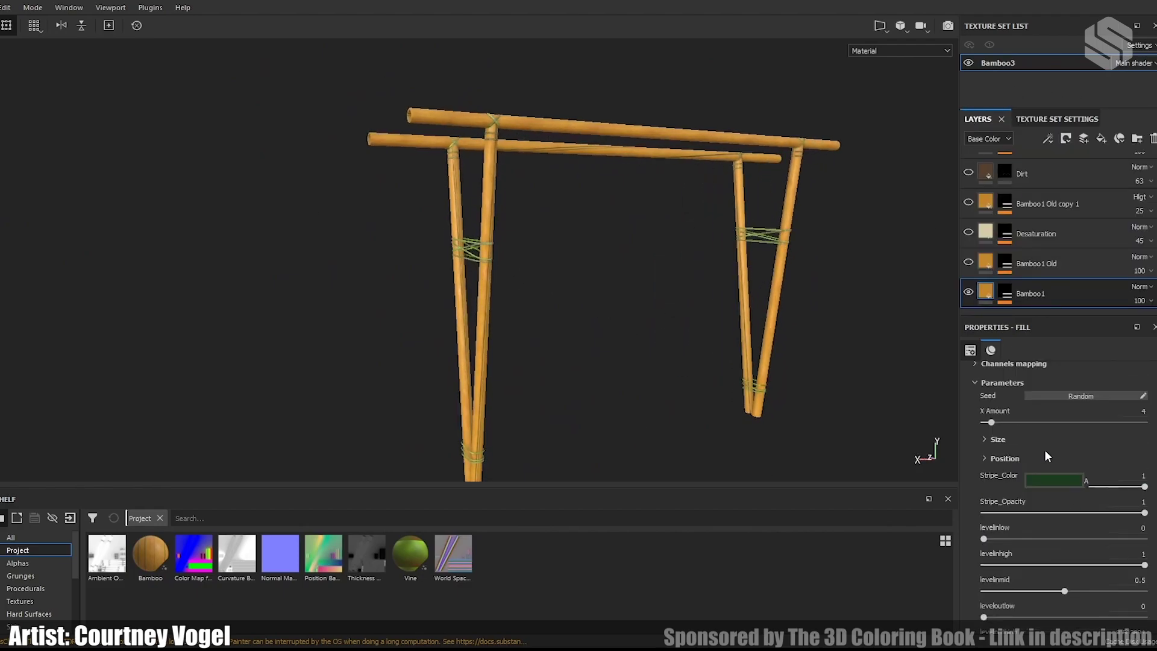
scroll(682, 335, up, 10)
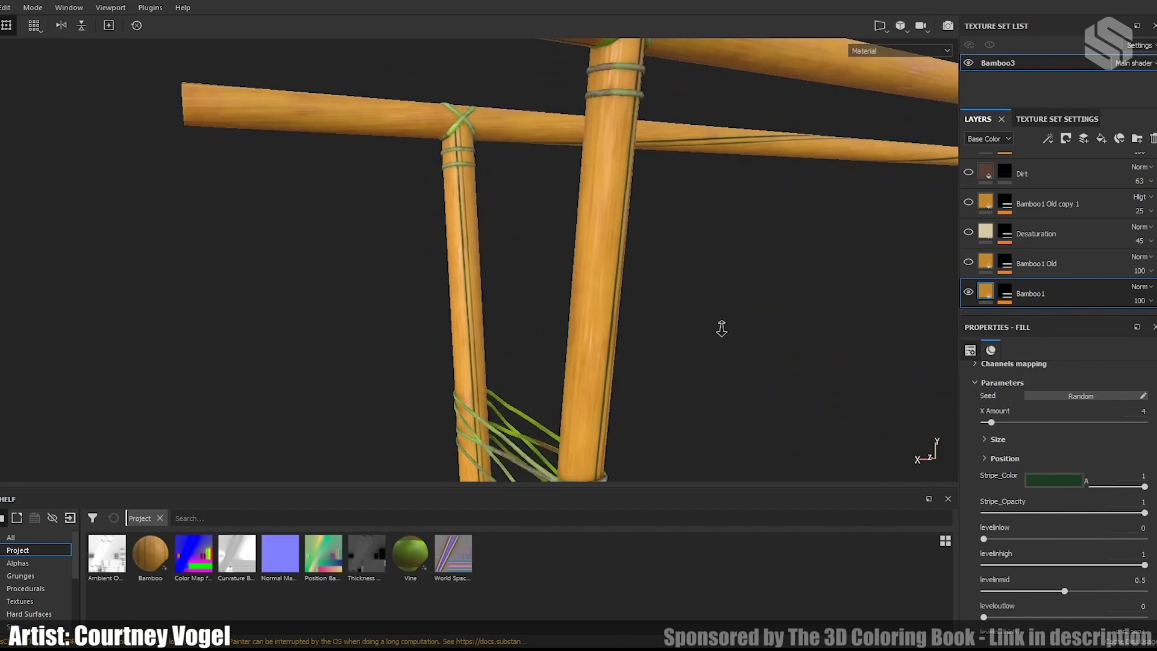
middle_drag(691, 281, 633, 289)
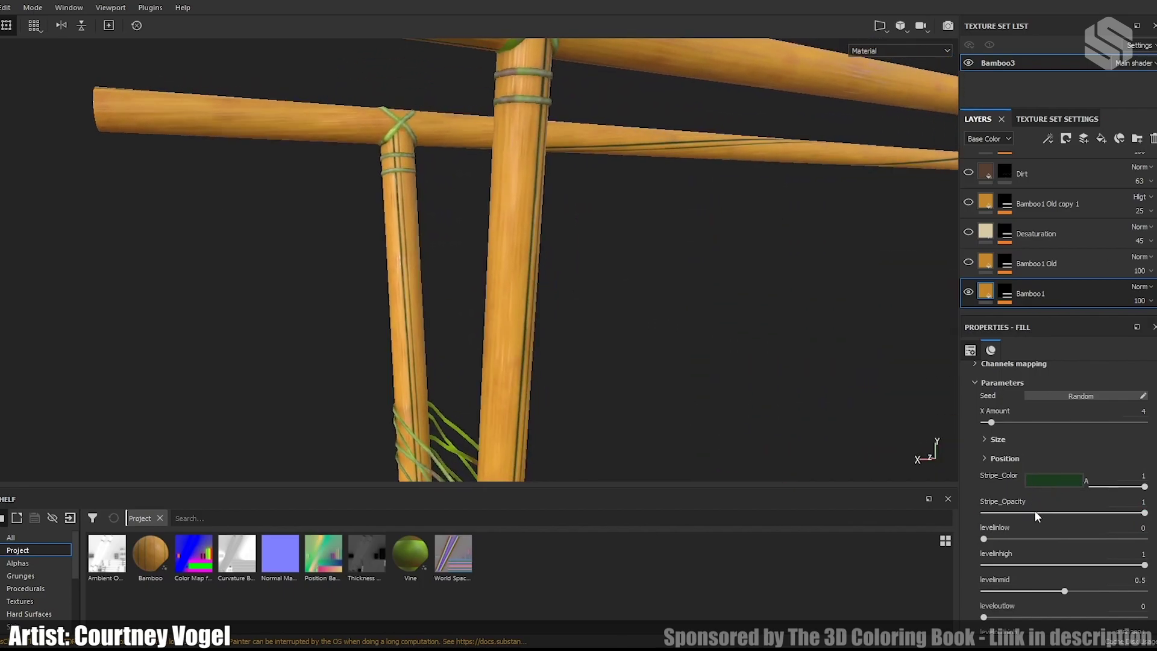
drag(1060, 550, 1001, 495)
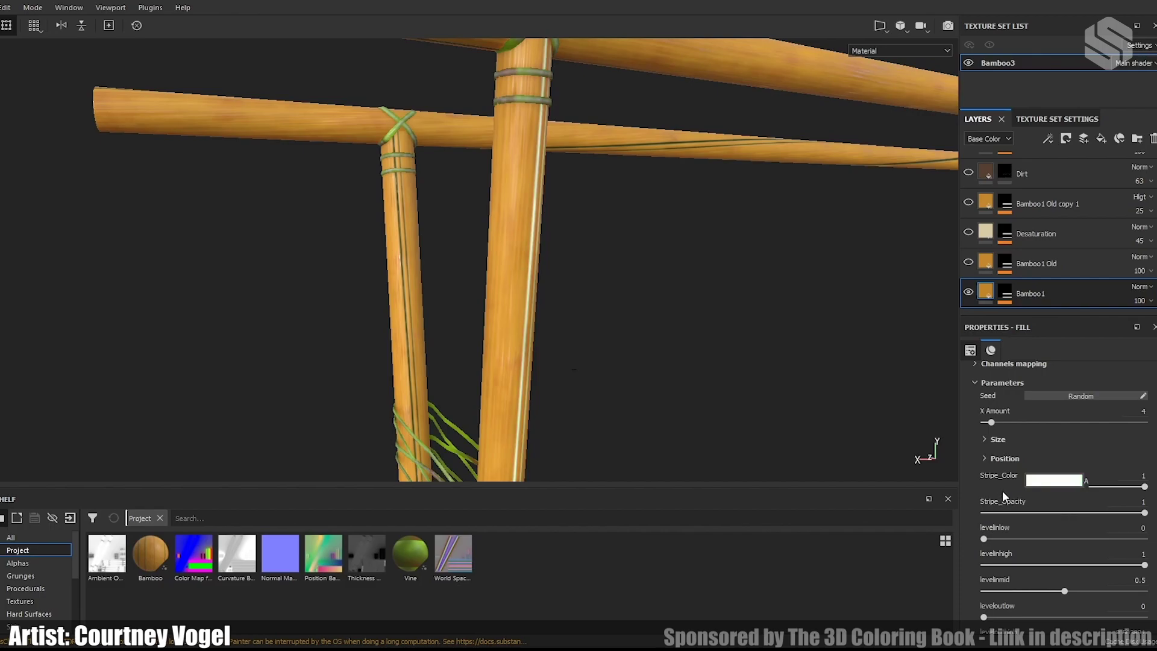
drag(1081, 517, 1078, 566)
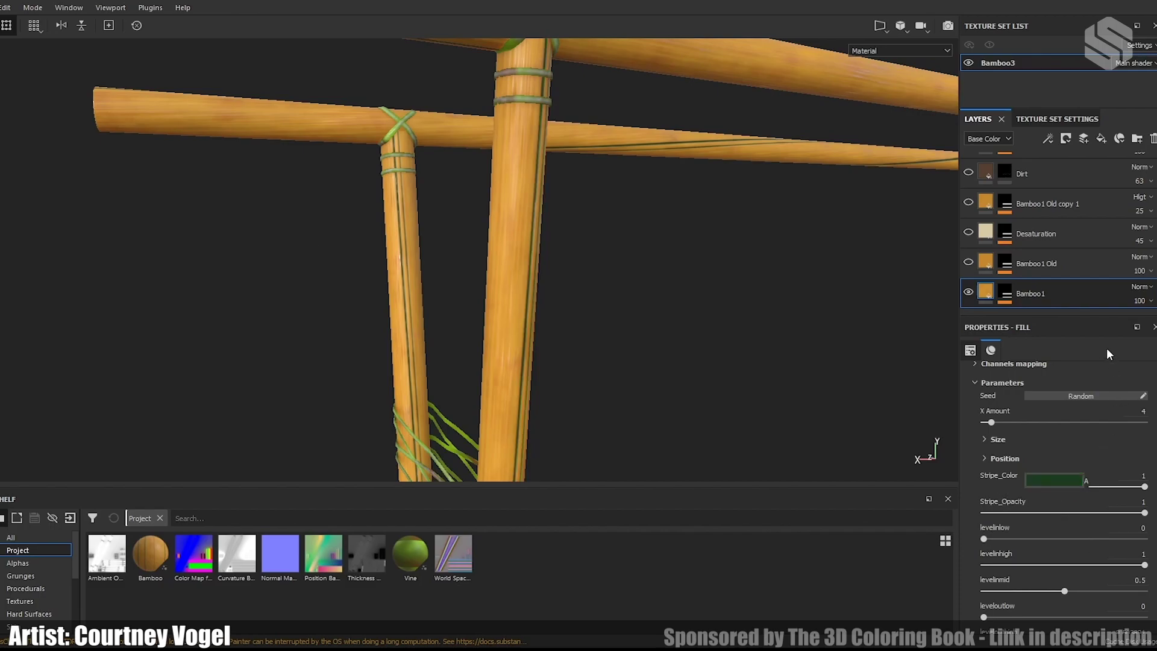
Step: Try out other X Amount and Stripe_Opacity values on the Bamboo1 material and restore the original settings
scroll(1090, 450, up, 1)
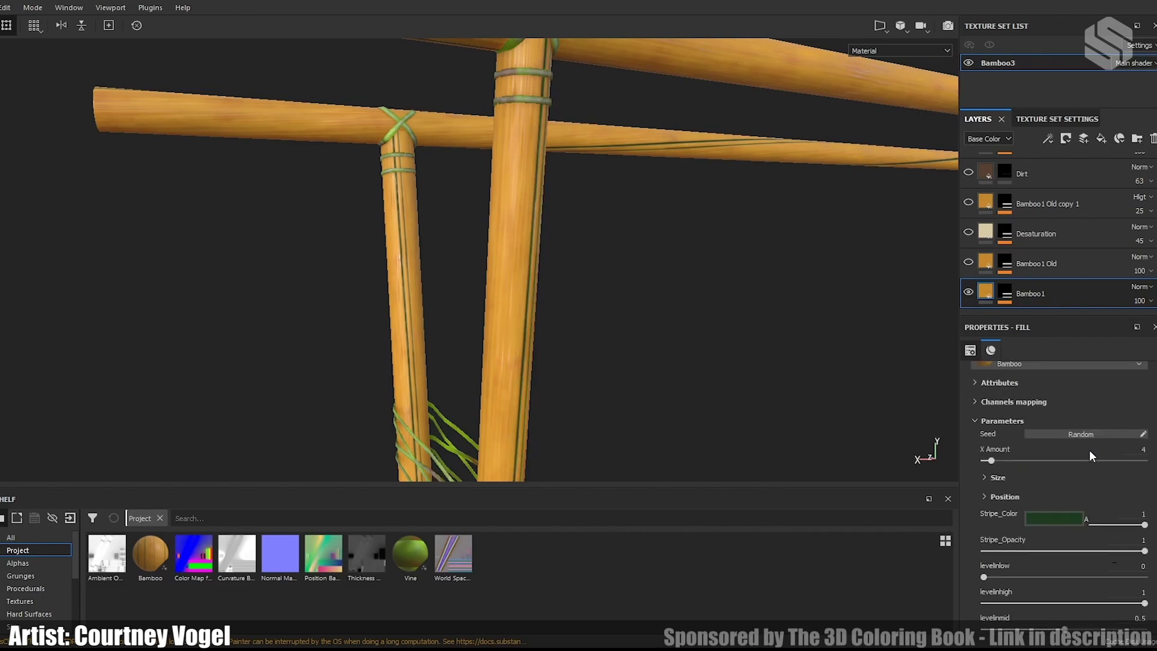
click(1011, 461)
drag(1021, 459, 1132, 461)
key(ctrl+z)
scroll(1050, 541, down, 1)
drag(1038, 474, 1144, 474)
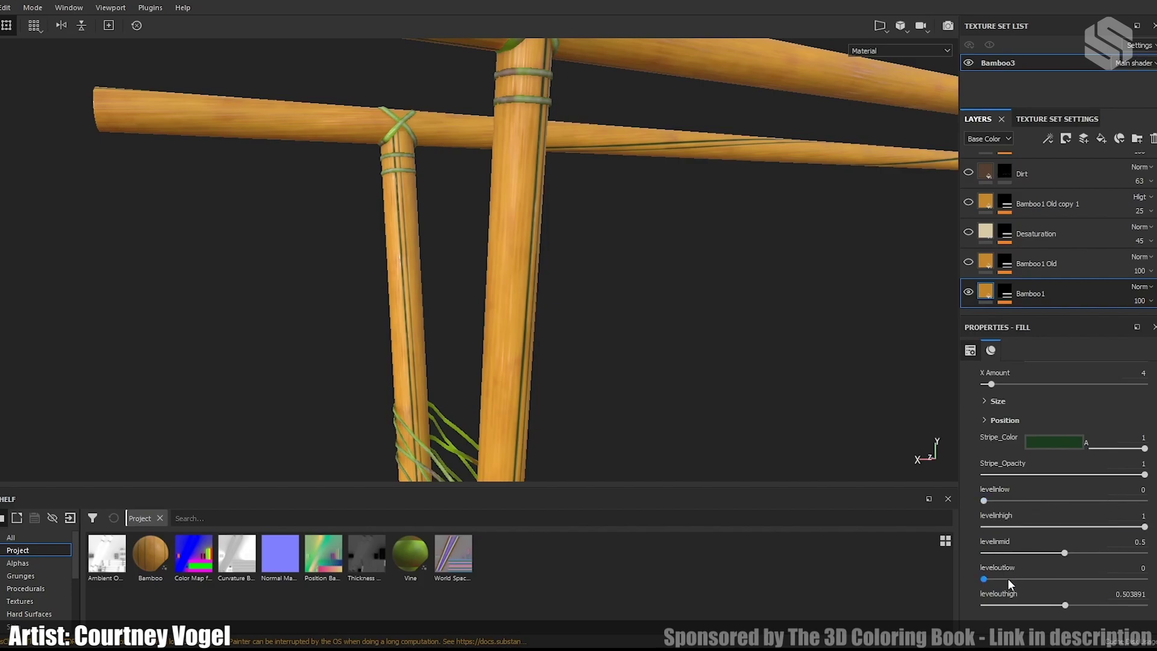
Step: Expand the Bamboo1 material's Position parameters and try a Global Offset X of 0.67
scroll(1039, 574, up, 3)
click(994, 533)
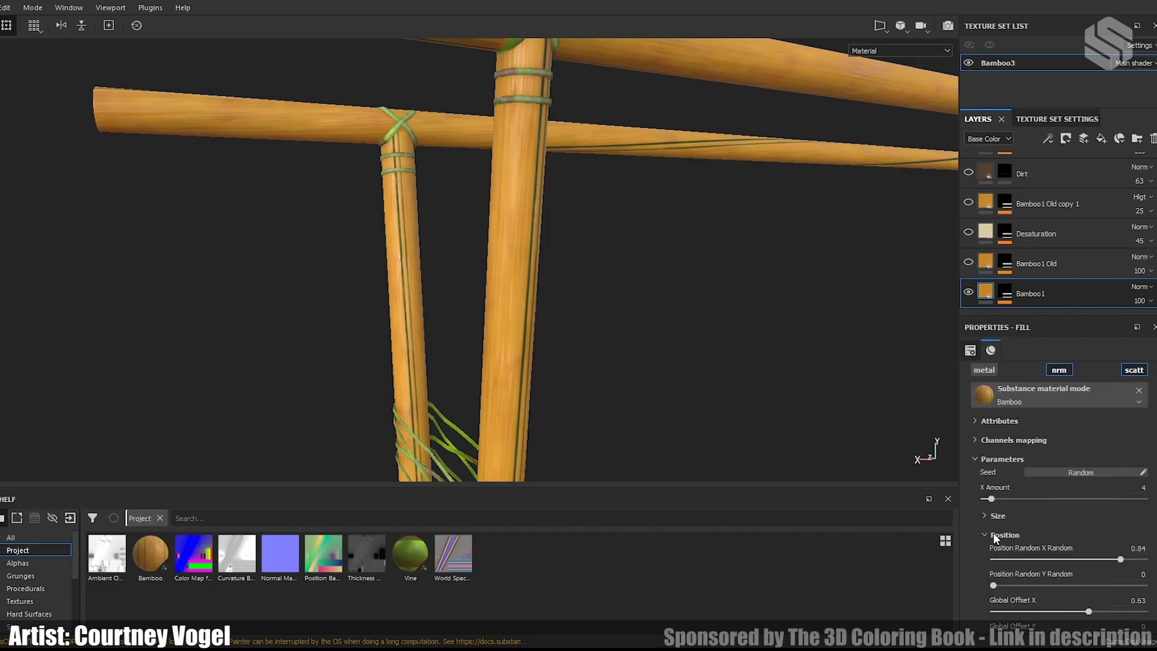
scroll(993, 533, down, 2)
mouse_move(1089, 535)
mouse_down()
mouse_move(1115, 536)
mouse_move(1089, 539)
mouse_up()
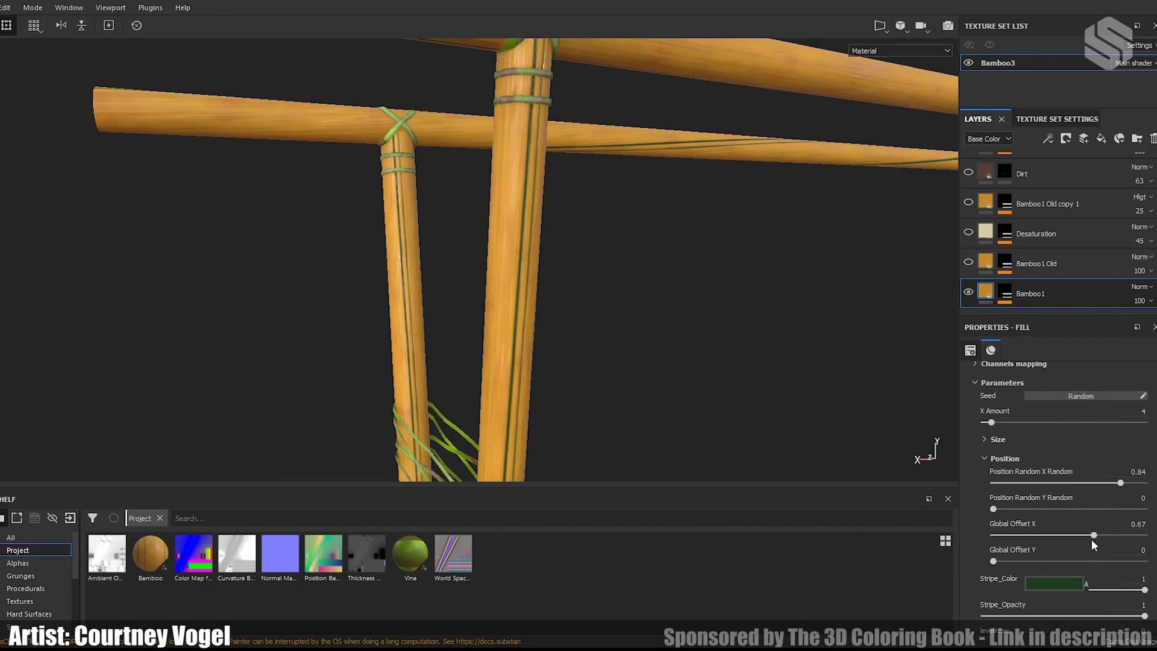
Step: Review the interstice settings in the Bamboo1 material's Size group and collapse the parameters
click(998, 440)
click(1000, 489)
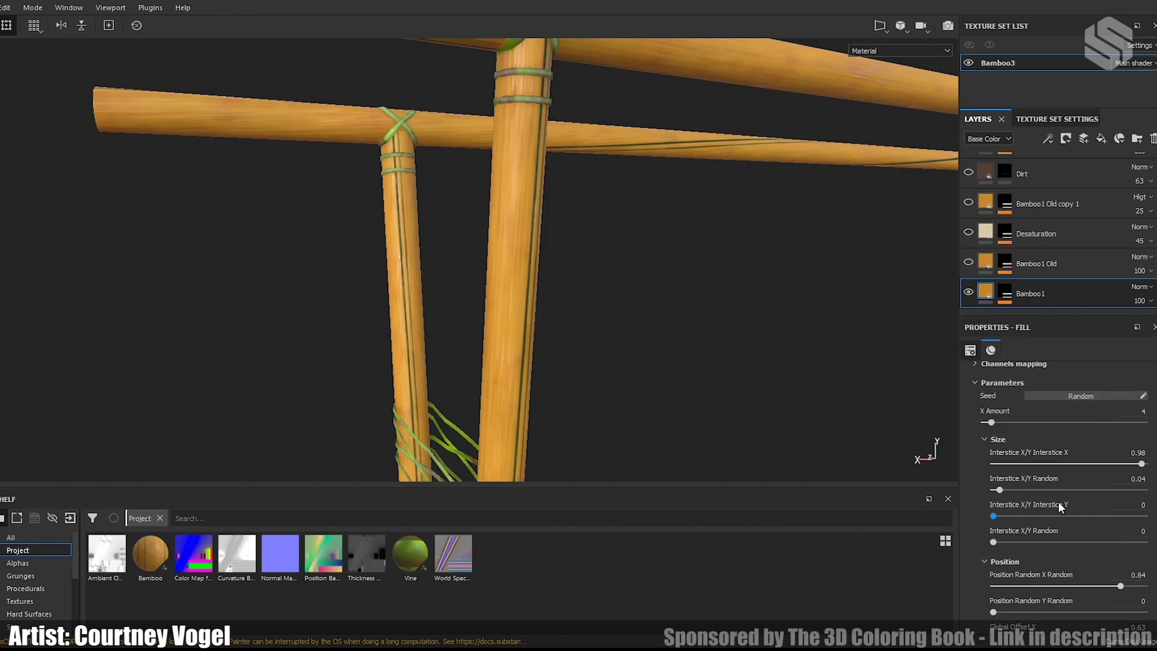
scroll(1015, 405, up, 2)
click(1008, 410)
scroll(1024, 439, up, 5)
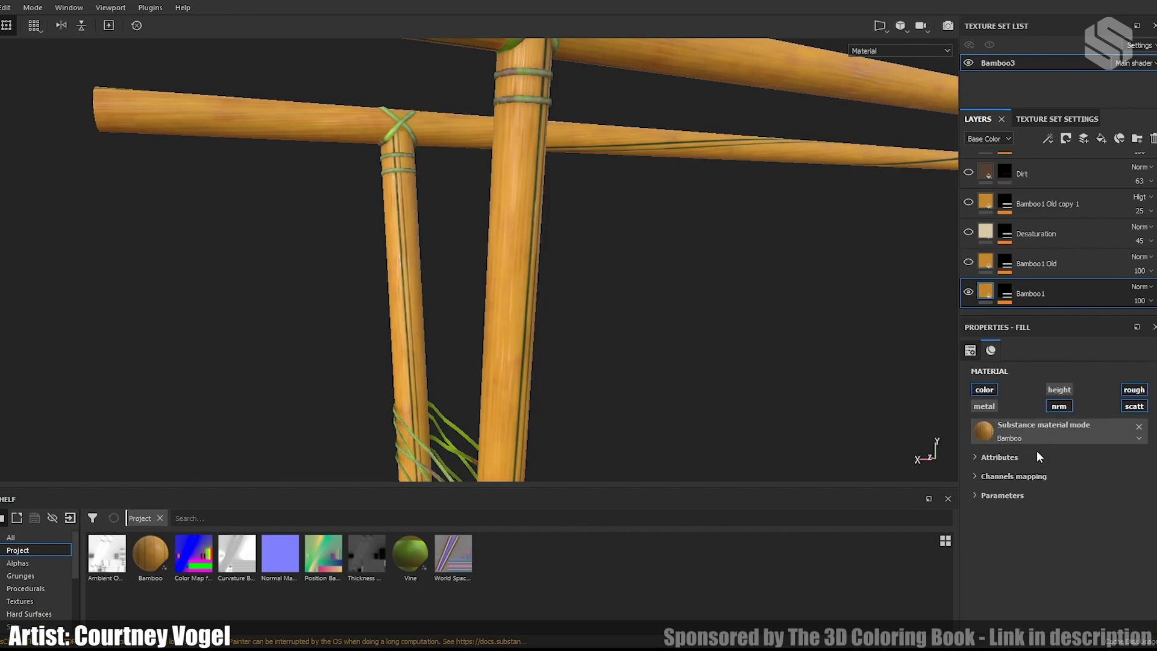
Step: Show the Bamboo1 layer's UV transformations and try a slight rotation change while checking the bamboo
scroll(672, 244, down, 3)
alt+right_drag(673, 244, 725, 316)
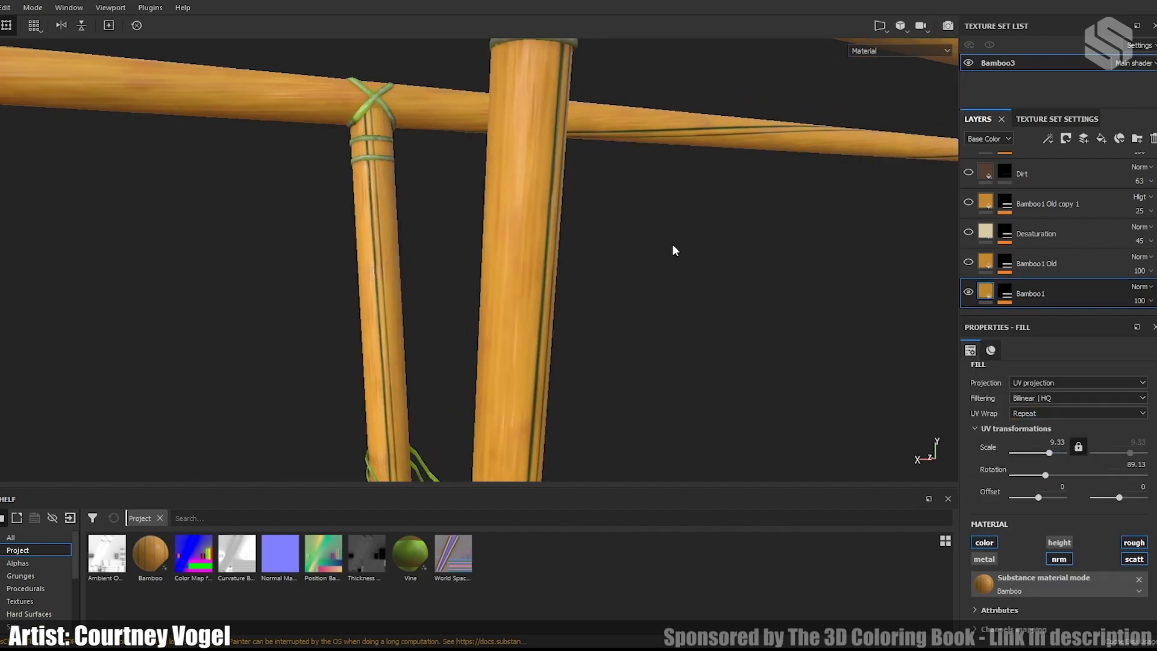
alt+drag(724, 318, 407, 148)
scroll(422, 156, up, 2)
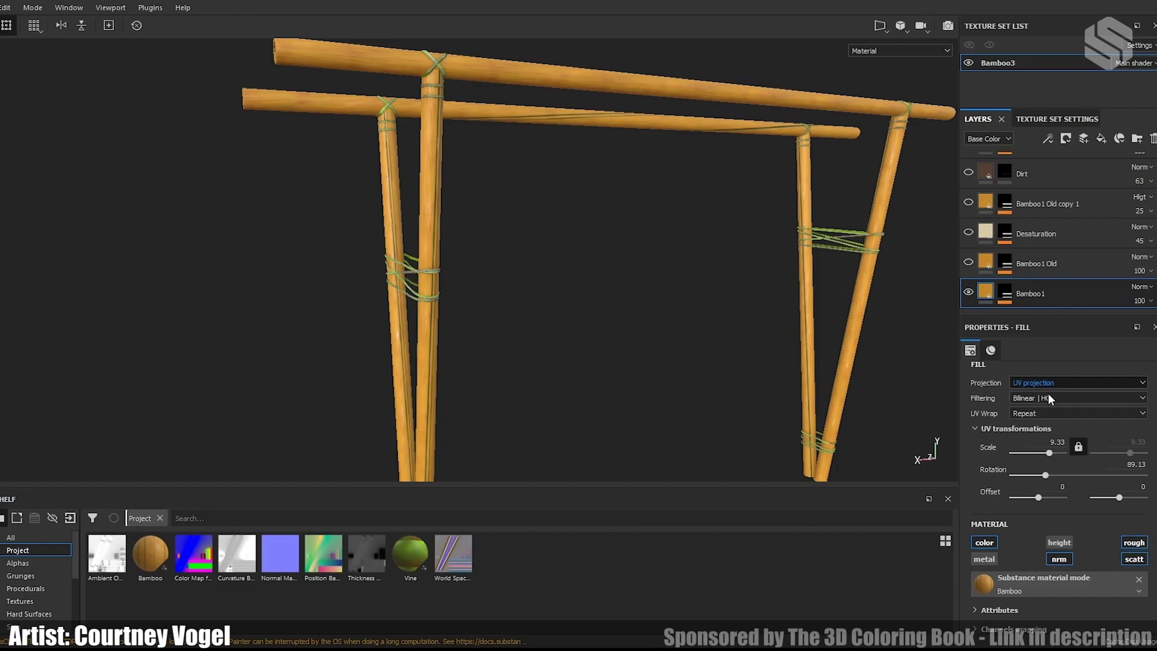
click(1002, 294)
mouse_move(1044, 475)
mouse_down()
mouse_move(1058, 475)
mouse_move(1047, 475)
mouse_up()
Step: Look through the layer stack up to the Vine1 layers and examine the bamboo poles along their length
alt+drag(586, 240, 581, 185)
scroll(1087, 252, up, 3)
scroll(1087, 252, down, 4)
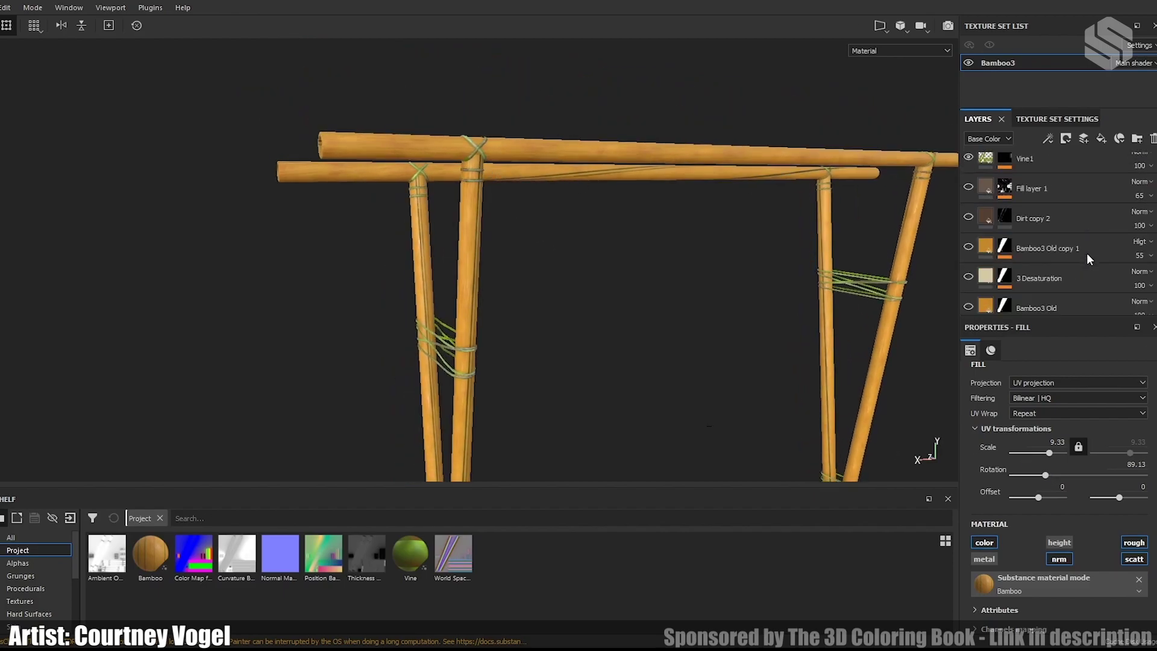
alt+drag(545, 258, 460, 188)
alt+right_drag(460, 188, 748, 456)
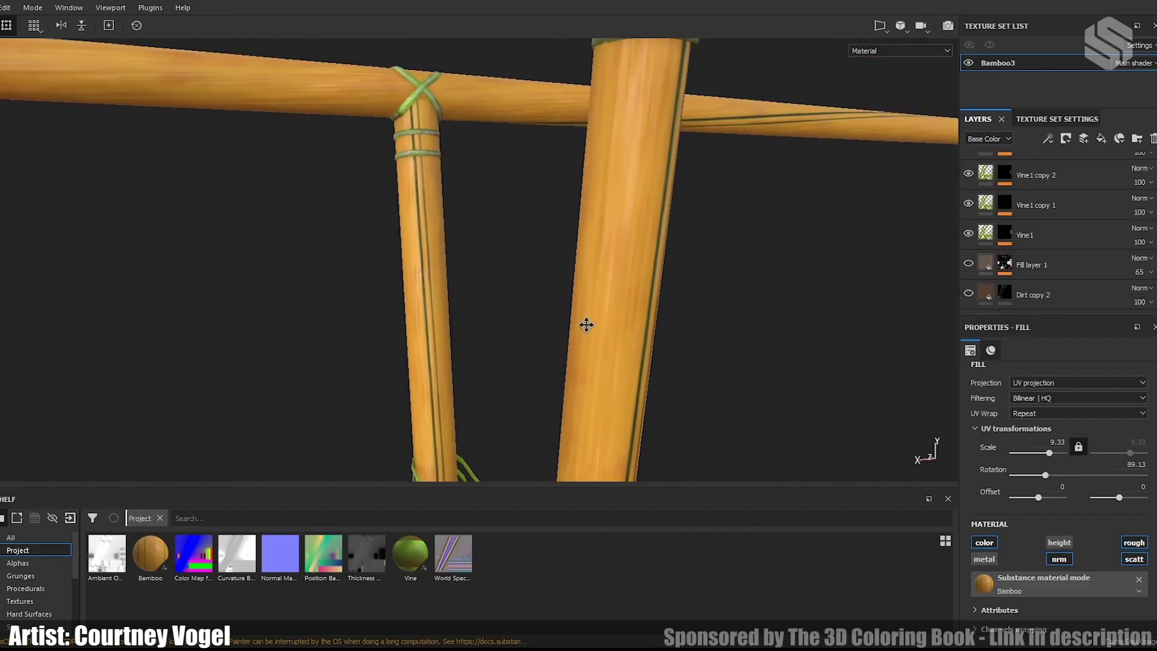
alt+middle_drag(587, 325, 624, 434)
alt+middle_drag(619, 320, 637, 19)
alt+middle_drag(646, 407, 651, 174)
alt+drag(651, 178, 624, 198)
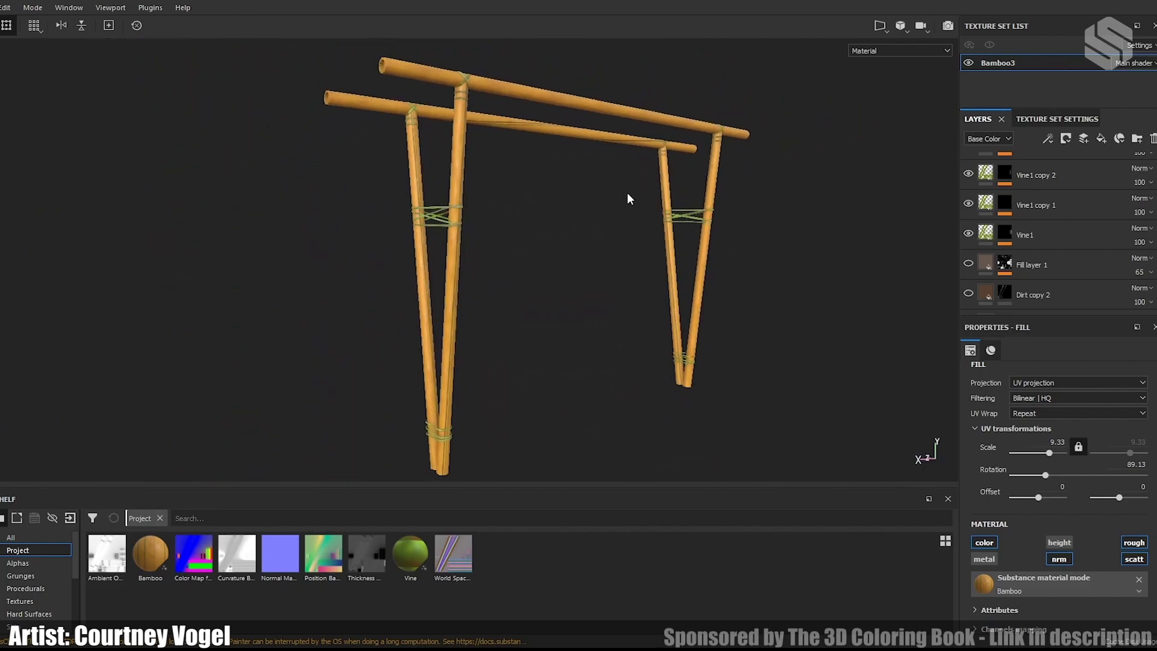
Step: Make the Bamboo1 Old, Desaturation, Bamboo1 Old copy 1 and Dirt layers visible
scroll(1084, 283, down, 5)
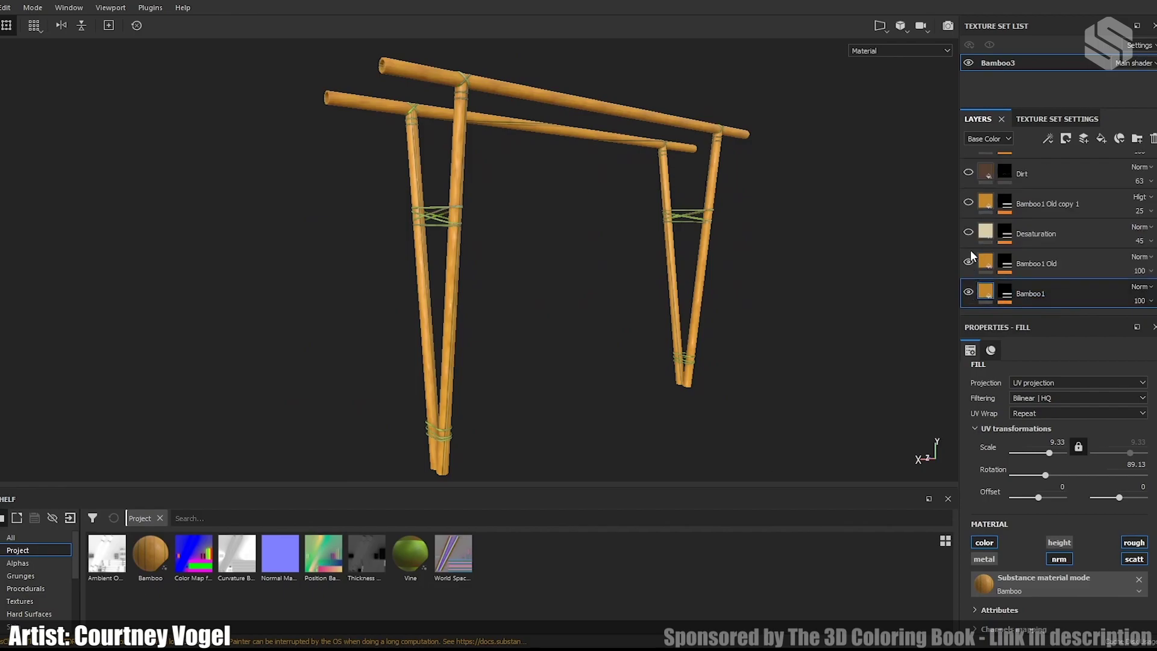
click(968, 232)
click(968, 202)
click(969, 173)
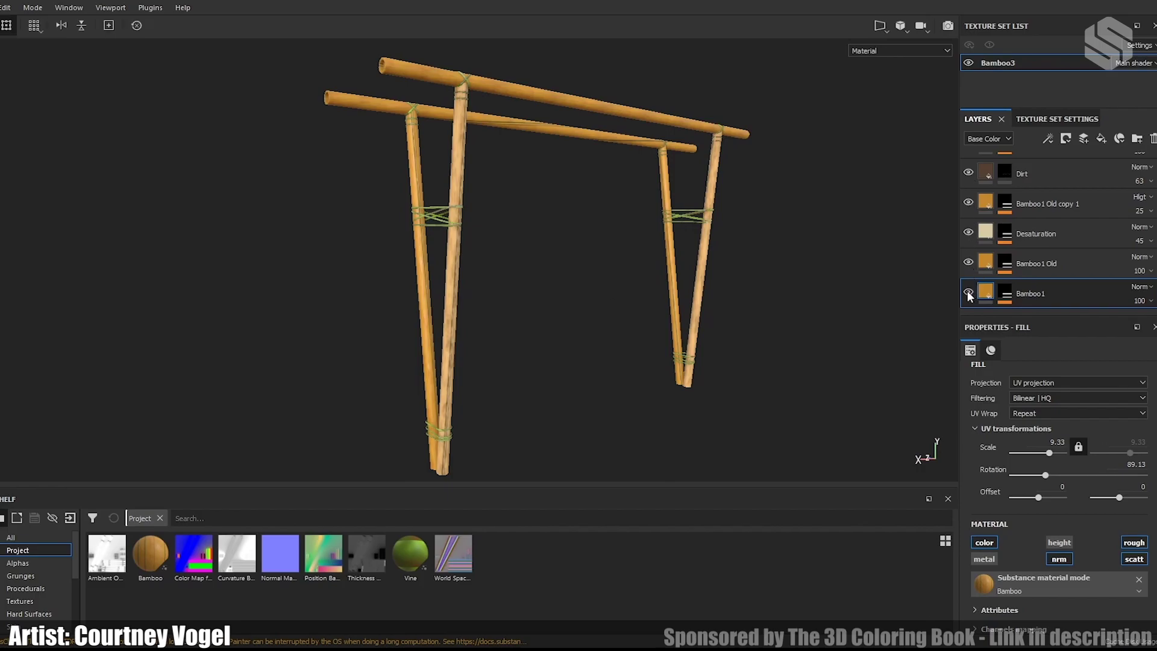
Step: Hide the Bamboo2 layer and show Bamboo2 Old, 2 Desaturation, Bamboo2 Old copy 1 and Dirt copy 1
scroll(1032, 273, up, 4)
scroll(994, 265, up, 1)
scroll(991, 265, down, 1)
click(969, 257)
click(968, 226)
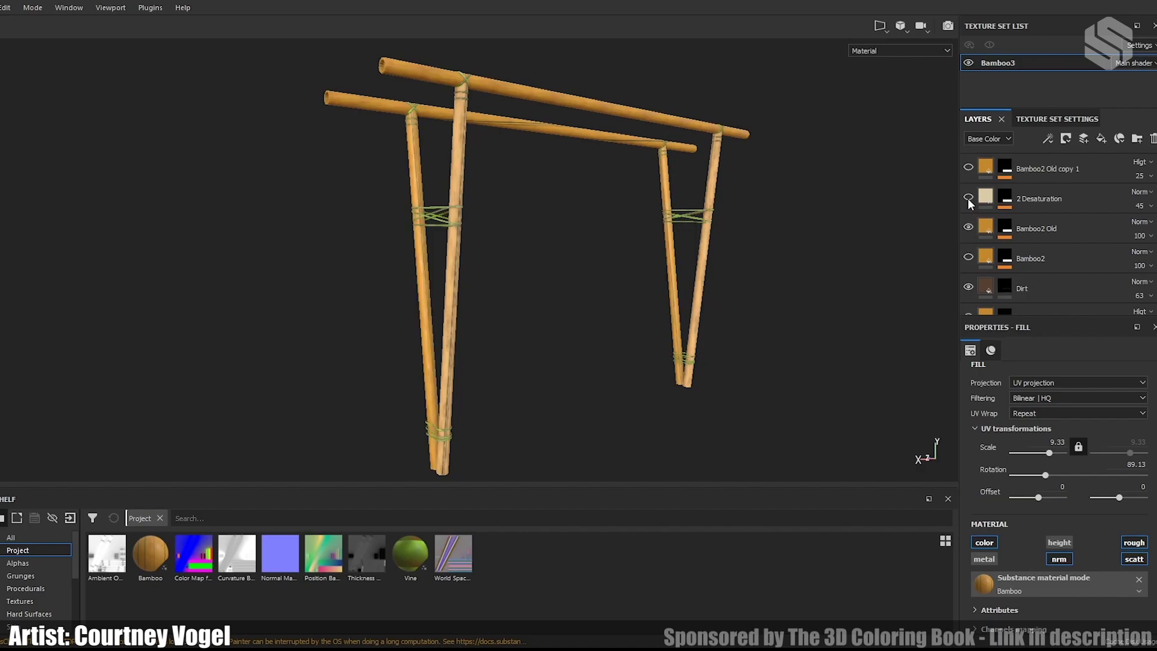
click(968, 198)
scroll(968, 199, up, 1)
click(966, 206)
click(968, 174)
Step: Hide the Bamboo3 layer and show Bamboo3 Old, 3 Desaturation, Bamboo3 Old copy 1 and Dirt copy 2
scroll(1015, 208, up, 2)
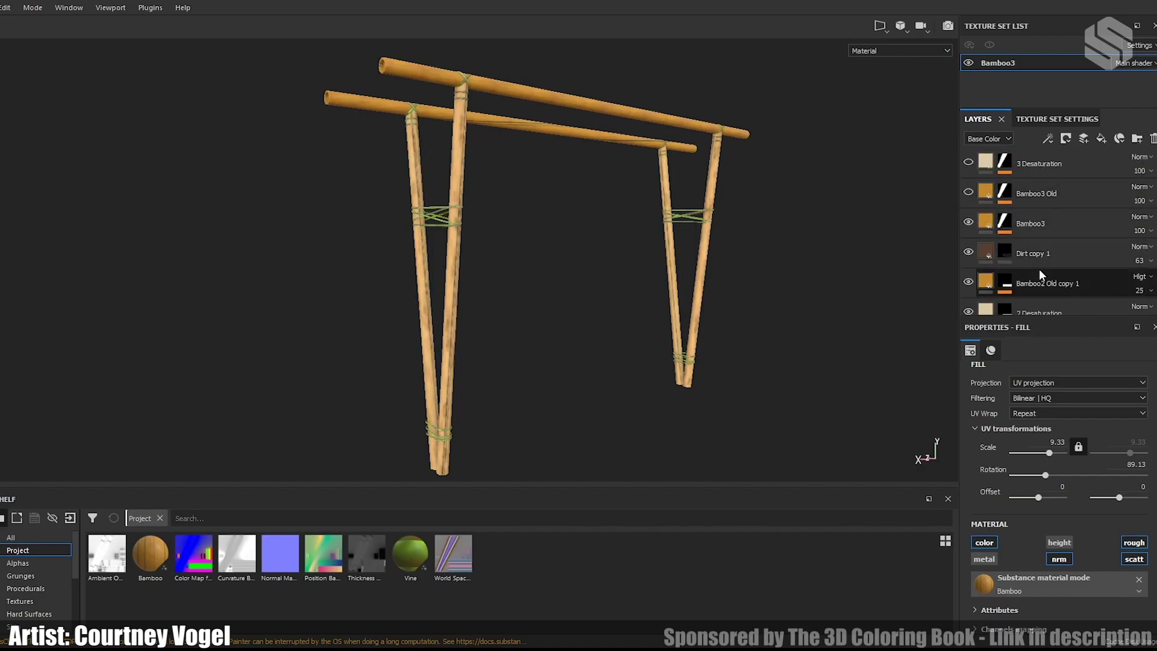
scroll(976, 258, up, 1)
click(968, 260)
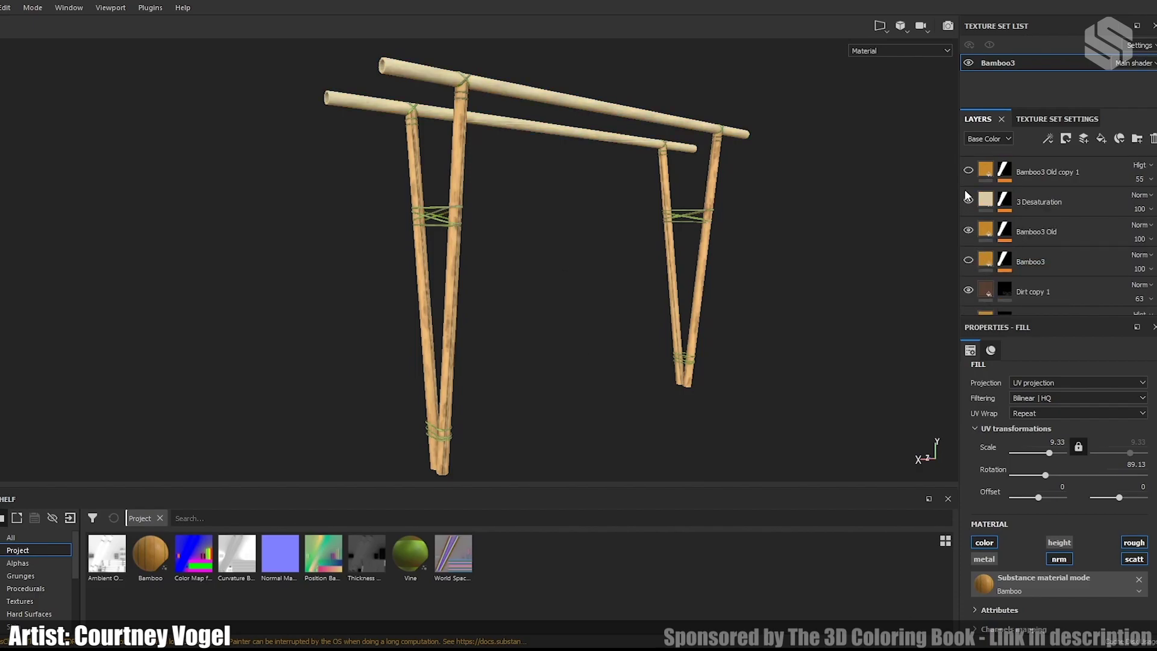
scroll(1007, 225, up, 3)
click(968, 217)
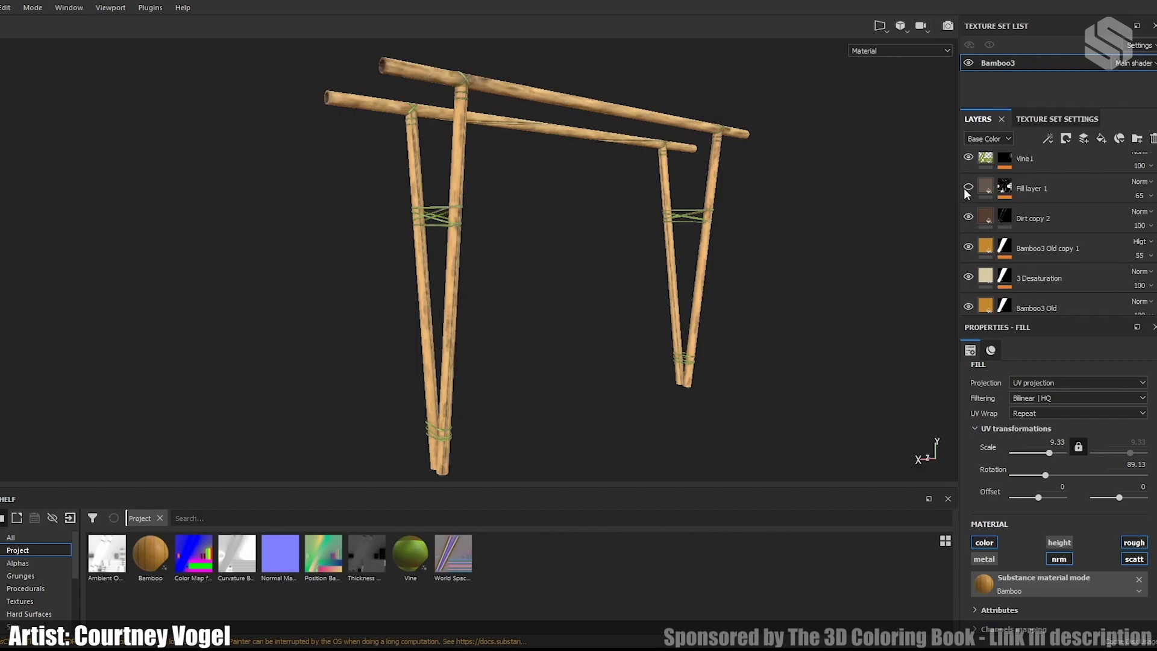
Step: Make the Decayed Vines and Decayed Vines copy 1 layers visible to age the vine bindings
scroll(1010, 212, up, 3)
scroll(982, 235, up, 4)
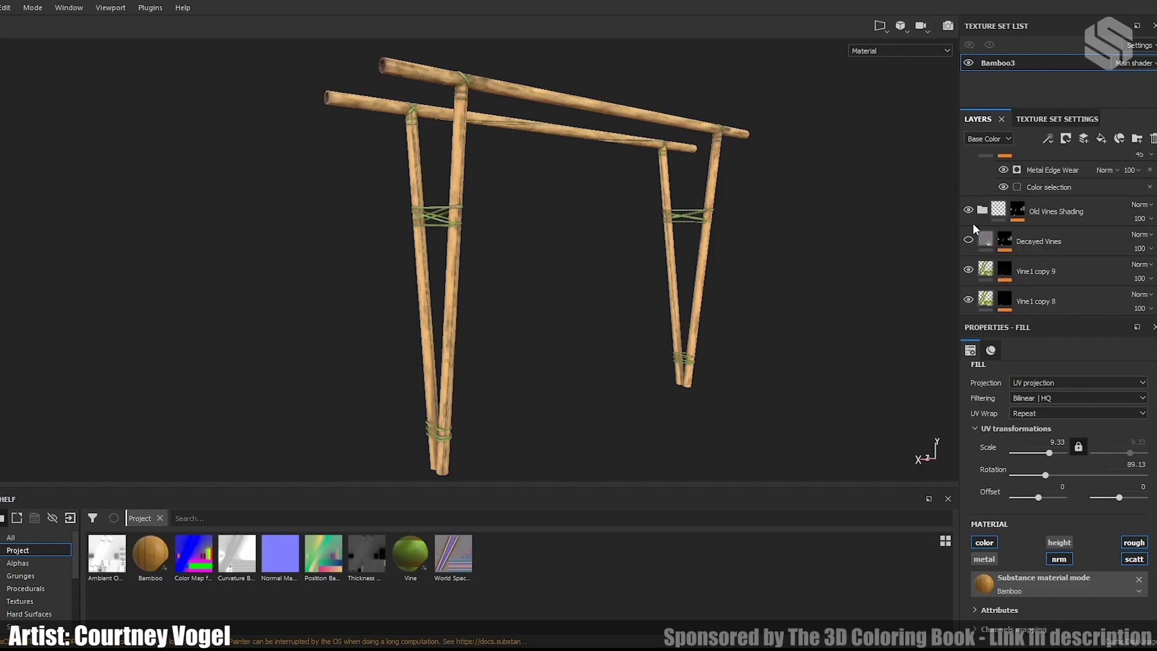
click(969, 168)
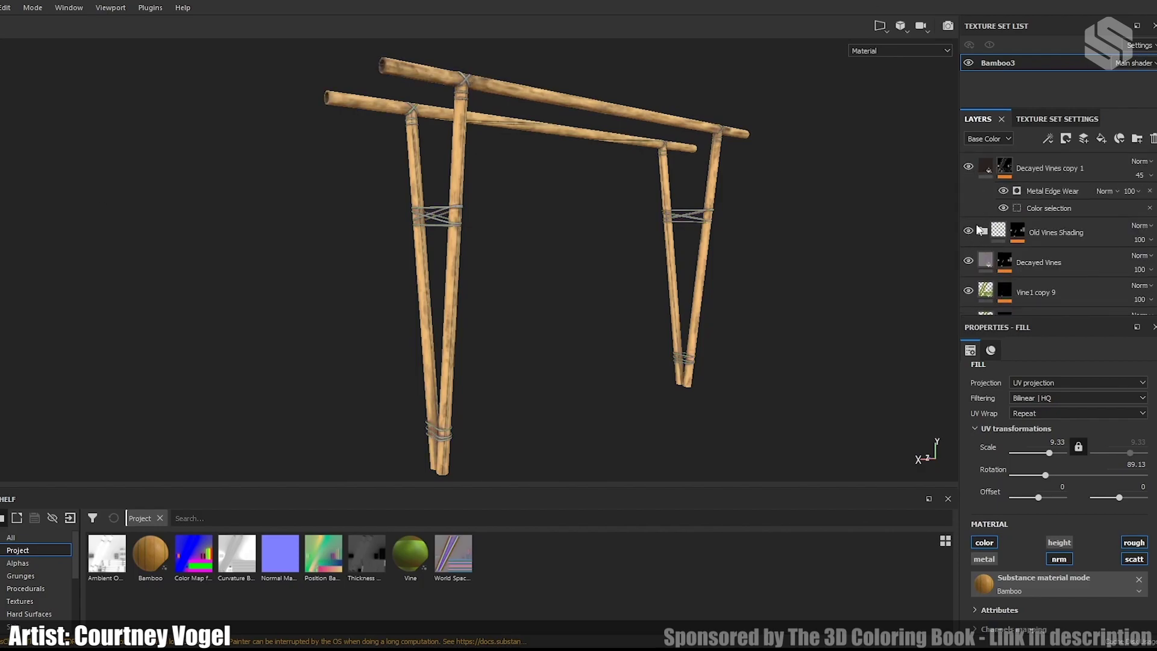
Step: Hide the Desaturation, Bamboo1 Old copy 1 and Dirt layers, leaving Bamboo1 Old as the only visible Bamboo1 layer
alt+drag(671, 176, 762, 233)
scroll(746, 325, up, 6)
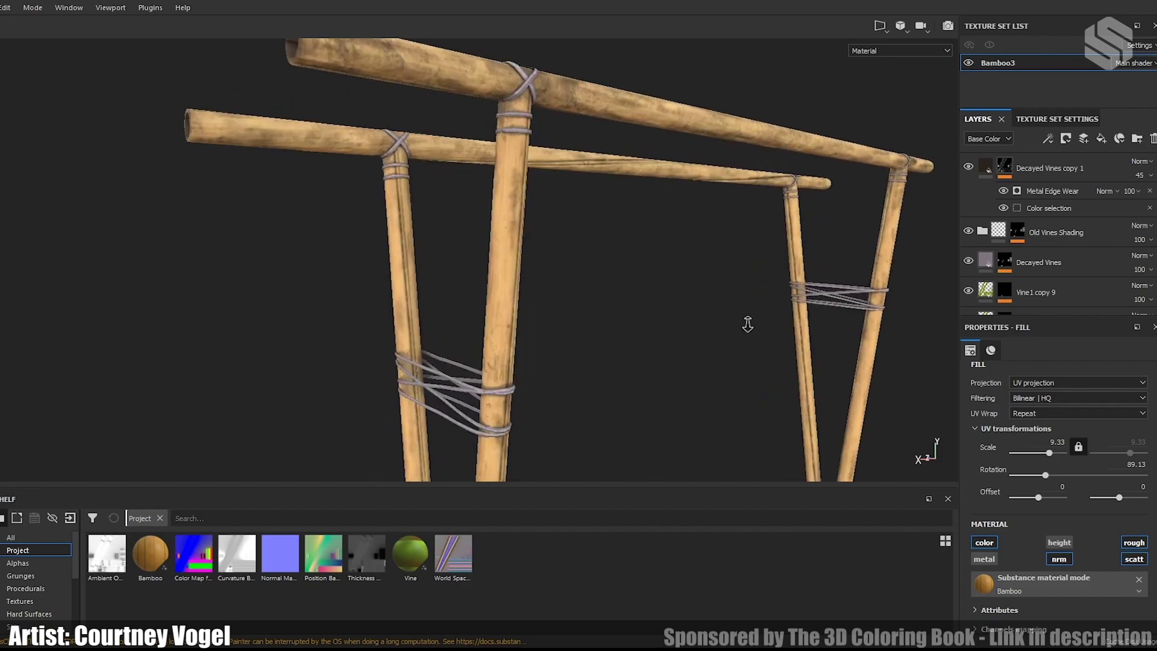
alt+middle_drag(522, 268, 581, 333)
alt+right_drag(581, 333, 565, 262)
alt+middle_drag(565, 262, 612, 180)
scroll(1068, 252, down, 10)
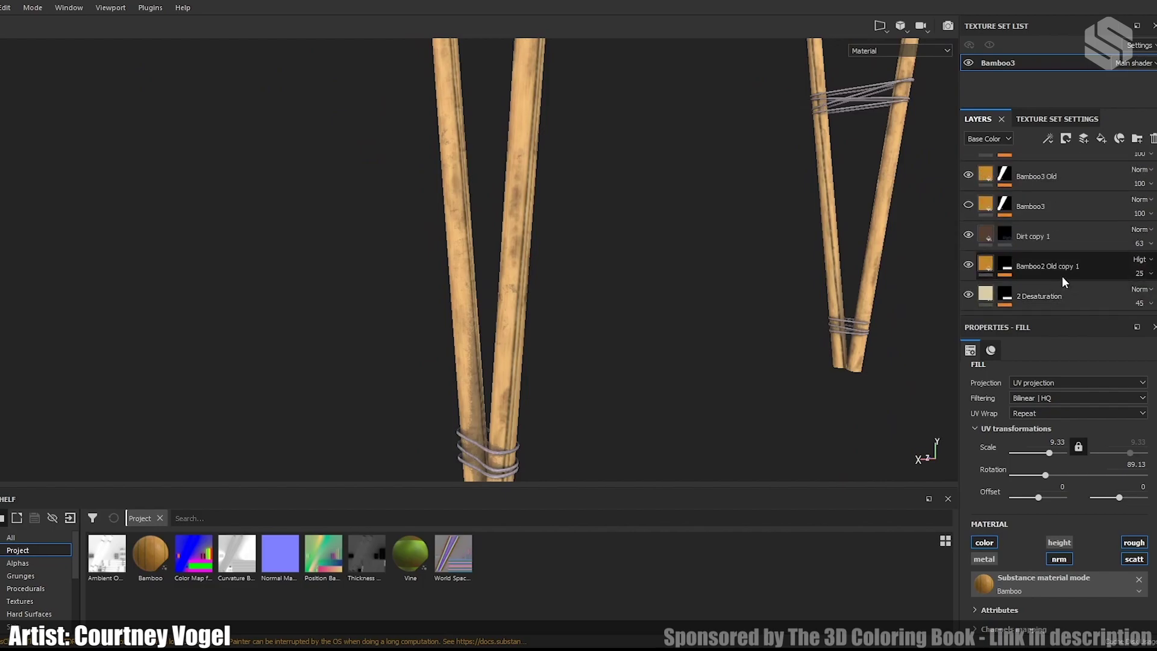
click(969, 264)
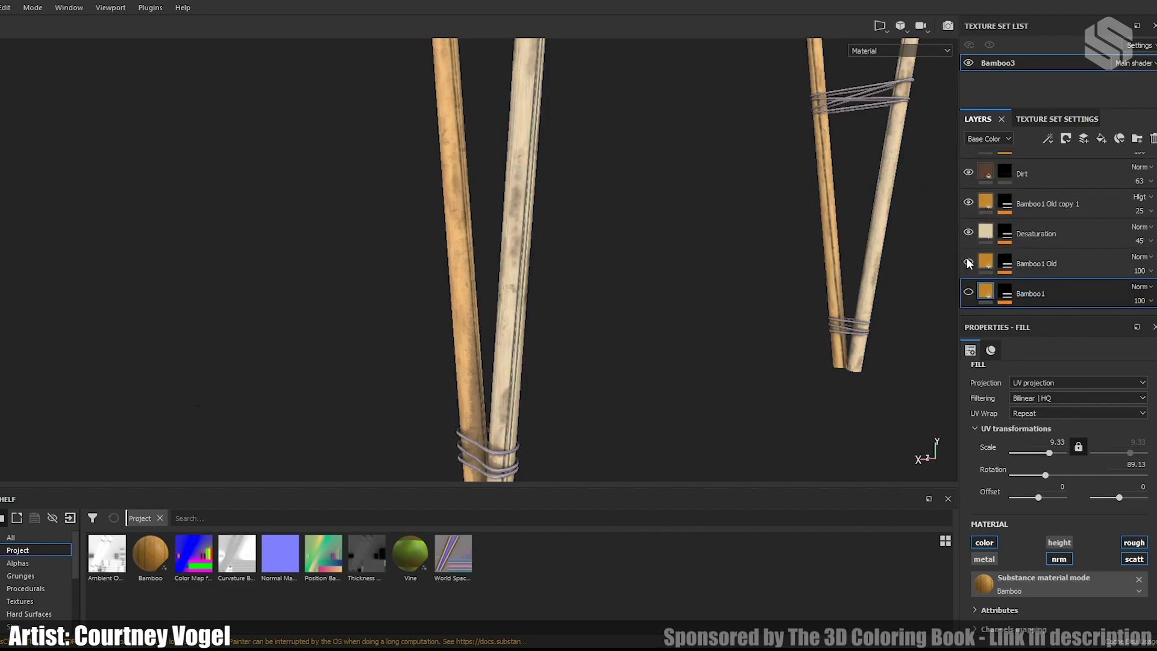
click(969, 263)
click(968, 234)
click(968, 203)
click(969, 172)
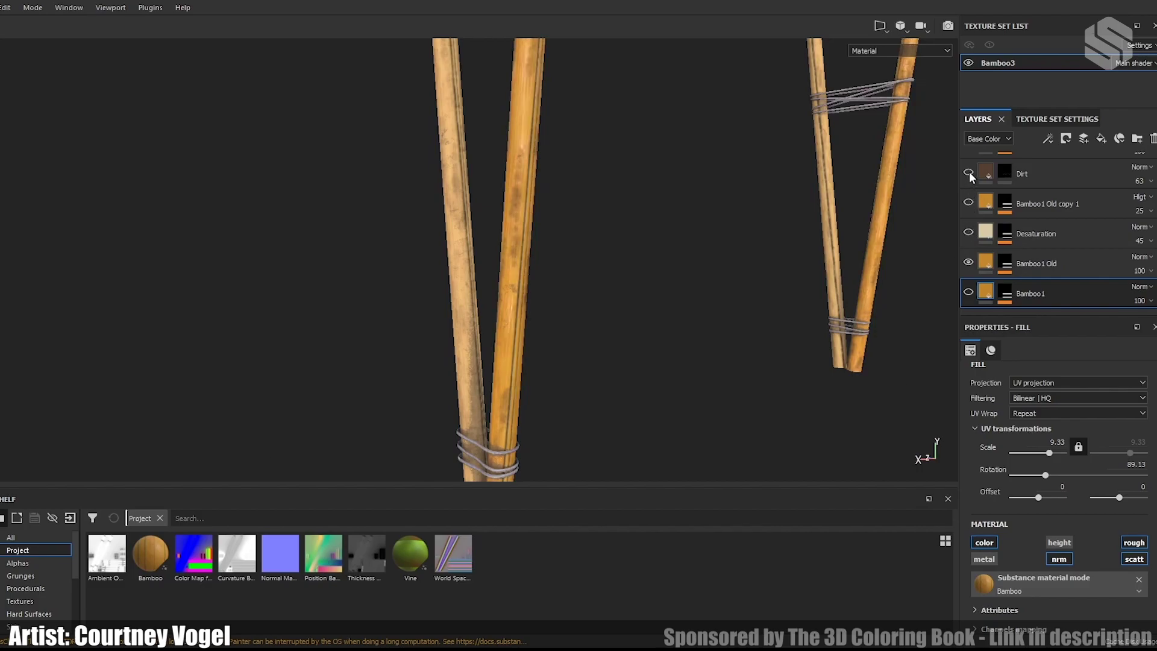
Step: Show the Desaturation layer above Bamboo1 Old again and inspect its fill's color and roughness channels
alt+right_drag(934, 171, 641, 192)
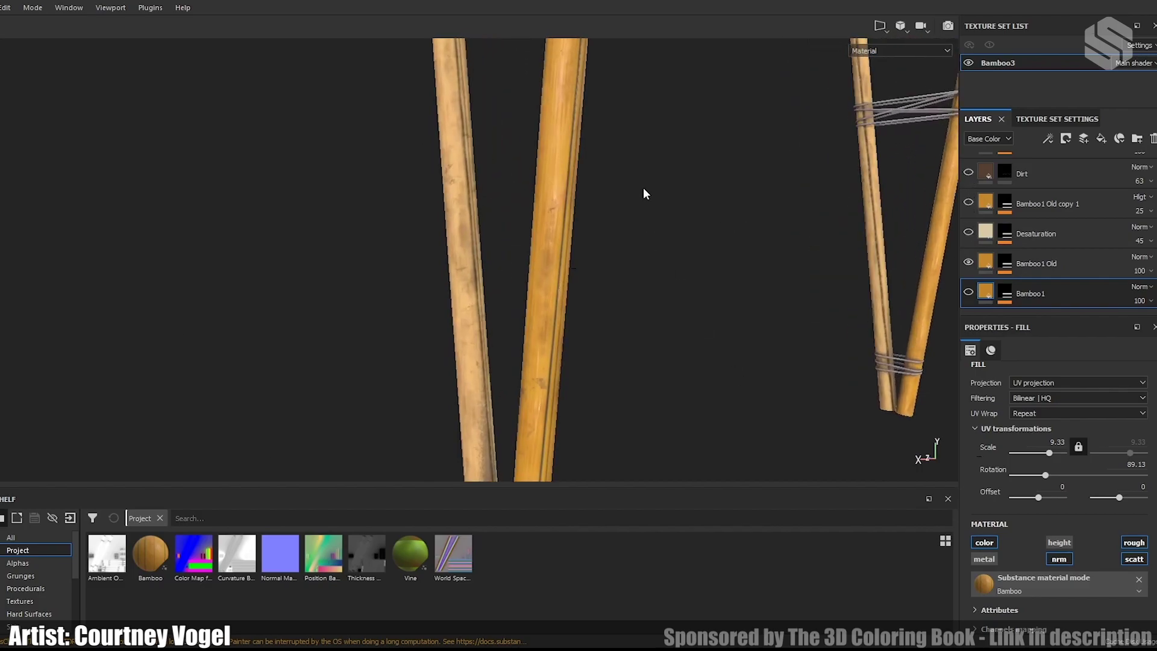
alt+middle_drag(640, 163, 612, 176)
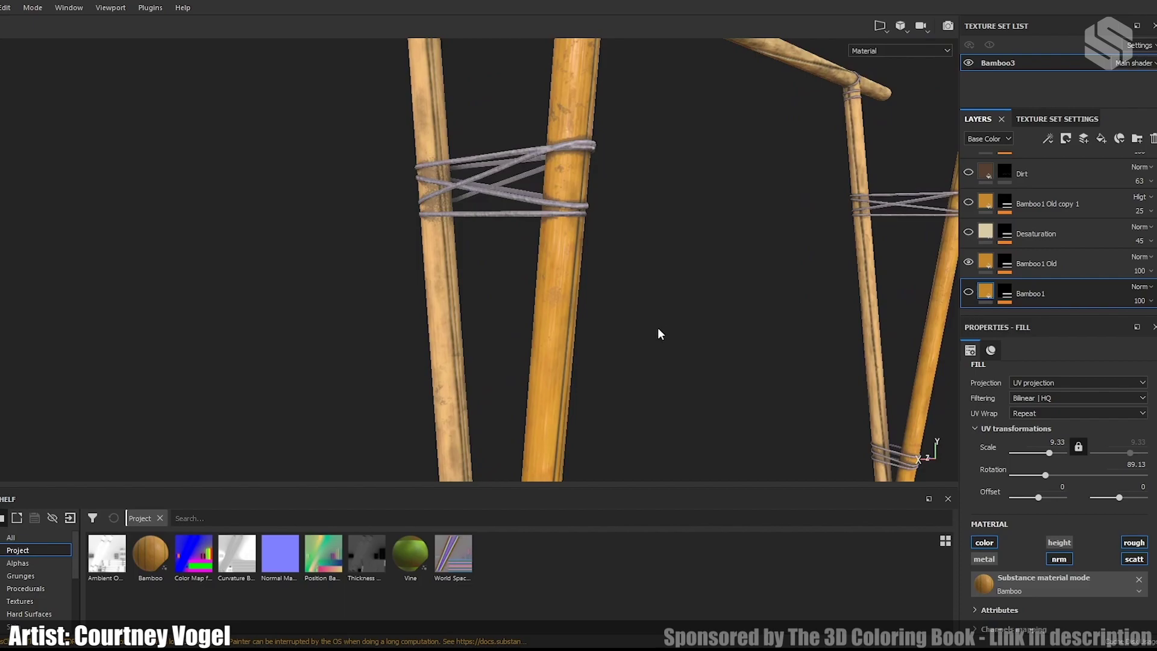
alt+drag(658, 334, 793, 250)
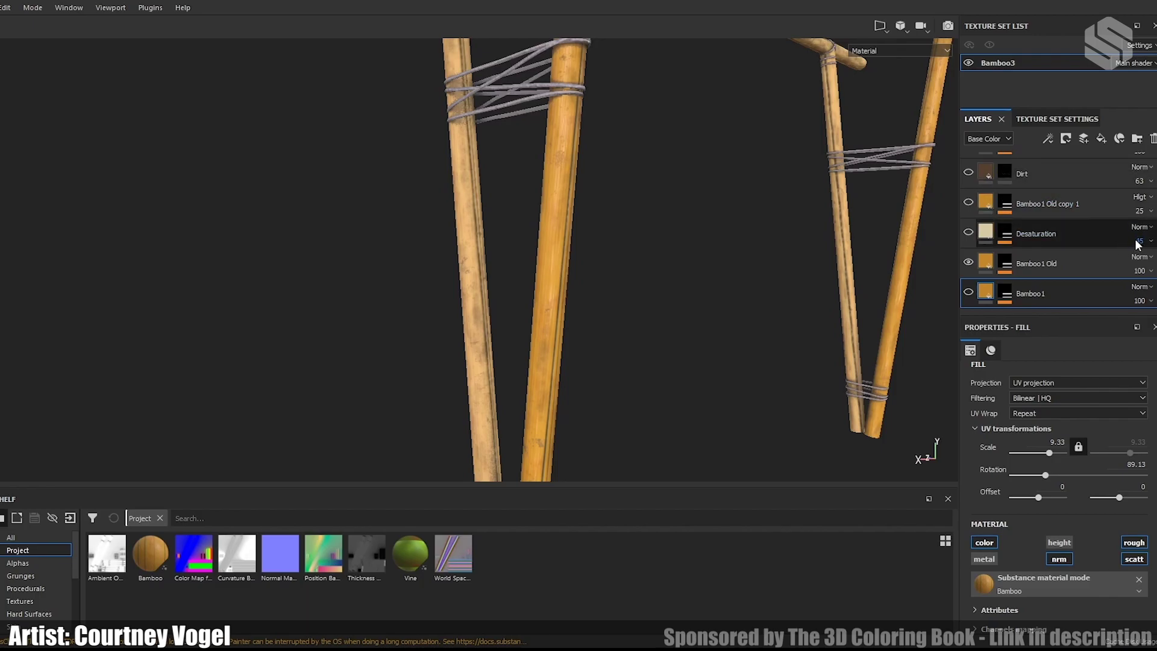
click(969, 233)
alt+drag(676, 185, 557, 180)
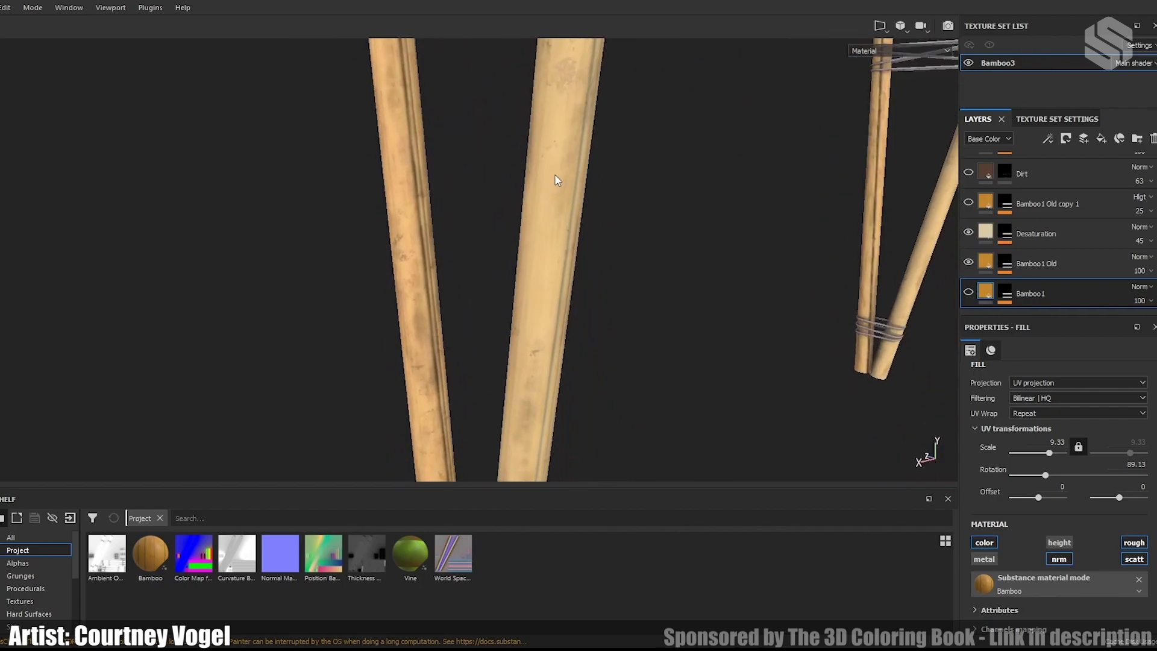
click(989, 233)
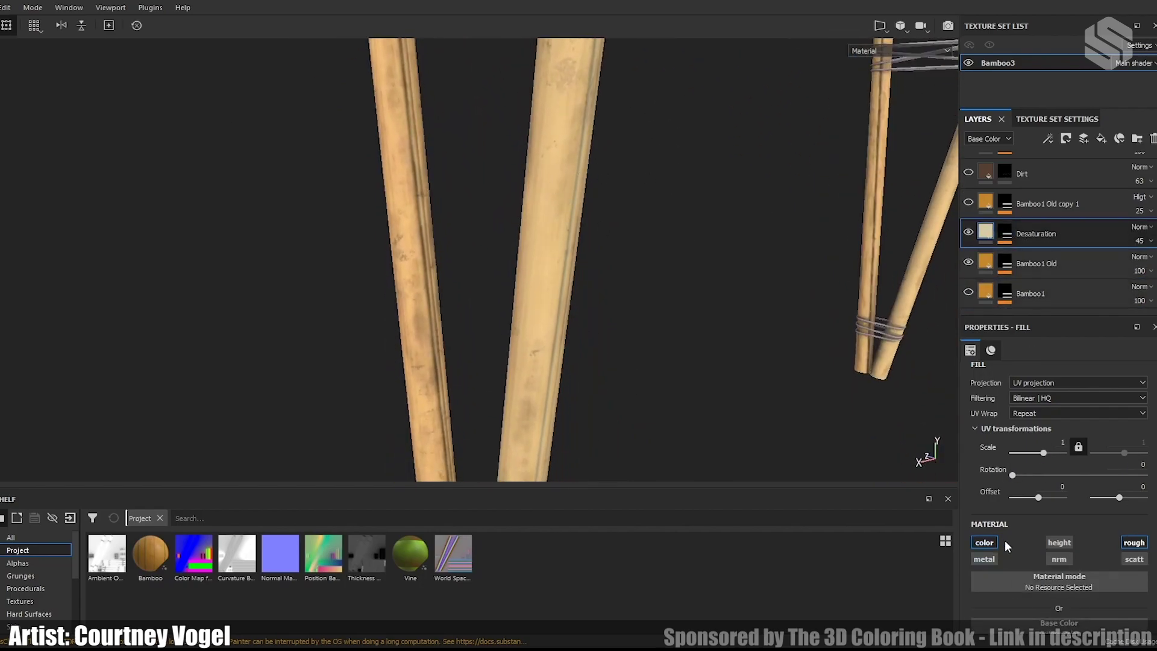
click(1133, 543)
Step: Make the Bamboo1 Old copy 1 and Dirt layers visible again to restore the aged bamboo look
alt+drag(716, 159, 357, 179)
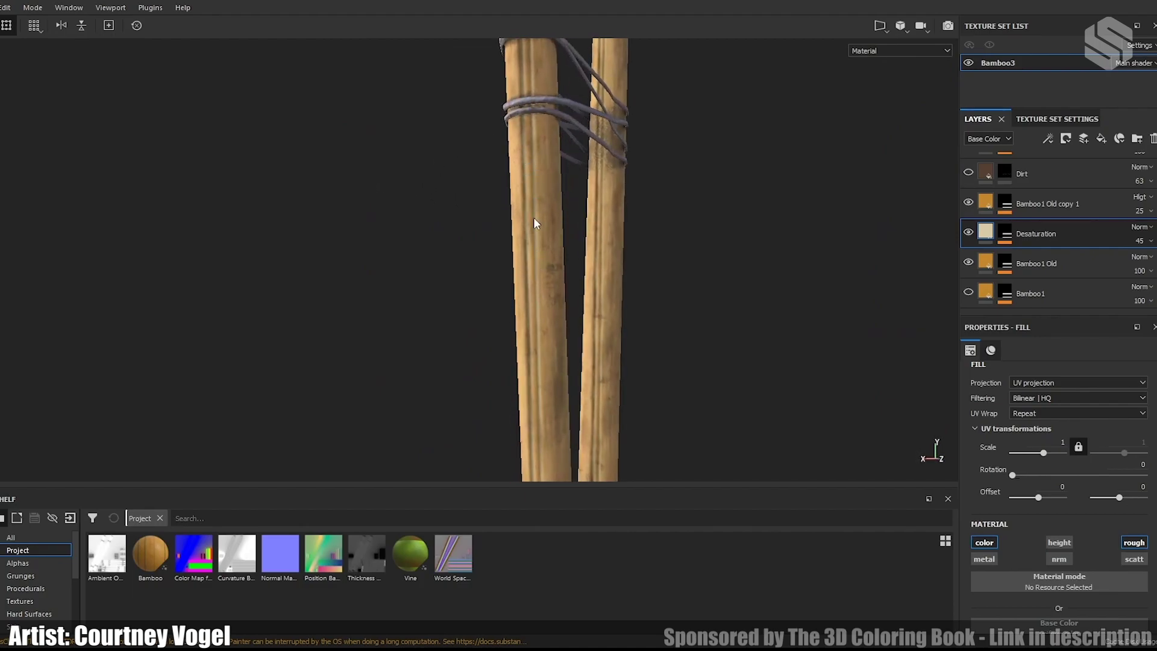
alt+drag(518, 154, 731, 292)
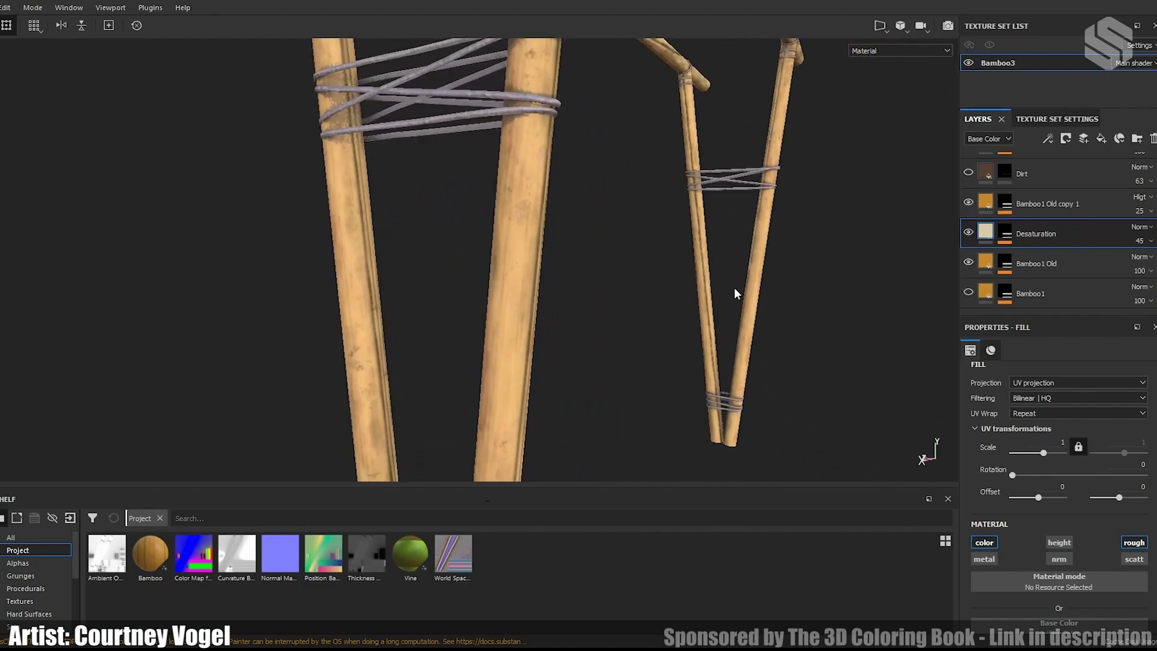
scroll(1044, 248, up, 1)
click(967, 213)
alt+drag(657, 206, 866, 248)
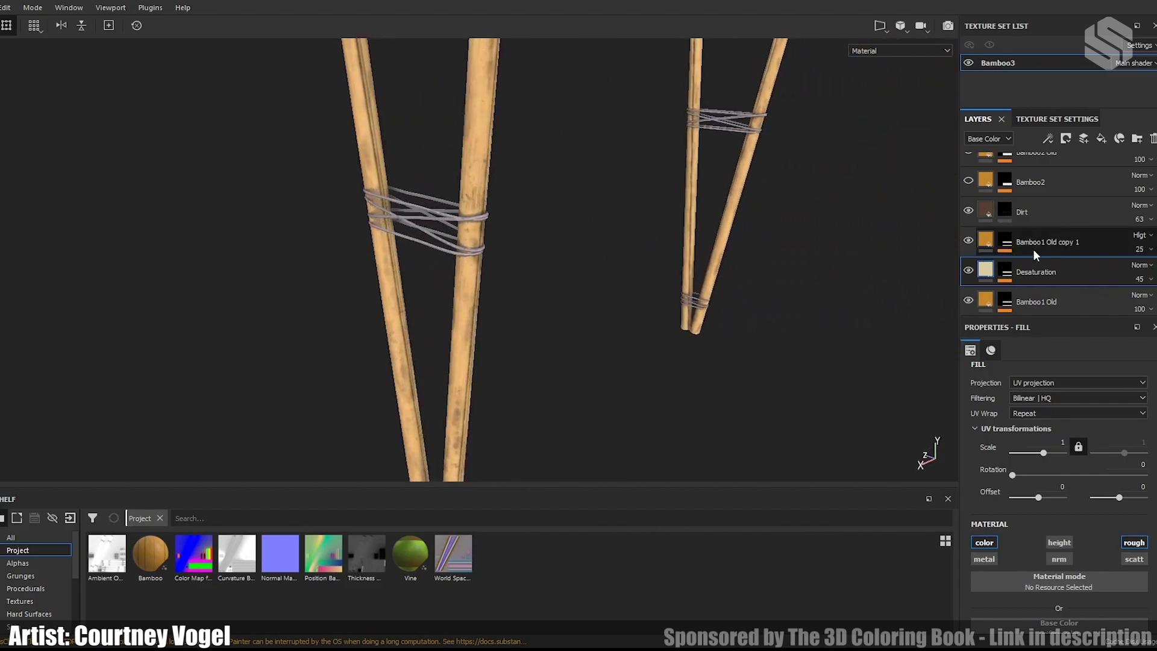
Step: Examine the crossed vine binding at the joint between the post and the top beam up close
scroll(1033, 248, up, 1)
alt+drag(498, 272, 453, 167)
alt+middle_drag(513, 181, 562, 356)
alt+right_drag(512, 215, 624, 305)
alt+drag(609, 301, 545, 267)
alt+right_drag(545, 266, 645, 292)
scroll(1021, 211, down, 3)
scroll(1050, 222, up, 3)
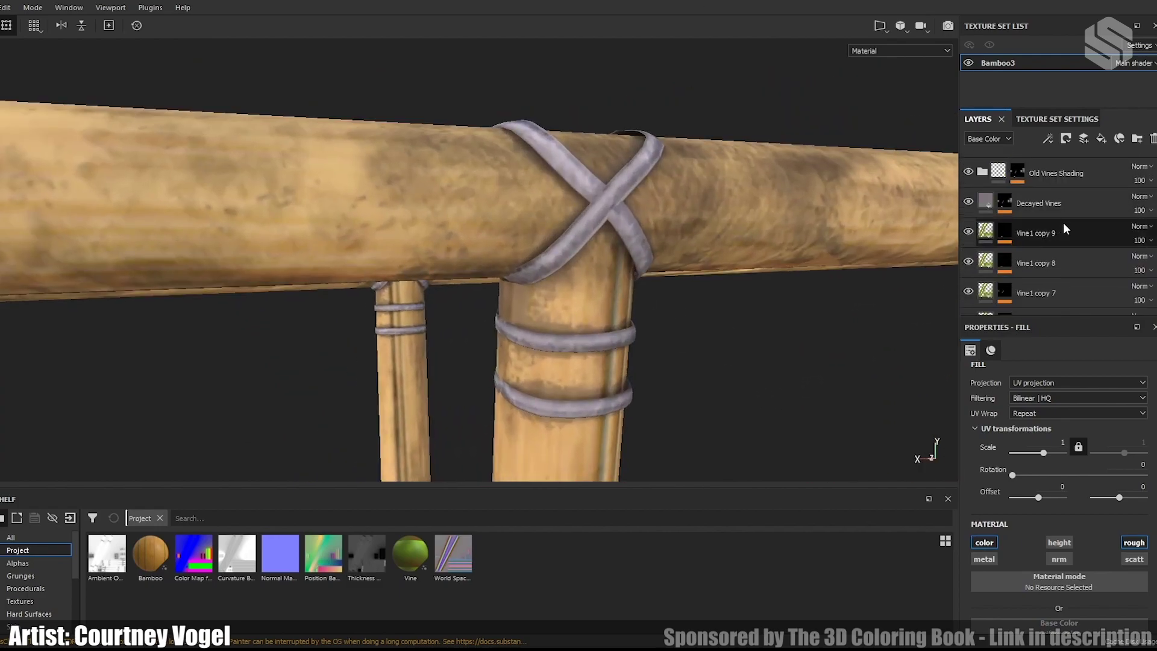
Step: Inspect the Decayed Vines fill's material settings, including its base color, roughness and flakes normal
click(992, 198)
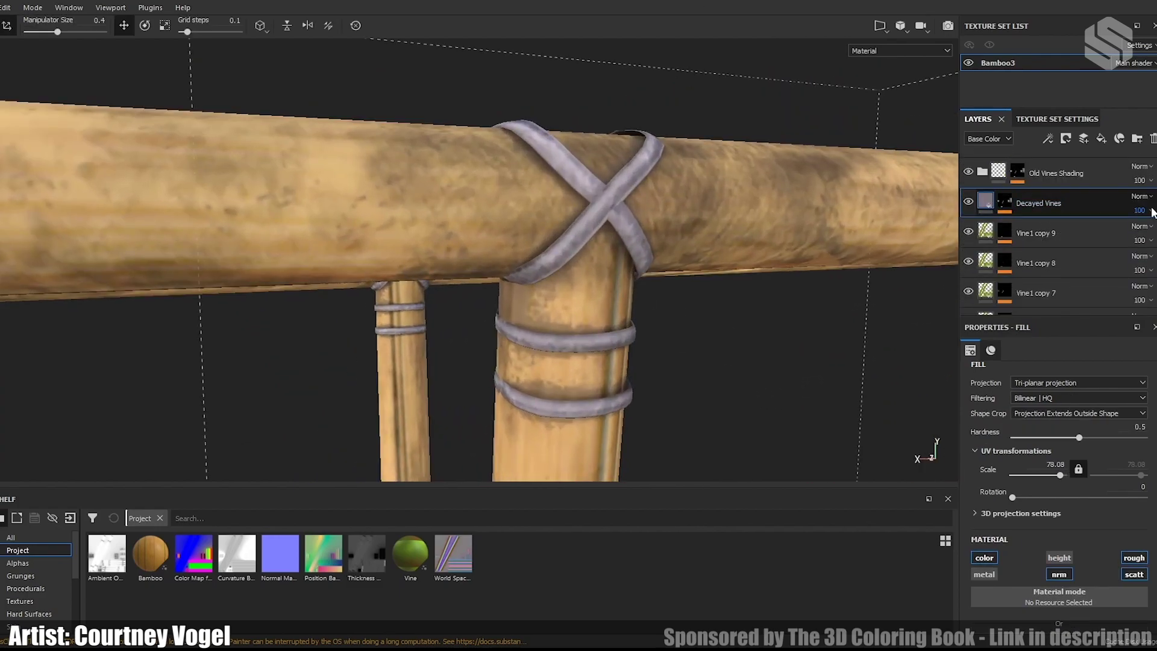
scroll(1122, 480, down, 3)
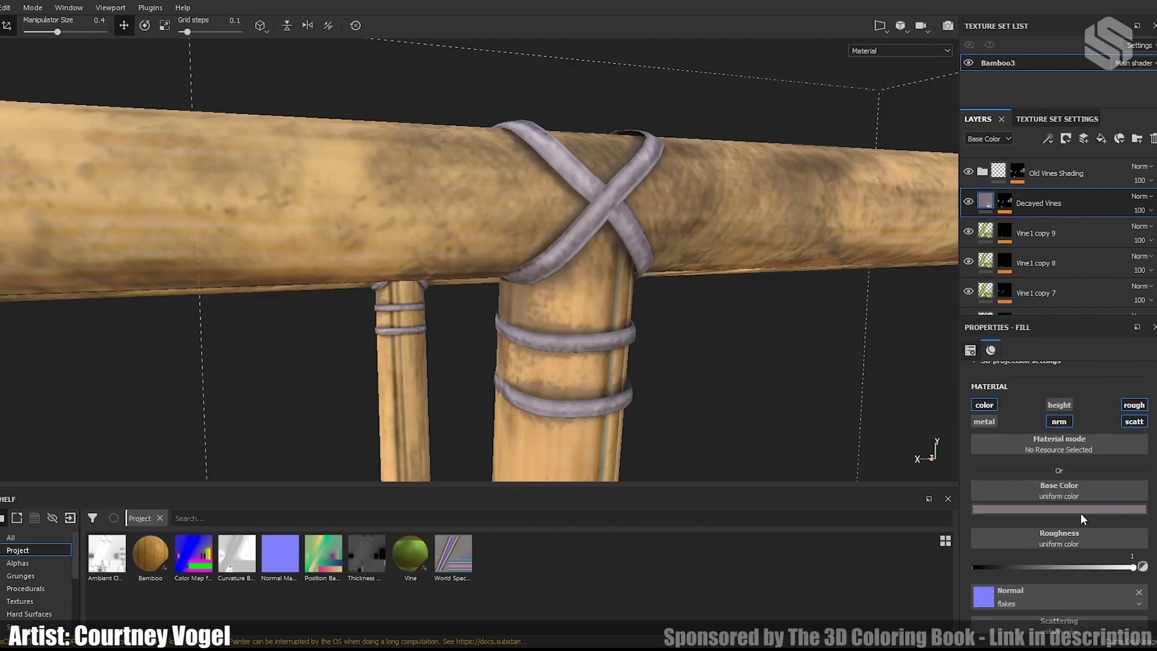
scroll(1079, 516, down, 1)
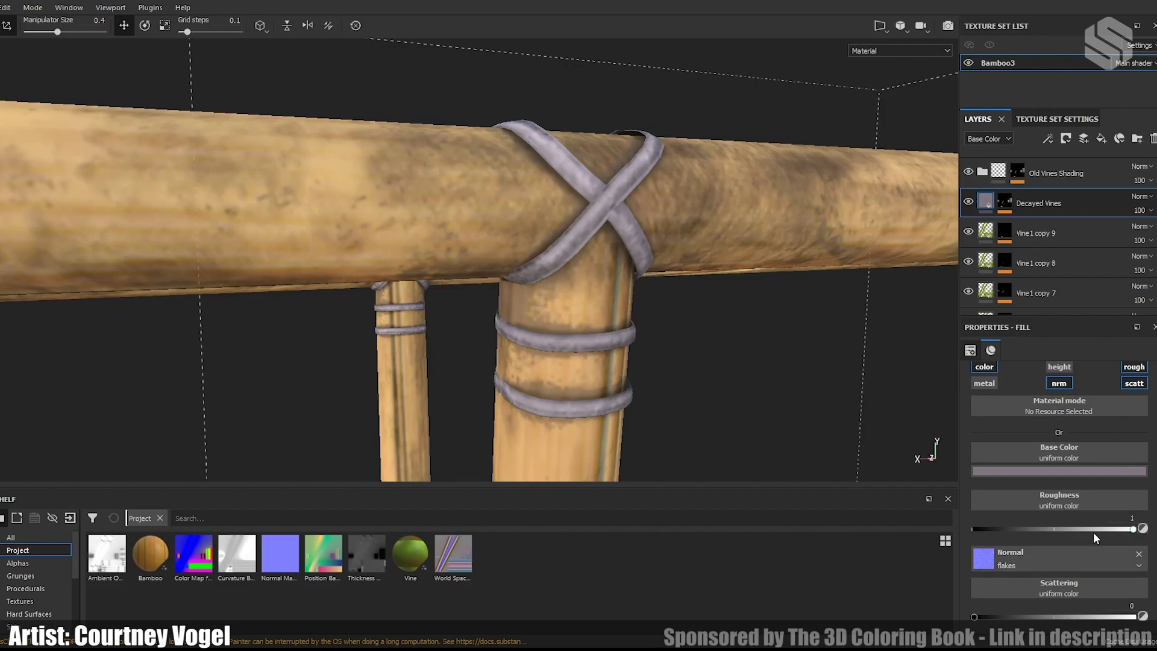
scroll(1062, 517, up, 2)
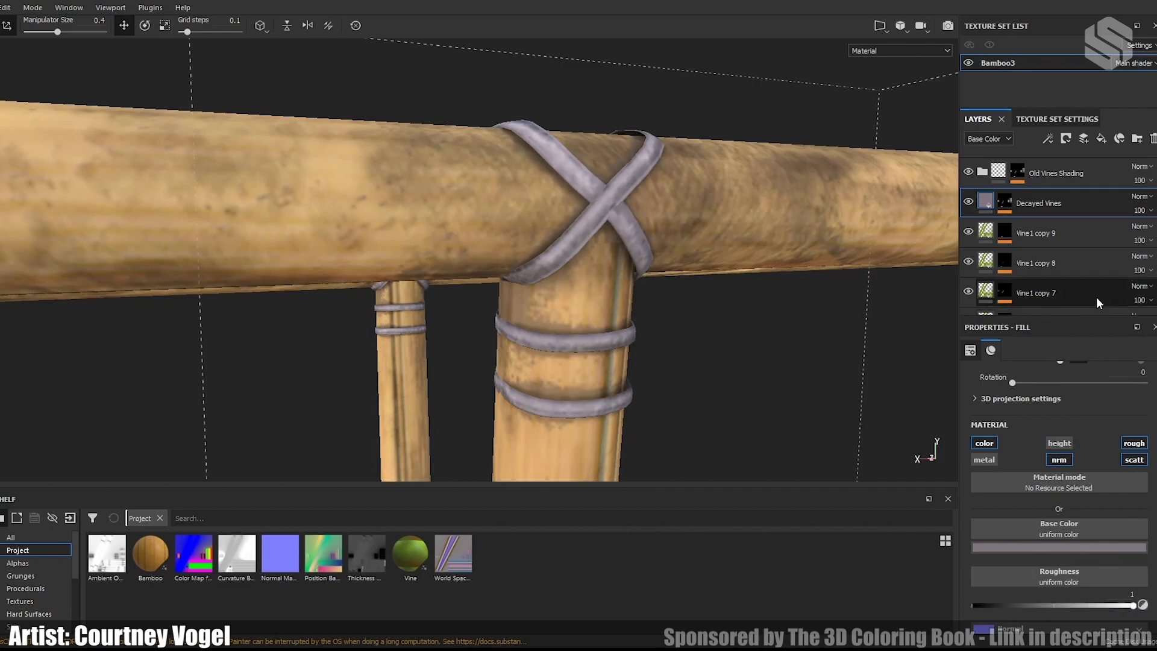
scroll(1024, 280, up, 1)
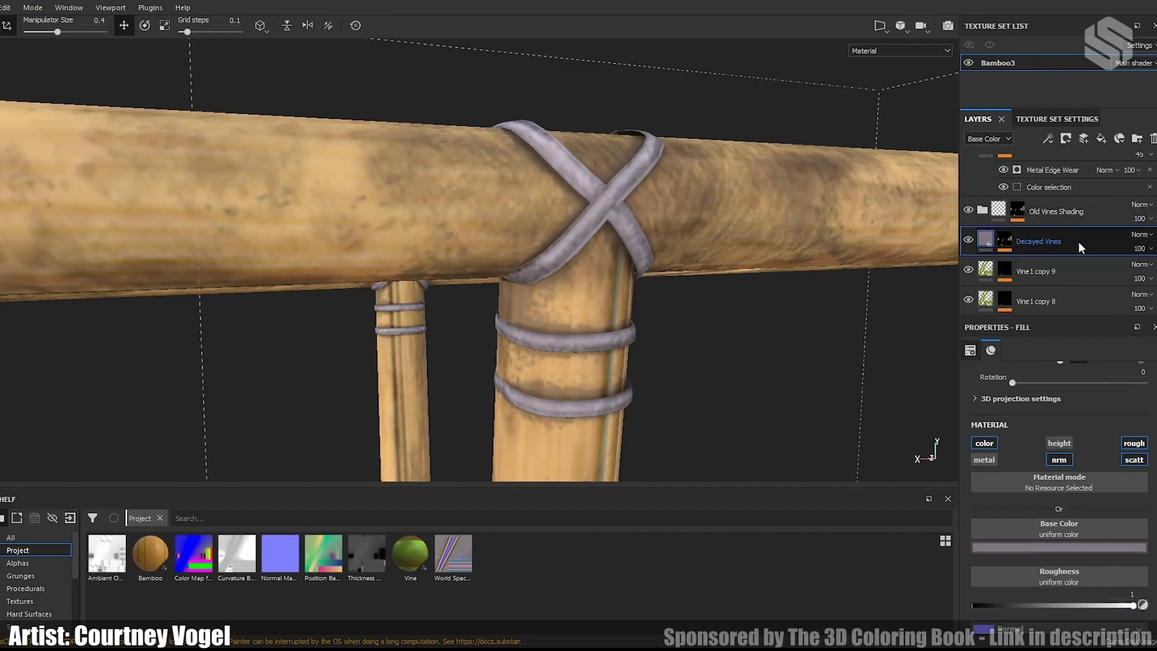
scroll(1078, 244, up, 1)
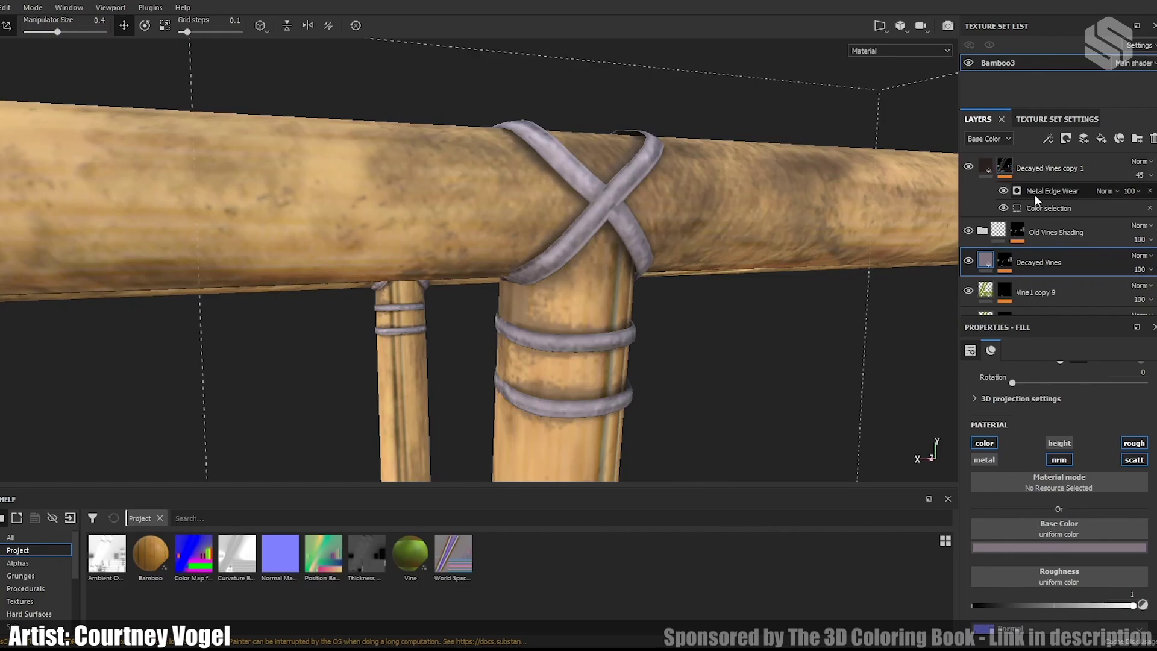
Step: Inspect the Decayed Vines mask and the Decayed Vines copy 2 fill in the Old Vines Shading folder, leaving the folder collapsed
click(1004, 263)
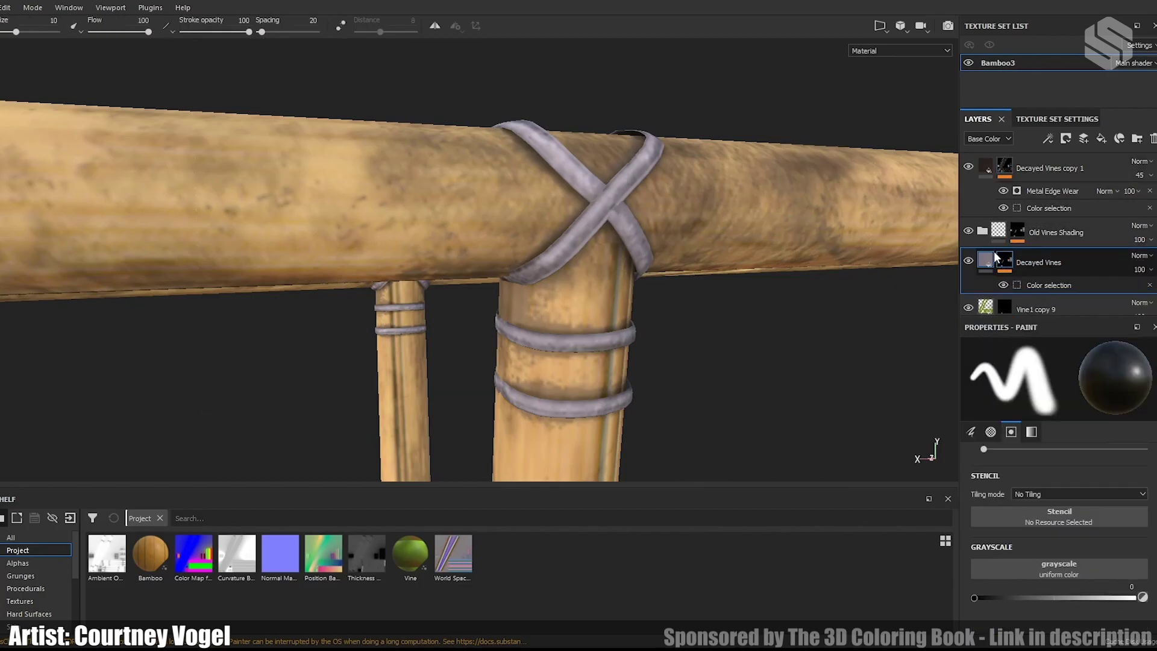
key(ctrl+d)
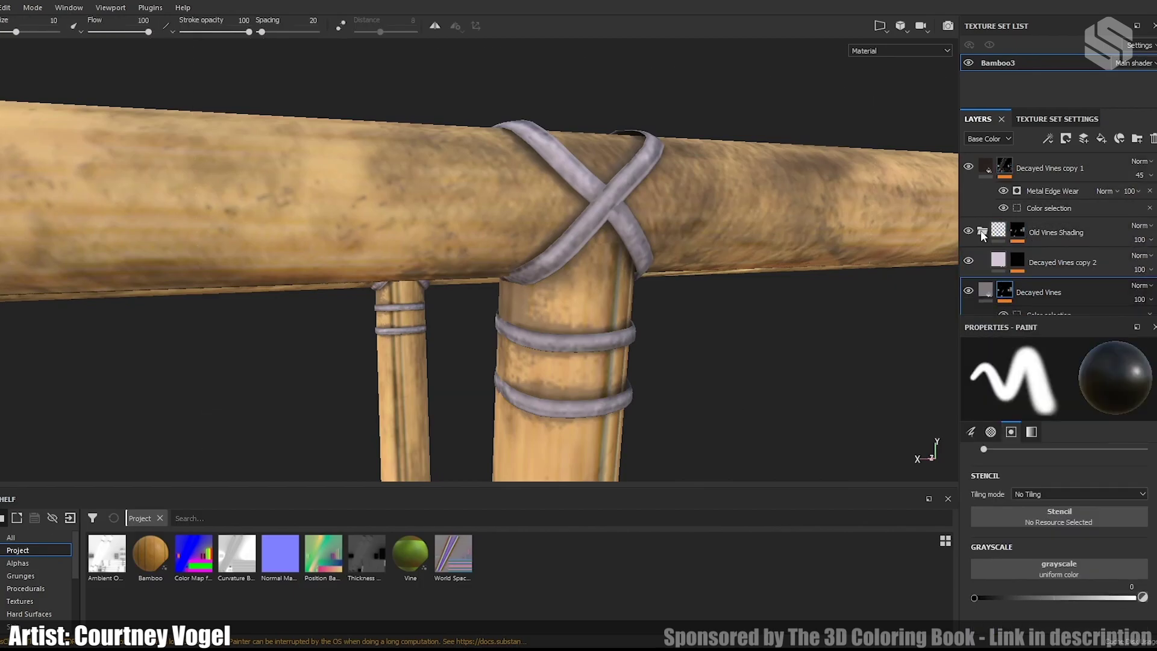
key(ctrl+z)
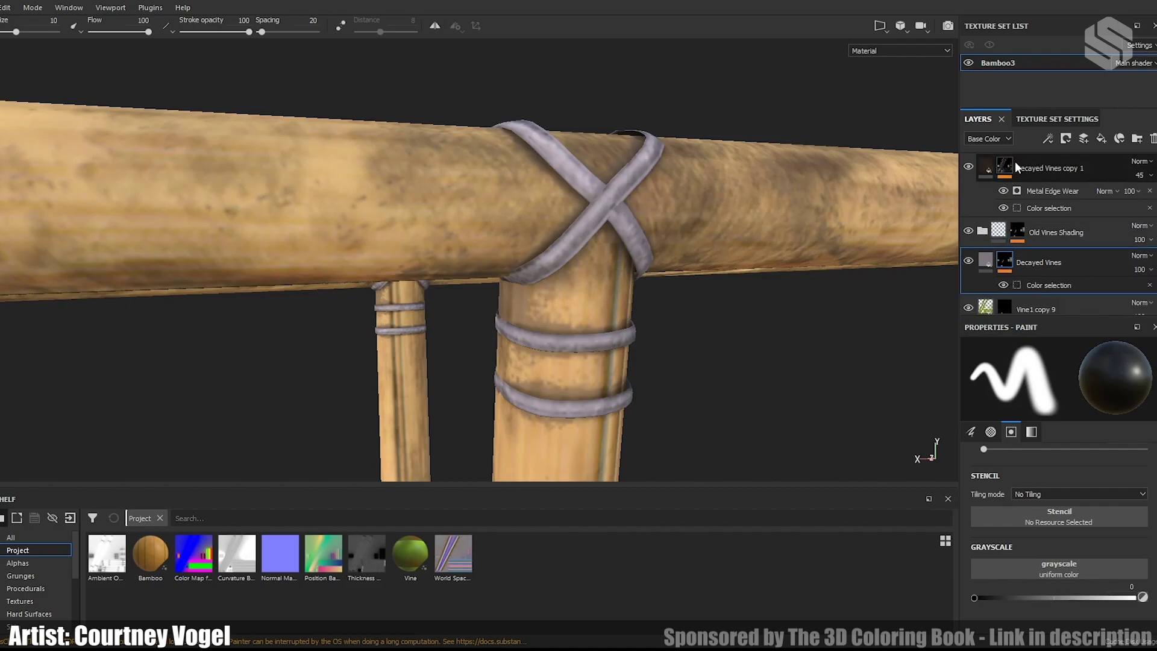
click(983, 231)
click(1053, 259)
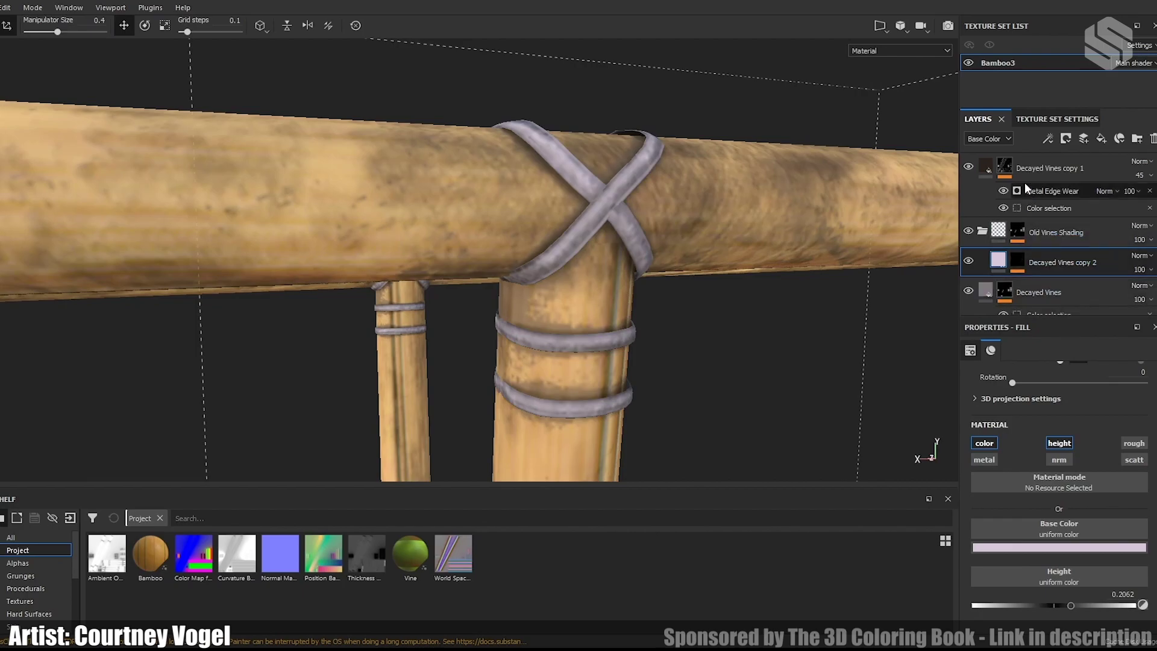
click(983, 231)
Step: Select the Decayed Vines copy 1 fill and toggle its visibility repeatedly to compare the vines with and without it
click(987, 162)
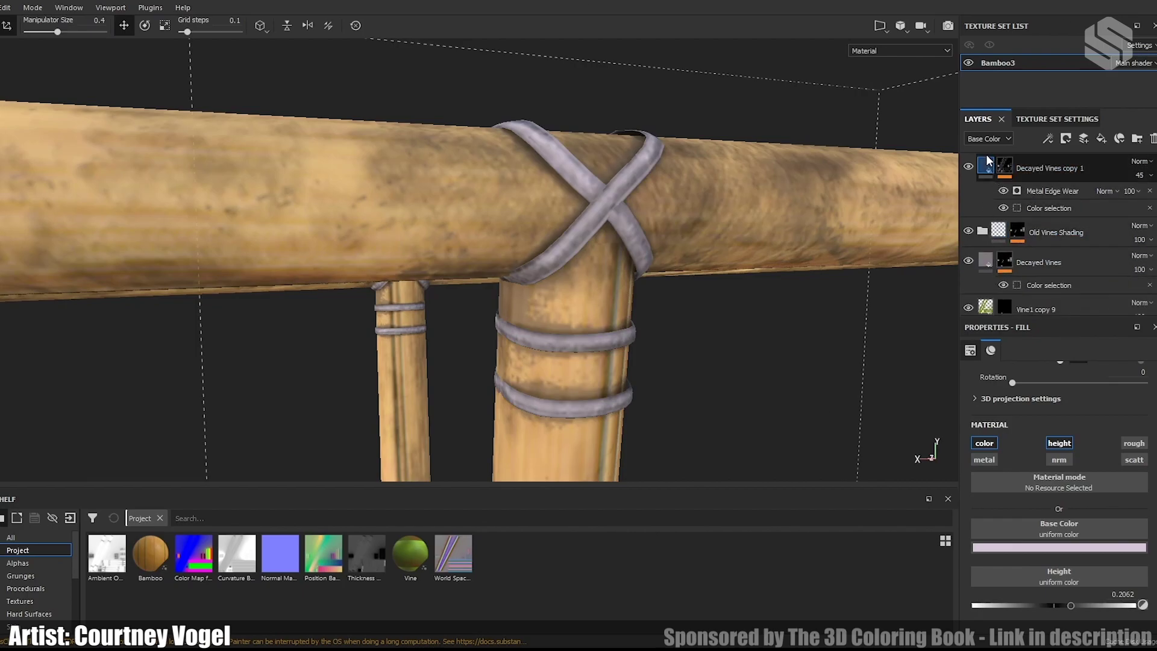
click(984, 158)
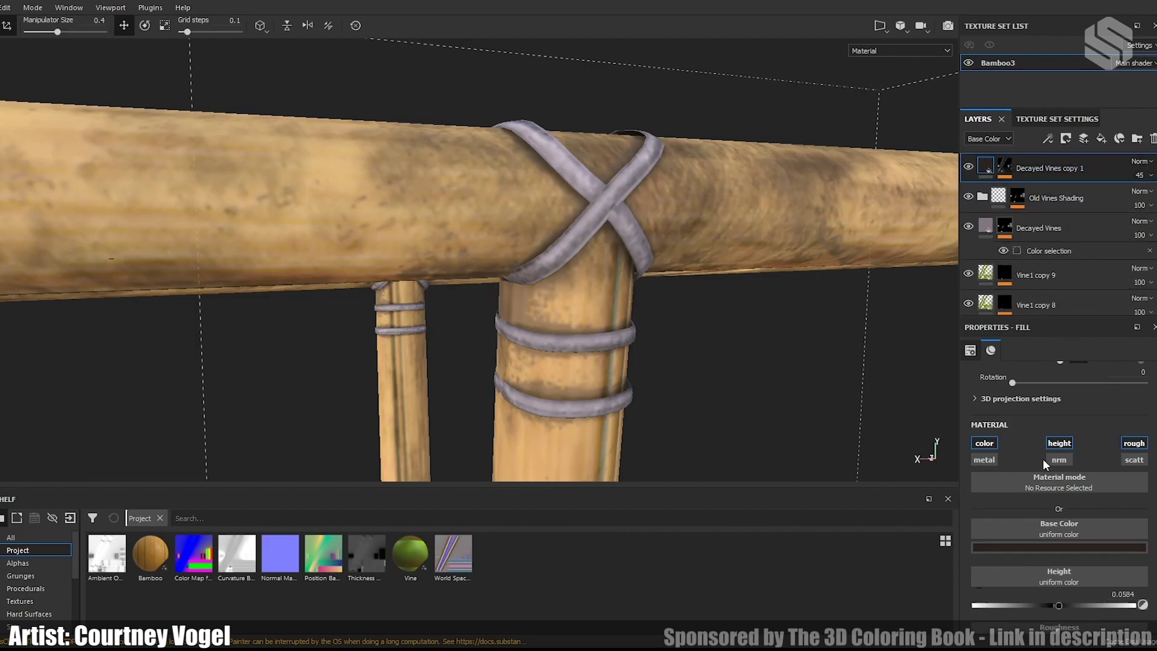
click(969, 166)
click(969, 166)
click(969, 166)
click(970, 166)
click(969, 167)
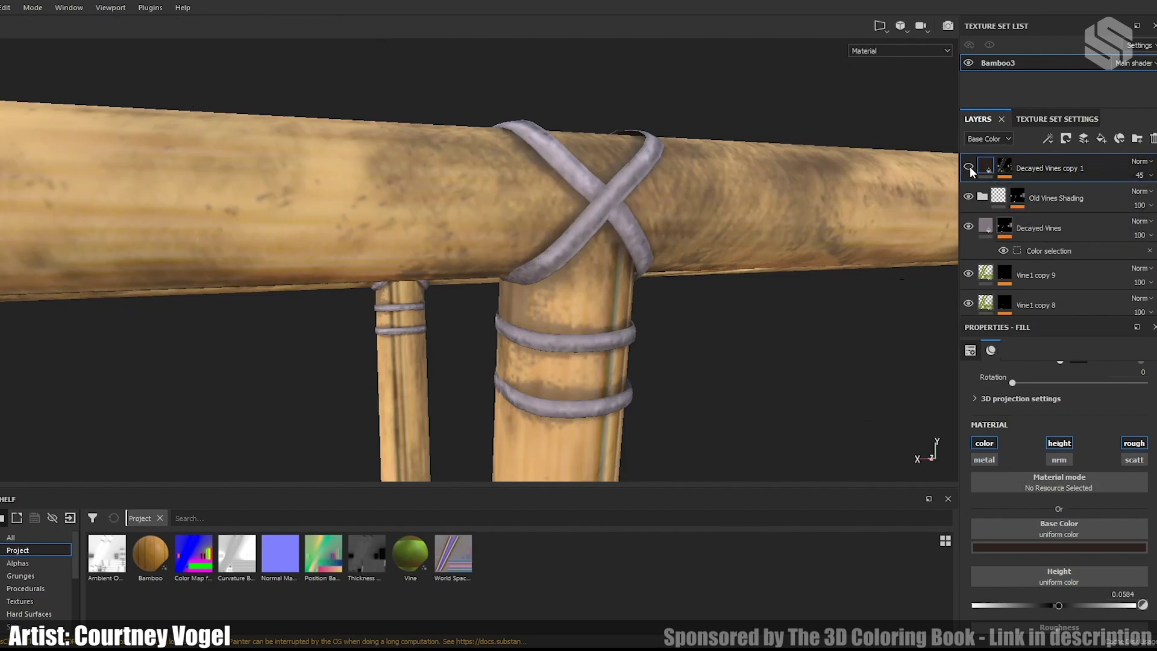
click(969, 166)
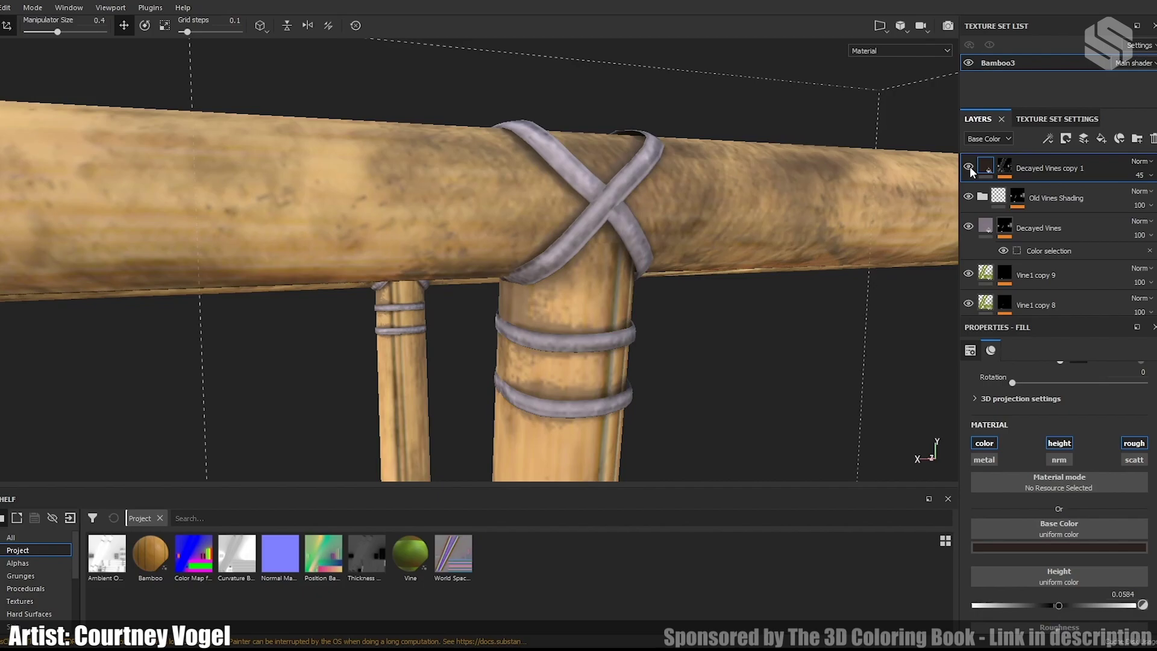
click(969, 166)
click(970, 166)
Step: Inspect Decayed Vines copy 1's height and roughness settings, plus its mask's Color selection and Metal Edge Wear generator
click(1004, 167)
click(987, 167)
scroll(1077, 541, down, 2)
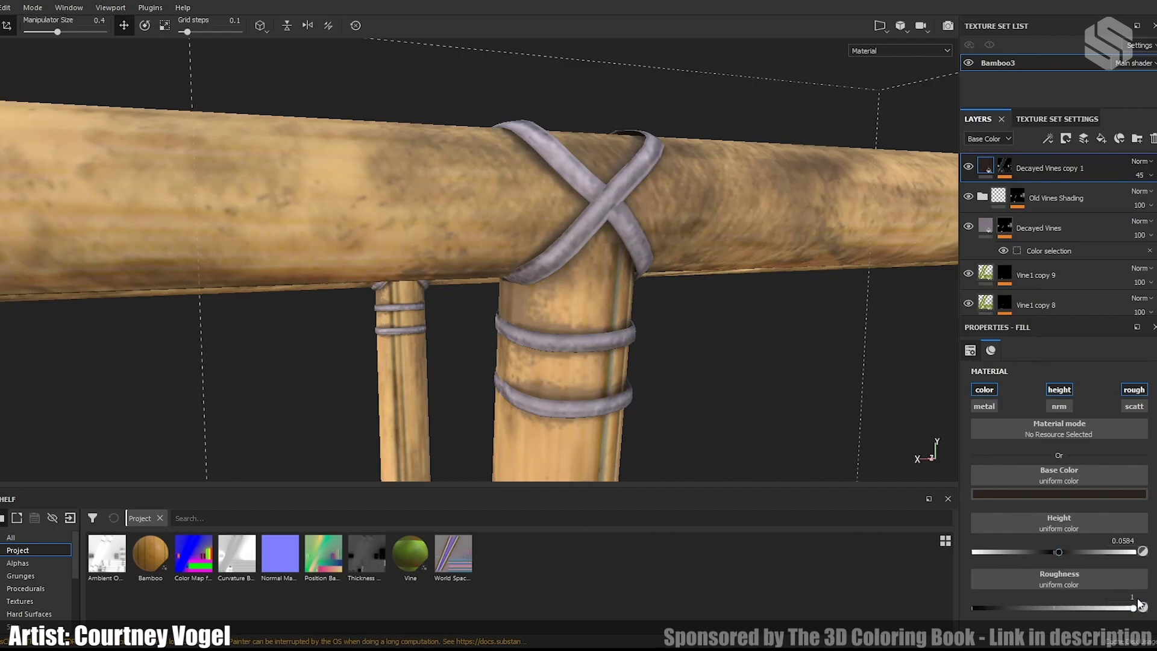
click(1004, 166)
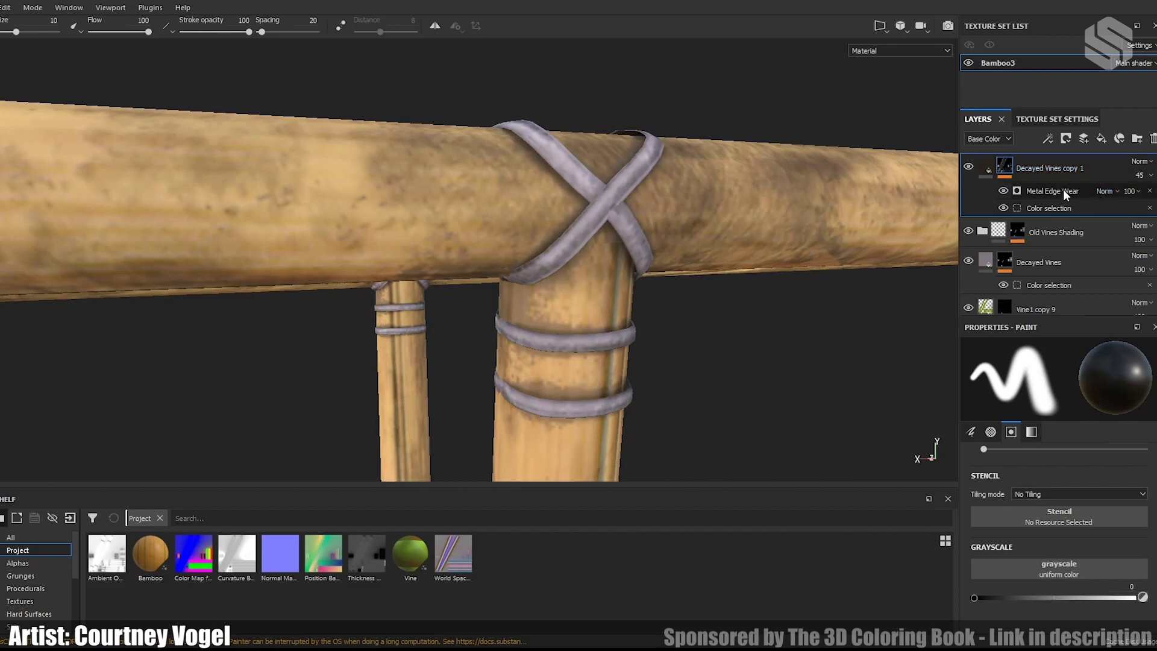
click(1063, 189)
click(1064, 207)
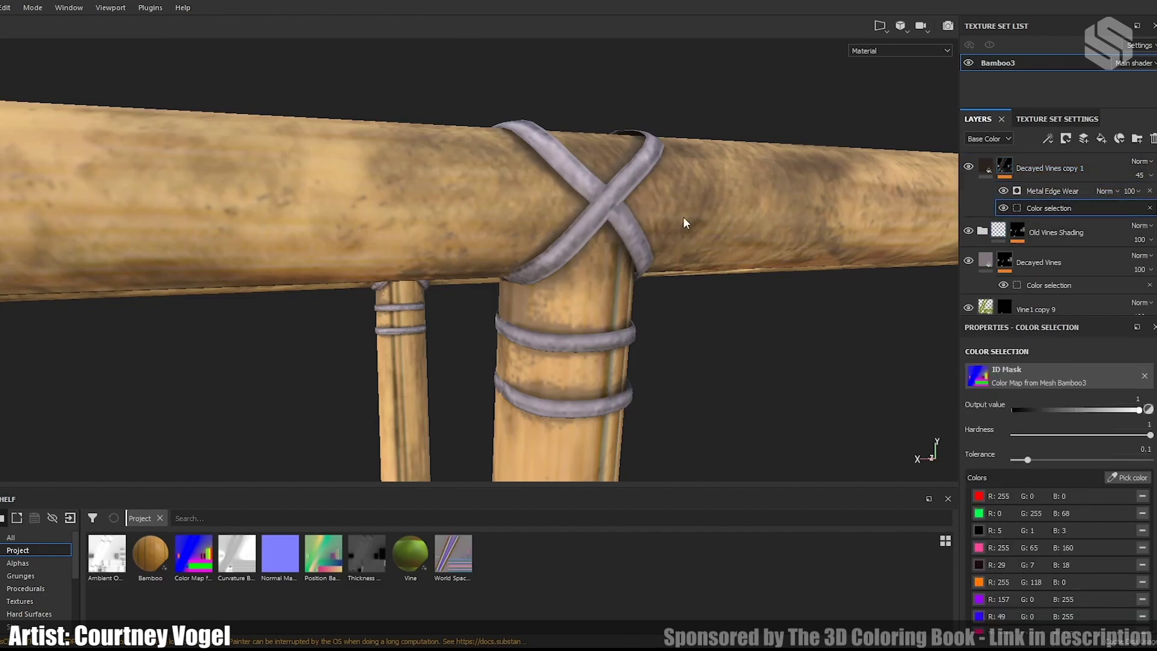
click(1073, 191)
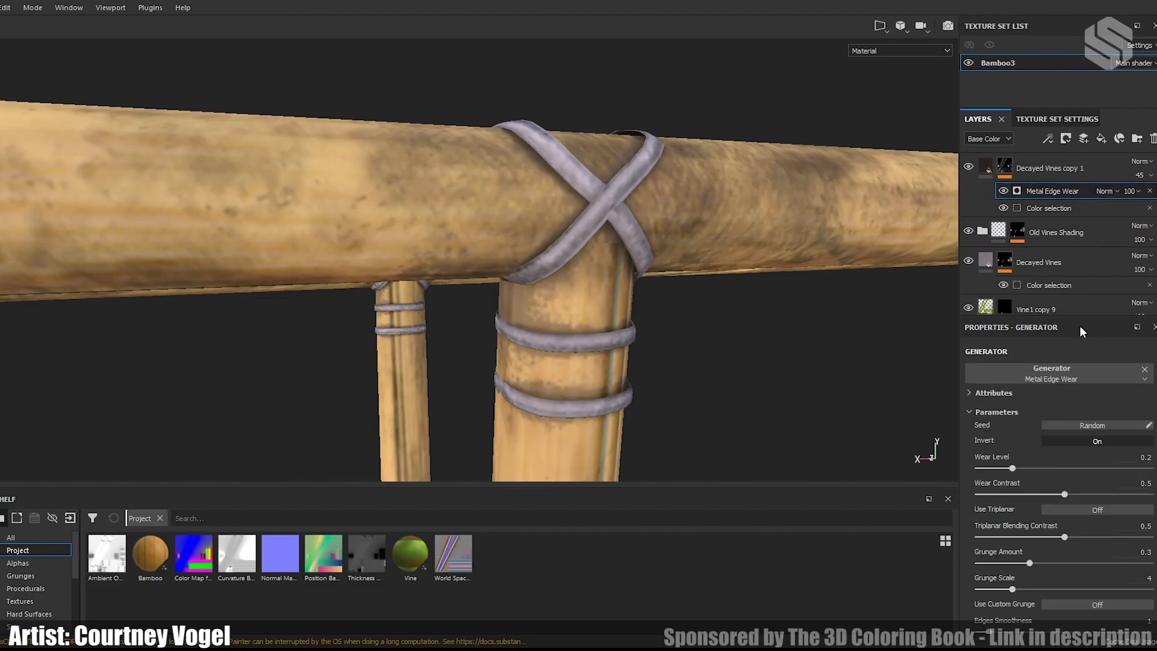
Step: Examine the finished aged frame from several angles, including the beam's hollow end and the vine bindings
alt+drag(694, 259, 649, 314)
alt+right_drag(650, 313, 762, 395)
alt+drag(761, 396, 540, 181)
alt+middle_drag(540, 181, 798, 361)
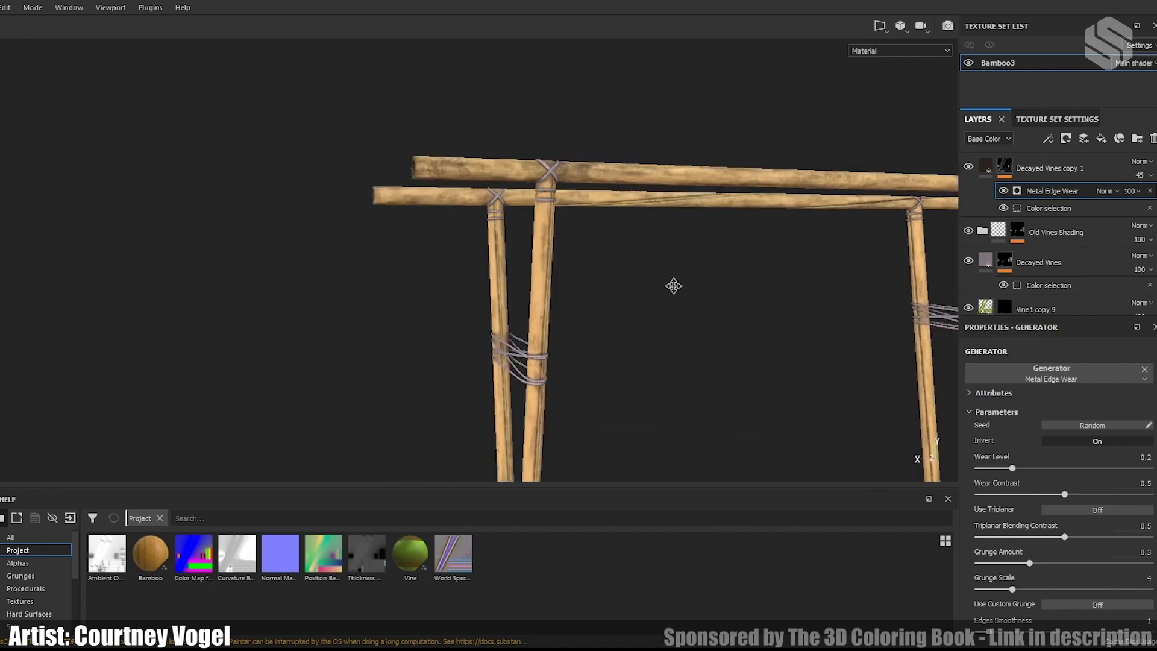
alt+right_drag(798, 362, 767, 400)
alt+drag(767, 400, 757, 239)
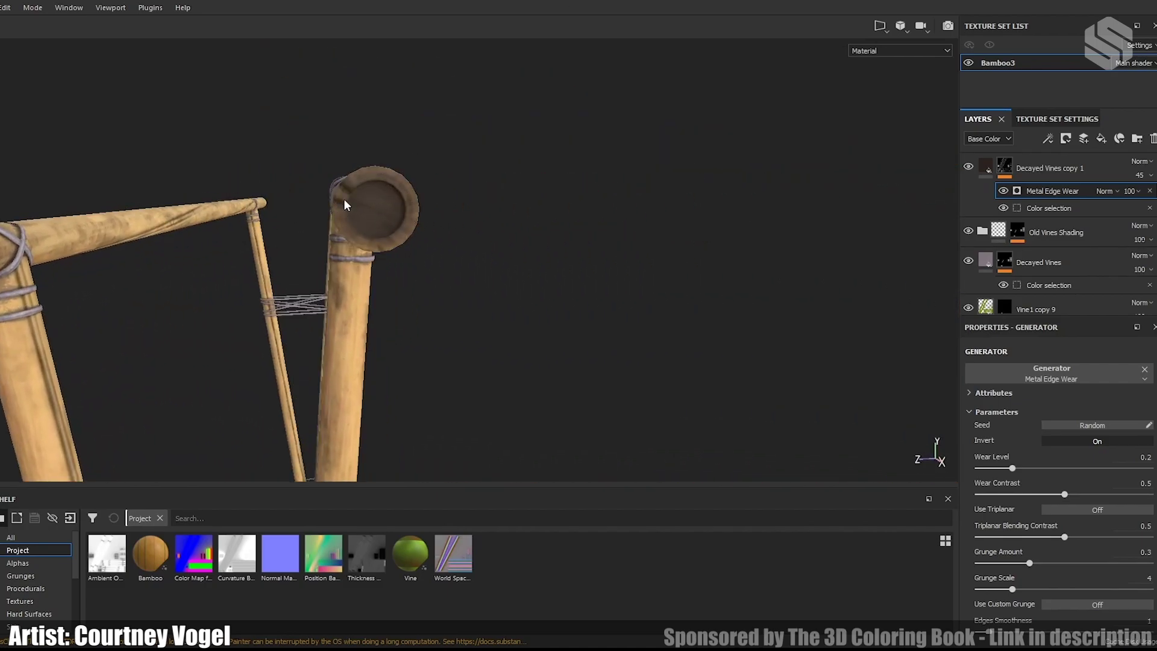
alt+drag(495, 237, 379, 236)
alt+drag(355, 275, 555, 207)
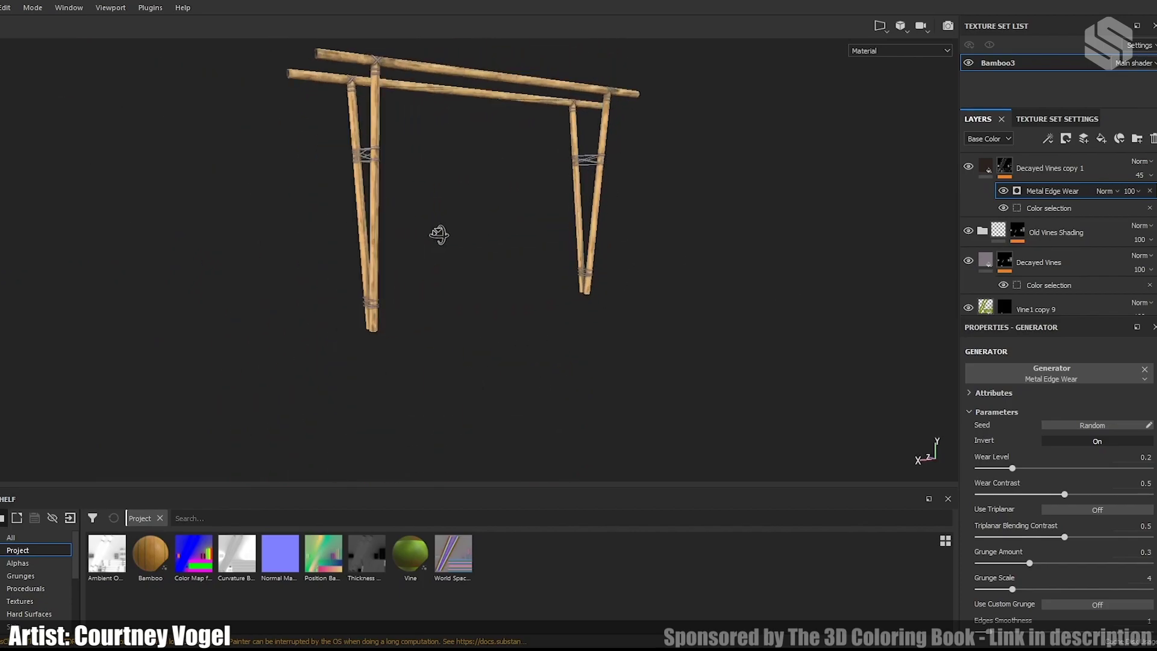
scroll(633, 142, up, 3)
alt+drag(633, 142, 344, 186)
alt+middle_drag(344, 186, 475, 287)
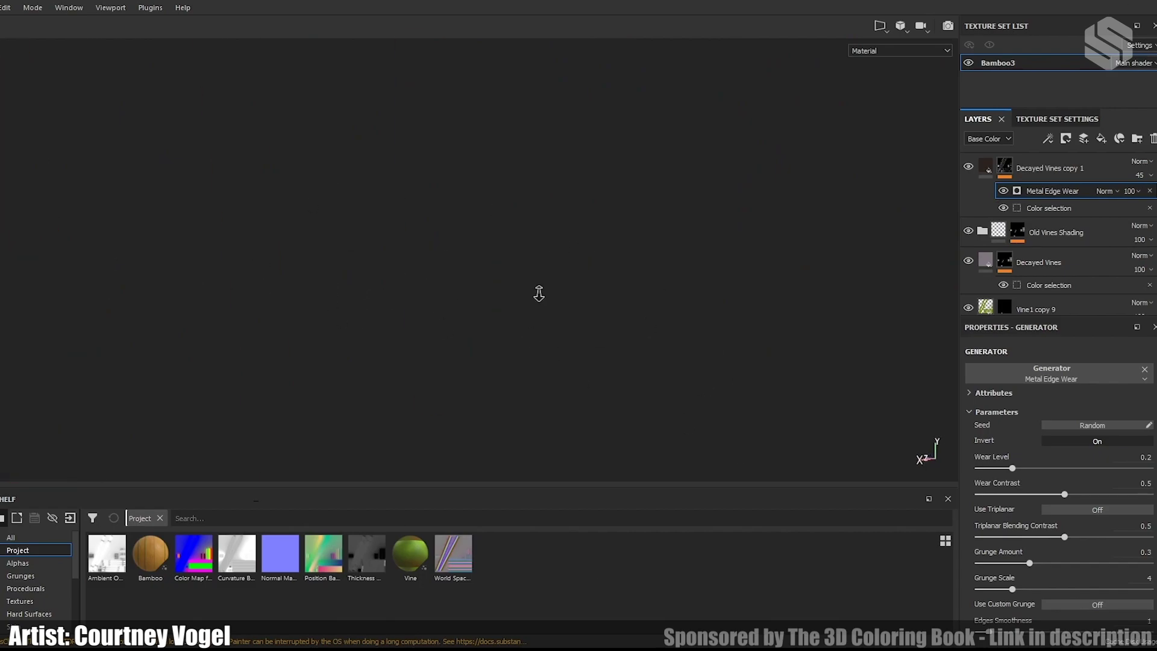
Step: Examine the vine bindings at the base of the frame's legs up close, plus the whole bamboo frame from a distance
alt+right_drag(749, 280, 253, 339)
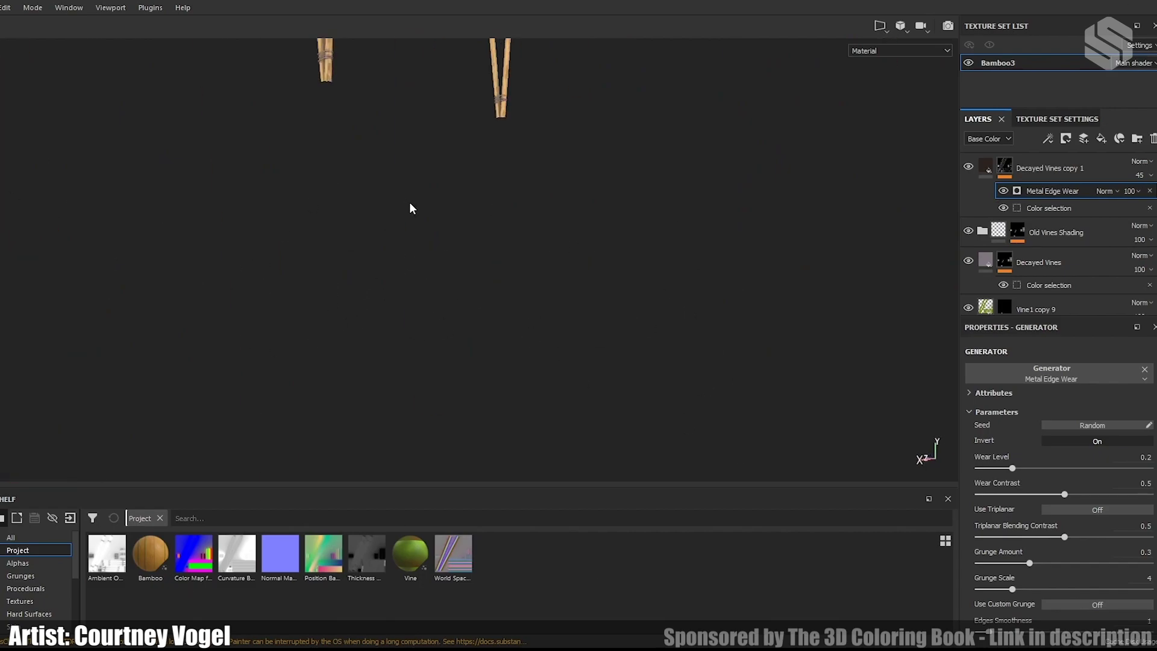
alt+right_drag(412, 208, 359, 299)
alt+middle_drag(359, 300, 663, 205)
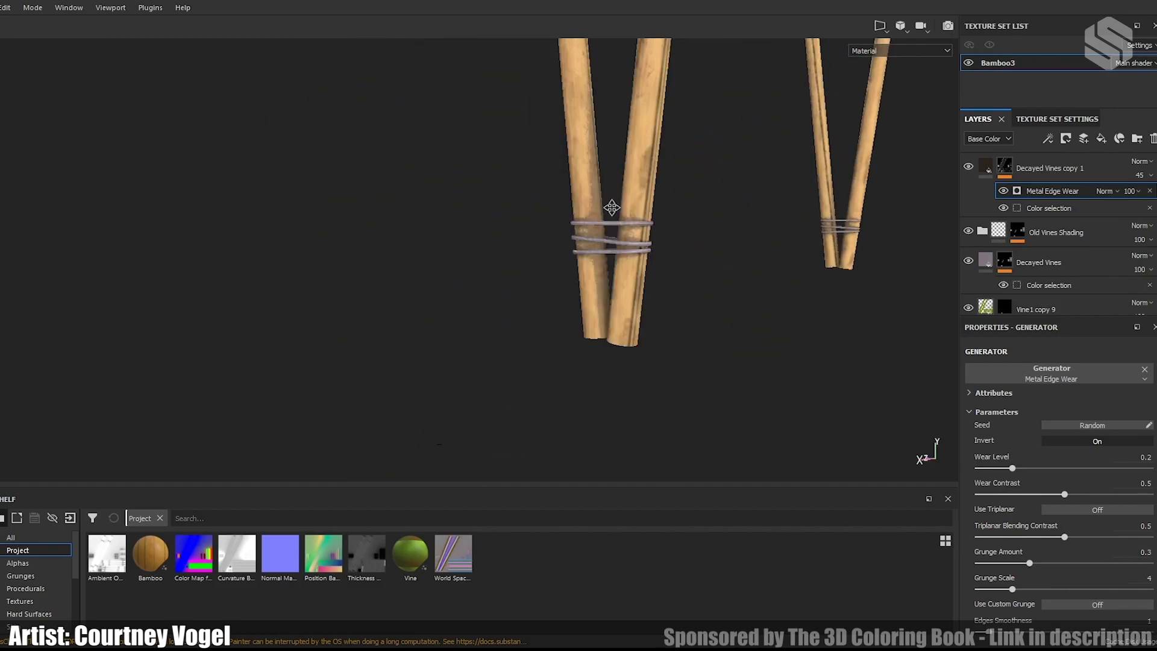
alt+right_drag(663, 205, 754, 413)
alt+middle_drag(471, 292, 543, 264)
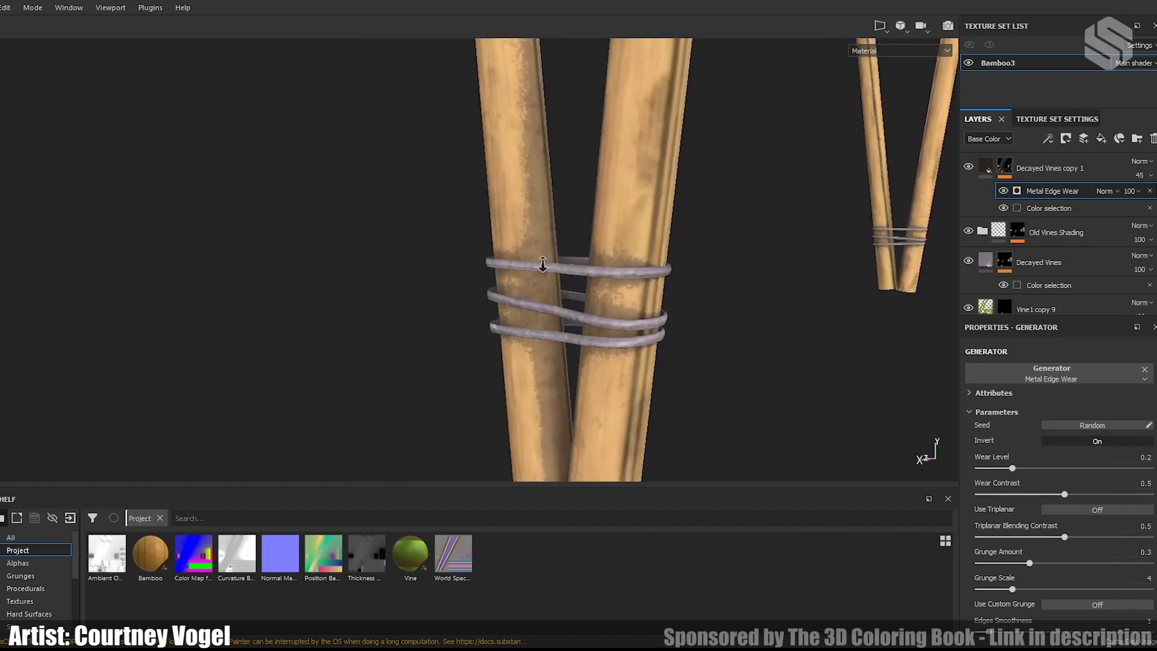
alt+right_drag(543, 264, 631, 432)
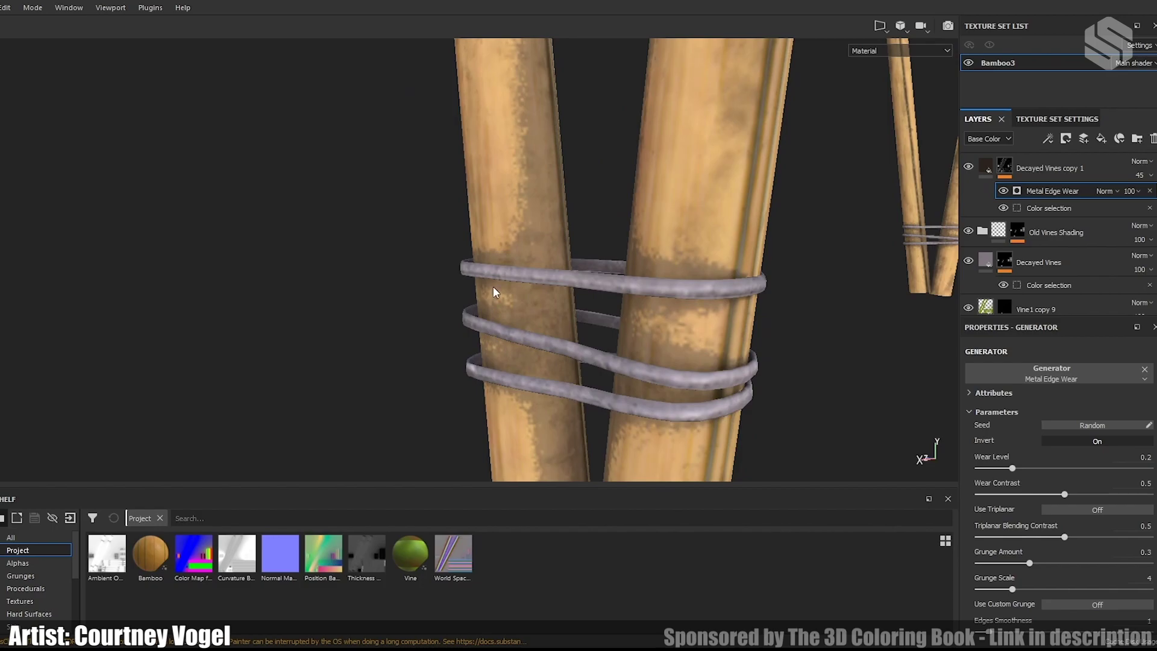
alt+drag(667, 289, 542, 265)
alt+right_drag(542, 265, 48, 240)
alt+middle_drag(654, 225, 501, 331)
alt+middle_drag(606, 213, 691, 344)
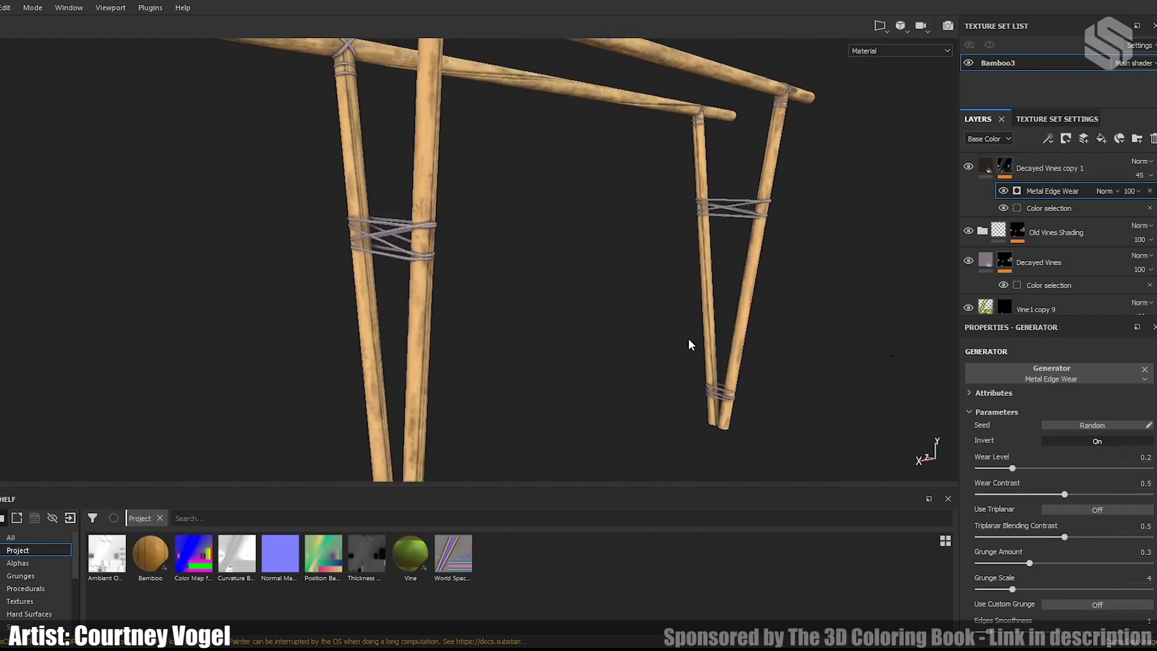
alt+right_drag(691, 344, 432, 225)
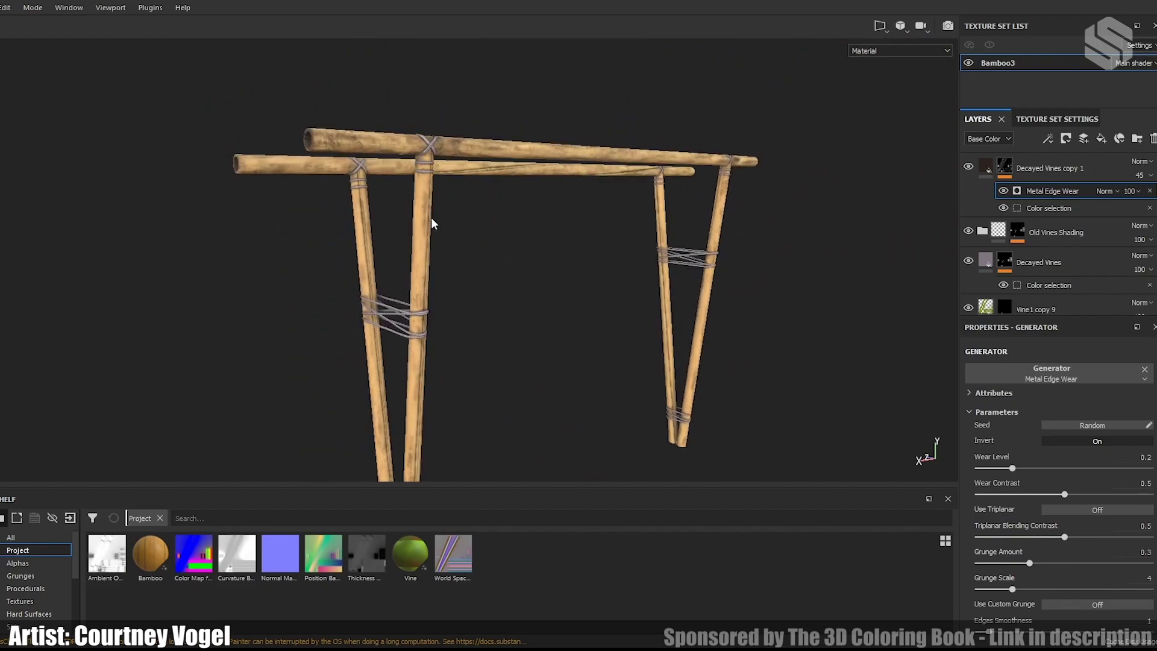
alt+drag(431, 225, 484, 250)
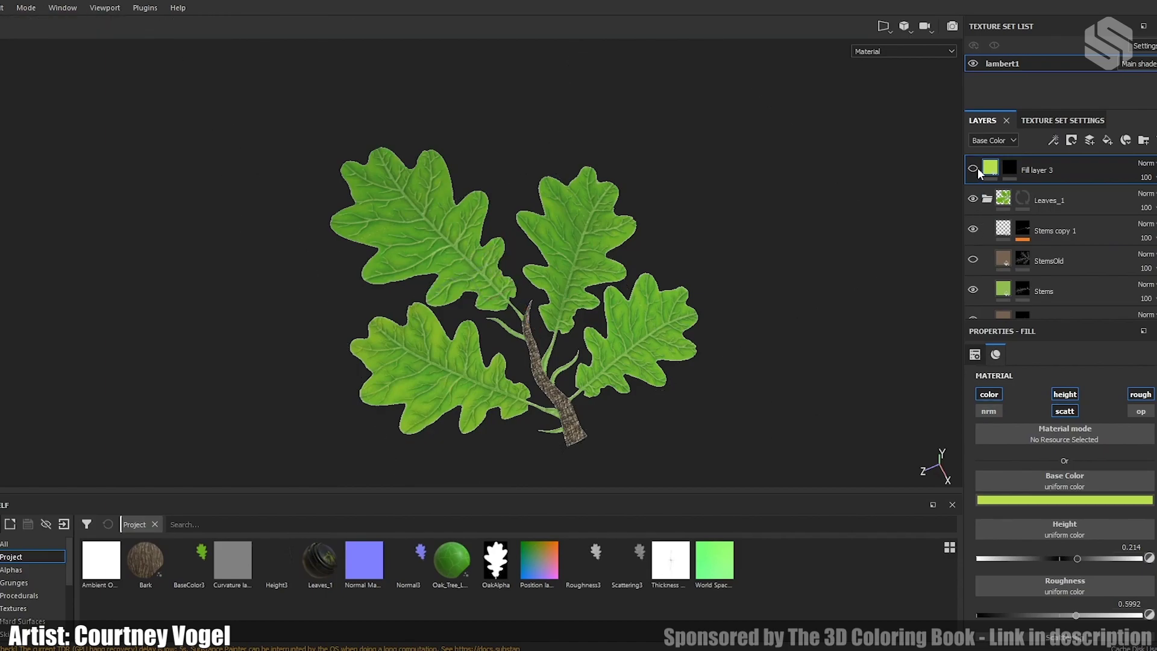
Step: Select the Leaves_1 folder and examine the oak leaves' surface, veins and edges up close and as a whole cluster
click(1049, 204)
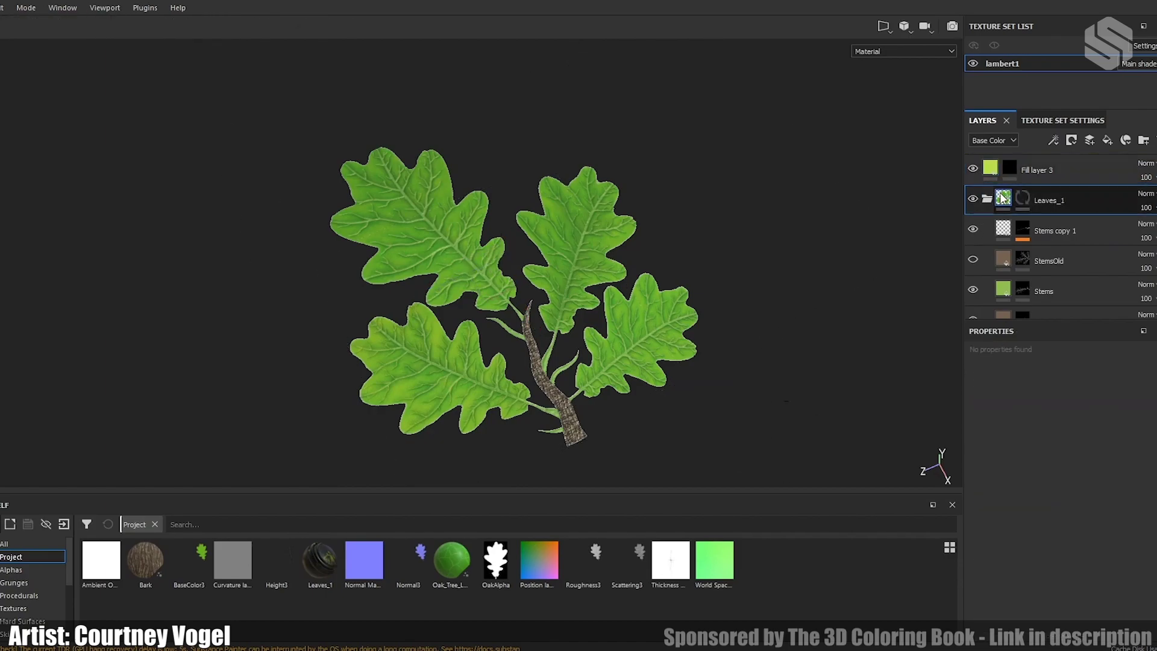
alt+middle_drag(657, 247, 638, 111)
scroll(578, 189, up, 6)
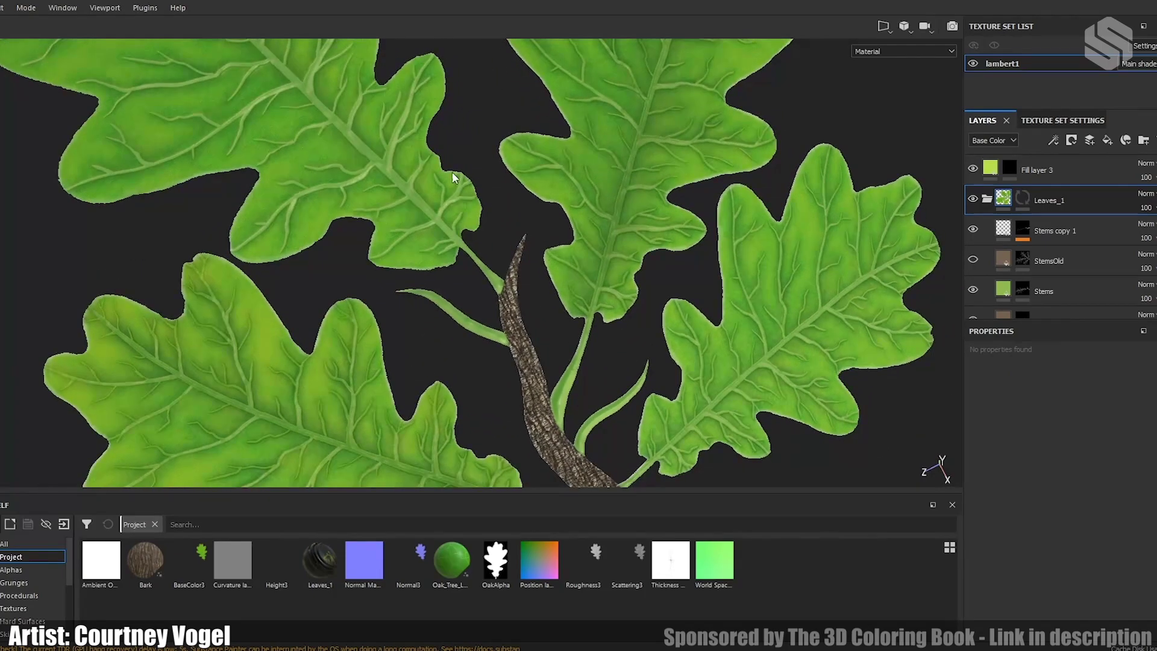
alt+right_drag(453, 177, 672, 298)
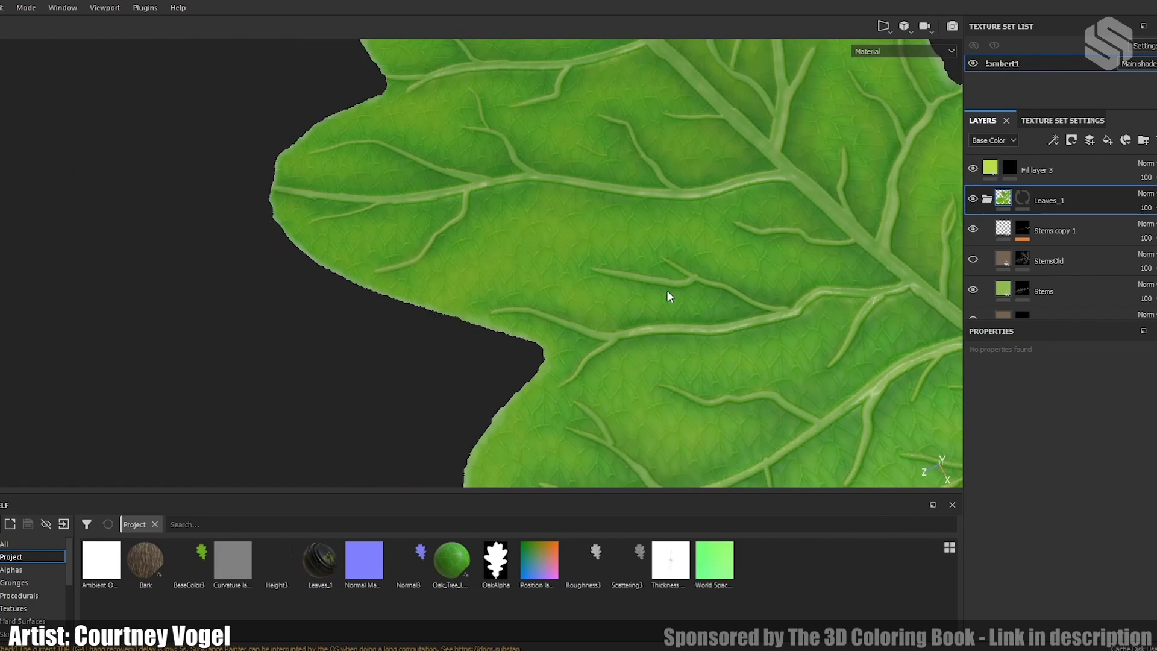
alt+right_drag(787, 312, 729, 254)
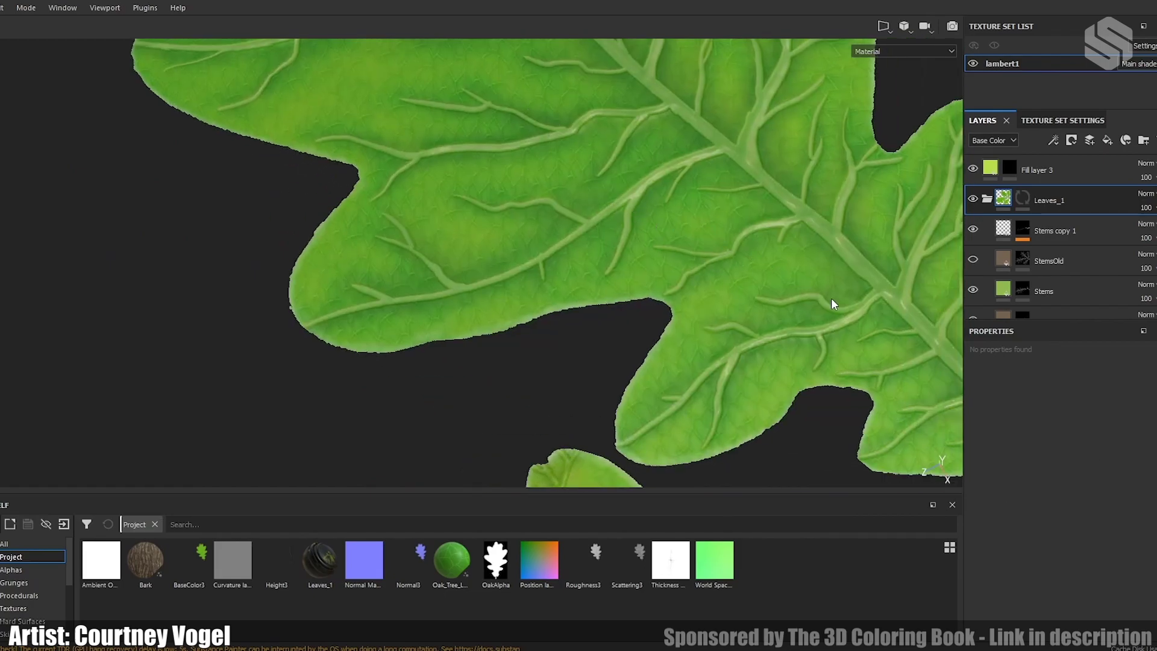
alt+middle_drag(833, 305, 601, 366)
alt+drag(741, 322, 455, 212)
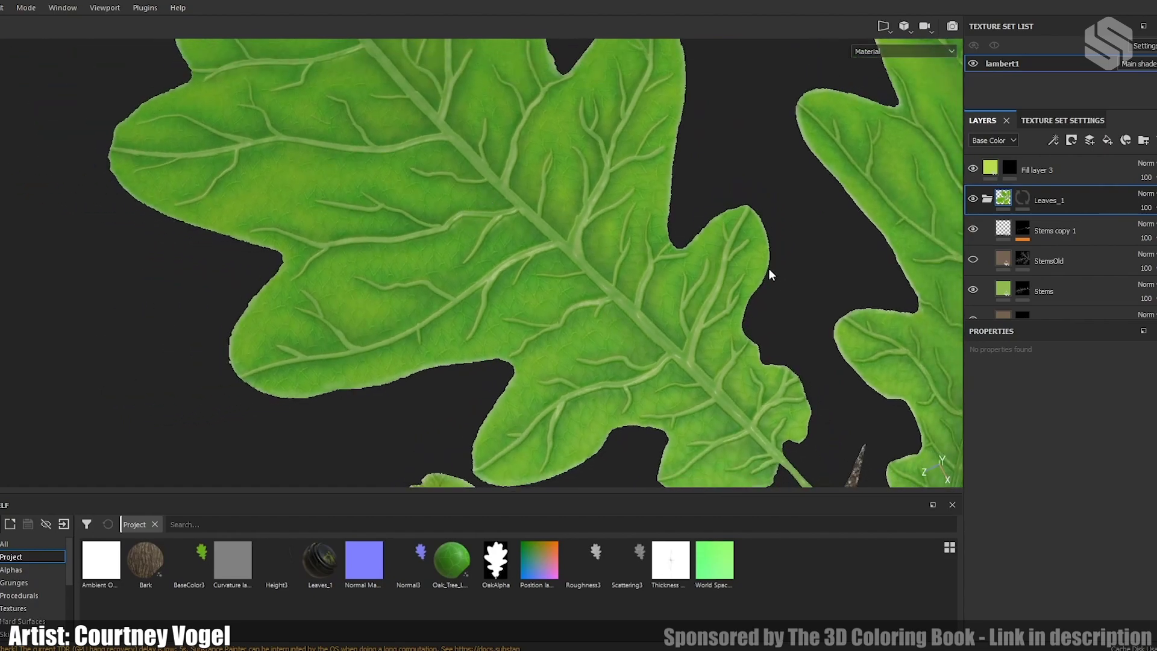
alt+right_drag(770, 275, 512, 196)
alt+middle_drag(561, 180, 585, 252)
alt+right_drag(653, 261, 158, 151)
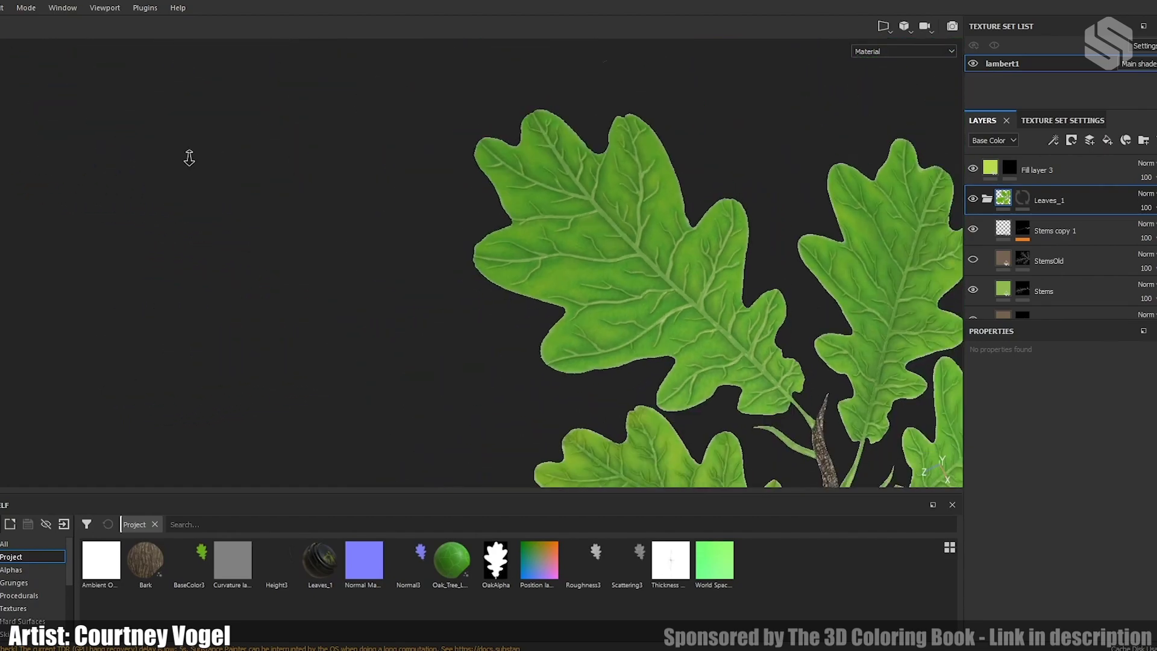
alt+middle_drag(669, 307, 381, 53)
alt+drag(555, 248, 647, 172)
alt+middle_drag(536, 186, 549, 191)
alt+drag(549, 191, 555, 299)
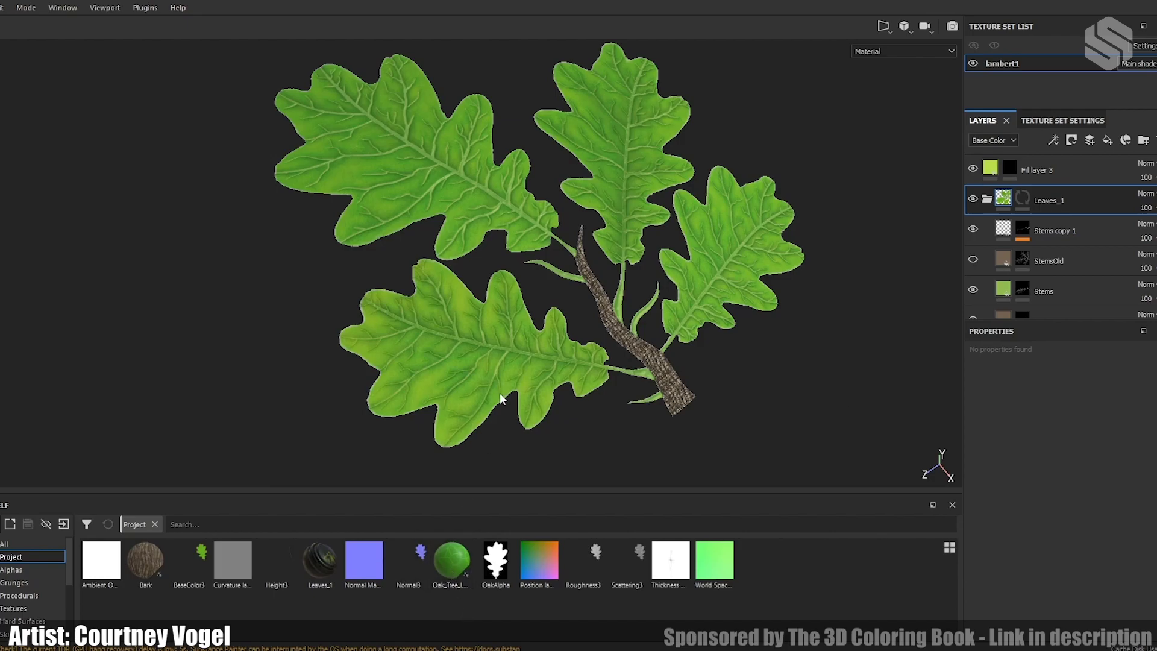
Step: Enlarge the layer list and toggle Fill1 and Fill2 off and on to identify the leaf sections they cover
scroll(1029, 254, down, 10)
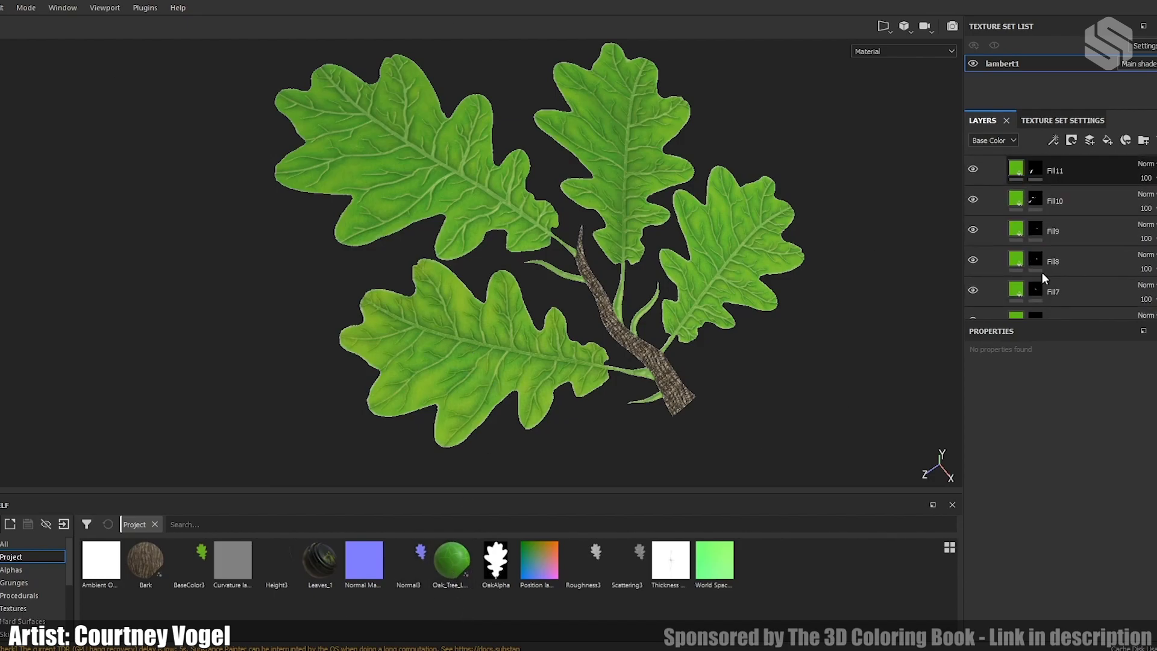
scroll(1042, 273, up, 5)
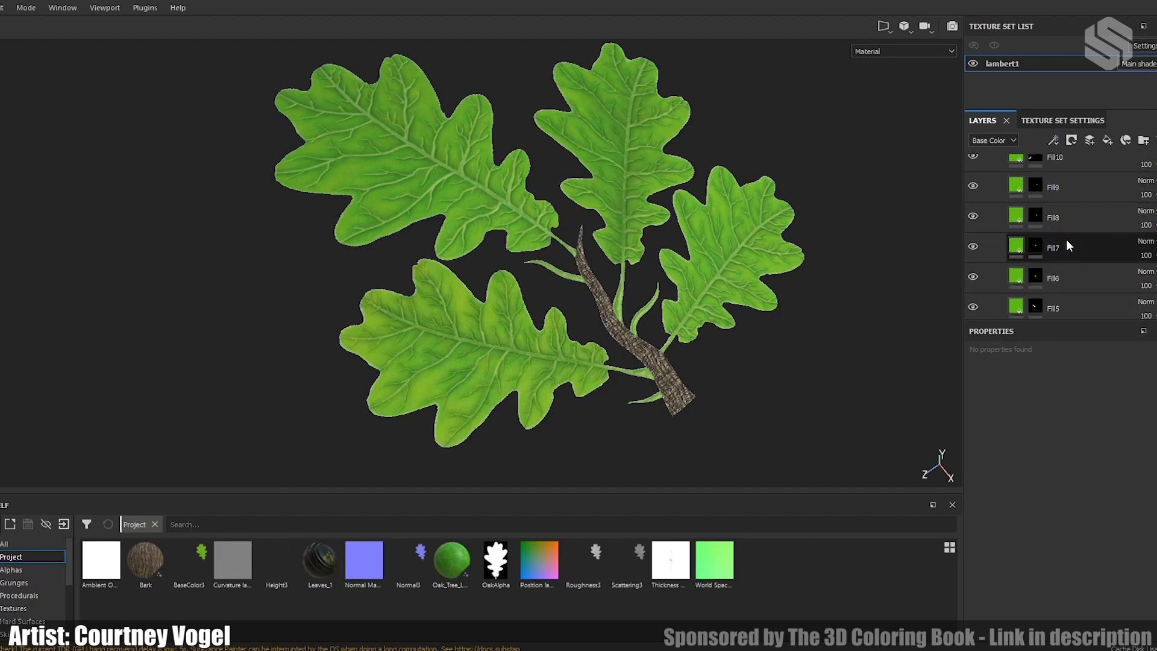
drag(1067, 108, 1077, 84)
scroll(1073, 233, down, 5)
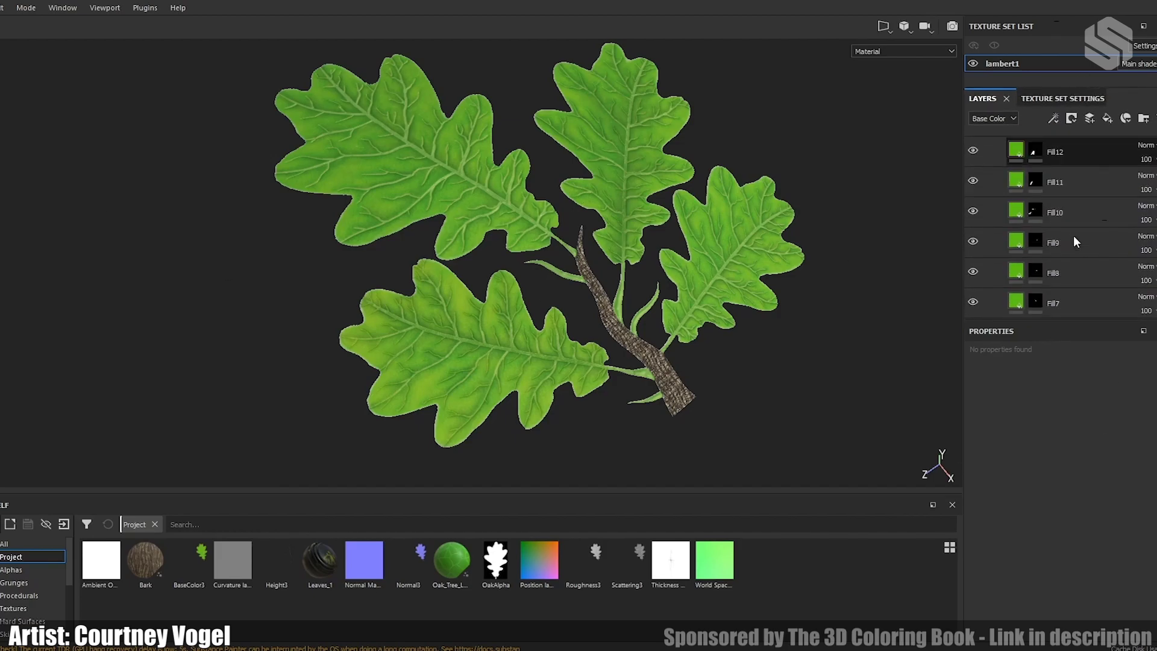
click(973, 251)
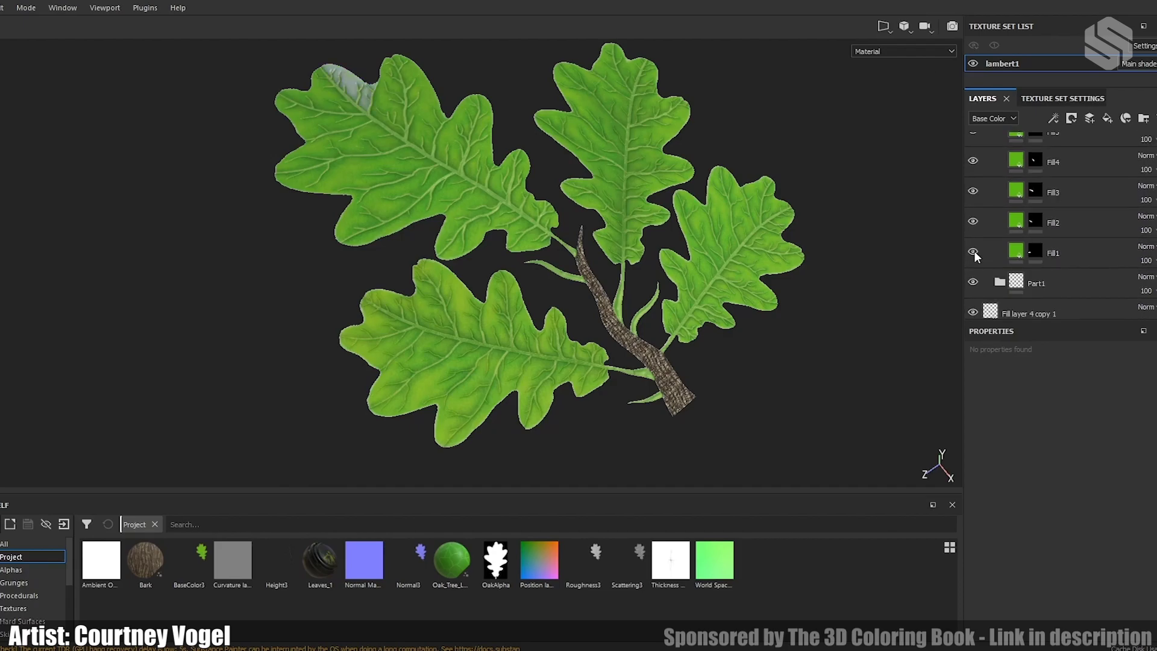
click(973, 252)
click(973, 220)
click(973, 220)
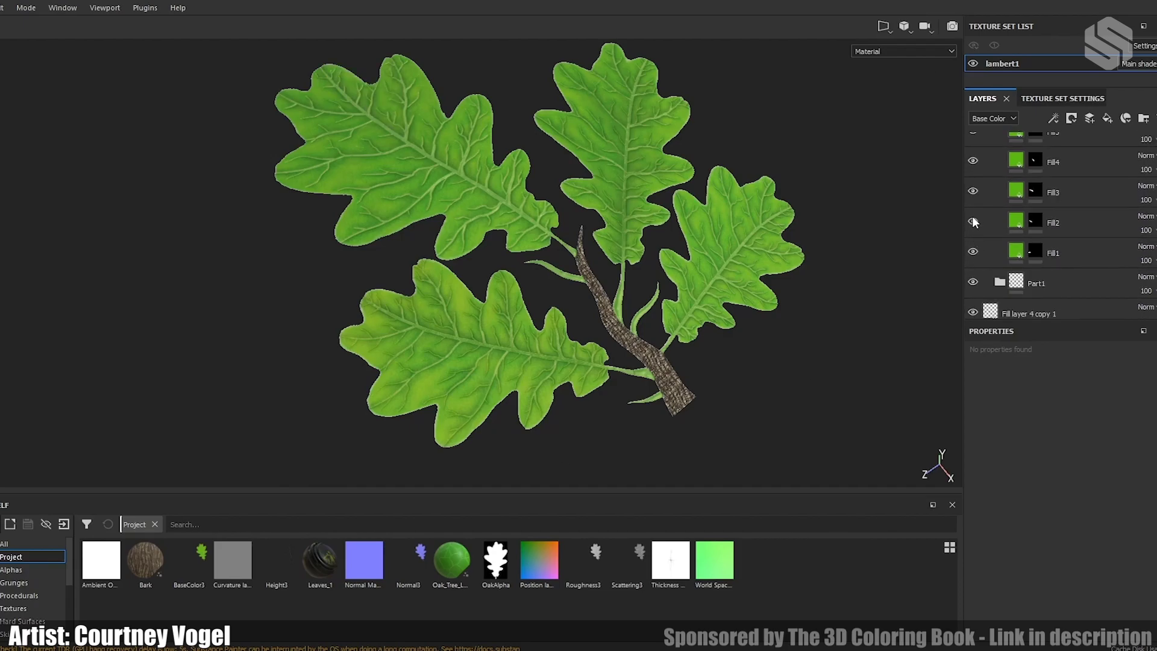
Step: Check Fill1's coverage on the leaf up close by toggling it, and inspect its Oak_Tree_Leaf material parameters
alt+right_drag(422, 161, 651, 401)
alt+middle_drag(651, 400, 480, 188)
scroll(481, 189, down, 3)
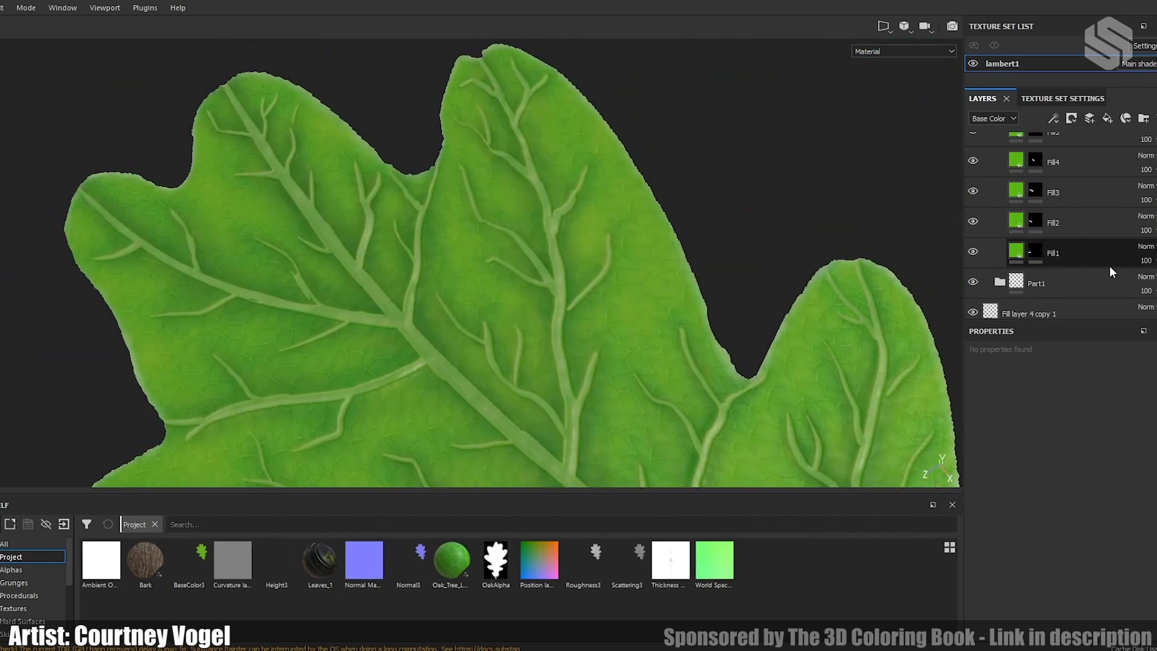
click(973, 252)
click(973, 252)
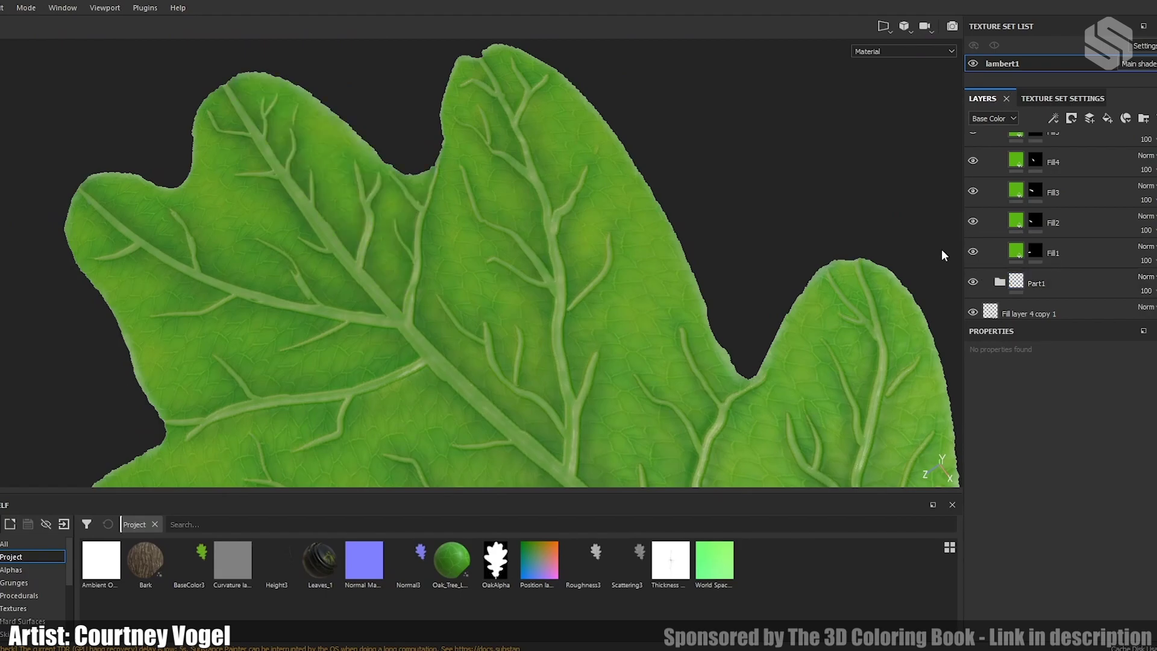
click(1015, 250)
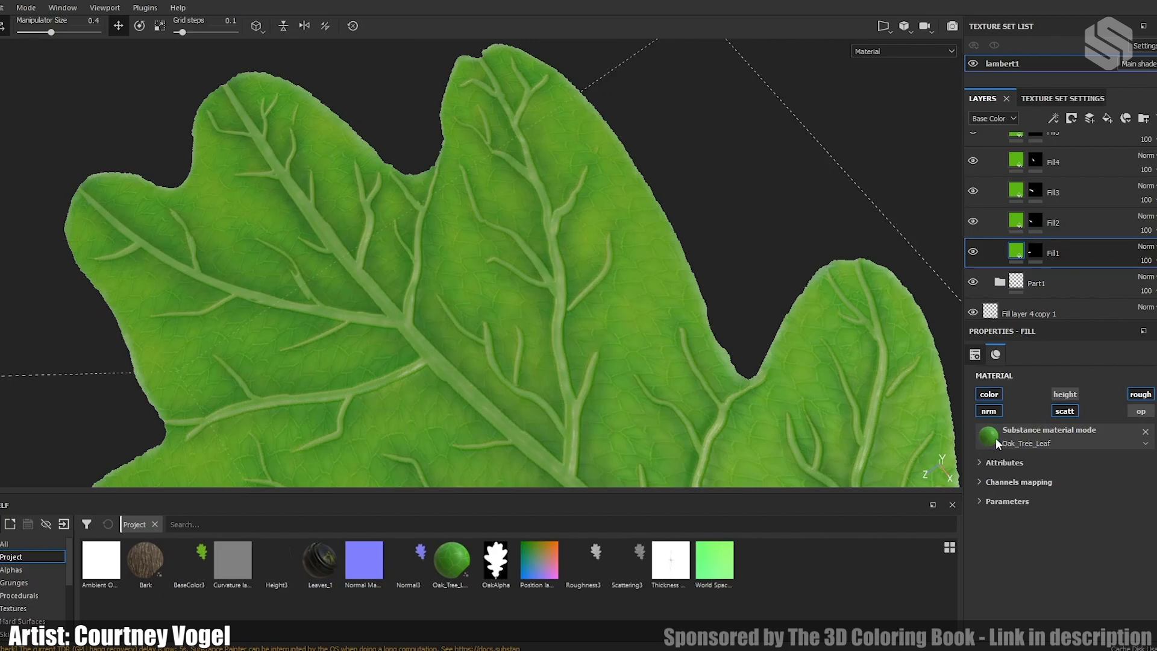
click(1067, 500)
scroll(1085, 504, down, 2)
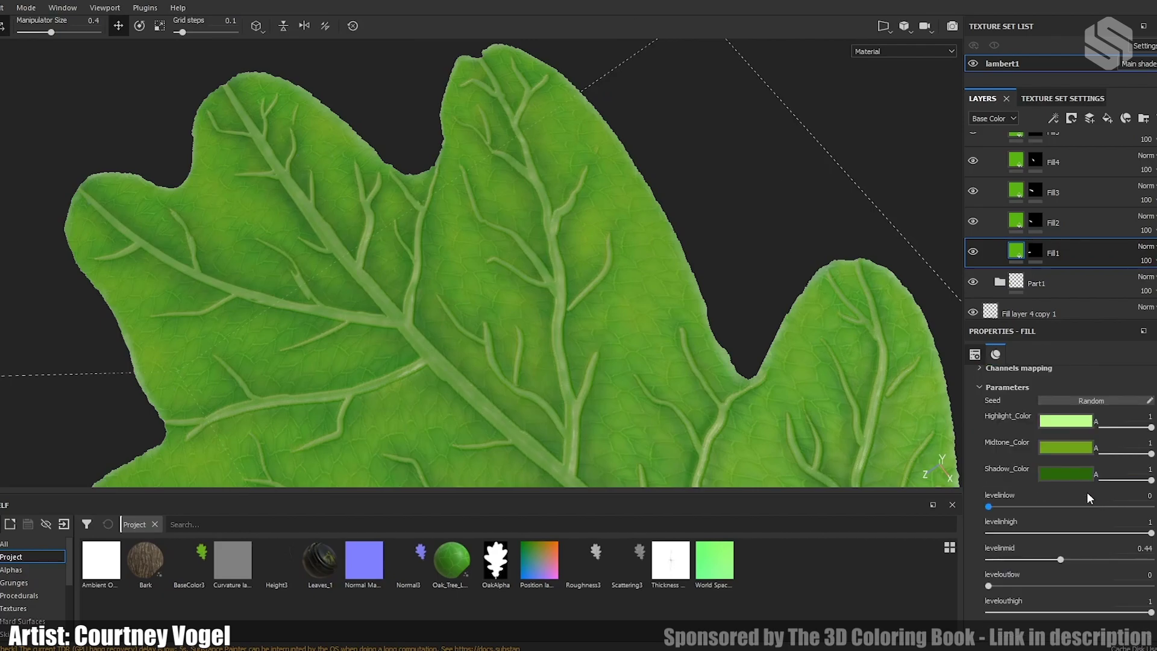
Step: Toggle Fill1, Fill2 and Fill3 off and on in turn to compare the leaf sections between the veins
click(973, 253)
click(973, 252)
click(974, 222)
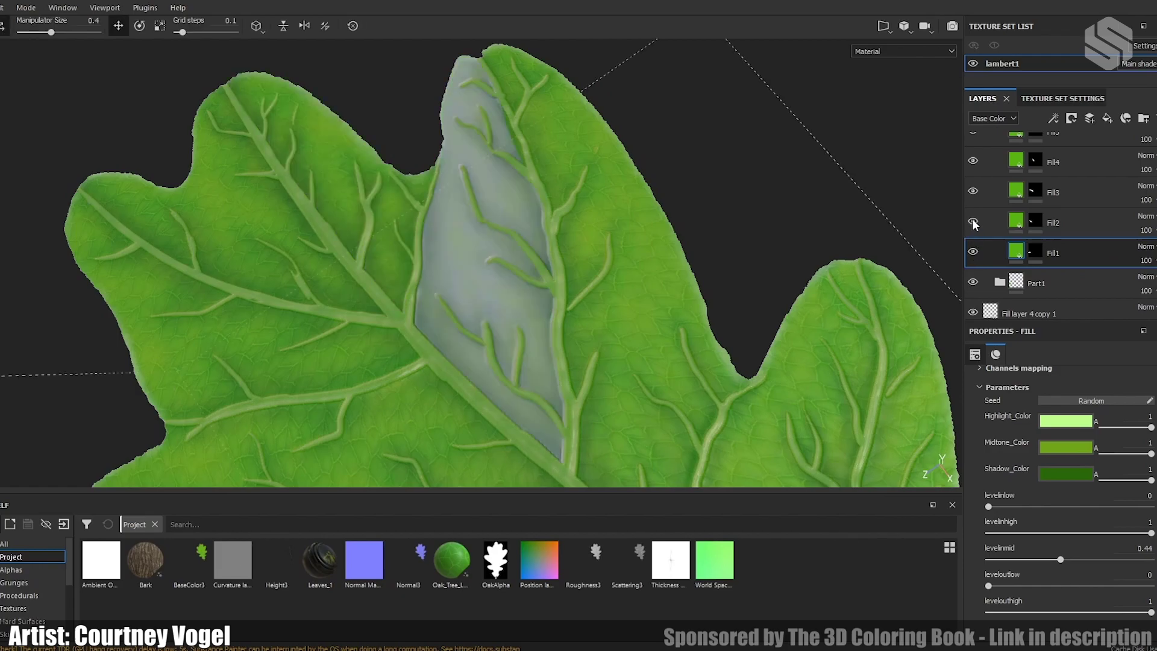
click(973, 222)
click(974, 192)
click(973, 193)
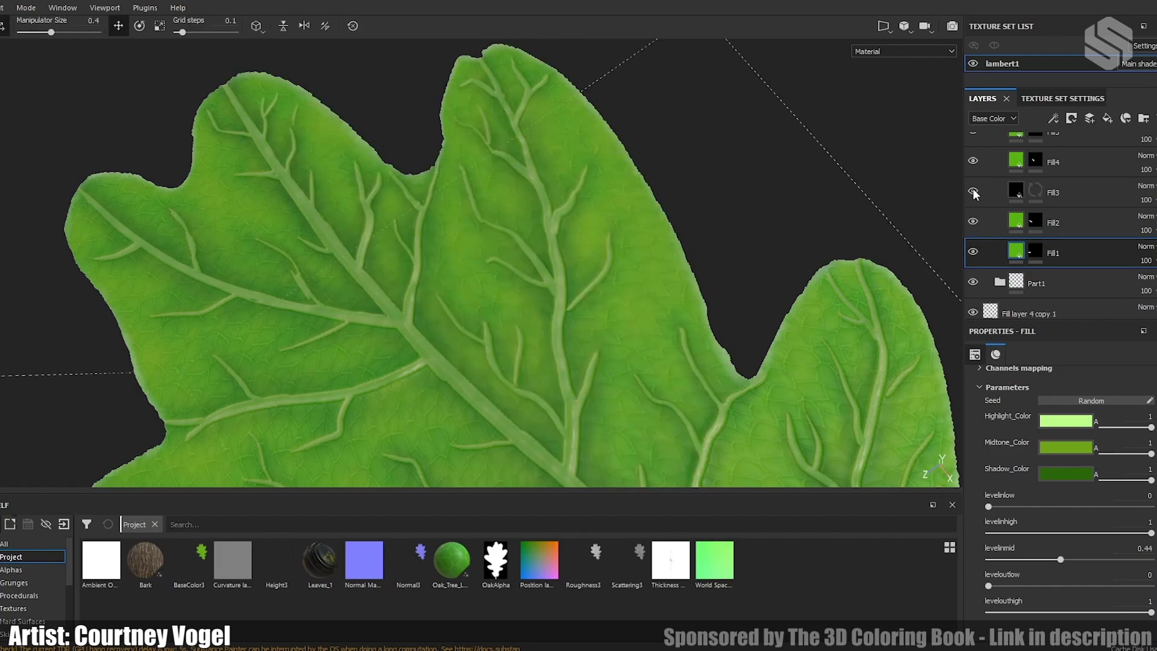
Step: Toggle Fill4, Fill5 and Fill6 off and on in turn to check which parts of the leaf each one fills
scroll(412, 89, up, 3)
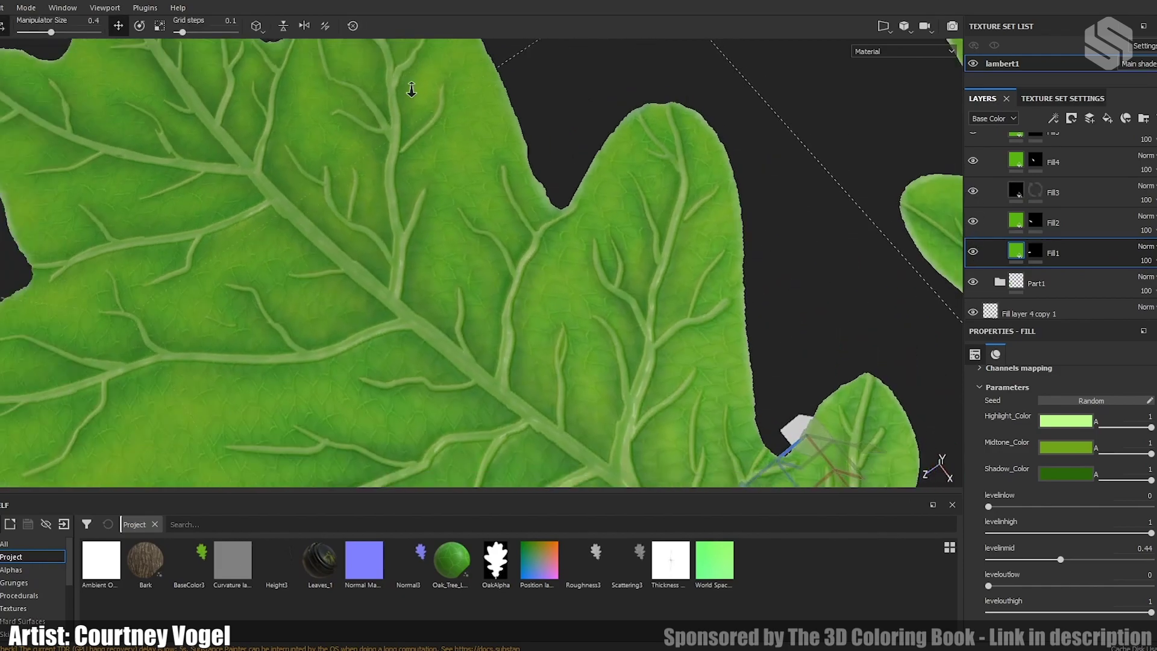
scroll(411, 89, down, 3)
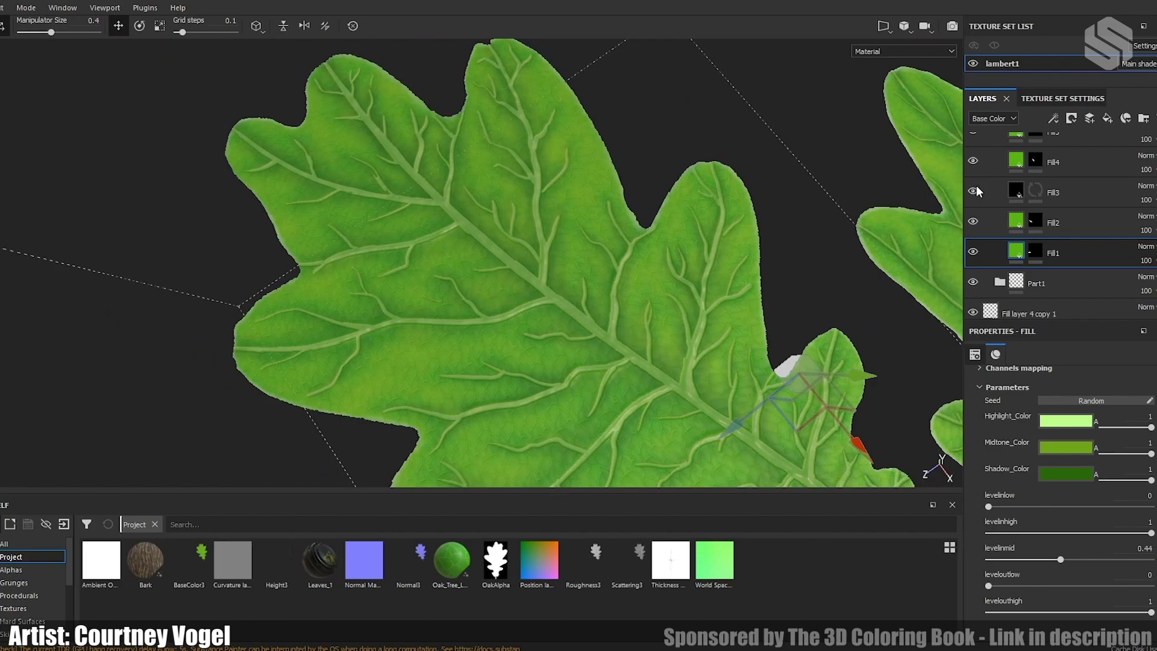
click(973, 160)
click(973, 160)
scroll(667, 181, up, 3)
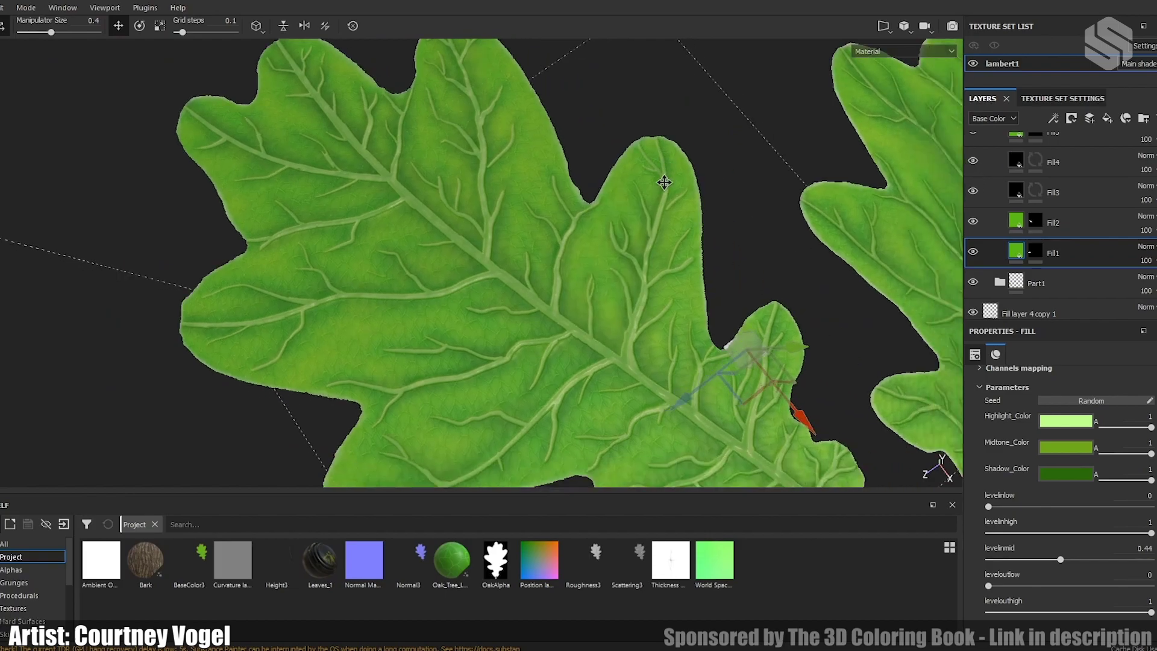
scroll(993, 180, up, 1)
click(974, 171)
click(973, 172)
scroll(974, 175, up, 1)
click(974, 179)
click(974, 179)
middle_drag(573, 297, 689, 267)
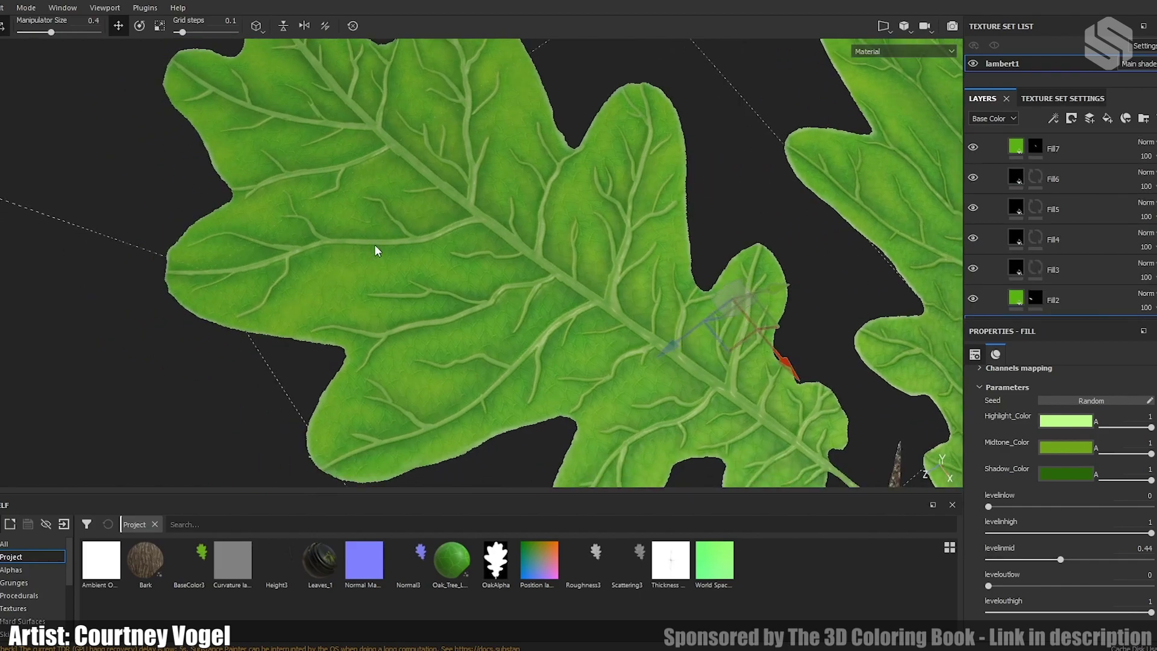
Step: Select the Shadows fill above the Leaf4 layer to inspect its color, and show the available brushes in the shelf
scroll(1104, 223, up, 6)
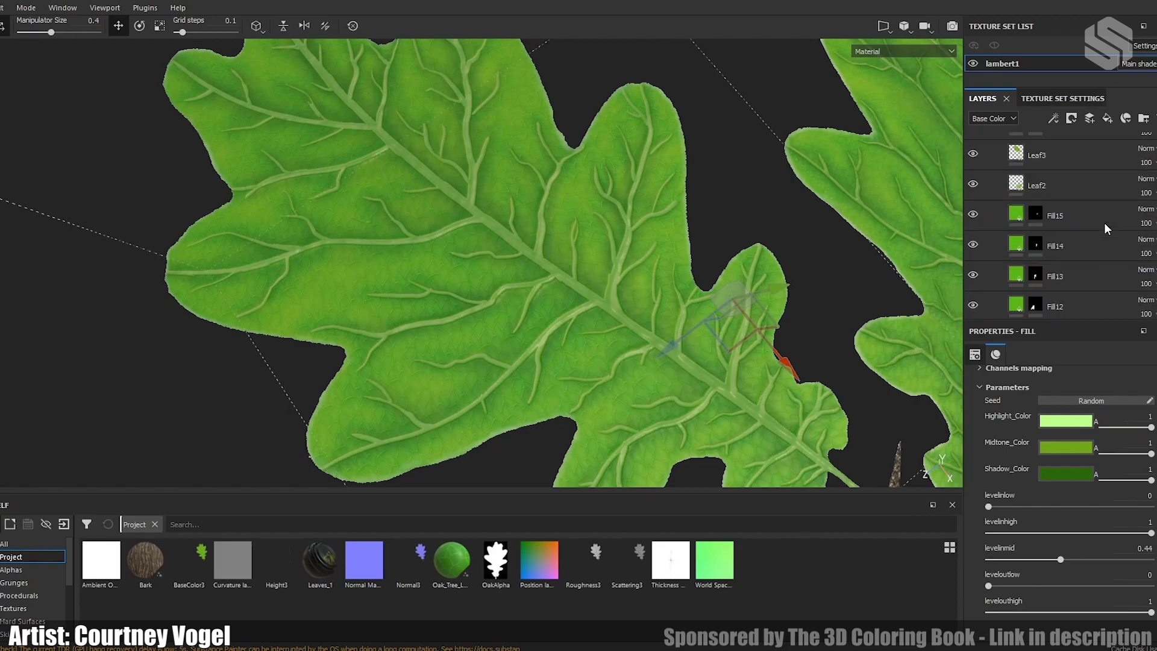
scroll(1105, 222, up, 2)
scroll(1065, 255, up, 3)
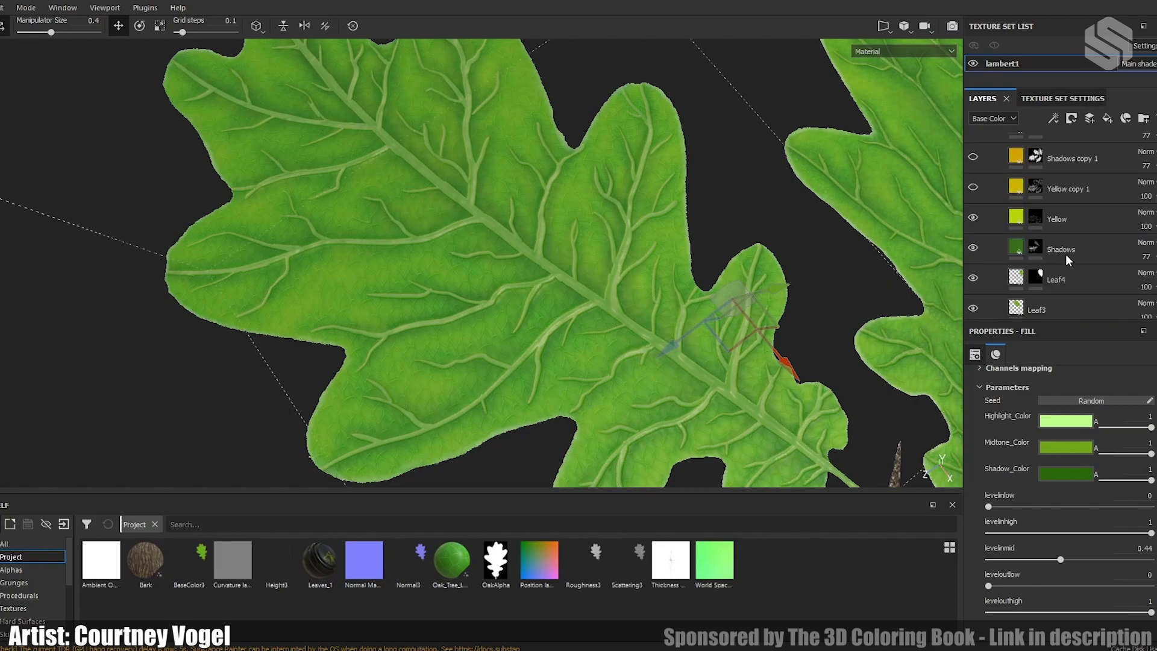
click(1066, 254)
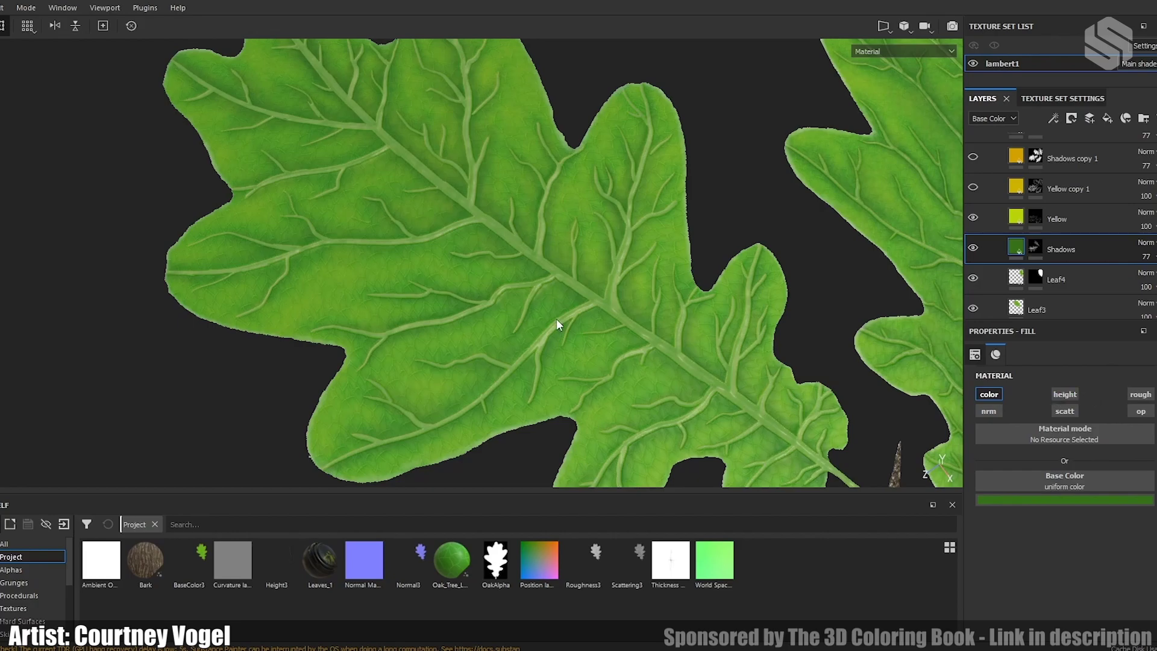
scroll(28, 582, down, 2)
click(19, 581)
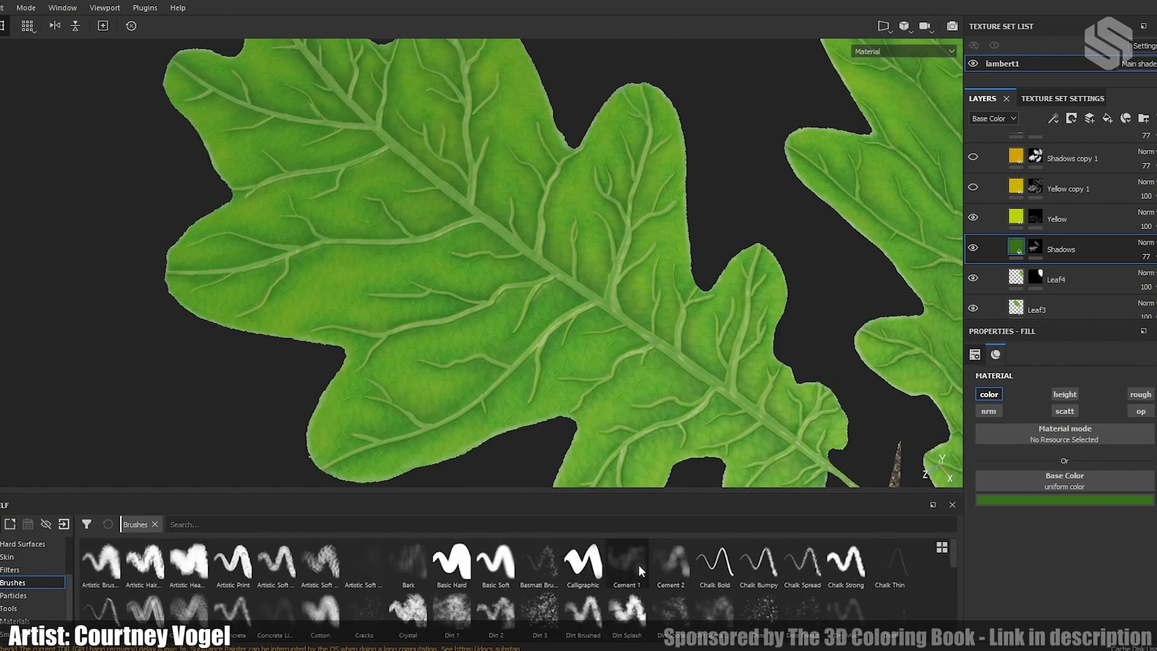
Step: Select the Shadows mask with the Paint tool and toggle the layer off and on to compare the leaf's shading
click(1040, 249)
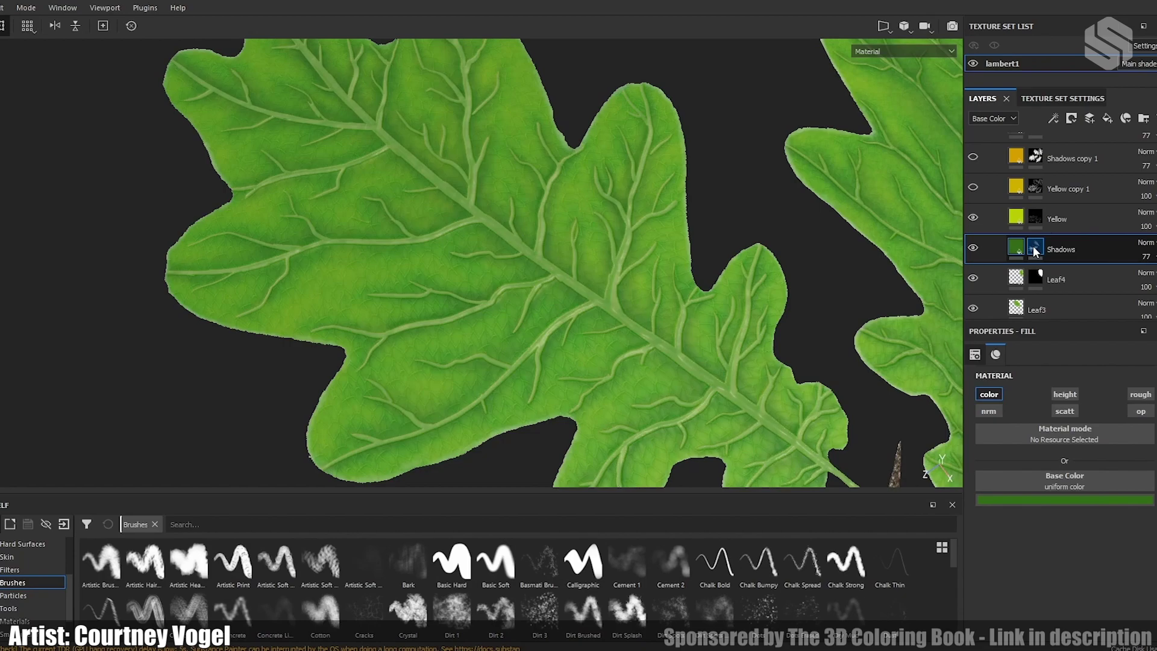
key(1)
click(973, 249)
click(973, 248)
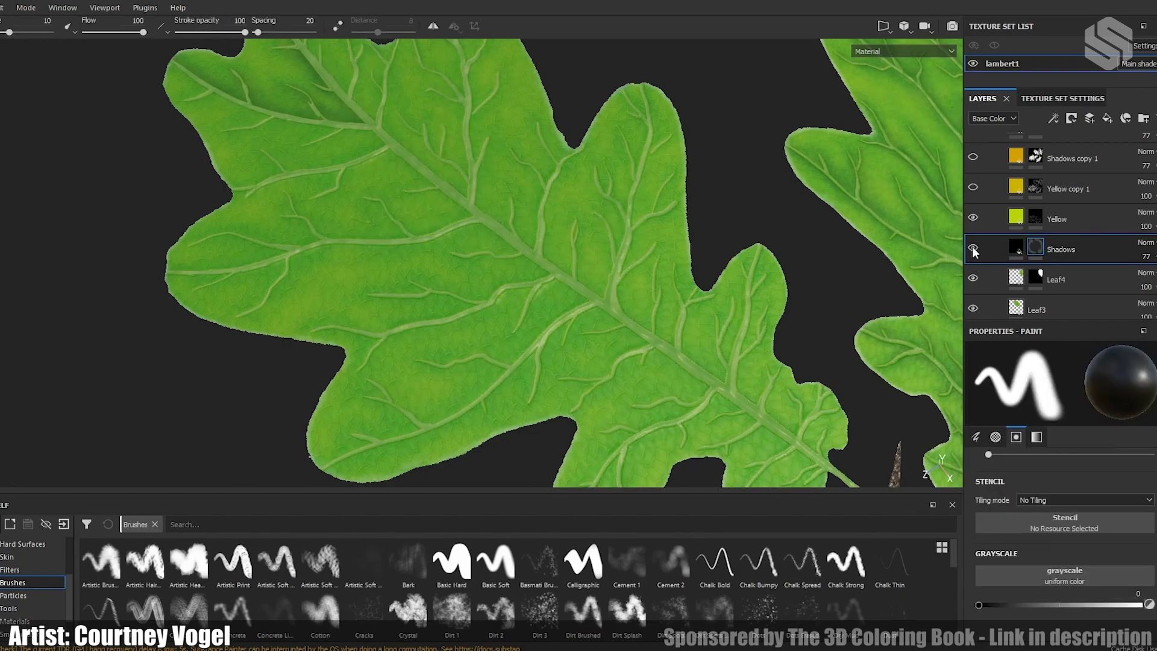
Step: Show the Shadows layer again and toggle the Yellow fill above it off and on to compare the leaf's tint
click(972, 249)
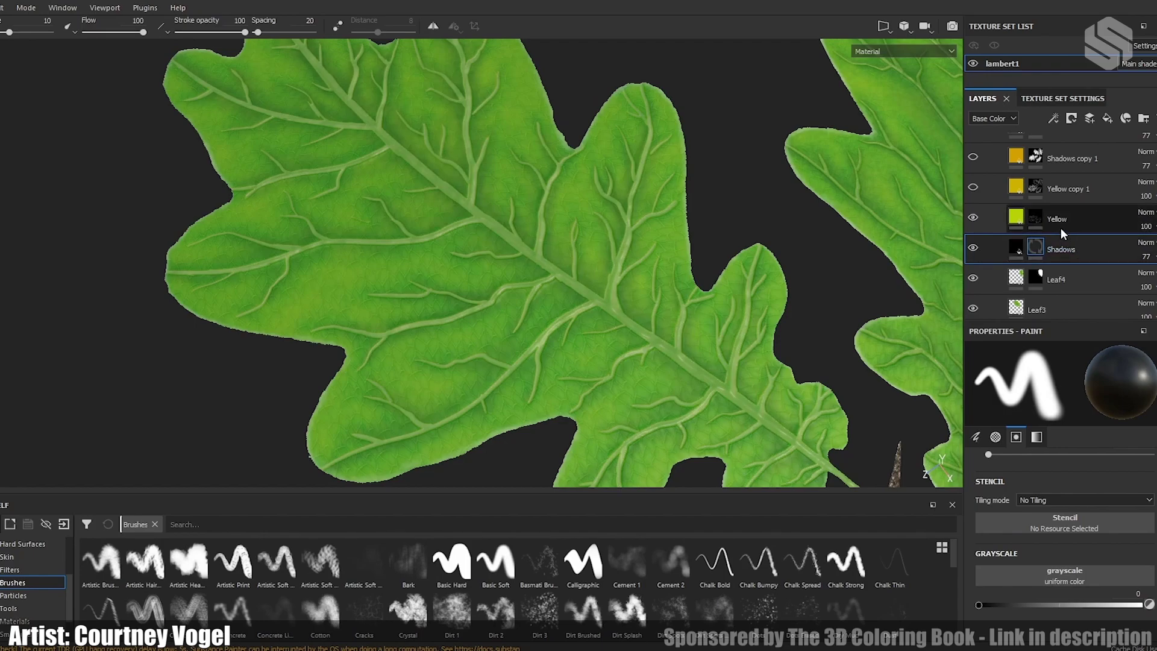
click(1073, 215)
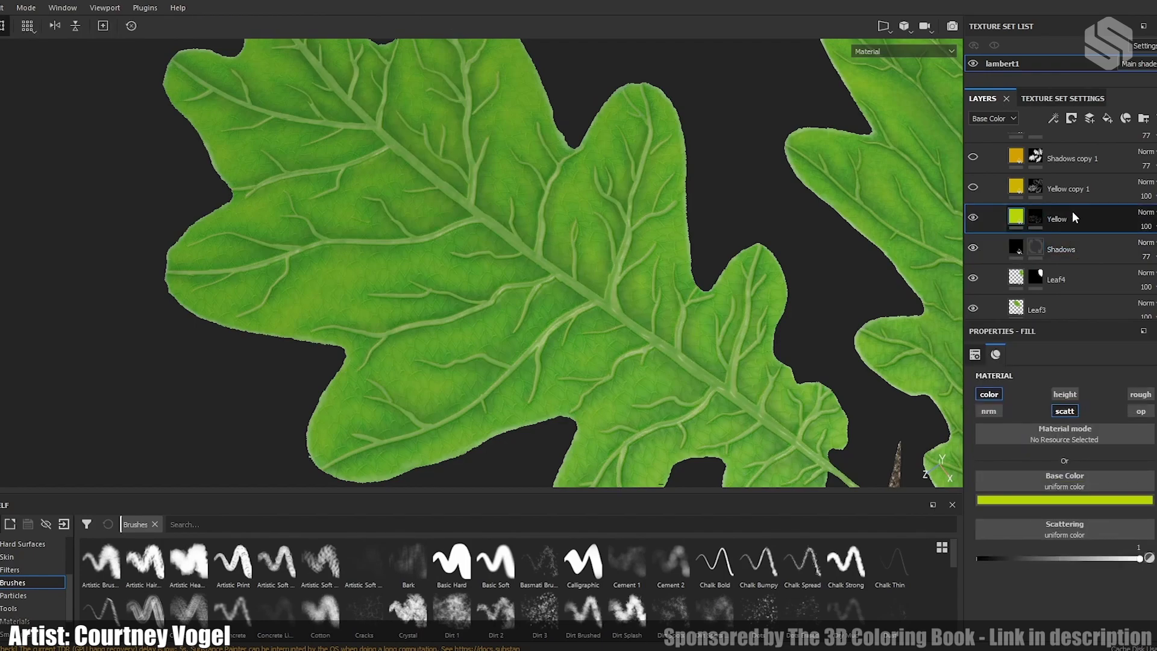
click(974, 217)
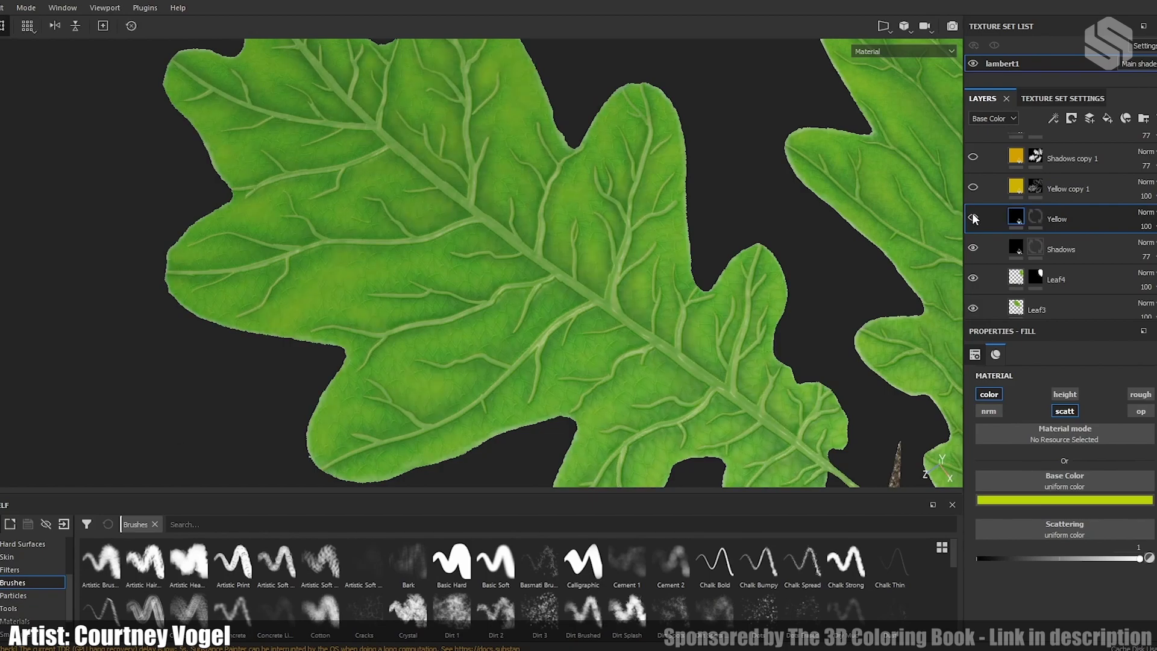
click(973, 218)
click(973, 217)
click(973, 217)
click(973, 218)
click(1018, 251)
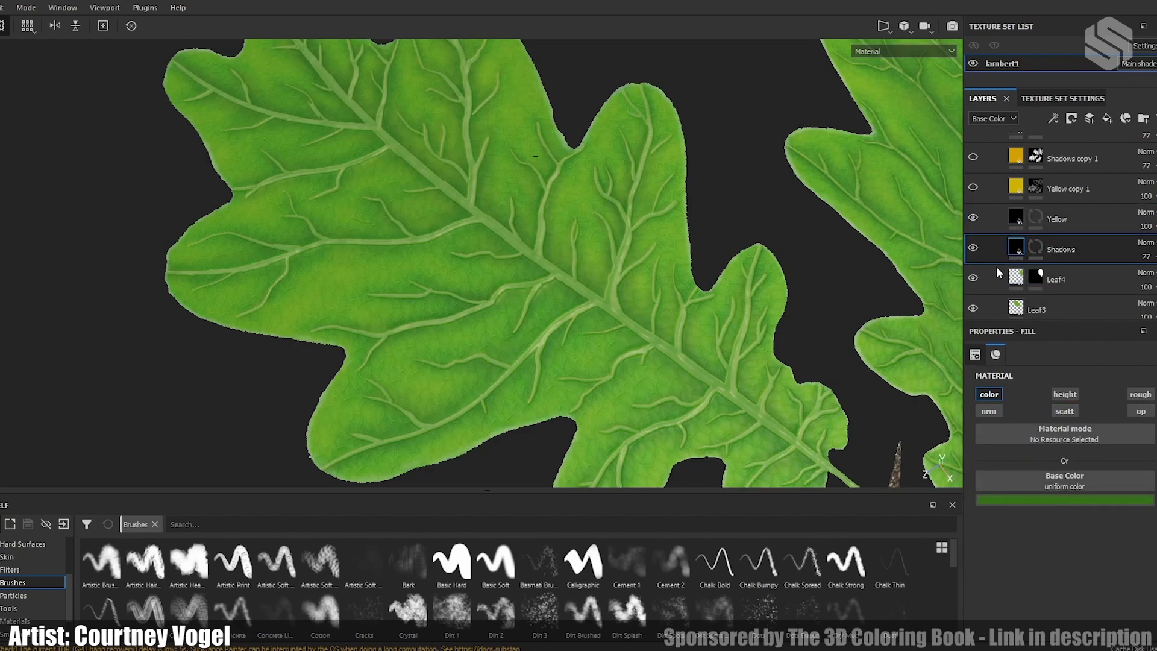
Step: Inspect the mask and fill of the Highlights layer in the Part2 folder, comparing the leaf with the layer off and on
scroll(1033, 237, up, 1)
scroll(1072, 240, up, 3)
scroll(1072, 239, up, 1)
click(1043, 226)
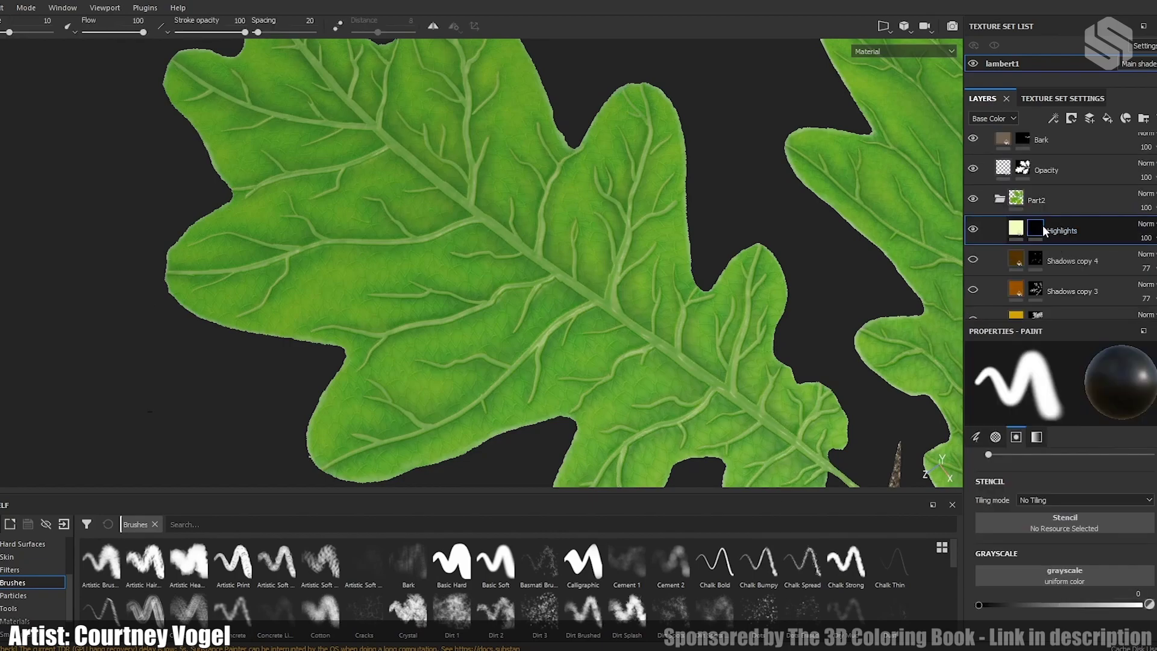
click(1016, 228)
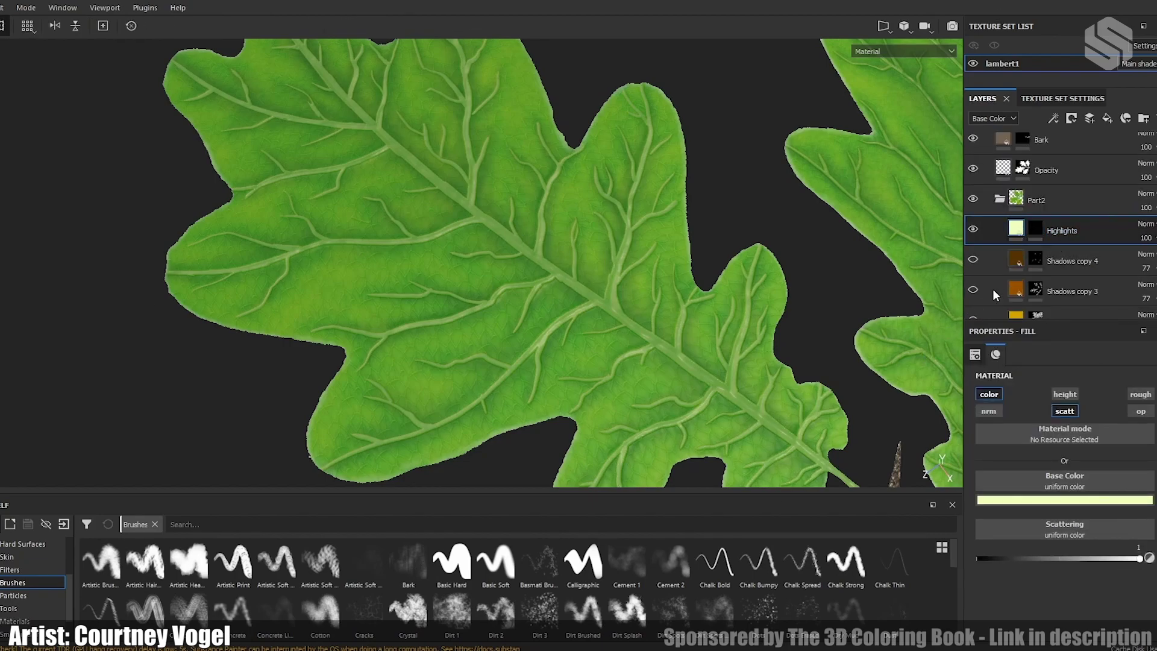
alt+middle_drag(553, 151, 591, 308)
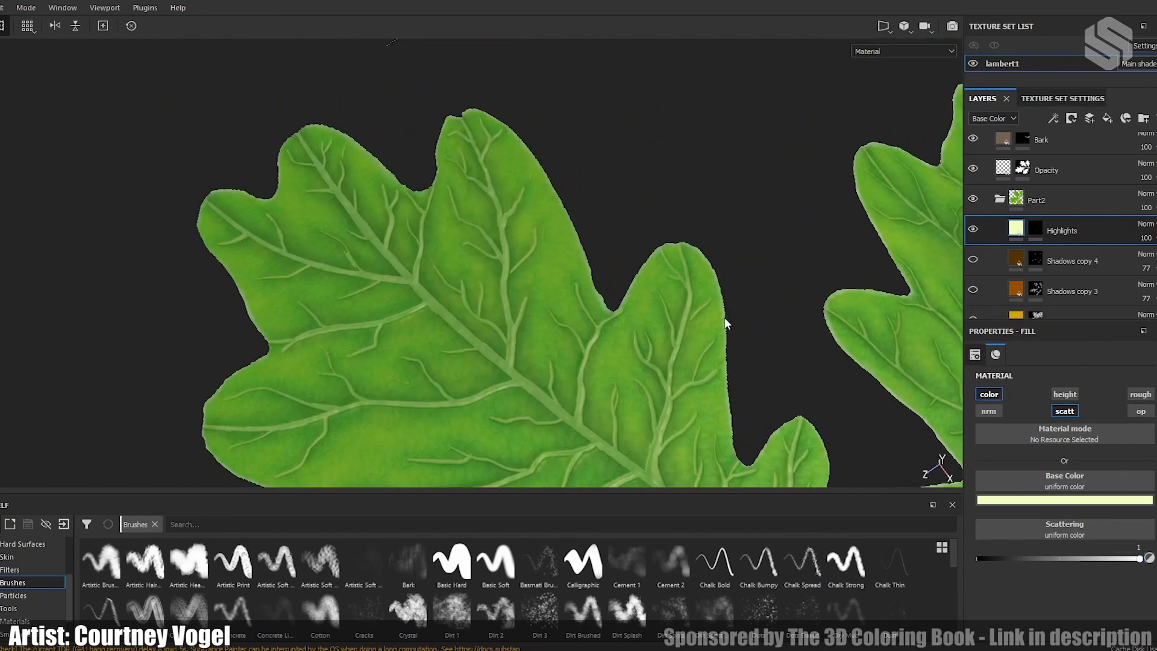
scroll(725, 317, up, 2)
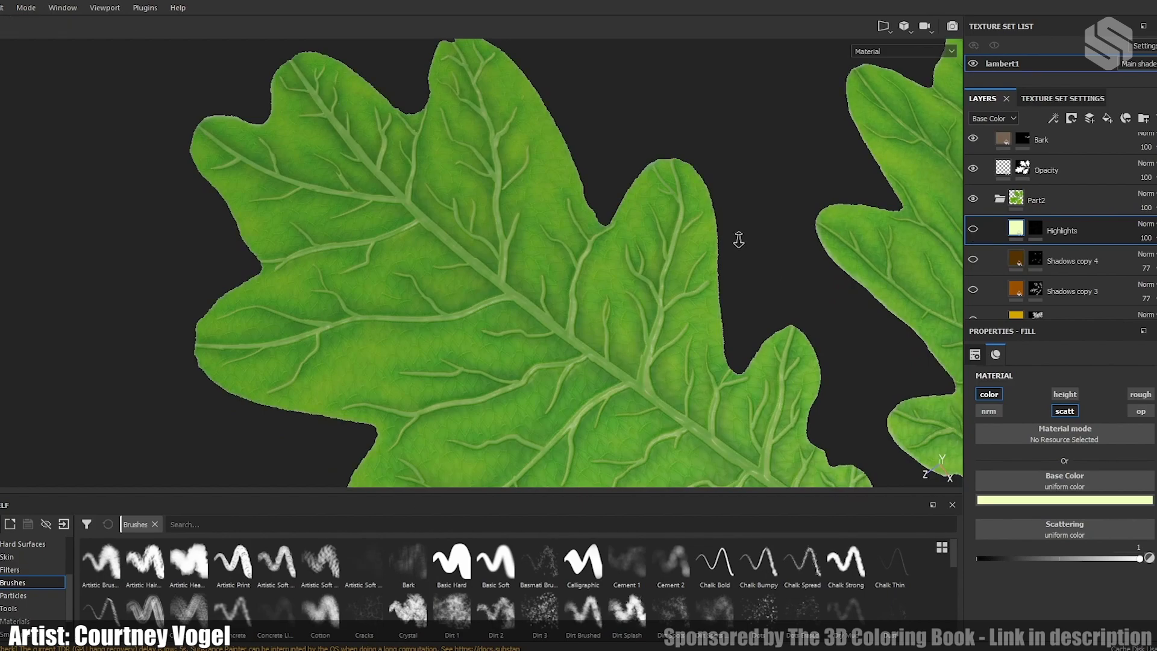
scroll(738, 240, down, 2)
alt+middle_drag(612, 261, 554, 188)
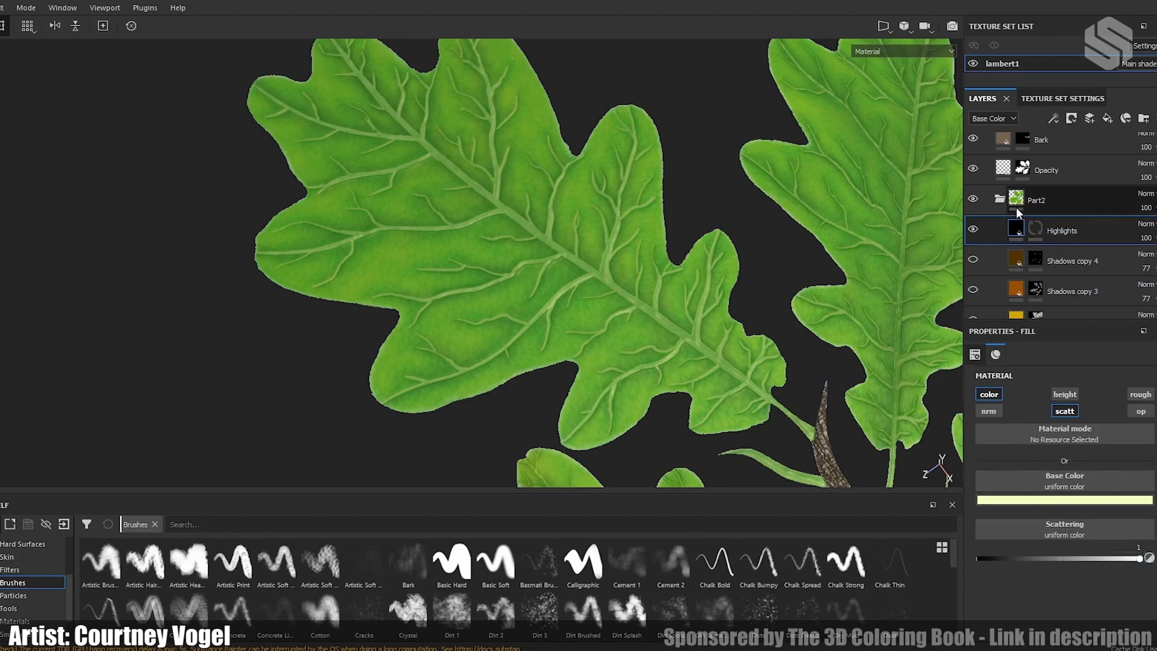
Step: Select the Stems fill above the Bark layer and toggle it off and on to check what it colors
scroll(1028, 205, up, 1)
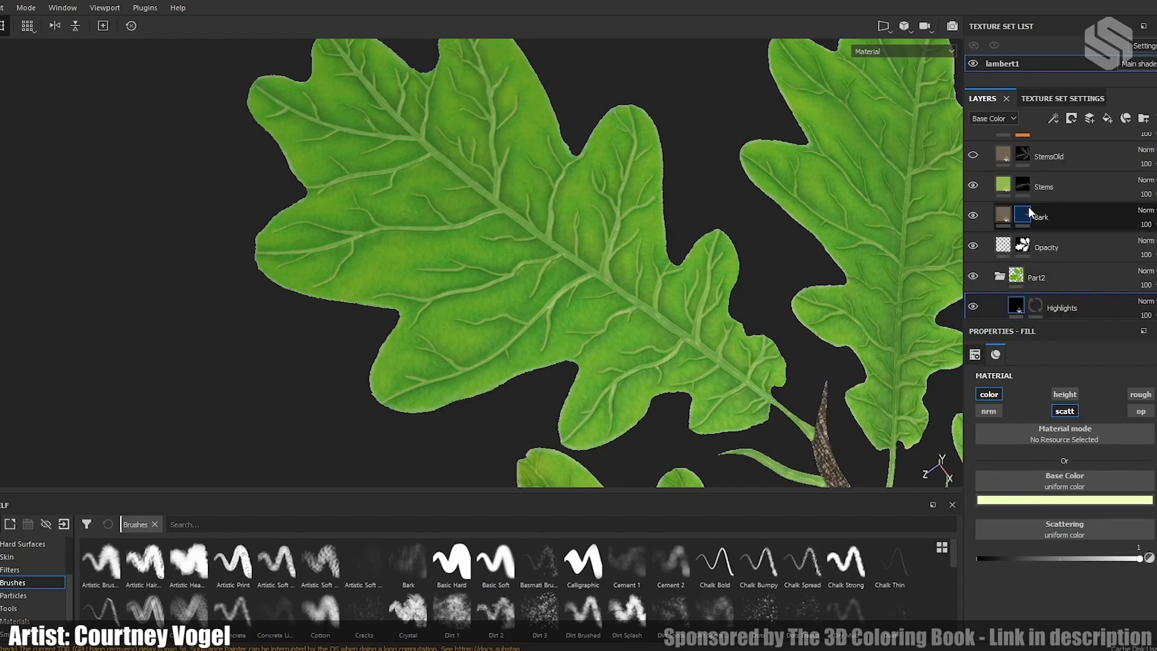
scroll(1085, 213, up, 2)
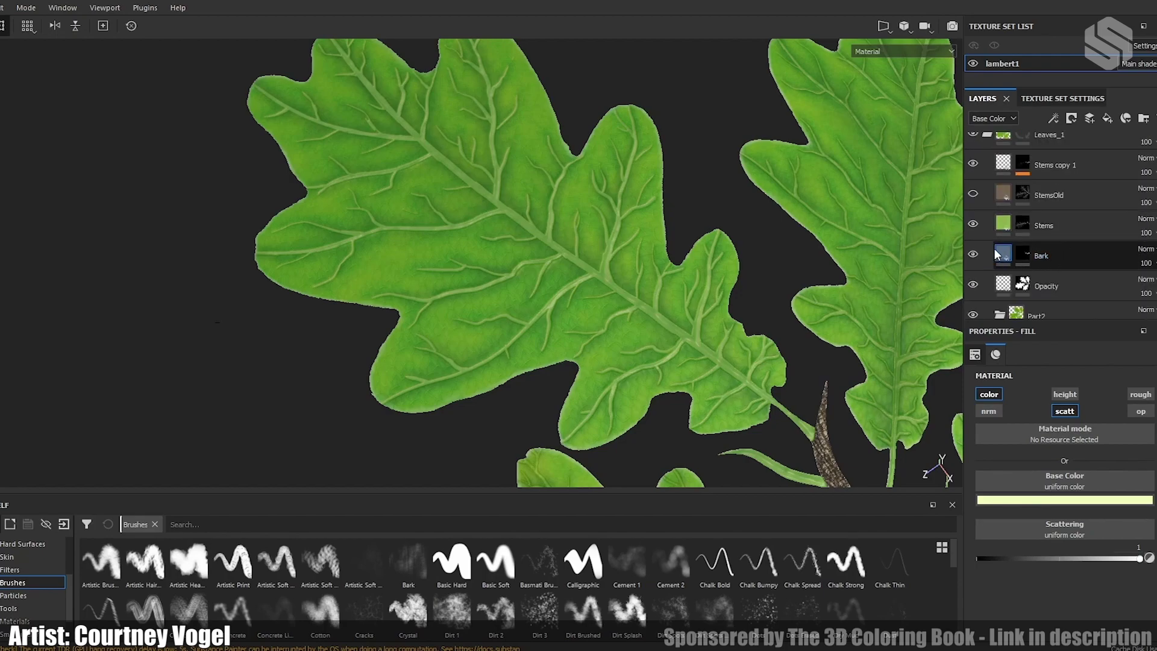
click(1004, 224)
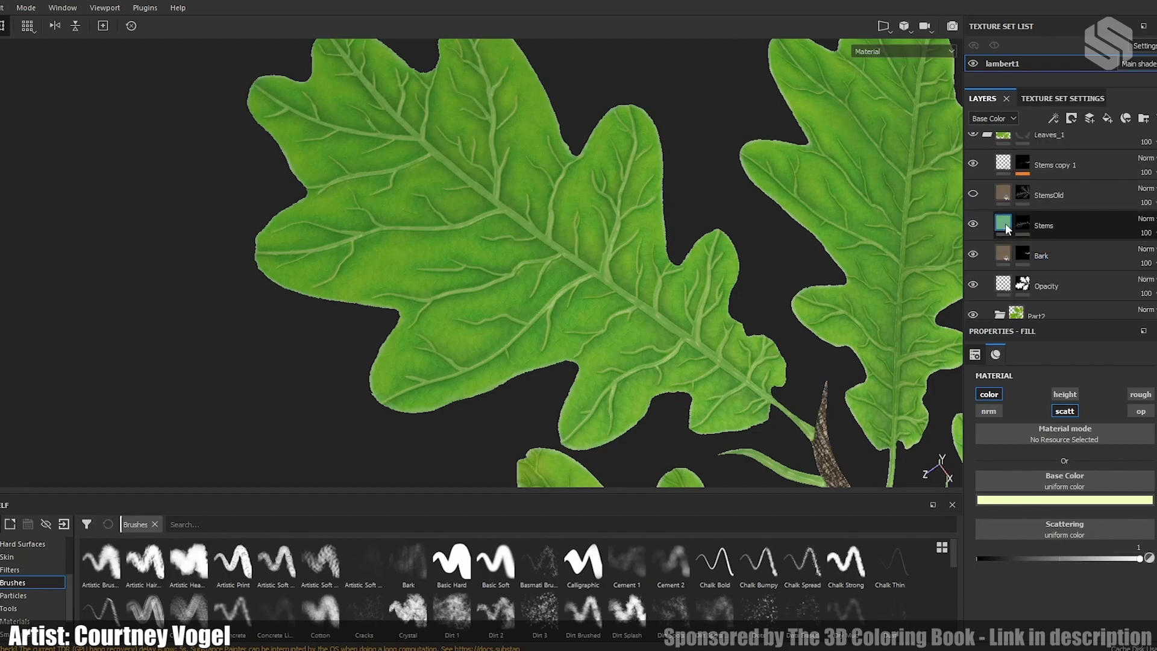
click(973, 225)
click(973, 224)
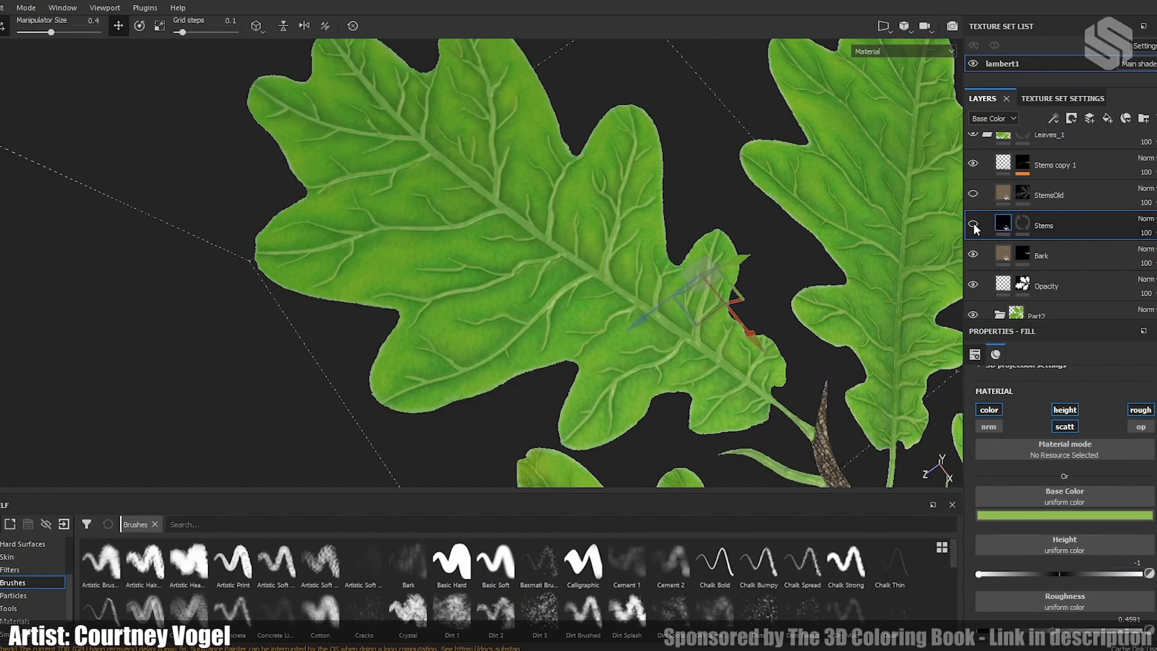
click(973, 225)
click(974, 225)
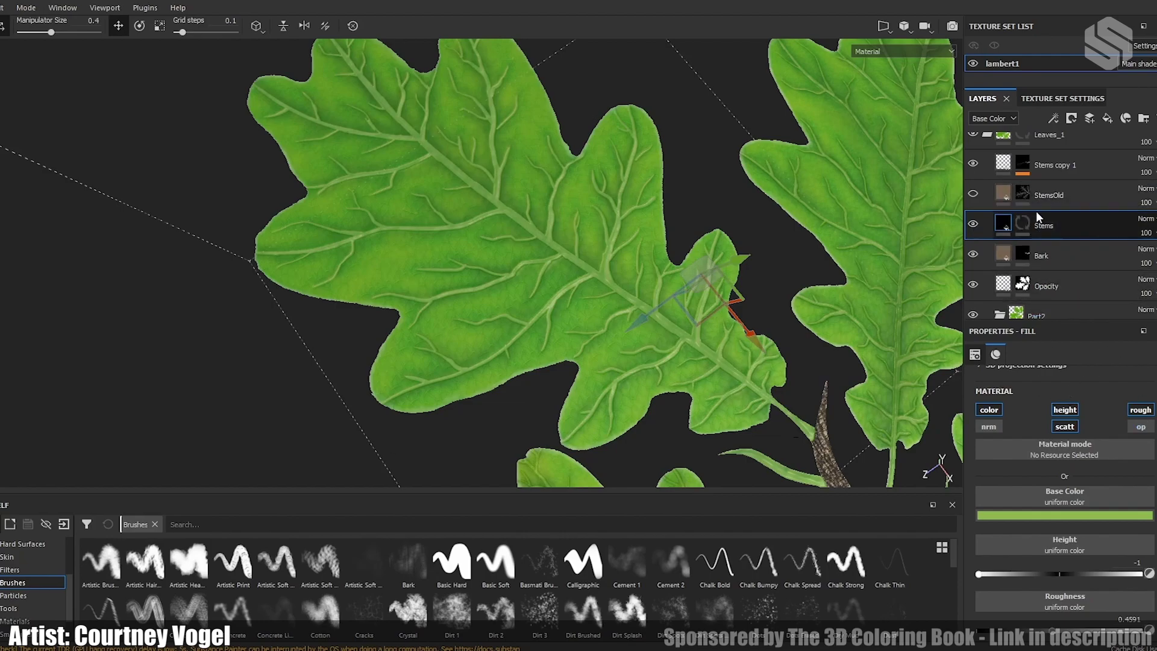
Step: Examine the Stems fill's material properties, from base color to height, roughness and scattering
scroll(1077, 453, up, 2)
scroll(1076, 453, down, 2)
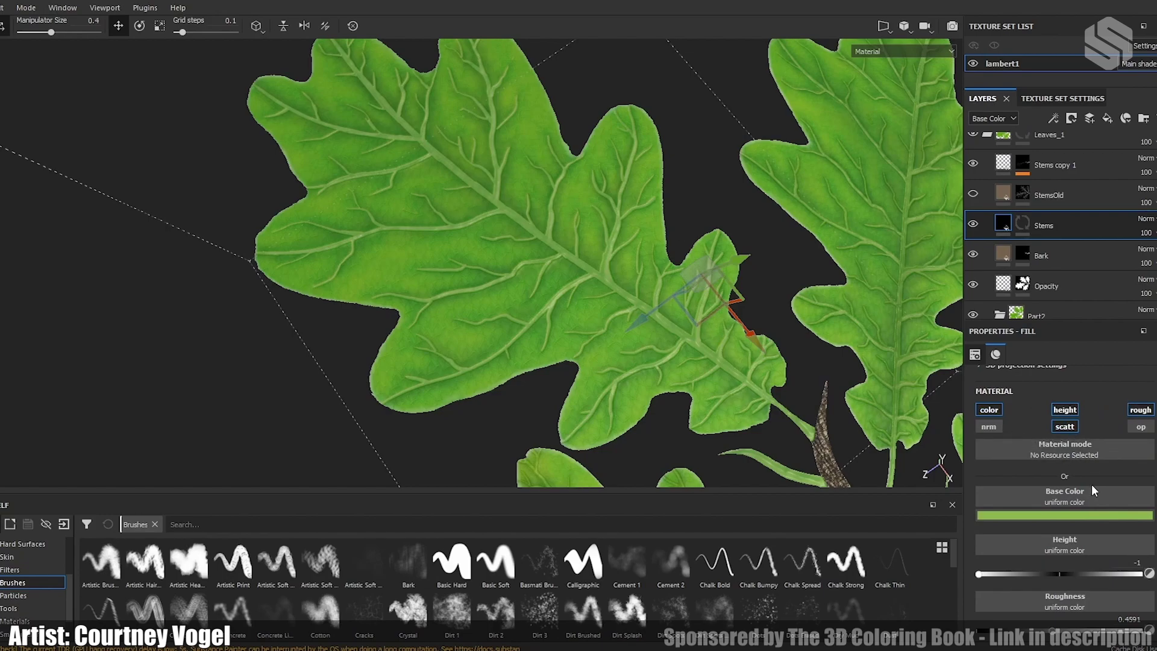
scroll(1077, 500, down, 2)
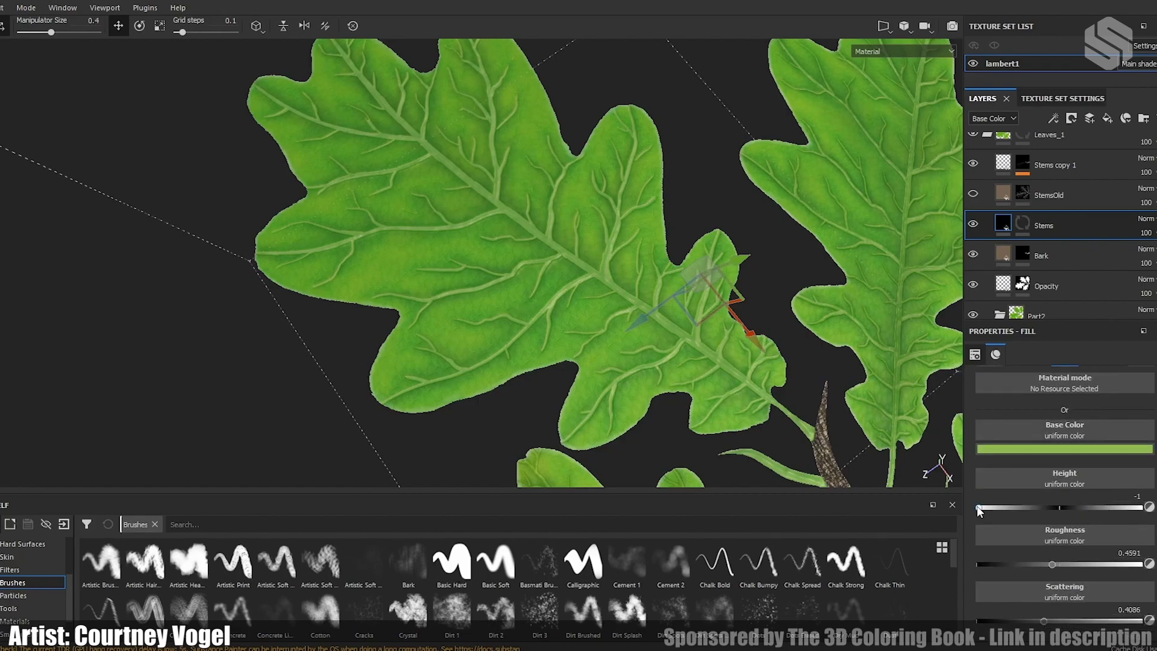
click(977, 507)
Step: Select the height-only Stems copy 1 fill, toggle it off and on, and check the vein relief from another angle
scroll(1028, 199, up, 2)
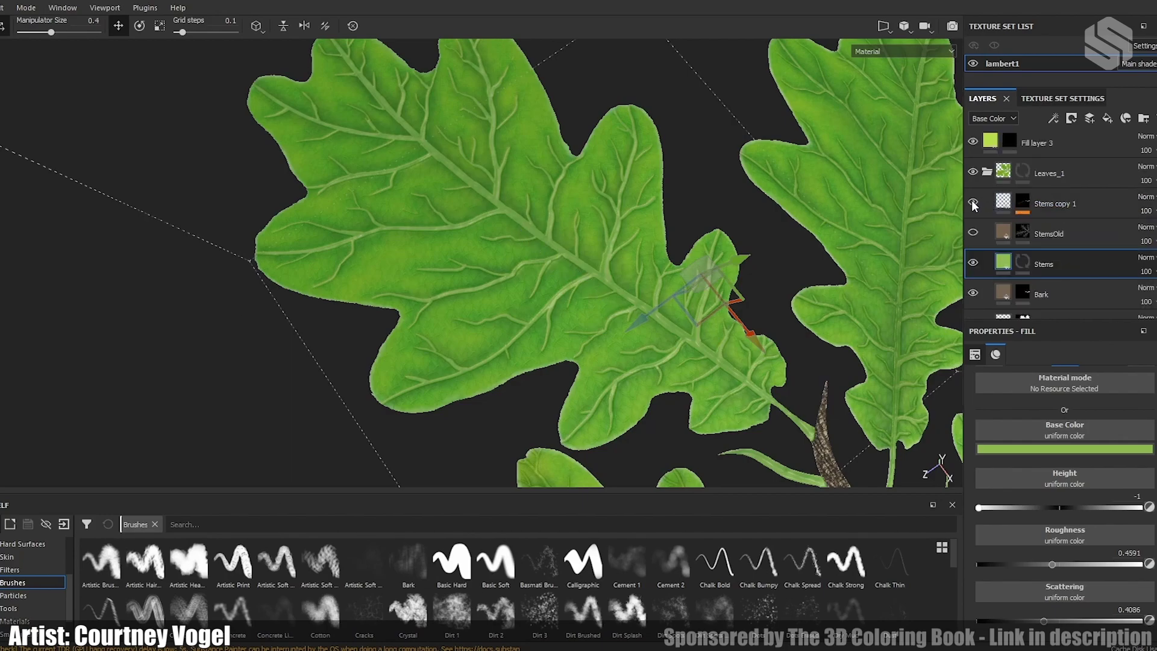
click(1020, 205)
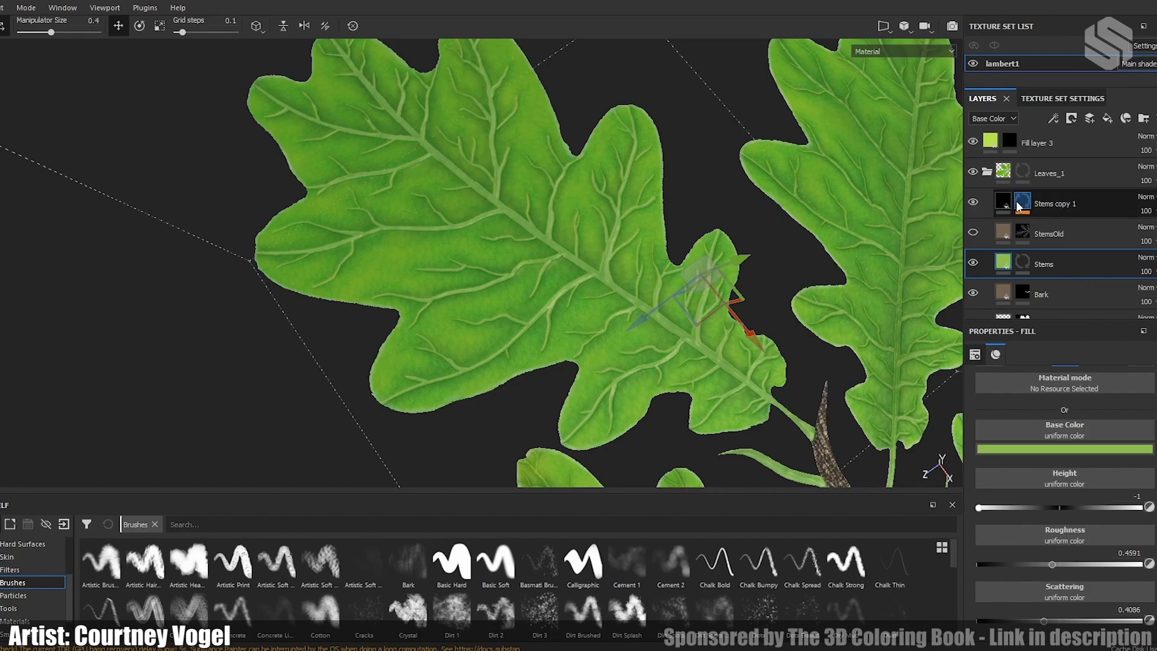
click(1003, 201)
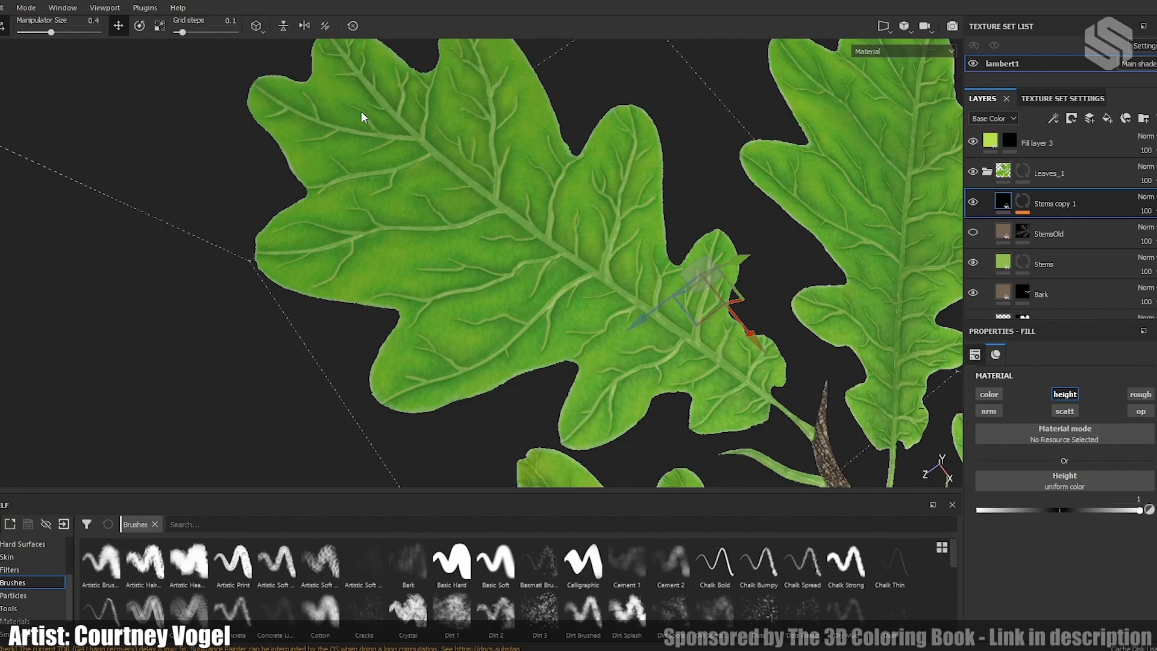
click(975, 204)
click(977, 205)
scroll(645, 297, up, 8)
alt+drag(741, 313, 825, 208)
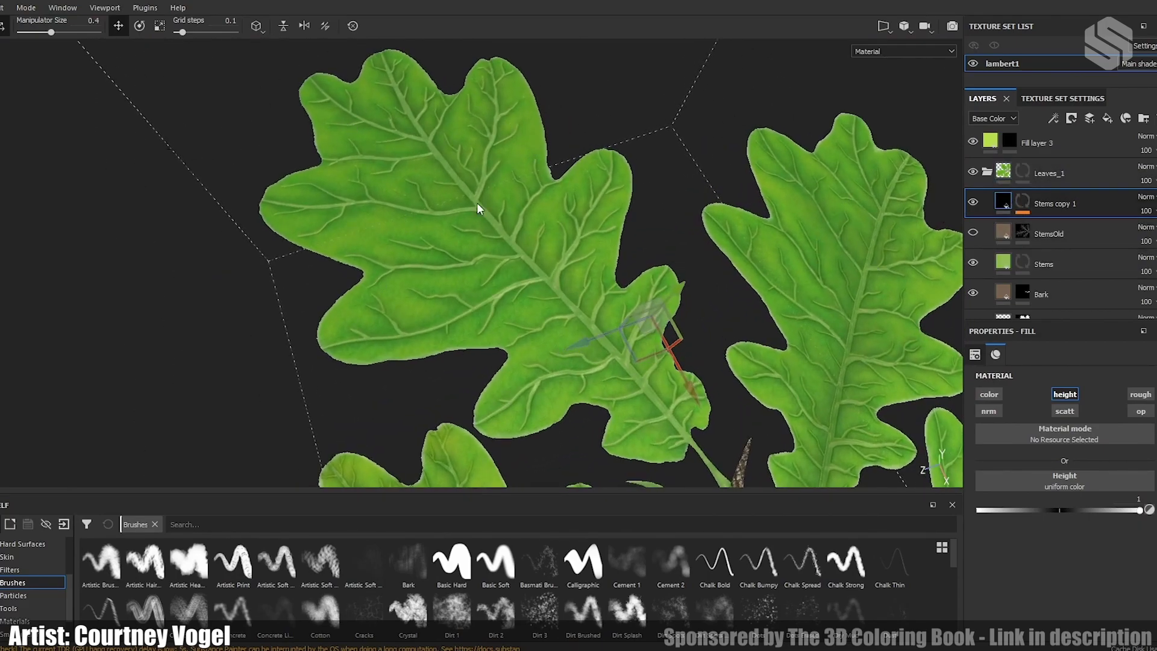
alt+middle_drag(804, 298, 674, 201)
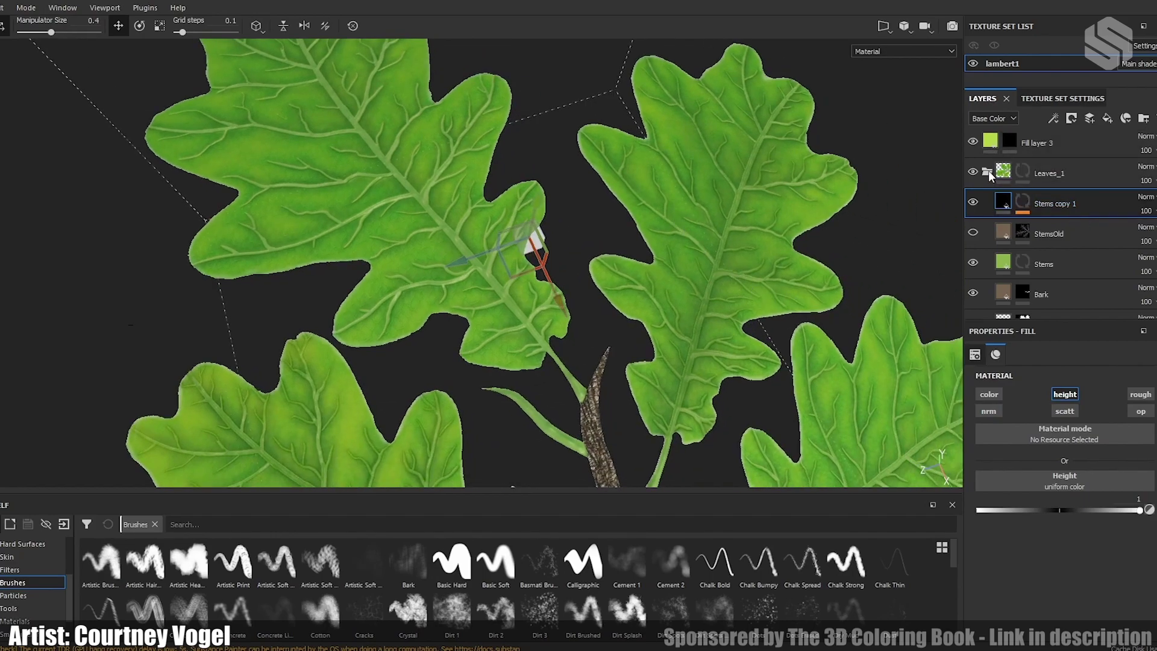
Step: Select the Leaves_1 folder and view the whole oak branch with all its leaves
click(1046, 173)
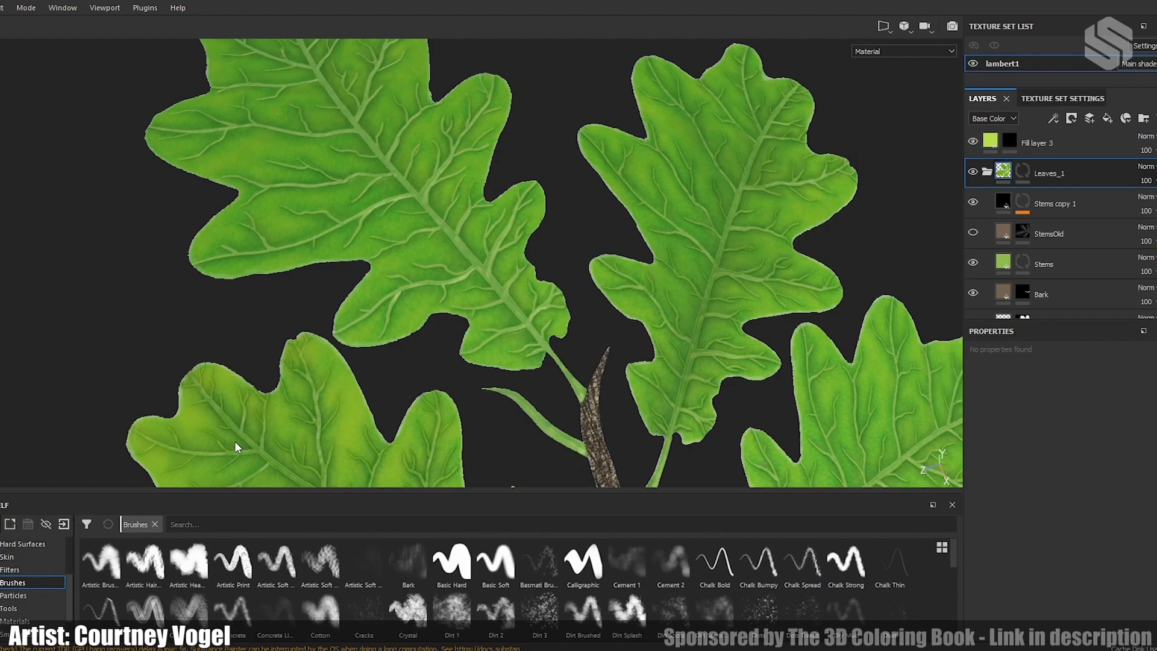
scroll(563, 336, down, 3)
scroll(653, 398, down, 4)
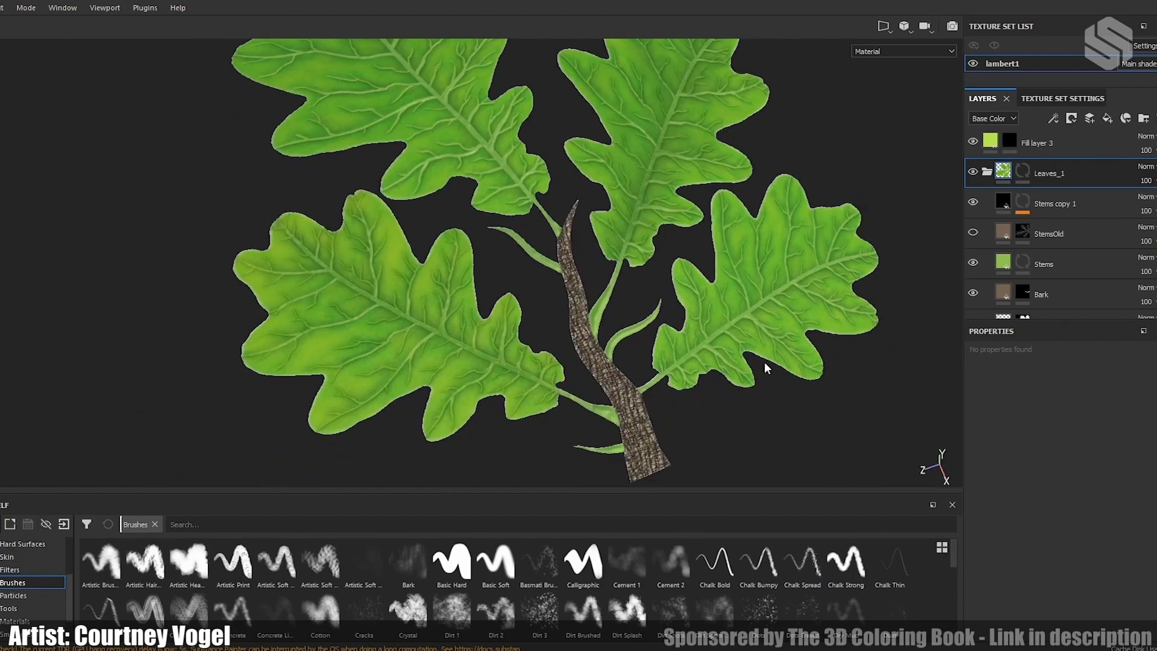
alt+drag(507, 253, 486, 284)
scroll(27, 577, up, 2)
Step: Show the project resources in the shelf and inspect the maps assigned to the Leaf2 and Leaf3 fills
click(13, 557)
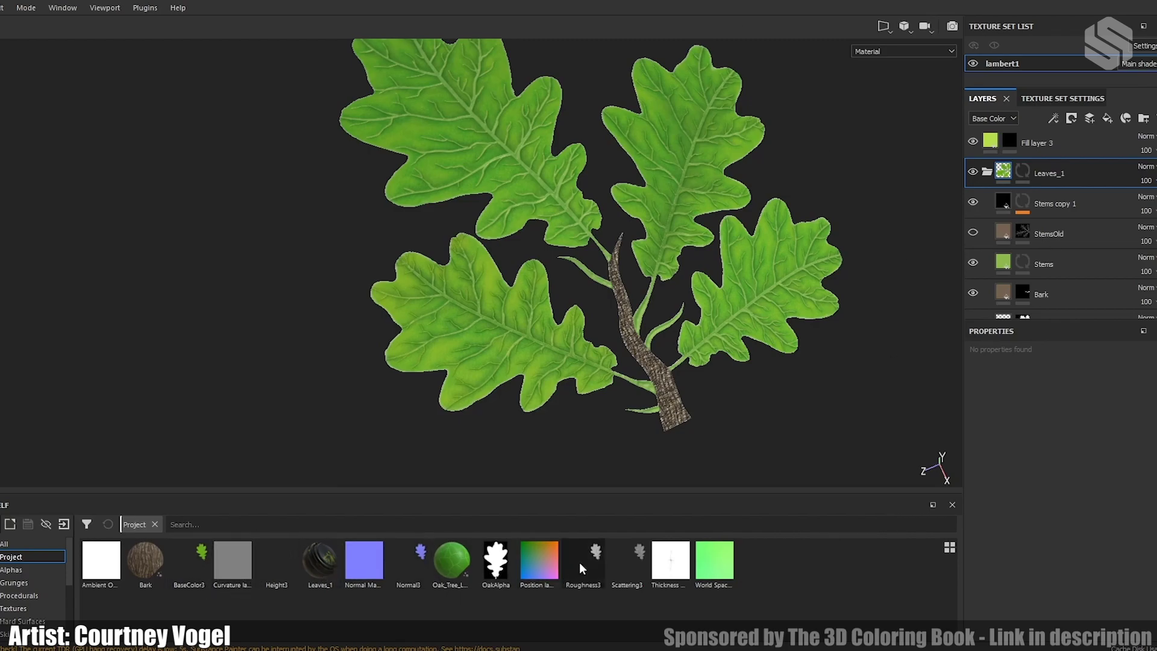
scroll(1022, 212, down, 5)
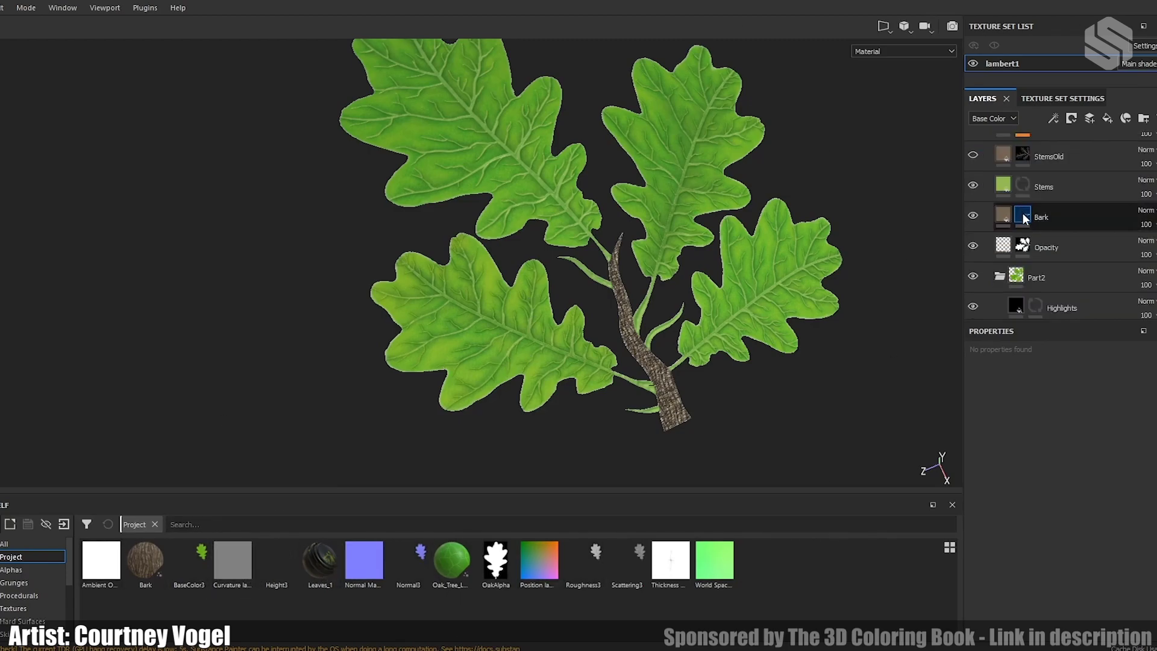
scroll(1027, 233, down, 5)
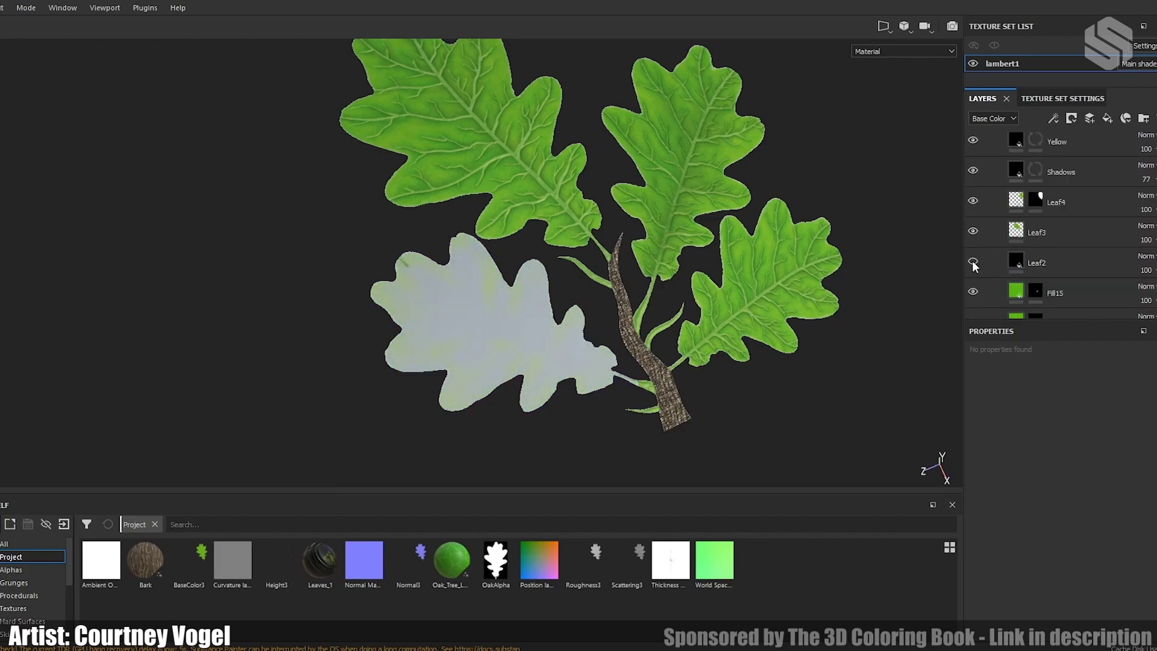
click(1017, 263)
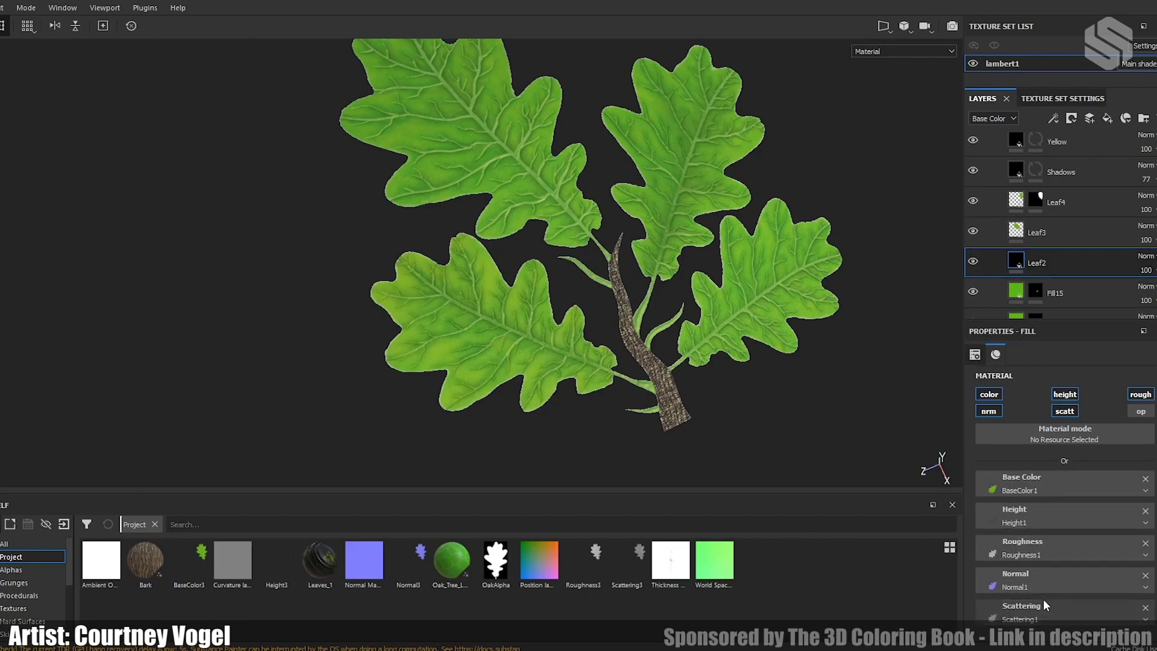
click(1013, 235)
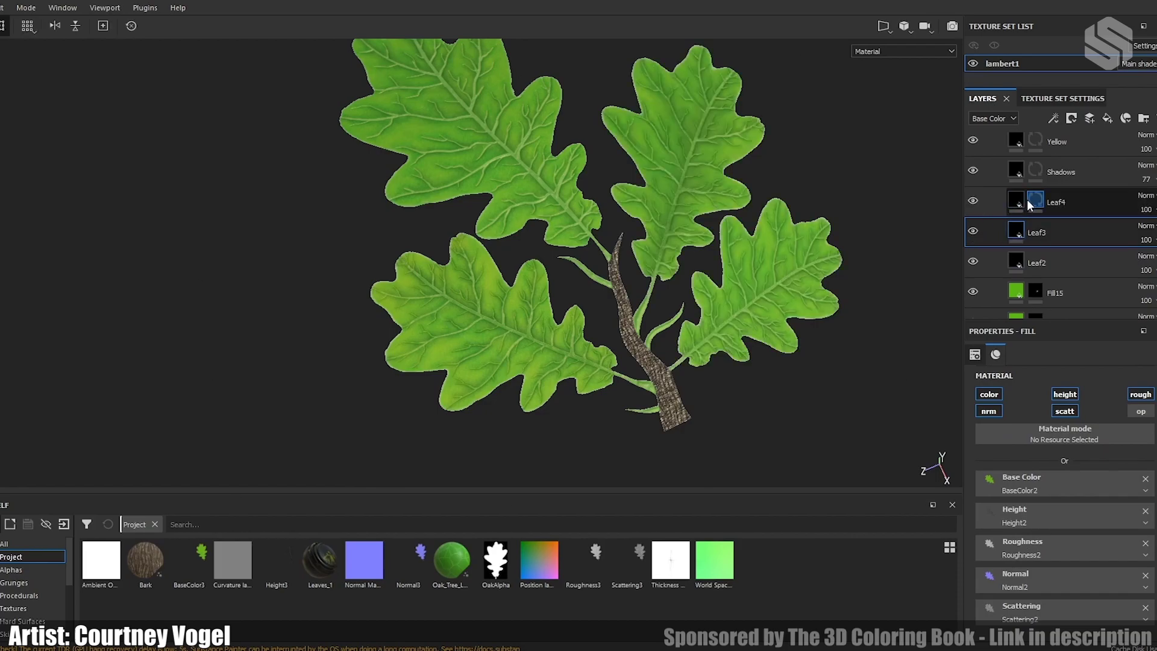
Step: Select the Shadows fill and toggle the Shadows, Leaf4 and Yellow layers to compare their effect on the whole branch
scroll(1044, 236, up, 5)
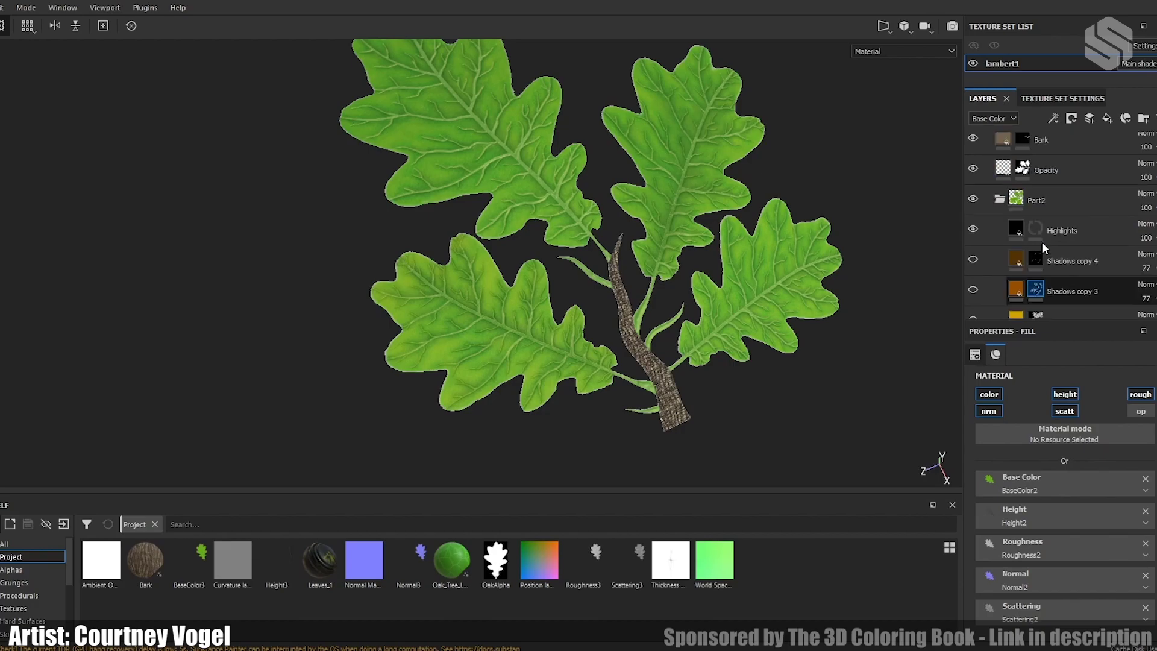
scroll(1079, 298, down, 3)
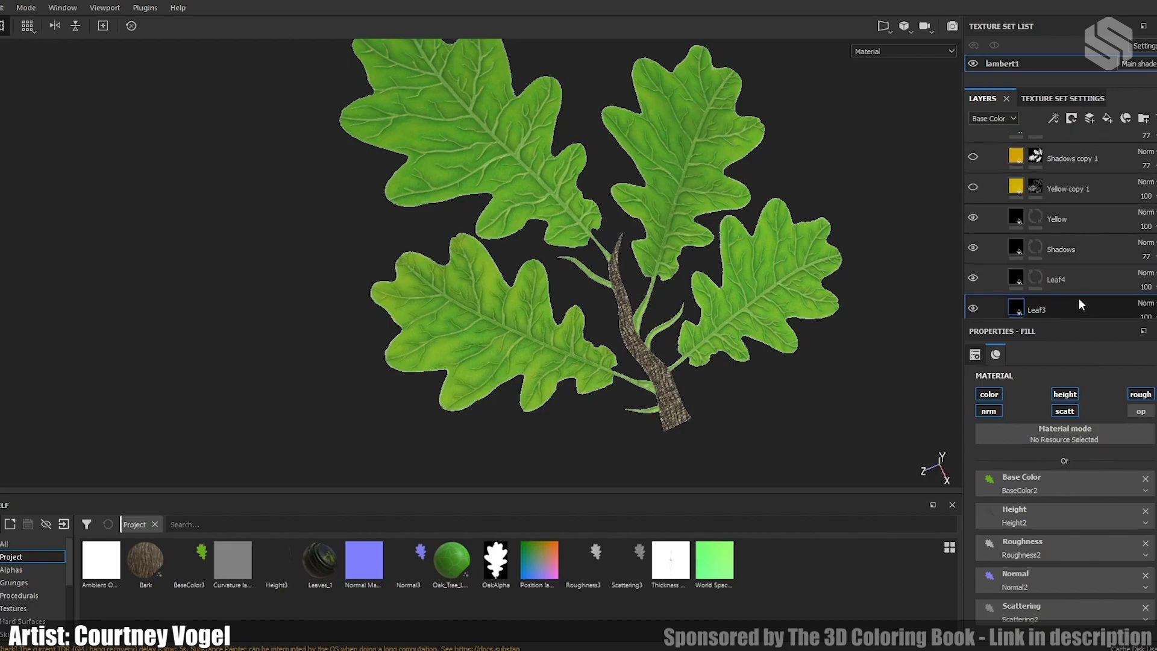
click(1064, 248)
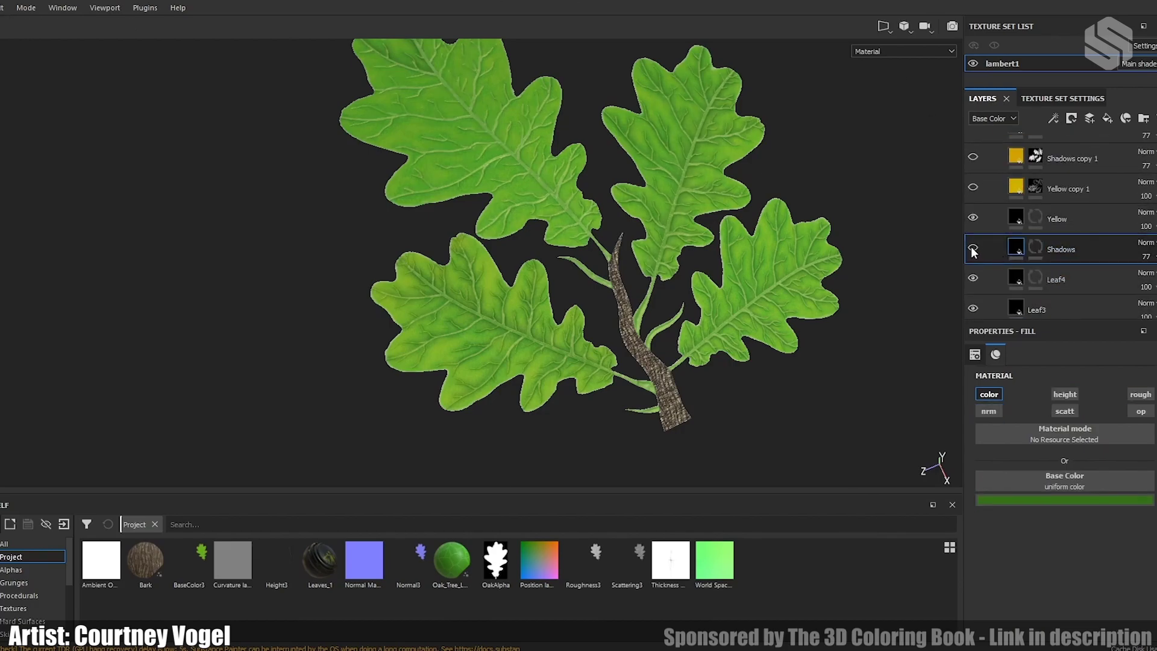
click(972, 277)
click(973, 277)
click(973, 218)
click(973, 218)
Step: Look through the layer stack from Yellow up past Highlights and the Part2 folder to the StemsOld layer
scroll(1023, 225, up, 2)
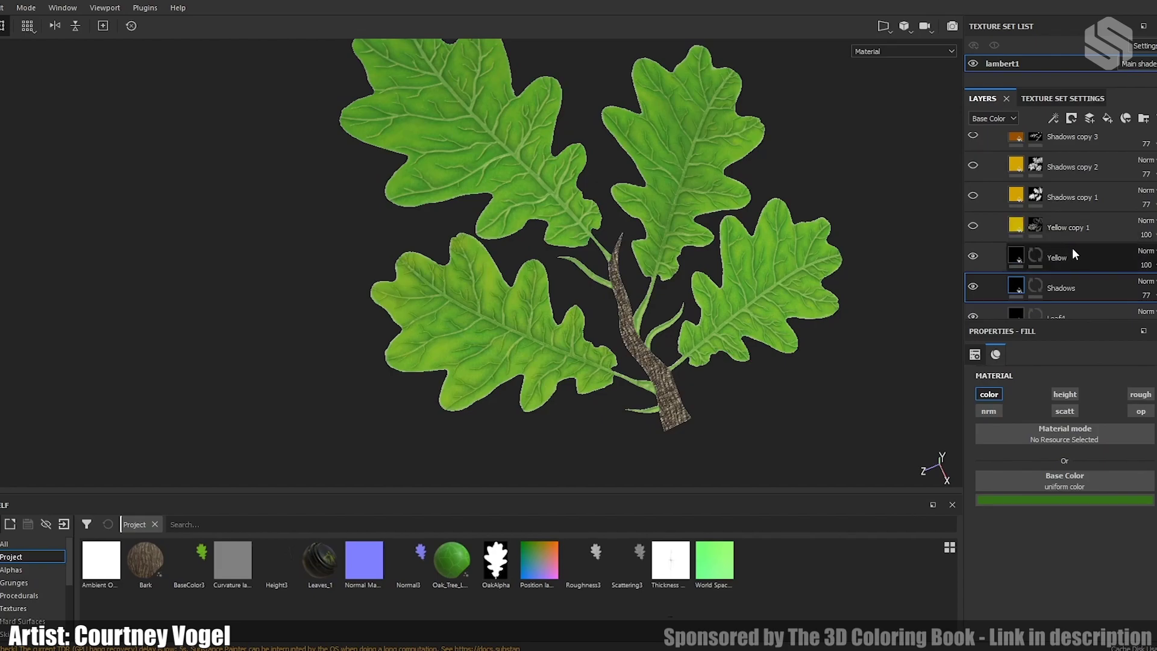
scroll(1073, 248, up, 2)
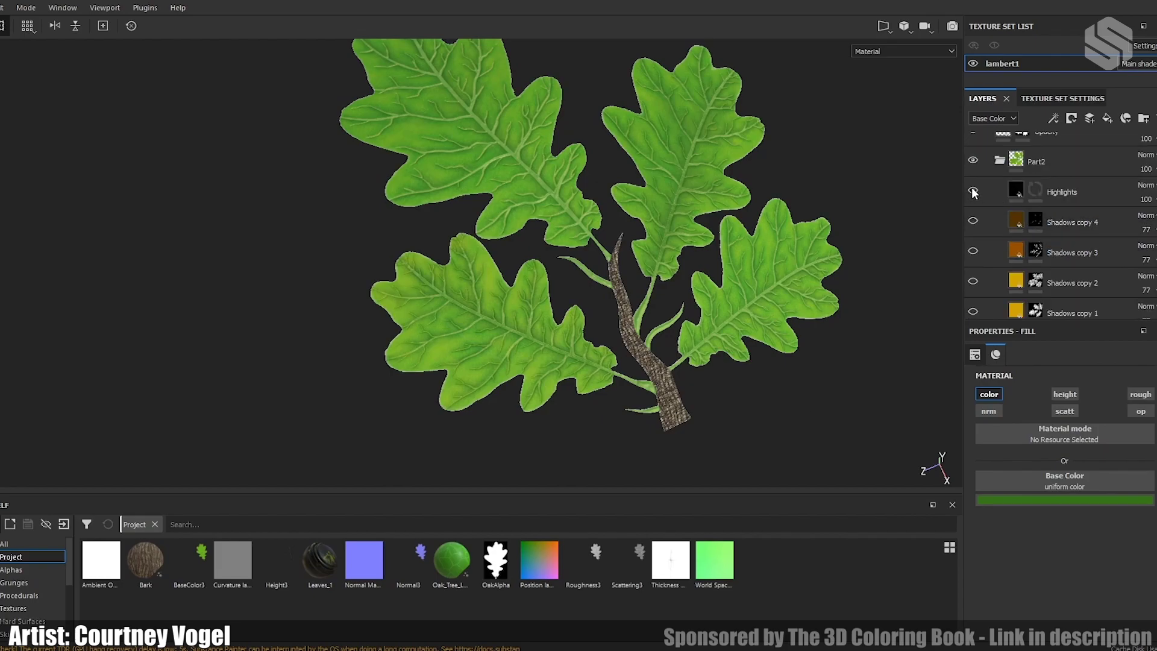
scroll(1084, 208, up, 2)
click(1081, 240)
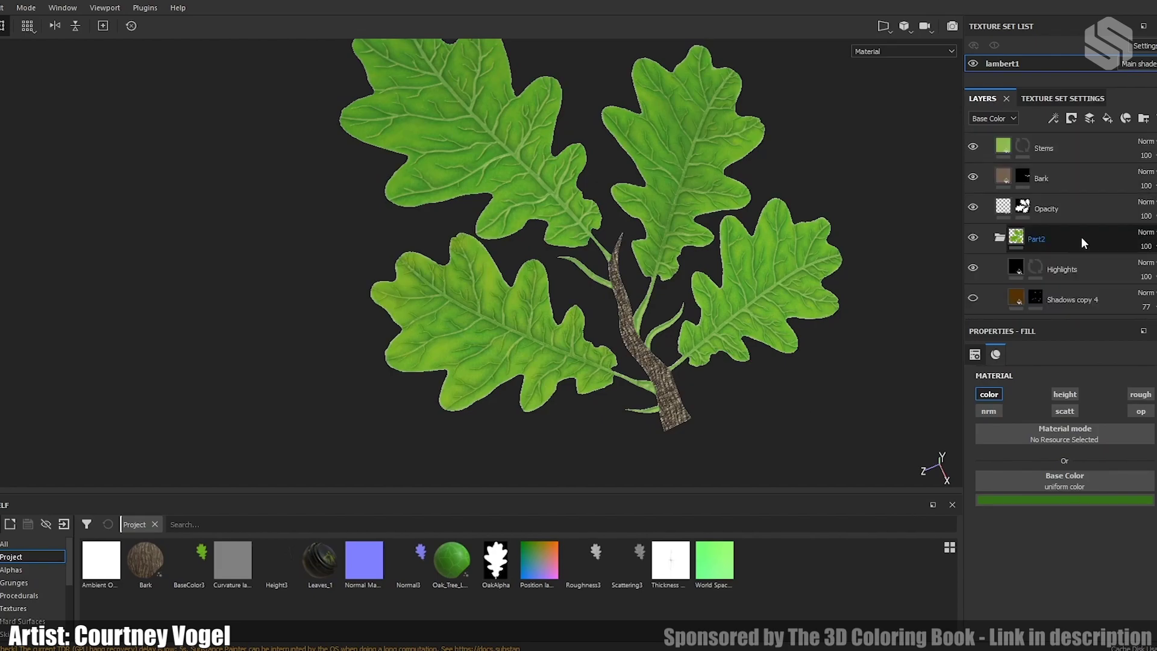
scroll(1081, 237, up, 2)
click(1080, 231)
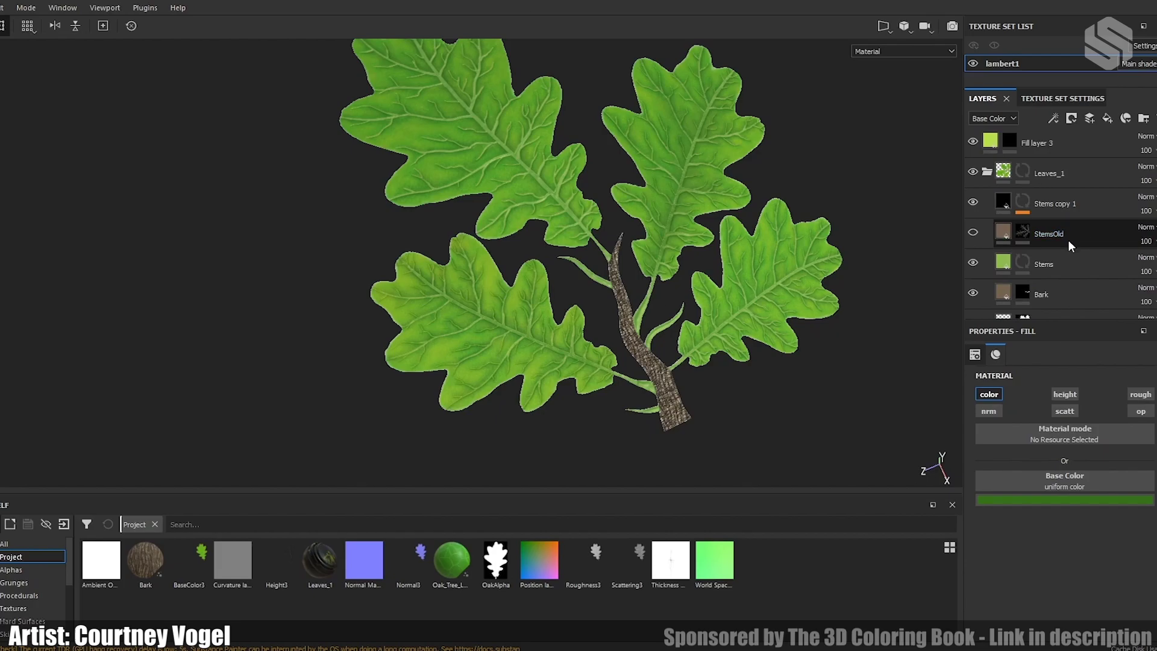
Step: Show the Yellow copy 1 layer and the Shadows copy 1 to Shadows copy 4 layers to turn the oak leaves autumn yellow
alt+drag(664, 228, 780, 206)
alt+middle_drag(780, 206, 734, 235)
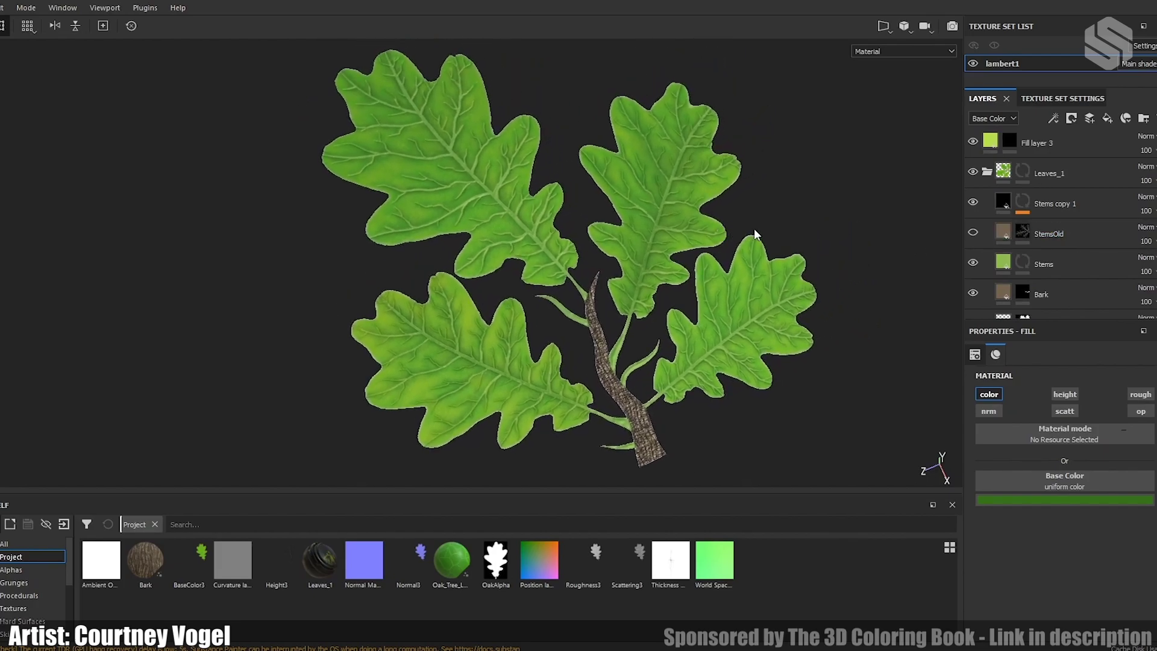
scroll(1099, 227, down, 5)
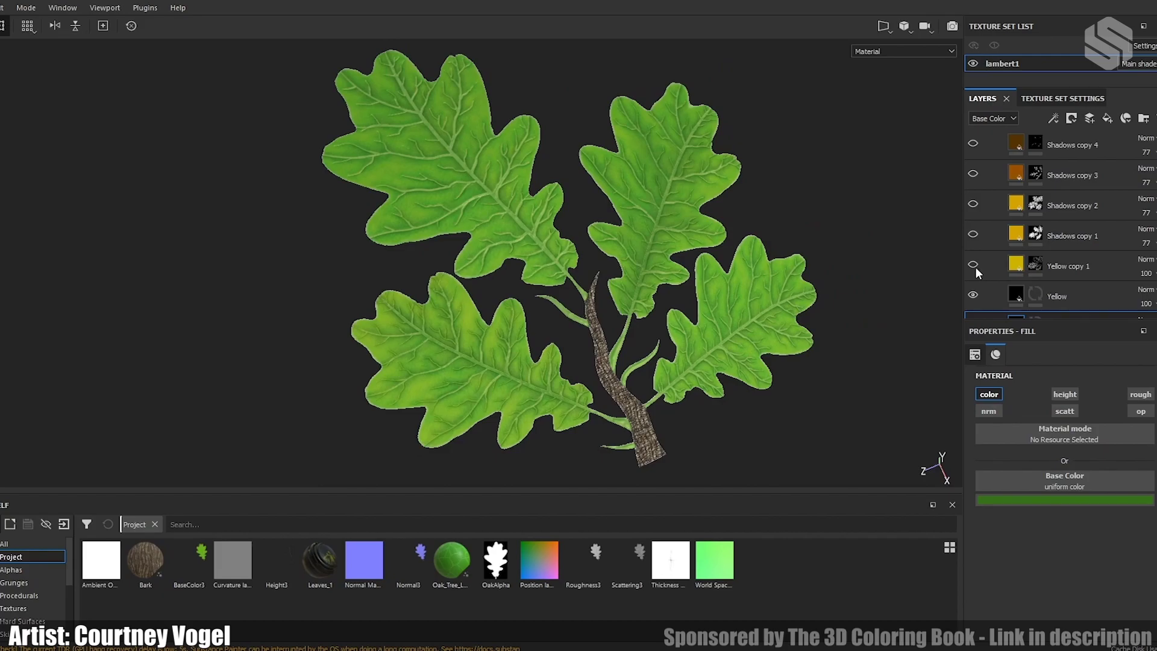
click(973, 266)
click(972, 233)
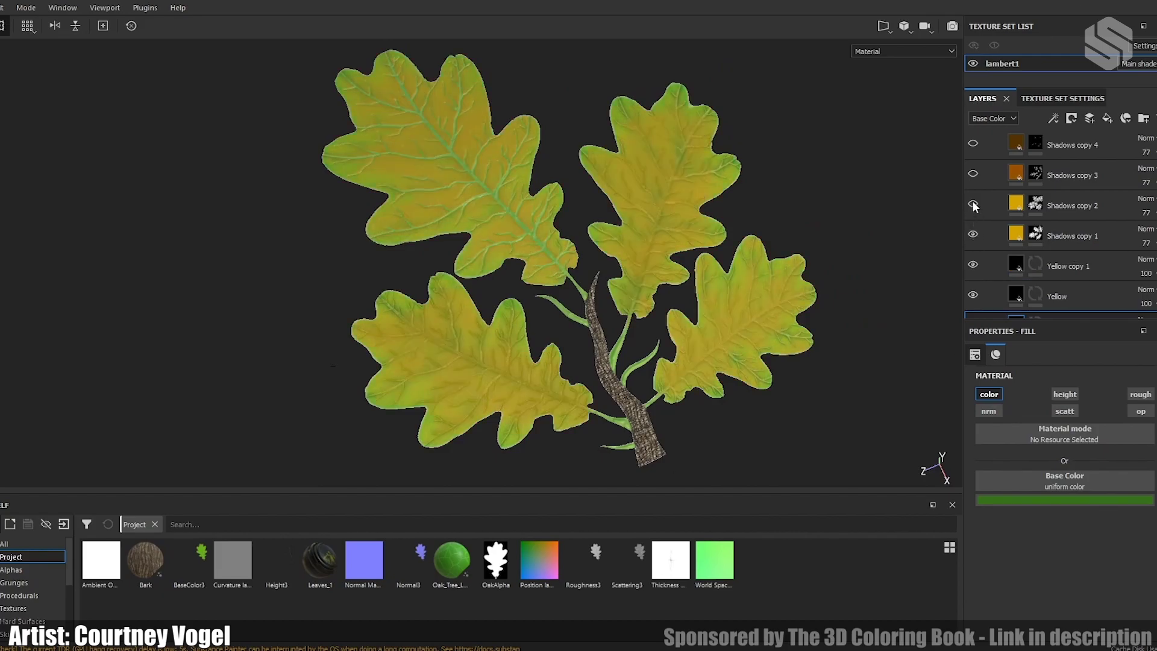
click(972, 206)
click(973, 175)
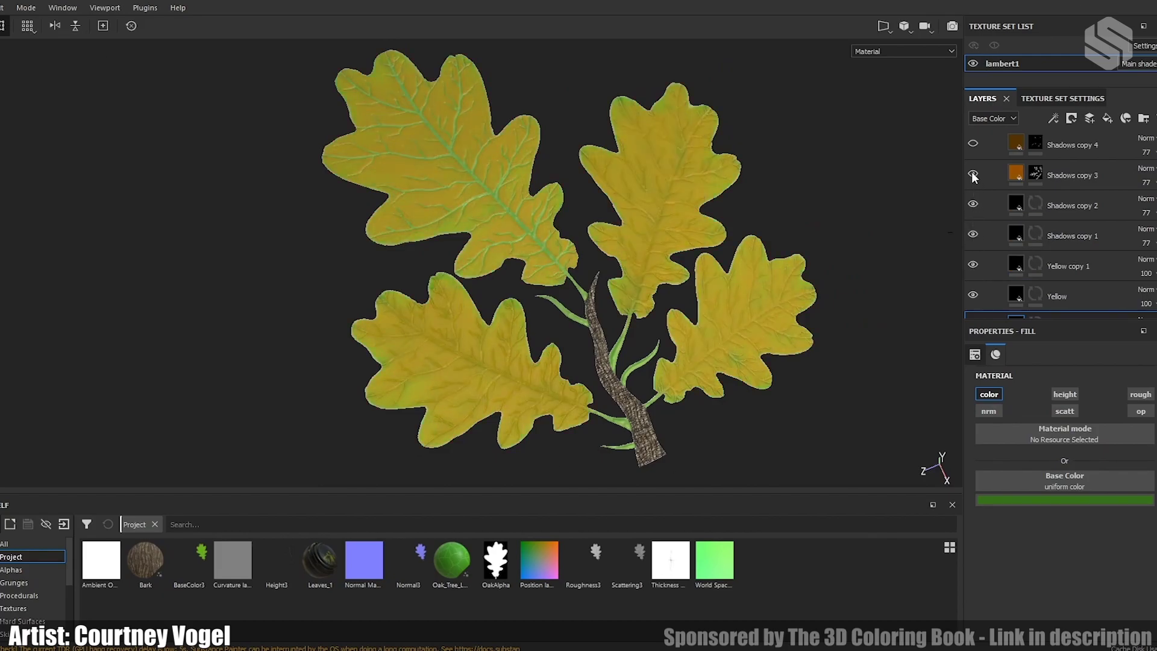
scroll(1068, 214, up, 1)
scroll(1068, 210, up, 1)
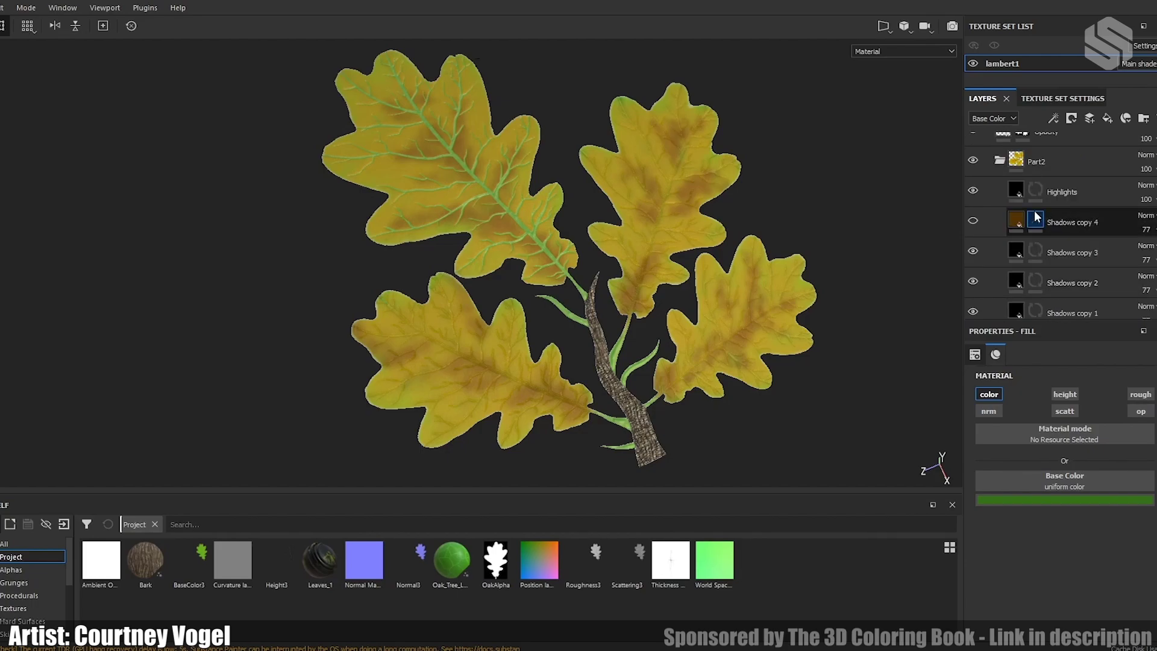
click(973, 220)
Step: Show the StemsOld layer to give the leaf veins and stems a woody brown look, and inspect the veins up close
scroll(1031, 229, up, 1)
scroll(1050, 232, up, 1)
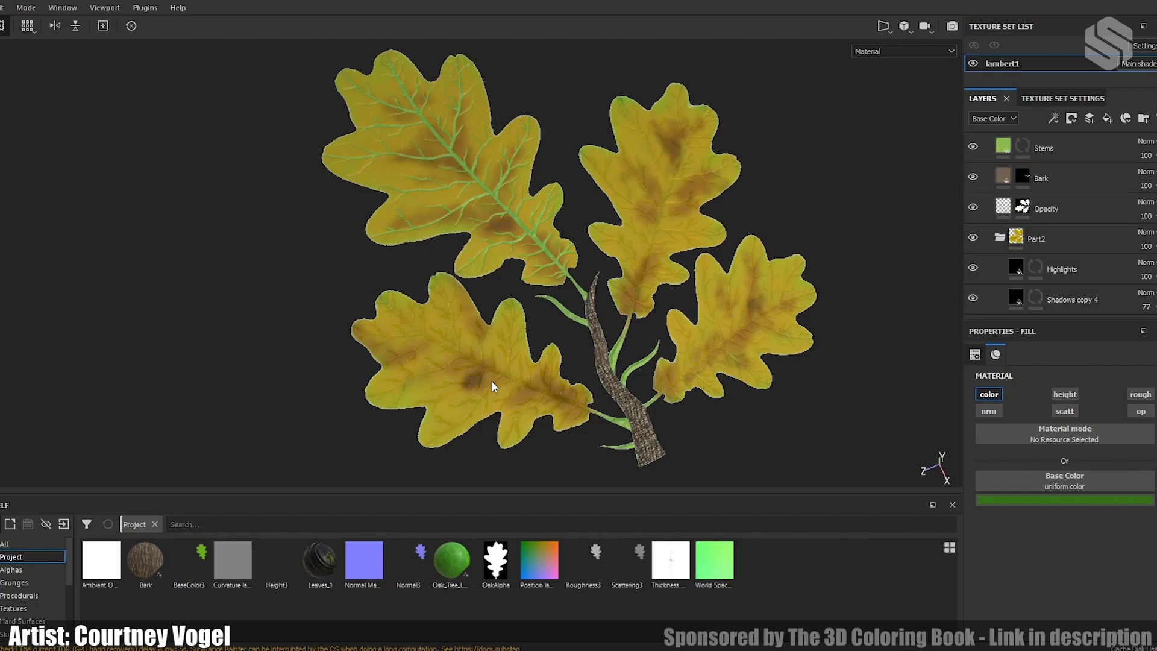
scroll(996, 250, up, 1)
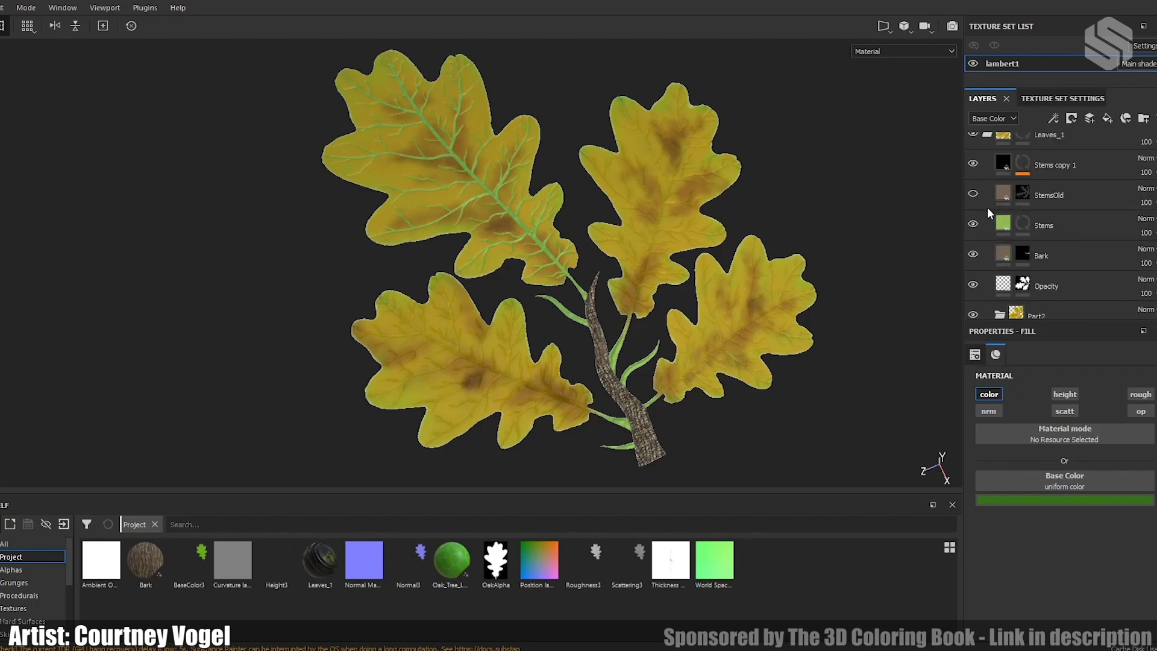
click(972, 194)
scroll(985, 176, up, 1)
scroll(989, 175, up, 1)
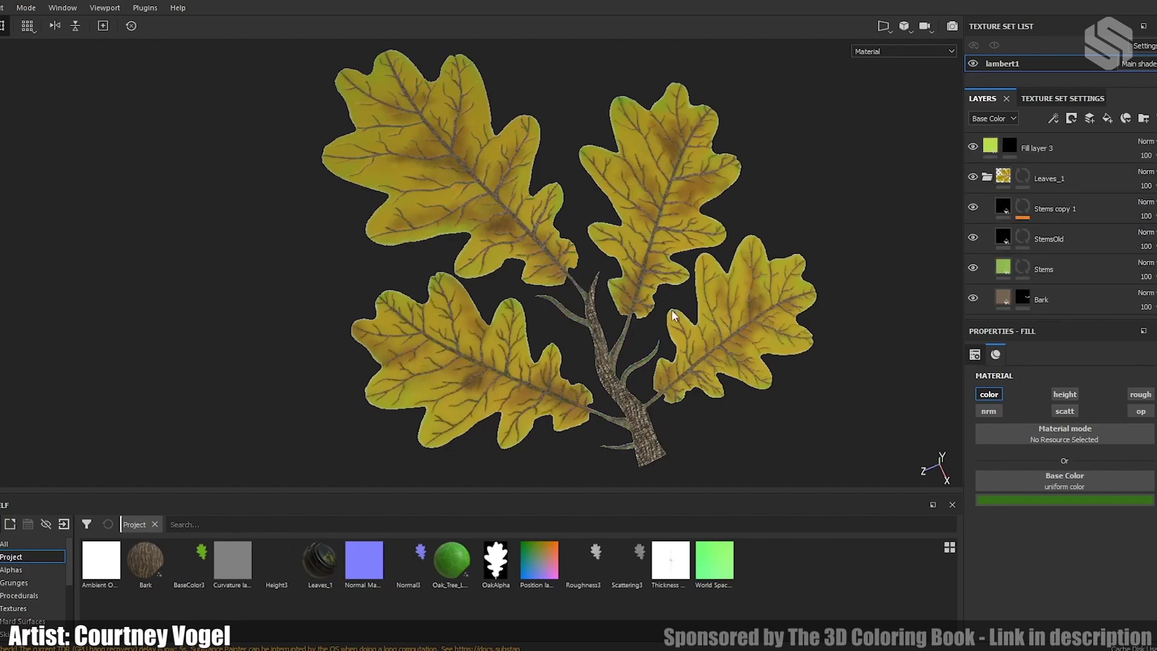
scroll(780, 399, up, 2)
scroll(781, 399, up, 3)
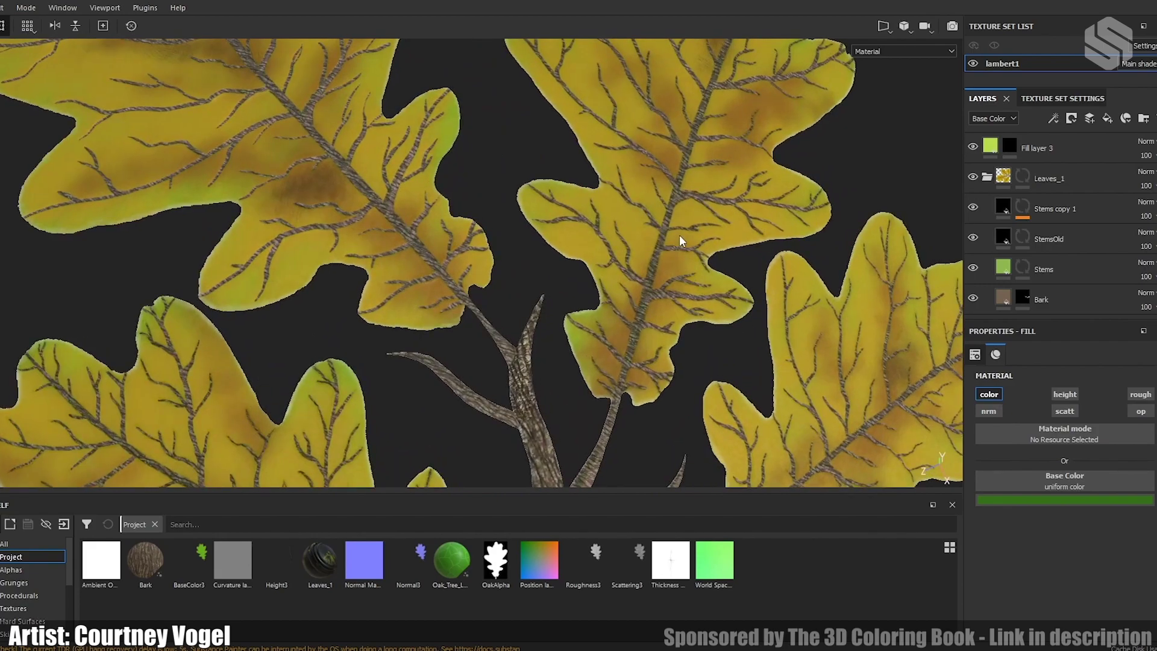
scroll(679, 243, up, 1)
Step: Toggle the Stems layer's visibility and check the neighbouring stem layers for their effect on the leaf veins
click(973, 269)
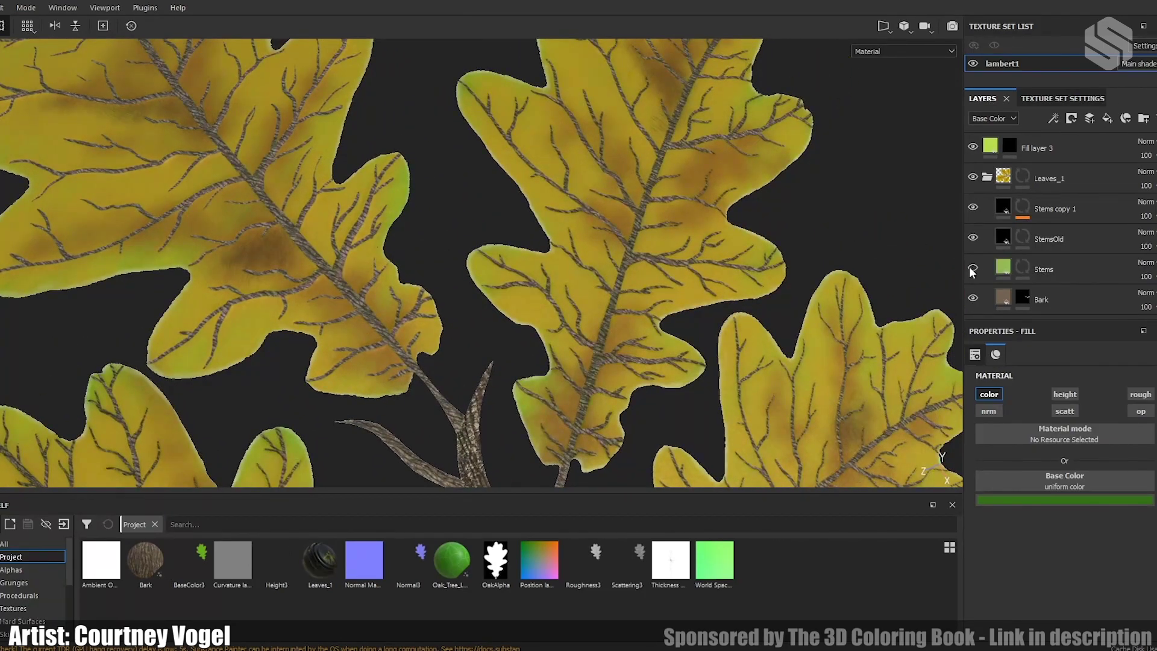
scroll(978, 265, down, 1)
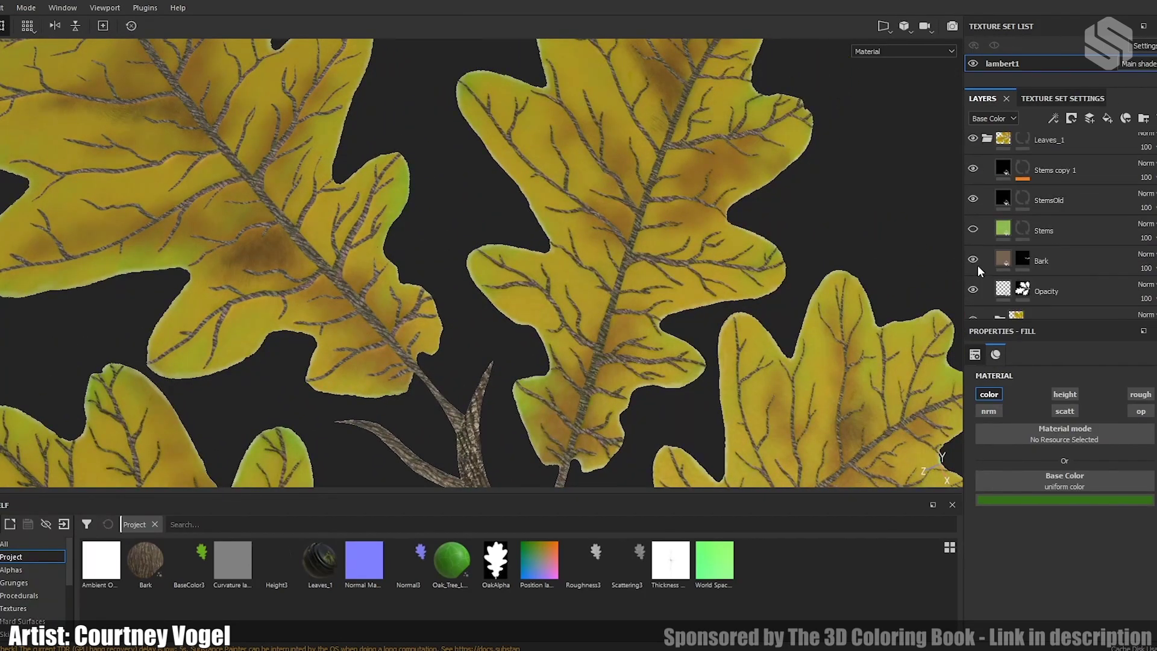
scroll(1055, 259, up, 1)
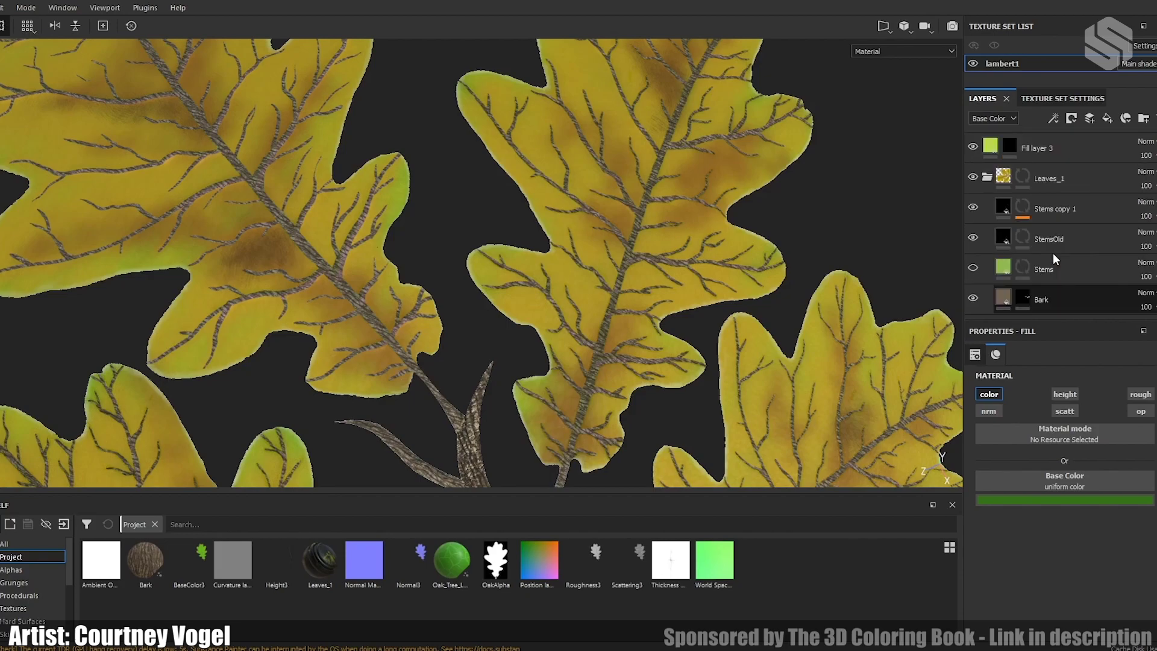
click(973, 209)
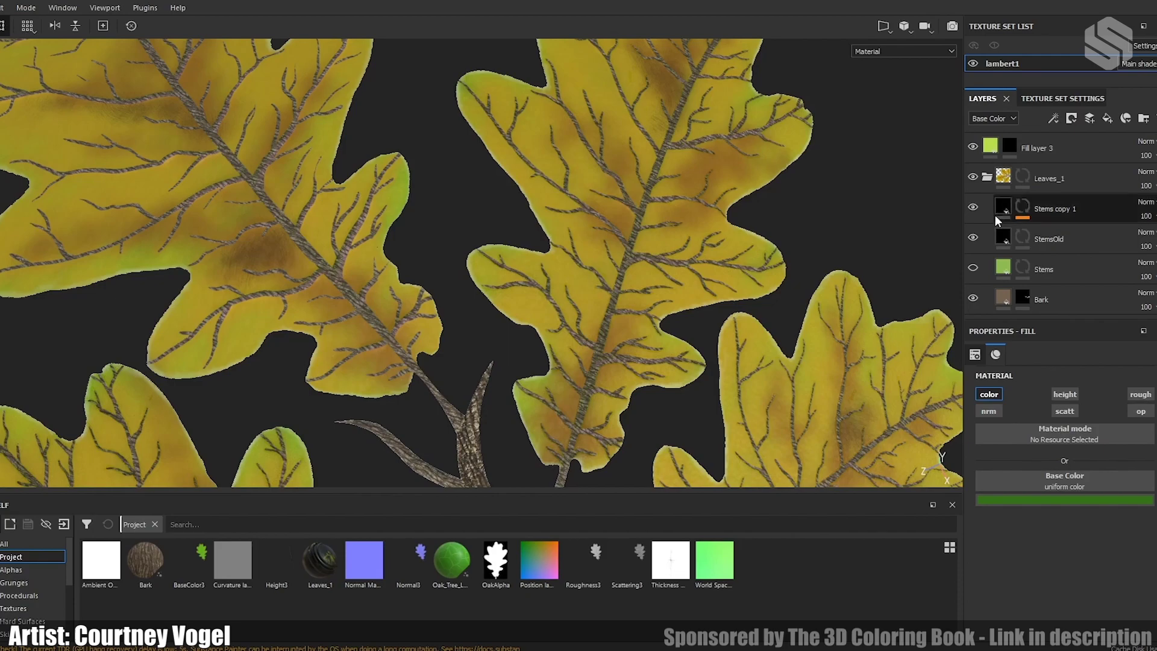
scroll(972, 229, down, 1)
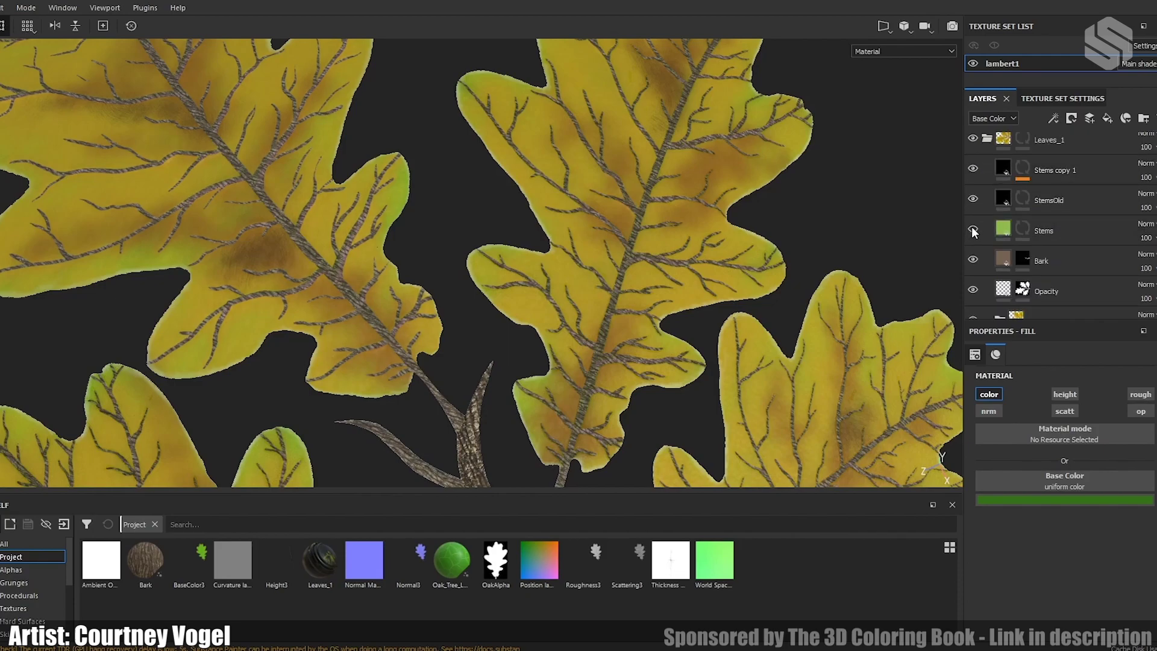
scroll(973, 231, down, 1)
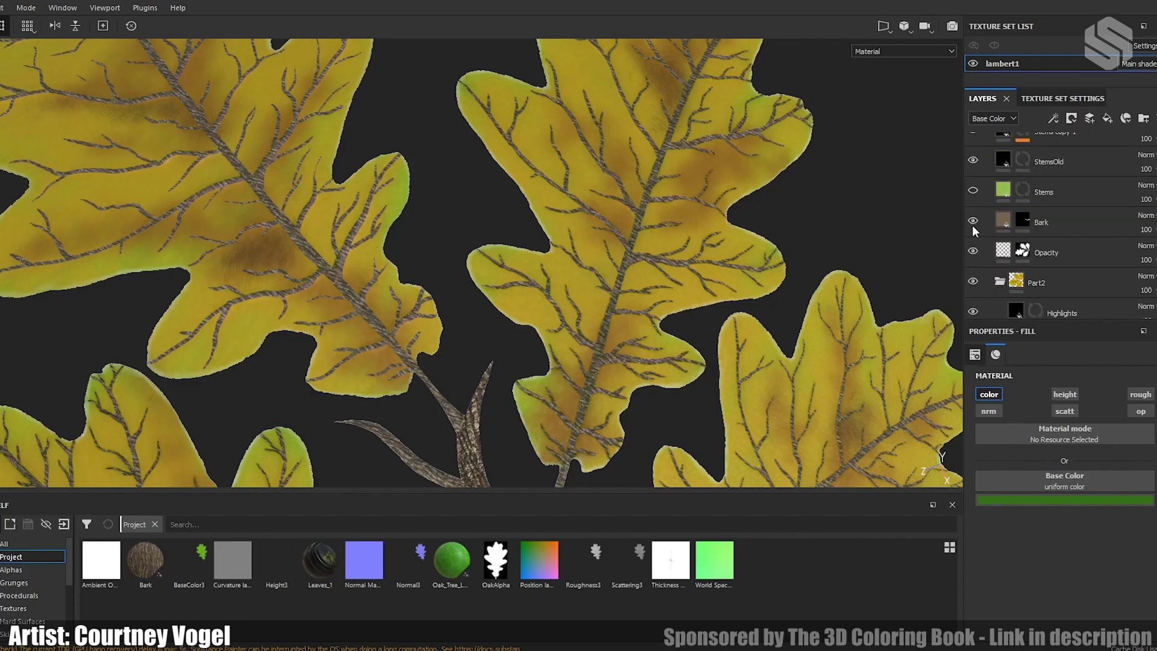
Step: Examine the yellow leaves and brown stems up close and across the whole oak branch
scroll(485, 305, down, 5)
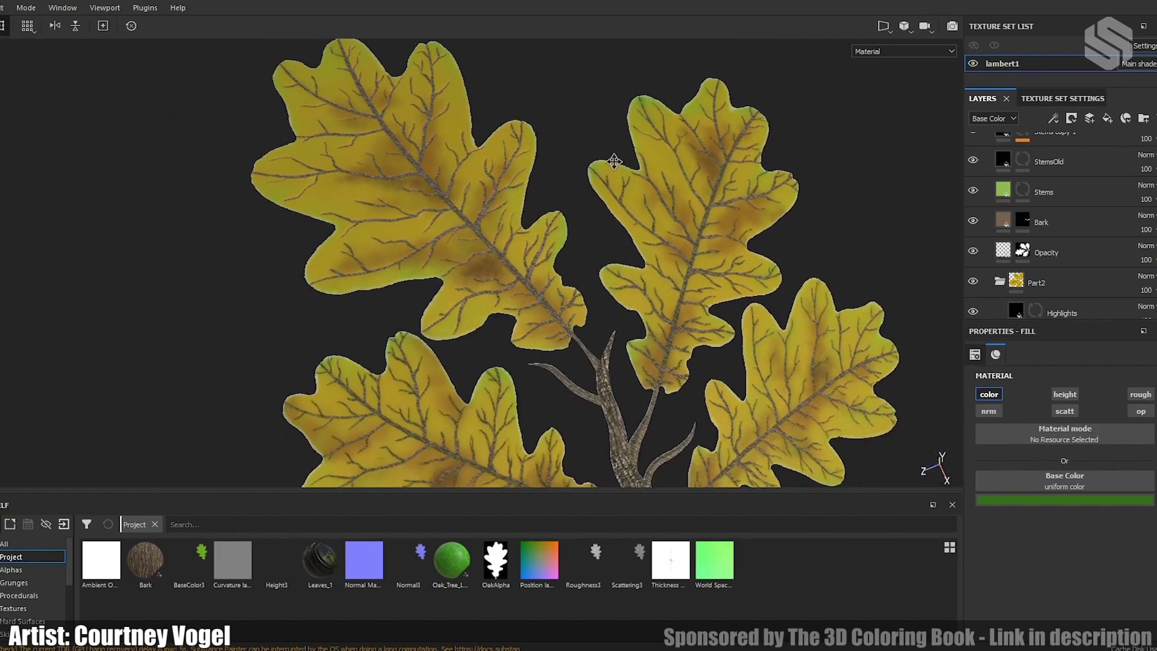
scroll(612, 251, down, 1)
scroll(537, 217, up, 3)
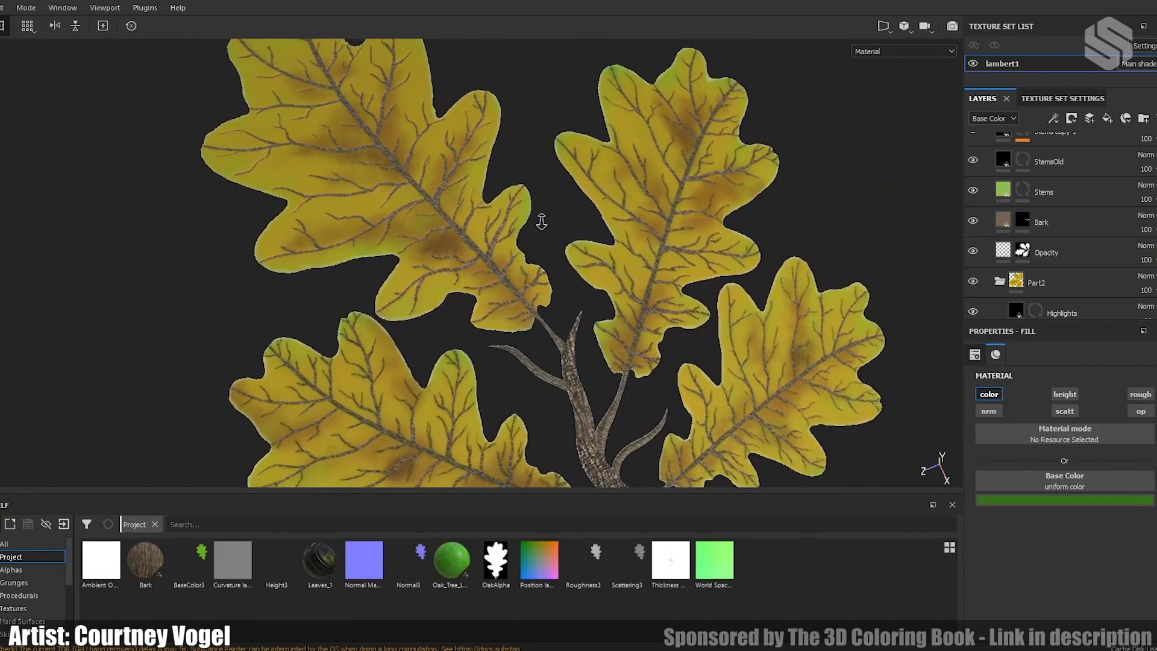
scroll(682, 285, down, 4)
alt+drag(682, 286, 603, 374)
key(f)
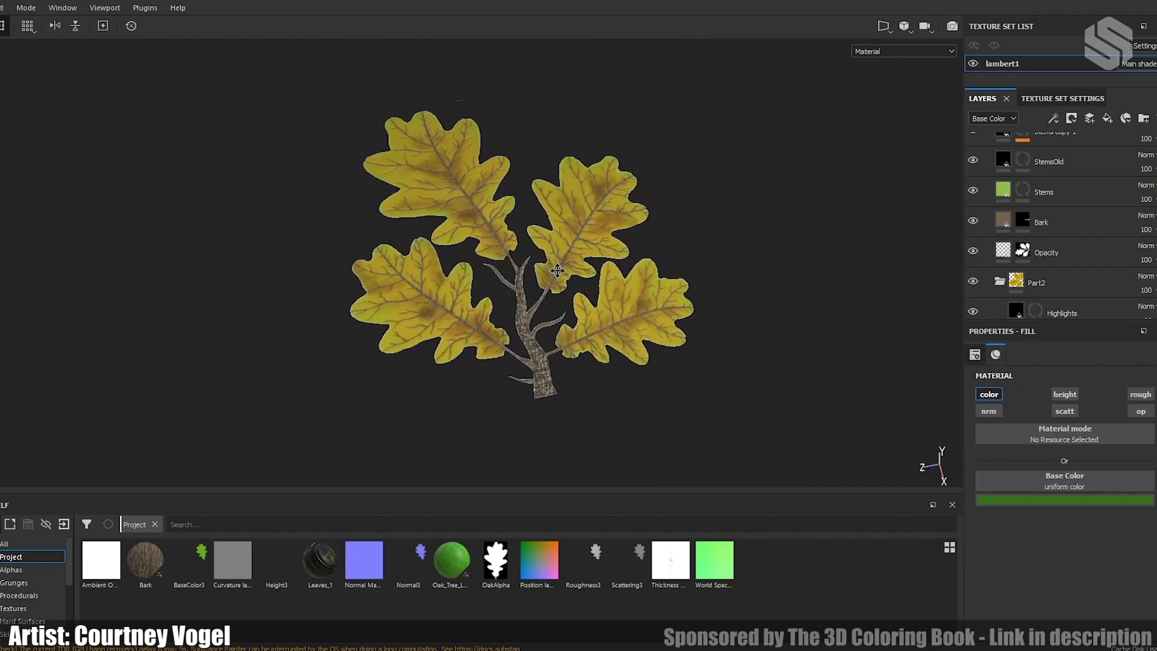
scroll(1039, 255, down, 2)
Step: Go down the layer stack past Part2 and toggle the Yellow copy 1 layer to compare its effect
click(1039, 255)
scroll(1024, 241, down, 2)
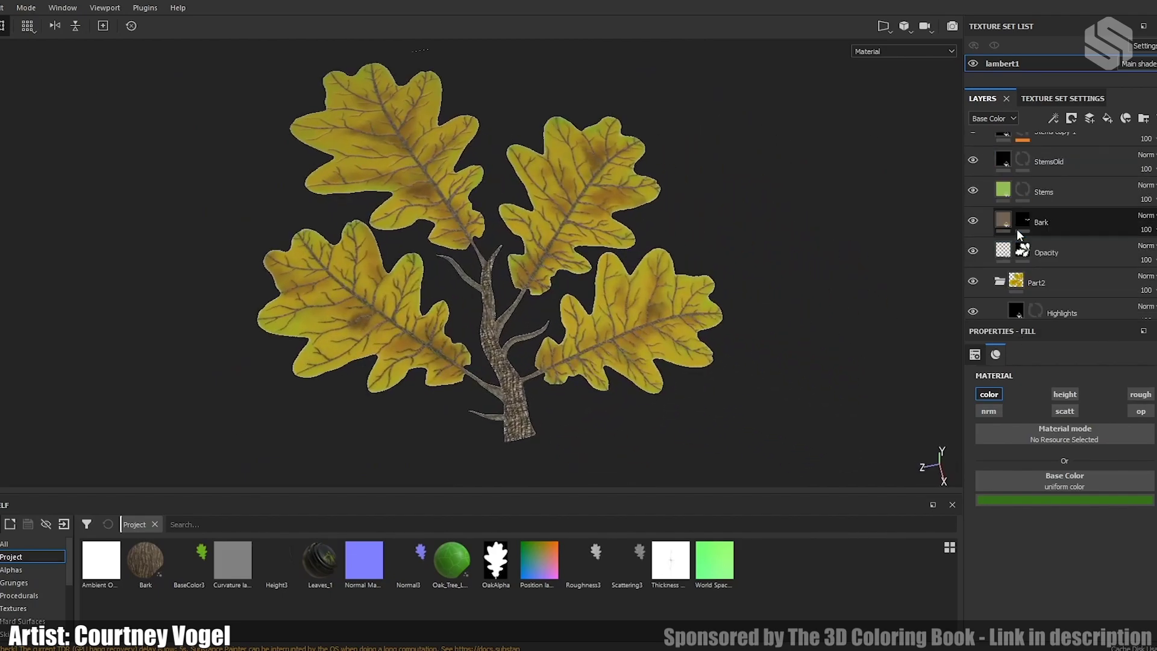
scroll(1017, 234, down, 1)
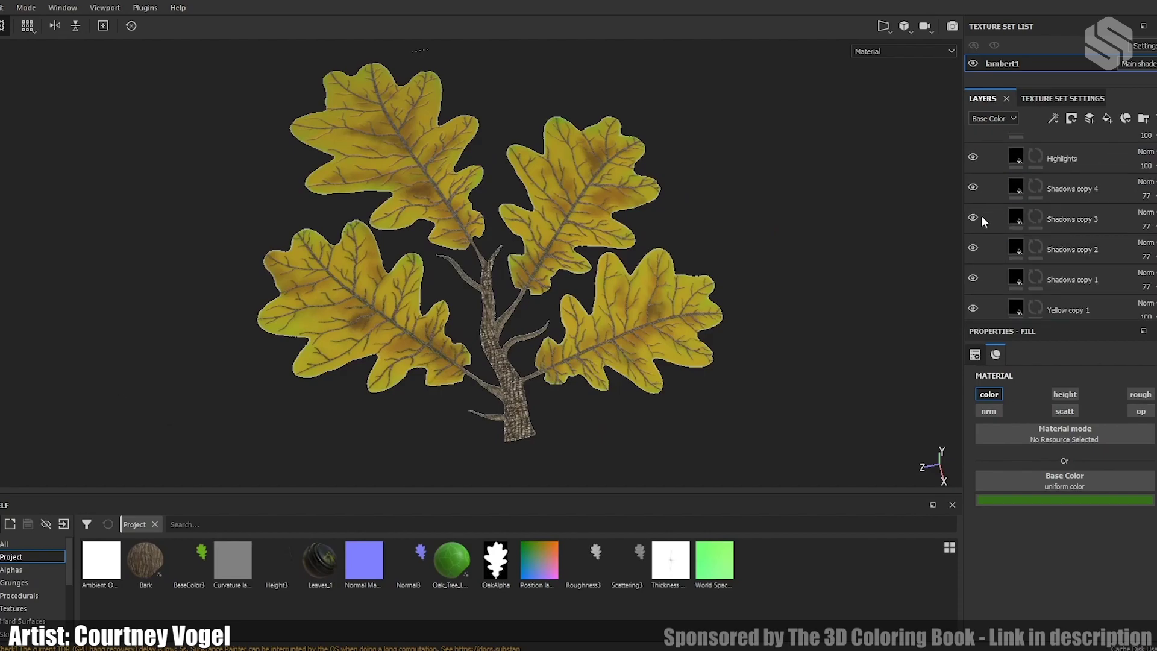
scroll(974, 281, down, 1)
click(973, 271)
click(973, 271)
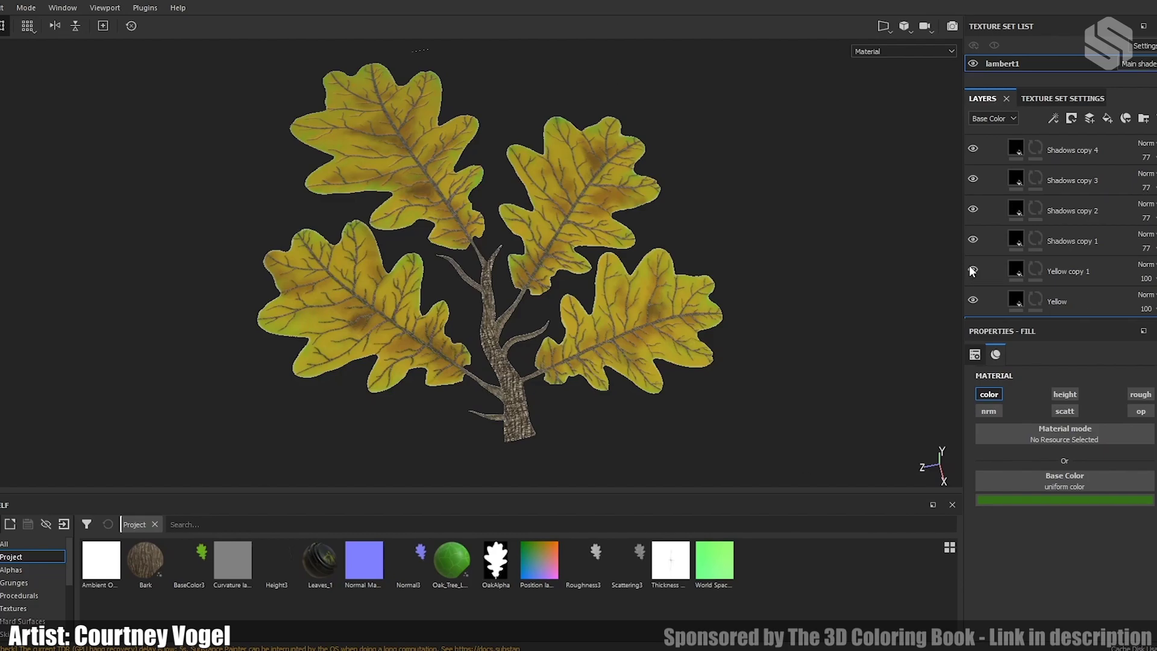
Step: Inspect the base color and scattering settings of the Yellow copy 1, Shadows copy and Highlights fills in turn
alt+drag(573, 357, 596, 340)
click(1010, 269)
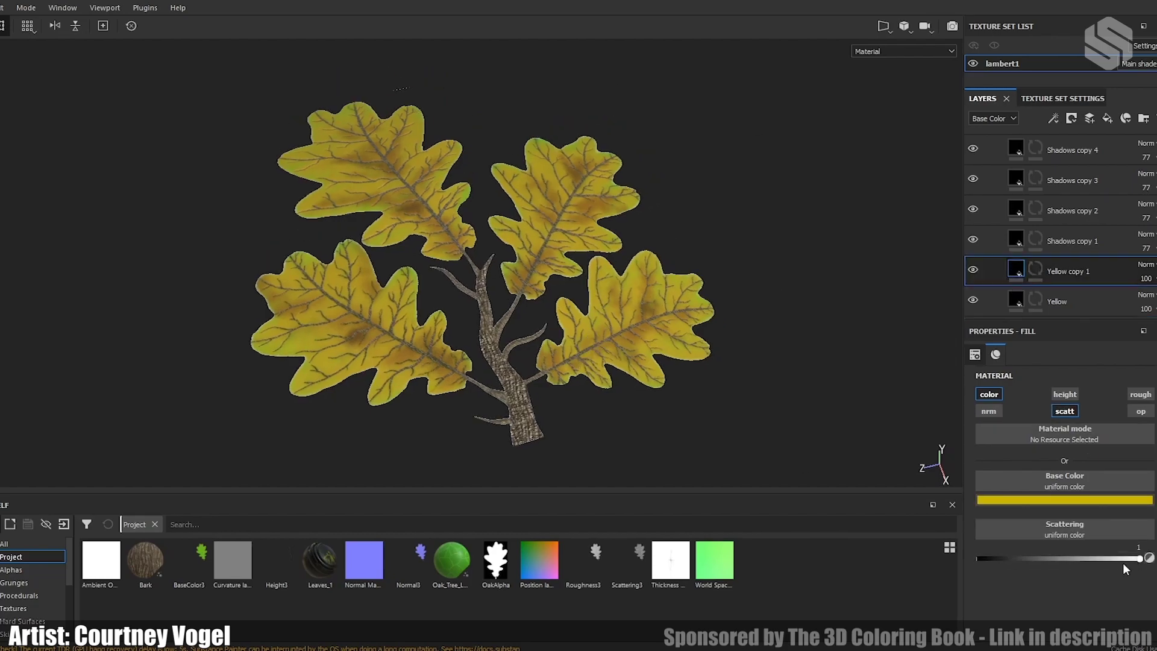
click(1018, 213)
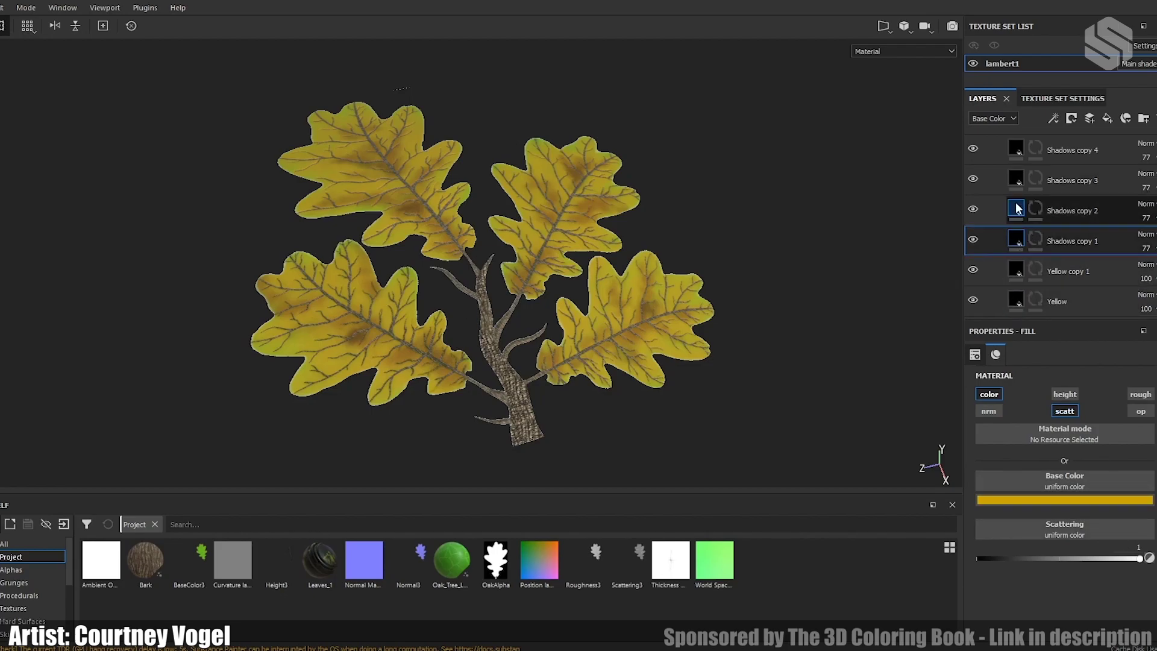
click(1012, 176)
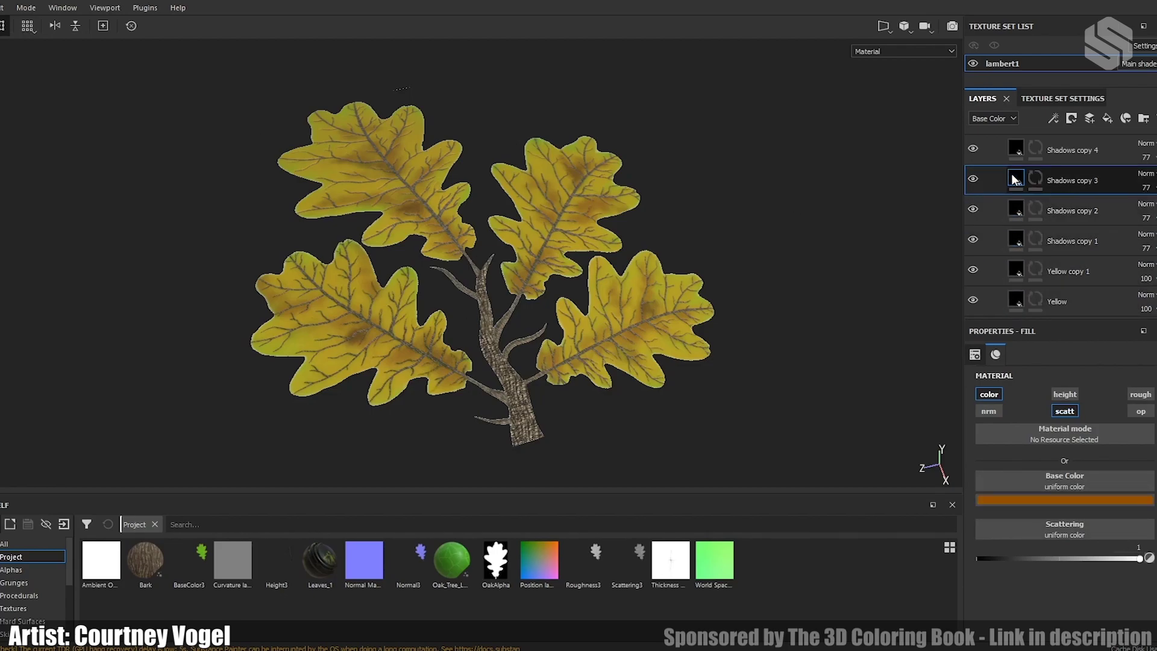
scroll(1012, 175, up, 2)
click(1016, 185)
click(1018, 161)
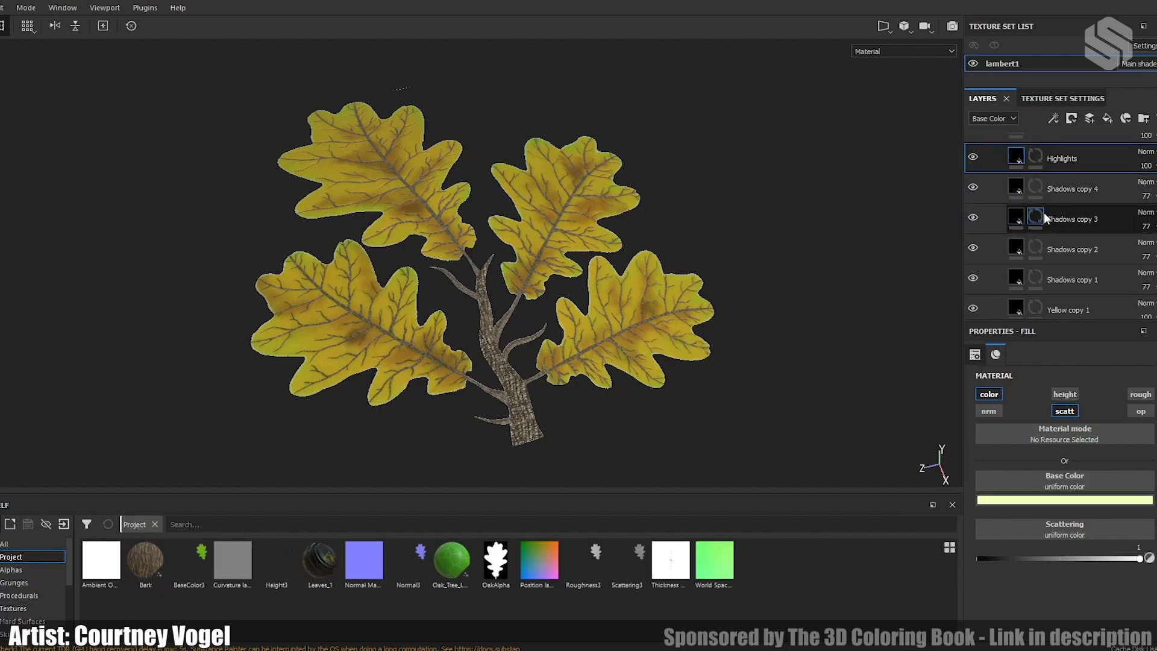
scroll(1055, 230, up, 2)
scroll(1055, 230, down, 2)
mouse_move(469, 221)
alt+mouse_down()
mouse_move(669, 207)
mouse_move(685, 302)
mouse_move(302, 211)
mouse_move(554, 7)
mouse_move(518, 202)
alt+mouse_up()
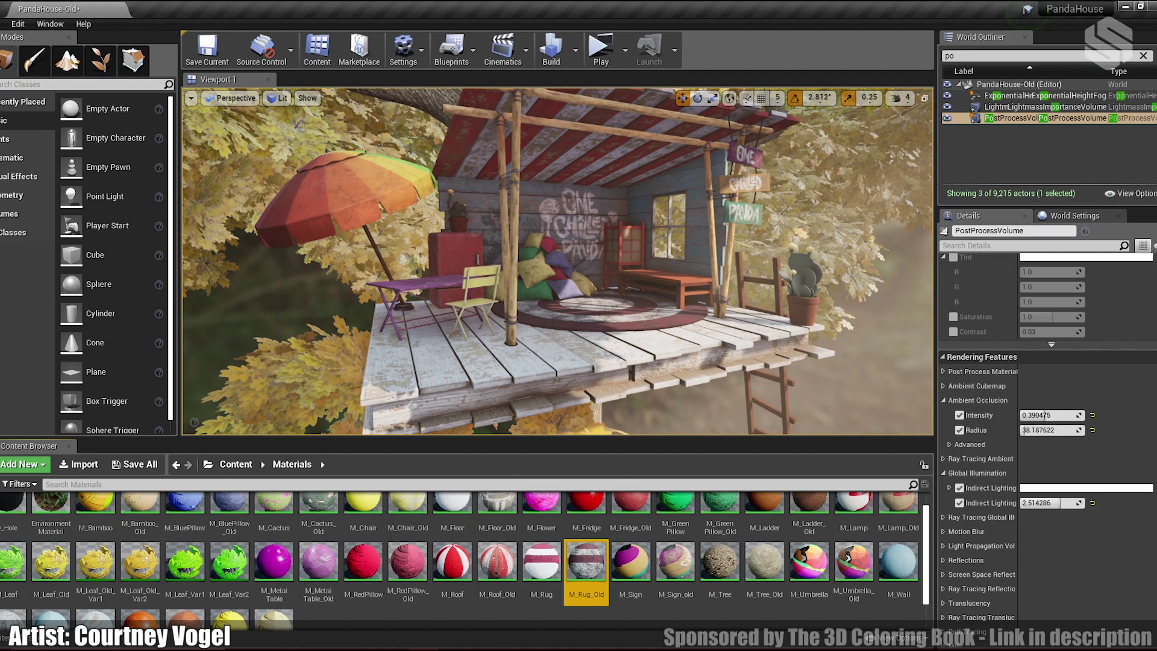
Step: In the Unreal Editor, undo the two indirect lighting overrides under the PostProcessVolume's Global Illumination settings
key(ctrl+z)
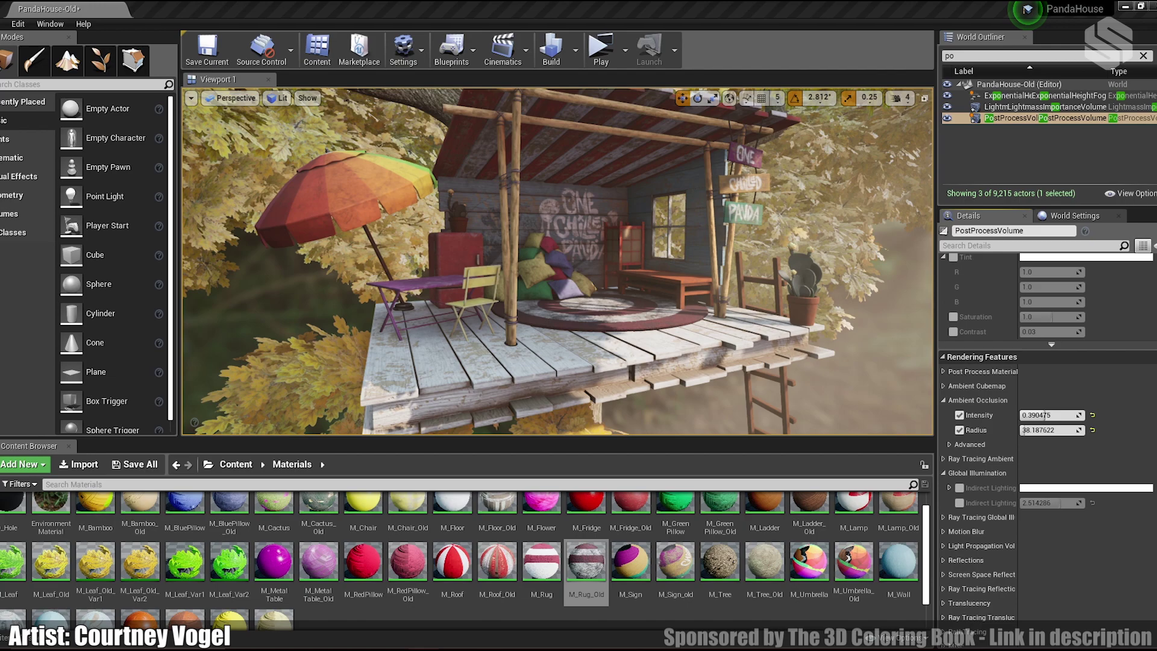